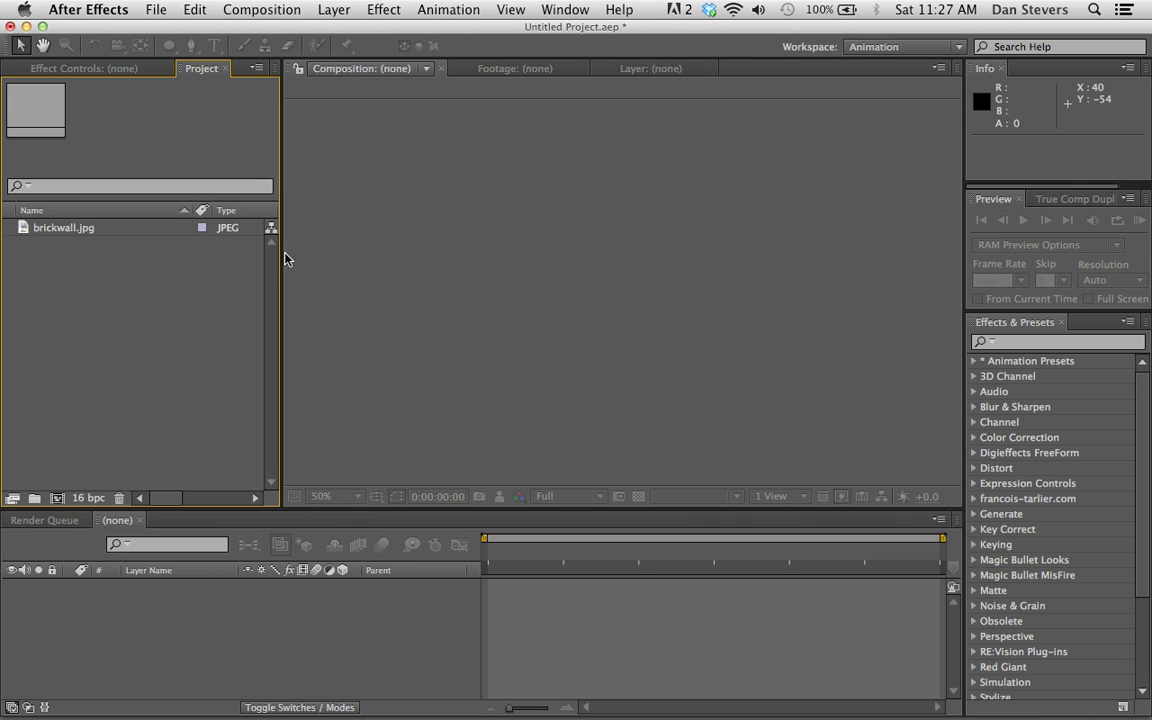
Step: Create a composition named "elements" at 640 x 360 px, 23.976 fps and 10 seconds long
click(277, 8)
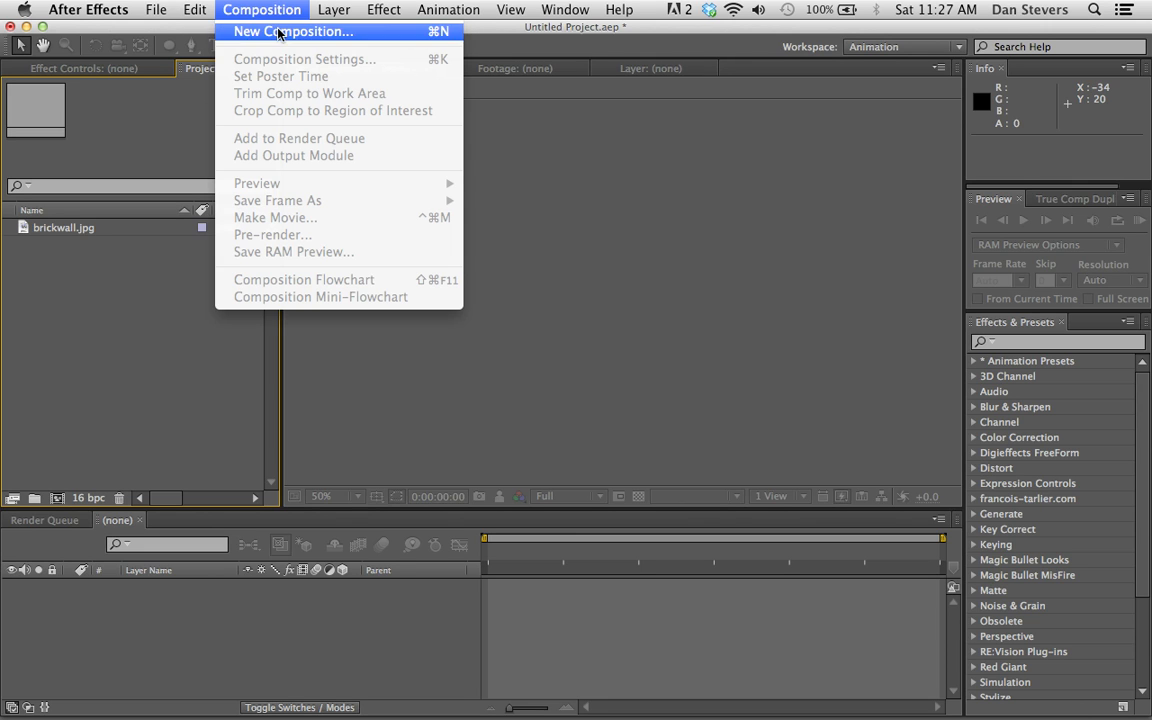
click(300, 31)
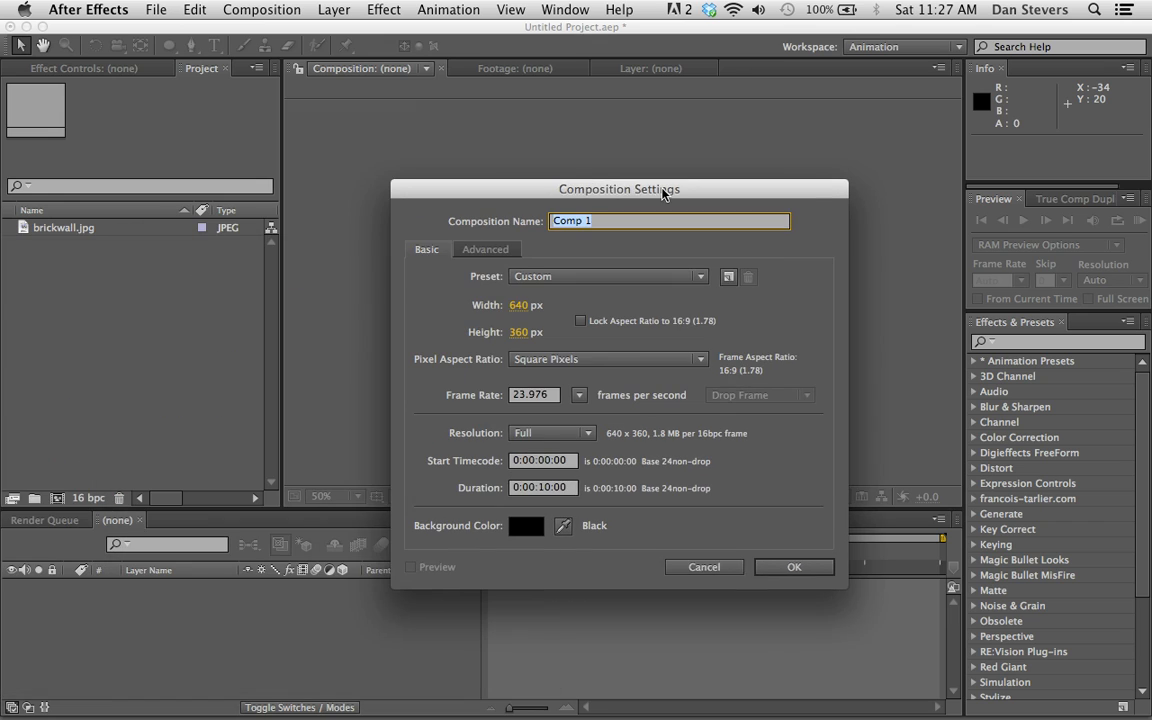
text(c)
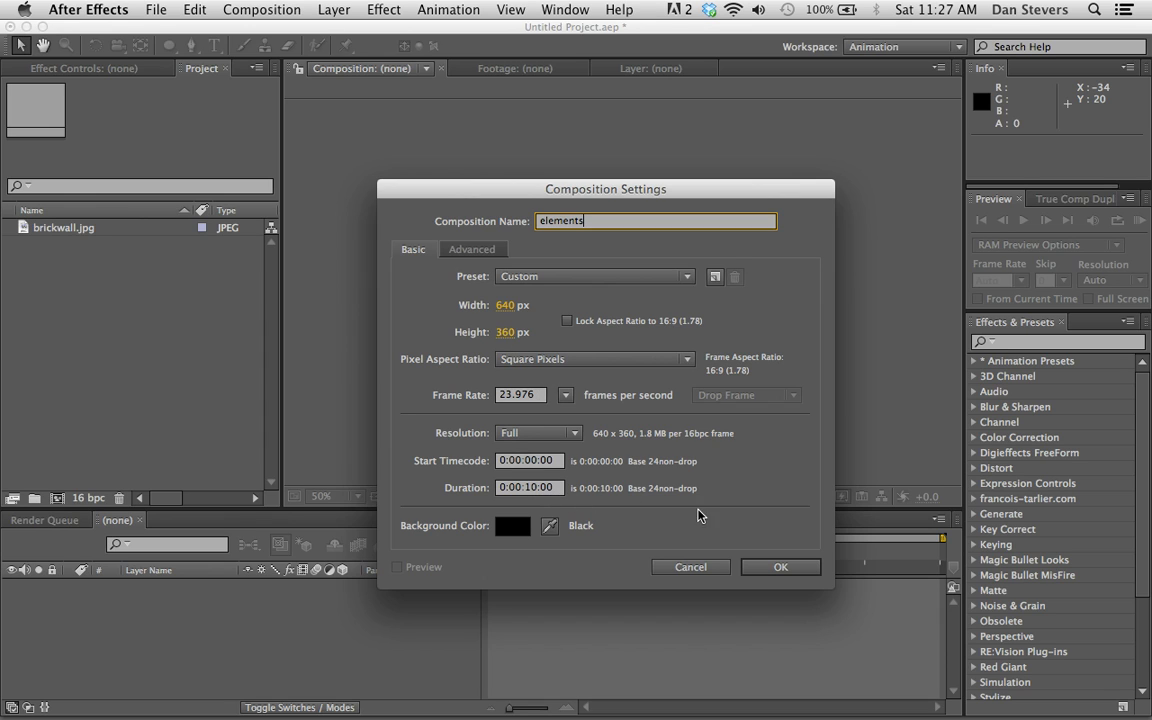
click(781, 567)
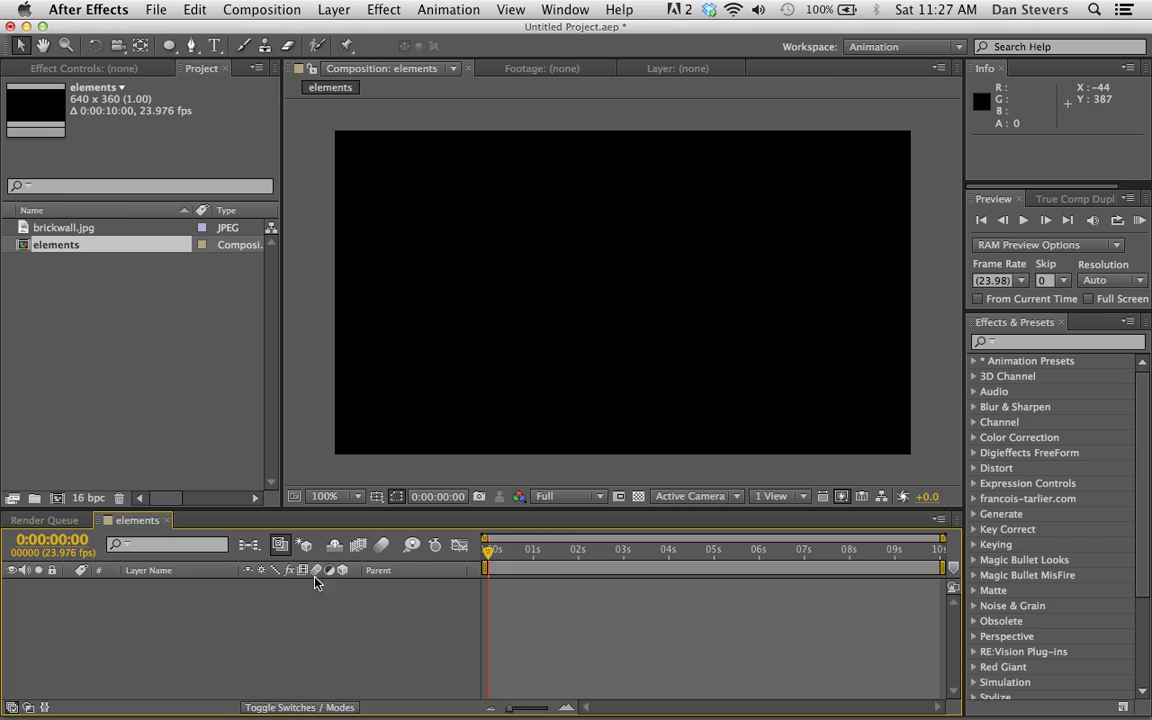
Step: Add brickwall.jpg to the elements composition and scale the layer to 77%
click(99, 229)
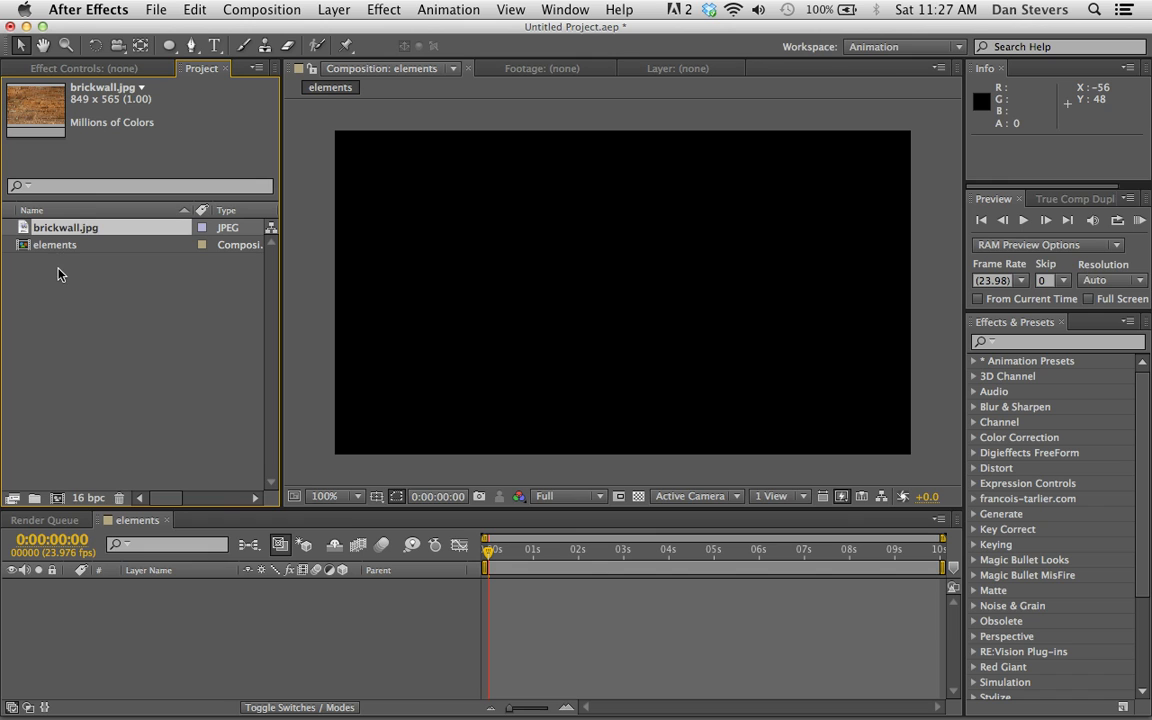
drag(42, 233, 175, 612)
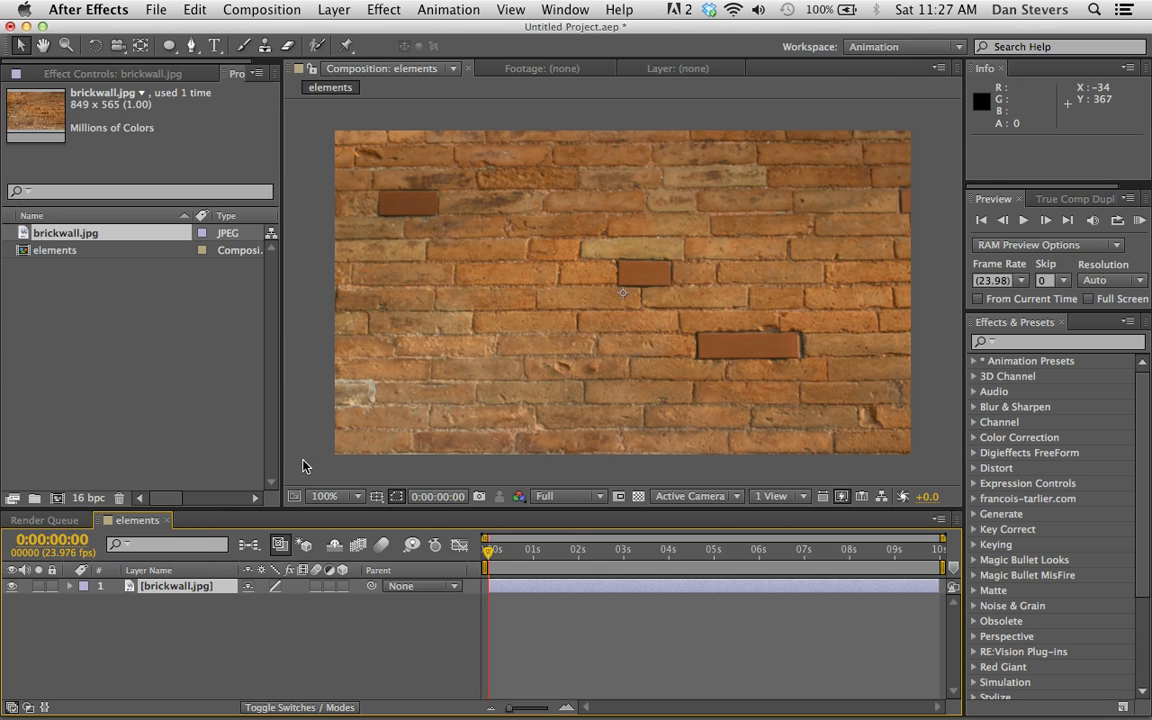
key(s)
drag(305, 610, 285, 605)
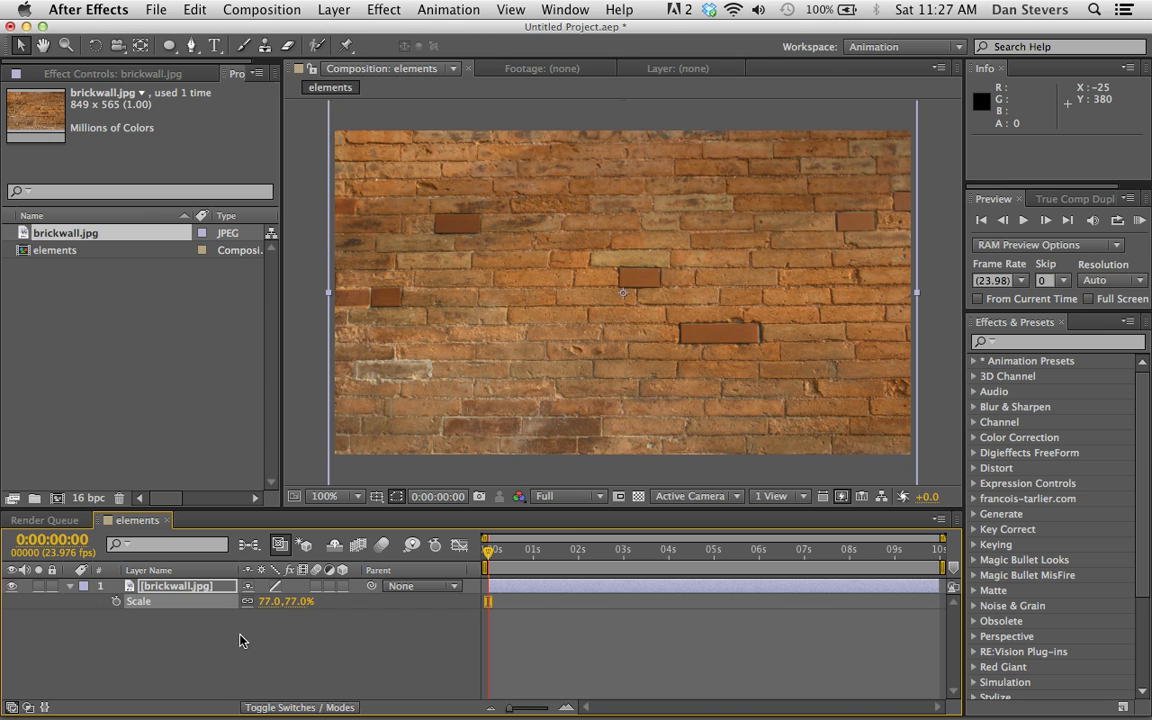
Step: Add an adjustment layer above the brick wall layer
click(383, 9)
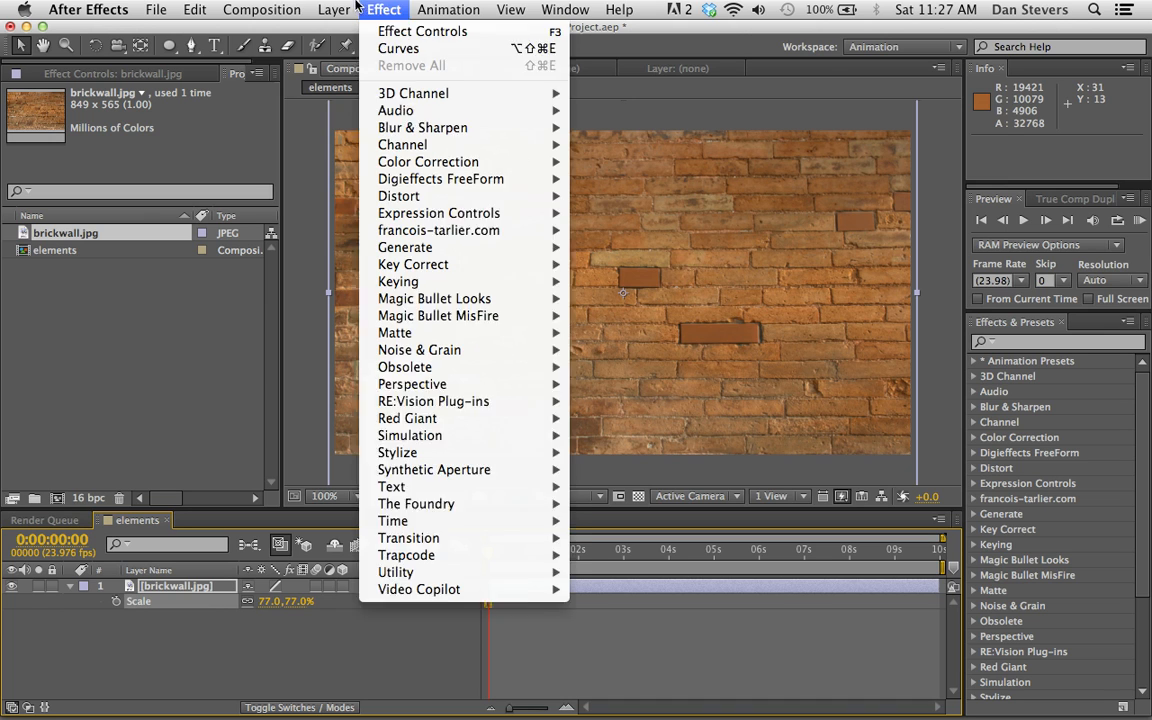
mouse_move(334, 9)
mouse_move(420, 31)
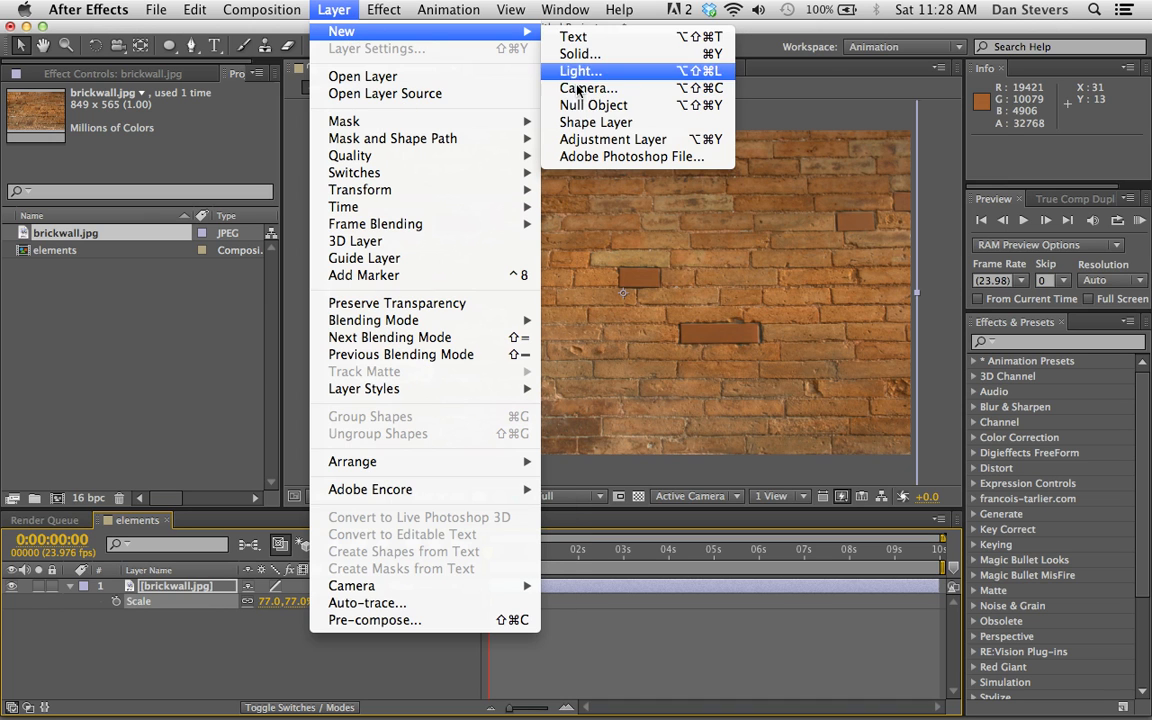
click(578, 140)
Step: Apply Curves to the adjustment layer and darken the image by lowering the RGB curve's middle and its highlight end
click(383, 9)
mouse_move(420, 161)
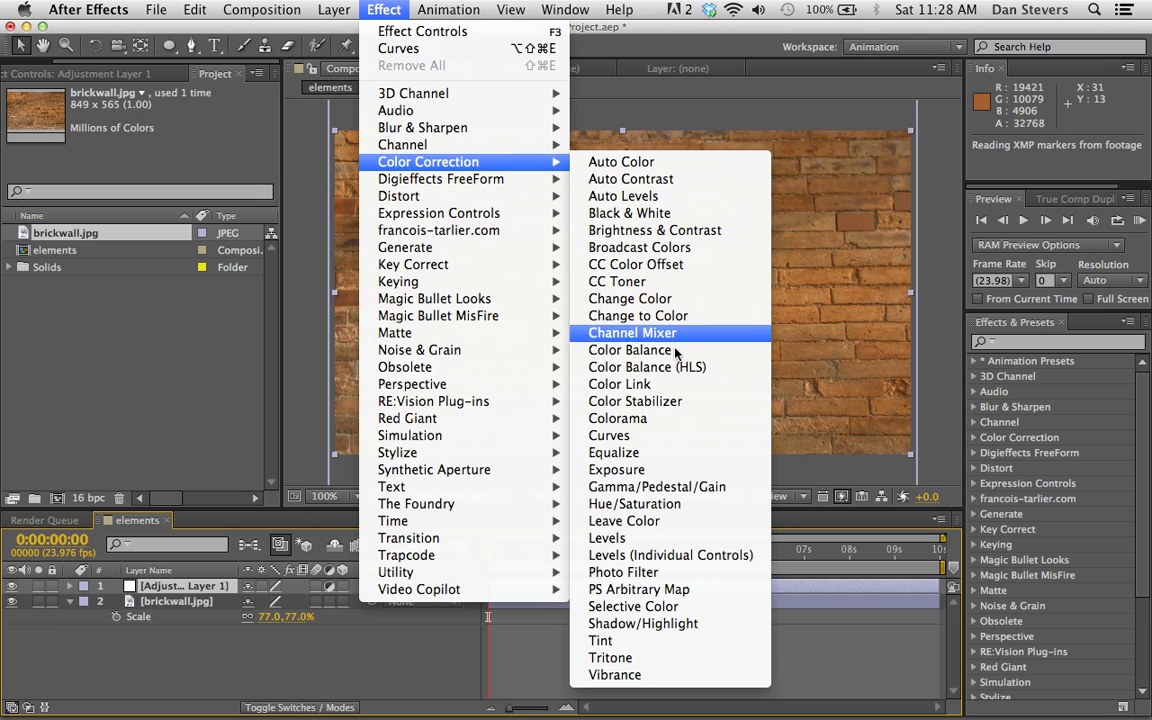
click(609, 435)
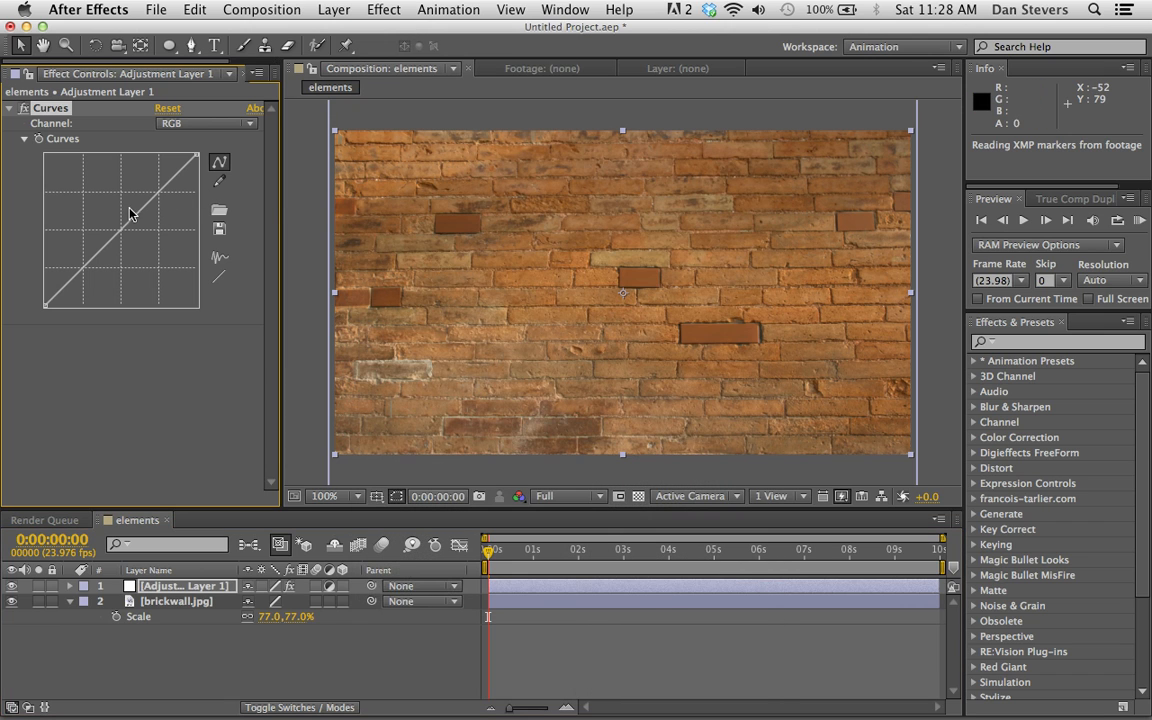
drag(129, 213, 139, 257)
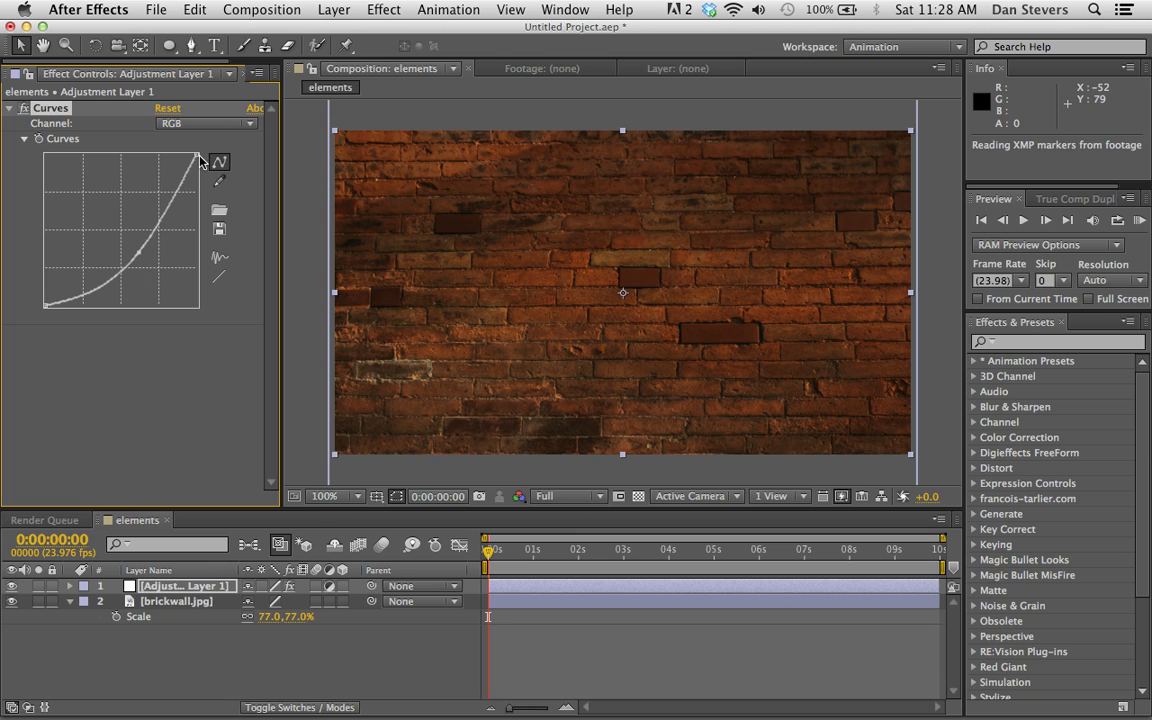
drag(197, 157, 220, 212)
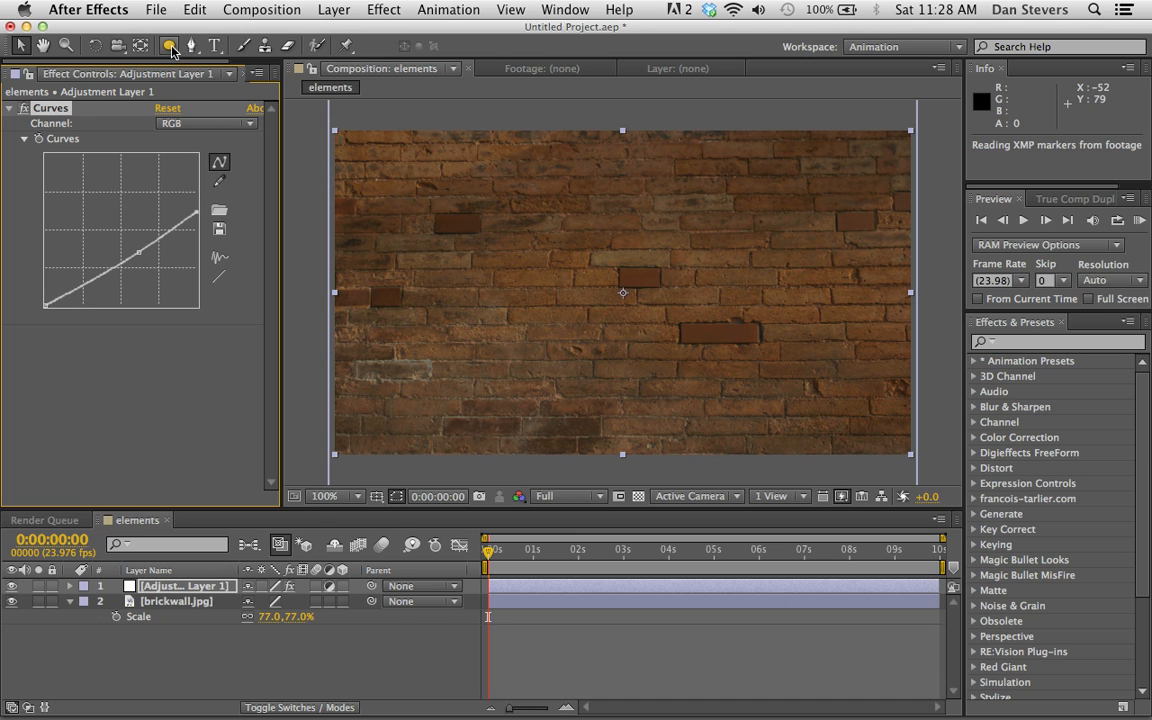
Step: Add a full-frame elliptical mask to the adjustment layer and reveal all of its mask properties
click(170, 46)
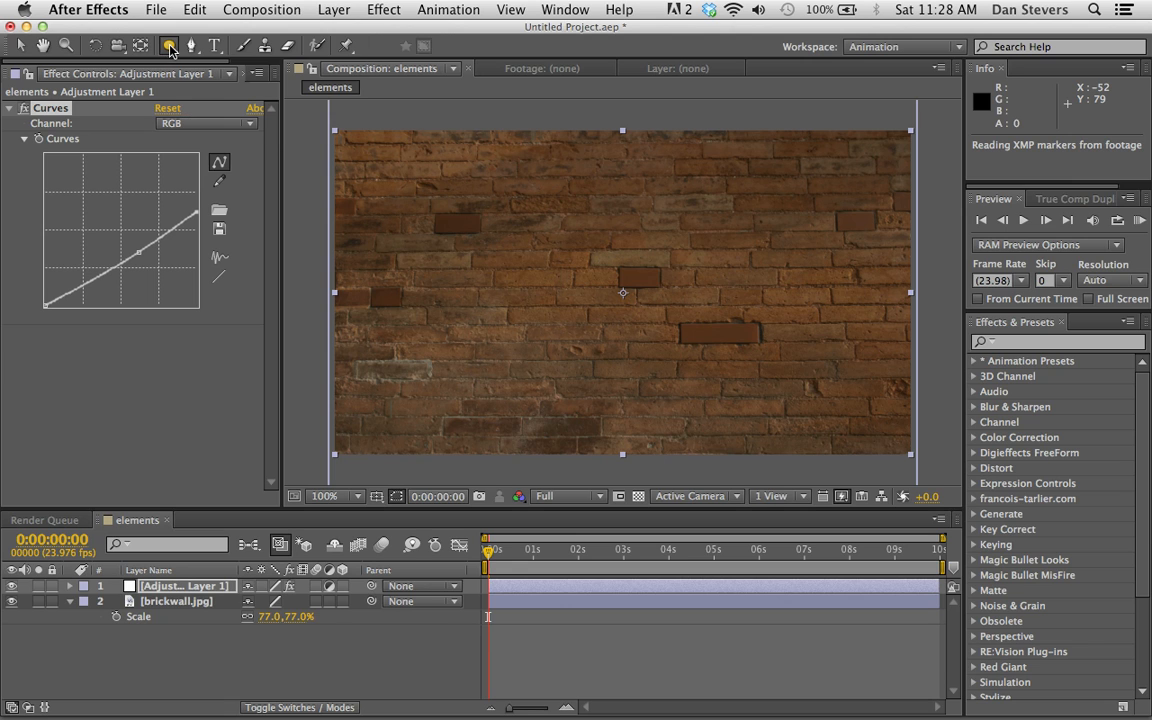
double_click(170, 46)
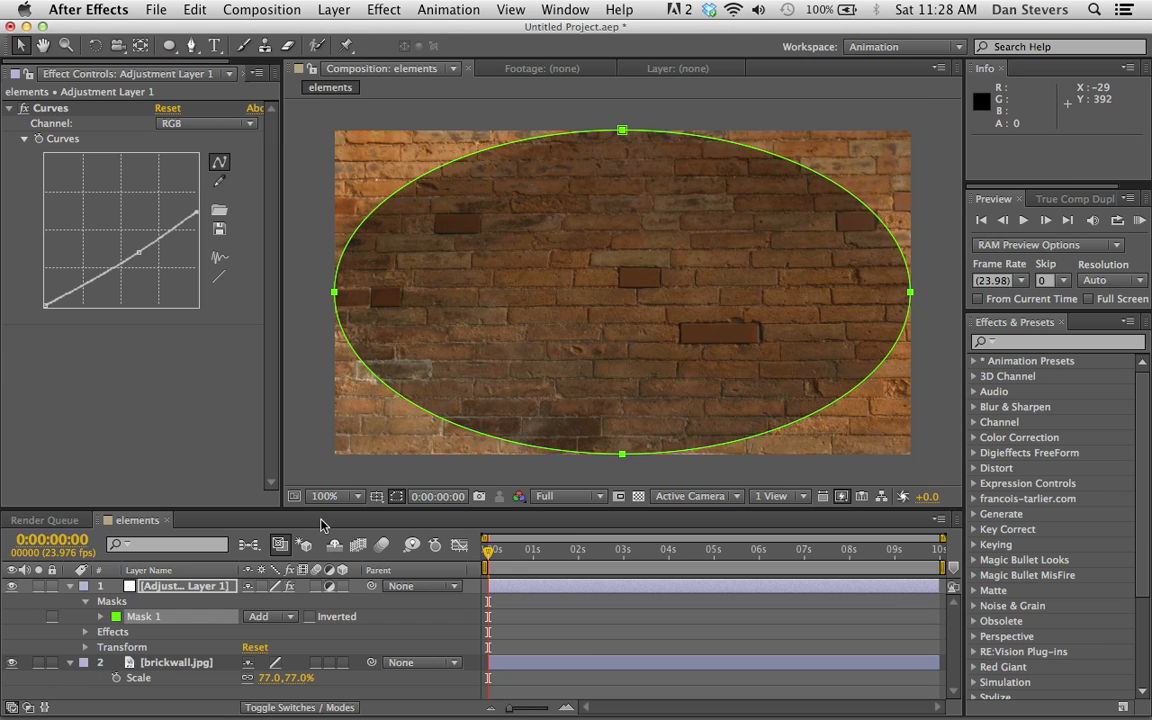
key(m)
key(m)
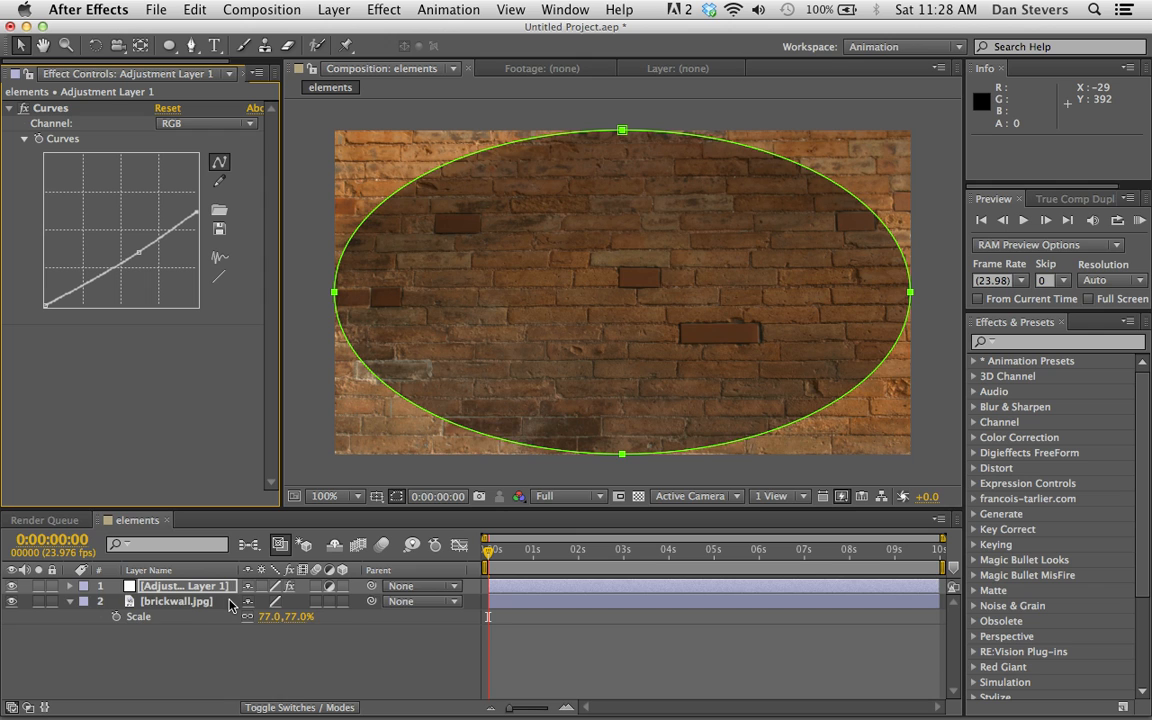
key(m)
key(m)
Step: Set the elliptical mask to Subtract with a feather of 99 pixels to form a vignette
click(268, 603)
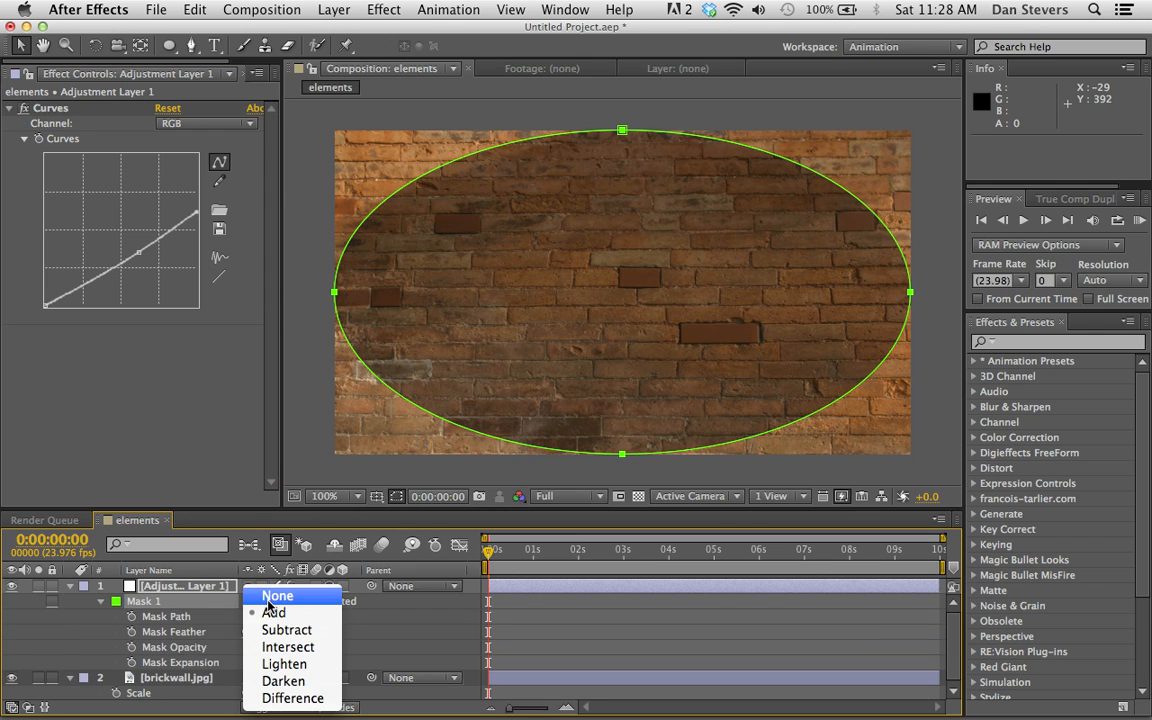
click(280, 632)
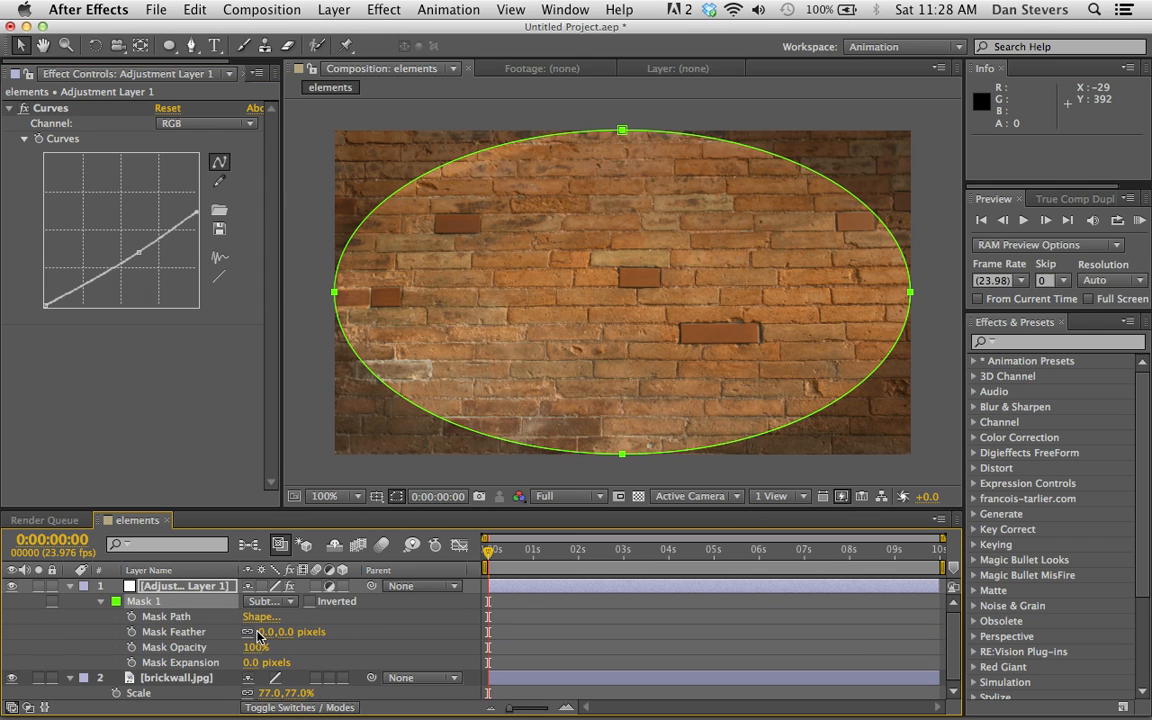
drag(262, 632, 323, 608)
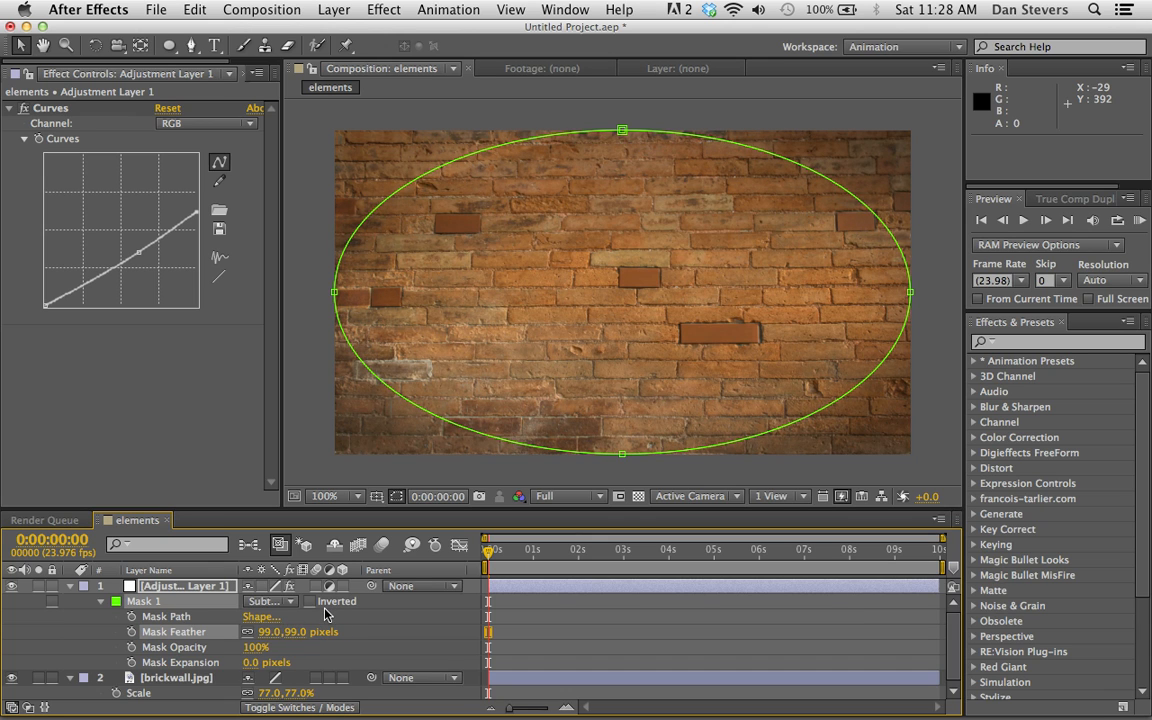
Step: Apply Curves to the brick wall layer and slightly lower the curve's highlight end and upper midtones
click(162, 663)
click(162, 688)
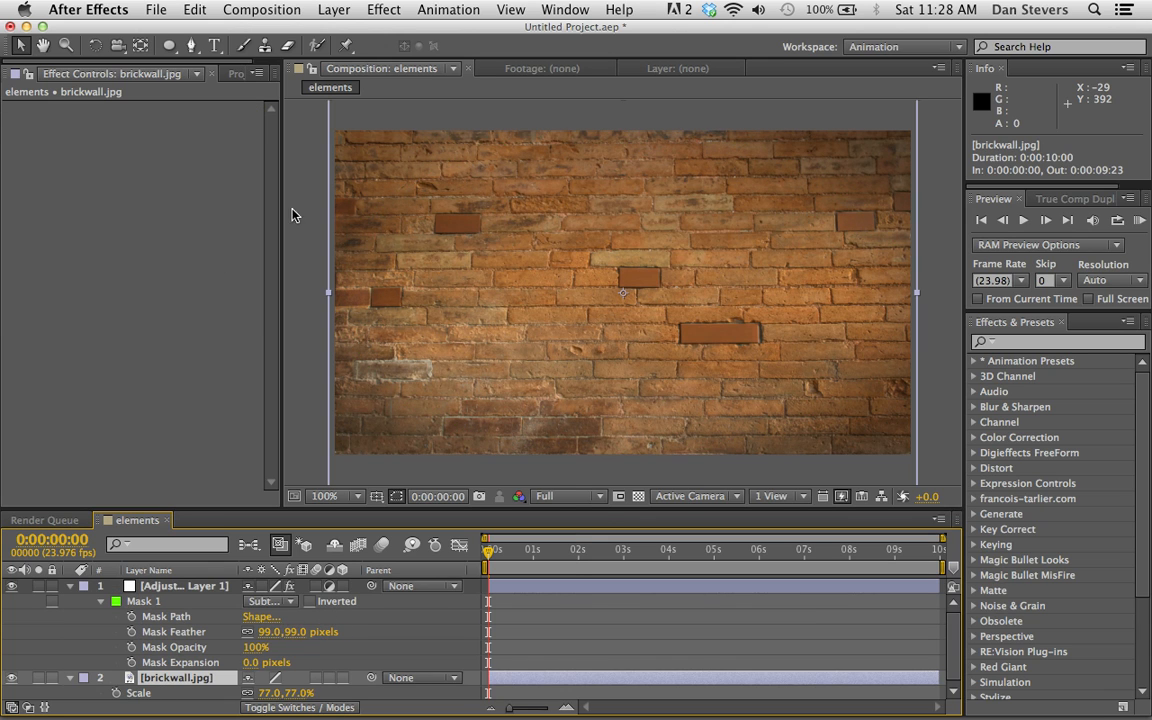
click(384, 9)
mouse_move(433, 162)
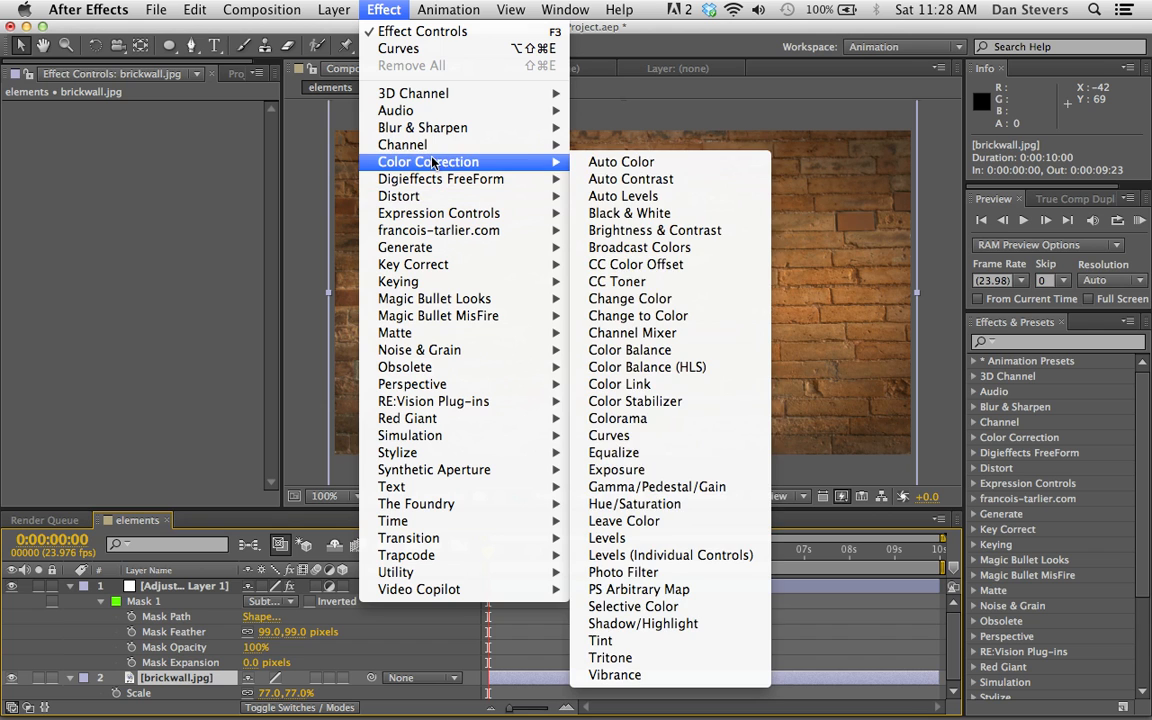
click(609, 436)
drag(198, 162, 201, 180)
drag(146, 222, 146, 229)
Step: Create a point light with colour FFF2E8, 110% intensity, Inverse Square Clamped falloff, radius 1000 and shadow casting on
click(334, 9)
mouse_move(350, 40)
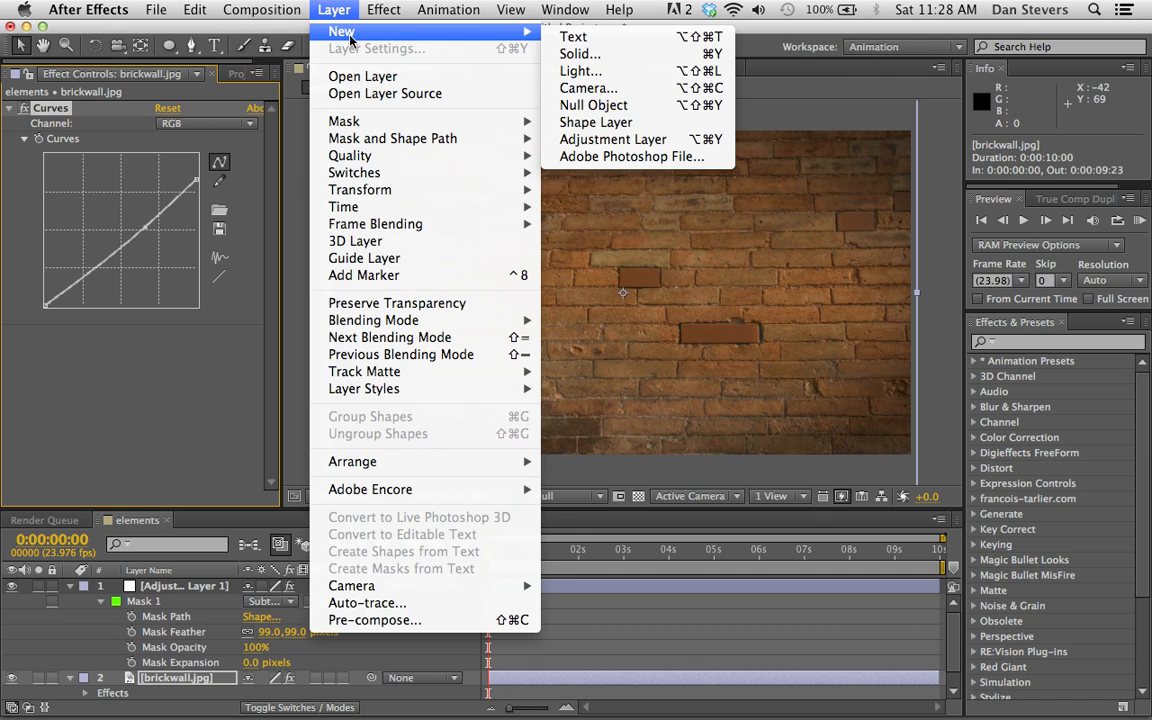
click(580, 71)
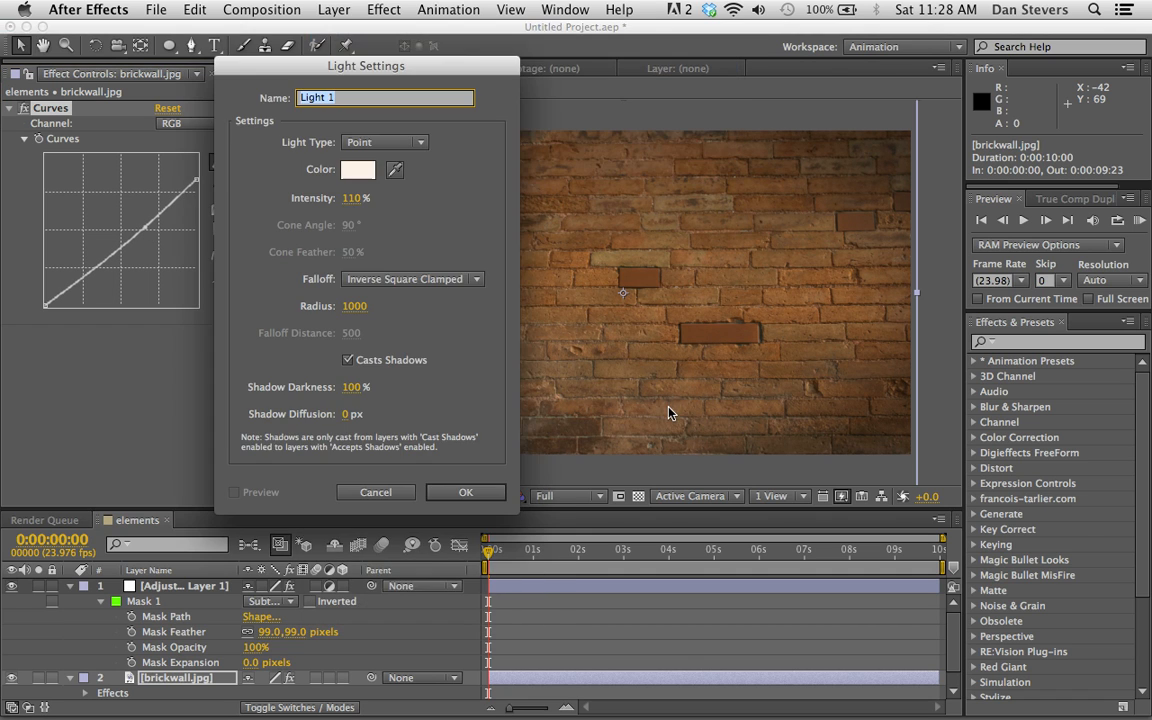
click(358, 171)
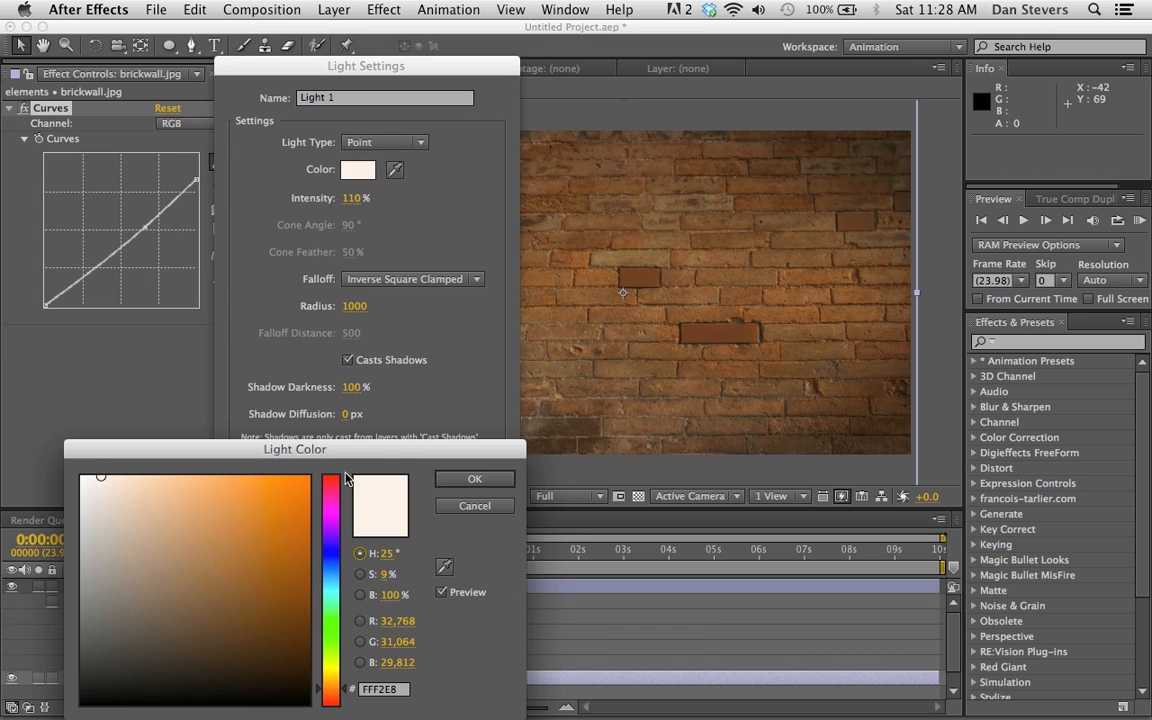
click(460, 479)
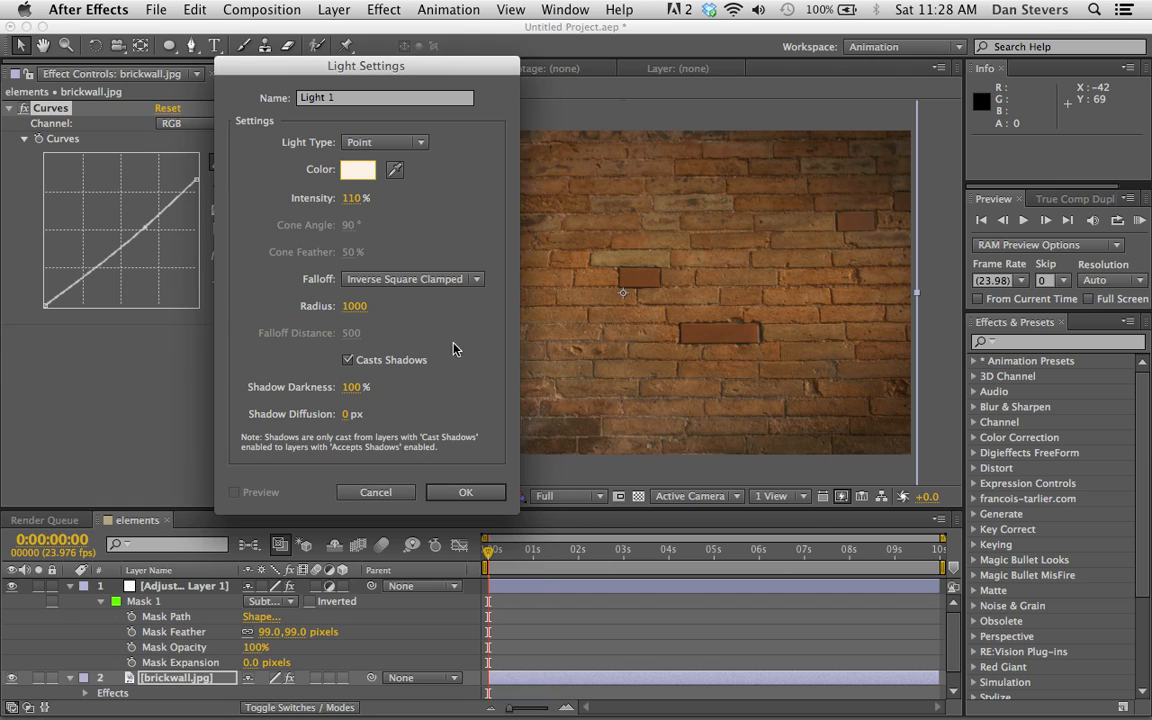
click(466, 495)
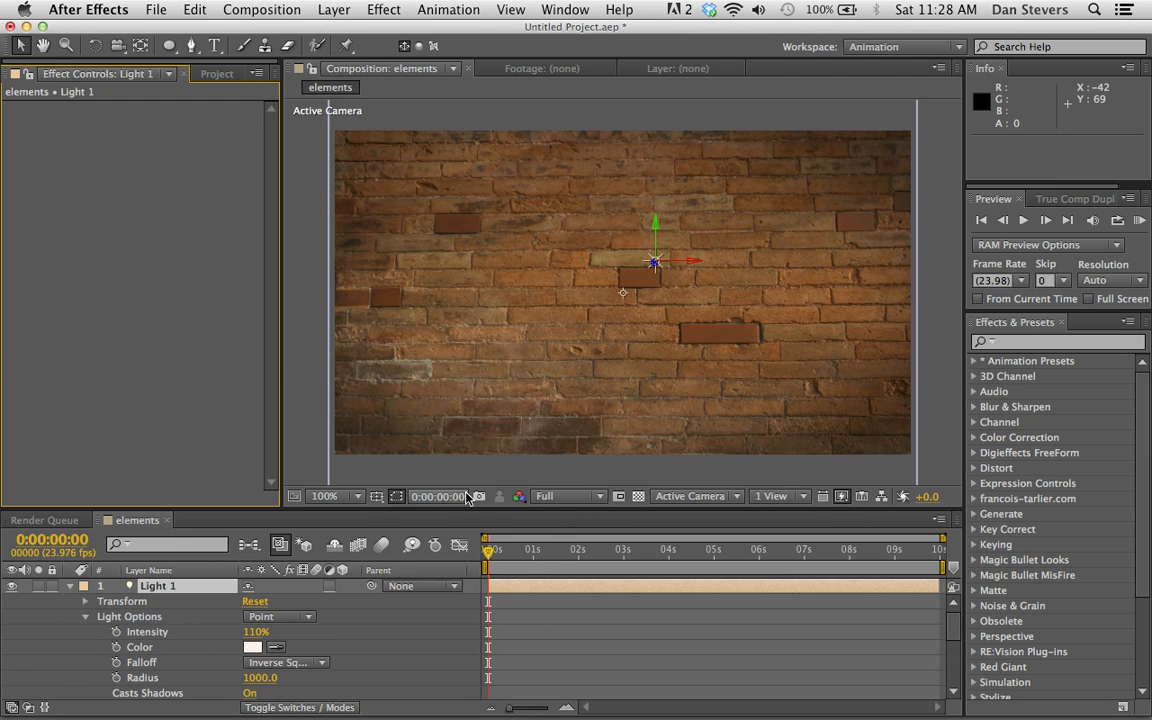
Step: Make the brick wall layer 3D and move the light near the frame's centre, to about 316.7, 174.3, -222.2
click(71, 588)
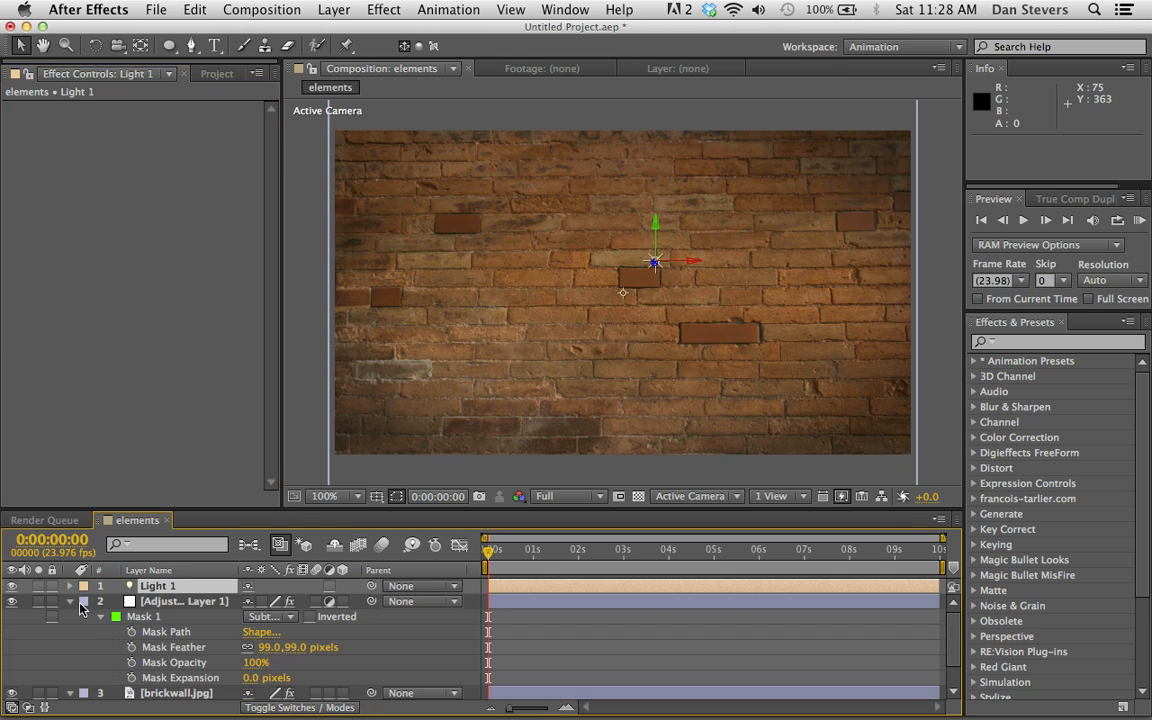
click(70, 601)
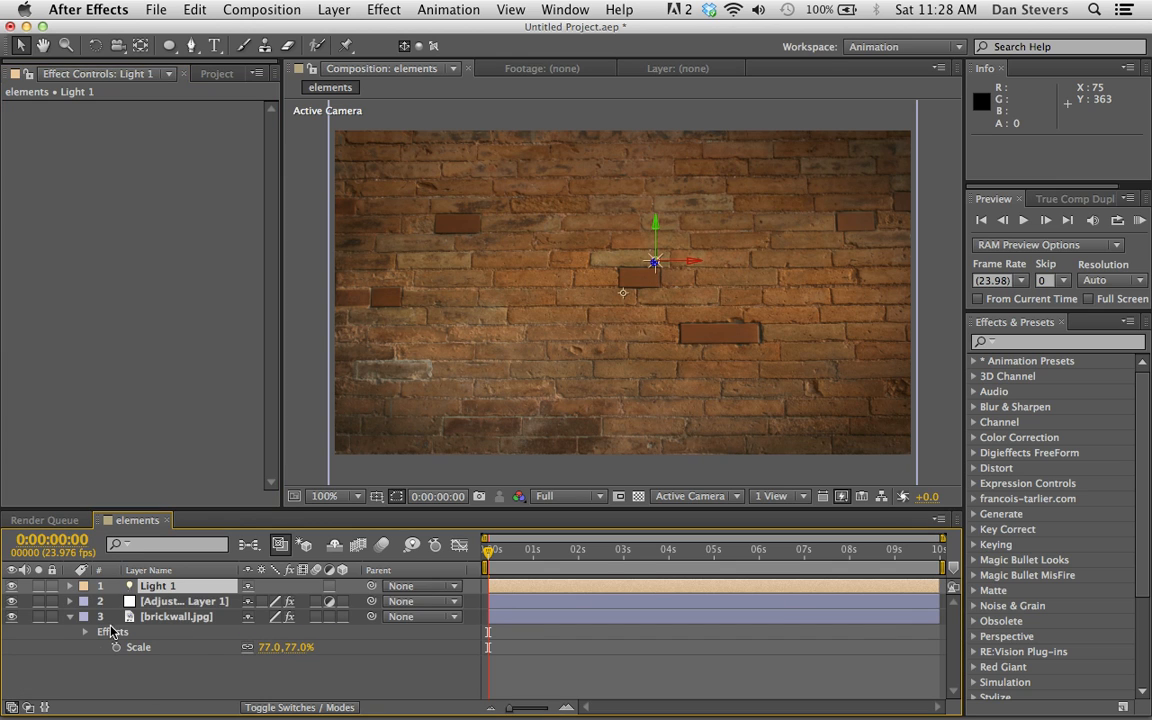
click(342, 616)
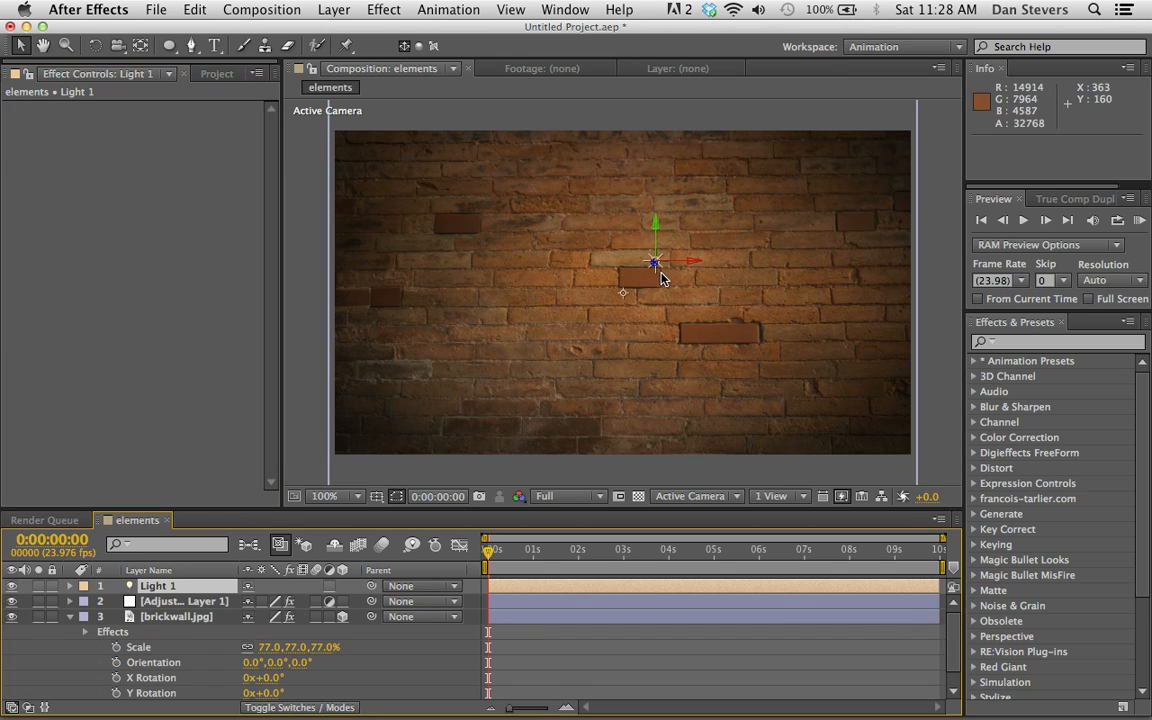
drag(660, 278, 625, 303)
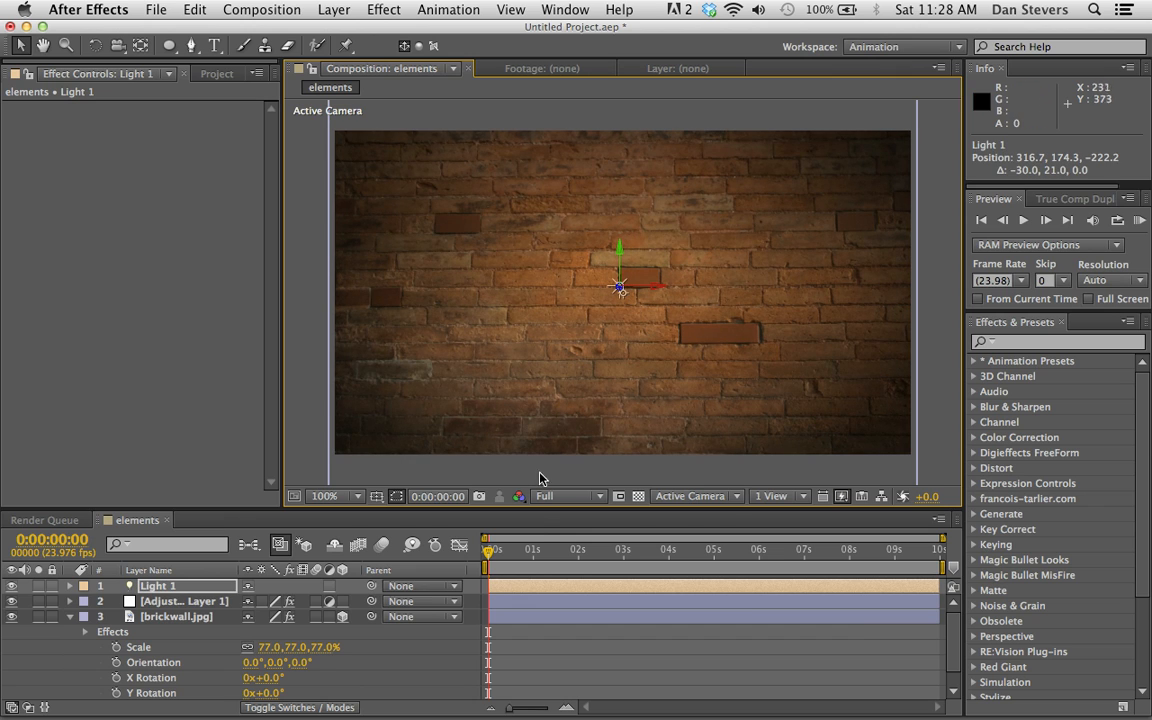
click(585, 665)
Step: Create a dark grey 640 x 360 px solid named "dust" above the other layers
click(334, 9)
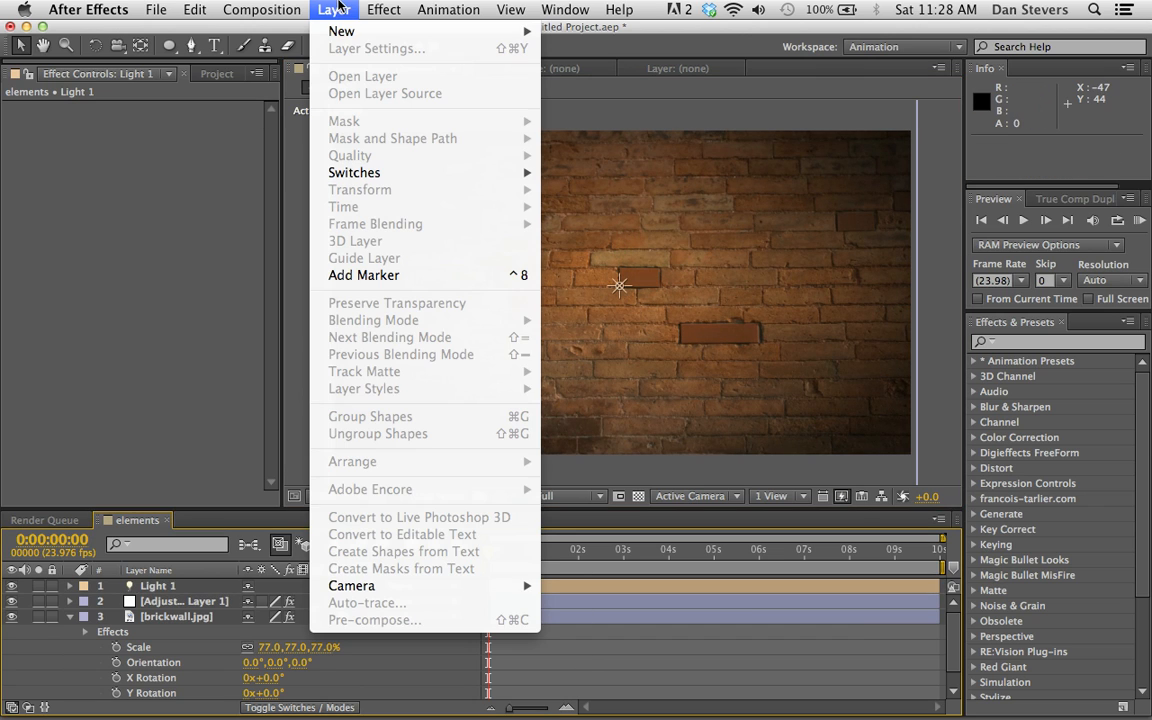
mouse_move(344, 31)
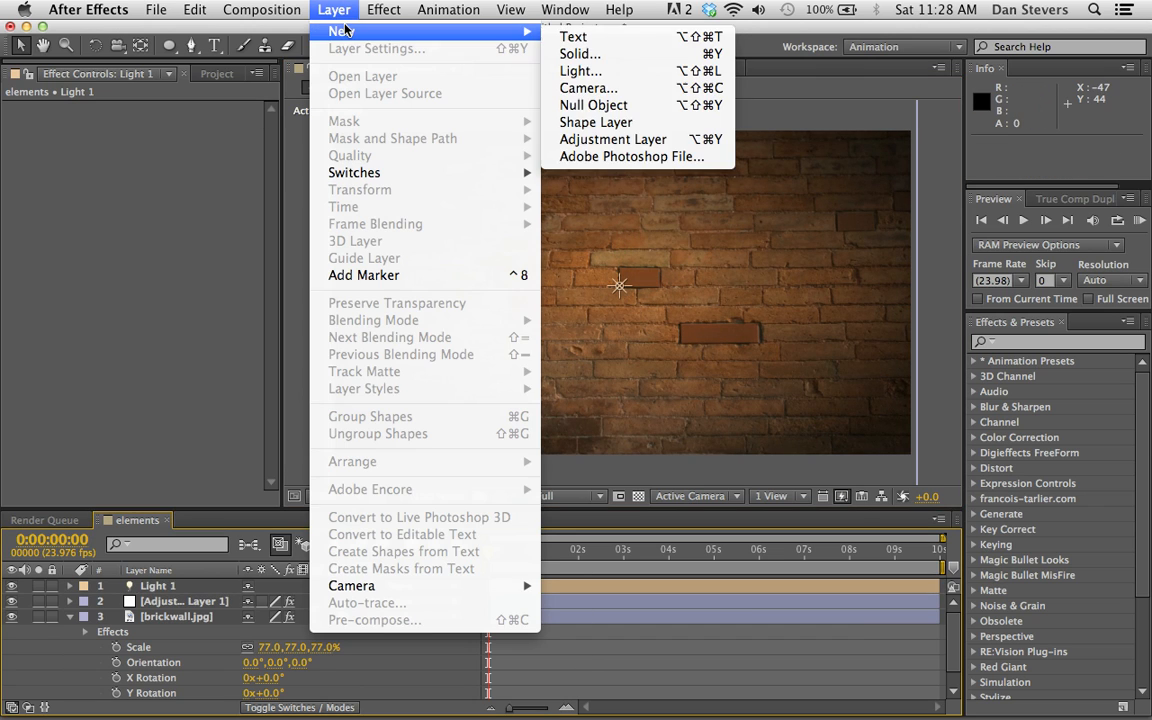
click(580, 53)
text(dus)
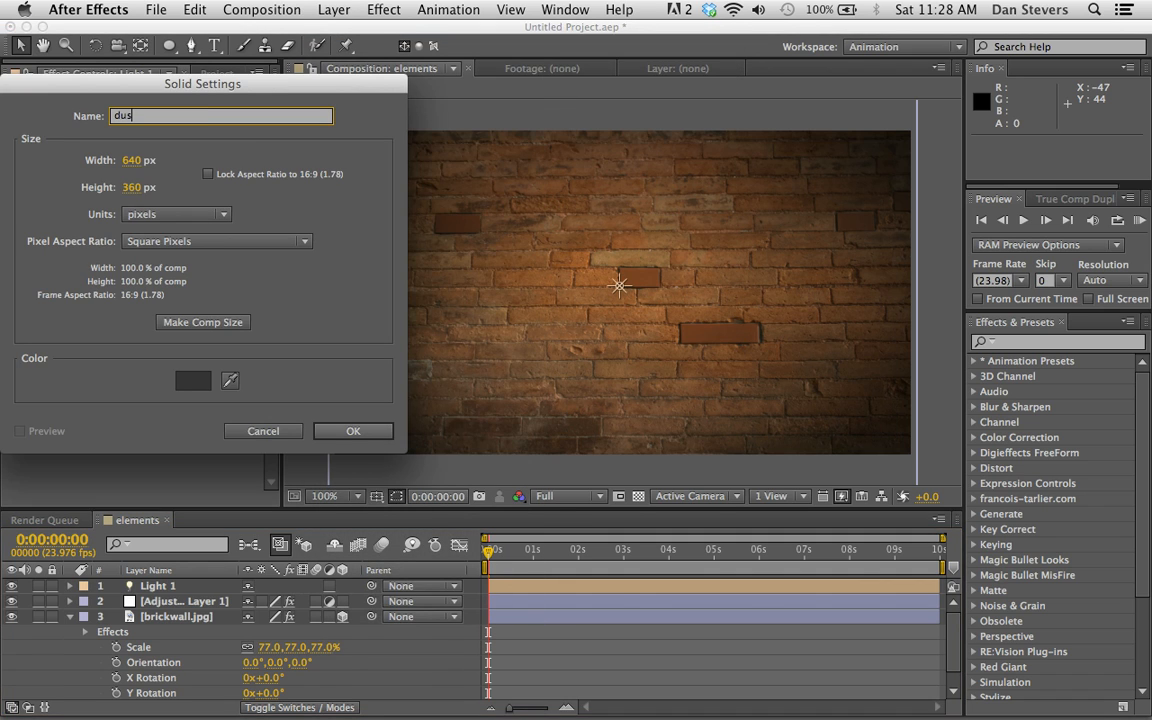
text(t)
click(380, 428)
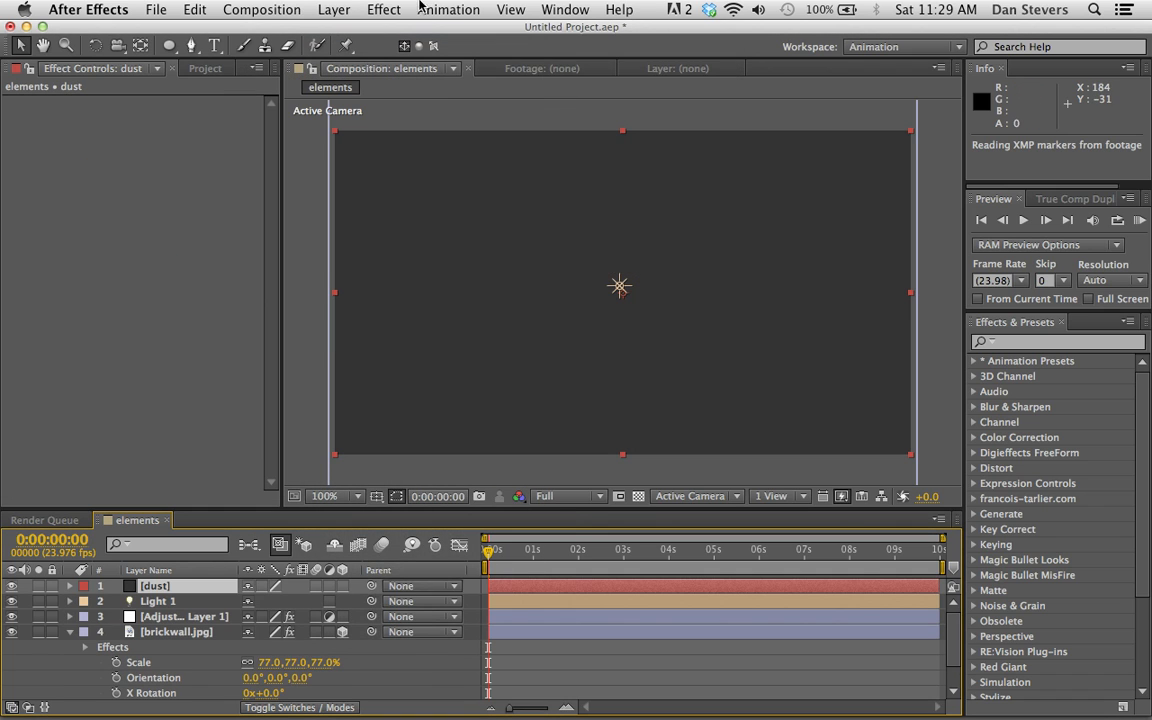
Step: Apply Trapcode Particular to the dust layer and move through time to about 0:00:03:12 to check the particles
click(405, 8)
mouse_move(440, 556)
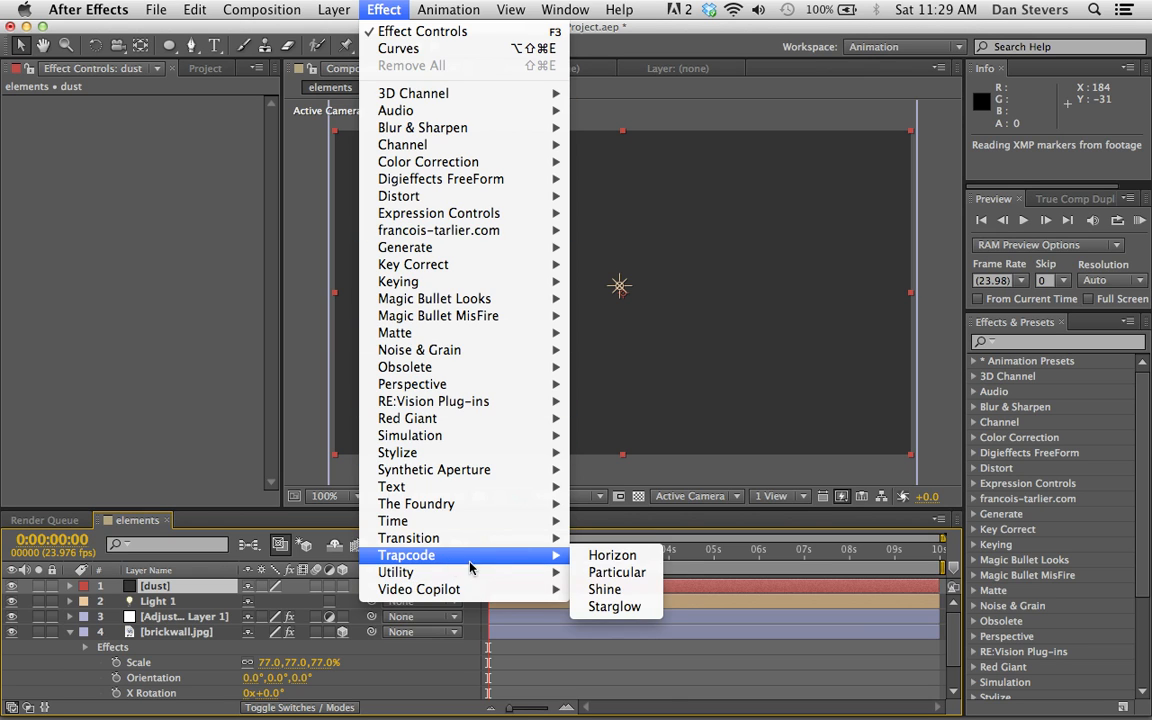
click(603, 574)
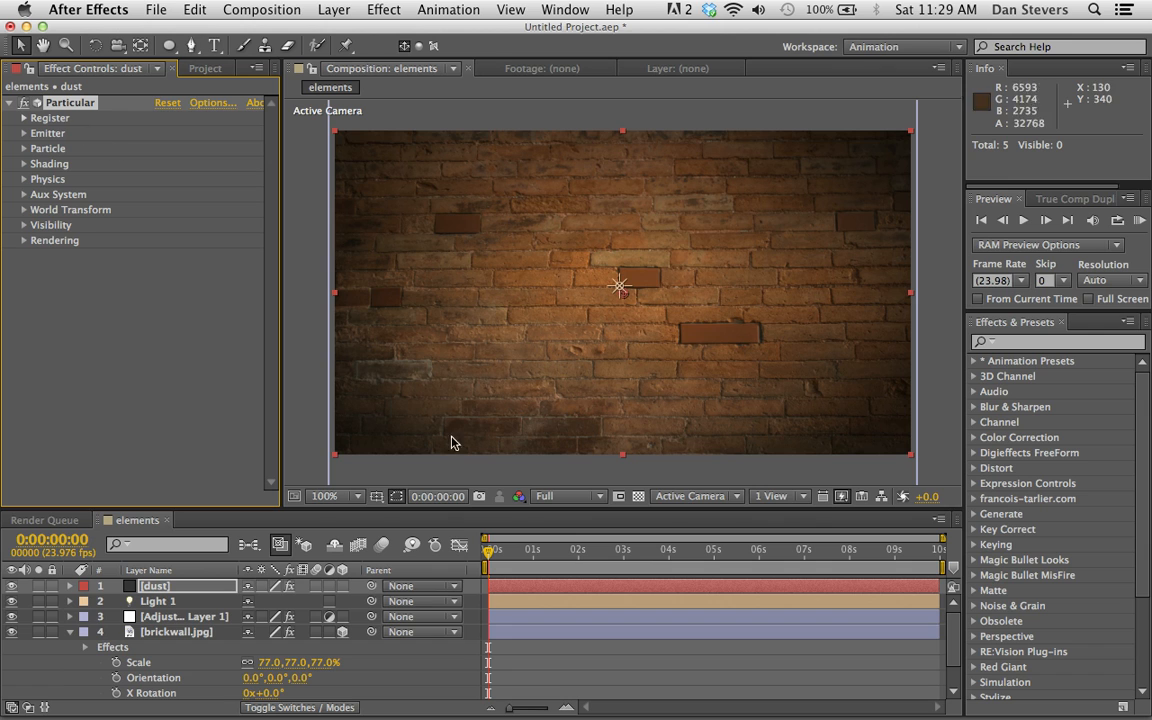
drag(490, 557, 582, 557)
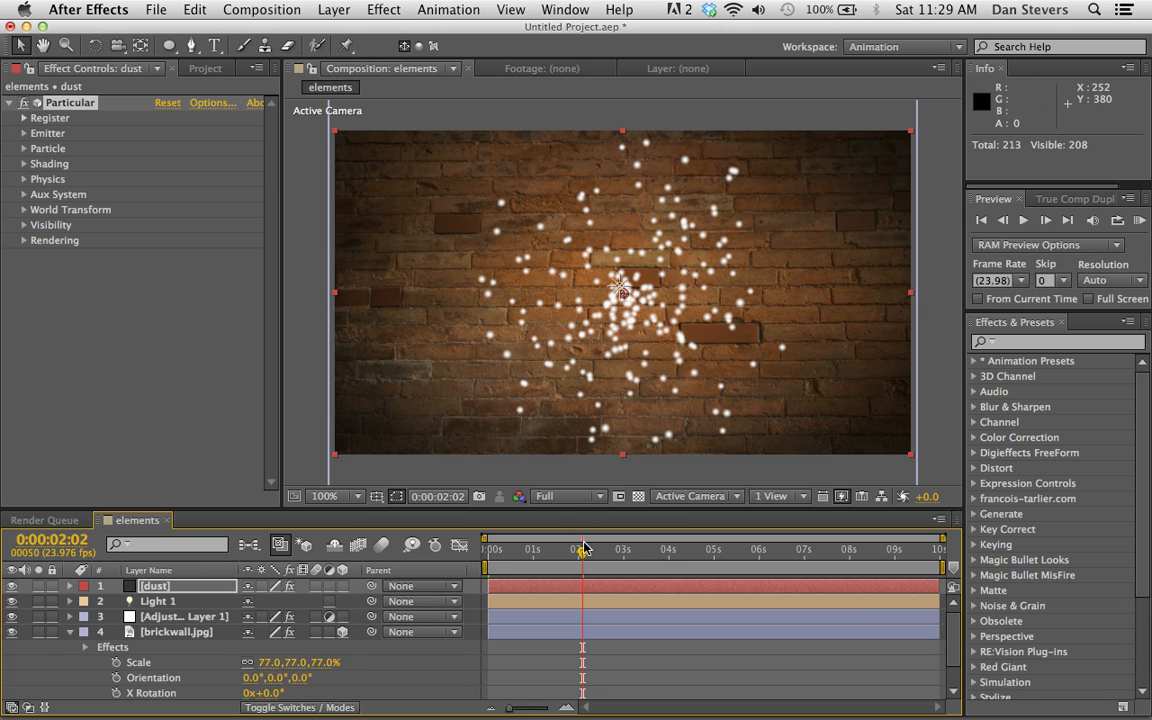
drag(585, 548, 646, 548)
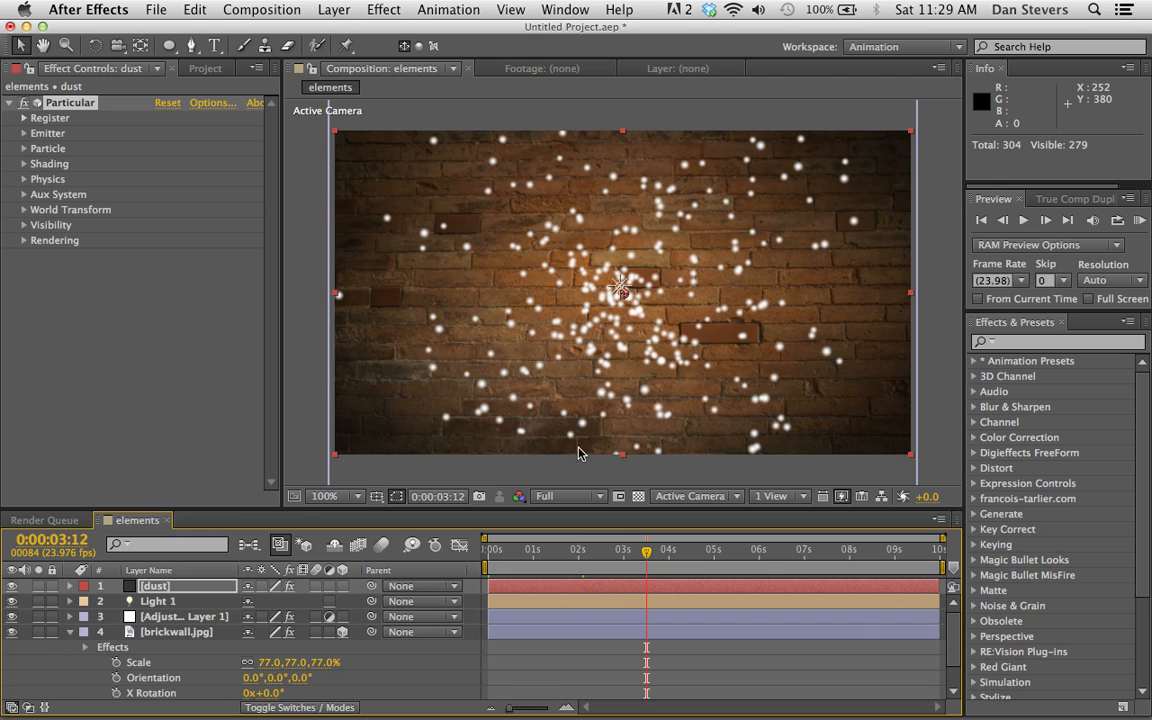
Step: Set Particular's emitter type to Box with Emitter Size X 1010 and Emitter Size Y 770, and preview the animation
click(25, 133)
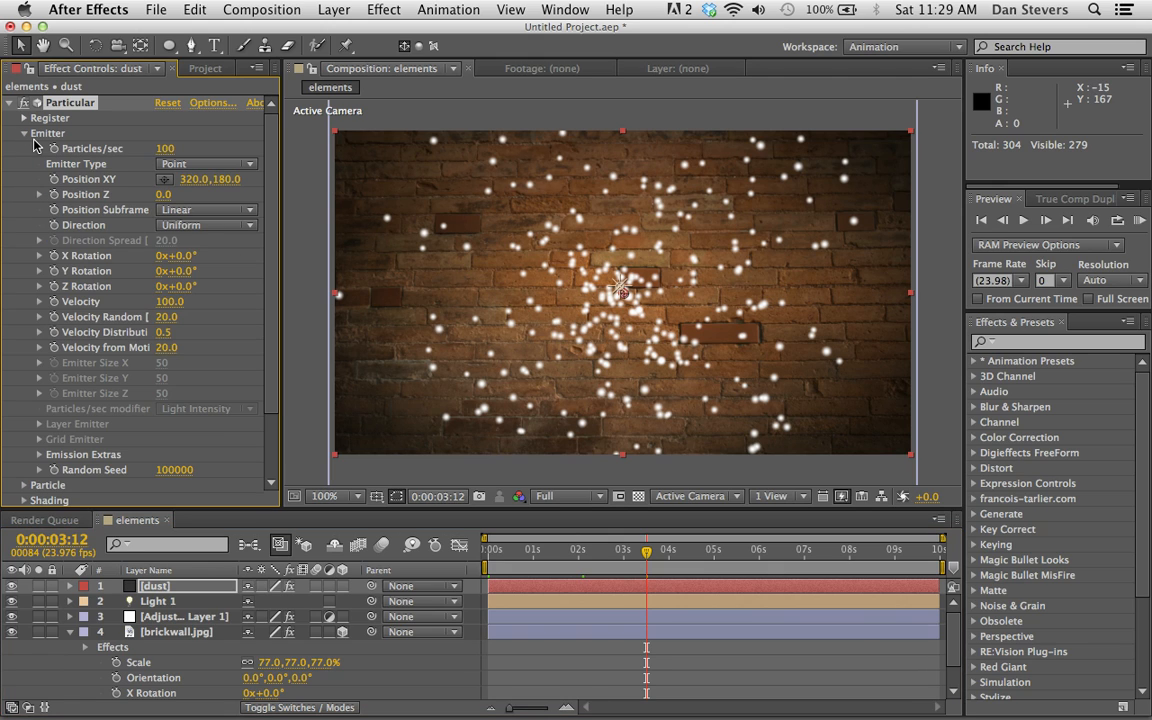
click(208, 166)
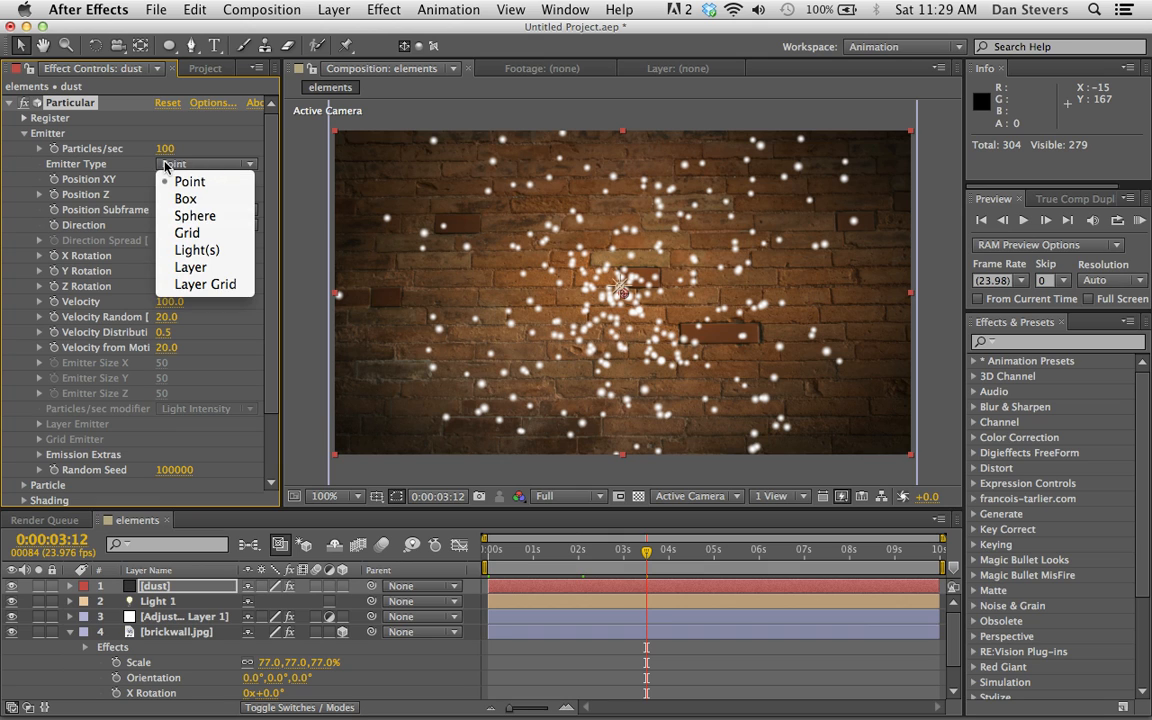
click(210, 199)
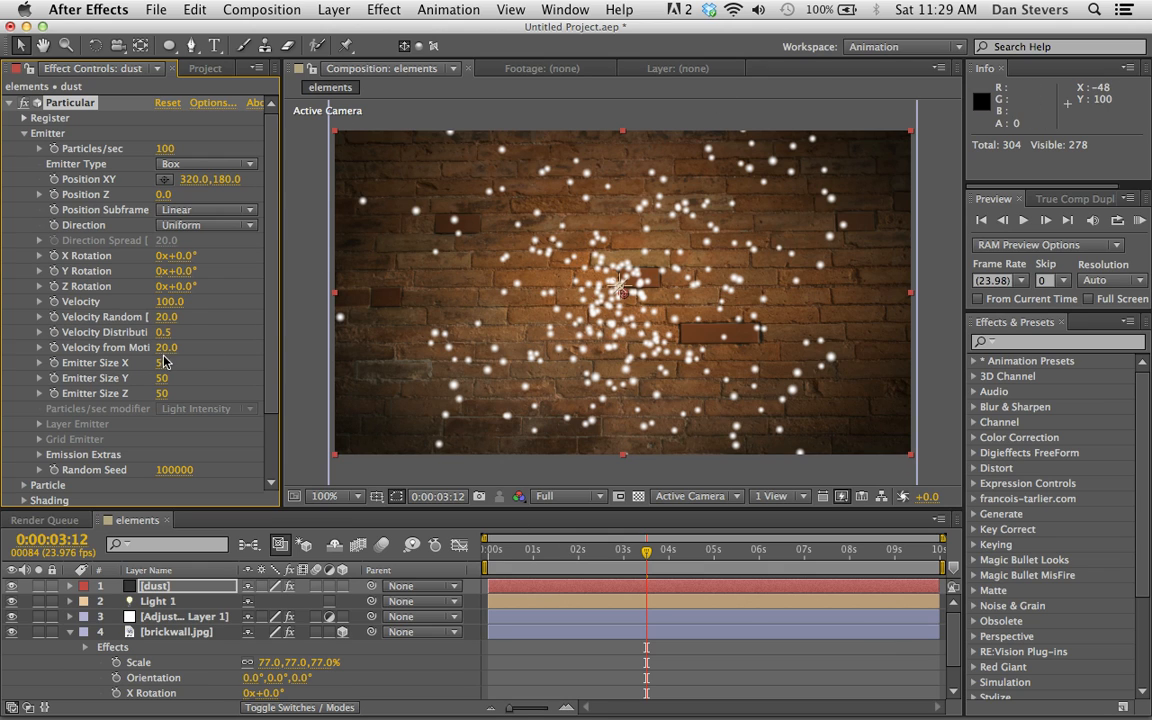
drag(166, 366, 1000, 300)
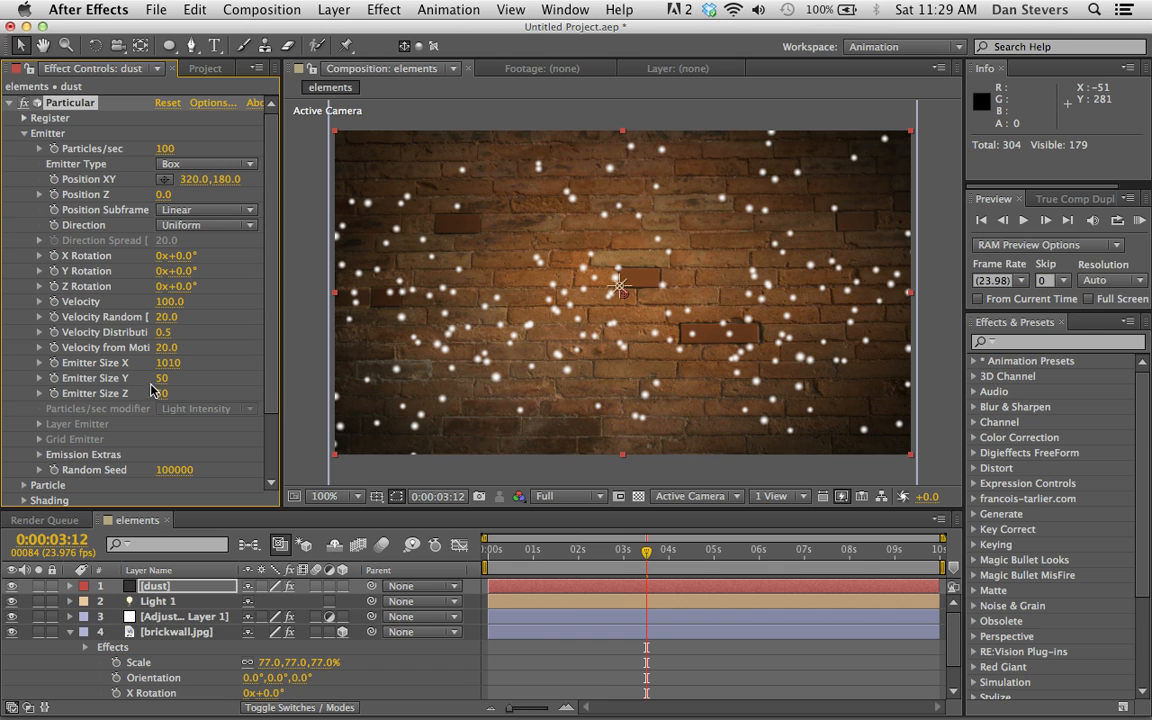
drag(157, 379, 71, 372)
drag(2, 365, 762, 283)
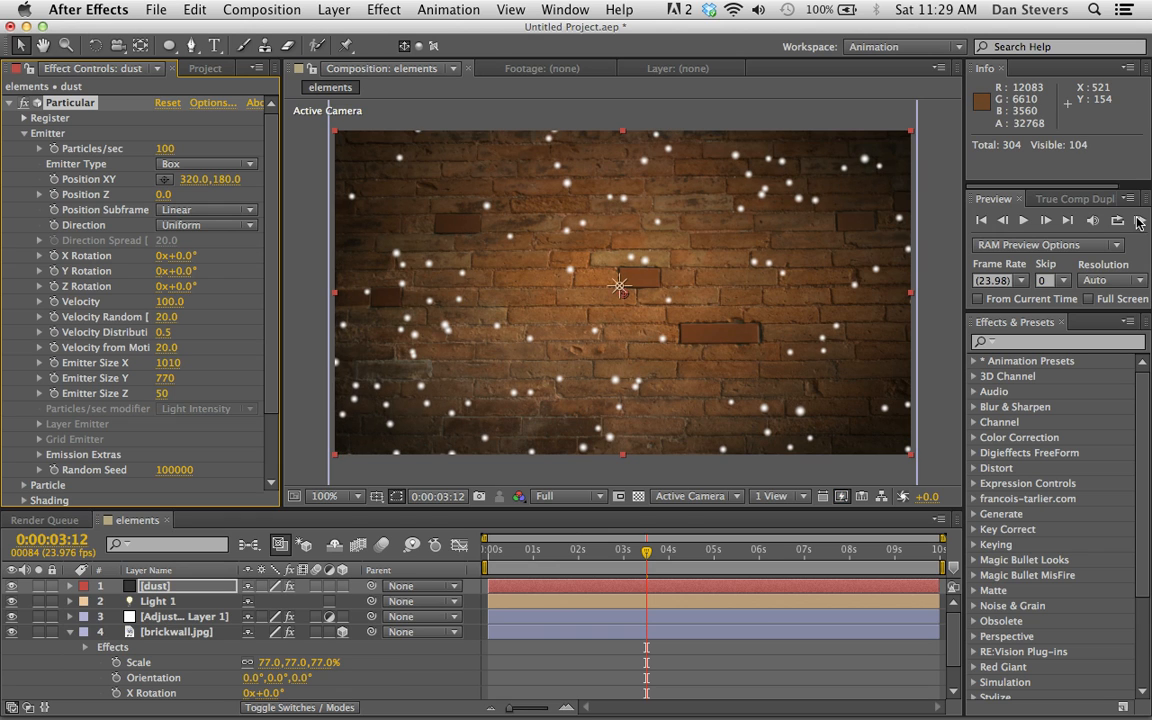
key(KP_0)
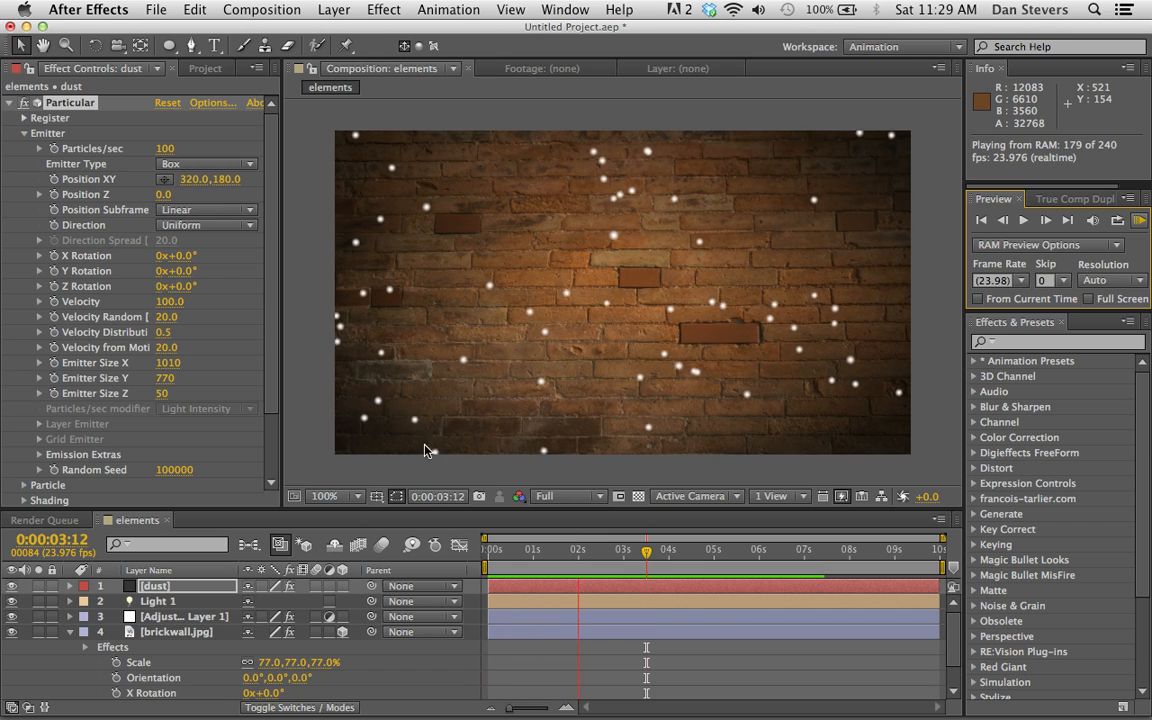
key(space)
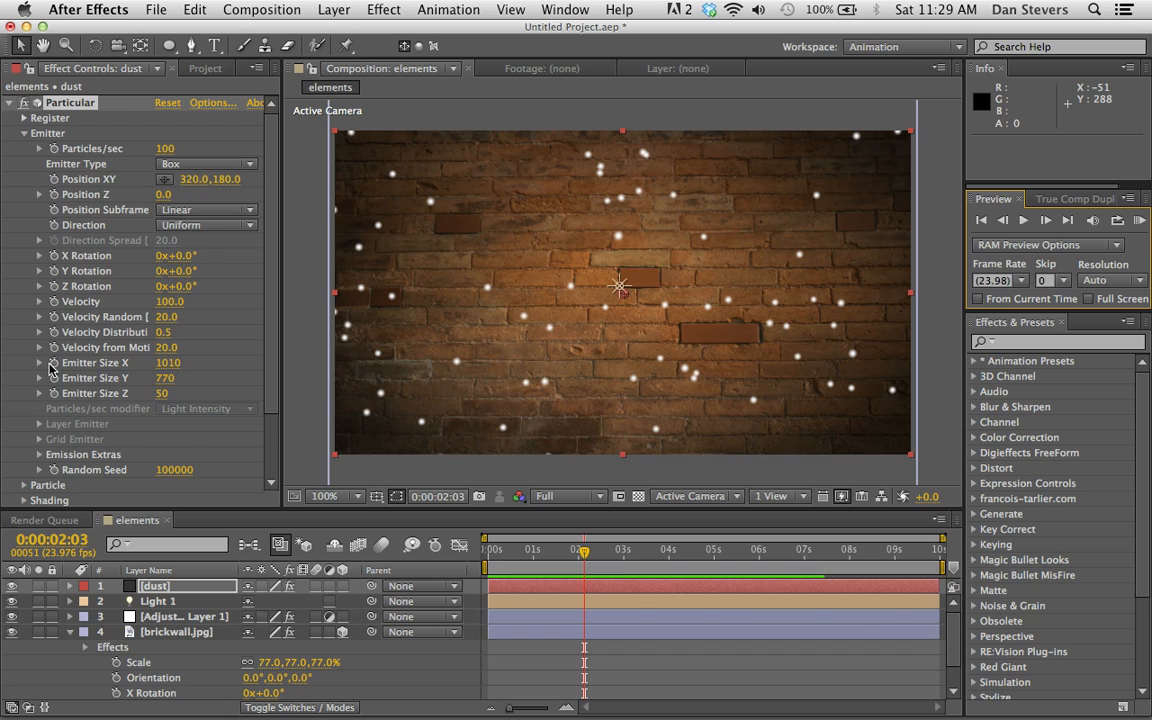
Step: Set the particle life to 10 seconds and check the particles at 0:00:05:00
scroll(45, 335, down, 1)
click(25, 459)
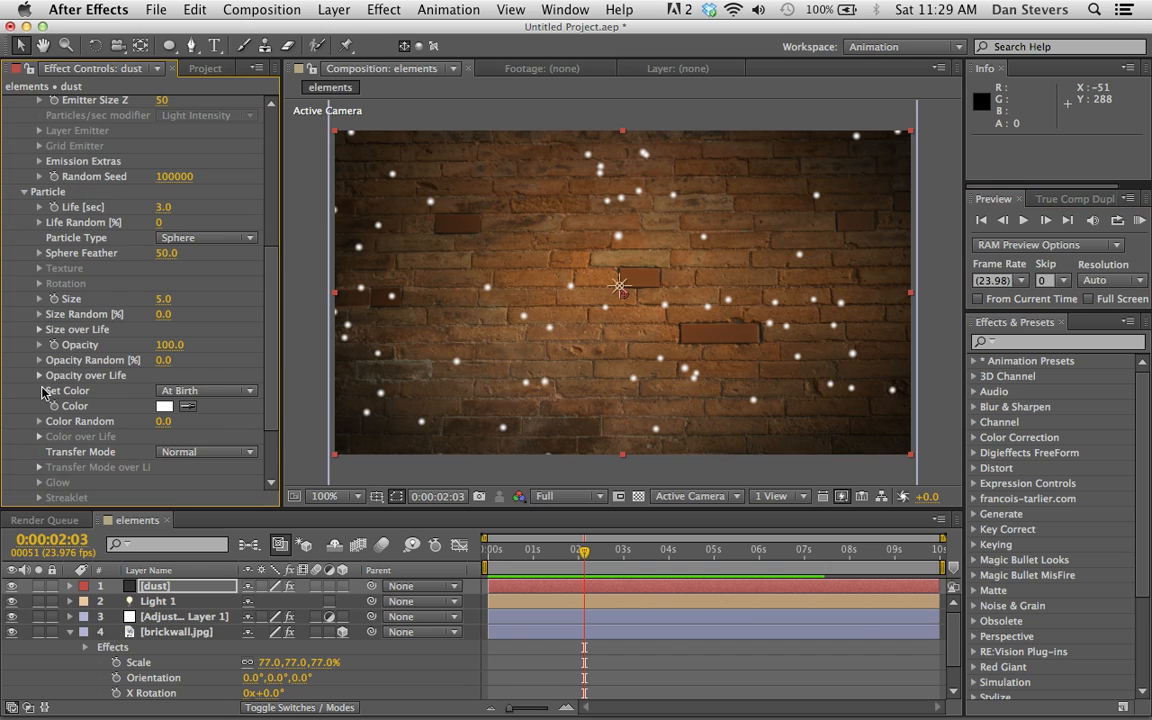
click(163, 207)
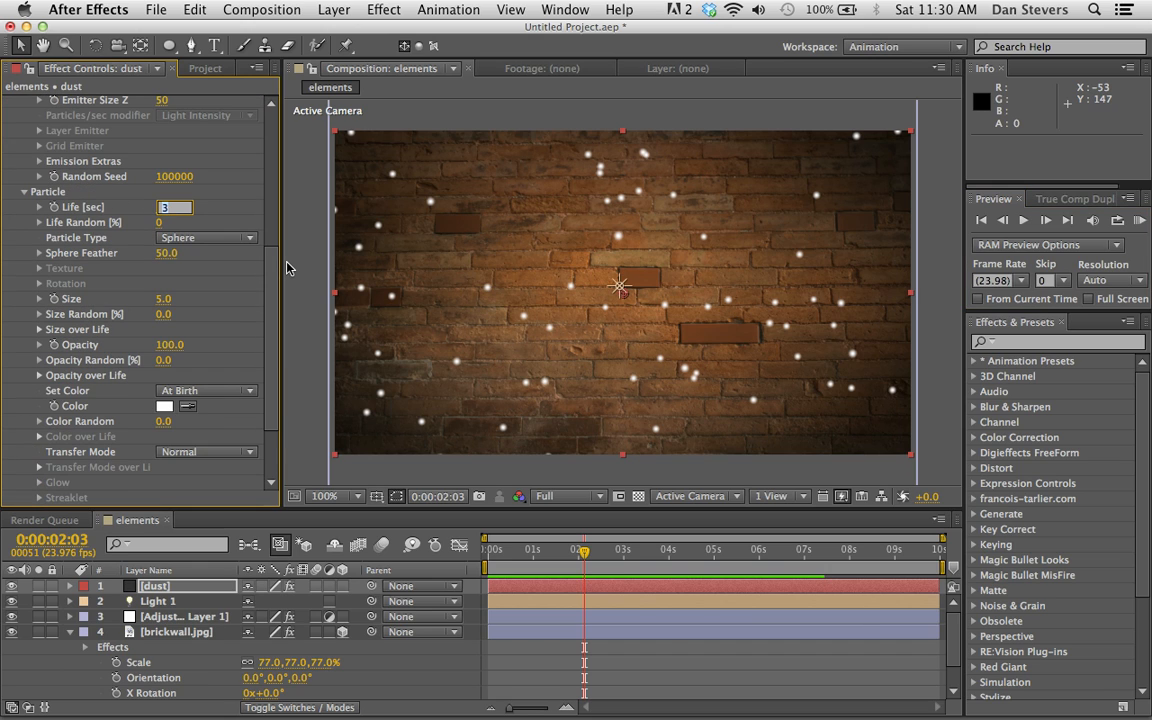
text(10)
key(Return)
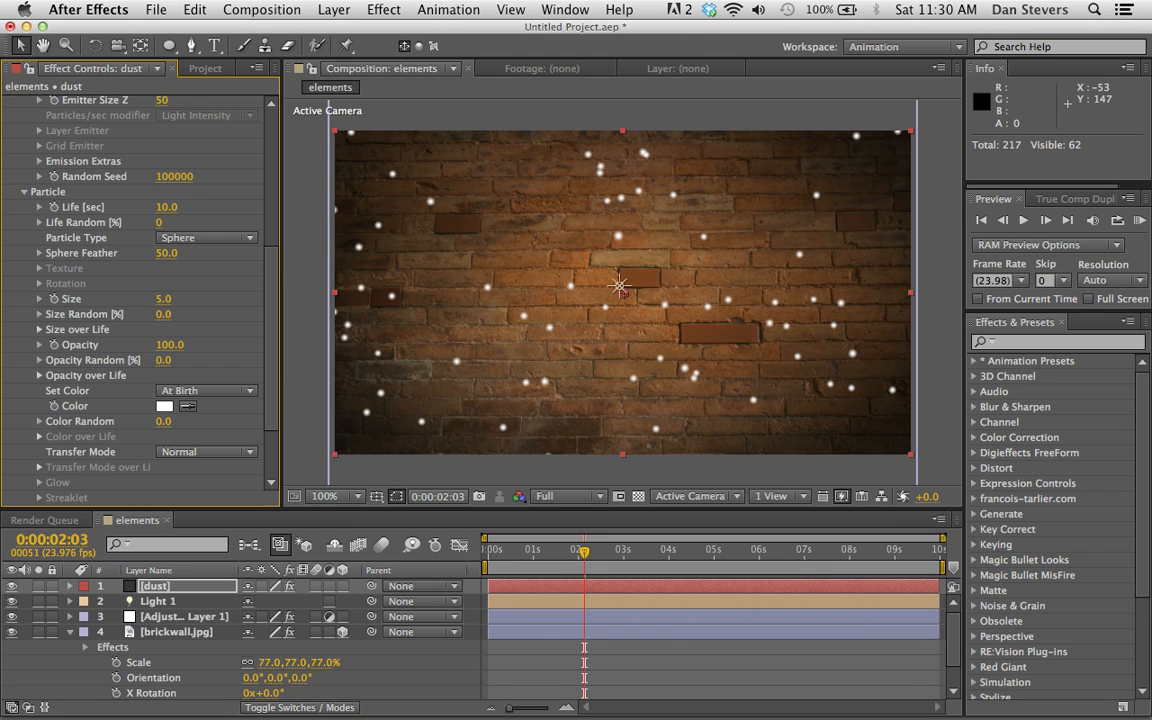
drag(584, 551, 652, 561)
drag(669, 562, 713, 568)
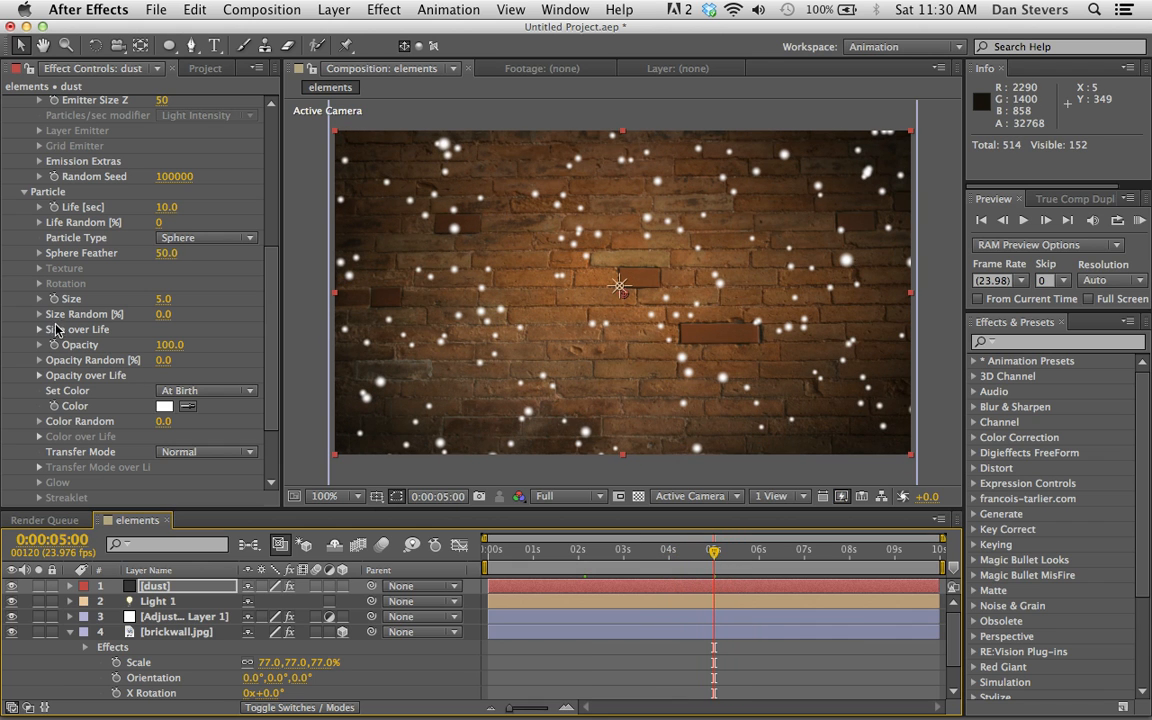
Step: Give the particles an Opacity over Life curve that fades in at birth and out at death, and preview it
click(39, 375)
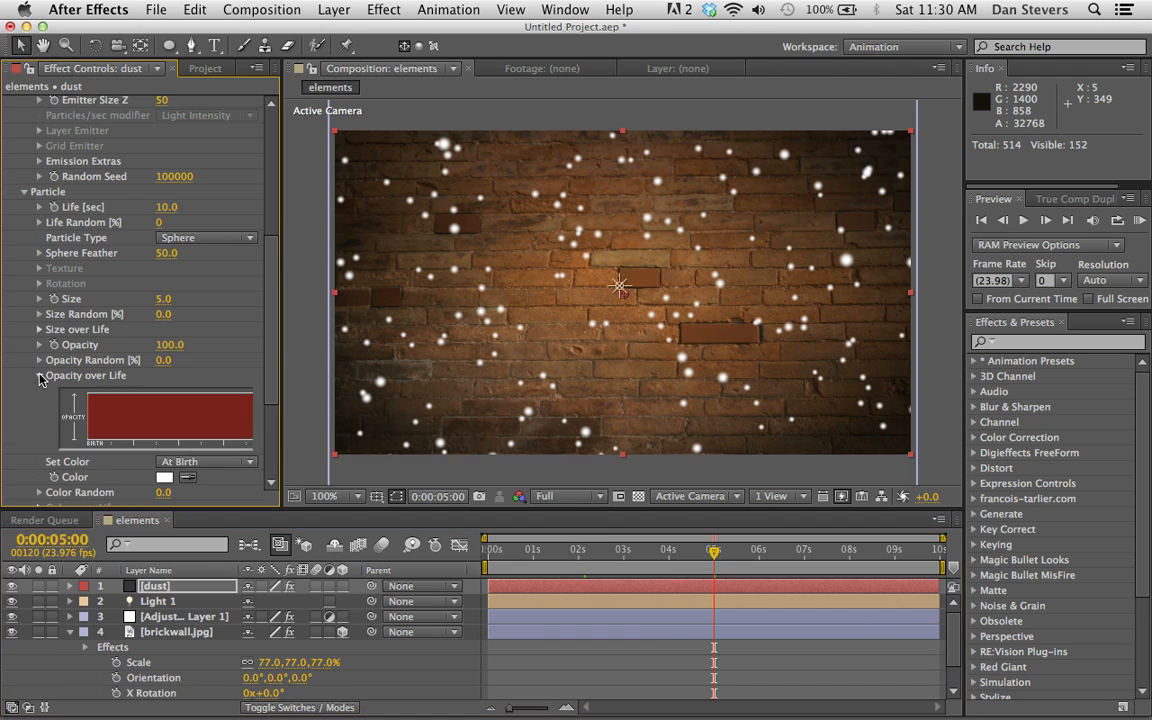
drag(283, 436, 388, 434)
click(289, 428)
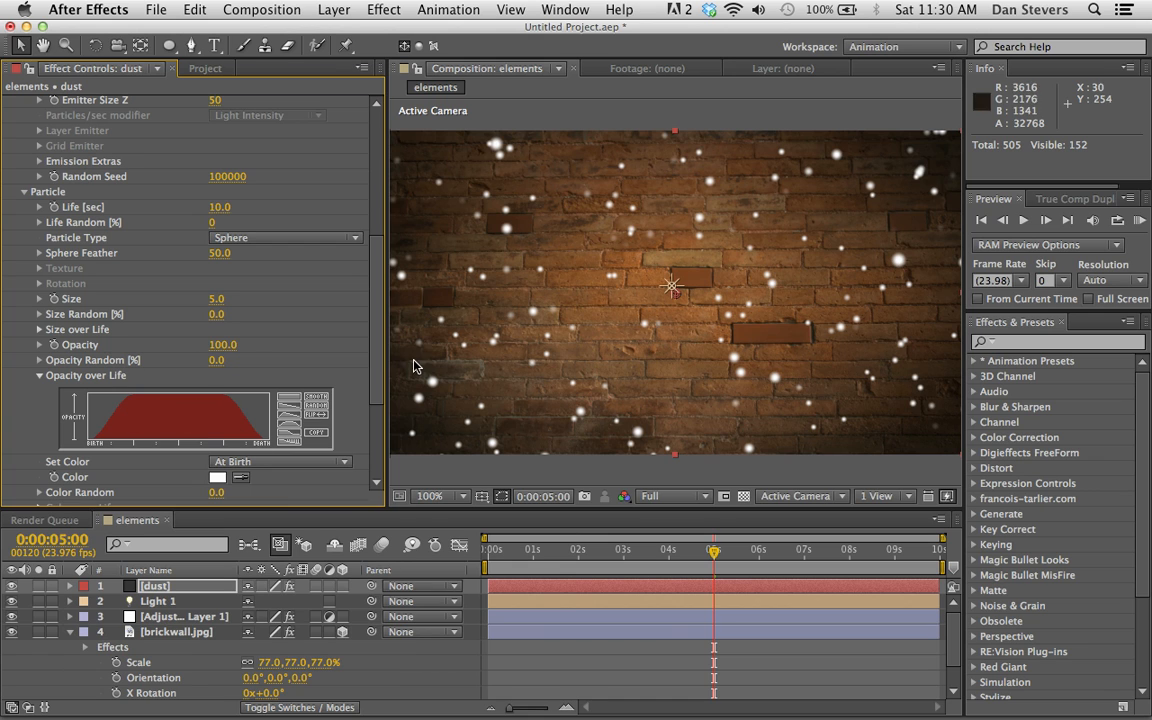
drag(384, 340, 258, 354)
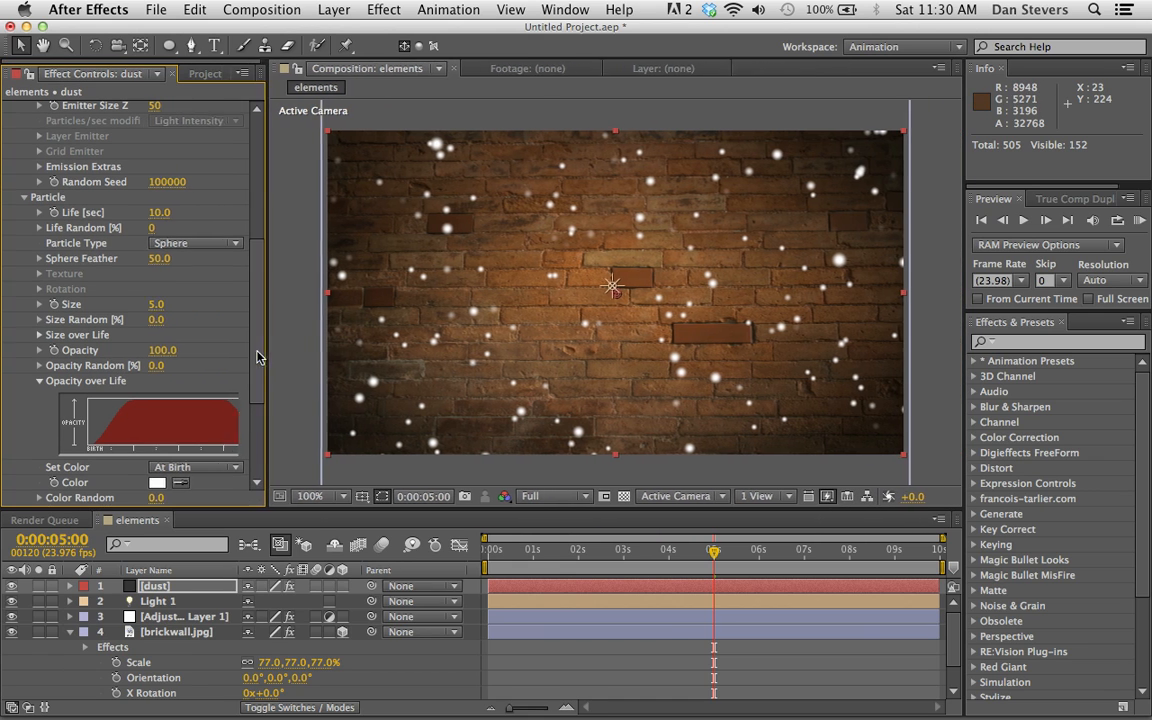
click(305, 280)
click(1138, 222)
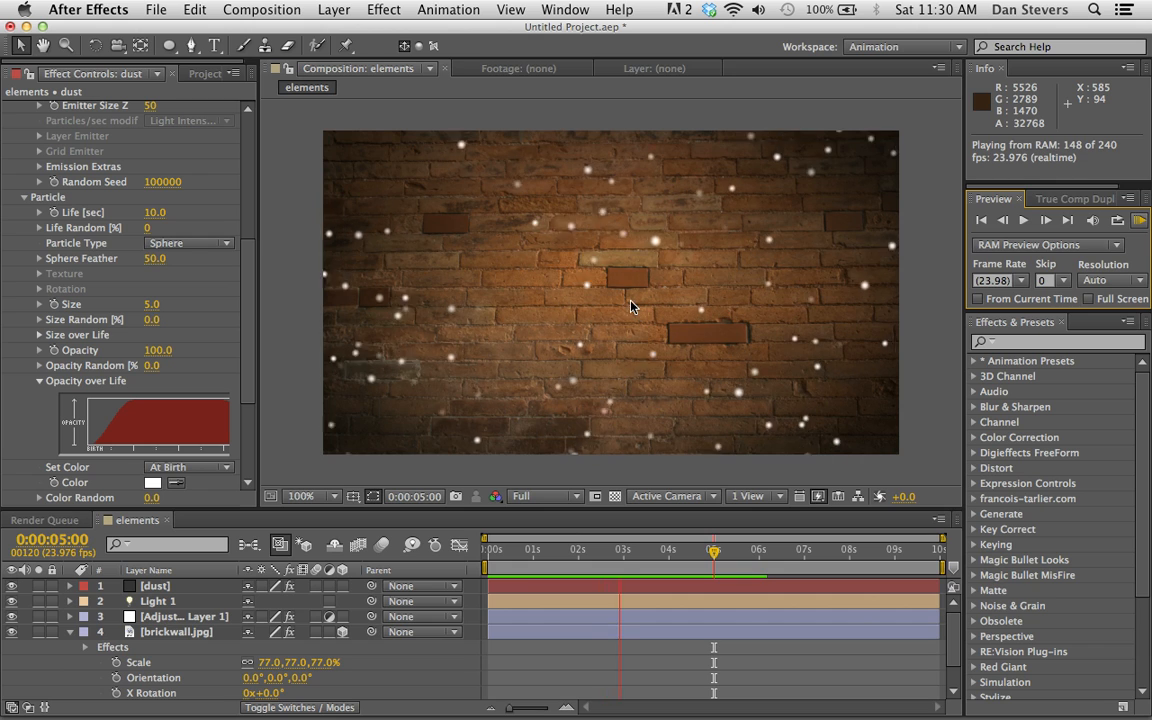
key(space)
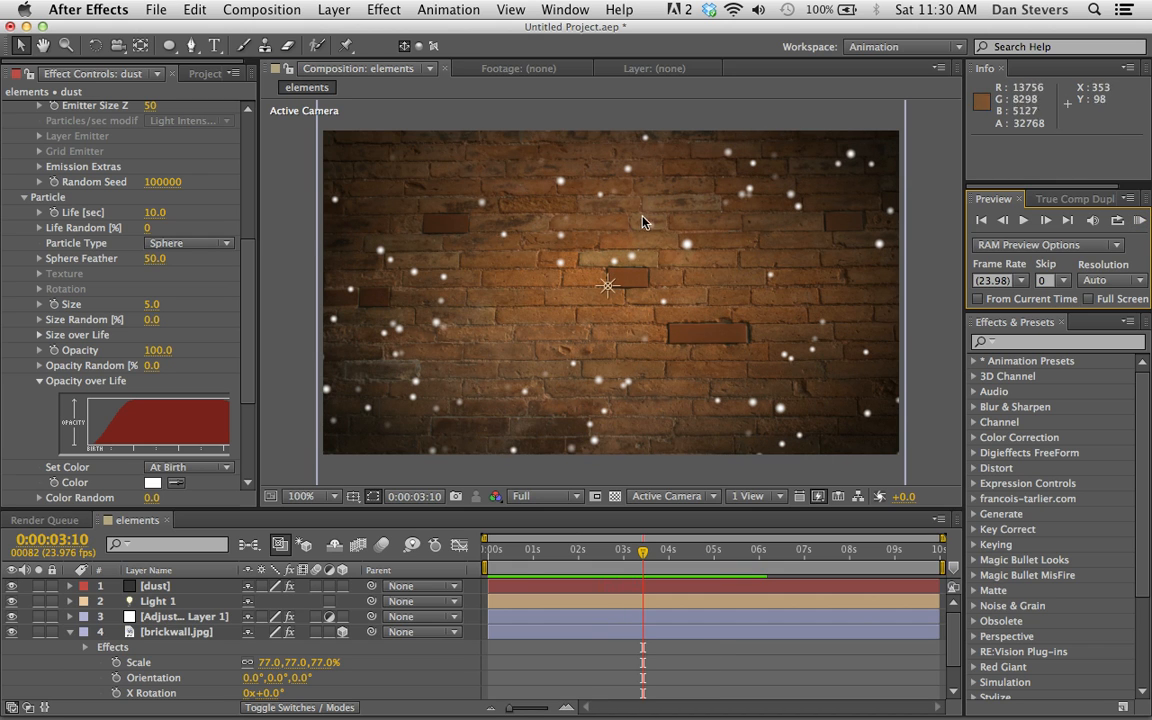
Step: Set the emitter velocity to 25 and preview the slower particles
scroll(170, 238, up, 10)
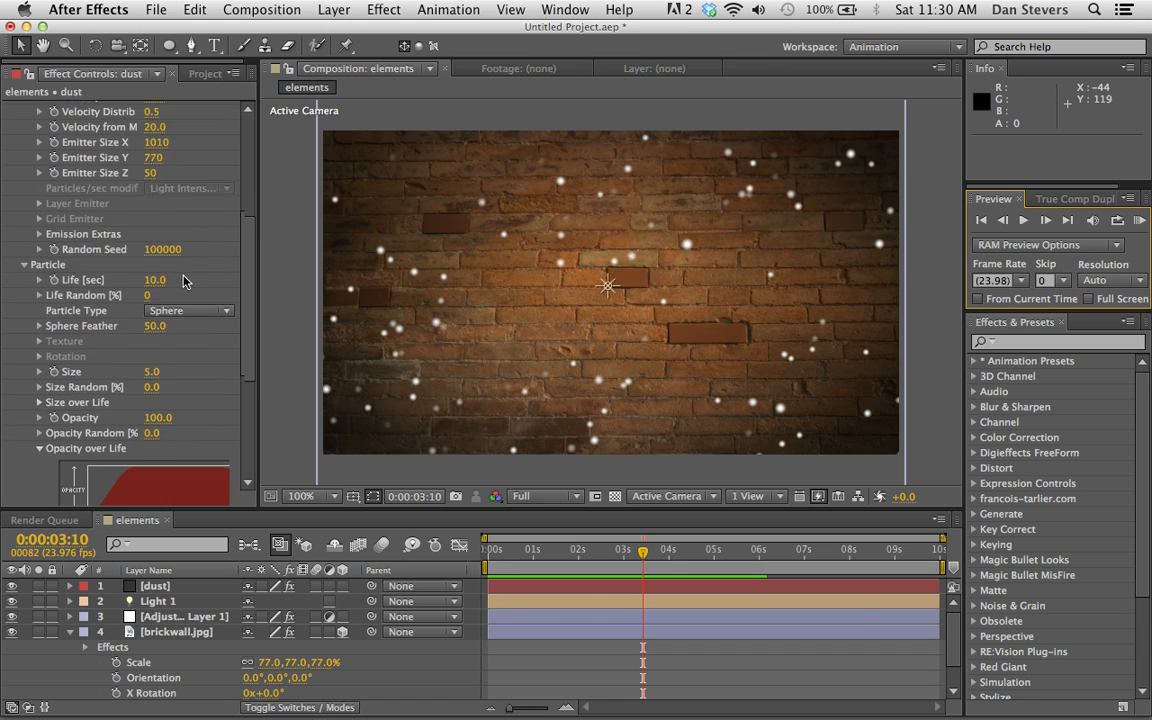
click(158, 216)
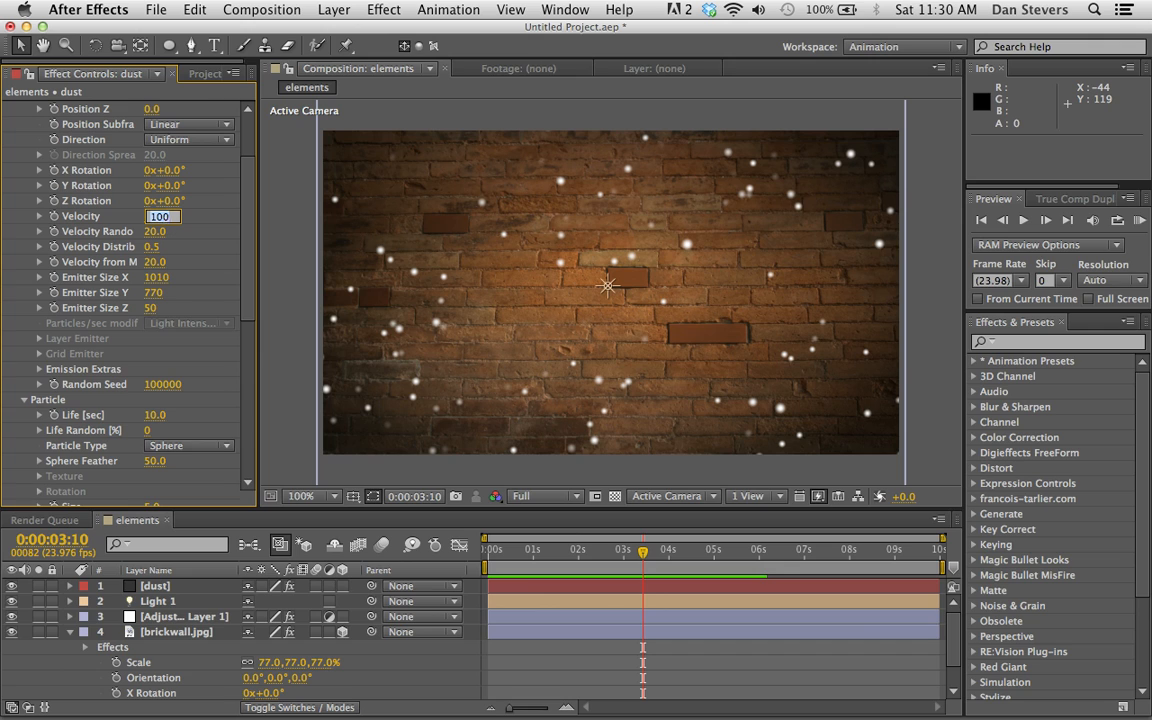
text(25)
key(Return)
click(1139, 220)
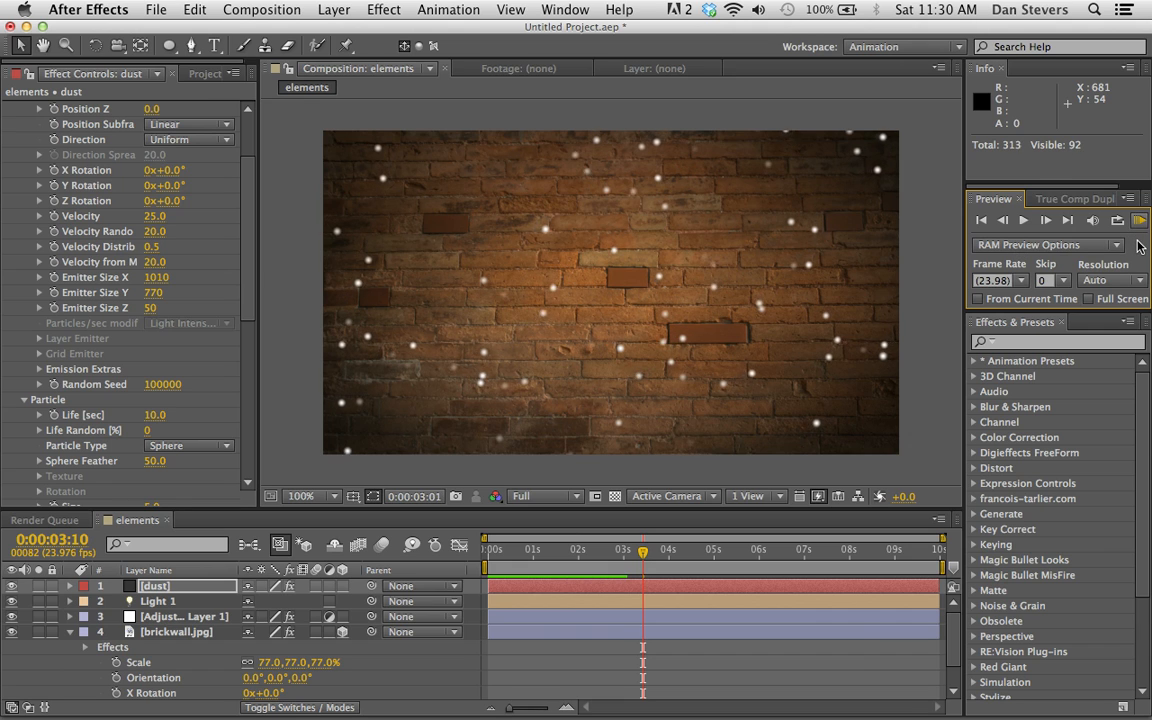
key(space)
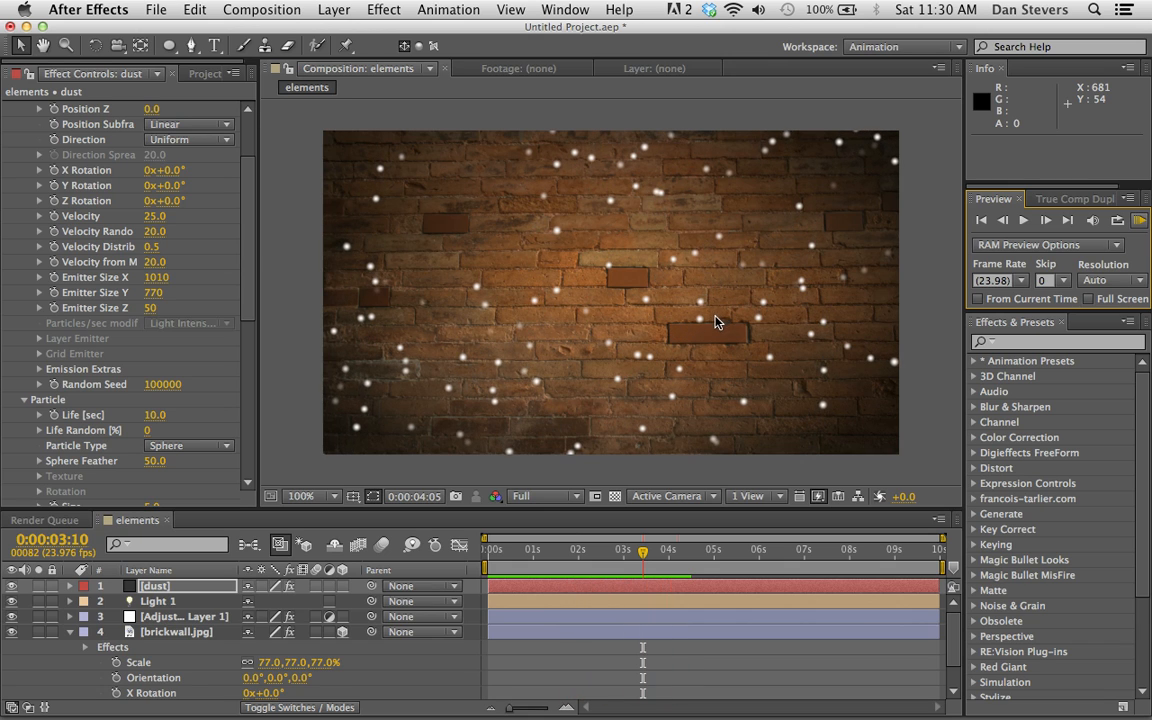
key(space)
Step: Set the emitter velocity to 29
click(155, 217)
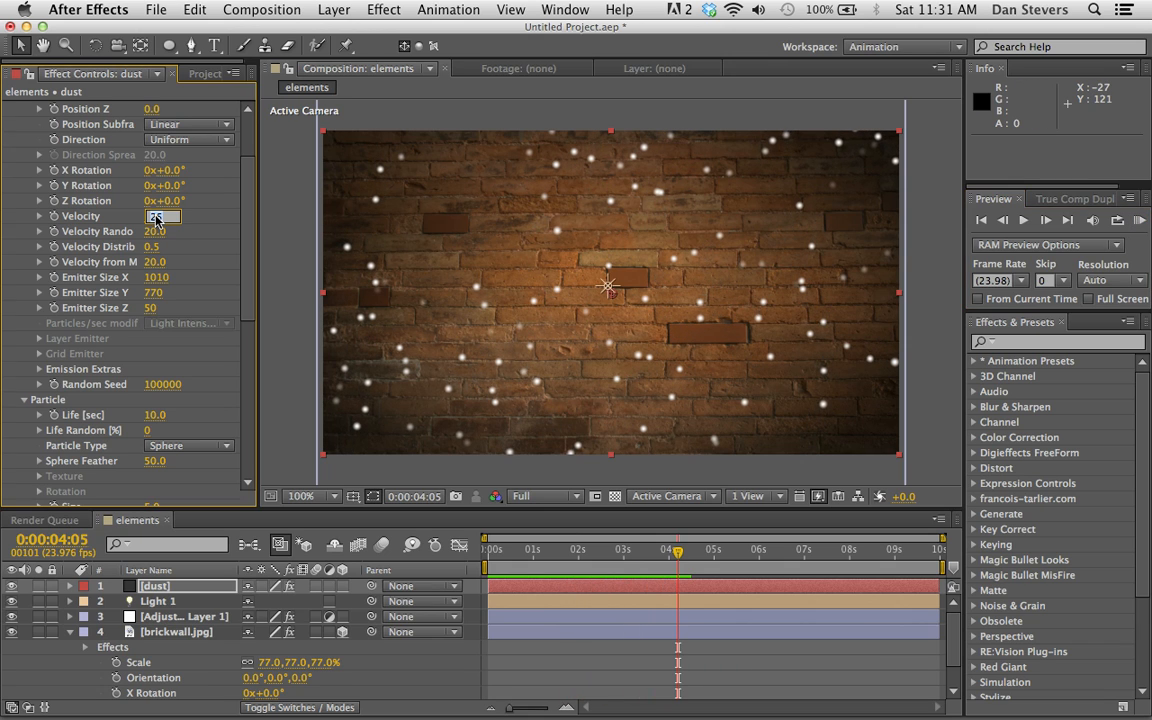
text(29)
key(Return)
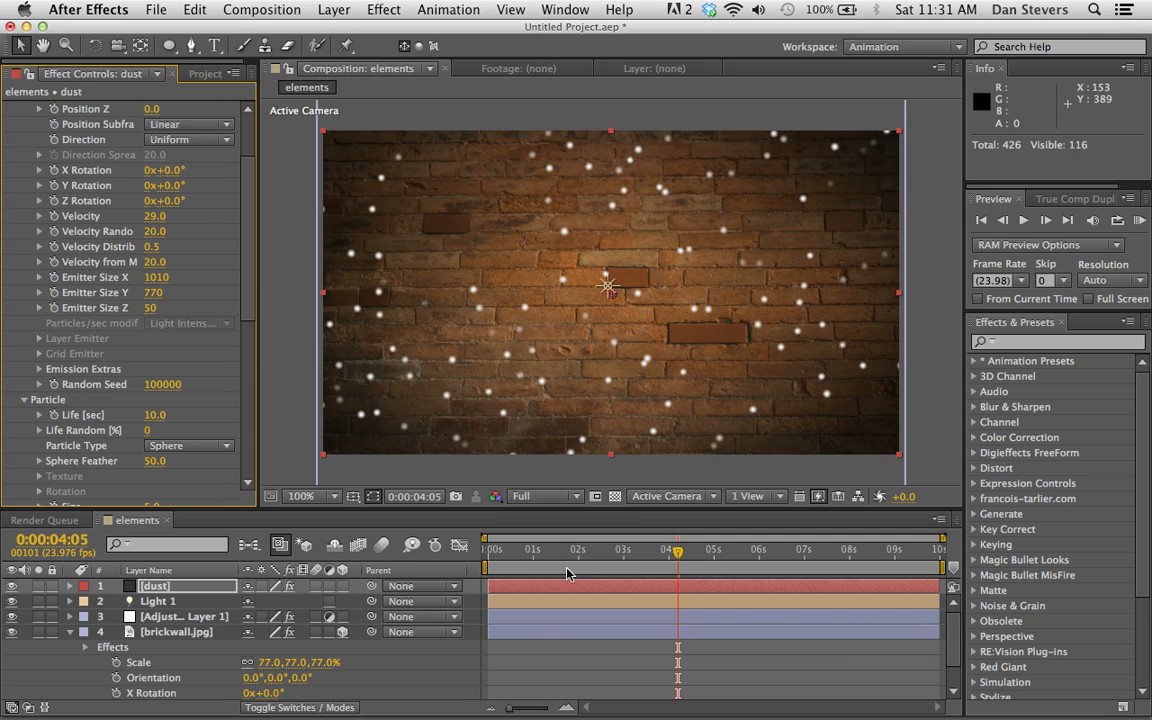
Step: Shift the dust layer about 4 seconds earlier, extend its end to the end of the composition, and preview the result
click(497, 553)
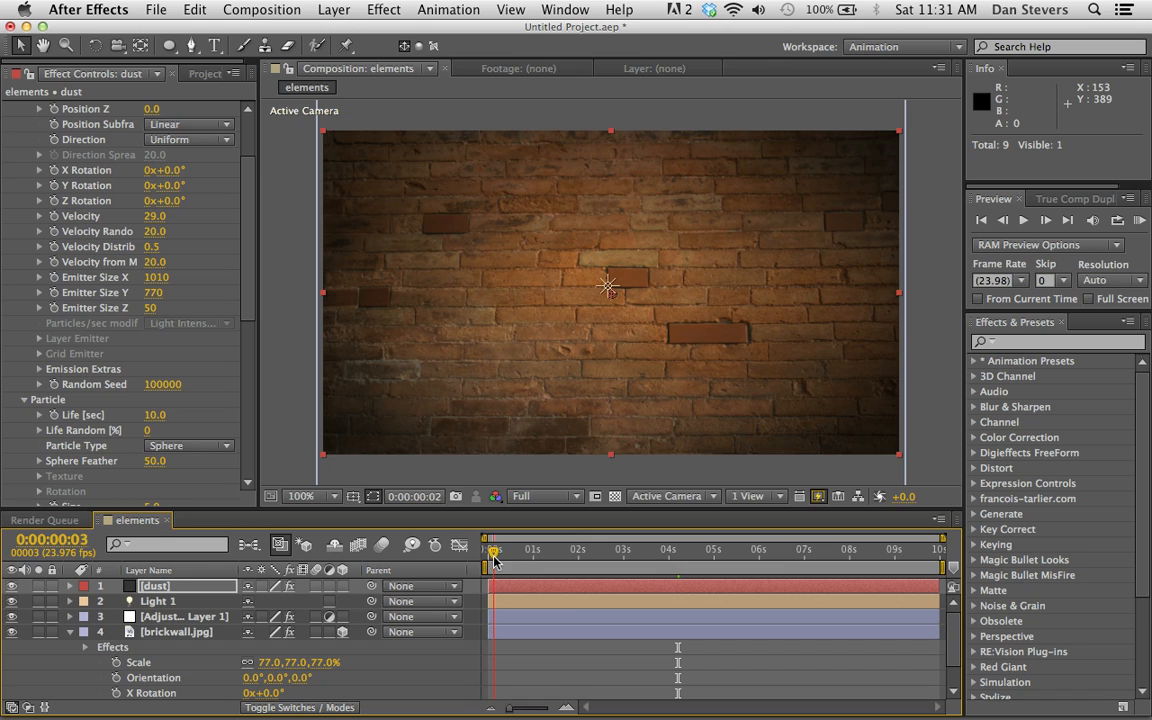
drag(493, 555, 539, 565)
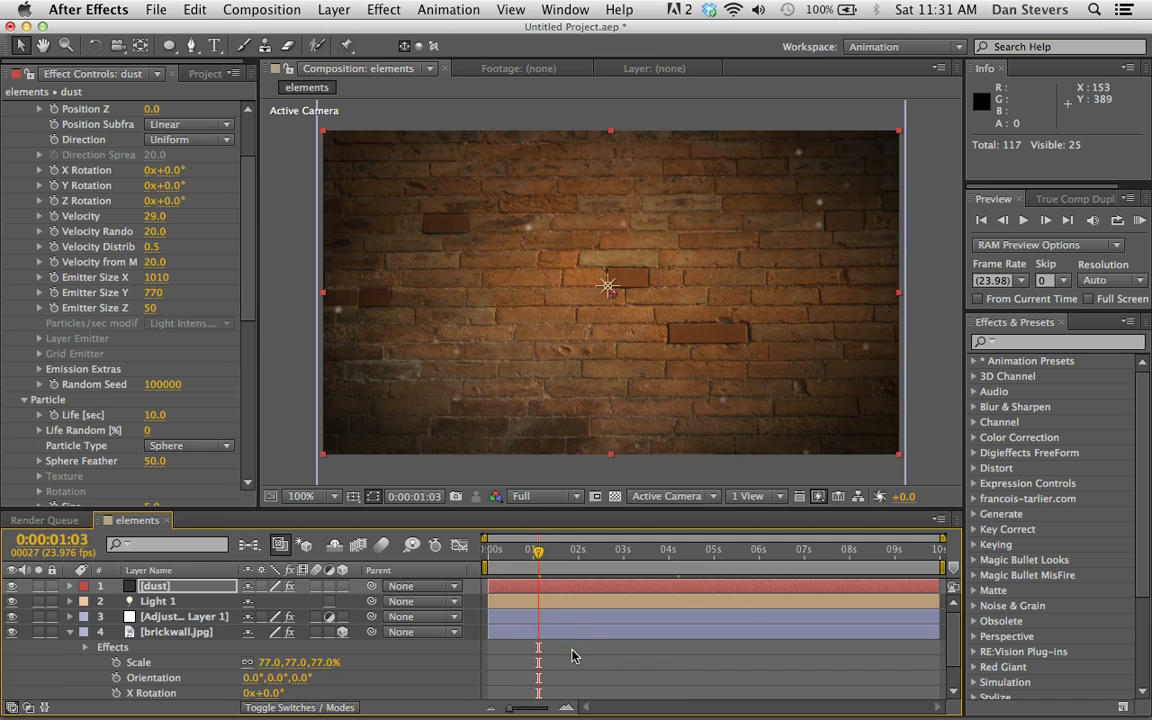
drag(582, 589, 447, 588)
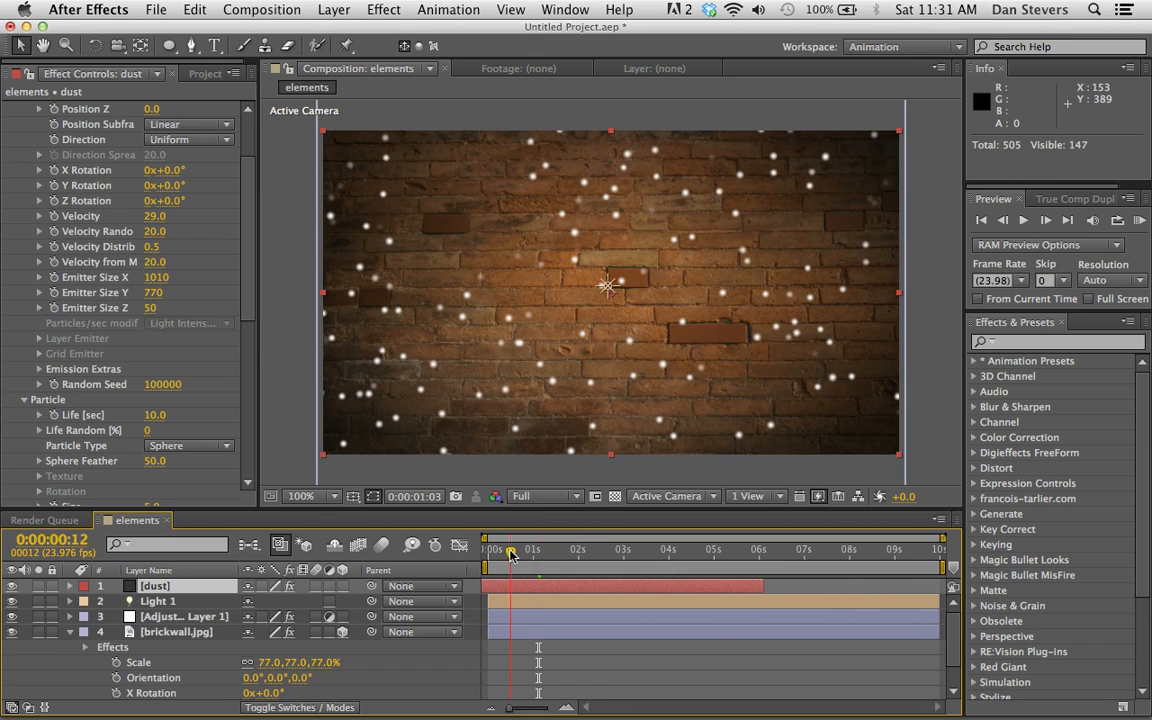
mouse_move(510, 556)
mouse_down()
mouse_move(472, 560)
mouse_move(524, 565)
mouse_up()
drag(762, 586, 965, 580)
drag(520, 552, 634, 556)
click(1138, 220)
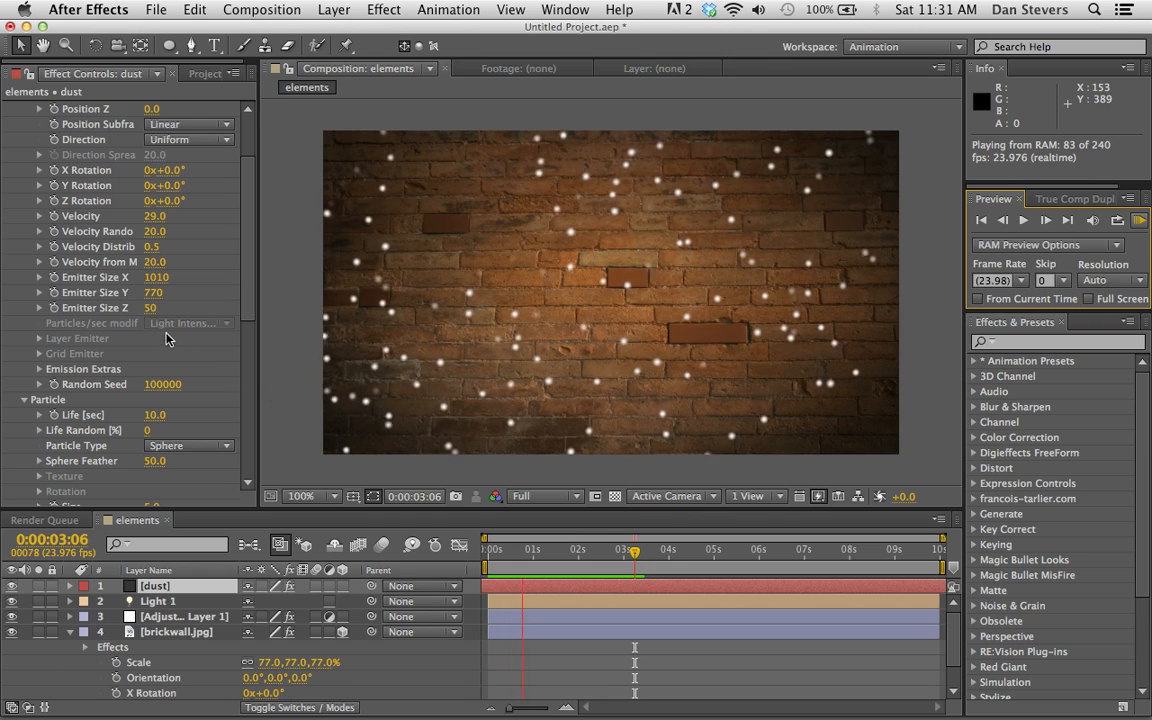
key(space)
Step: Expand the Air settings under Particular's Physics for the dust layer and turn on Visualize Fields
scroll(72, 356, down, 3)
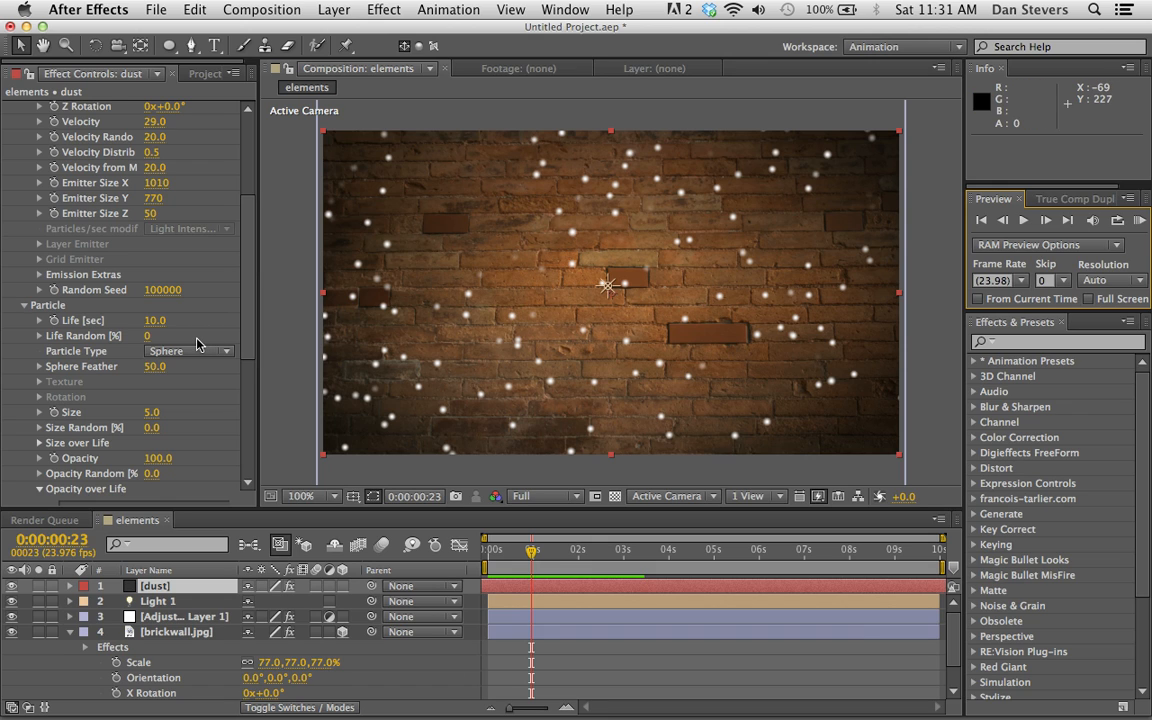
scroll(197, 344, down, 3)
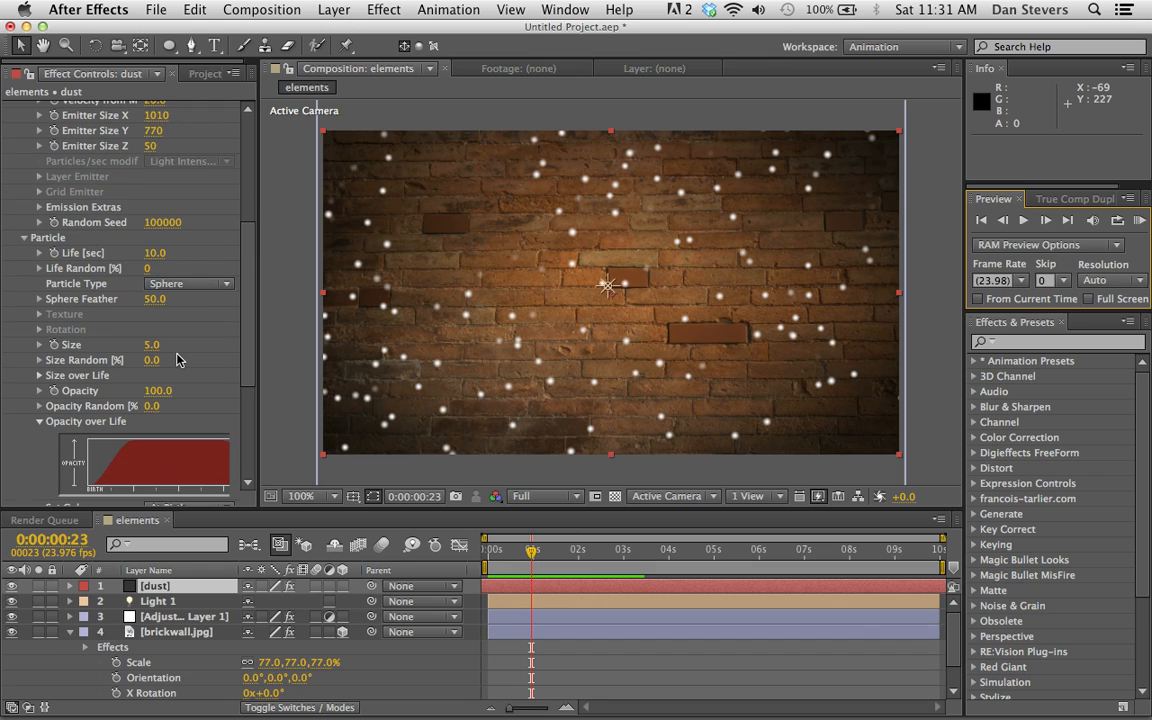
scroll(176, 360, down, 10)
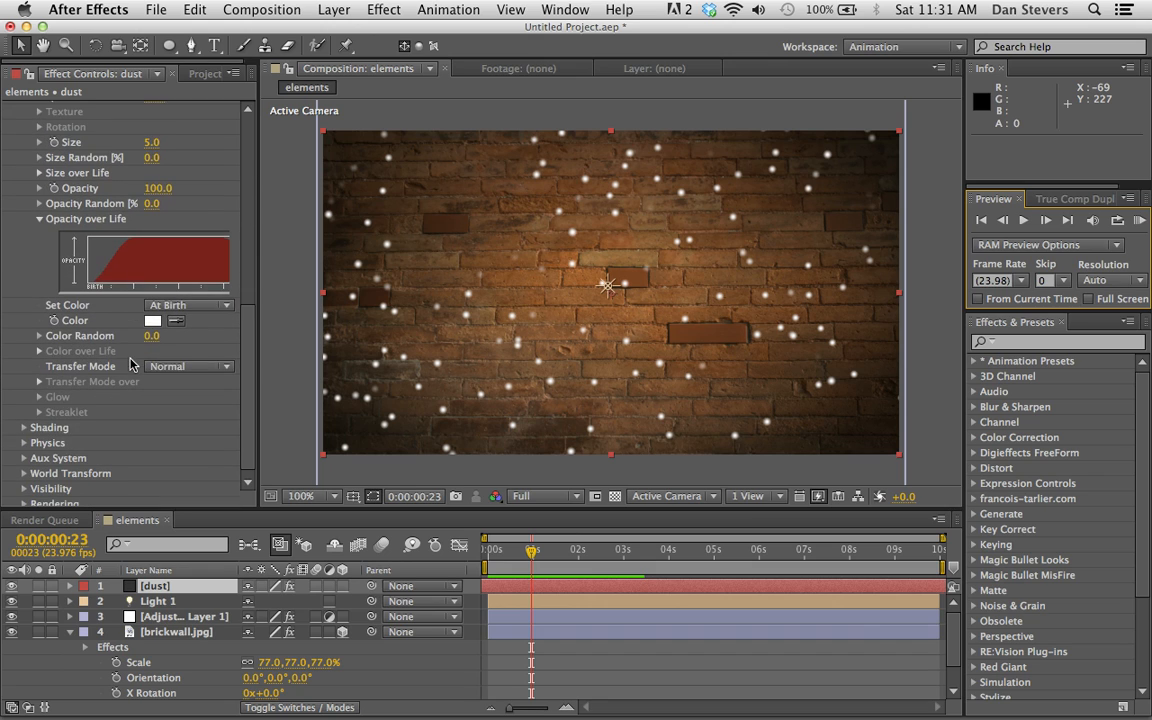
click(26, 437)
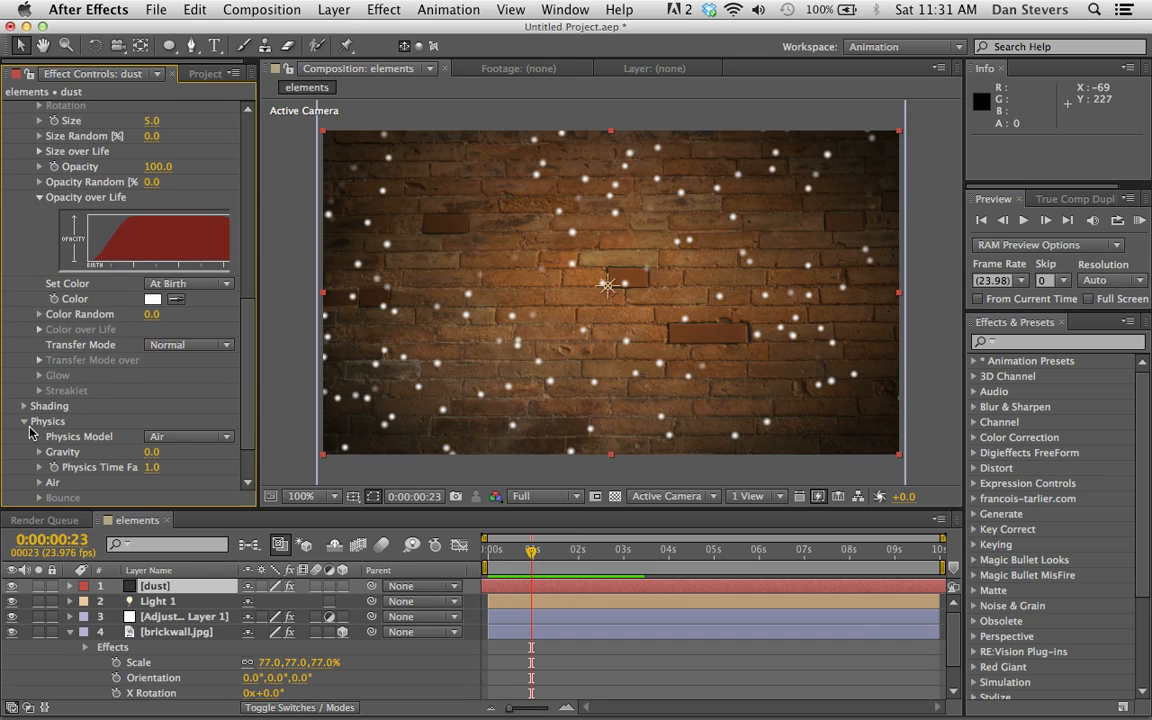
scroll(40, 430, down, 2)
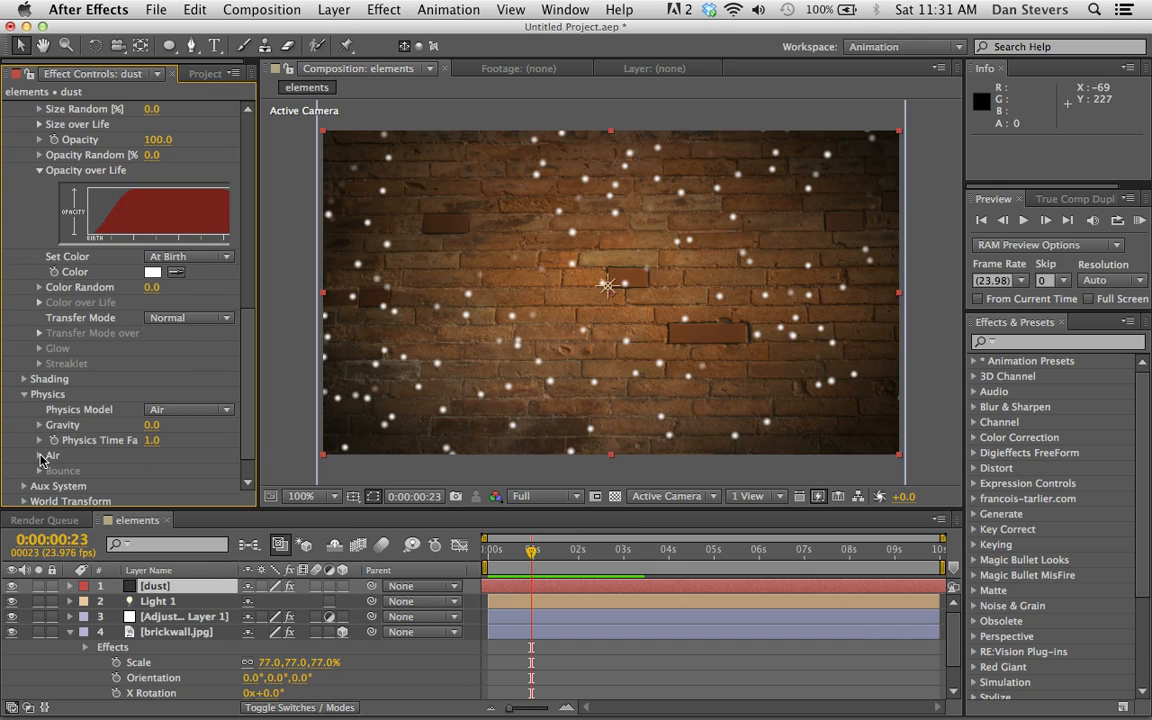
click(40, 456)
scroll(44, 449, down, 6)
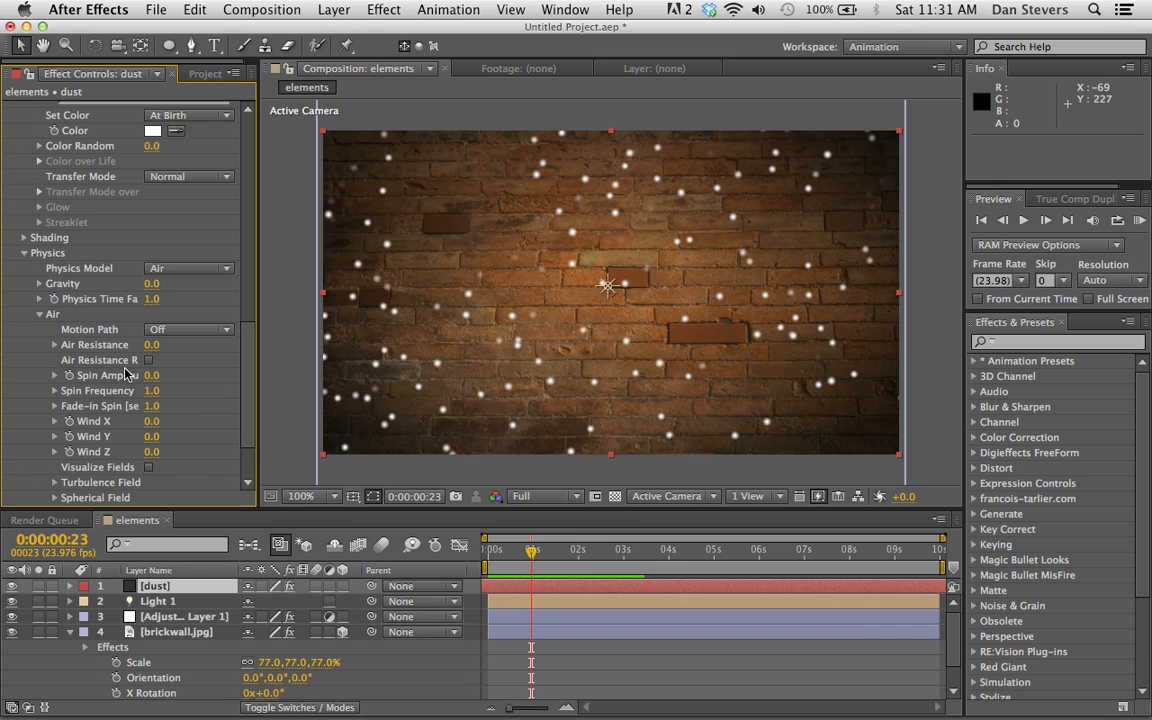
click(149, 468)
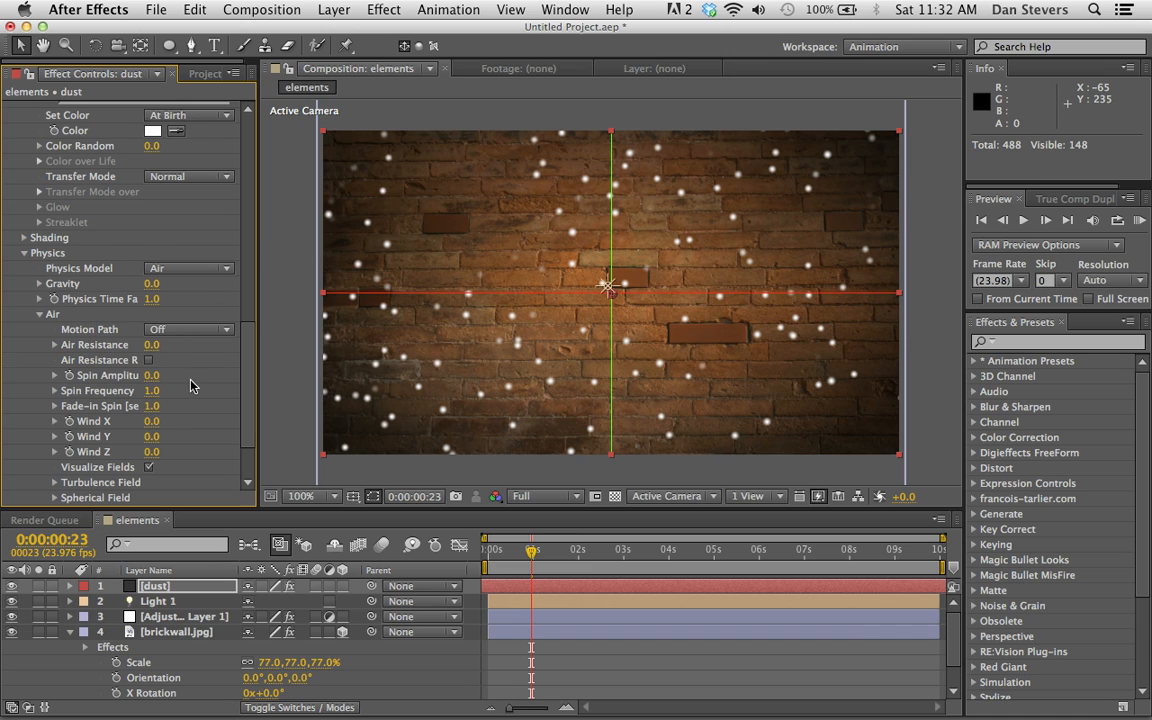
Step: Set the Turbulence Field's Affect Position to 88
scroll(192, 386, down, 2)
click(55, 442)
scroll(55, 450, down, 5)
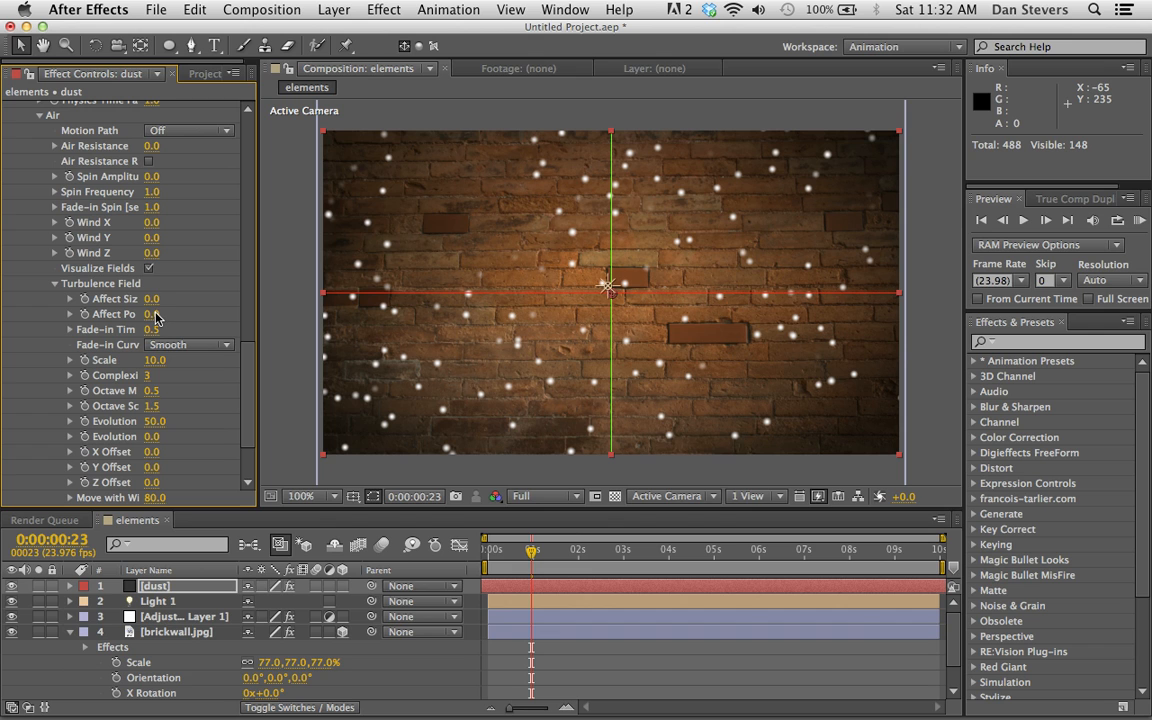
drag(160, 316, 270, 296)
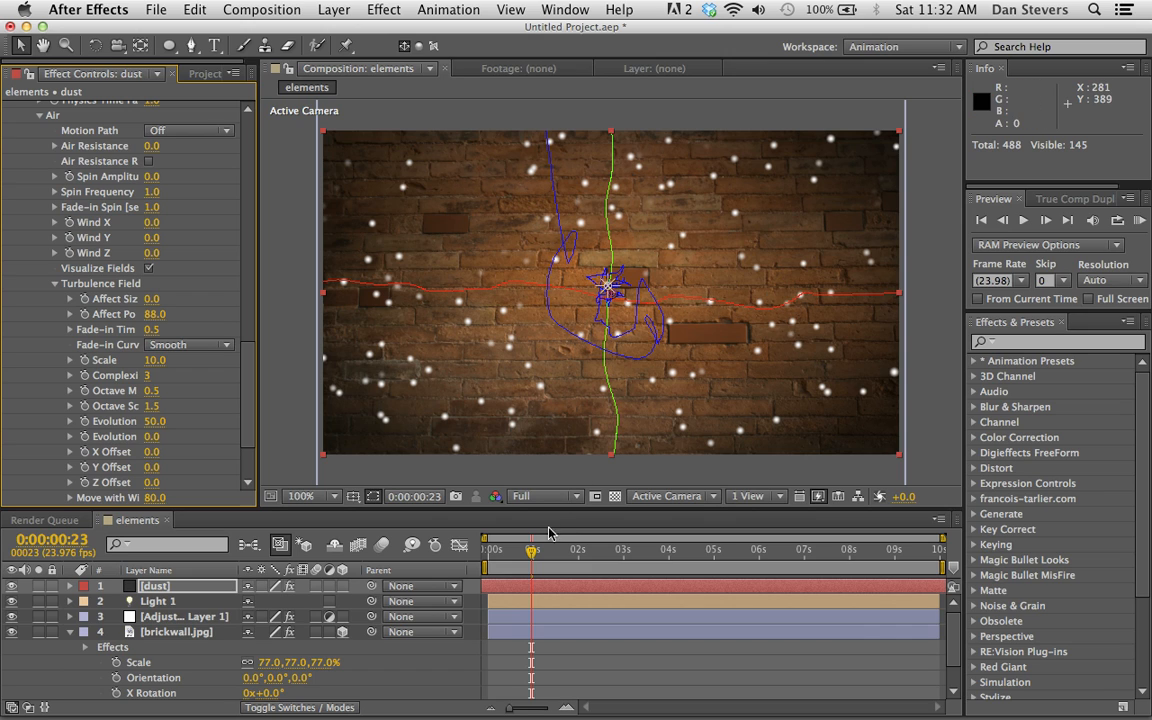
Step: Preview the turbulent particle motion and turn off Visualize Fields
click(1140, 222)
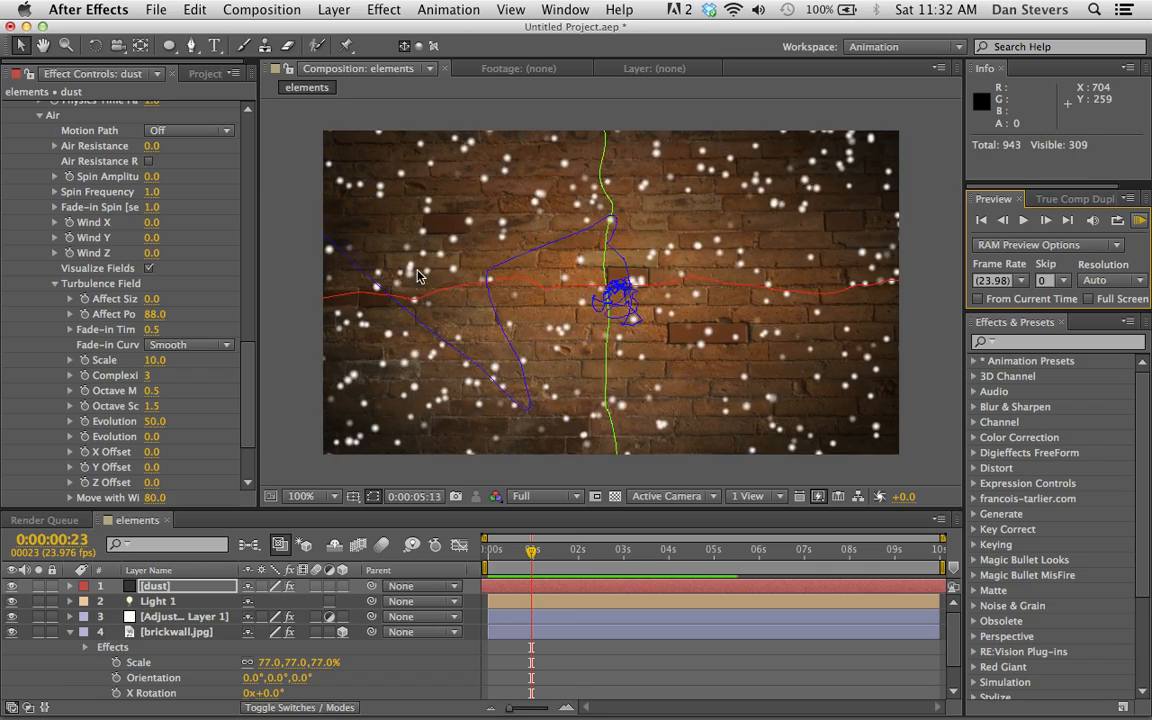
key(space)
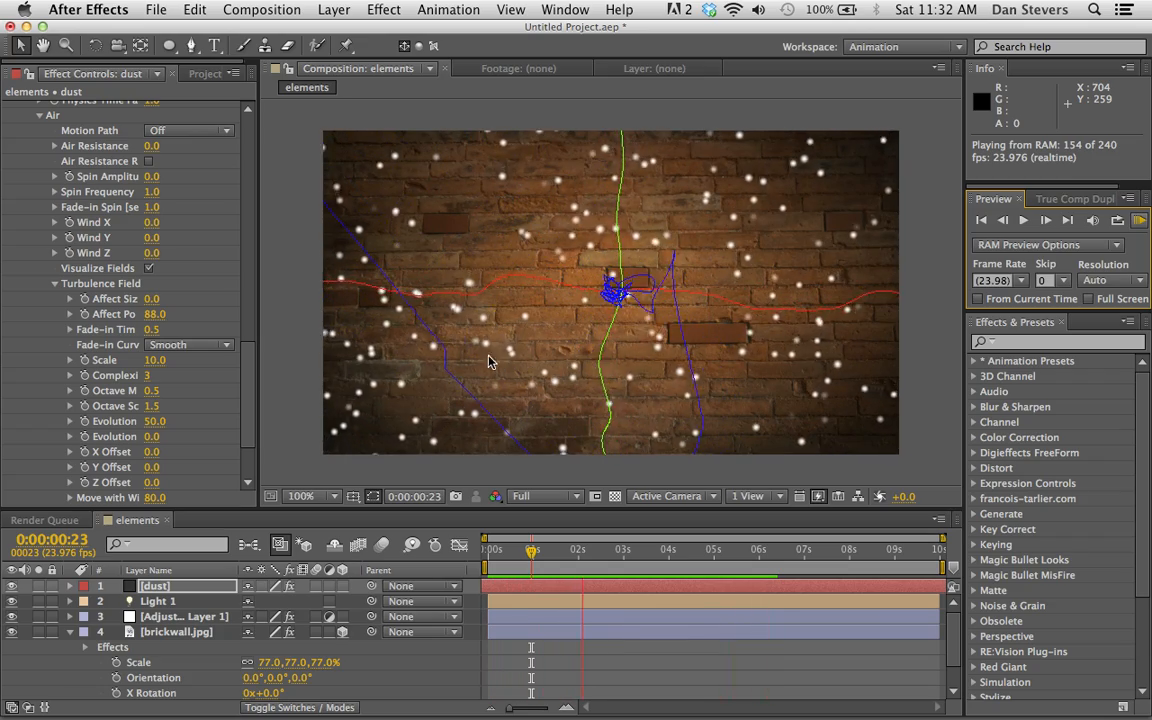
key(space)
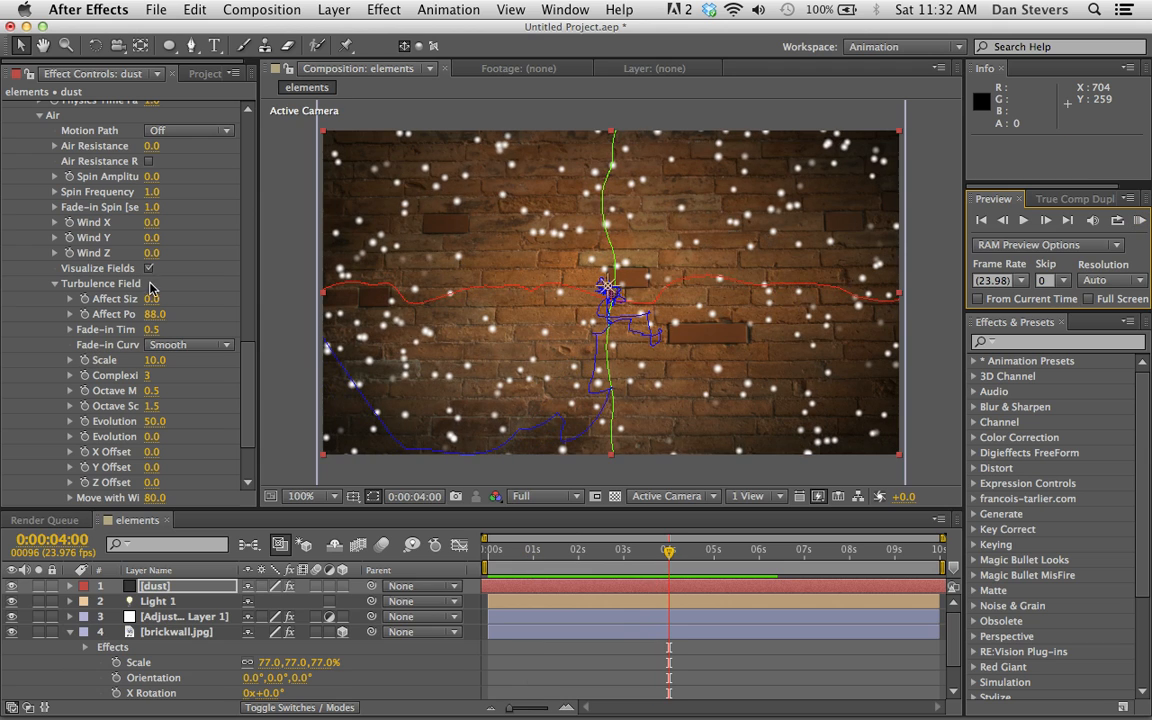
click(149, 269)
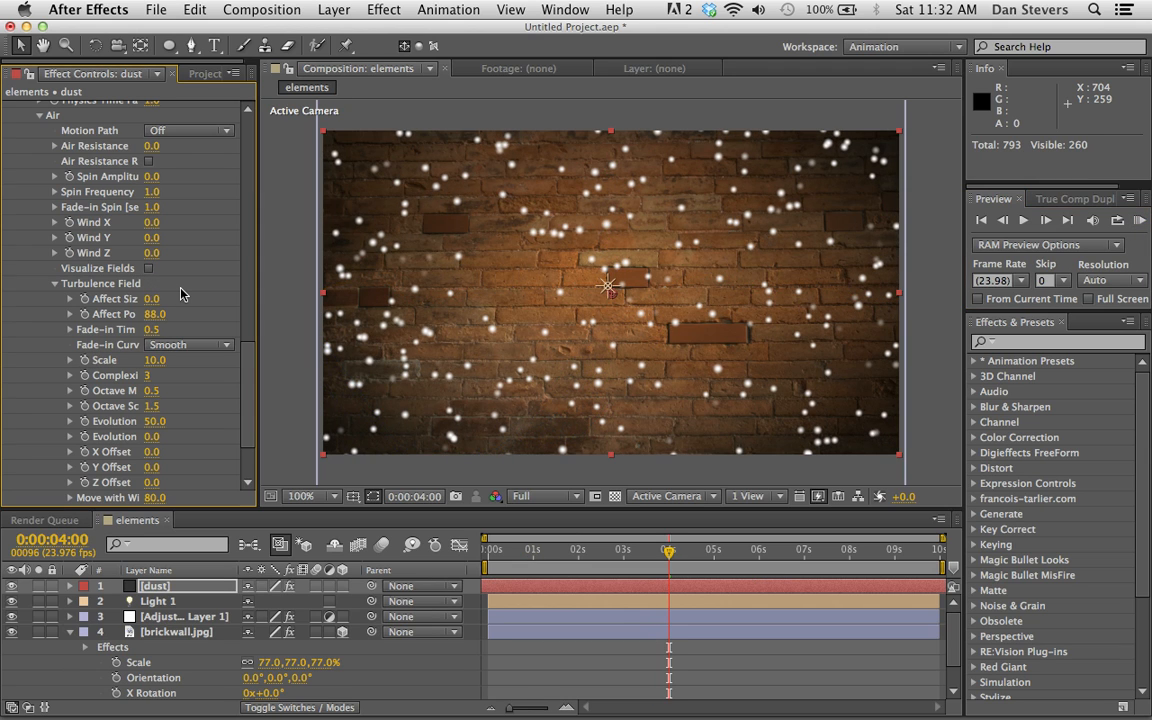
Step: Change the particle type to Cloudlet and set the particle size to 2
scroll(181, 294, up, 10)
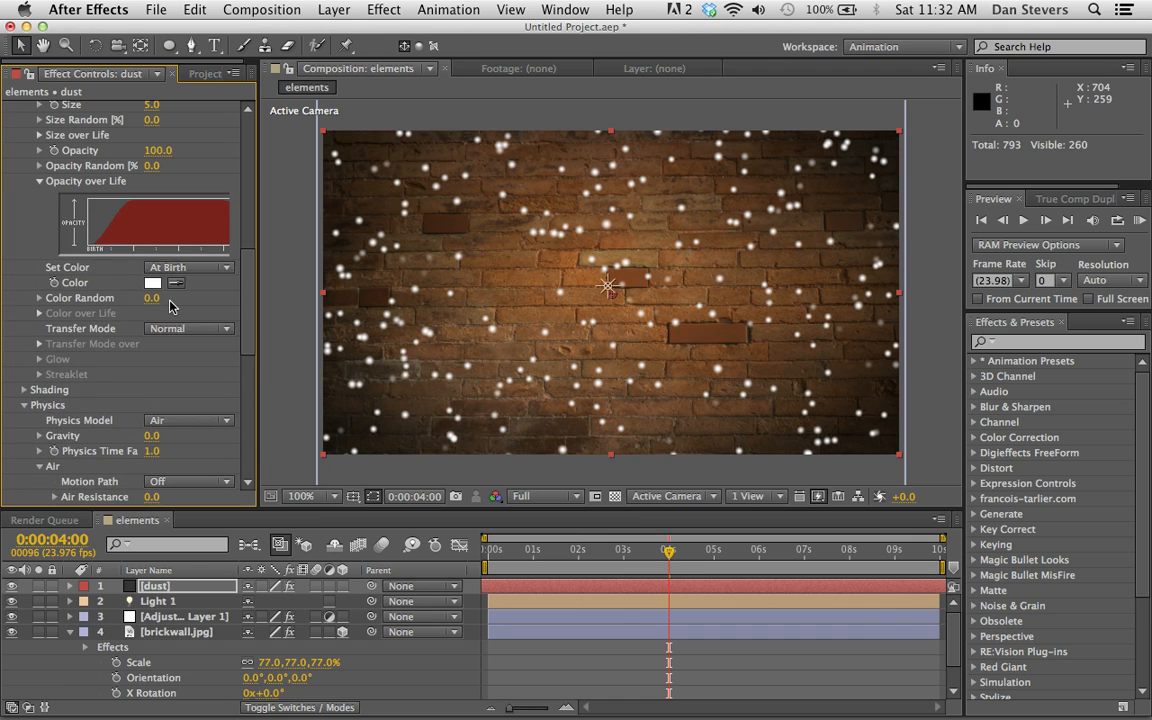
scroll(170, 307, up, 8)
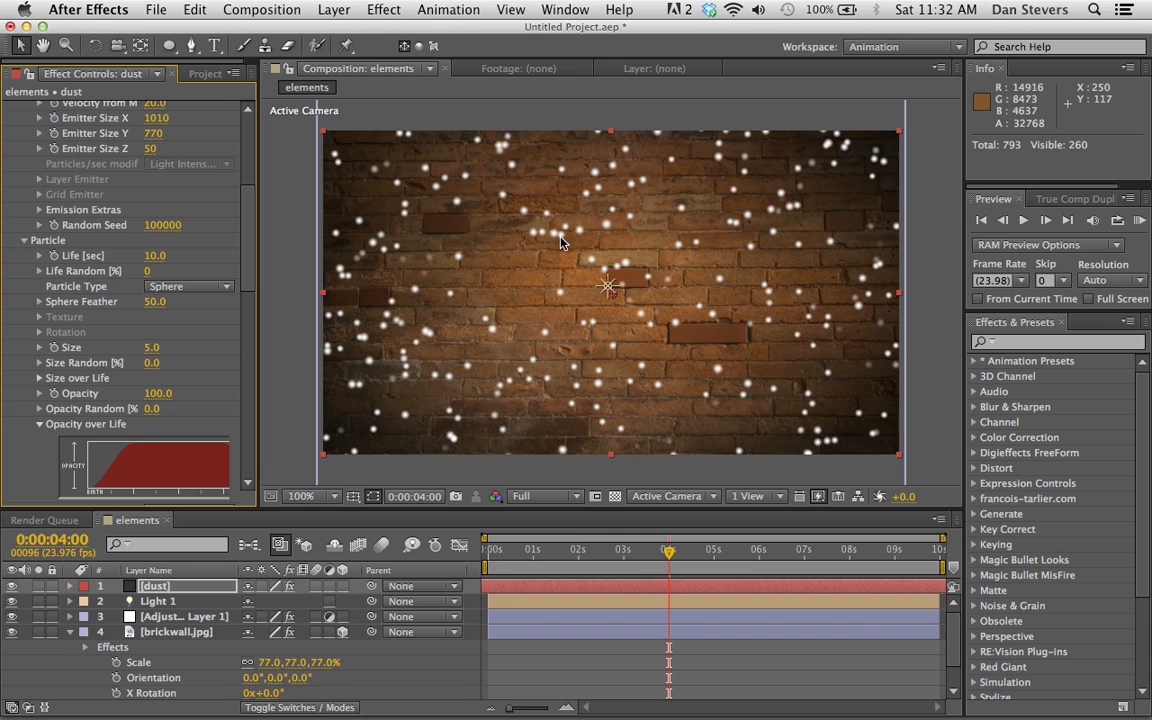
click(175, 290)
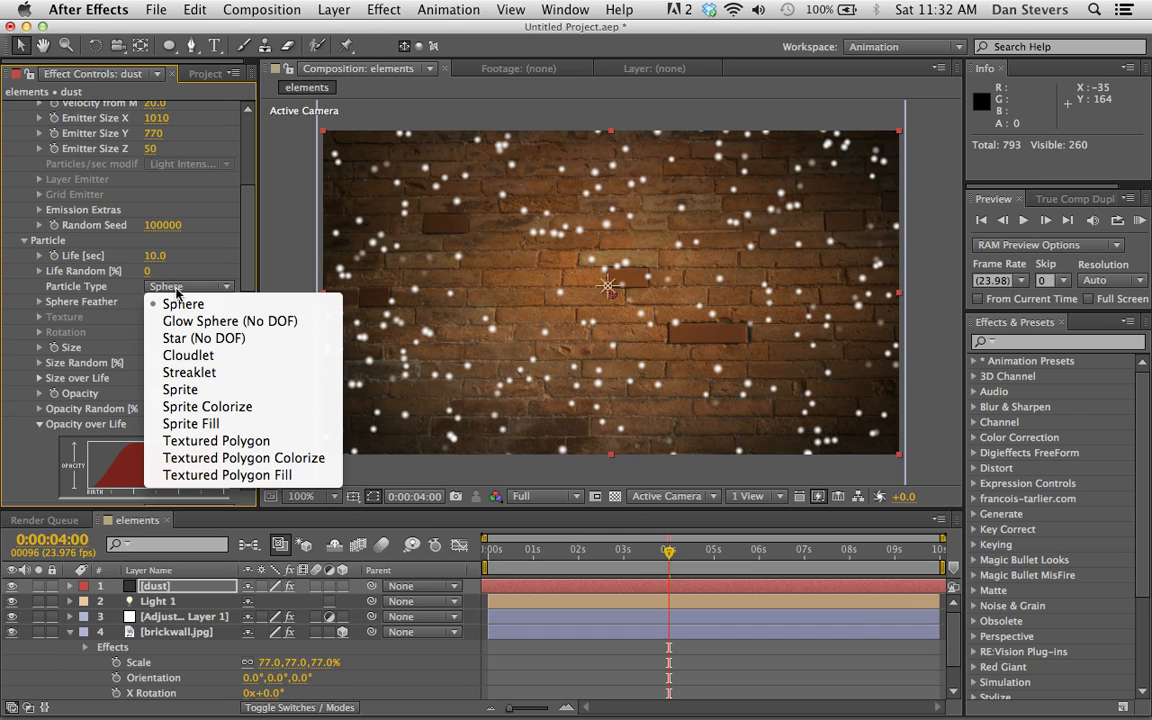
click(220, 357)
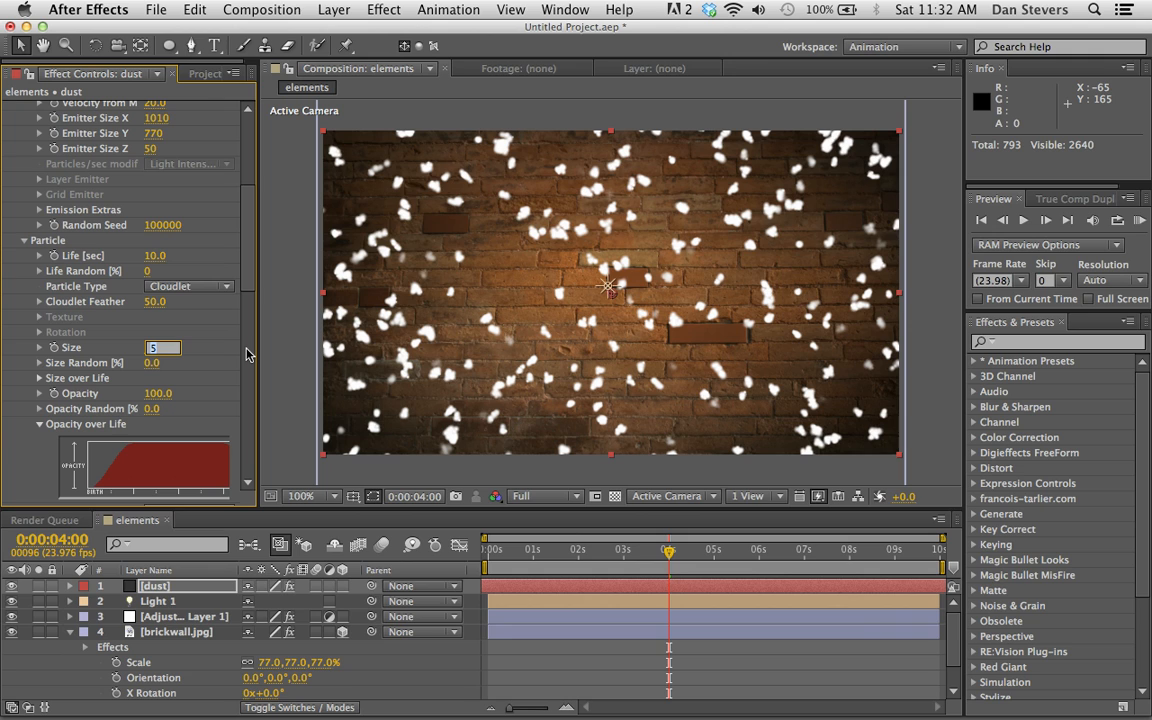
text(2)
key(Return)
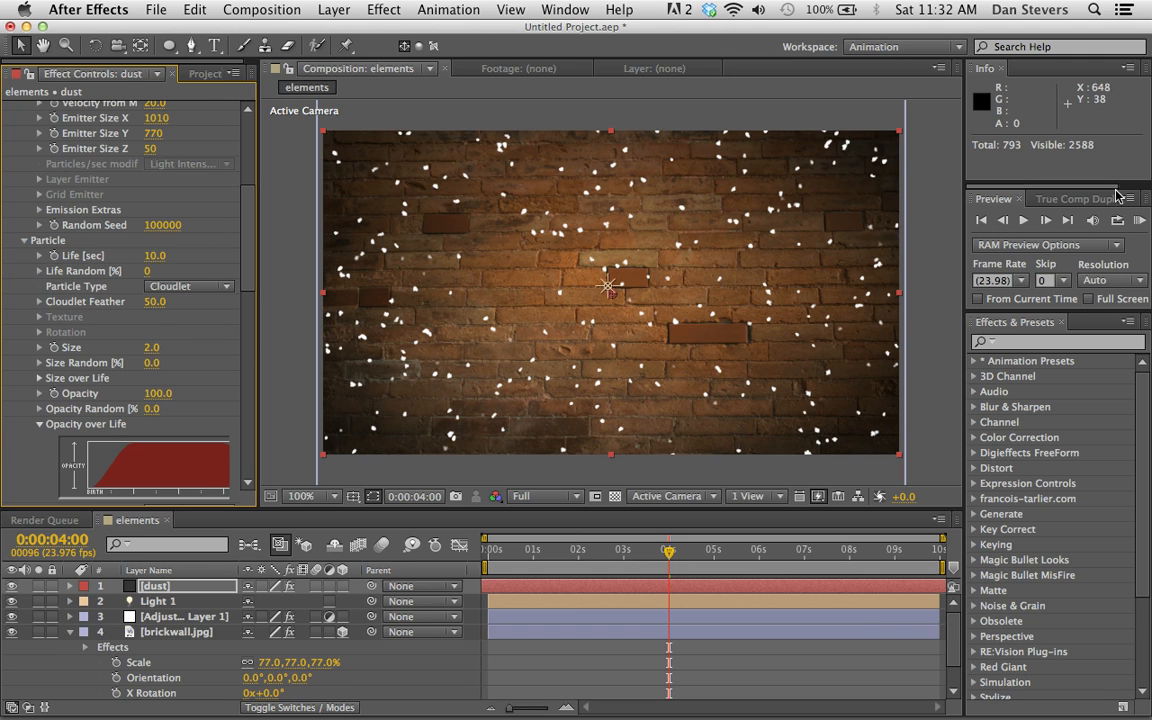
Step: Try 70 for the emitter's Particles/sec, lower it to 50, and preview the particles
scroll(160, 163, up, 10)
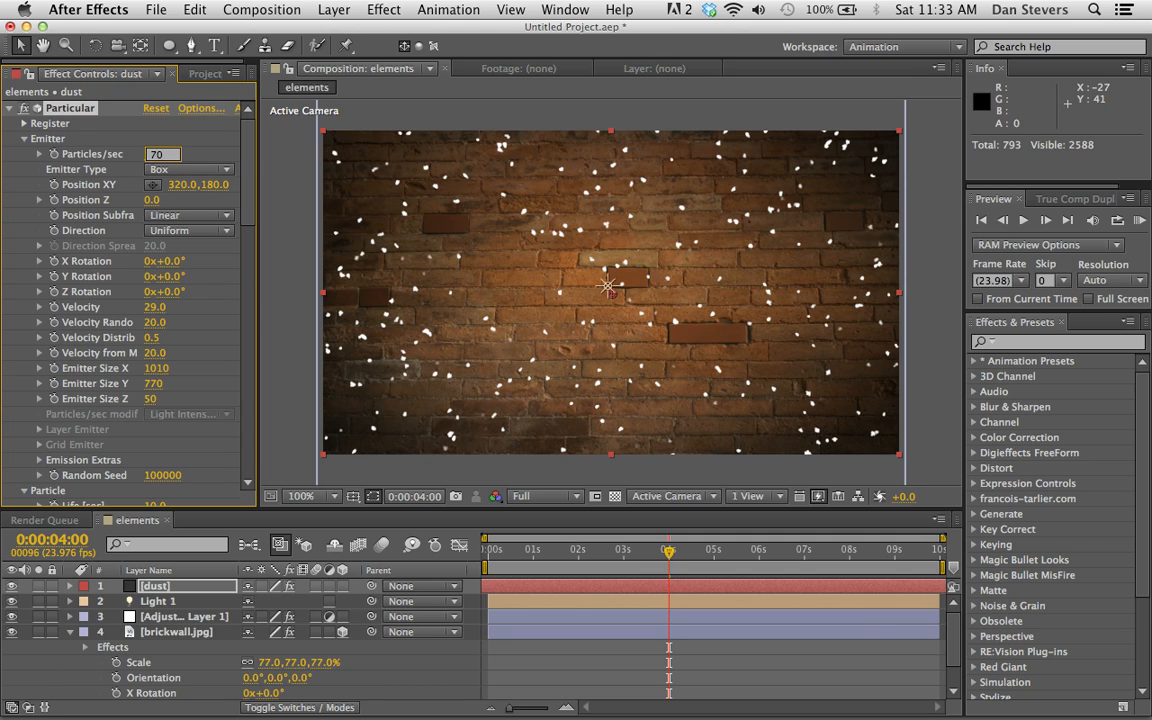
text(70)
key(Return)
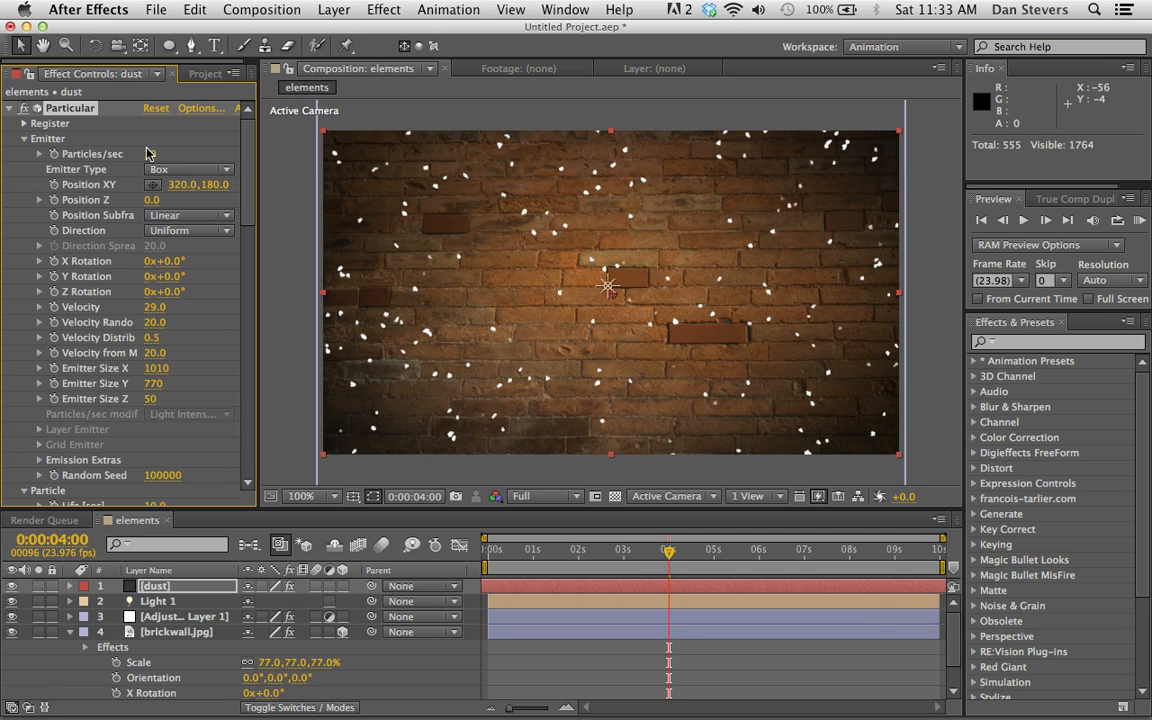
key(Return)
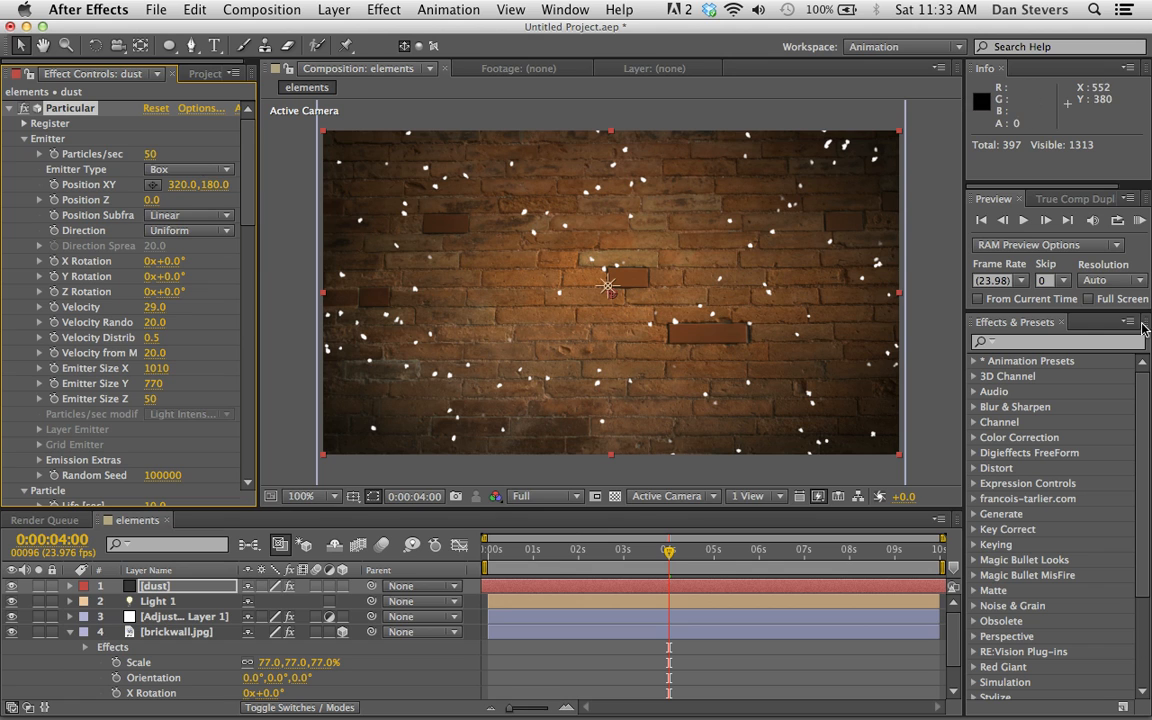
click(1141, 222)
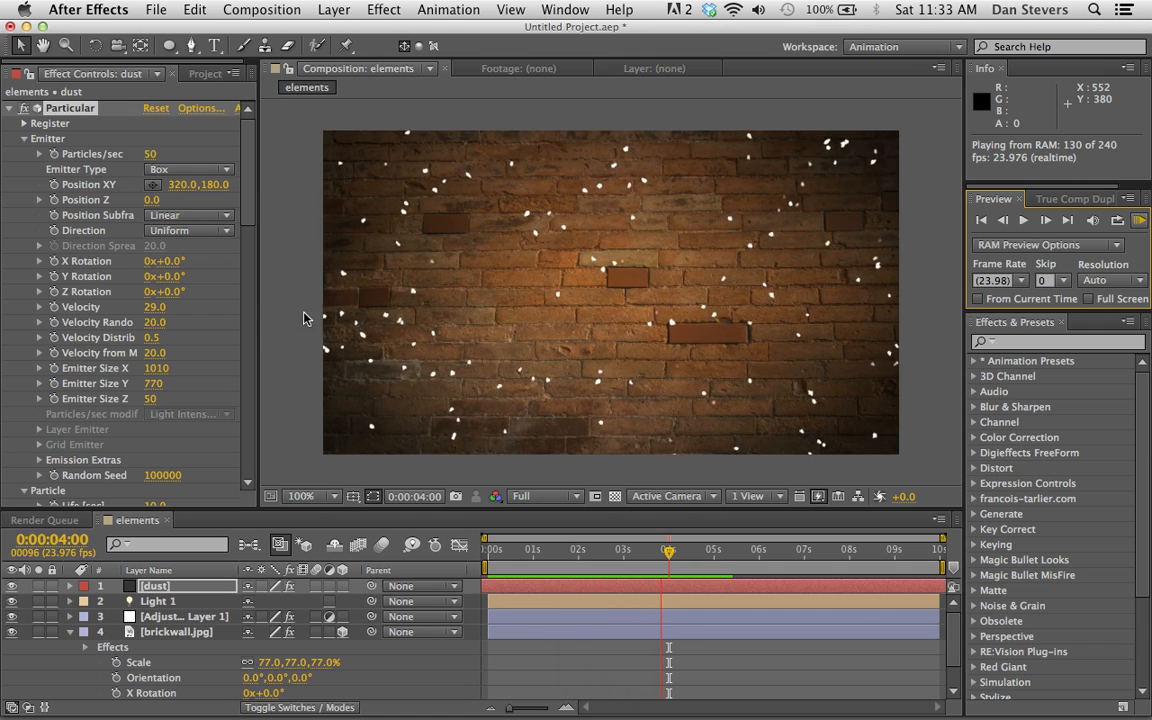
key(space)
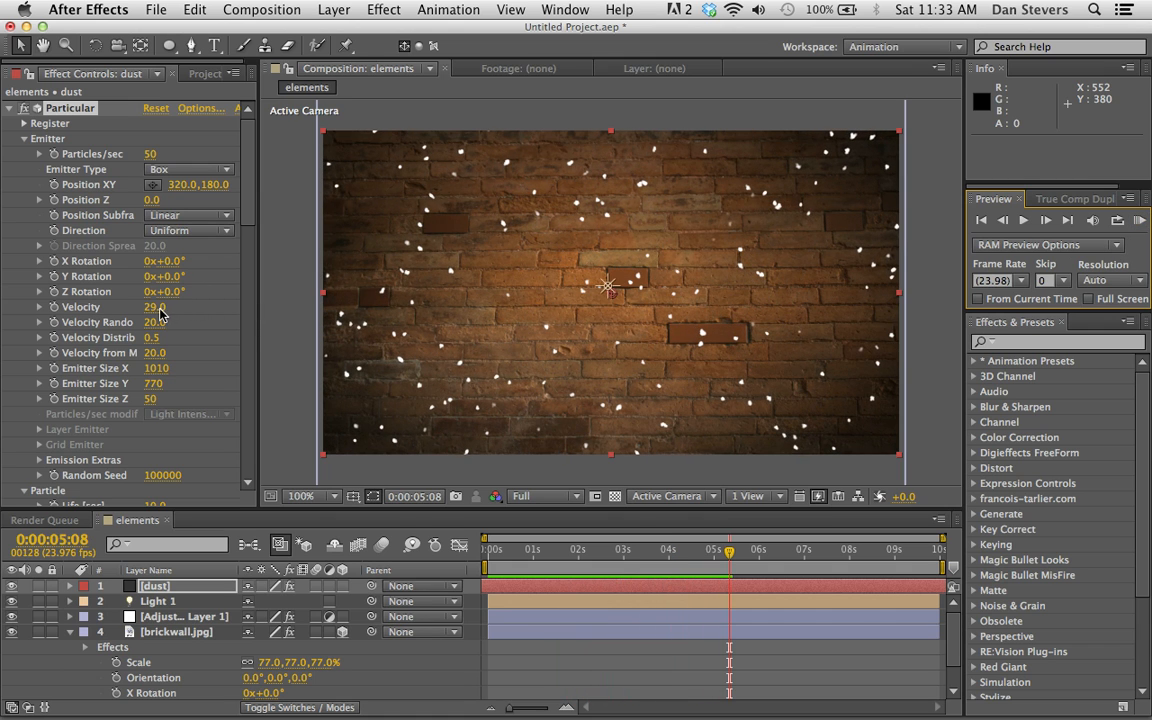
Step: Set the emitter velocity to 20 and preview the particle motion
click(158, 310)
text(2)
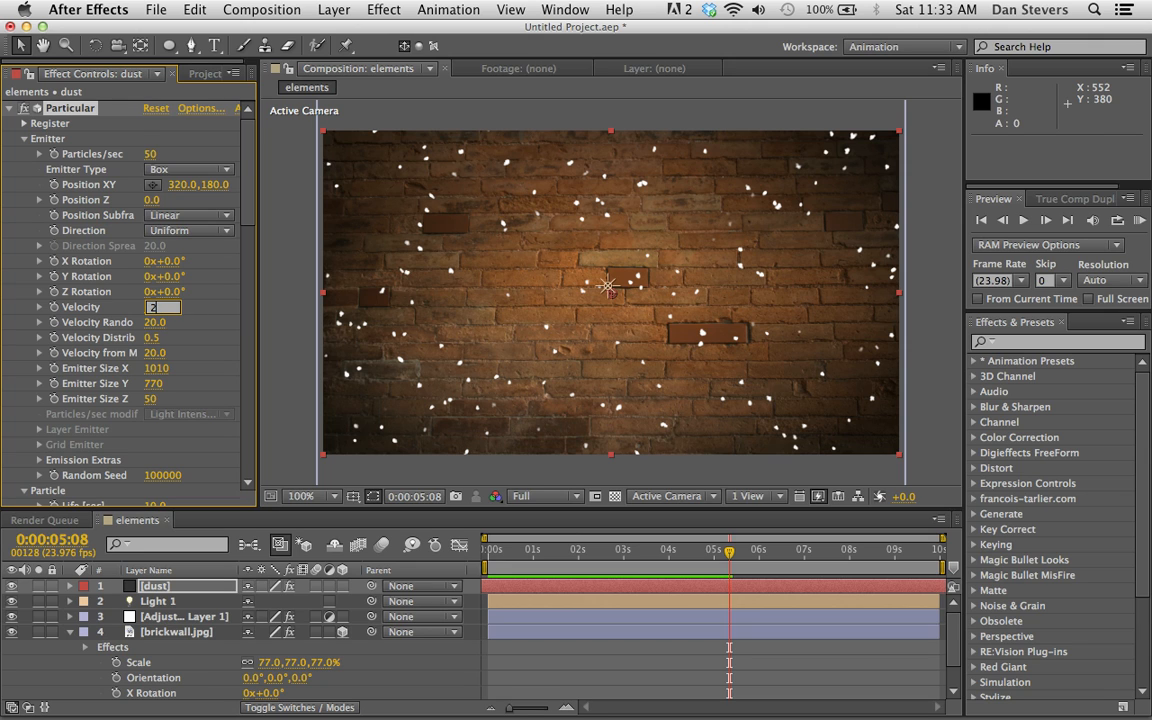
text(0)
key(Return)
click(1140, 221)
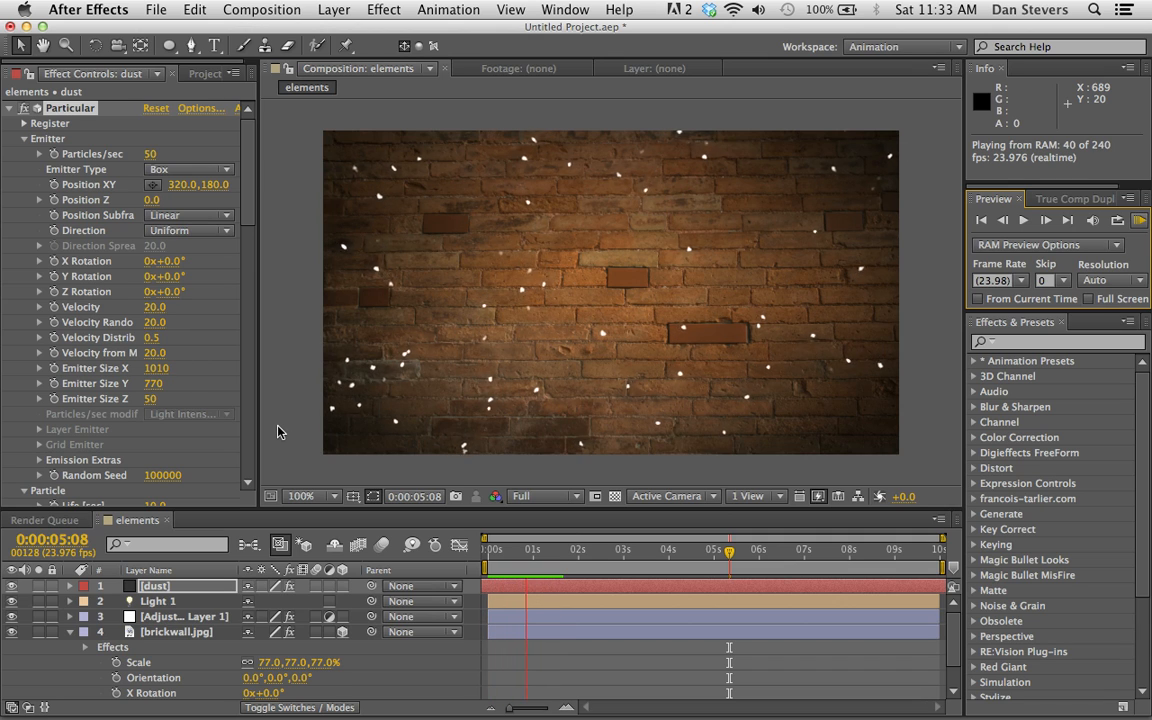
key(space)
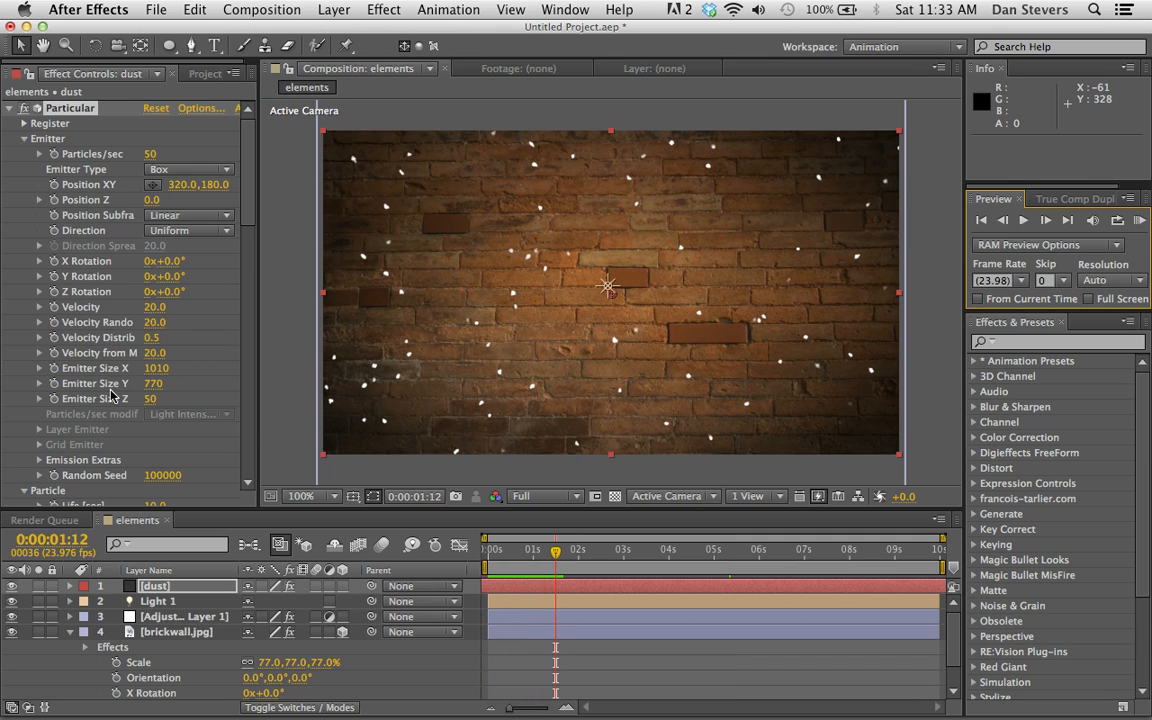
Step: Set the particle color to the dark brown 39322F
scroll(107, 325, down, 10)
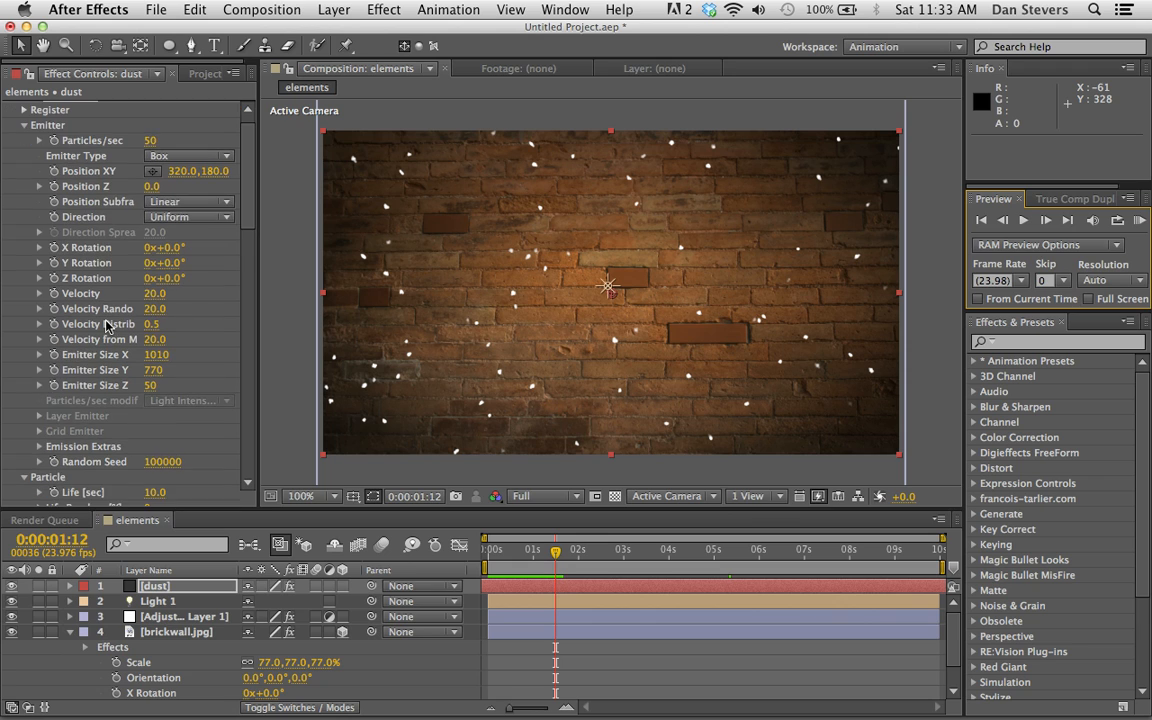
scroll(107, 325, down, 3)
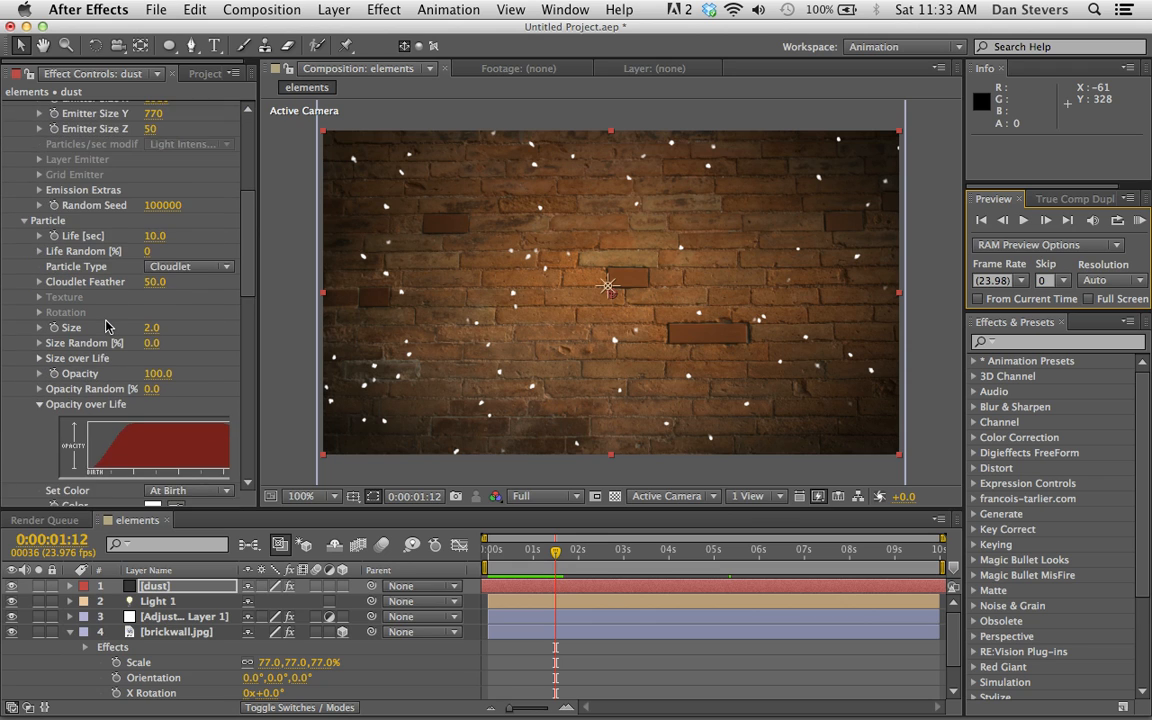
click(152, 467)
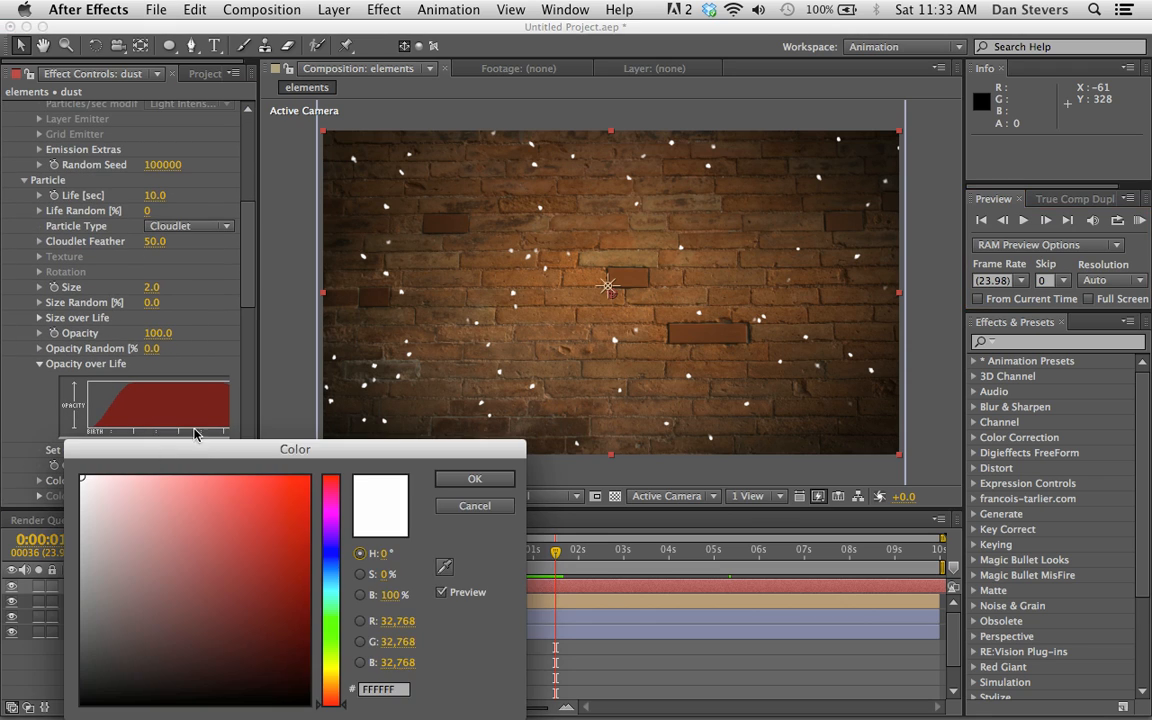
drag(180, 557, 40, 654)
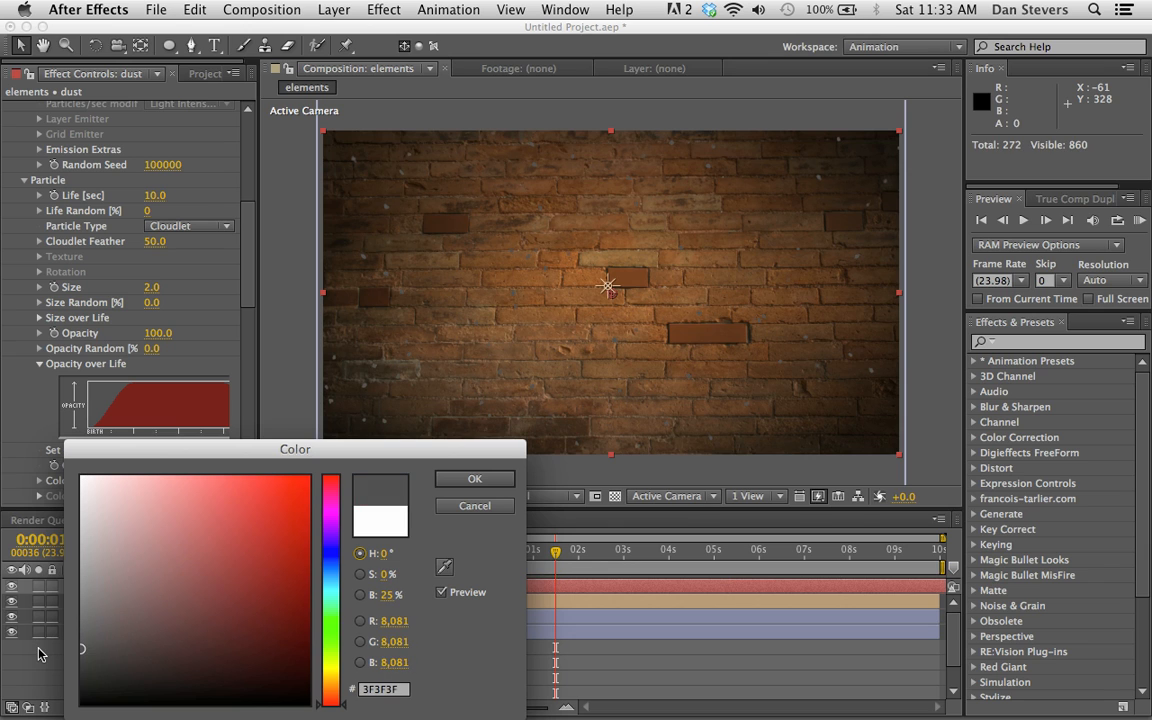
drag(342, 597, 328, 685)
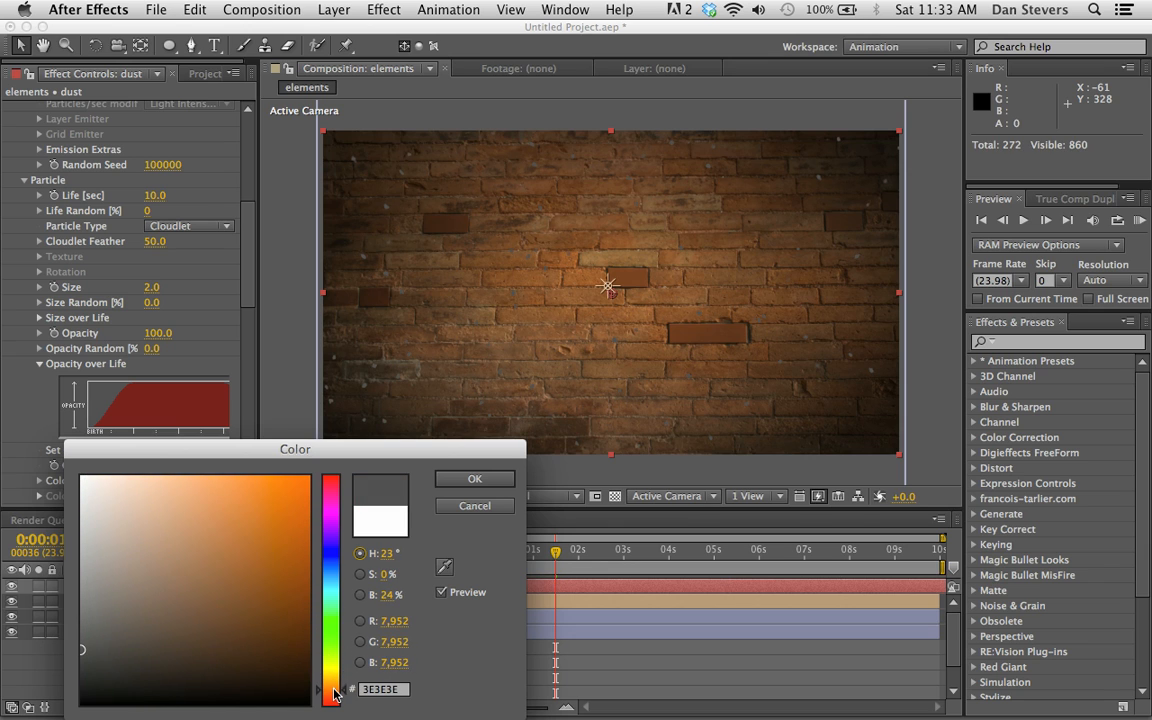
click(95, 655)
drag(95, 655, 120, 657)
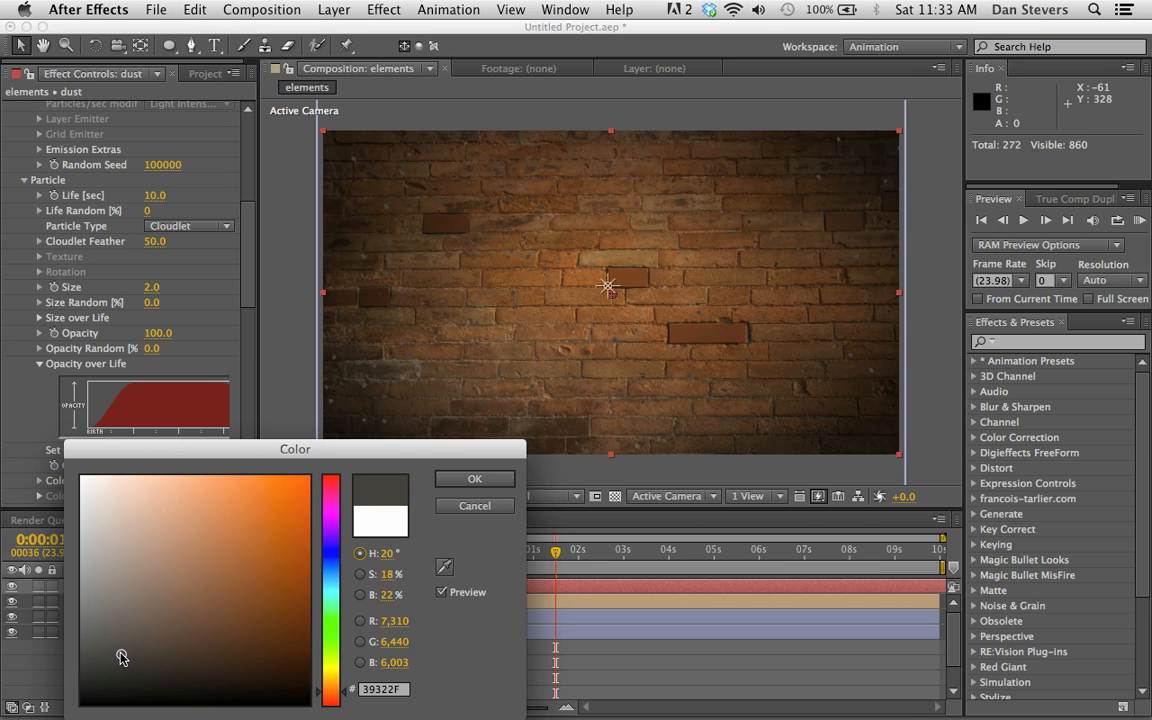
click(456, 479)
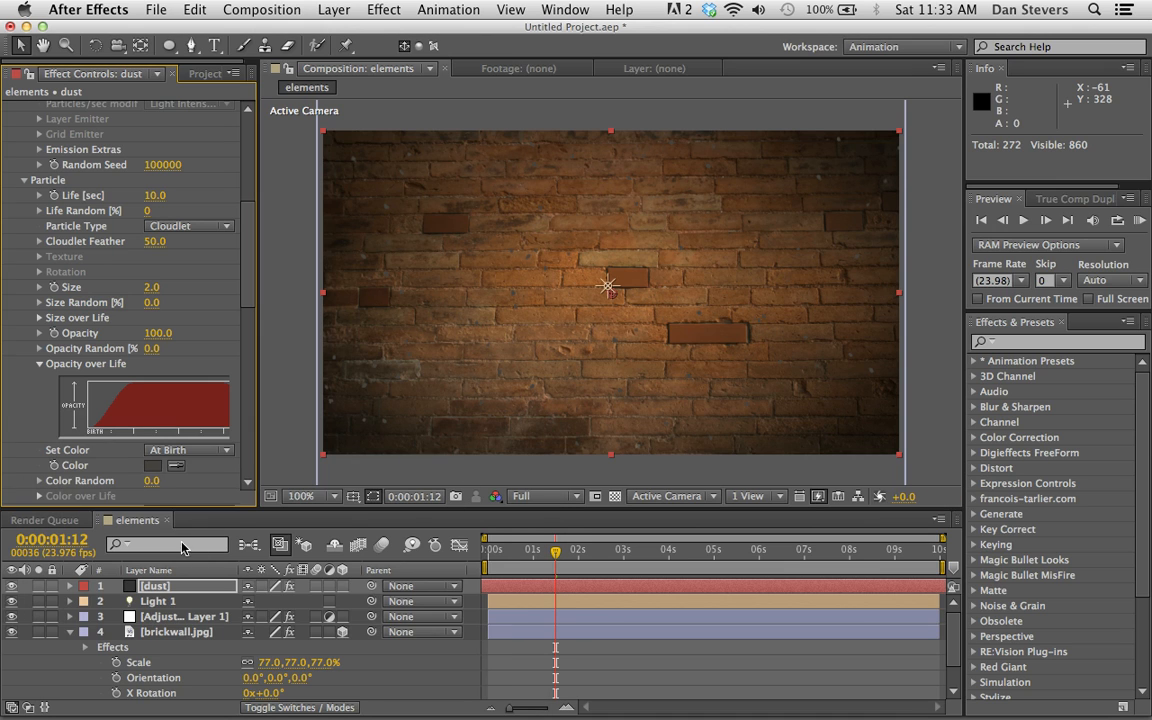
Step: Try the Multiply blending mode on the dust layer and switch it to Color Burn
click(213, 586)
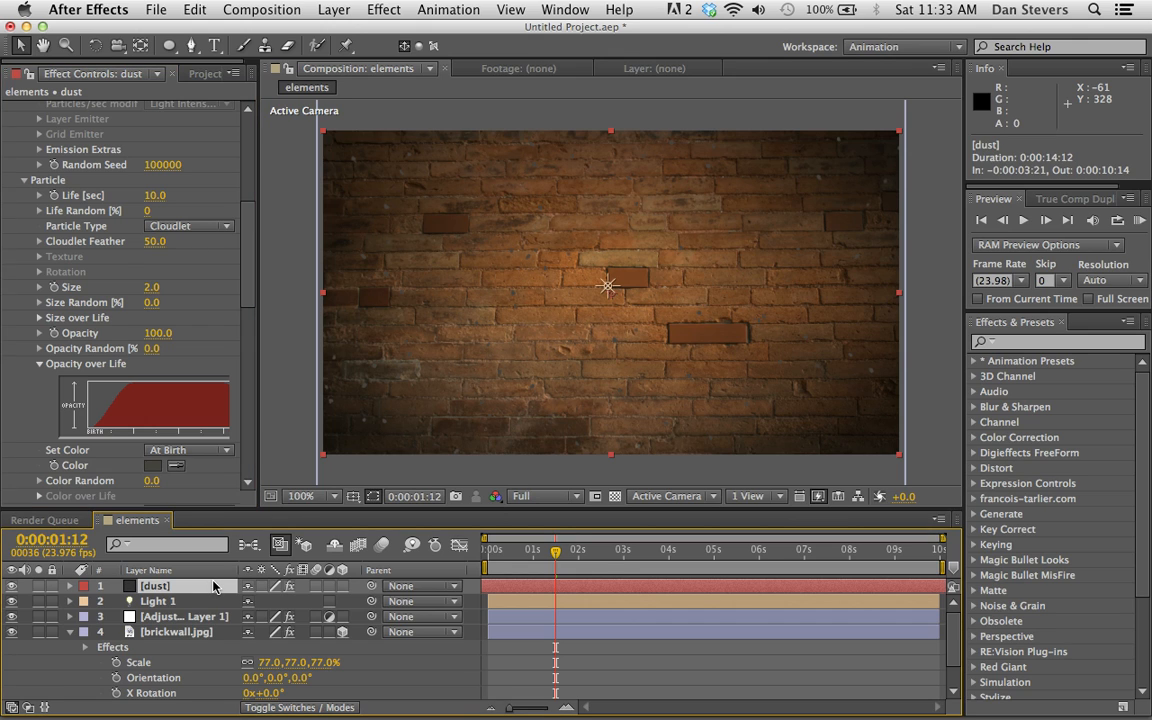
key(F4)
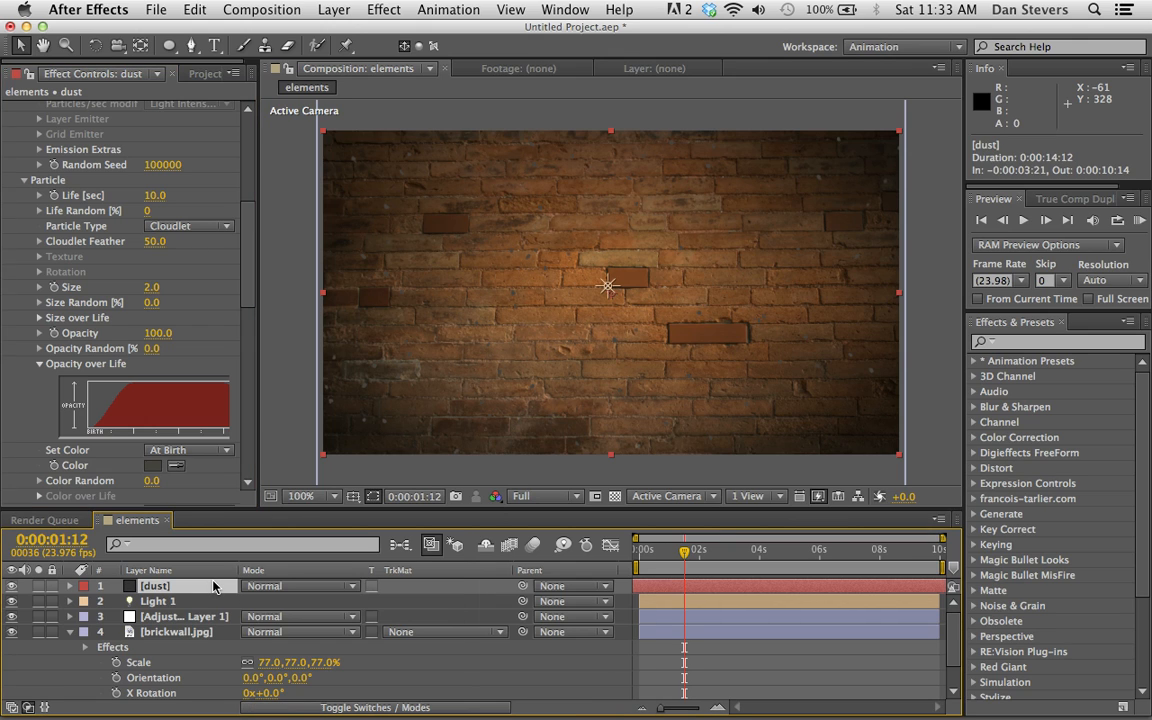
click(264, 587)
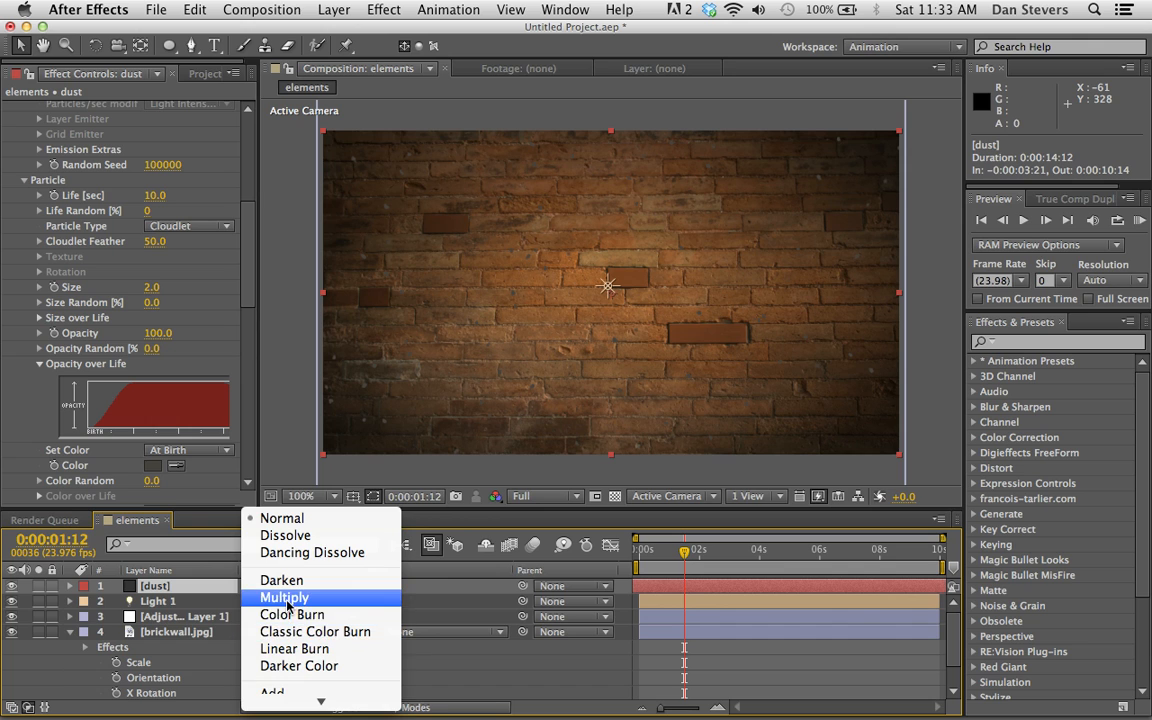
click(285, 597)
click(290, 586)
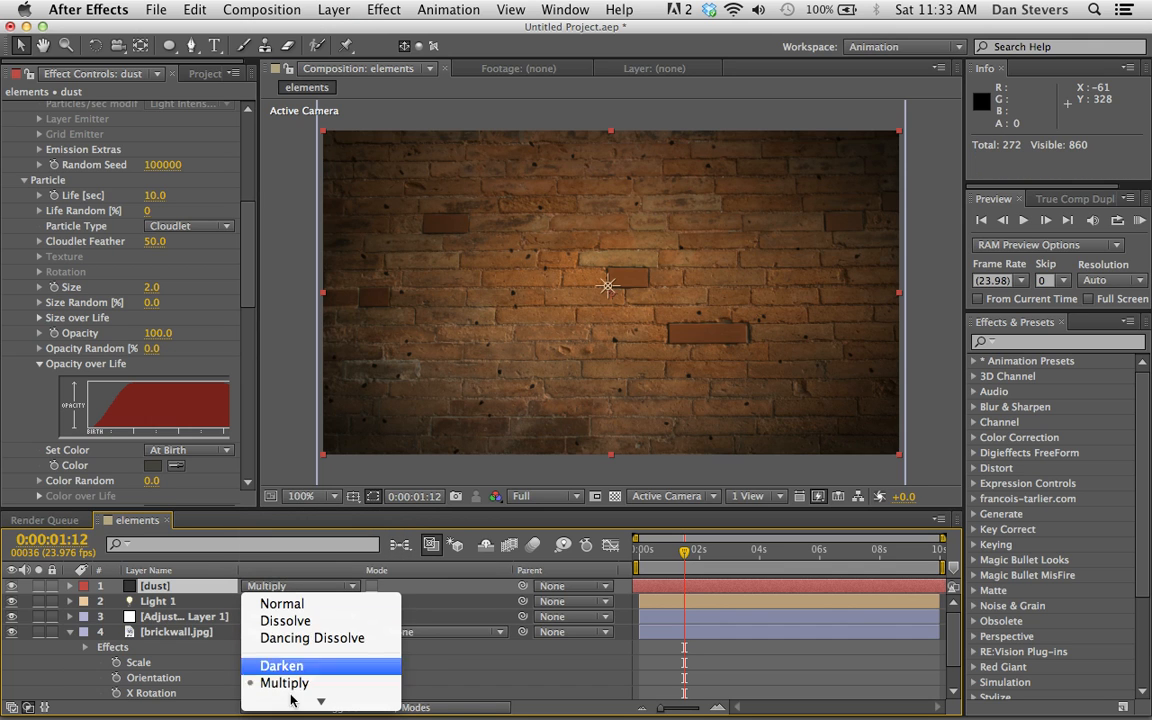
click(280, 513)
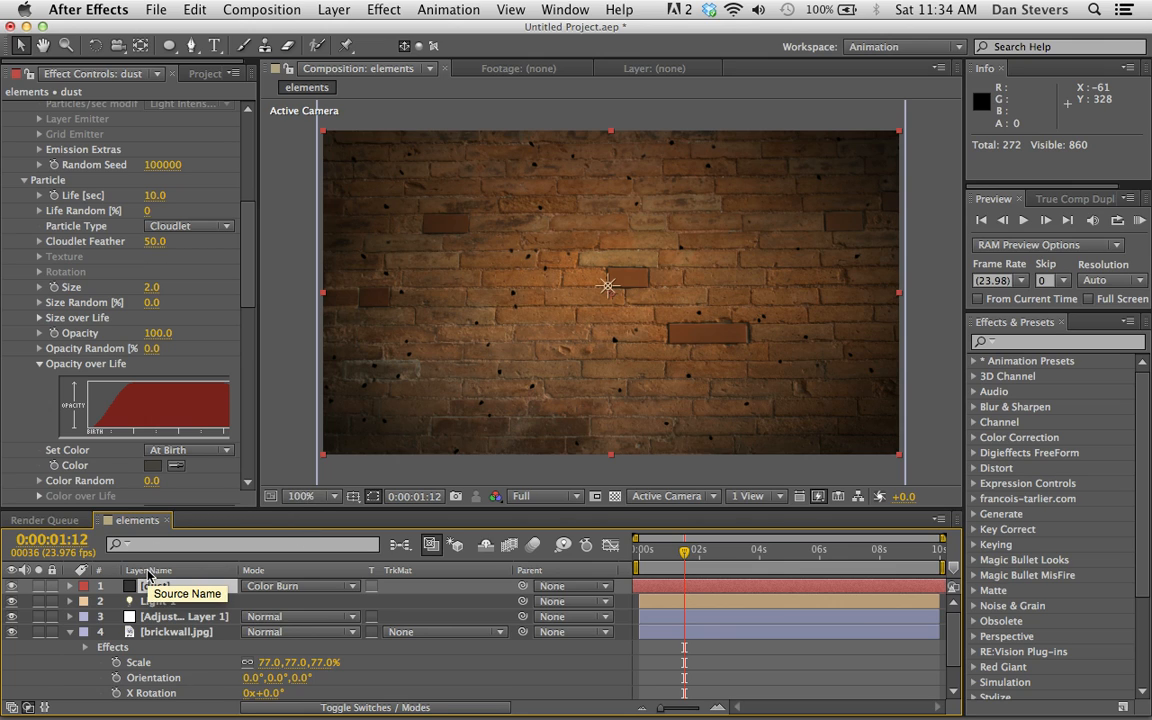
Step: Set the dust layer's opacity to 50% and preview the animation
key(t)
click(259, 601)
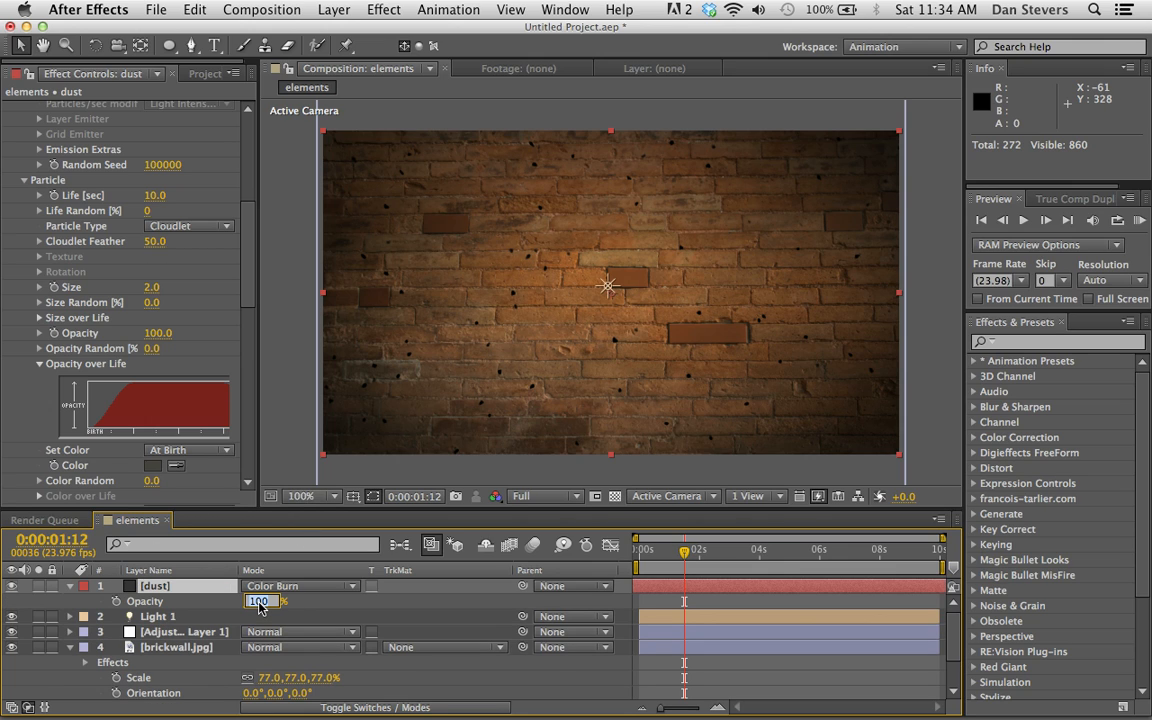
text(50)
key(Return)
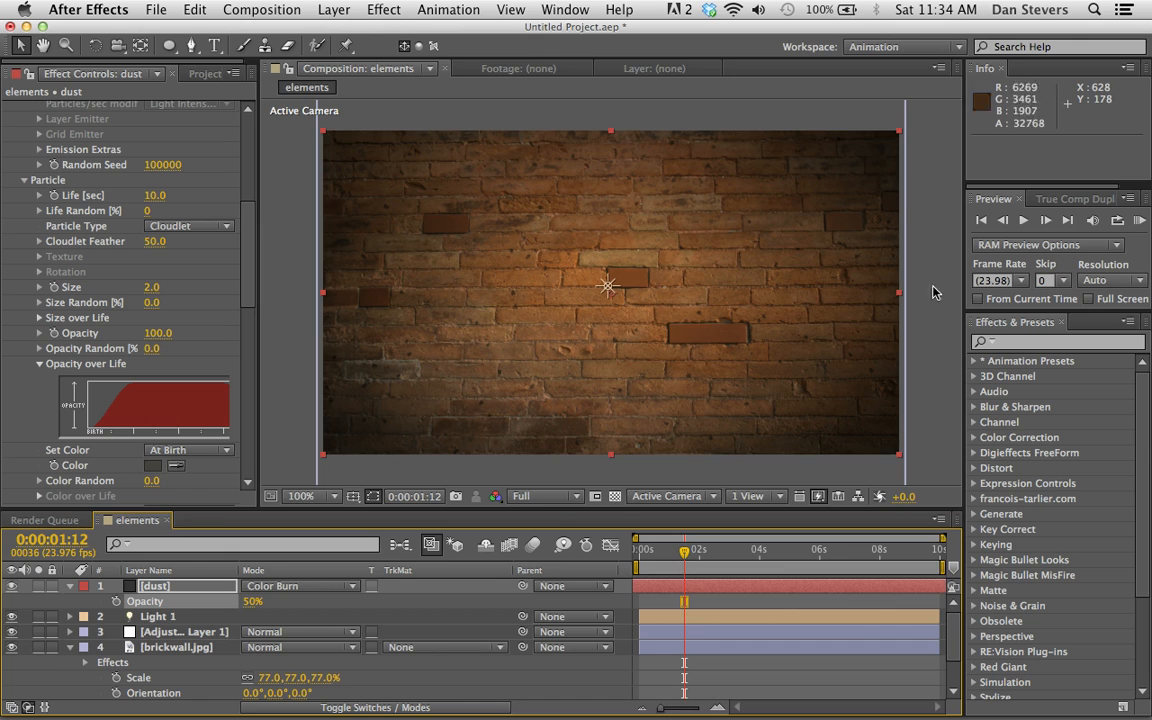
key(KP_0)
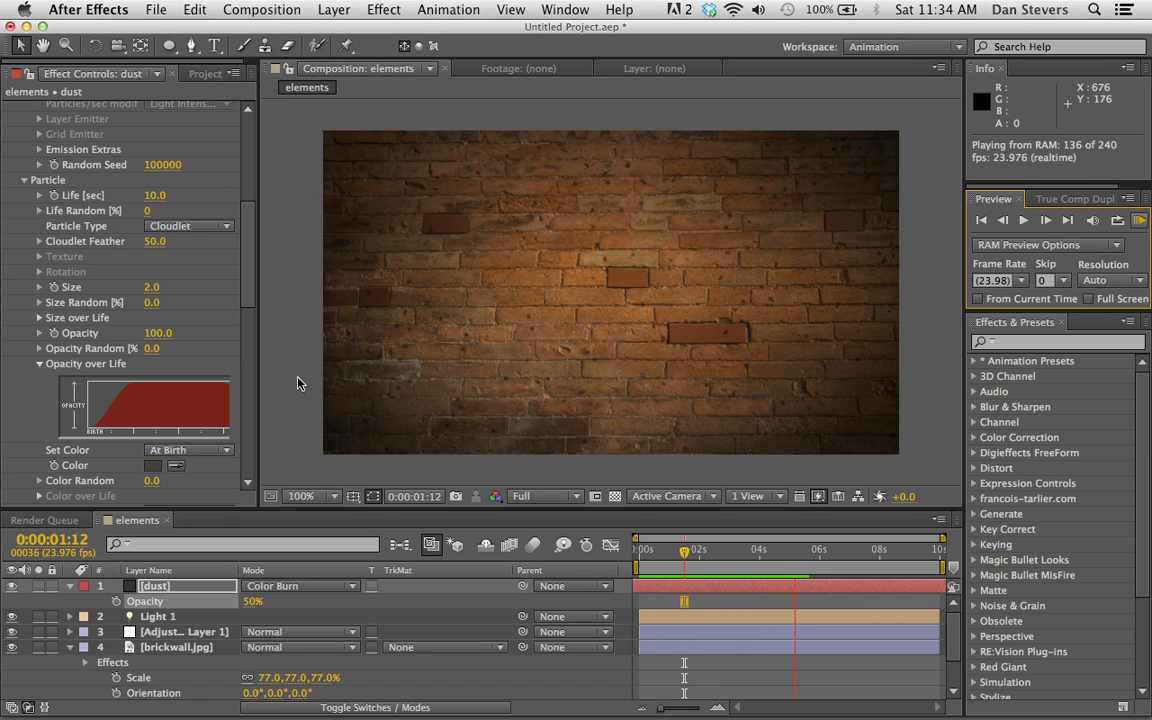
Step: Reduce the dust particle size to 1 and preview the result
click(248, 288)
drag(248, 288, 247, 277)
click(154, 326)
text(1)
key(Return)
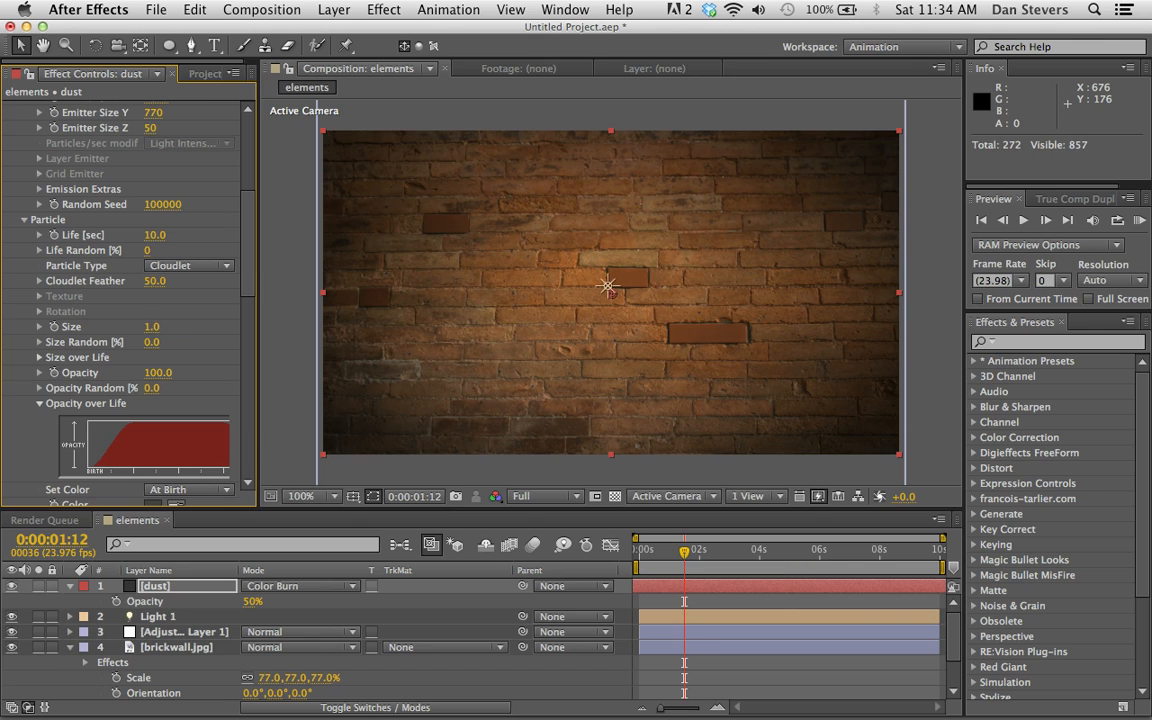
click(1136, 219)
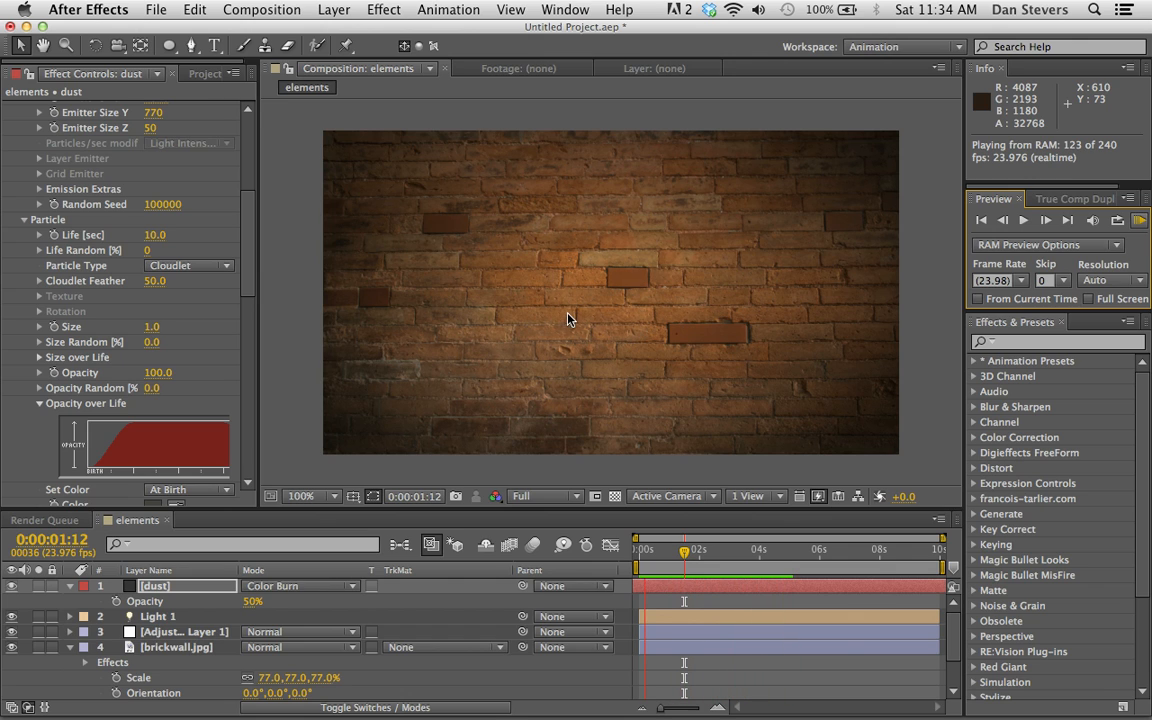
key(space)
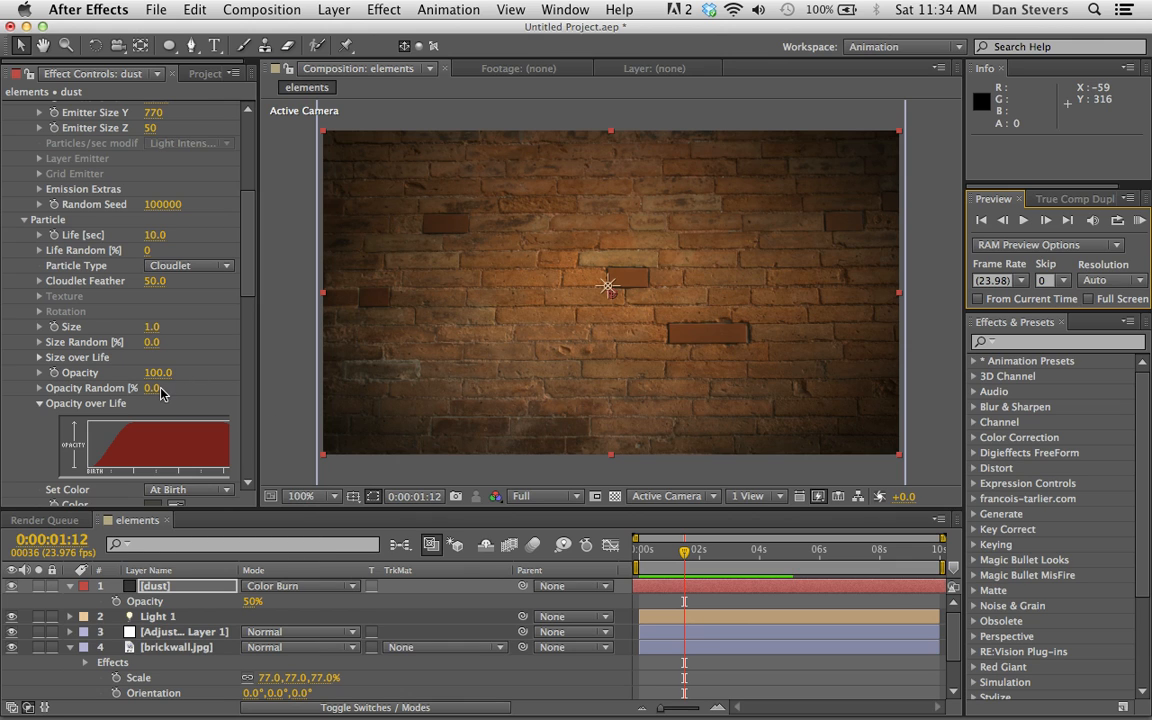
Step: Change the particle color to a light beige and set the dust layer's blending mode back to Normal
scroll(158, 392, down, 2)
click(158, 468)
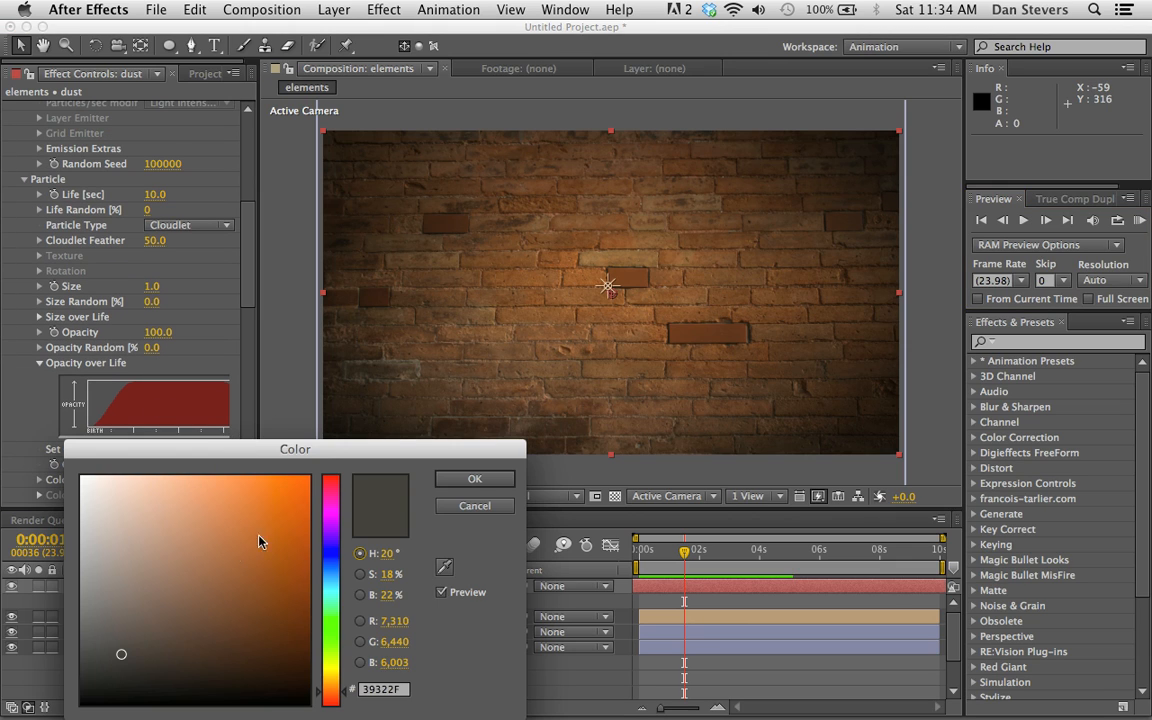
click(110, 543)
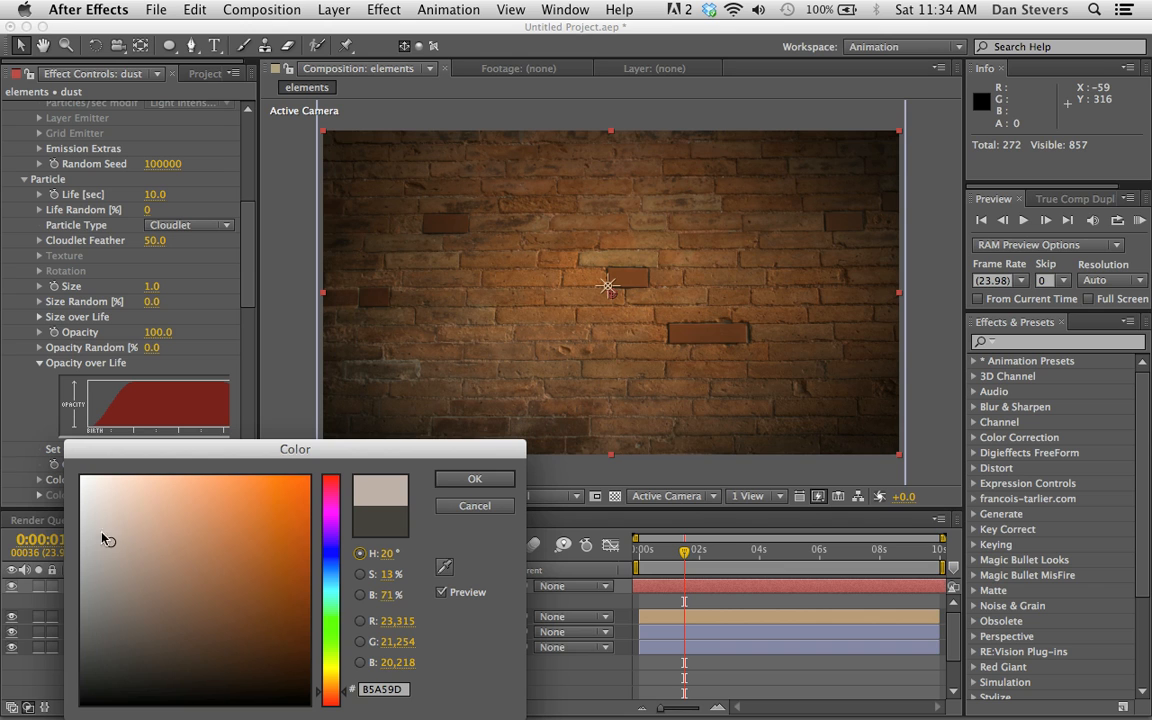
drag(112, 530, 105, 527)
click(476, 475)
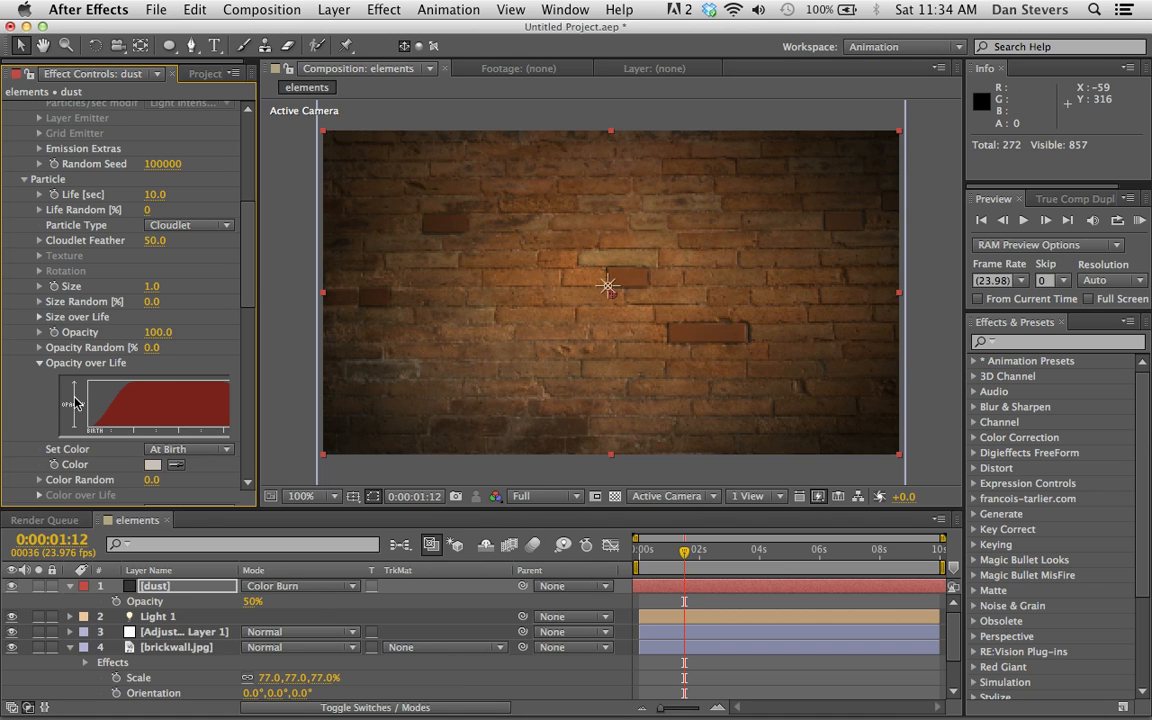
click(298, 586)
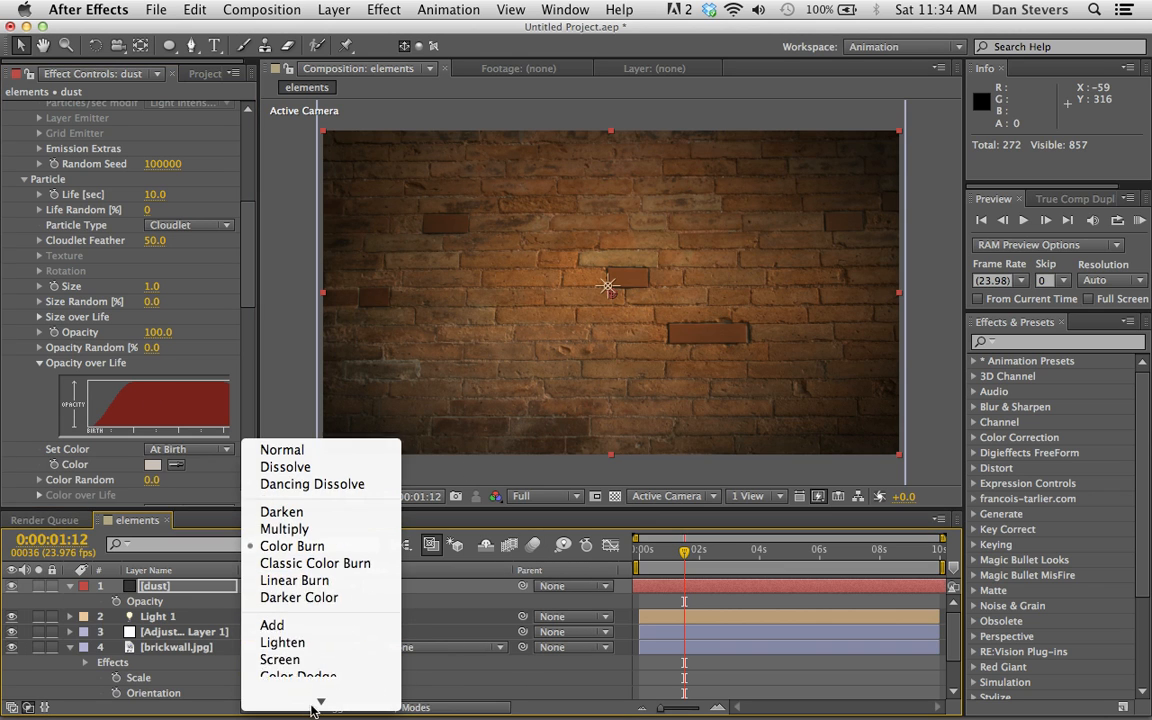
click(278, 361)
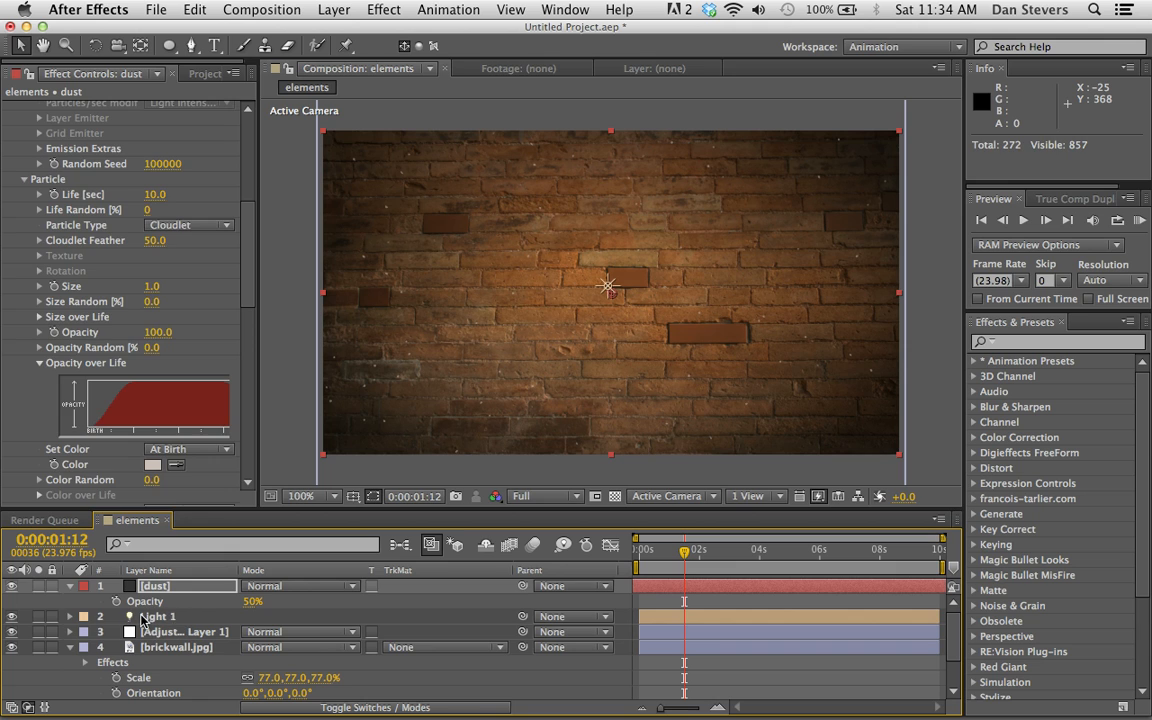
Step: Turn on Shading in the dust layer's Particular effect so the particles respond to the light
click(176, 616)
click(155, 587)
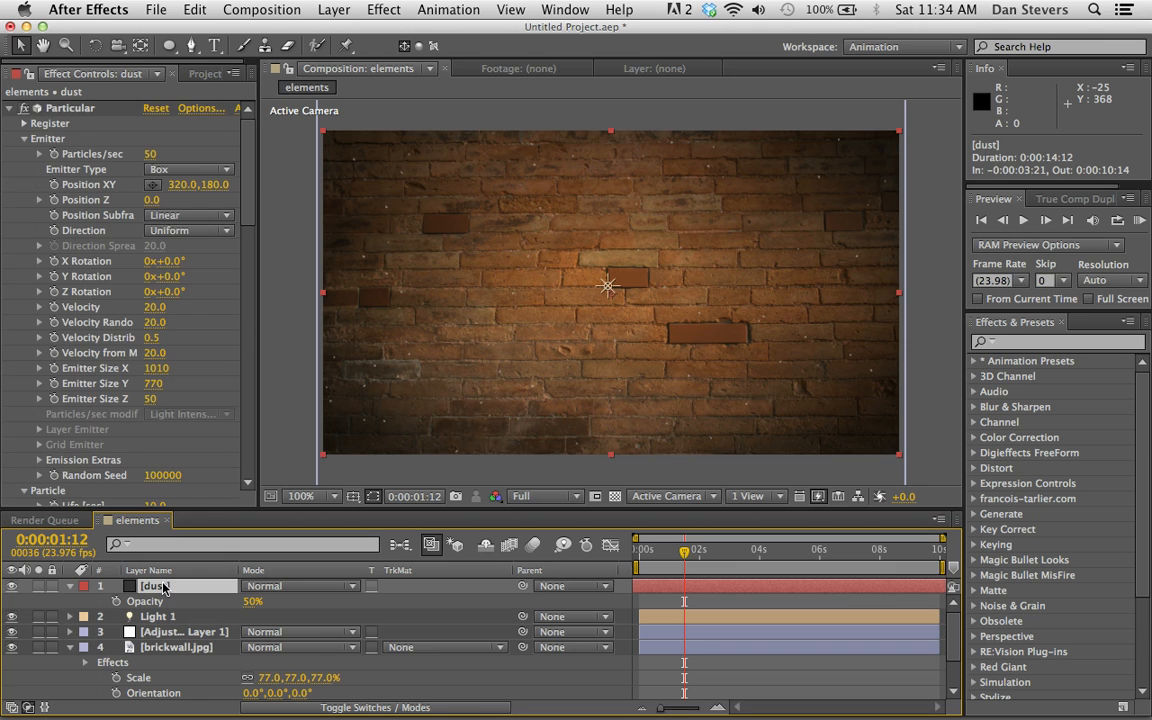
scroll(115, 390, down, 5)
scroll(128, 406, down, 6)
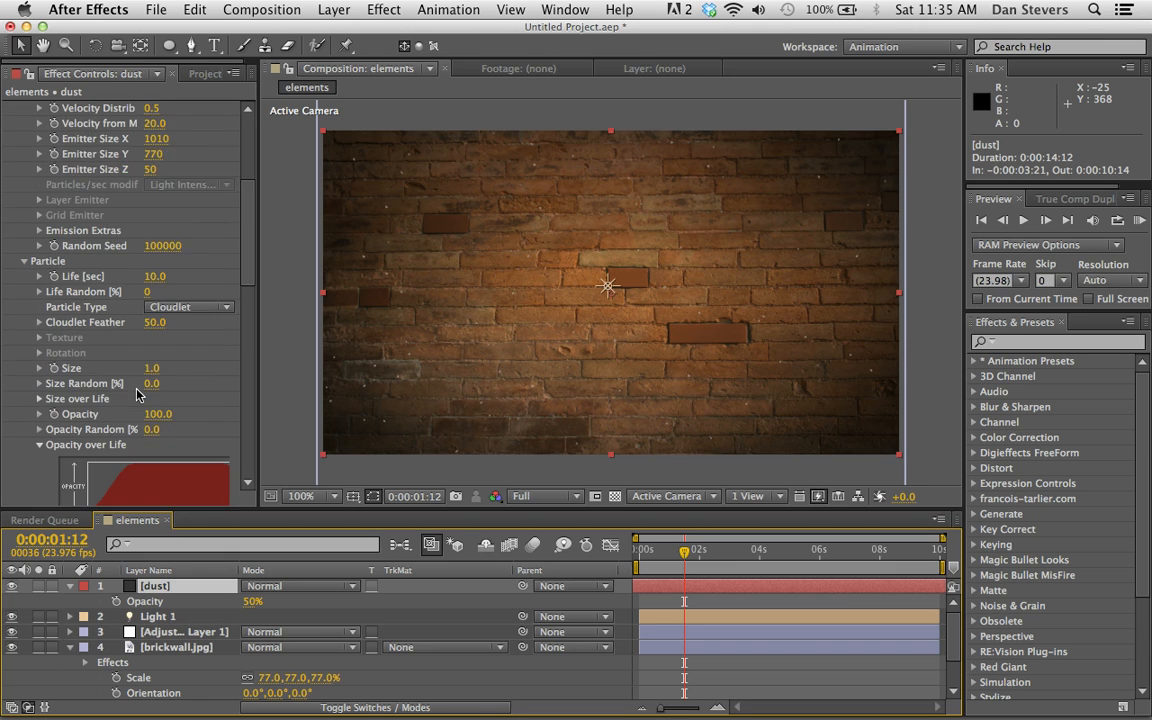
scroll(133, 397, down, 3)
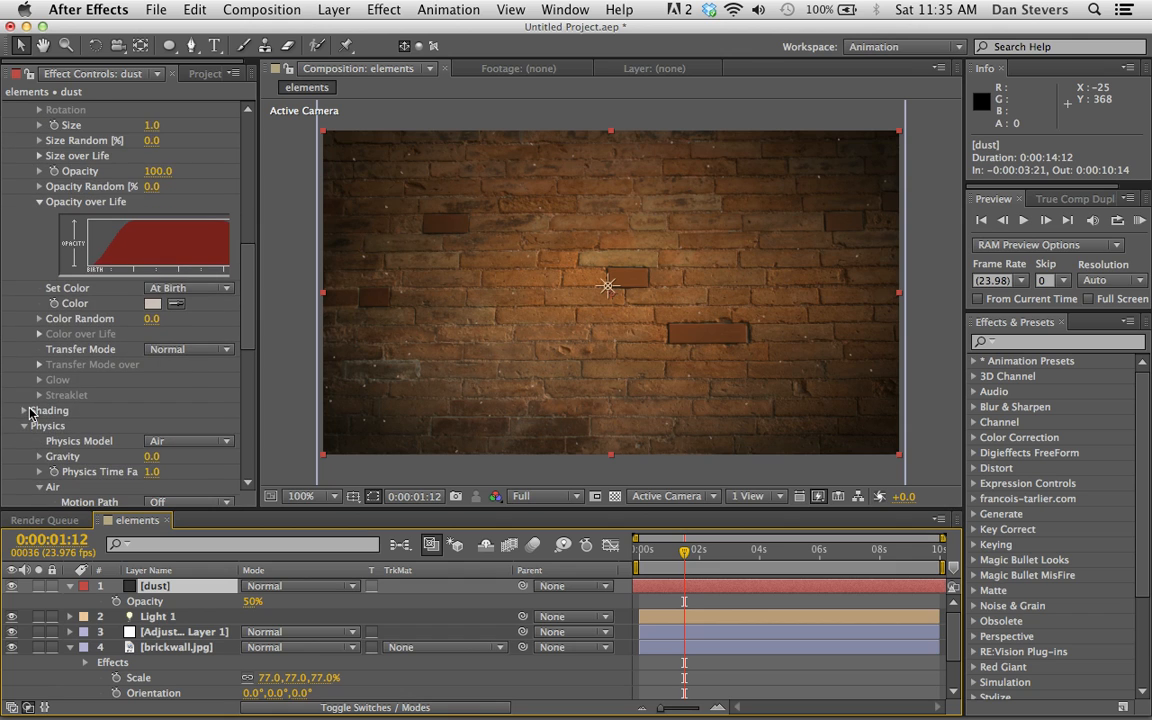
click(27, 375)
scroll(27, 375, down, 2)
click(168, 330)
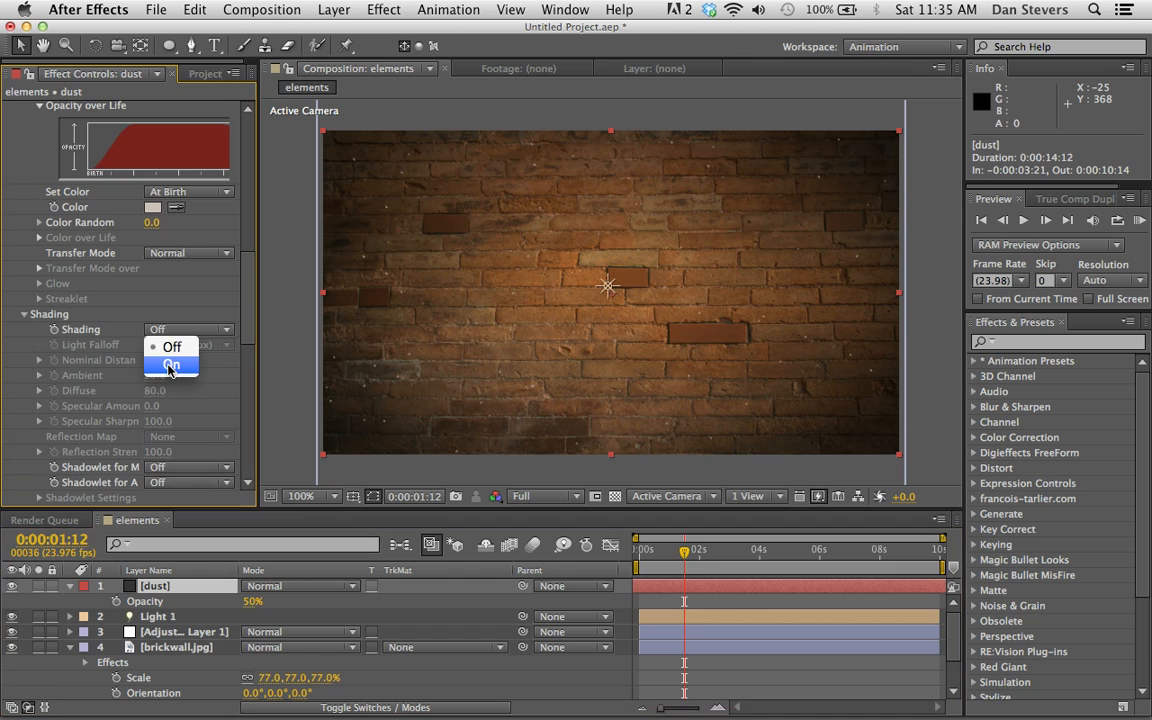
click(170, 364)
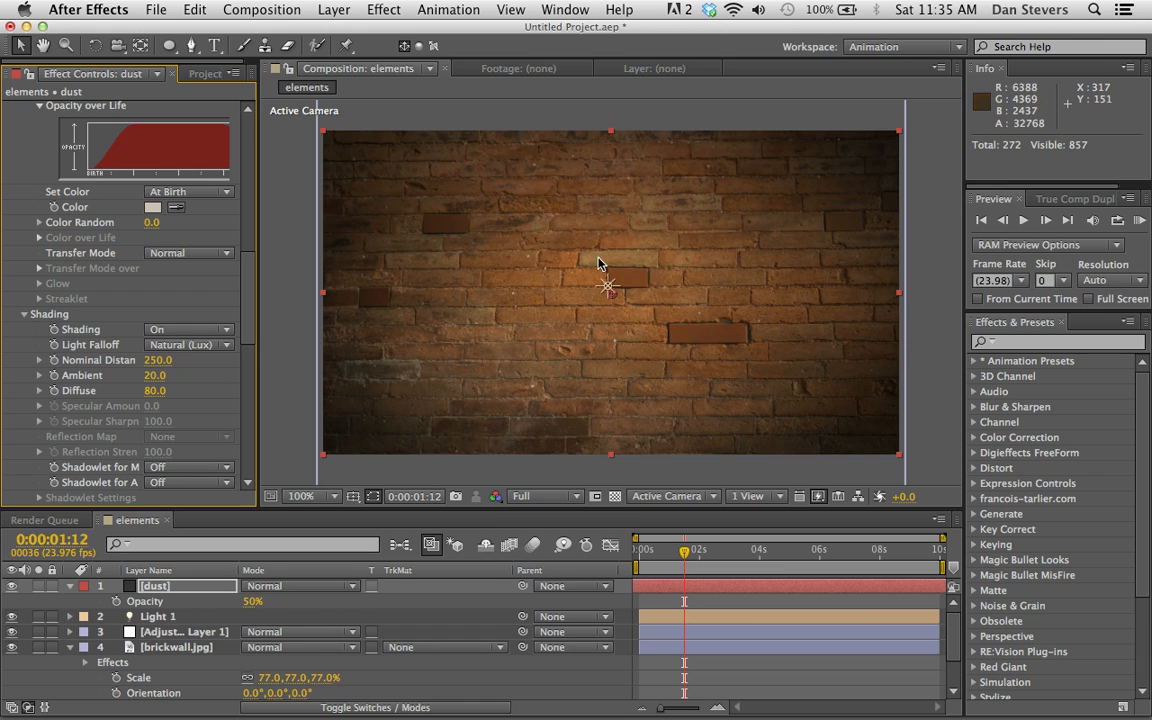
Step: Test the particle shading by moving Light 1 to the wall's upper-right corner and back to the center, and preview the animation
drag(605, 288, 871, 167)
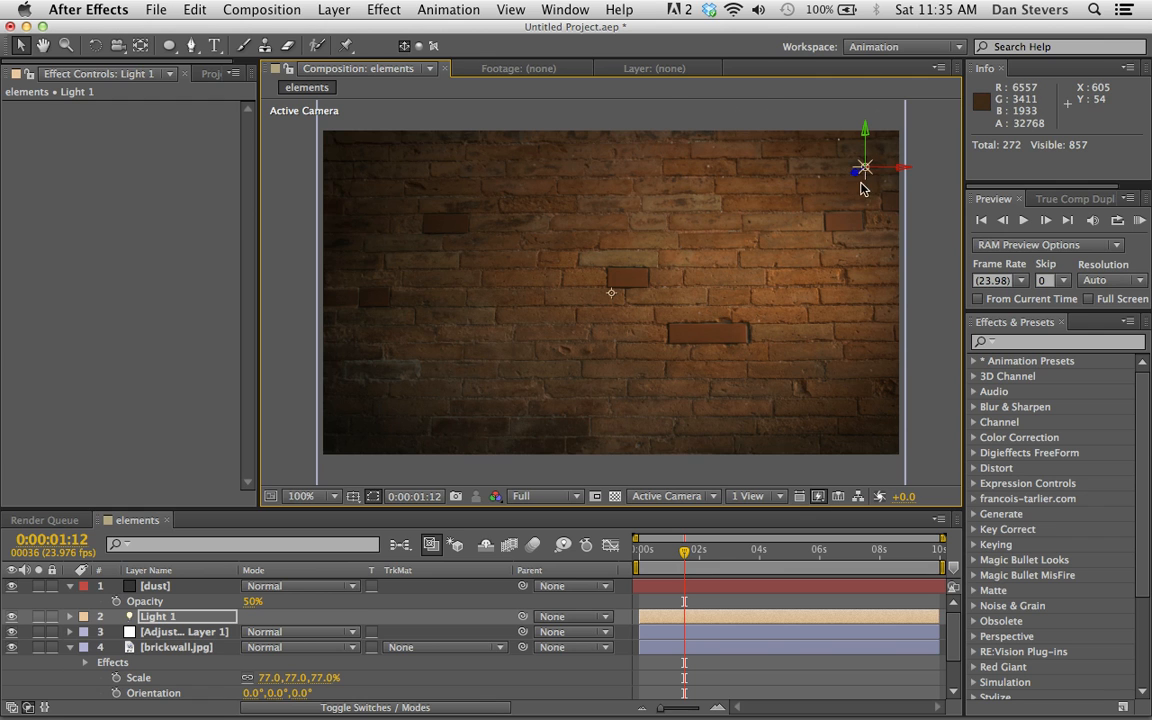
drag(863, 180, 611, 302)
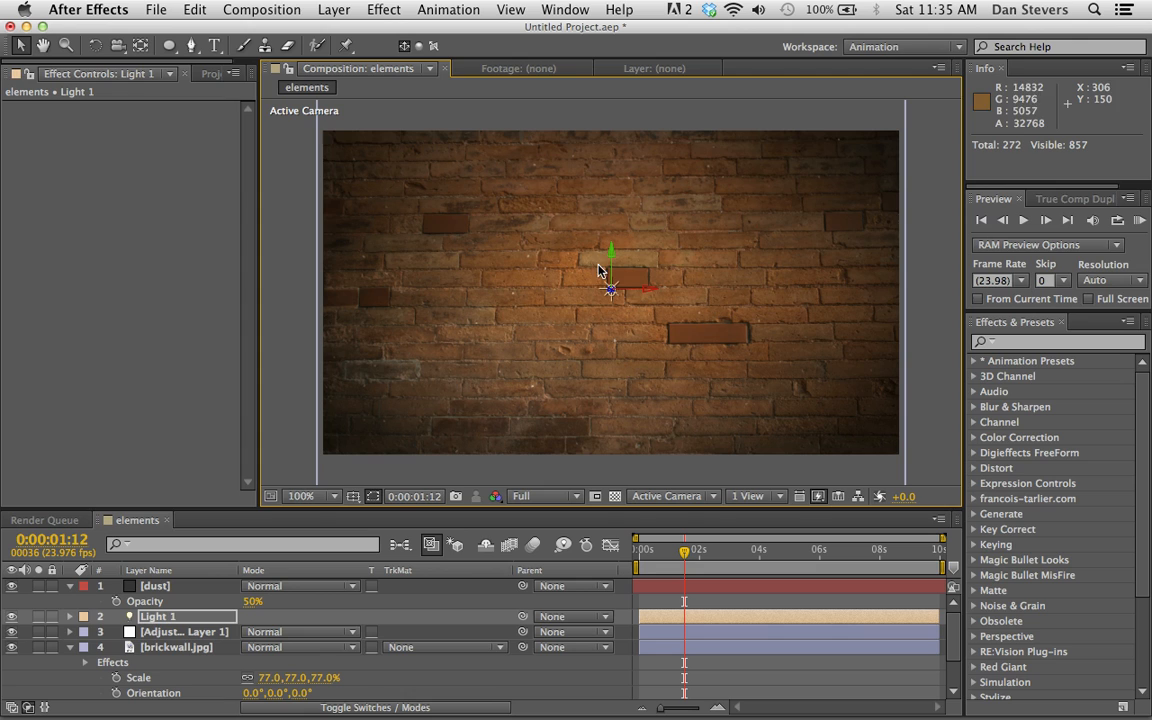
click(1141, 220)
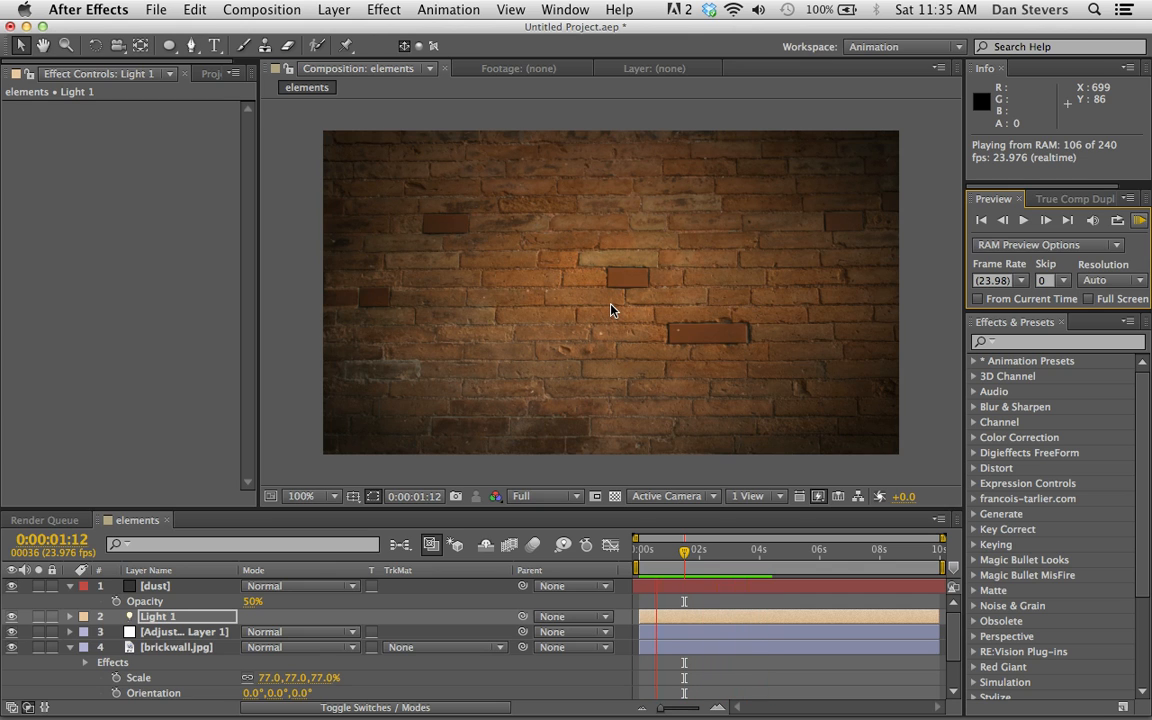
key(space)
Step: Set the Physics gravity of the dust particles to 2 and preview the motion
click(147, 585)
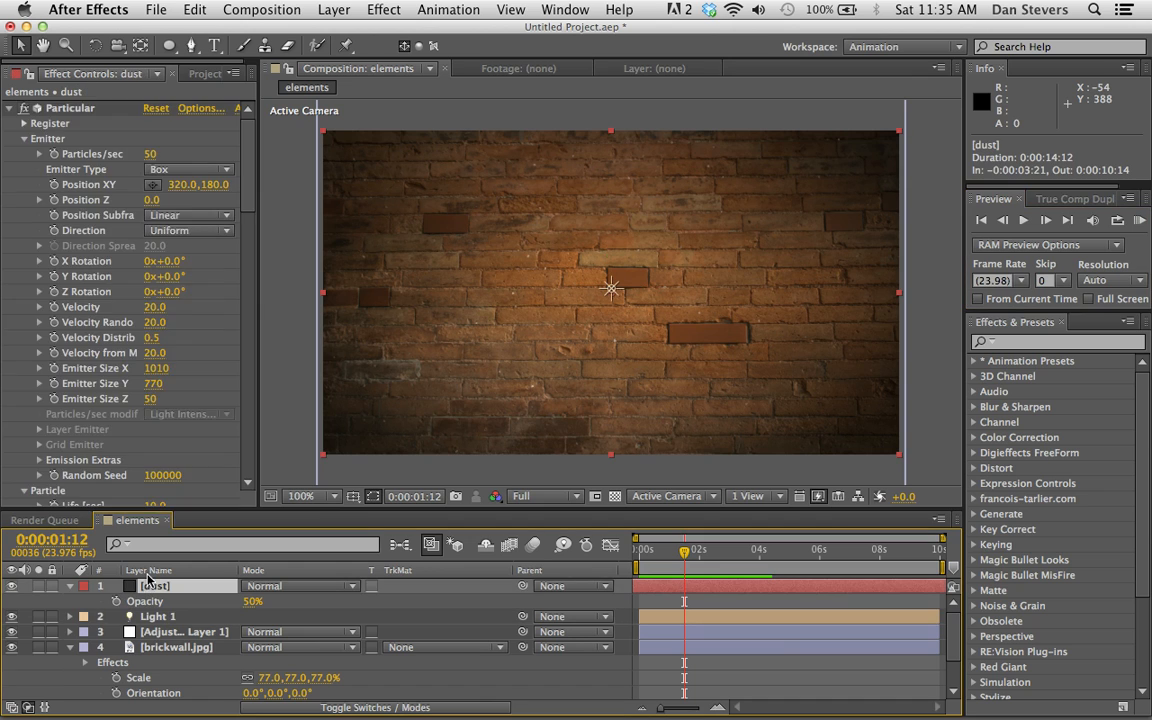
scroll(142, 384, down, 10)
scroll(140, 383, down, 7)
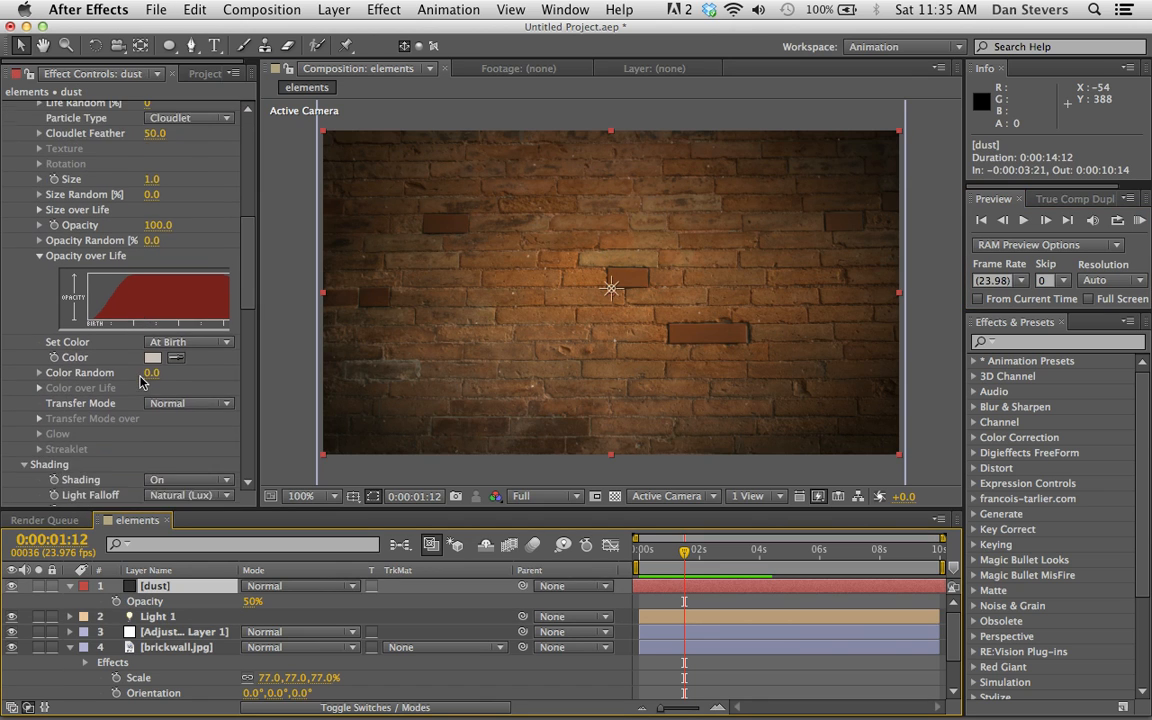
scroll(72, 404, down, 3)
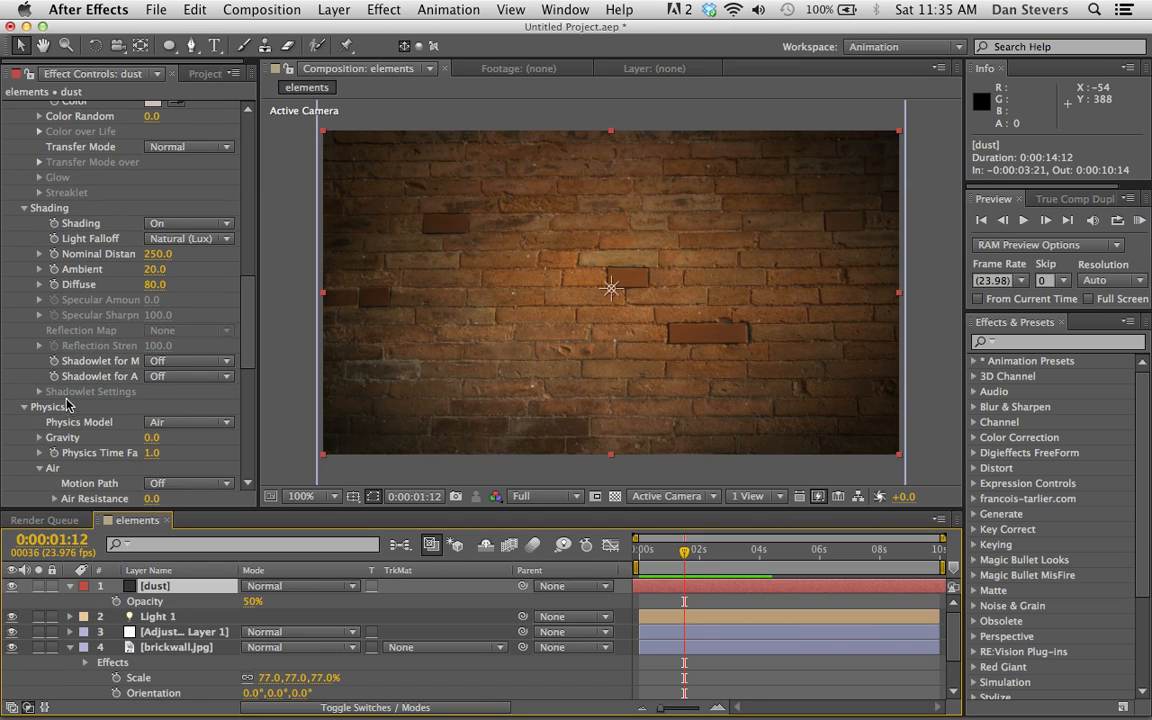
click(150, 438)
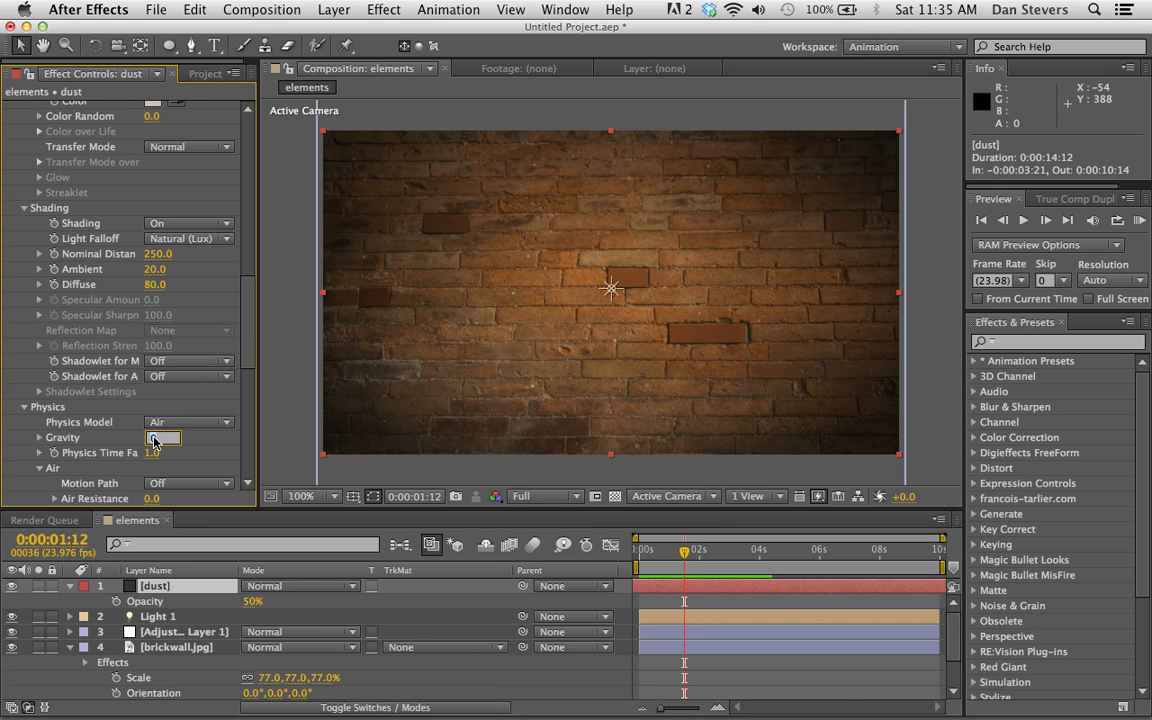
text(2)
key(Return)
key(KP_0)
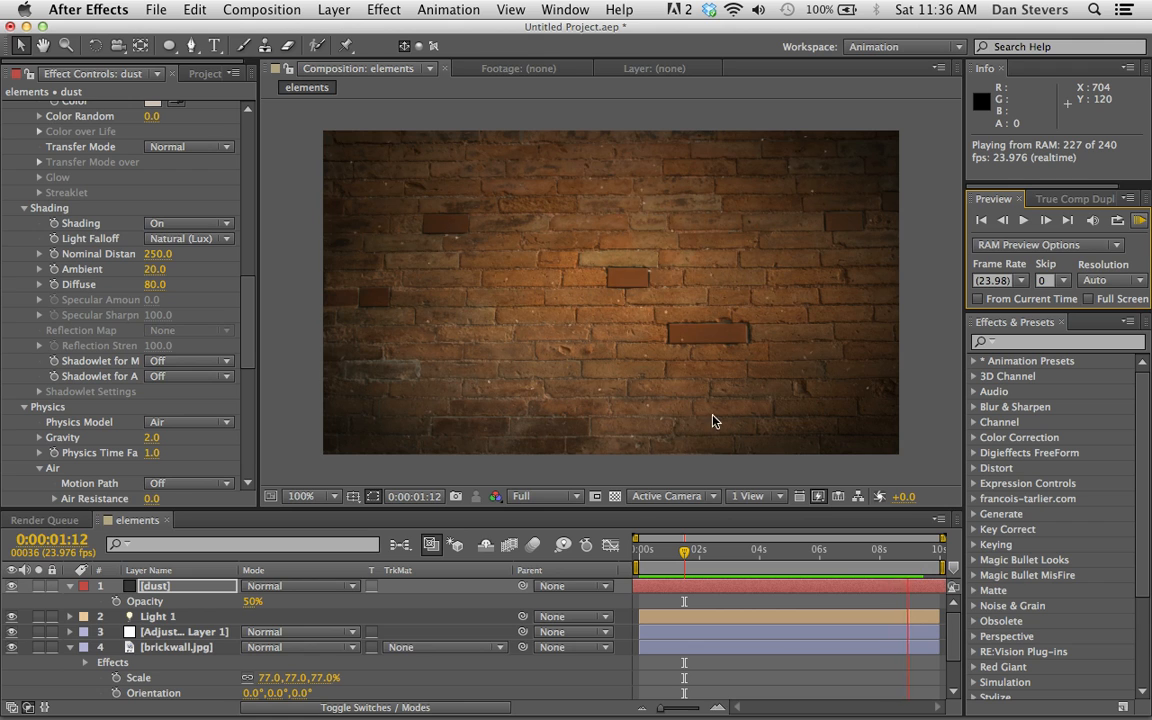
Step: At 0:00:06:18, duplicate the dust layer and hide the original
drag(738, 550, 841, 551)
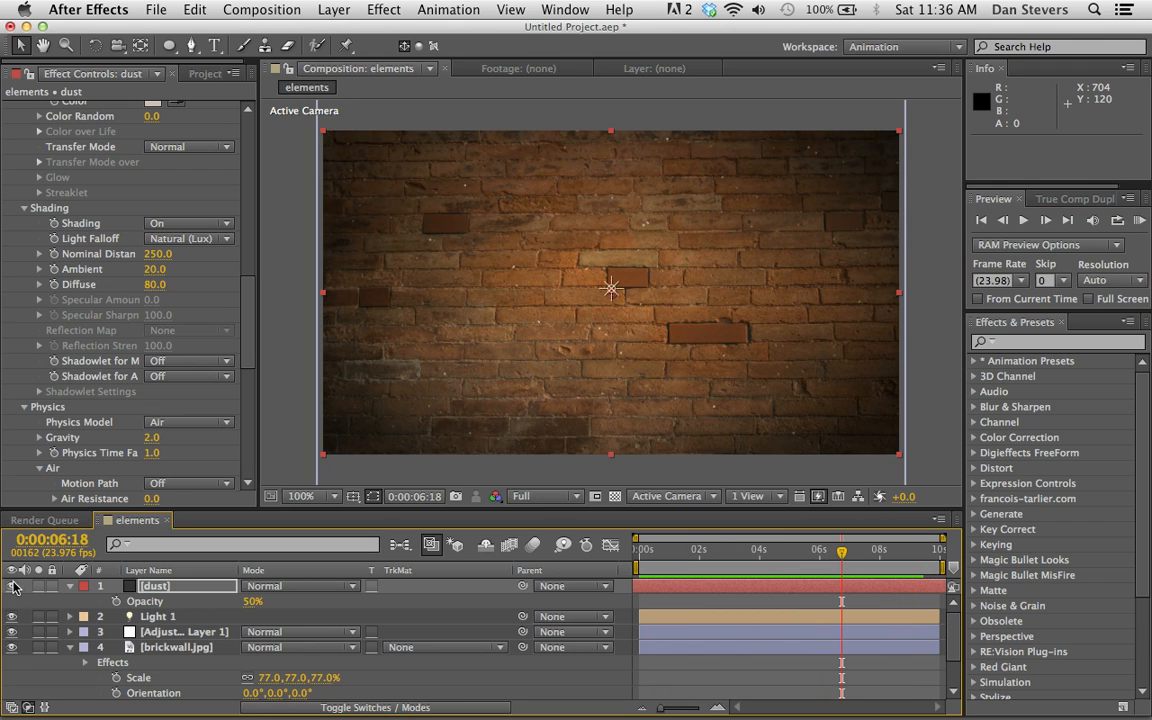
click(150, 588)
key(super+d)
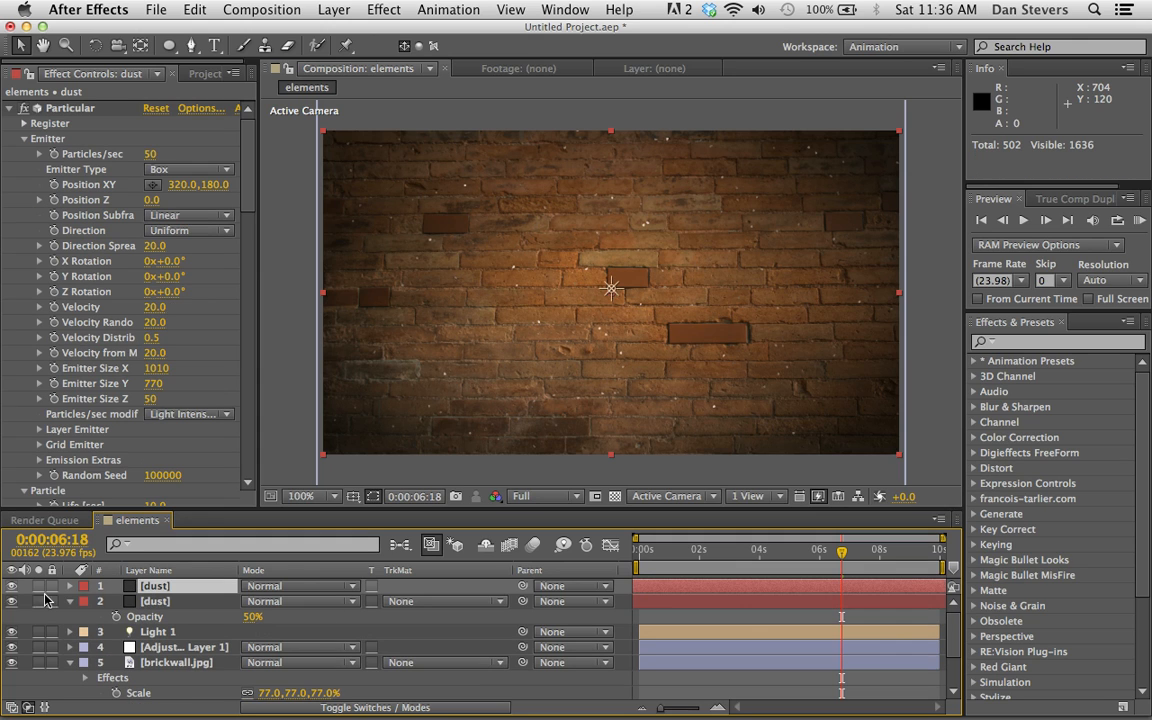
click(12, 601)
Step: Rename the duplicated dust layer as rain
click(160, 586)
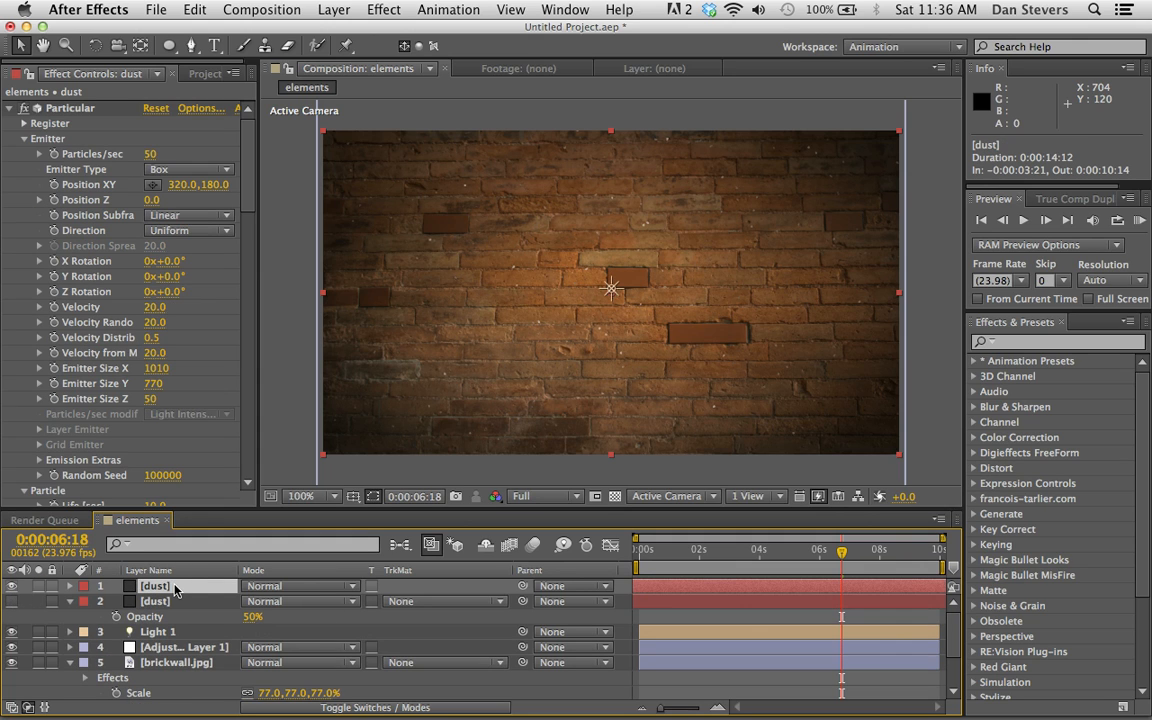
key(Return)
text(rain)
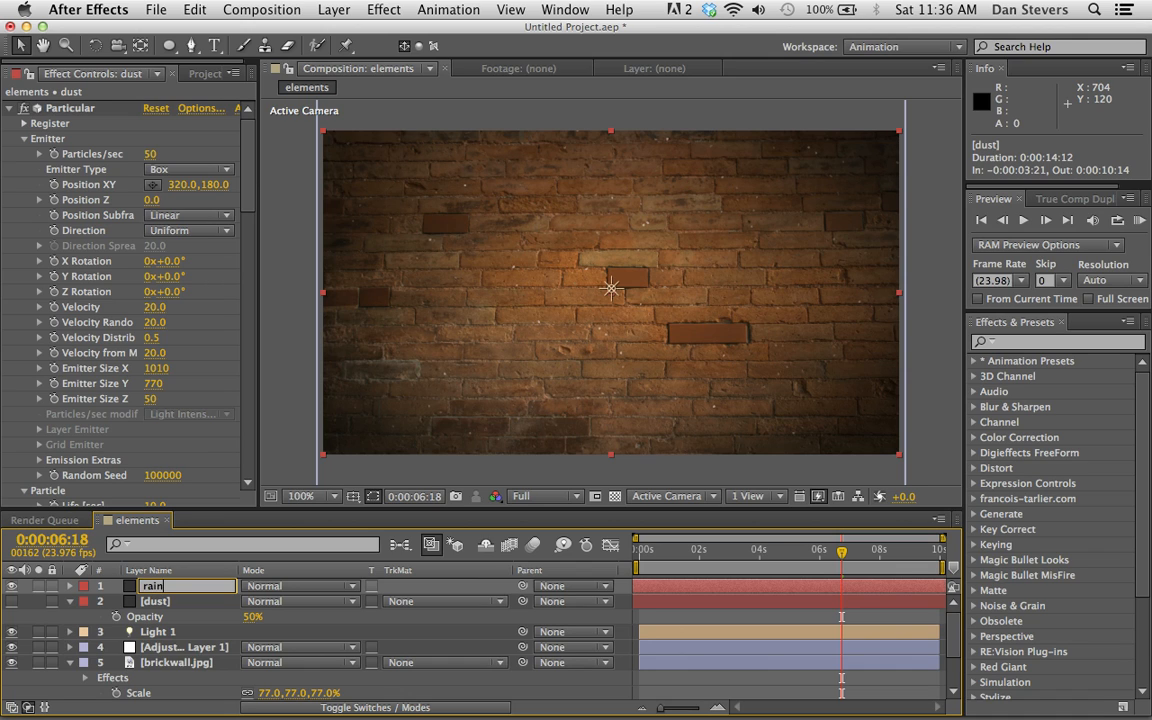
key(Return)
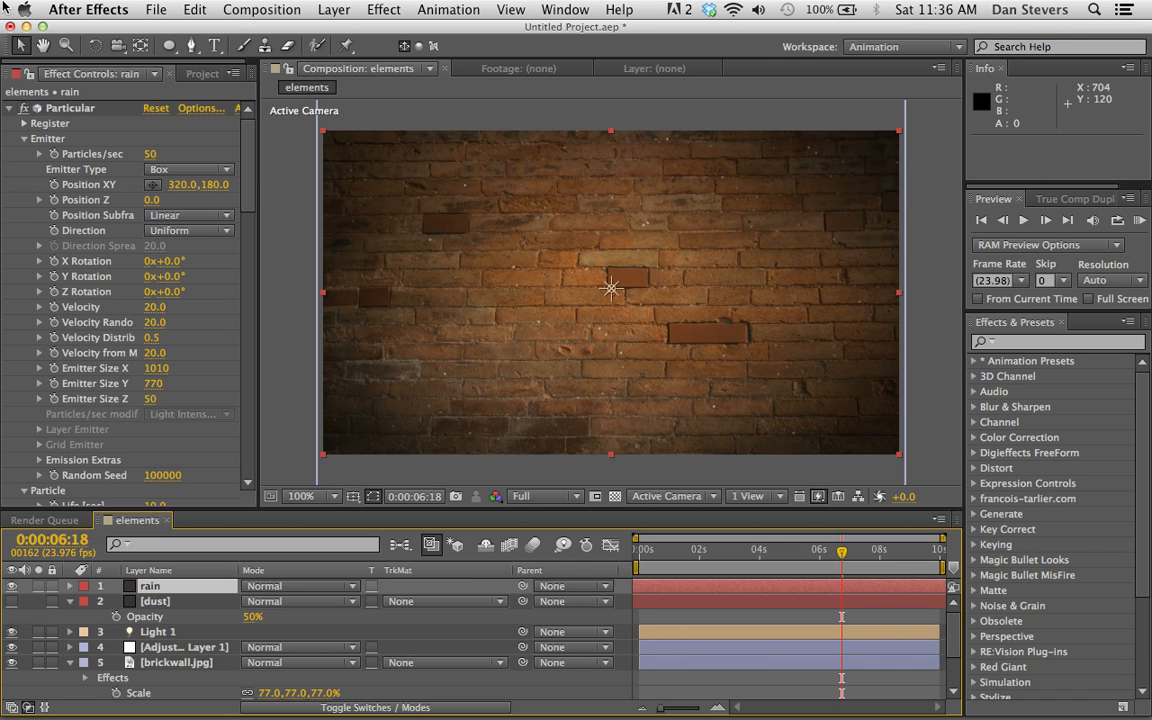
Step: Reset the Particular effect on the rain layer, set the layer's opacity to 100%, and go to 0:00:02:18
click(76, 108)
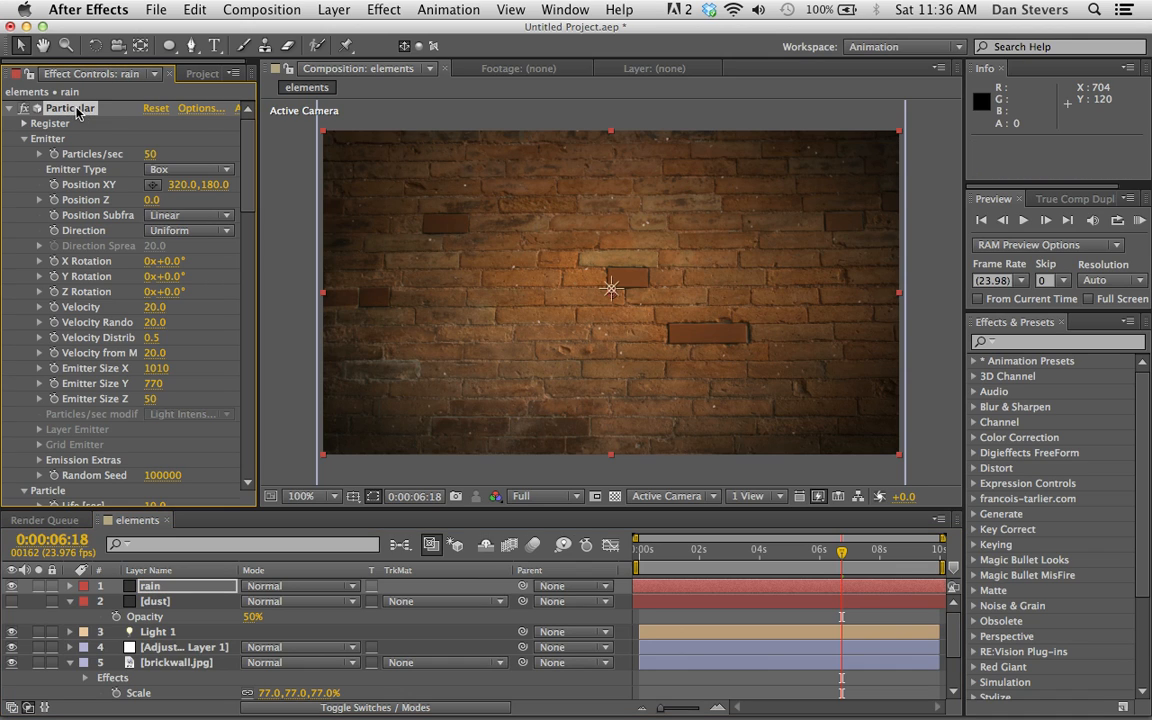
click(155, 109)
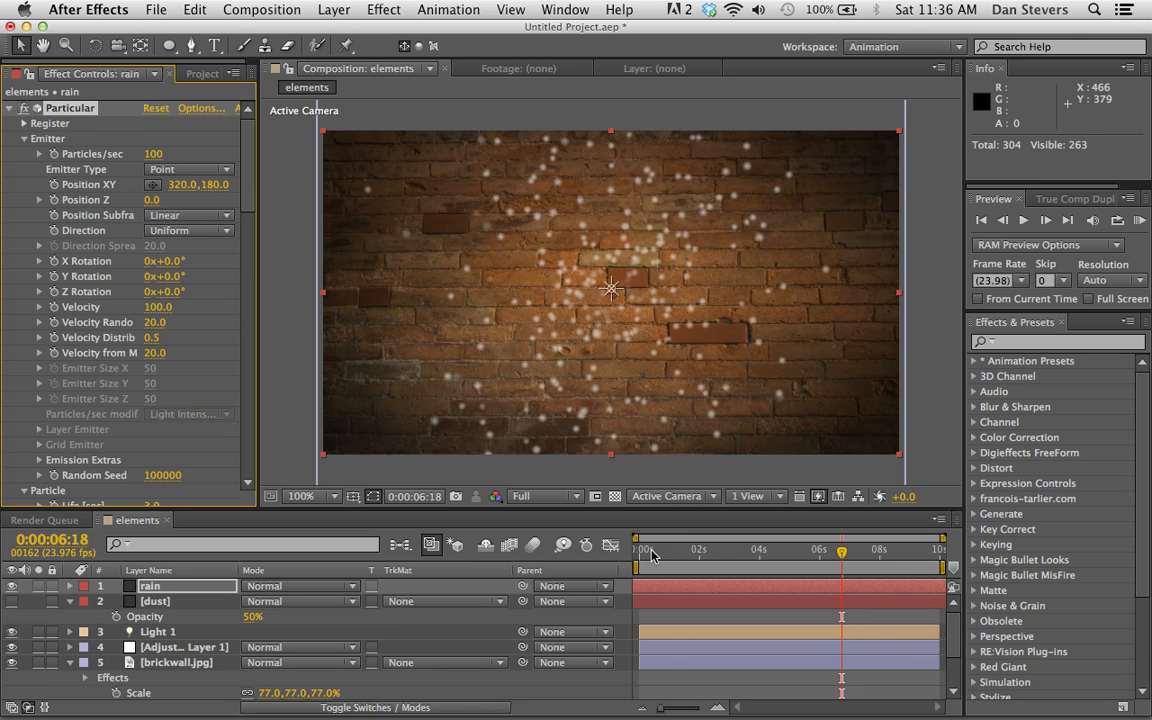
key(t)
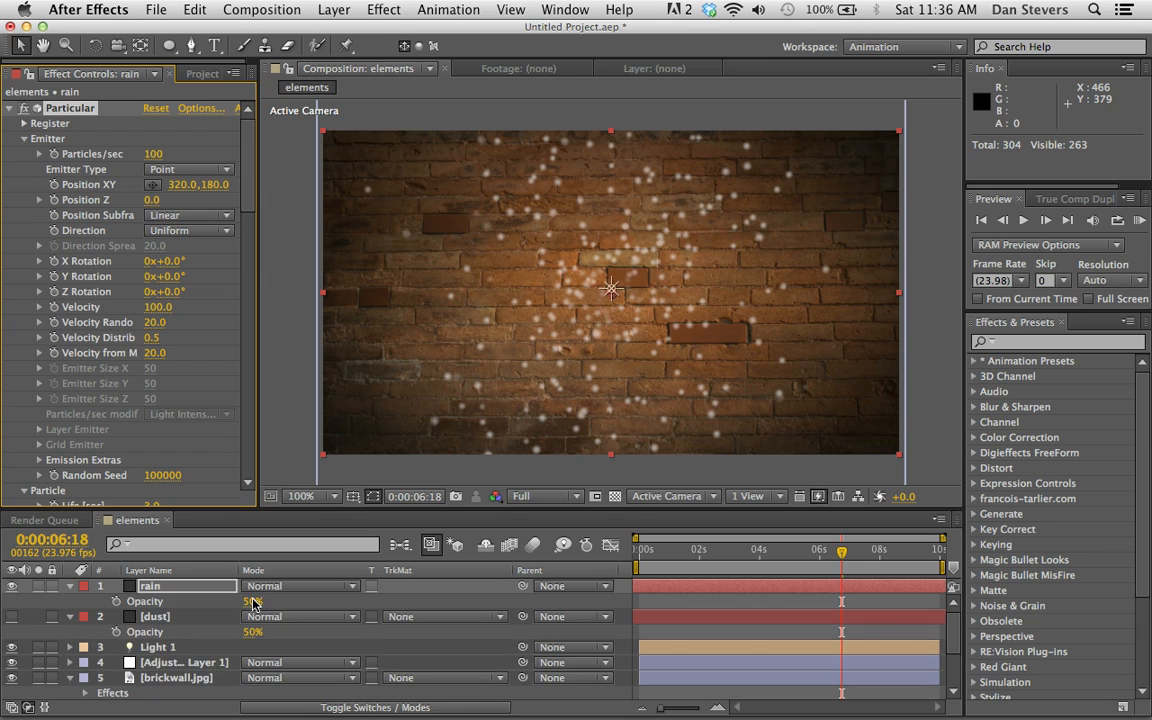
mouse_move(729, 551)
mouse_down()
mouse_move(707, 552)
mouse_move(722, 551)
mouse_up()
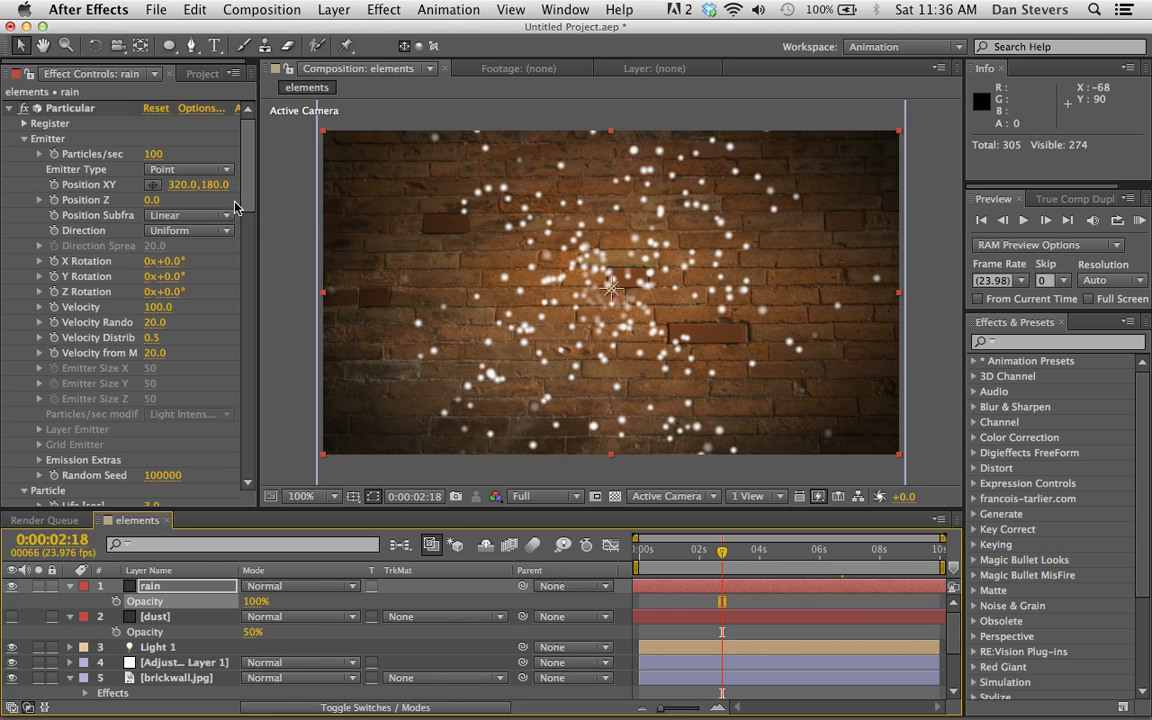
Step: Change the rain's emitter type to Box and widen its Emitter Size X to 915
click(192, 170)
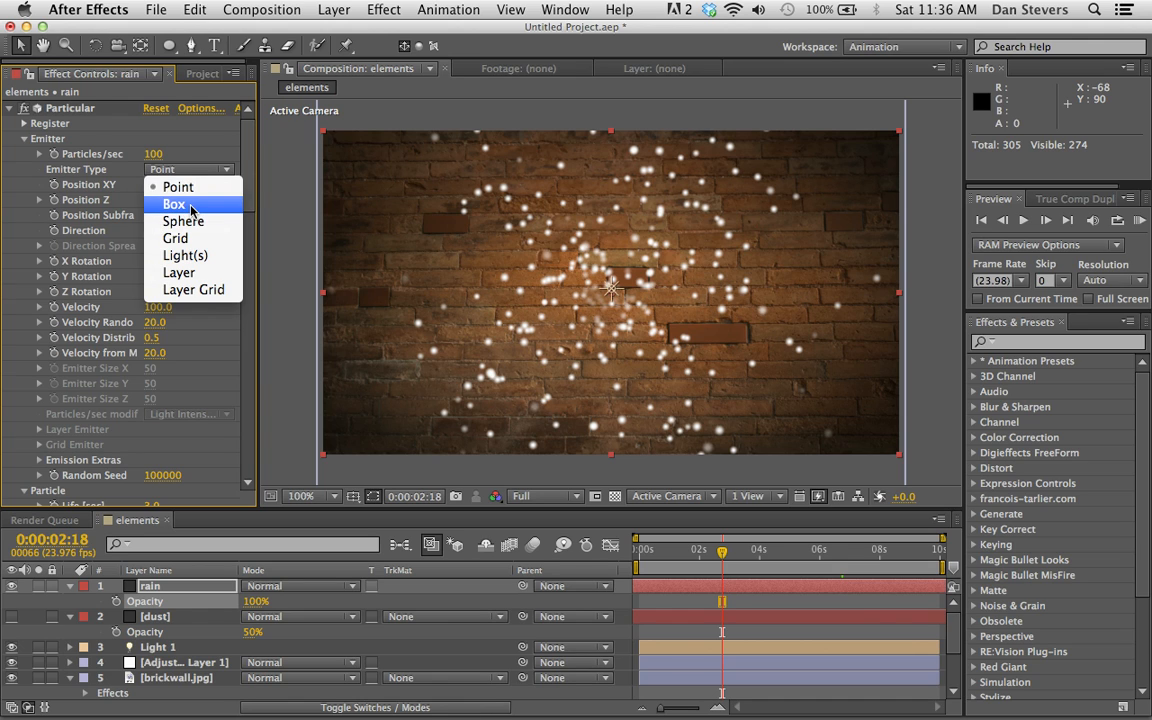
click(174, 204)
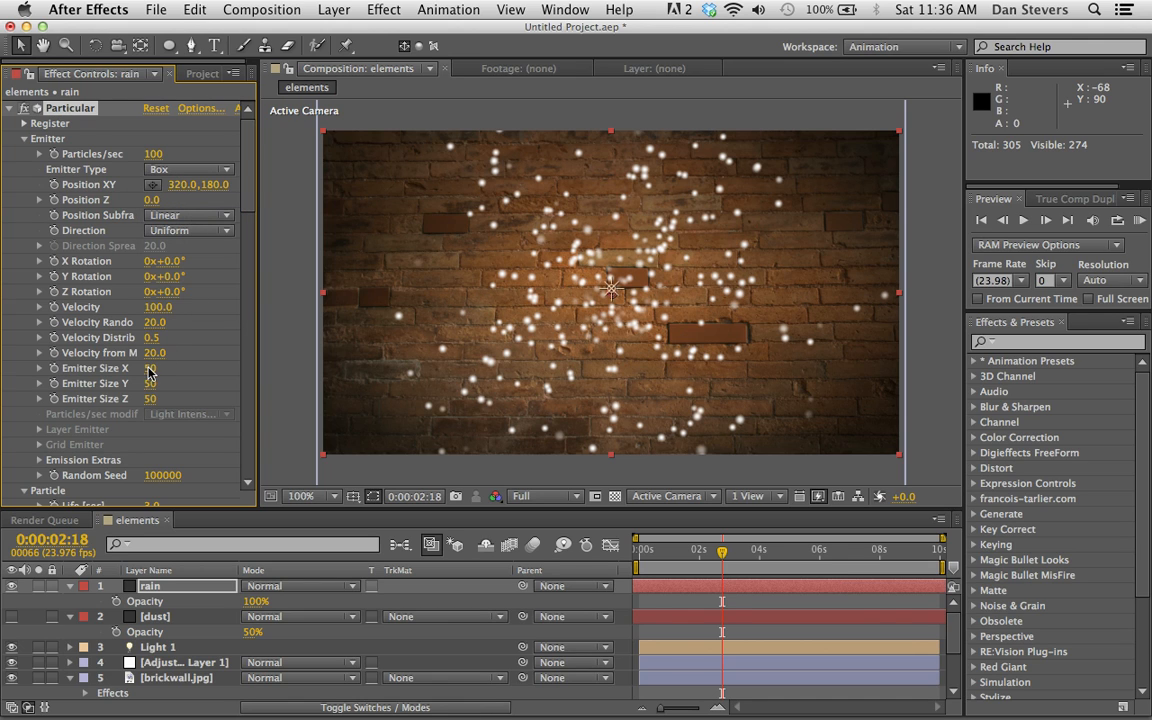
drag(152, 371, 848, 278)
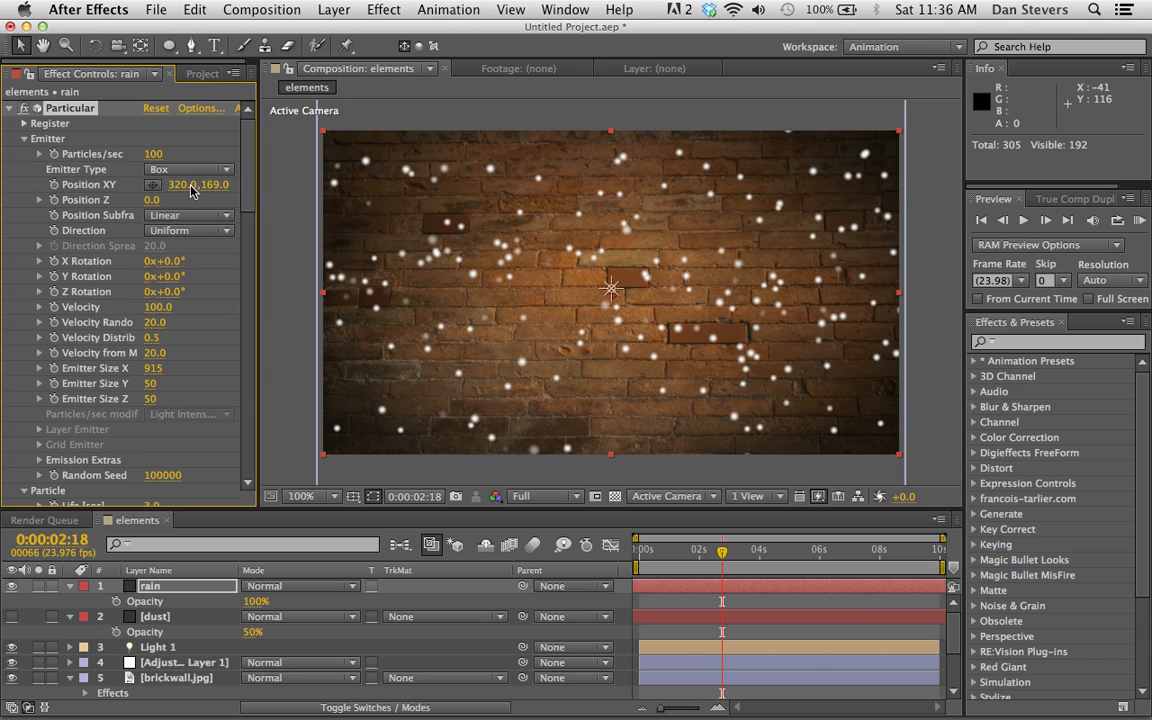
Step: Move the rain emitter above the top of the frame, to about 313, -102 in Position XY
drag(191, 186, 158, 189)
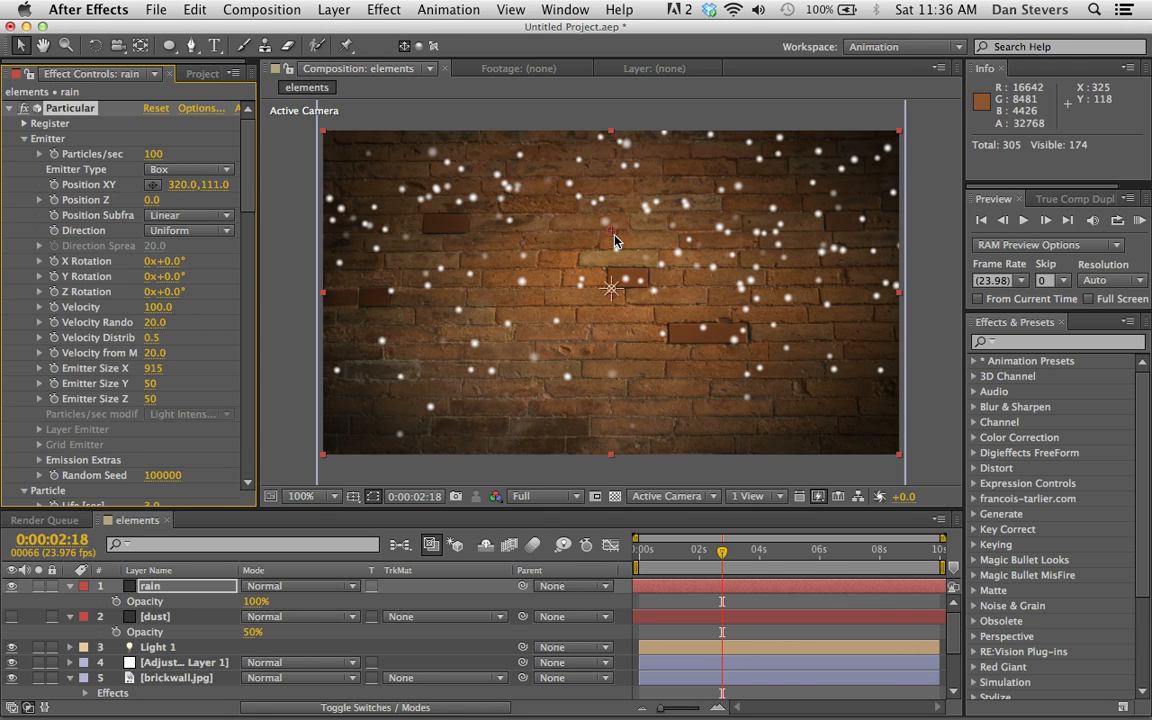
drag(614, 240, 607, 123)
key(comma)
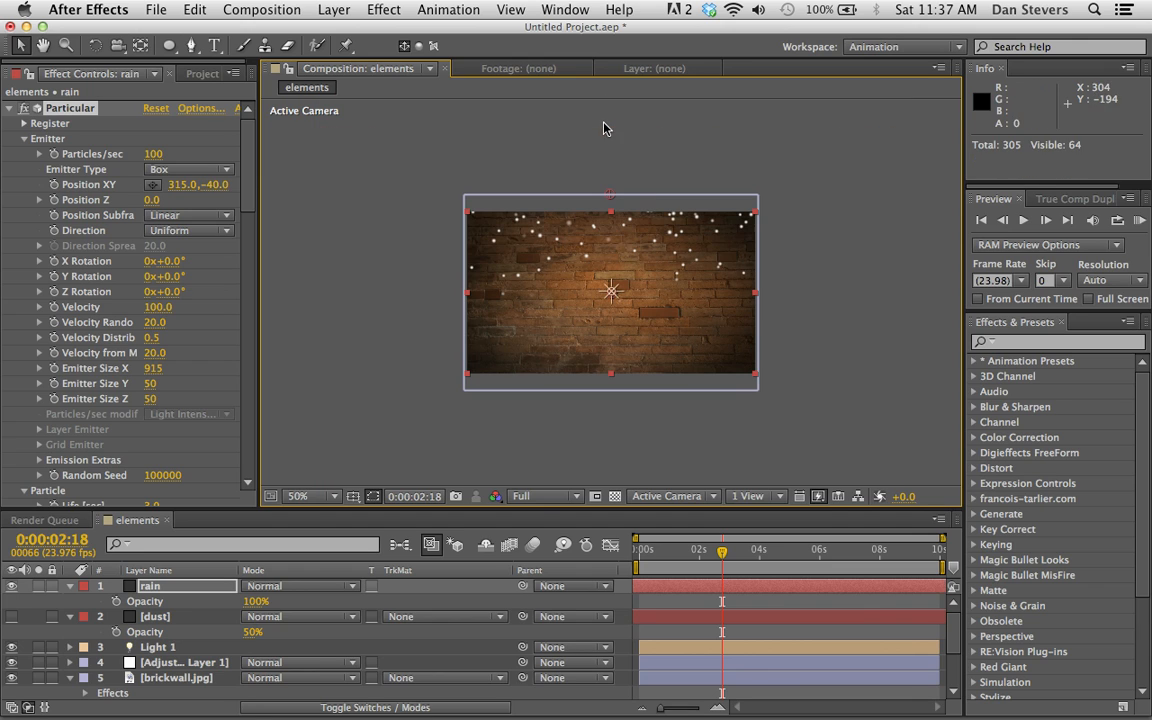
drag(611, 201, 611, 173)
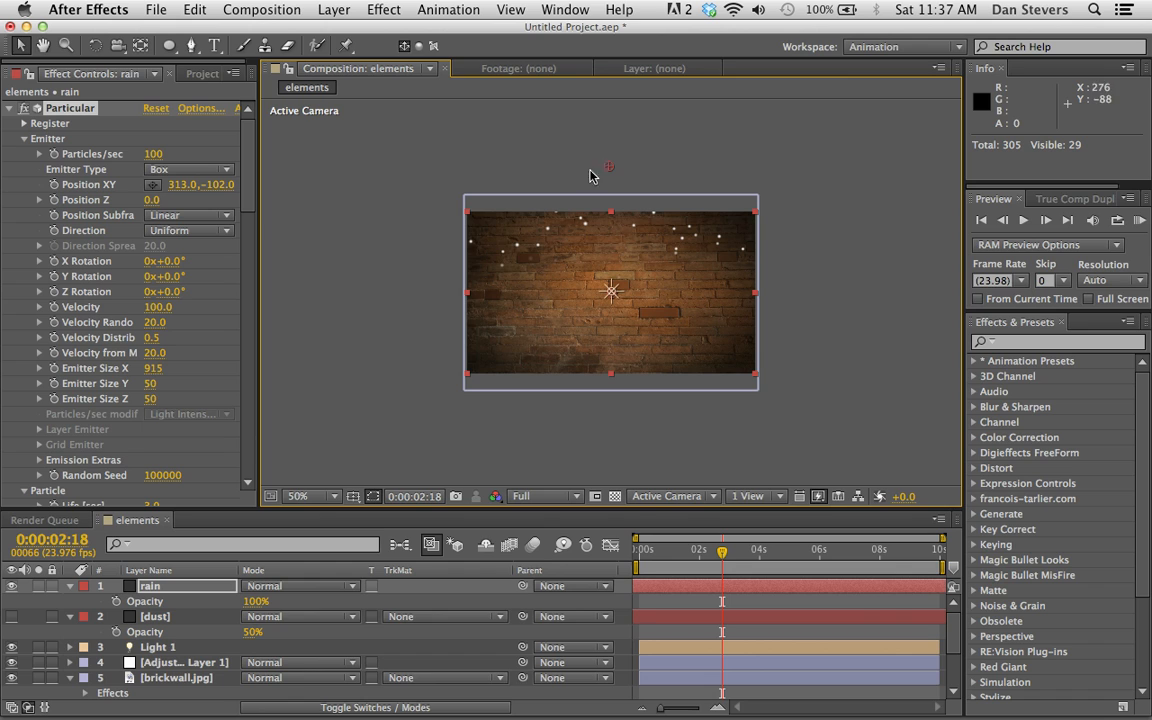
key(period)
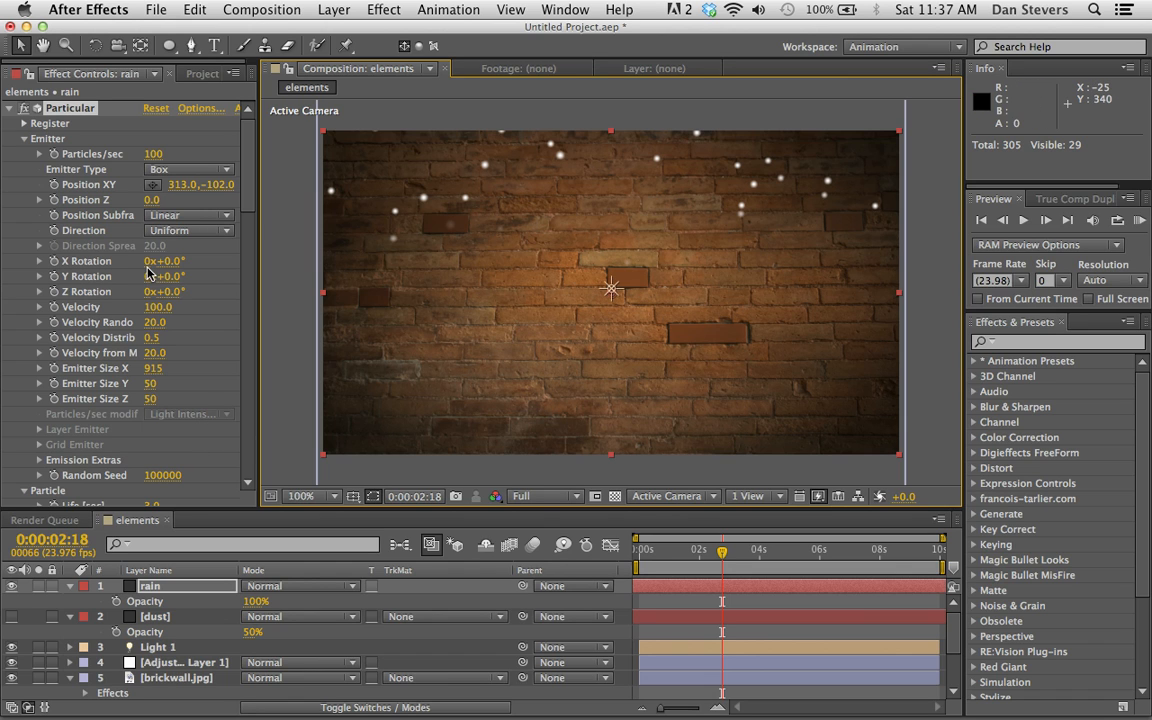
Step: Set the rain emitter's velocity to 10
click(160, 307)
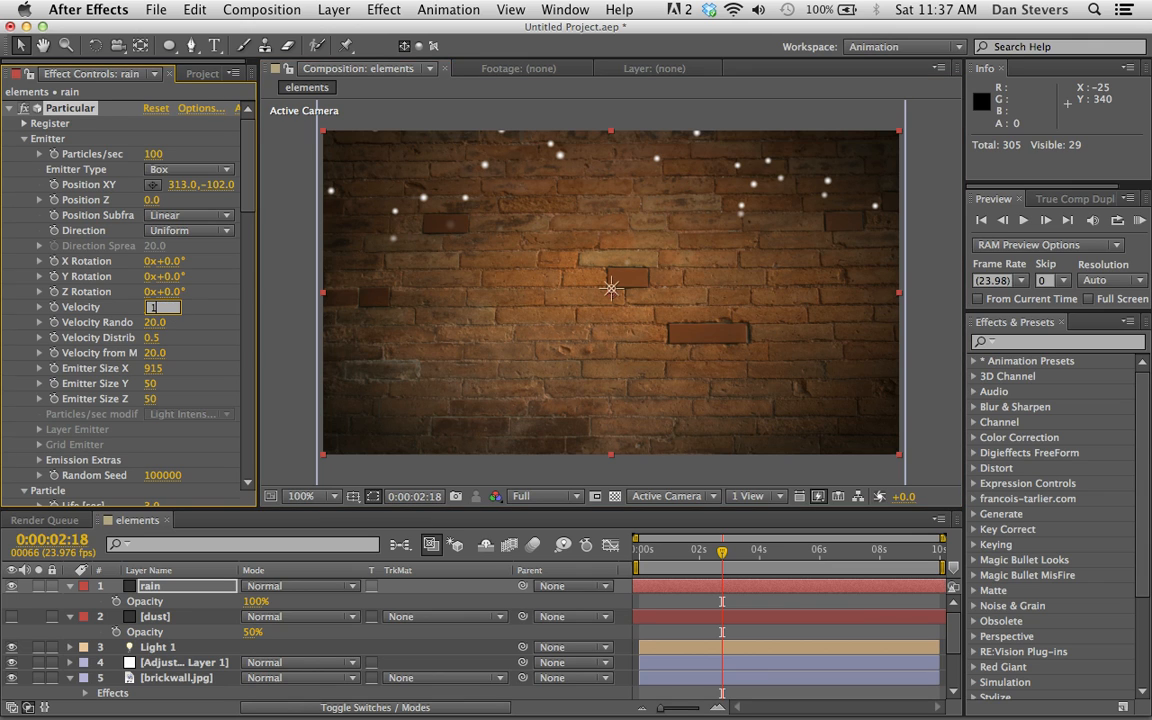
text(10)
key(Return)
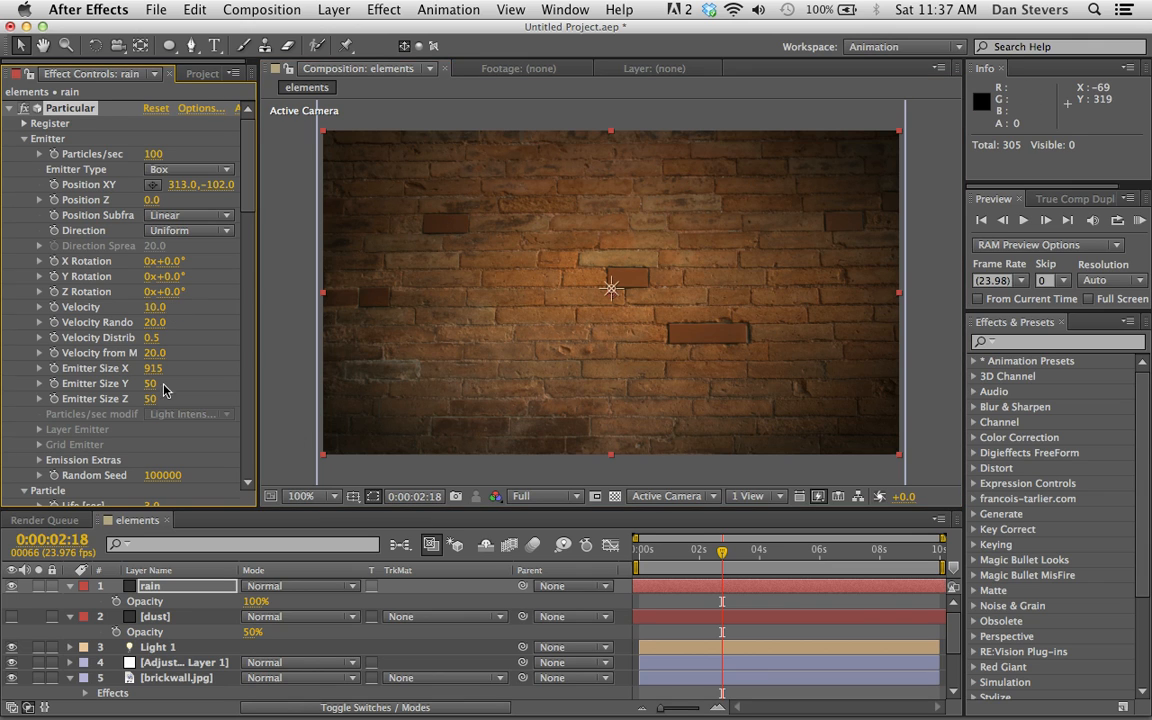
Step: Set the Physics gravity of the rain particles to 550 and preview the falling motion
scroll(95, 405, down, 10)
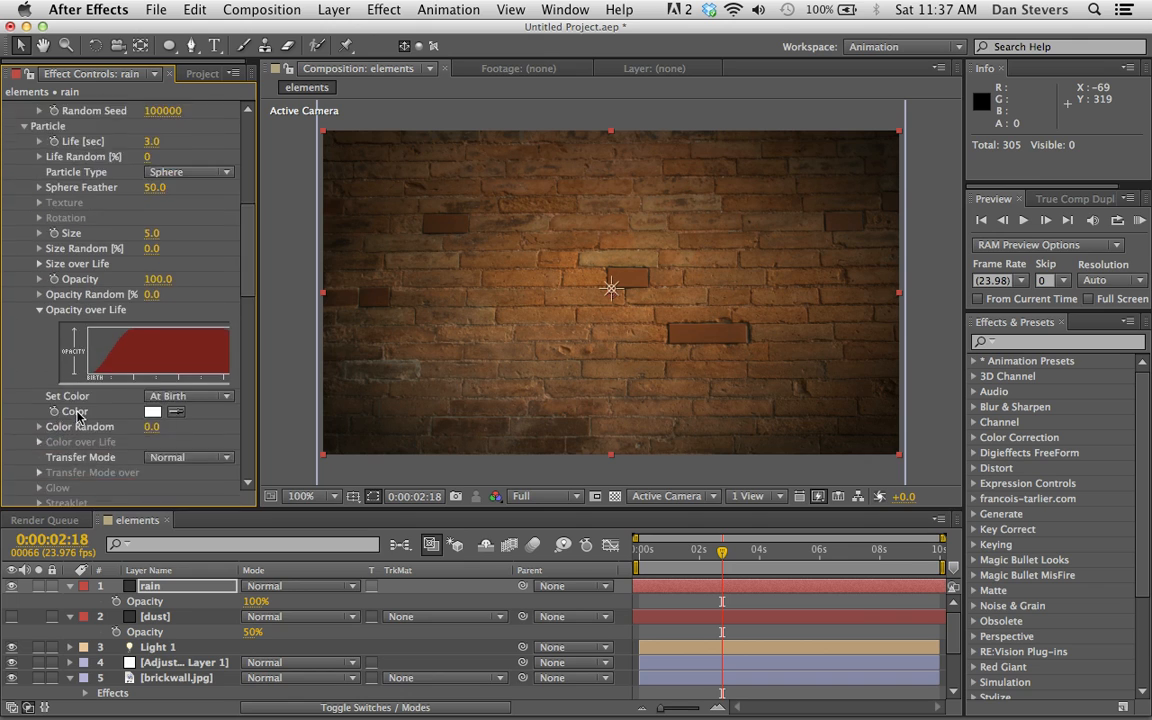
scroll(78, 418, down, 10)
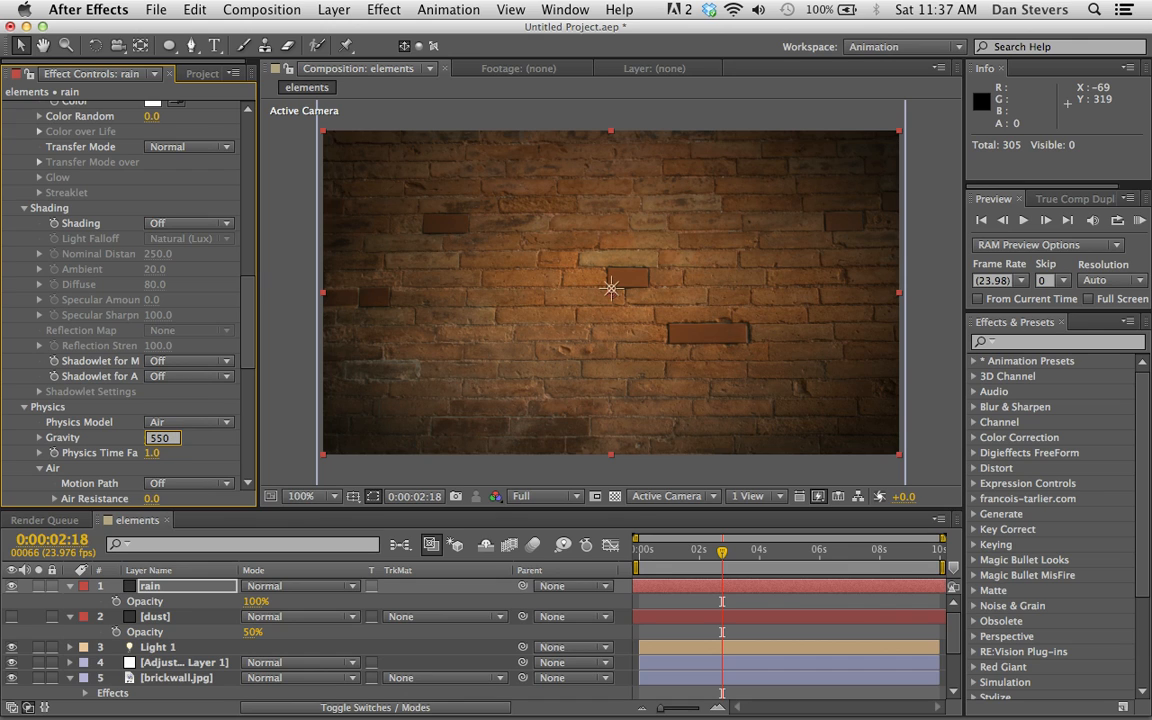
key(Return)
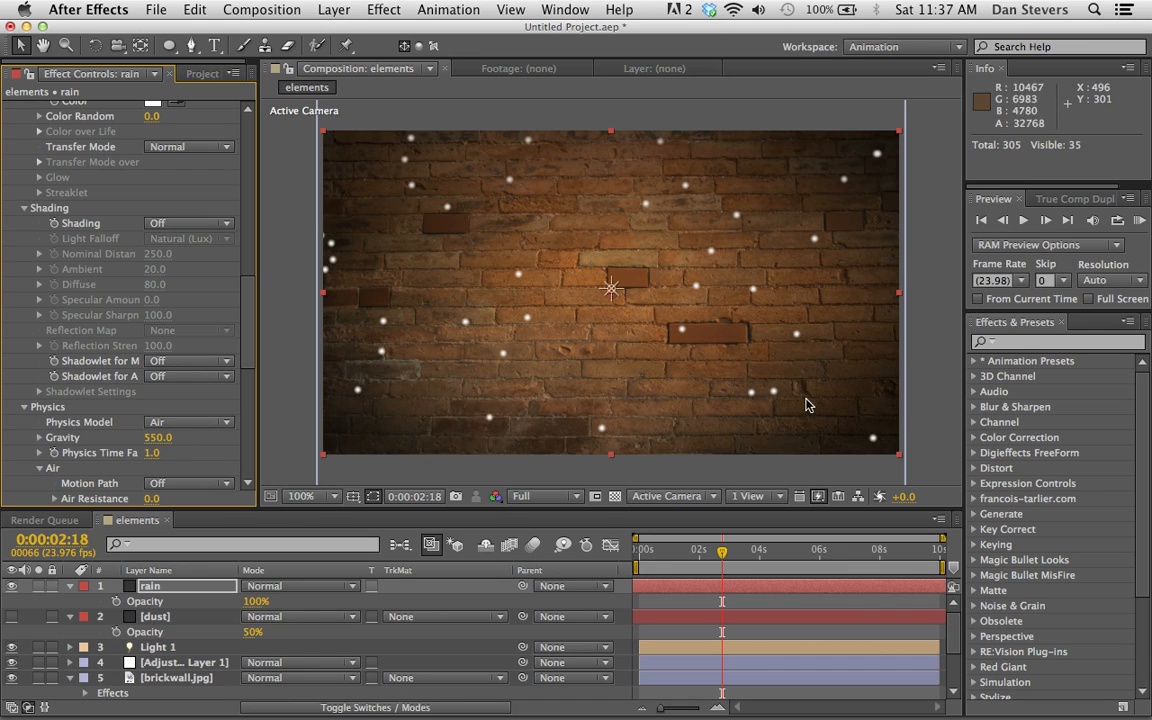
click(1137, 220)
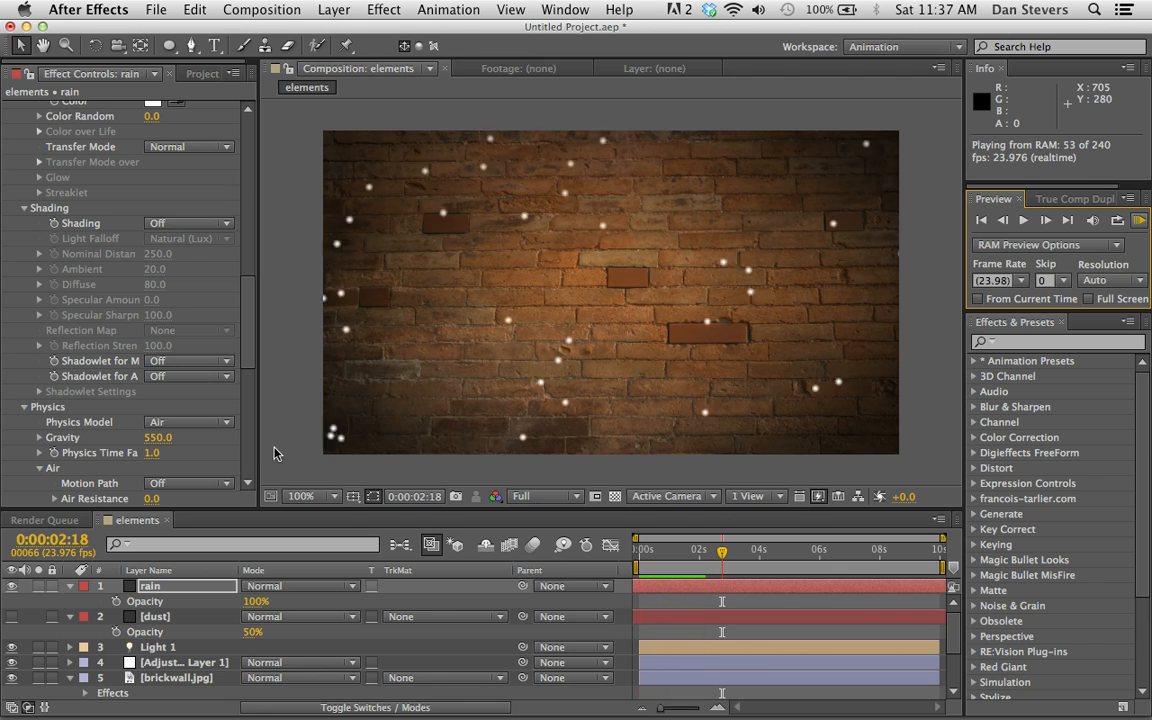
key(space)
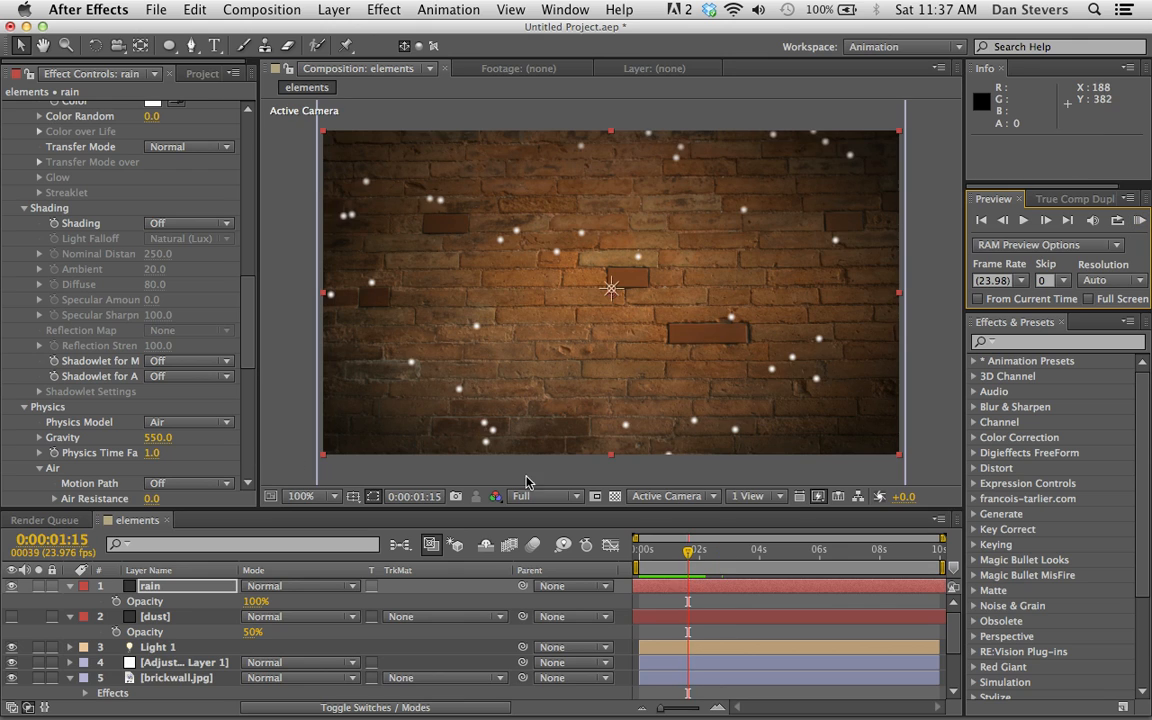
Step: At 0:00:01:03, set the rain's Particular rendering Motion Blur to On and preview the streaks
click(674, 560)
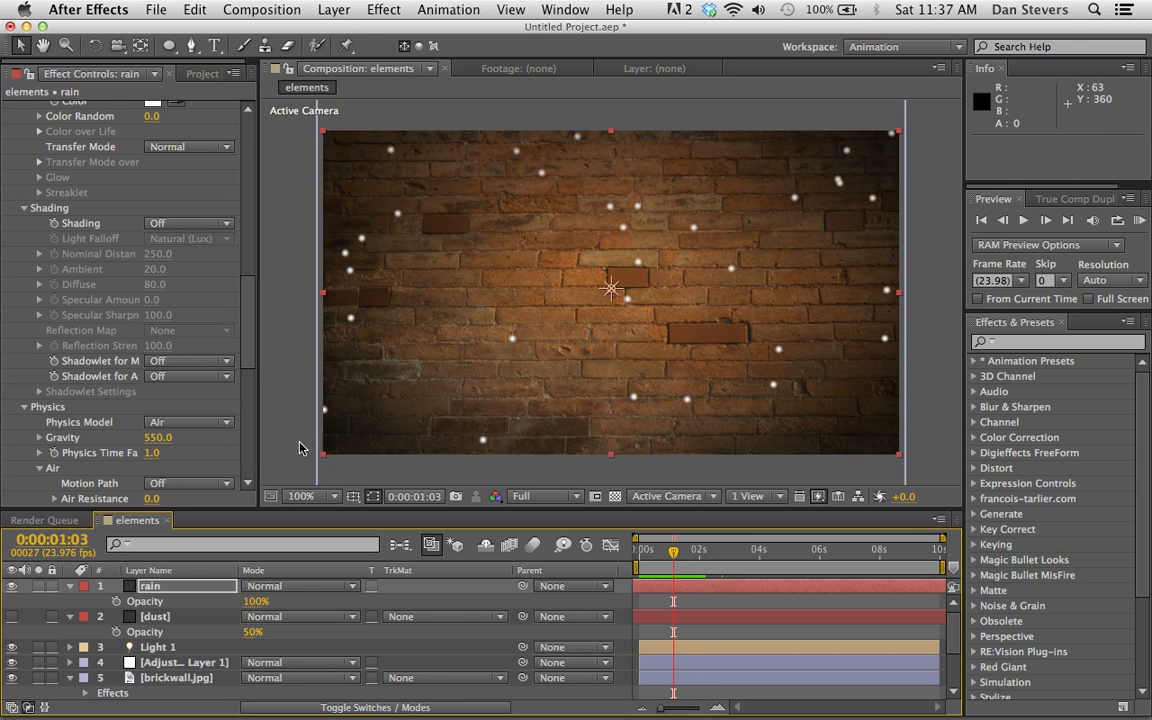
scroll(59, 380, down, 1)
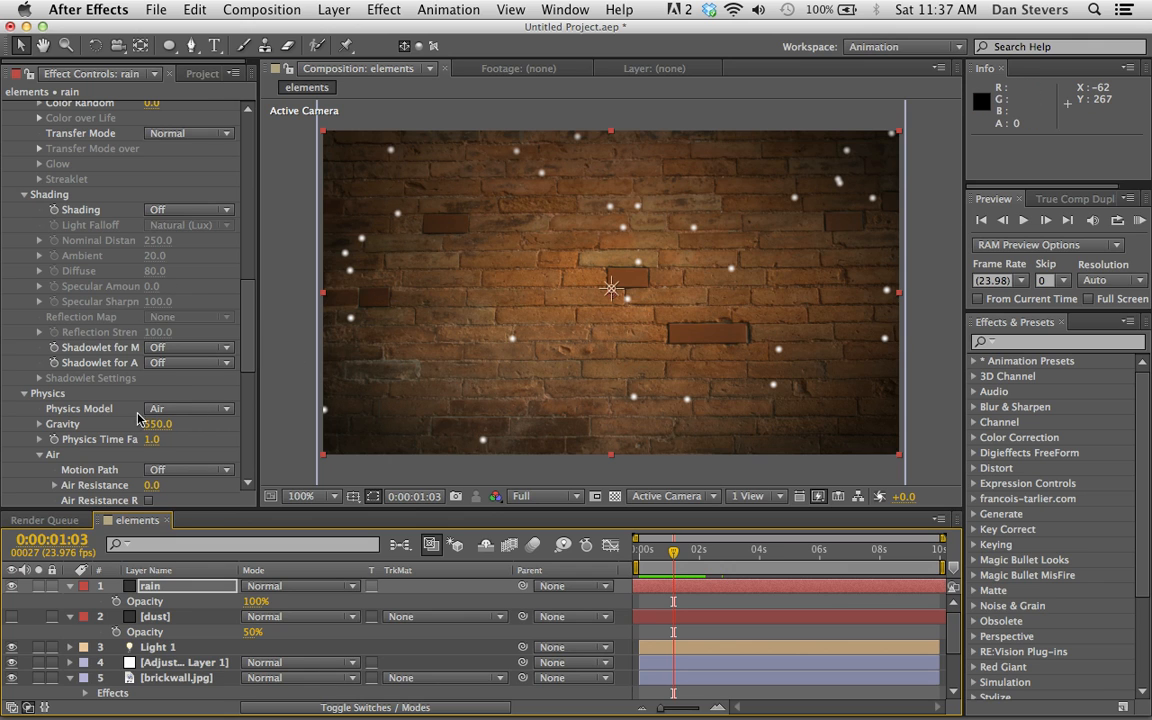
scroll(123, 371, down, 12)
scroll(120, 418, down, 15)
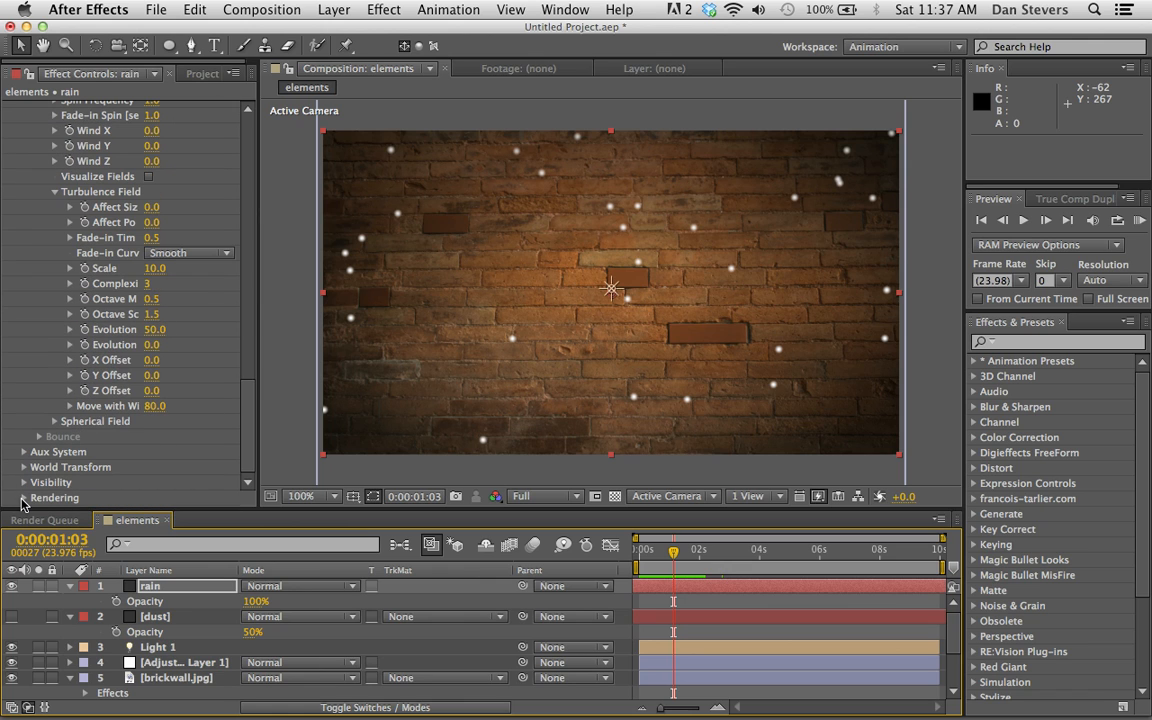
click(24, 498)
scroll(34, 472, down, 6)
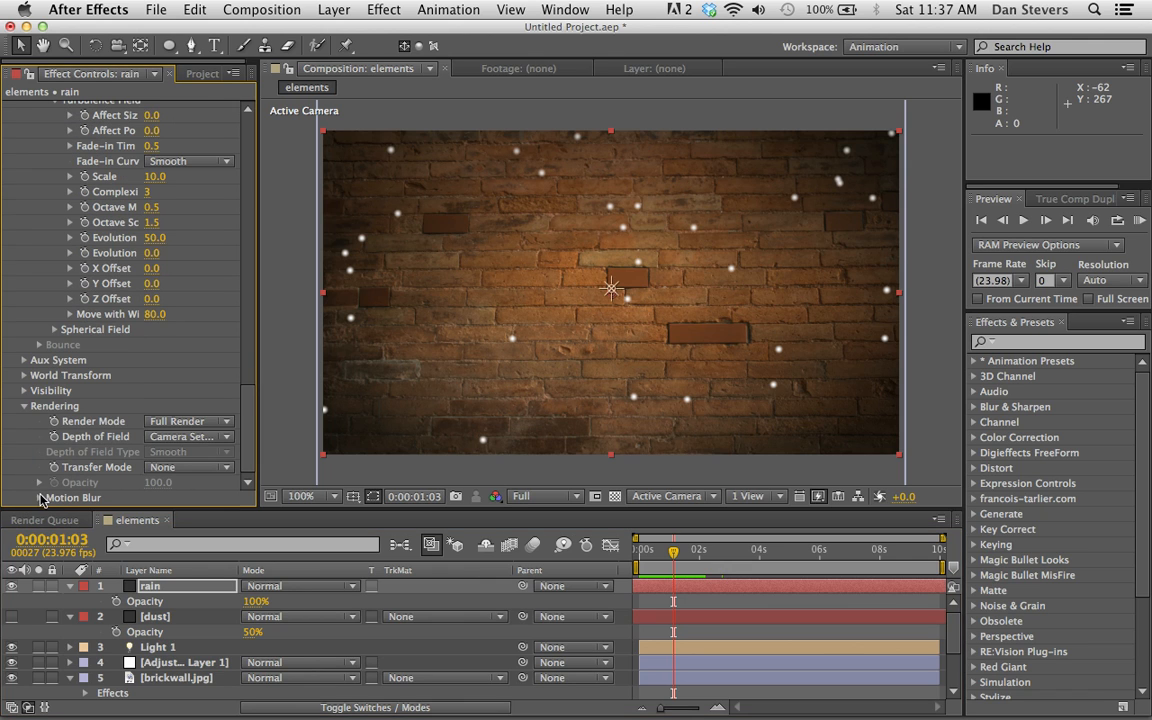
click(39, 498)
scroll(63, 456, down, 8)
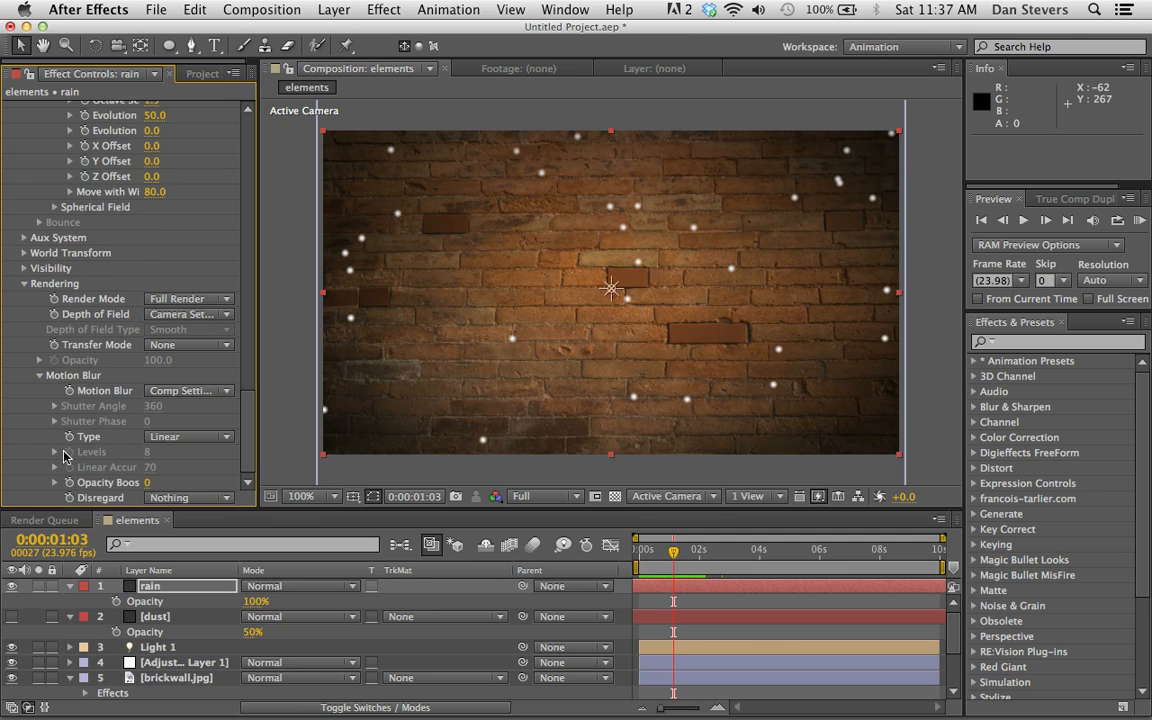
click(195, 393)
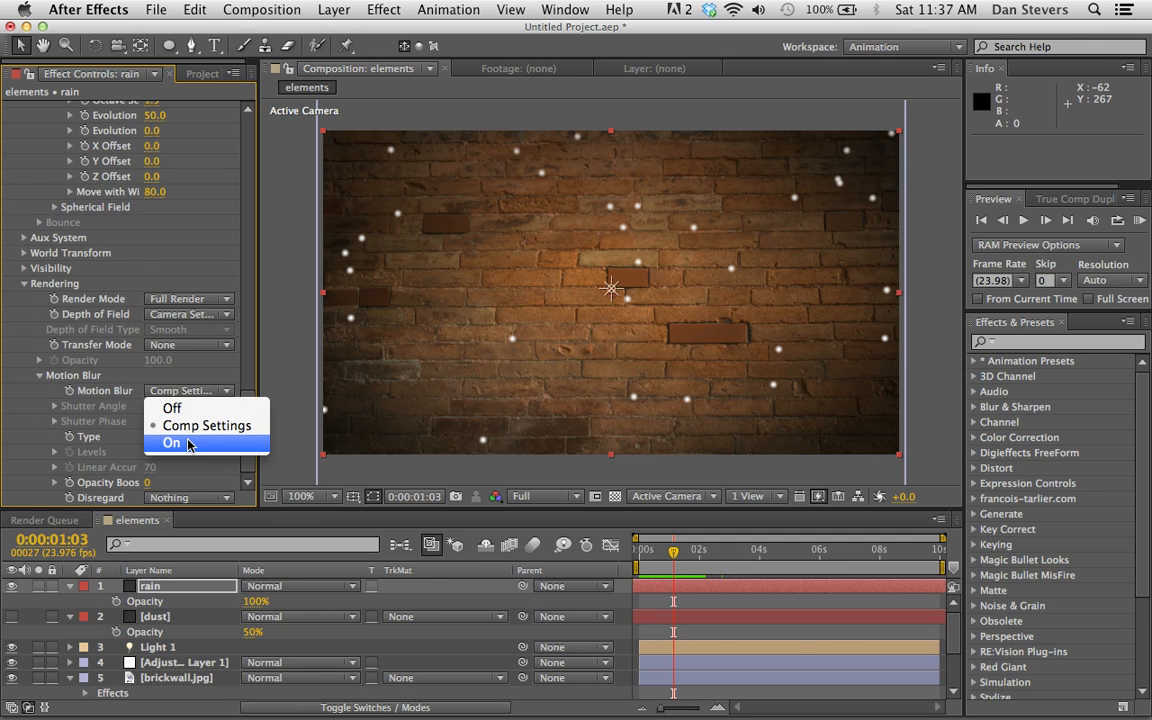
click(188, 443)
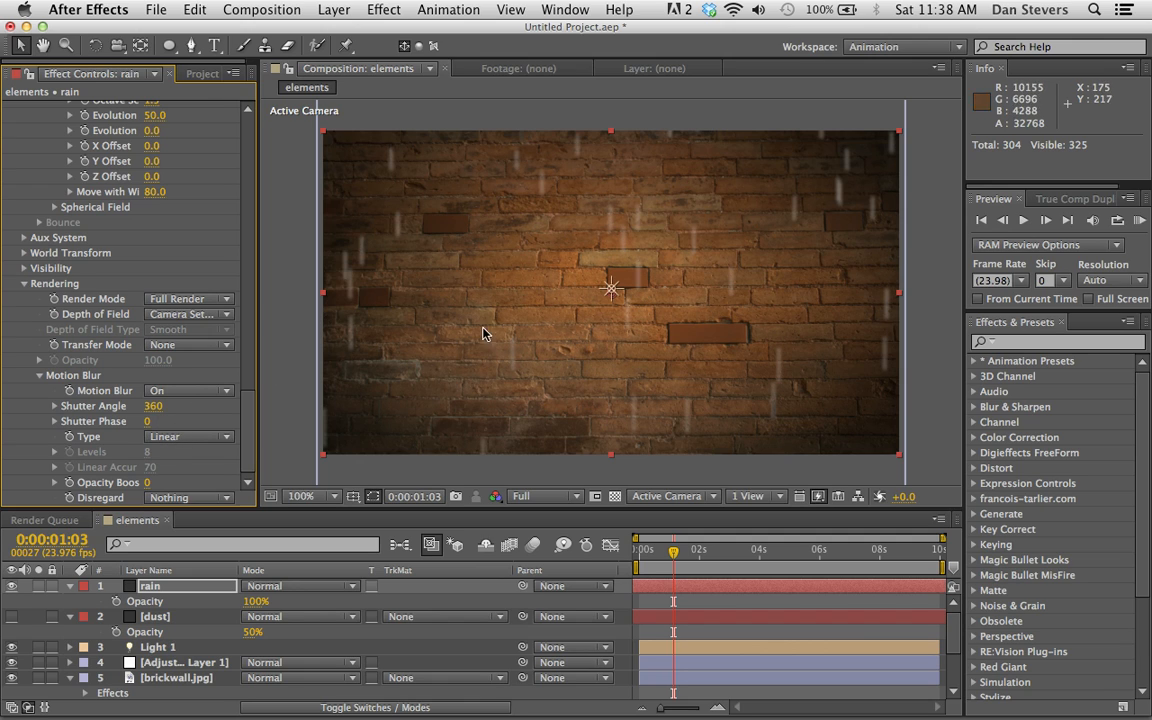
click(1141, 220)
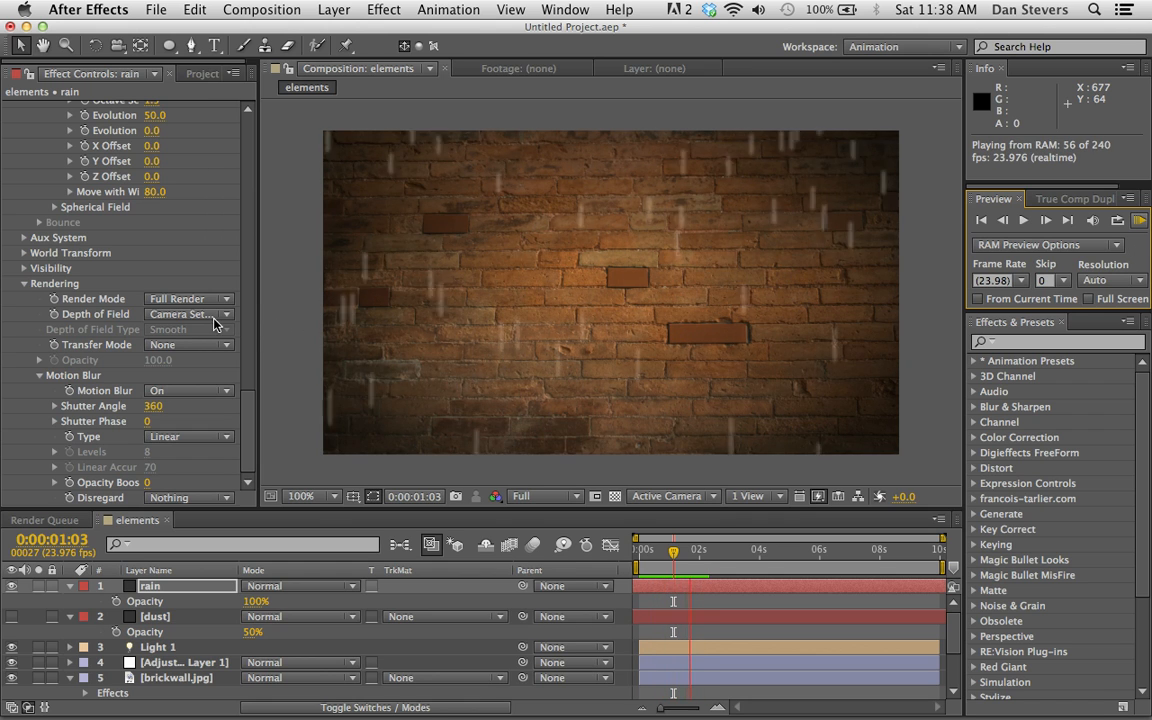
click(184, 301)
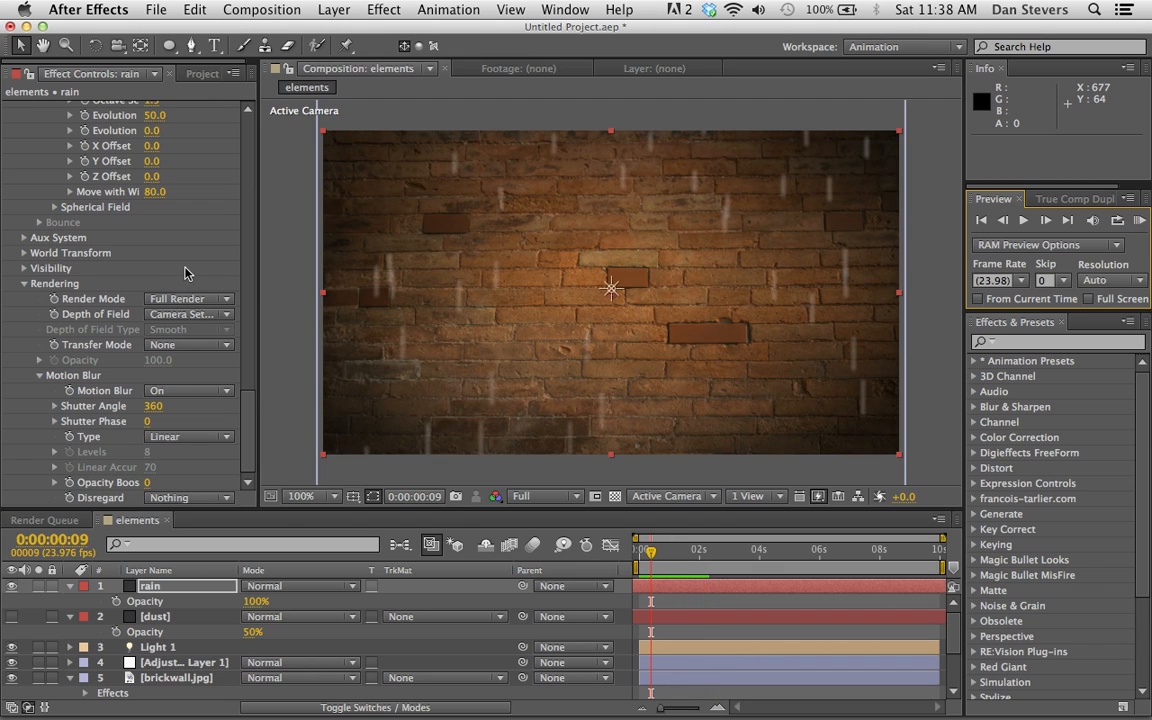
Step: Increase the rain emitter's Particles/sec to 500 and preview the animation
scroll(205, 350, up, 10)
scroll(240, 340, up, 15)
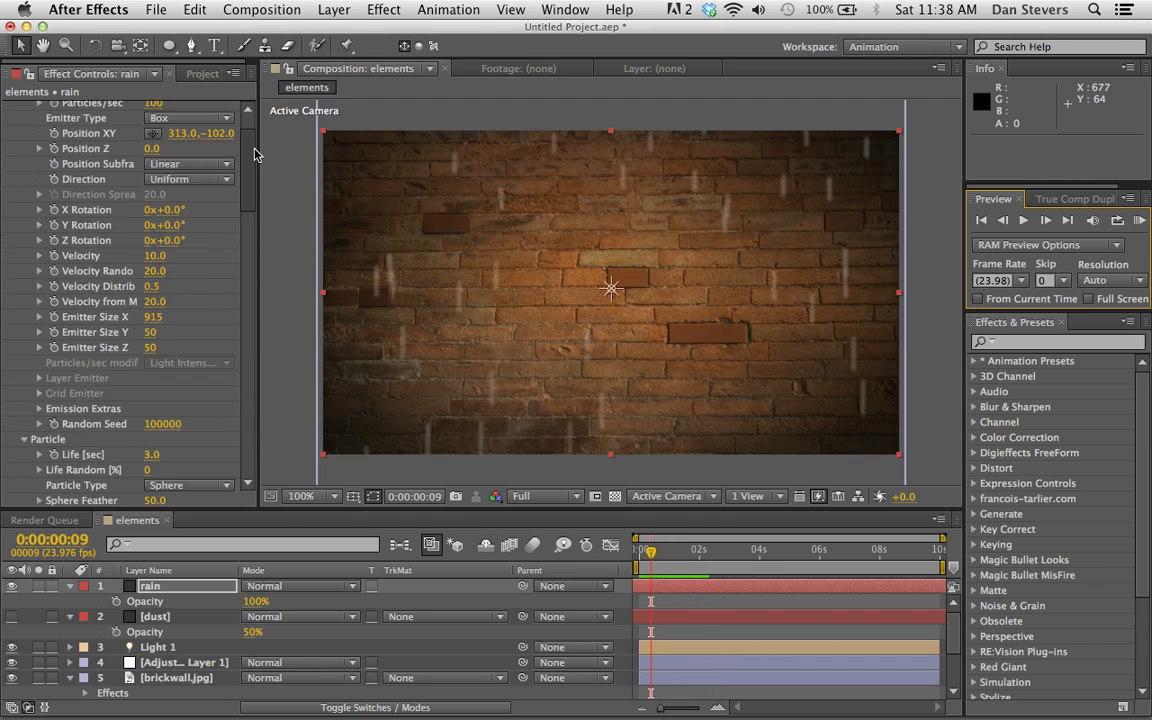
click(161, 155)
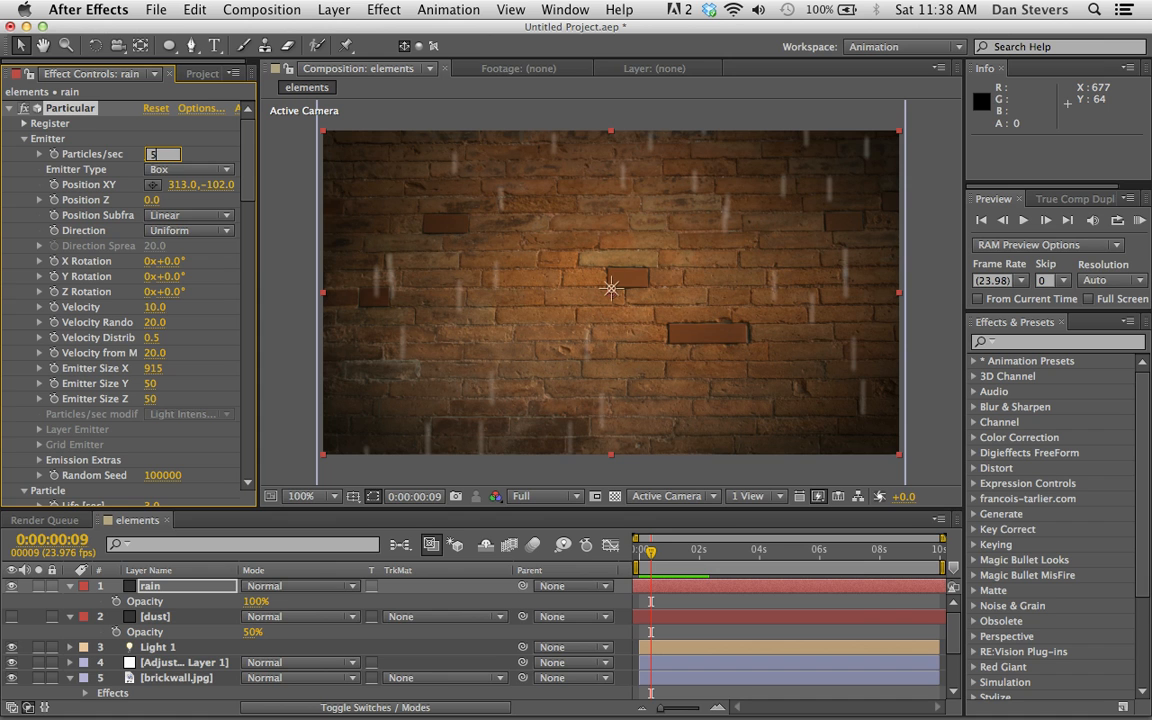
key(Return)
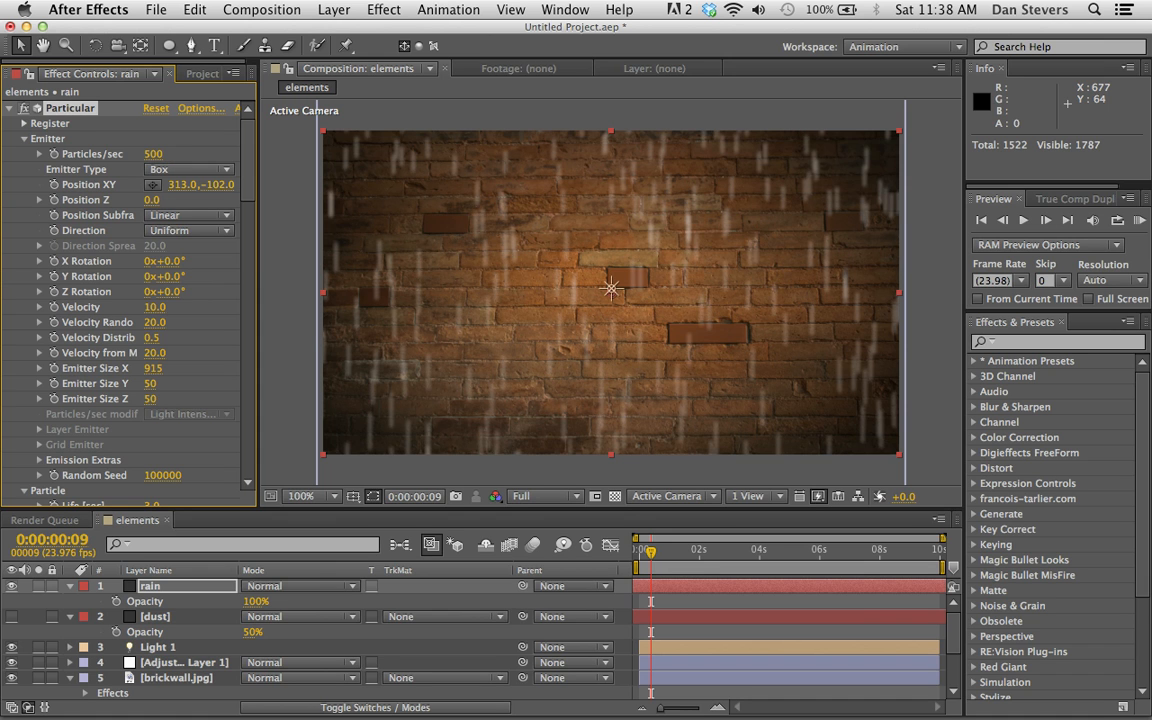
click(1140, 222)
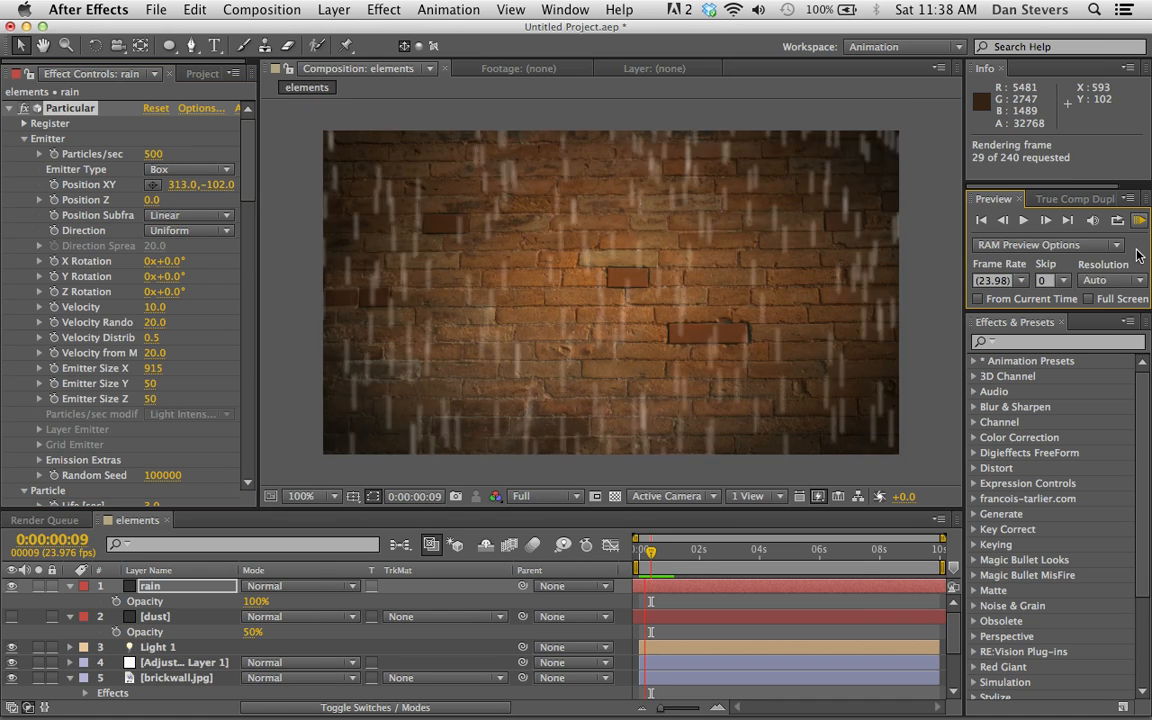
key(space)
key(space)
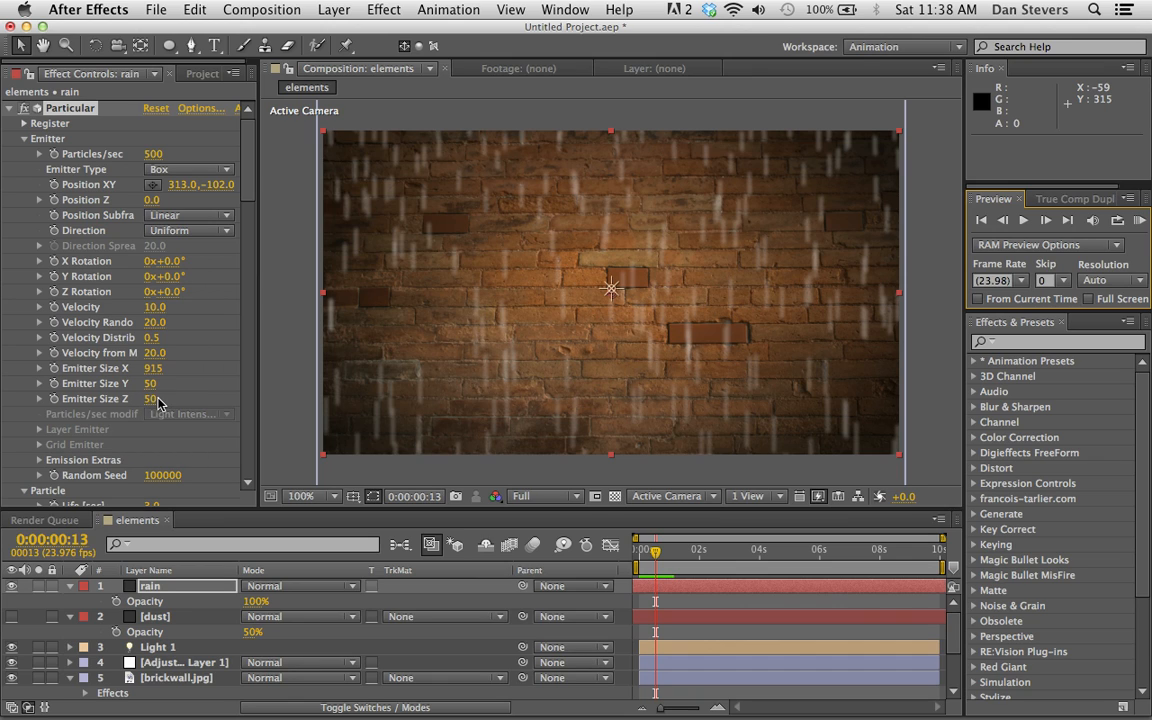
Step: Set the rain's Emitter Size Z to 400 to spread the drops in depth, and preview the animation
click(152, 400)
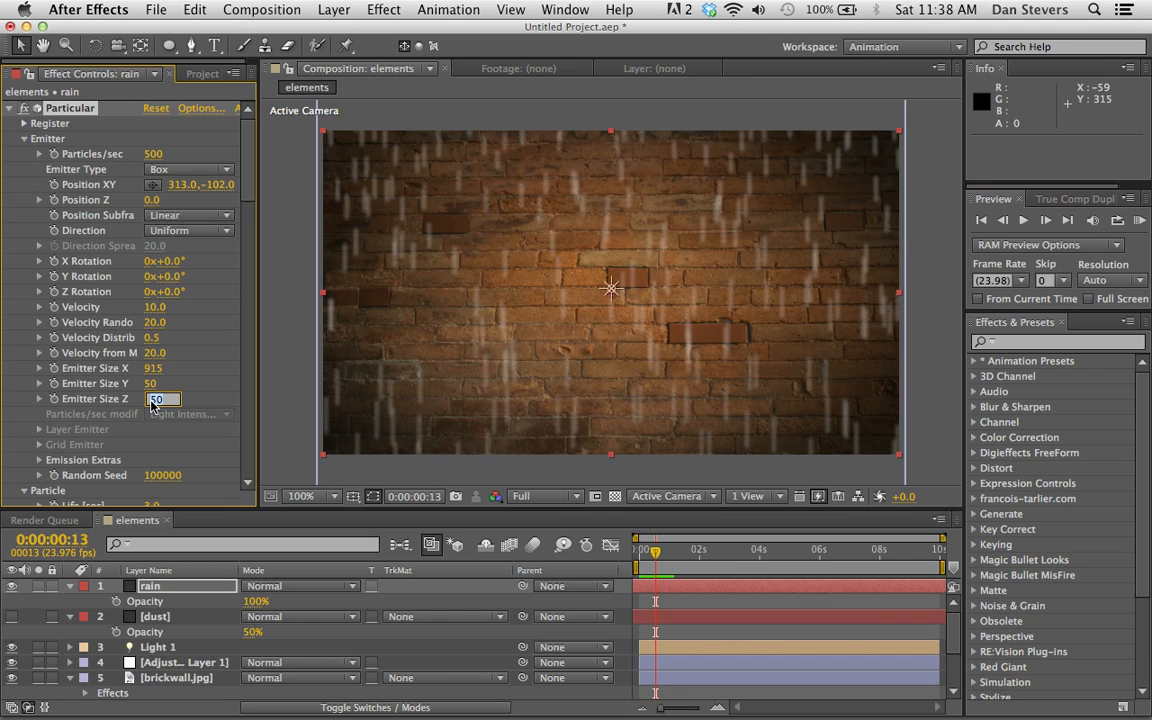
text(400)
key(Return)
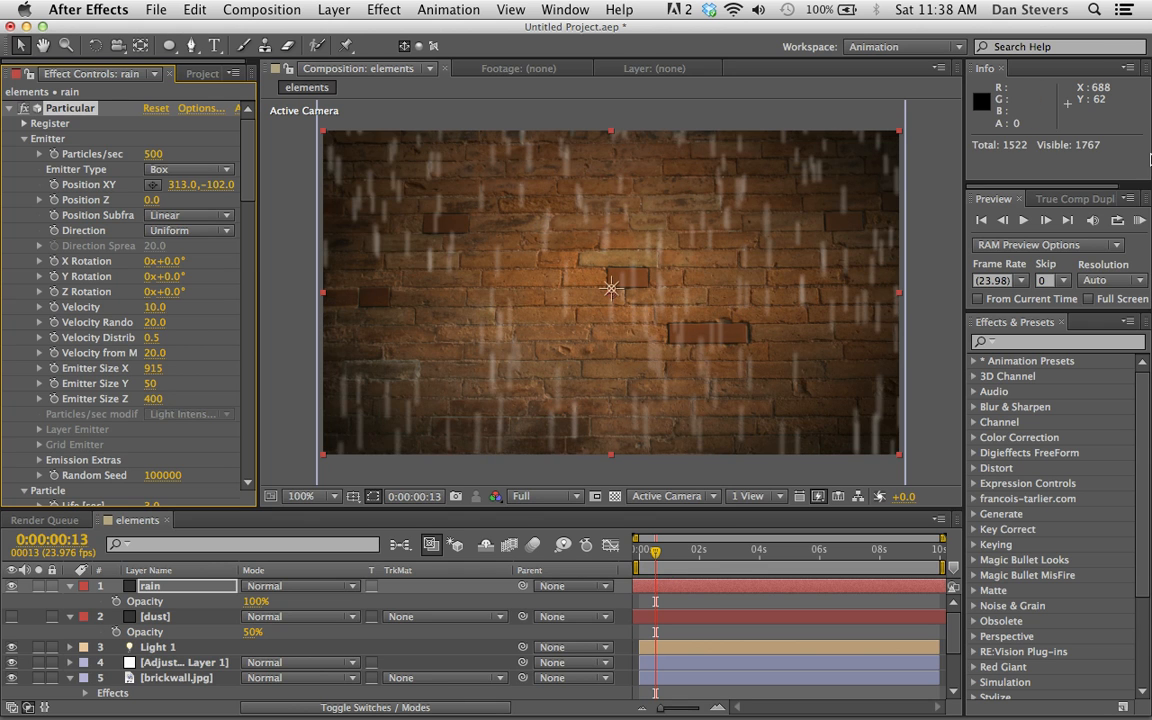
click(1139, 221)
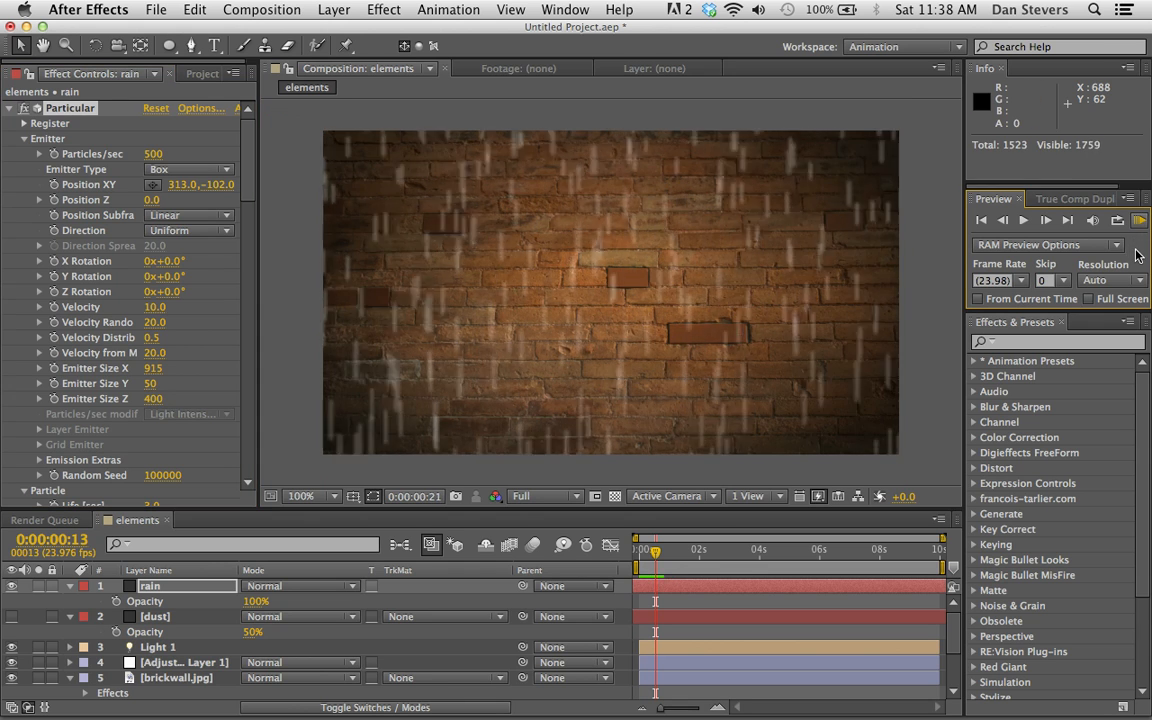
Step: Set the rain's Particular particle Size to 3 and preview the thinner streaks
key(space)
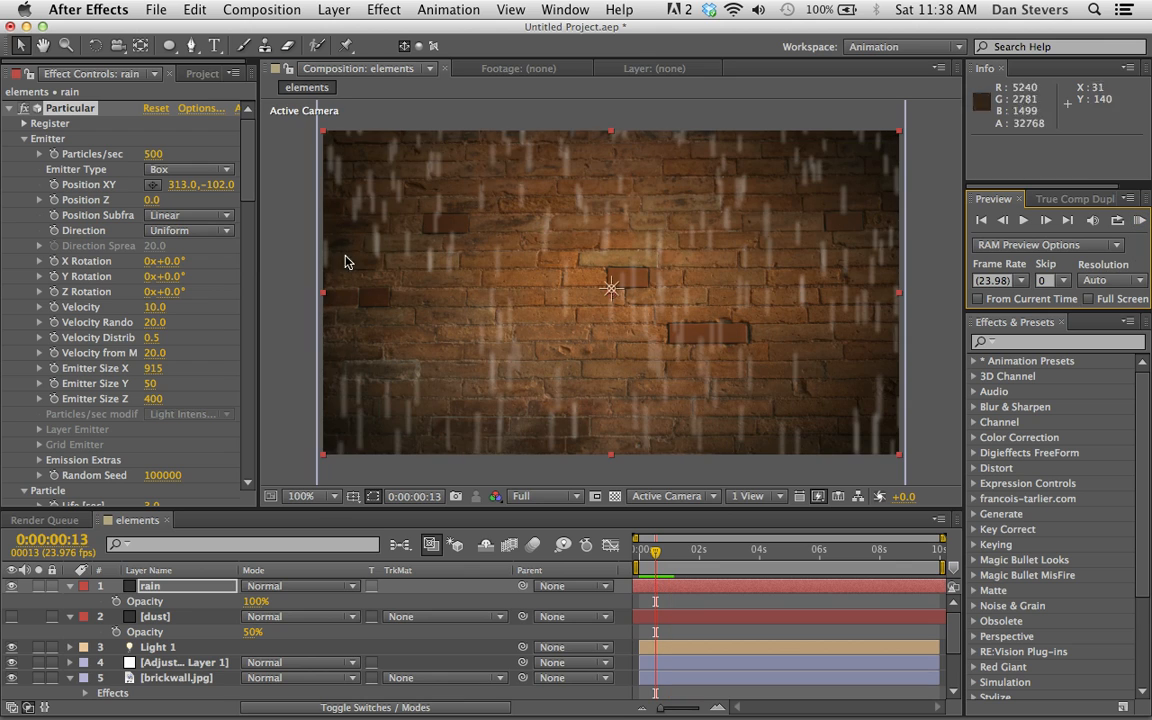
scroll(133, 312, down, 6)
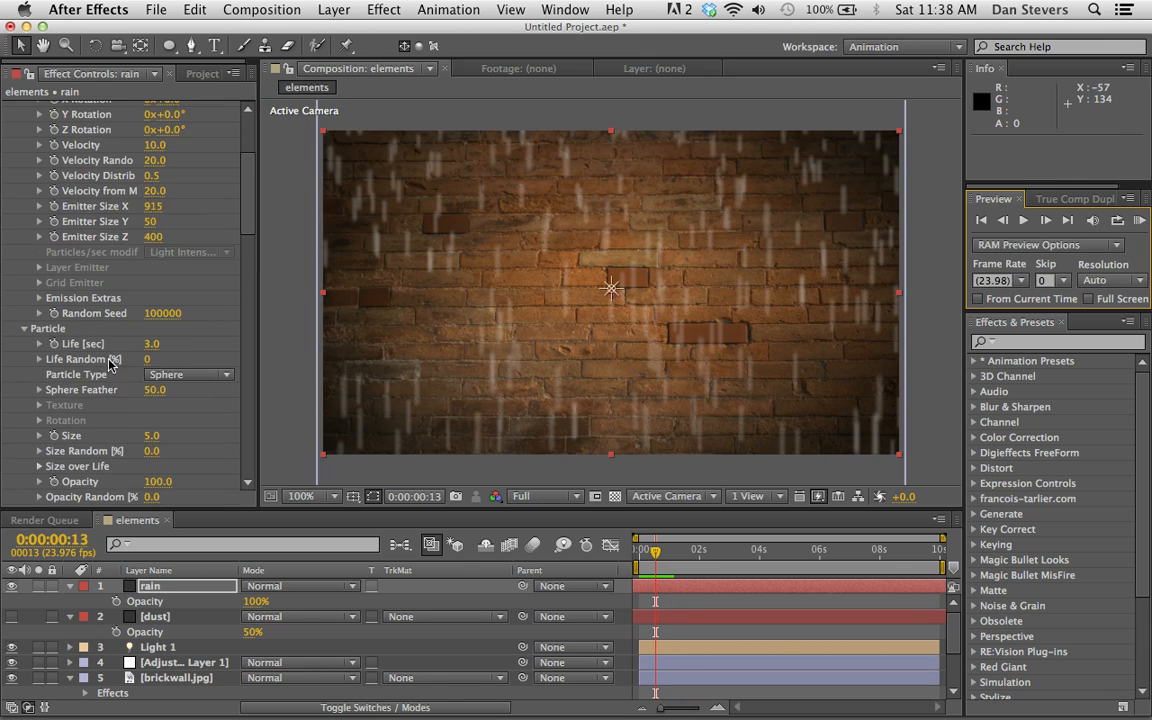
click(150, 356)
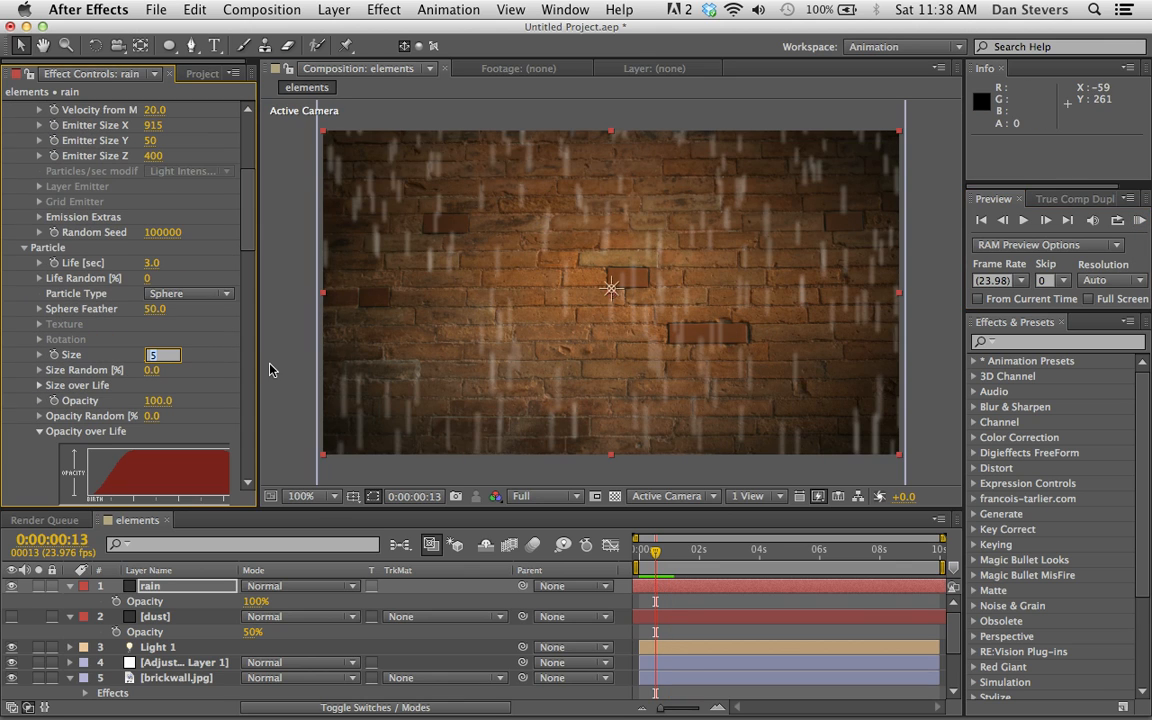
text(3)
key(Return)
click(1141, 221)
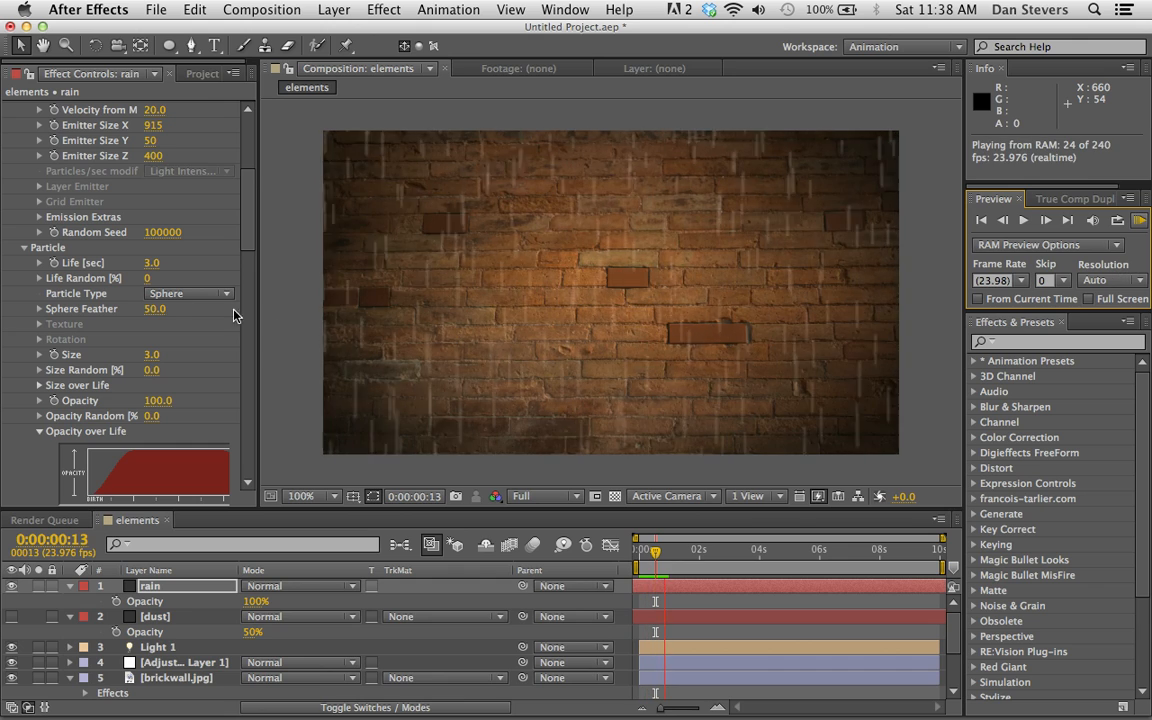
Step: Set the rain's Particular Shading to On so the scene light affects the drops, and preview the animation
scroll(73, 375, down, 5)
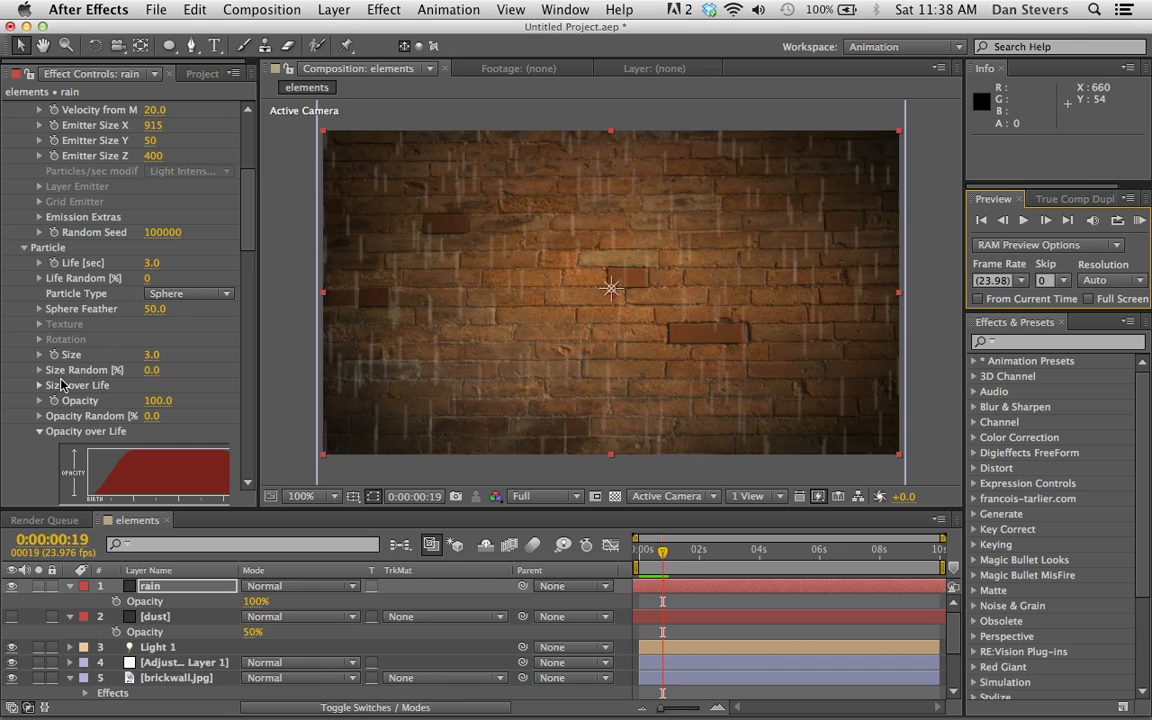
click(145, 440)
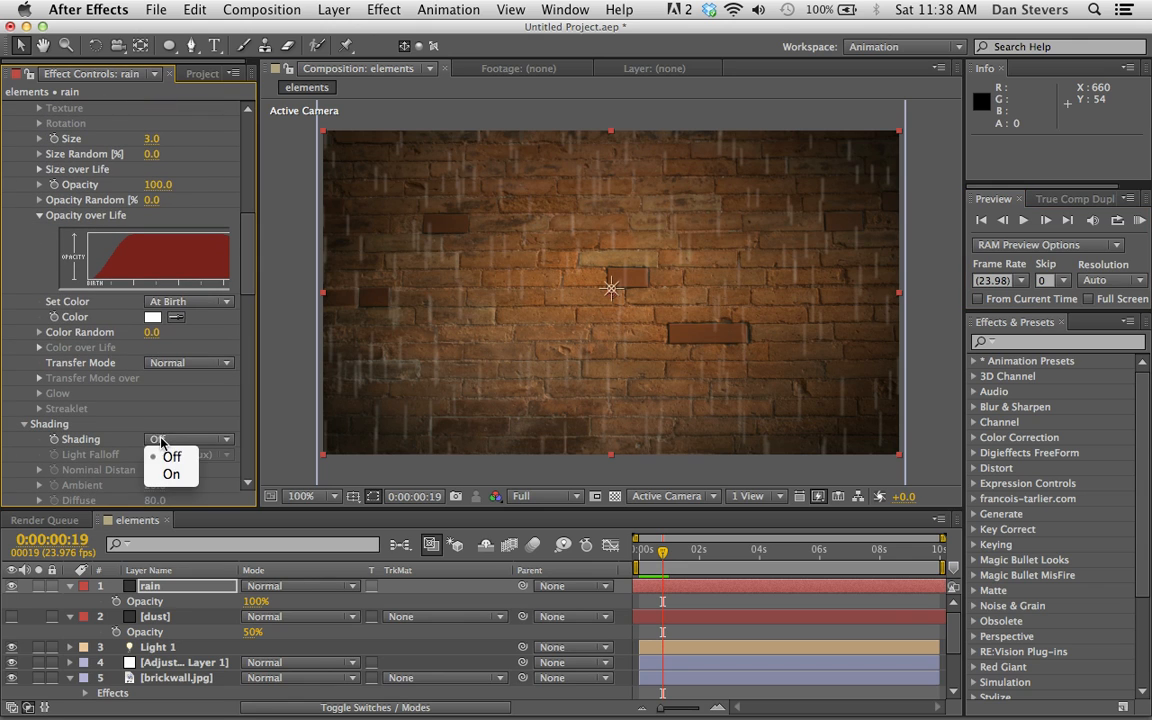
click(172, 476)
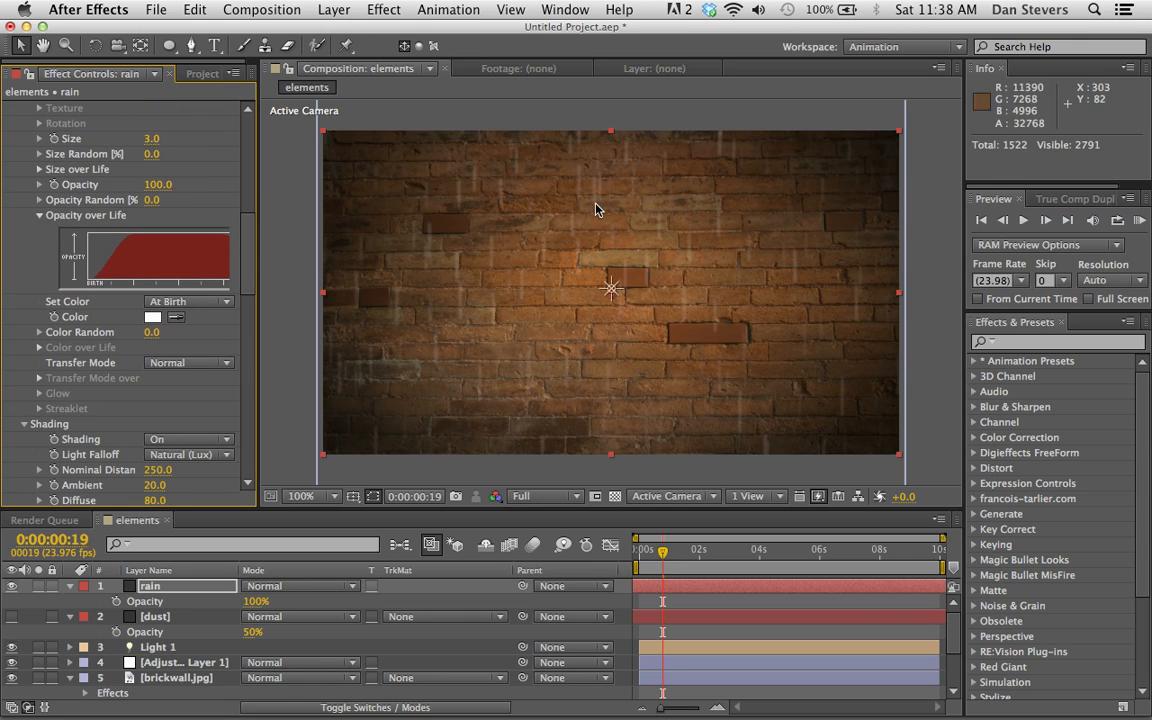
click(1142, 220)
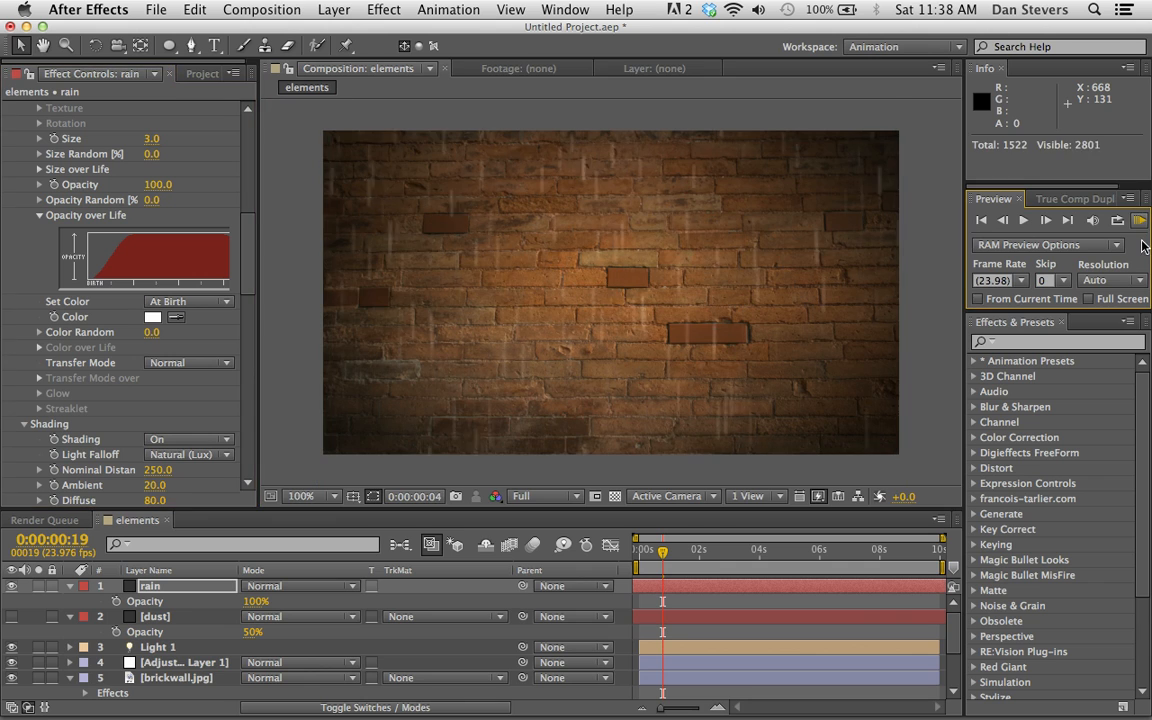
key(space)
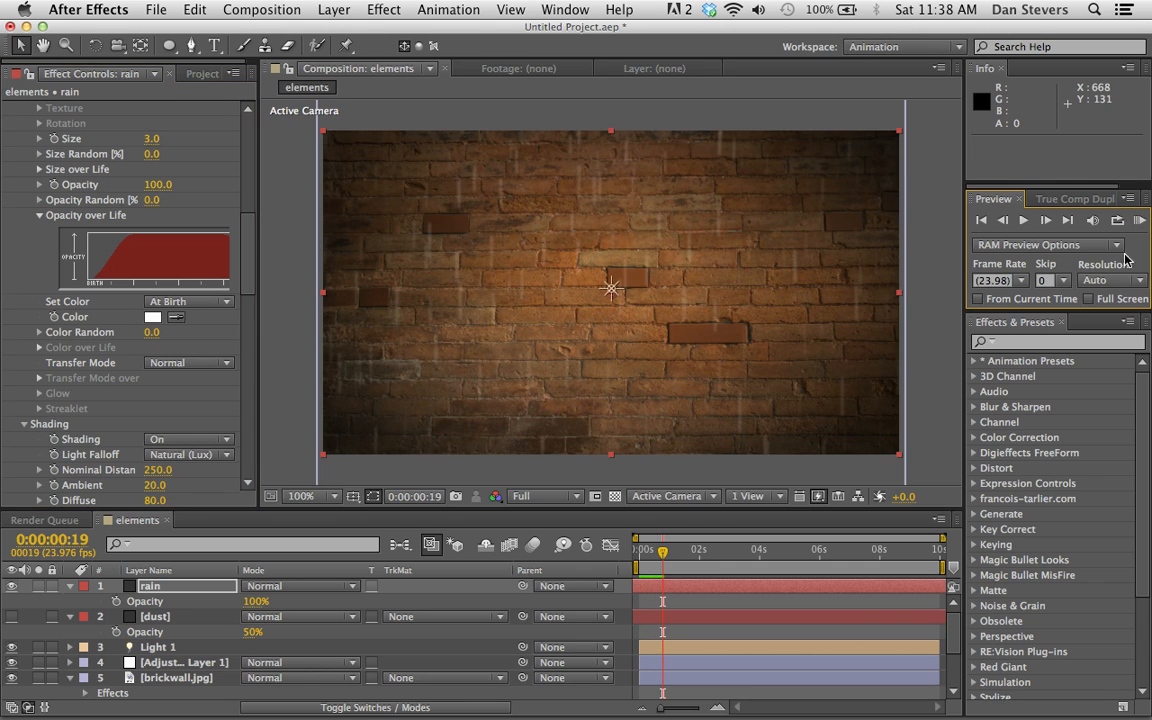
Step: In the brickwall.jpg layer's Curves effect, raise the midtones of the Blue channel
click(68, 588)
scroll(76, 600, down, 3)
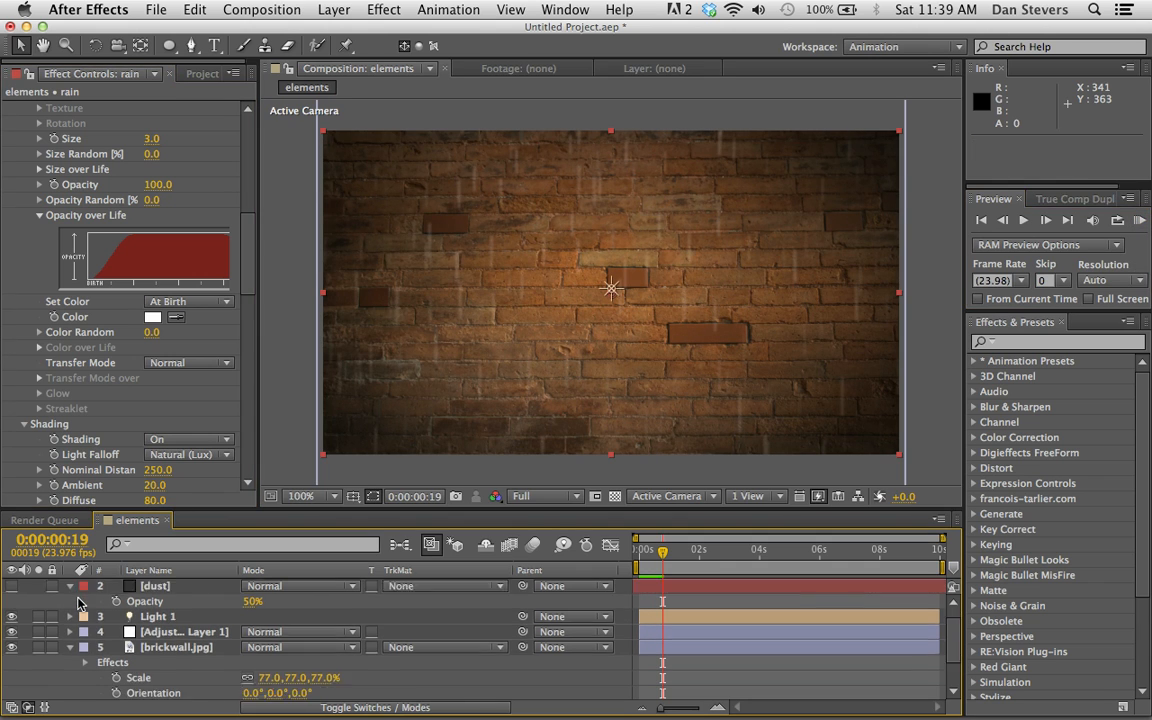
click(168, 616)
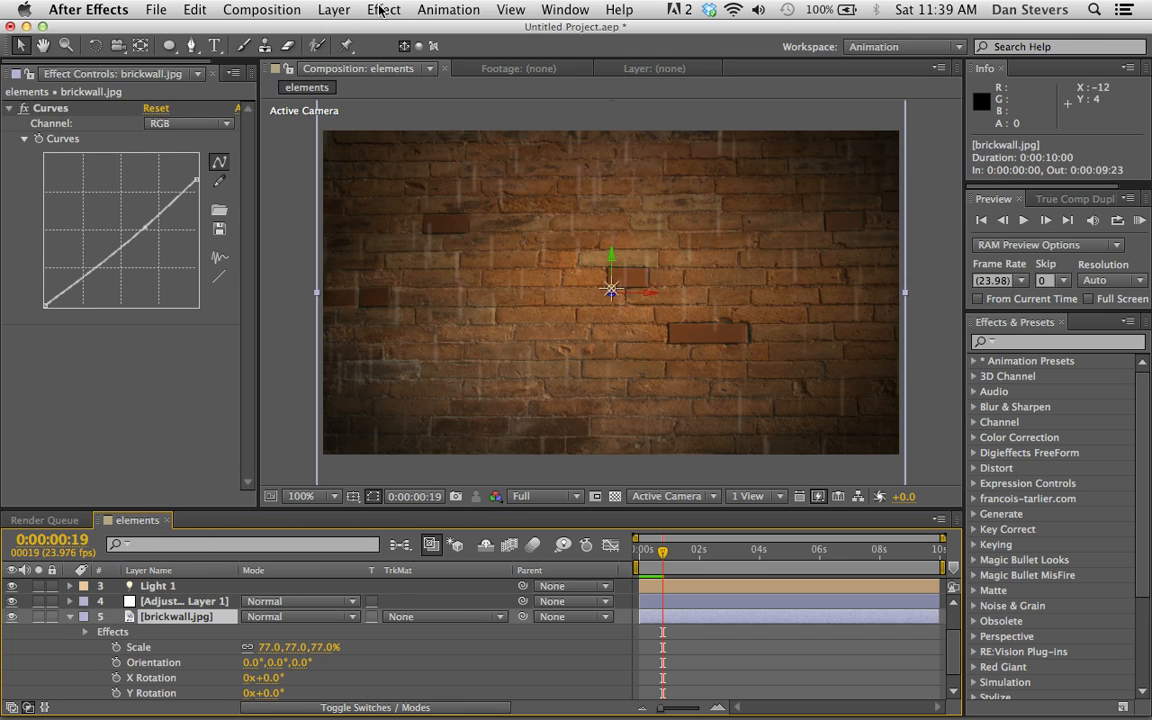
click(162, 125)
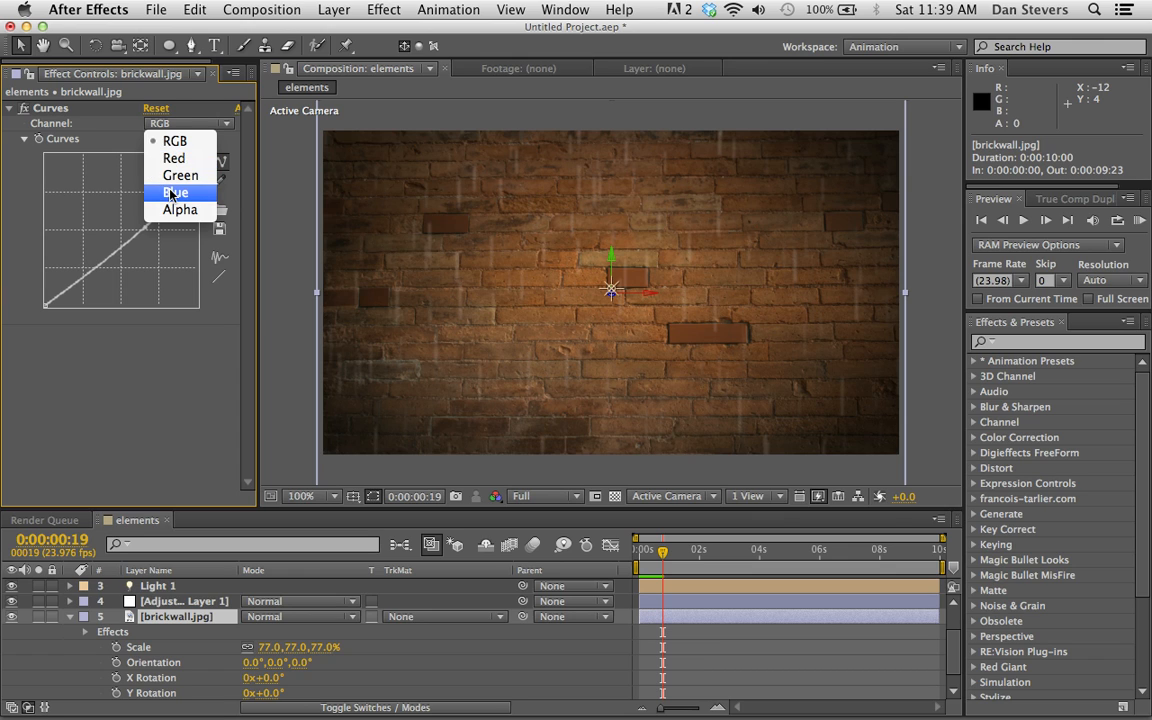
click(172, 193)
drag(120, 229, 115, 216)
Step: Lower the midtones of the Red channel in the brick wall's Curves effect and preview the cooler look
click(160, 123)
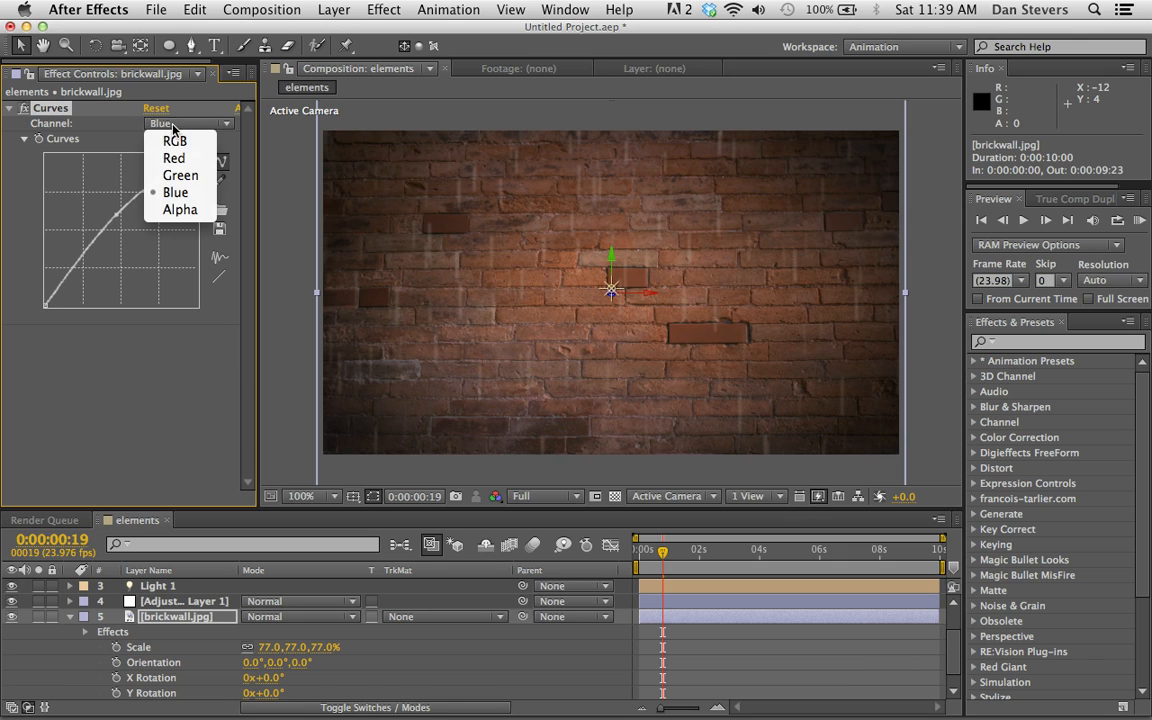
click(167, 150)
drag(131, 225, 128, 242)
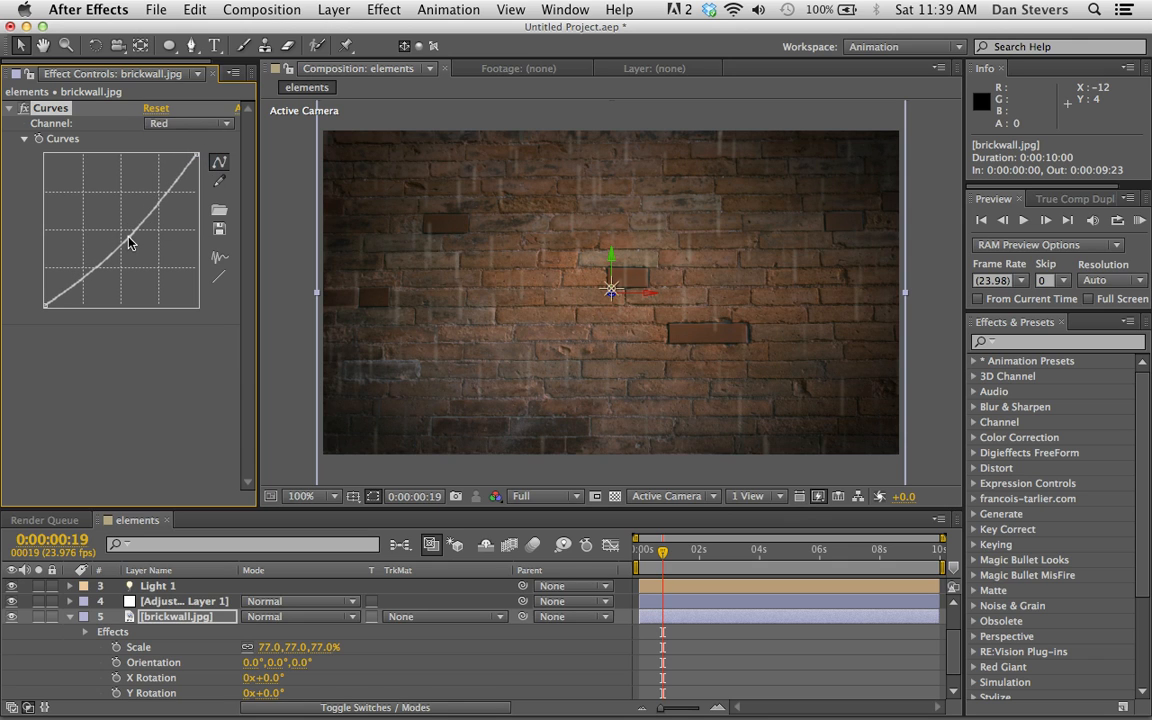
click(1140, 219)
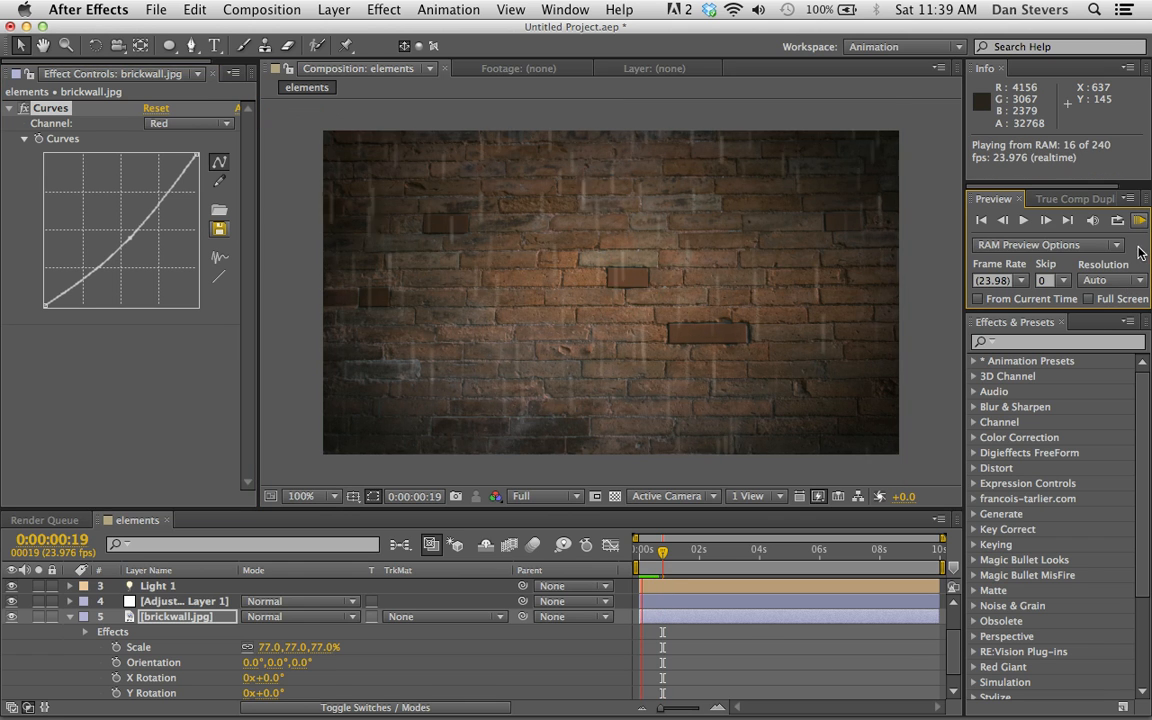
key(space)
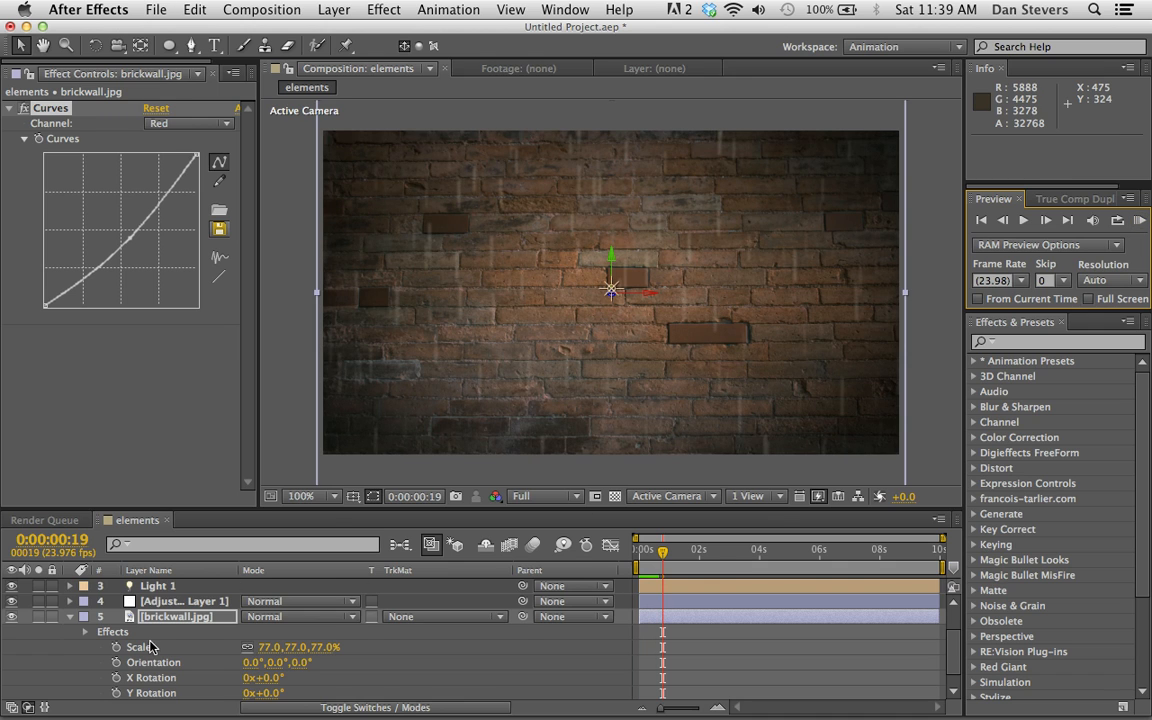
Step: Set the Size Random of the rain layer's particles to 30% and preview the animation
scroll(150, 647, up, 3)
click(158, 587)
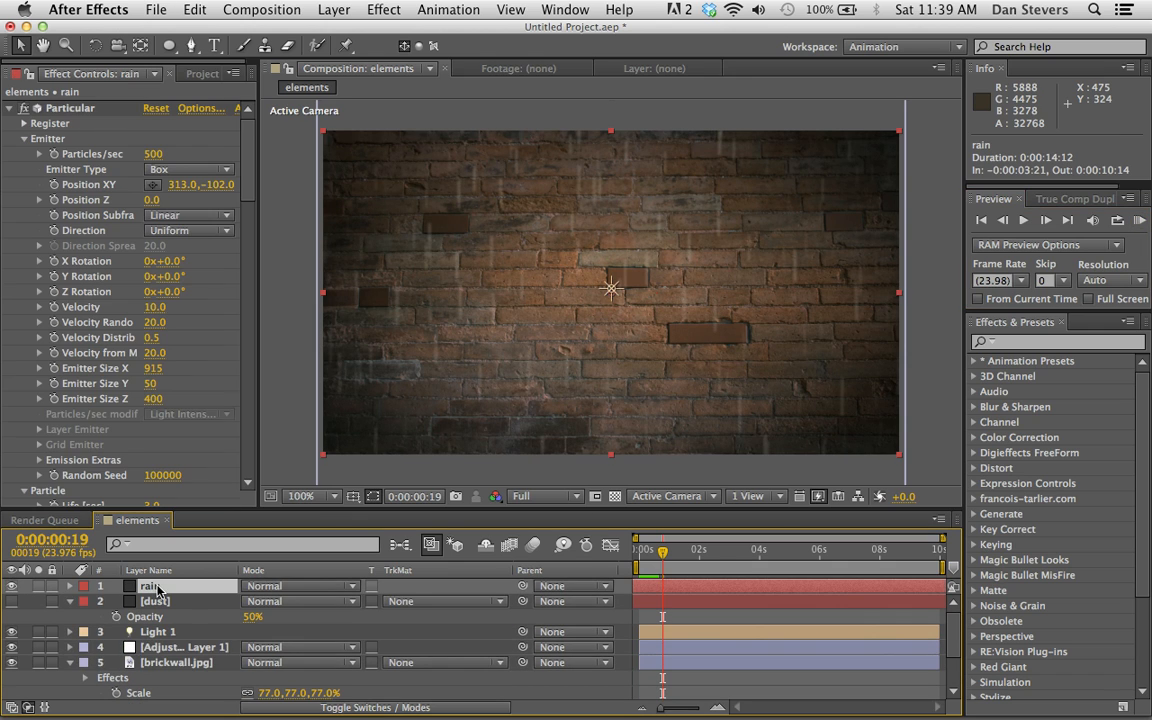
scroll(108, 298, down, 7)
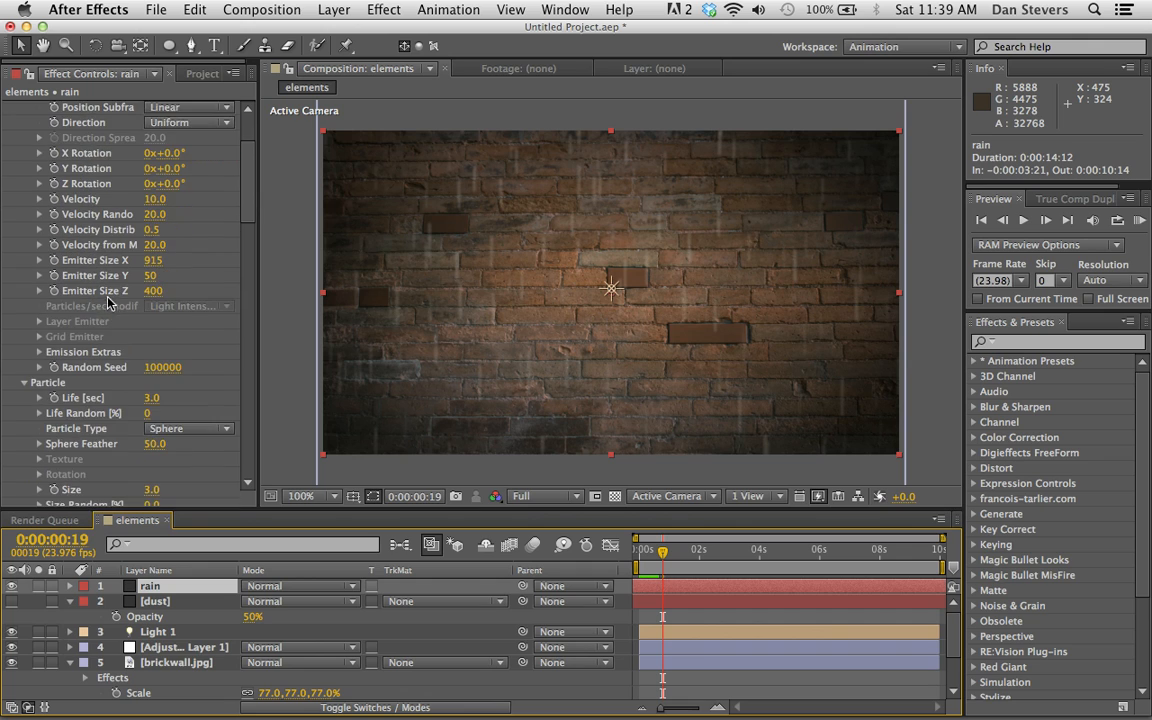
scroll(150, 425, down, 1)
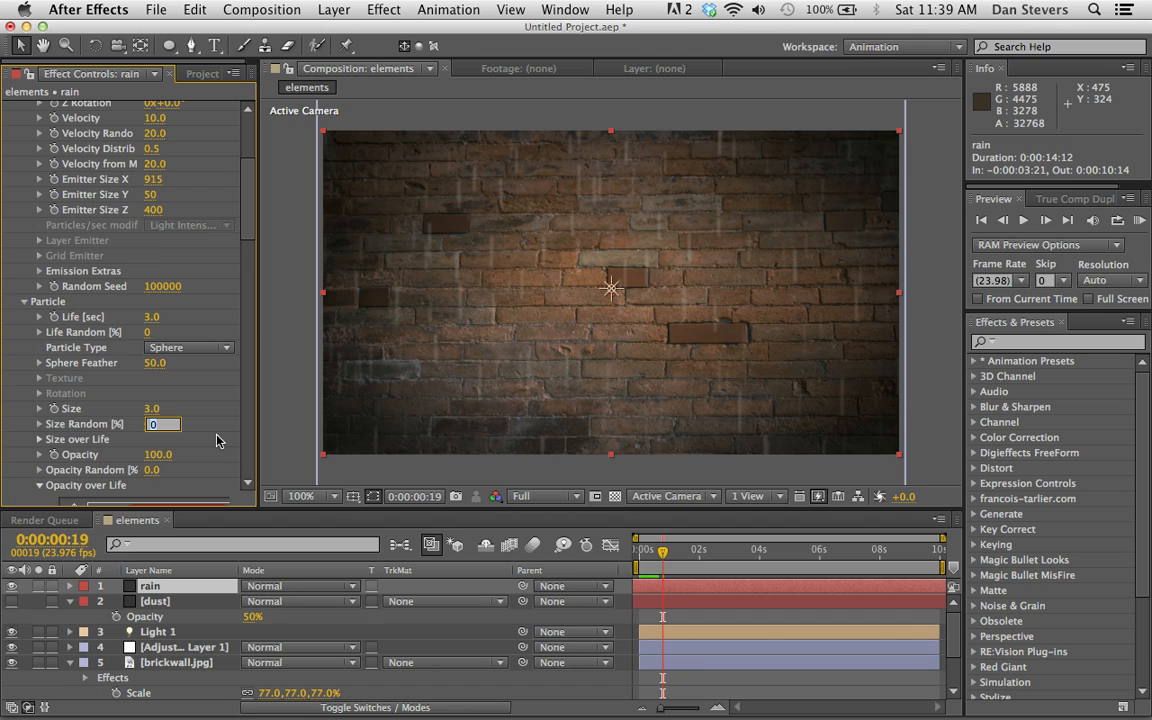
text(40)
key(Return)
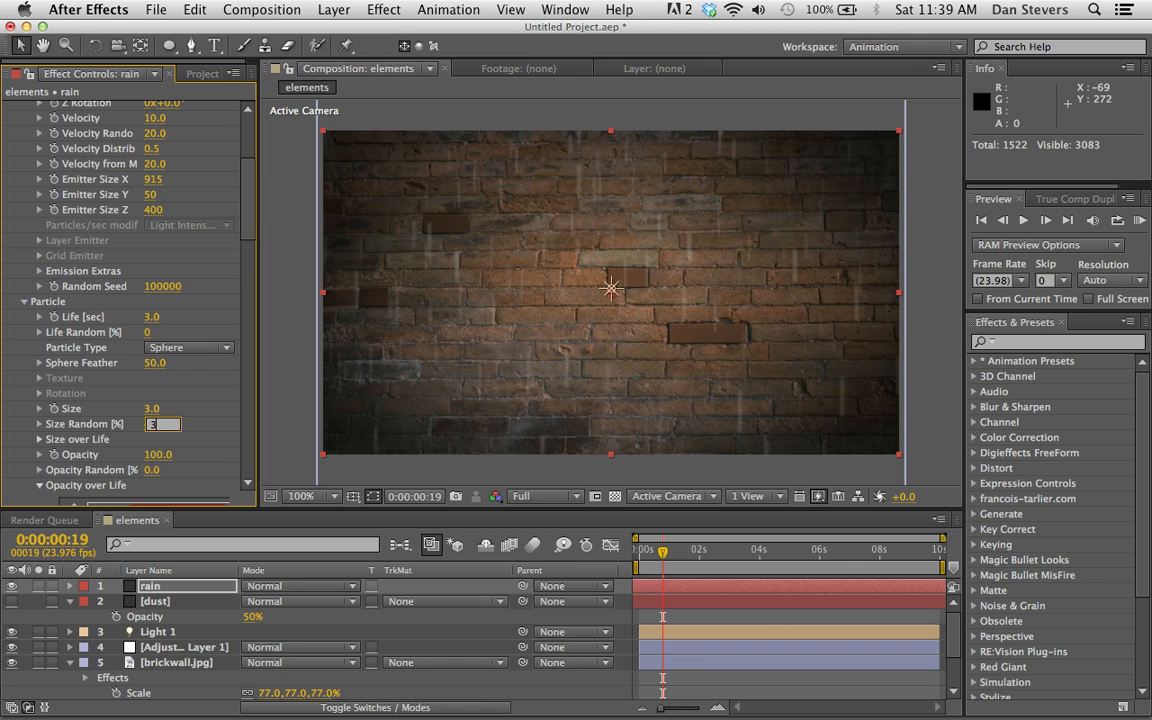
click(1139, 220)
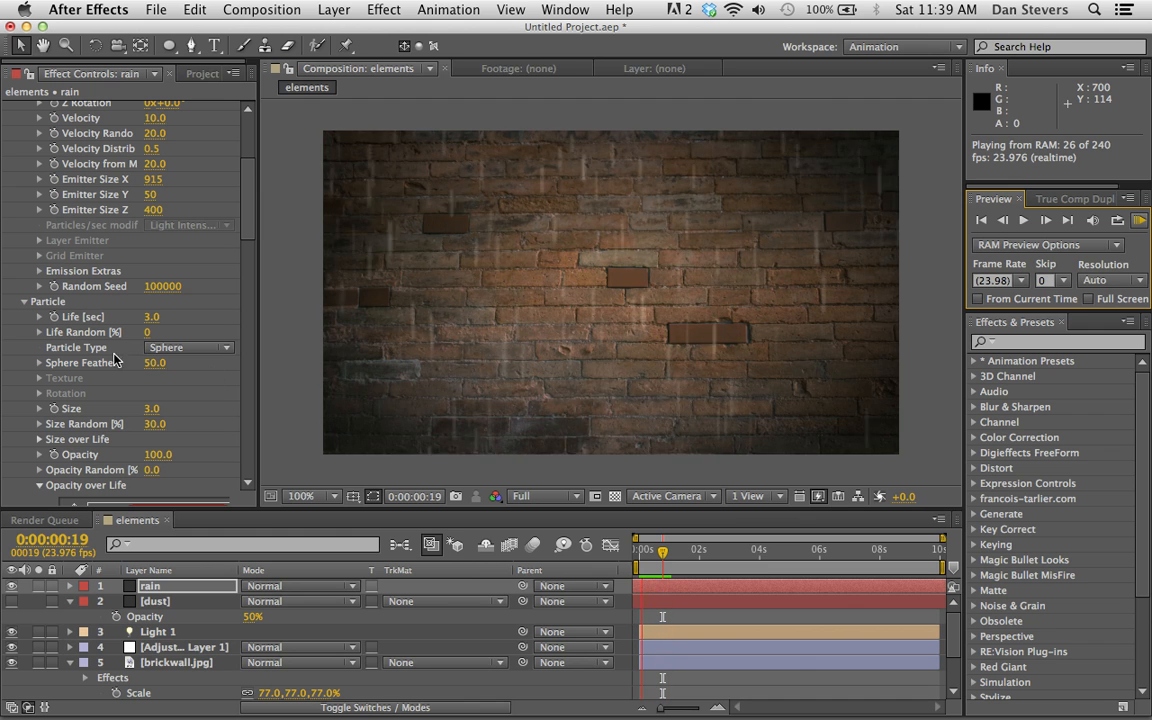
Step: Change the rain's particle color to the pale blue BBCEE9 and preview the animation
click(145, 580)
scroll(104, 390, down, 5)
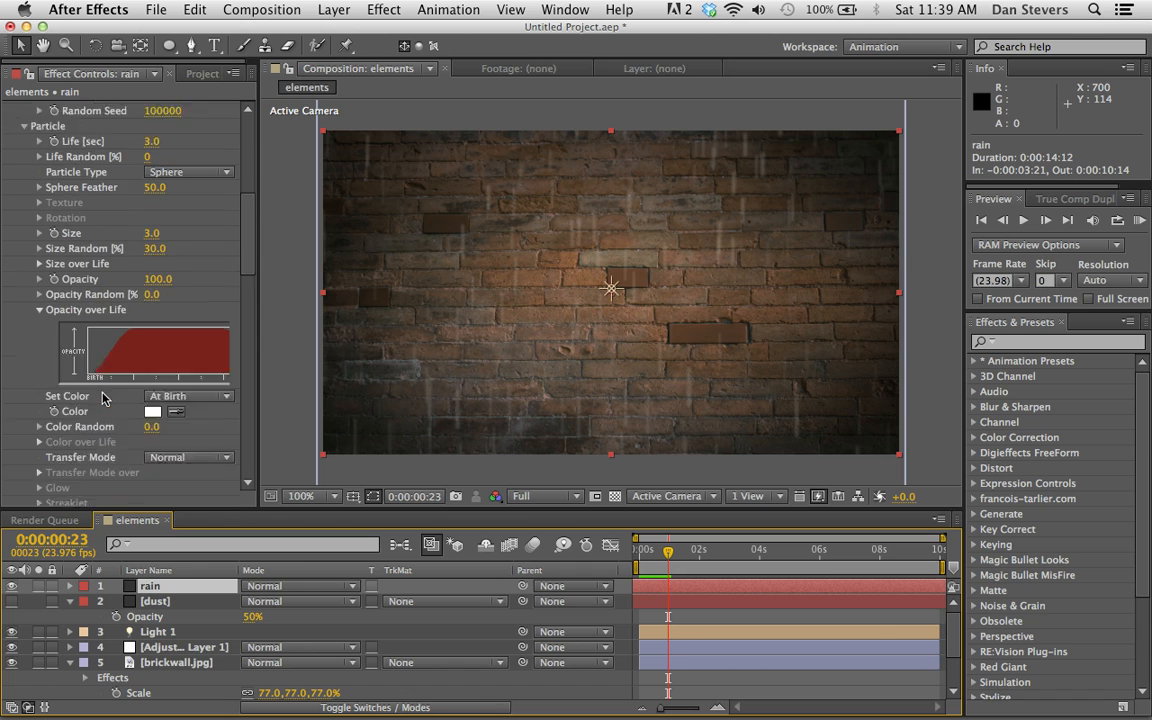
click(152, 372)
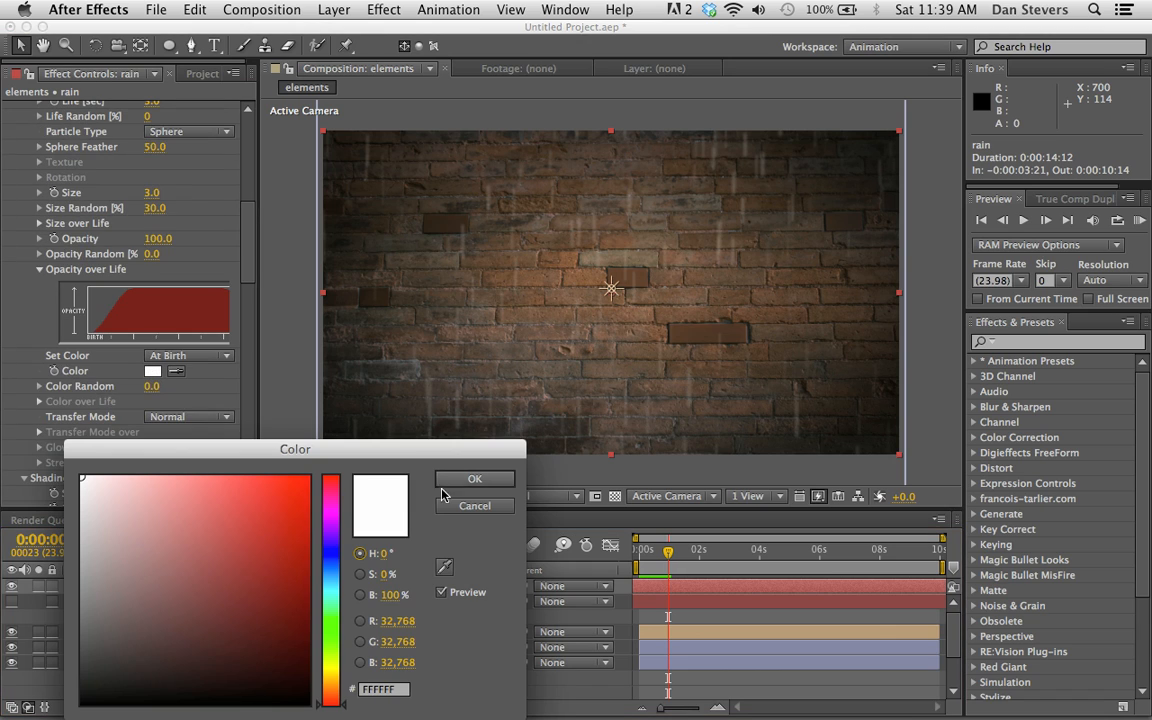
drag(329, 590, 333, 572)
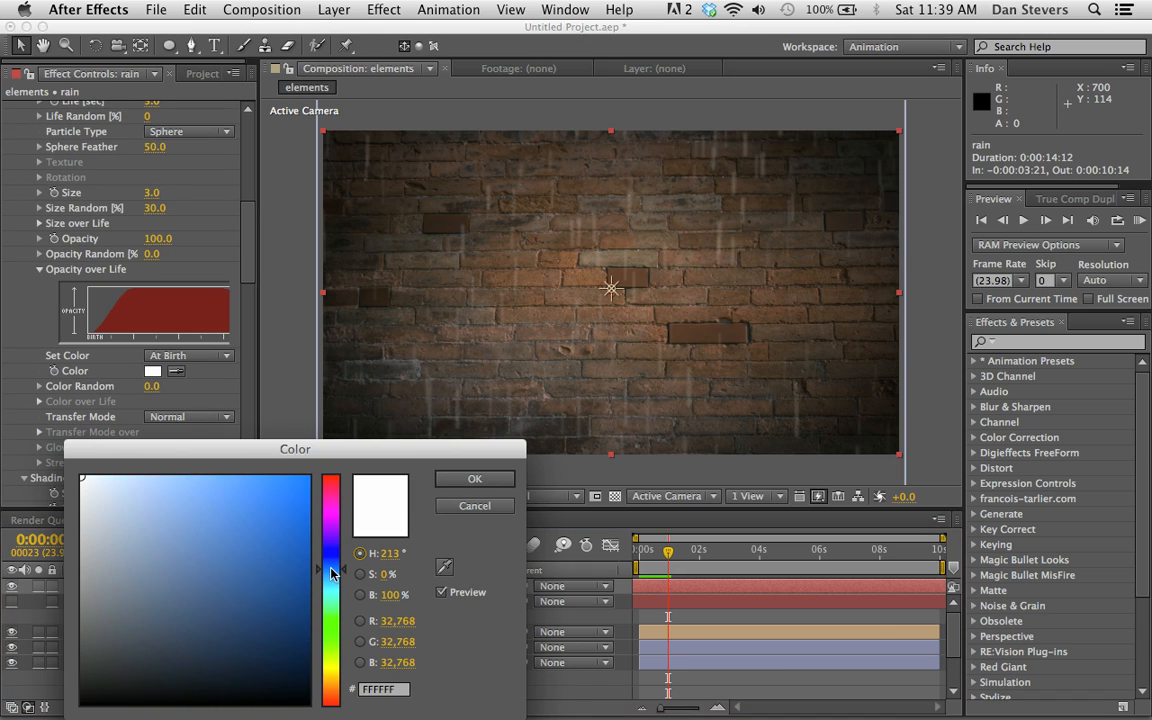
click(123, 499)
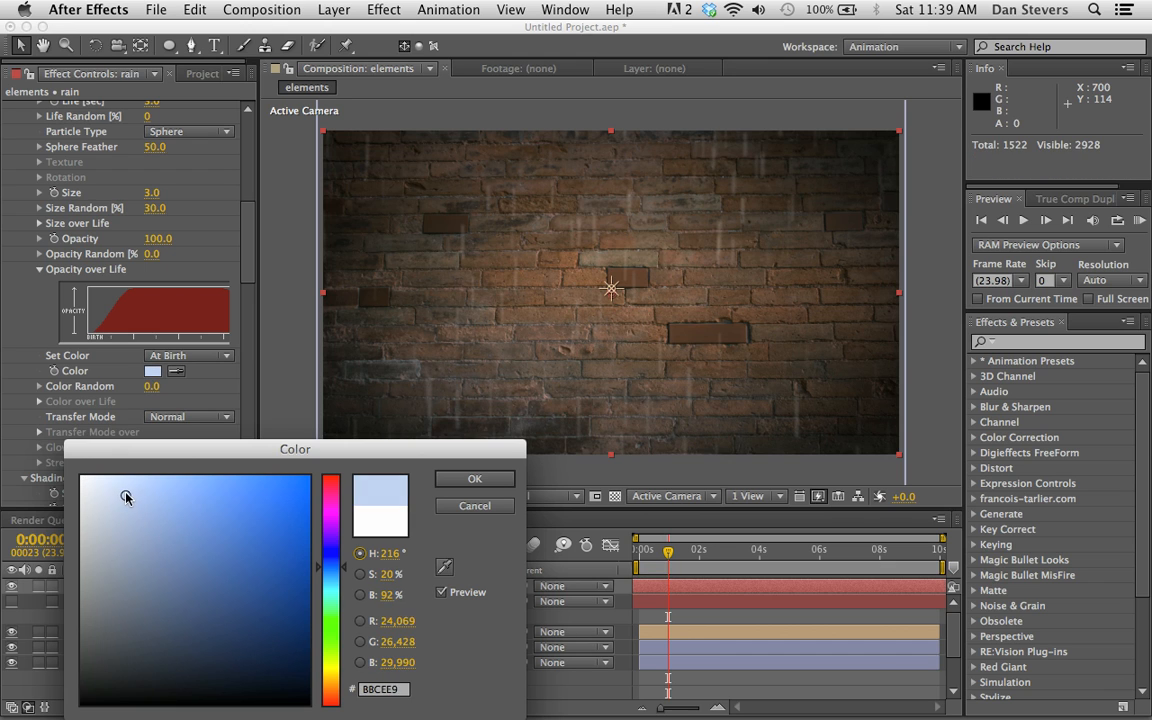
click(474, 479)
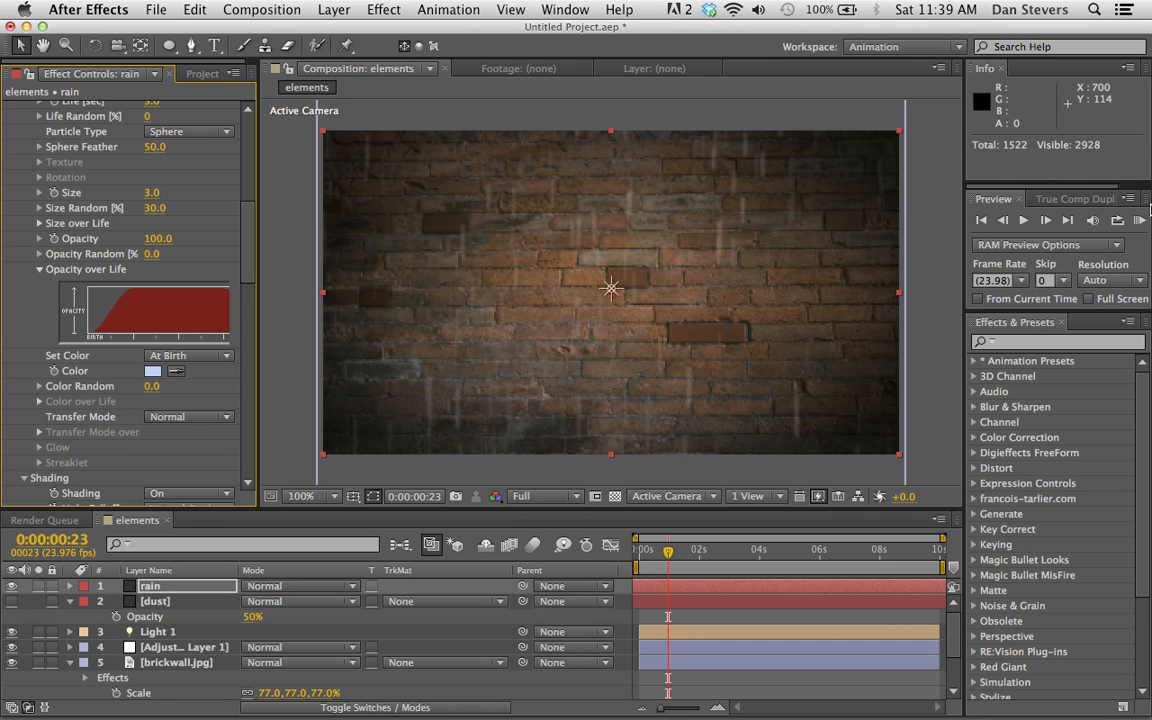
click(1139, 221)
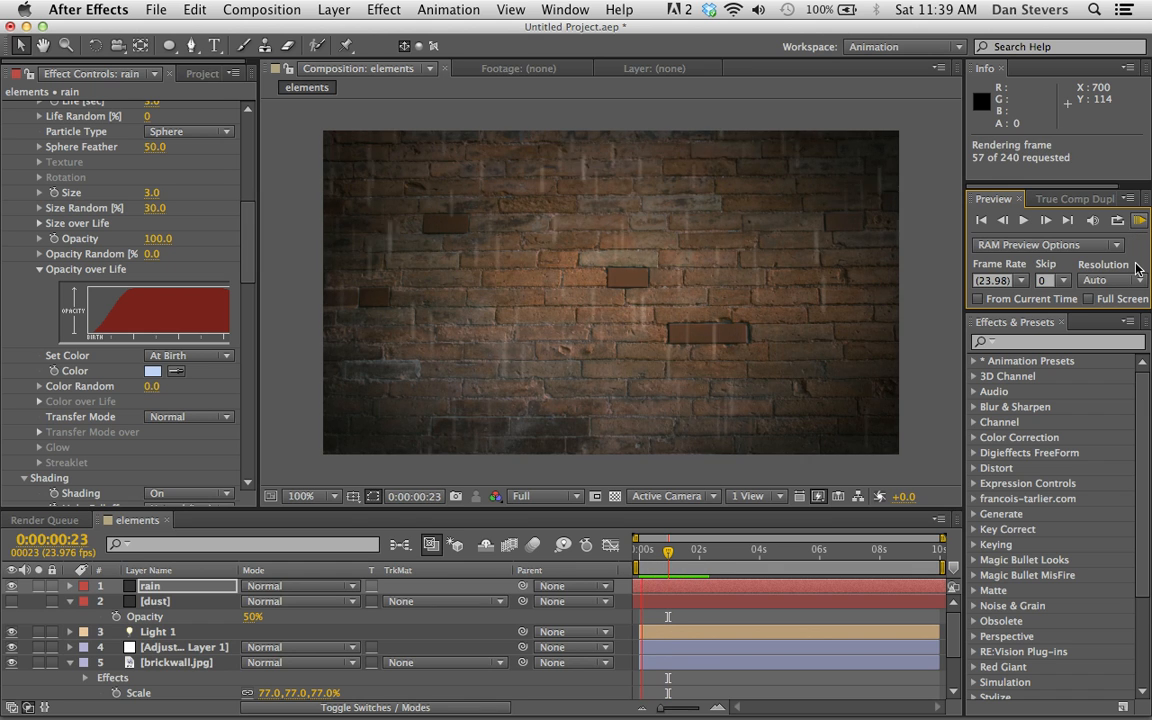
key(space)
key(space)
Step: Increase the rain emitter's Particles/sec to 800 and preview the denser rain
scroll(400, 226, up, 5)
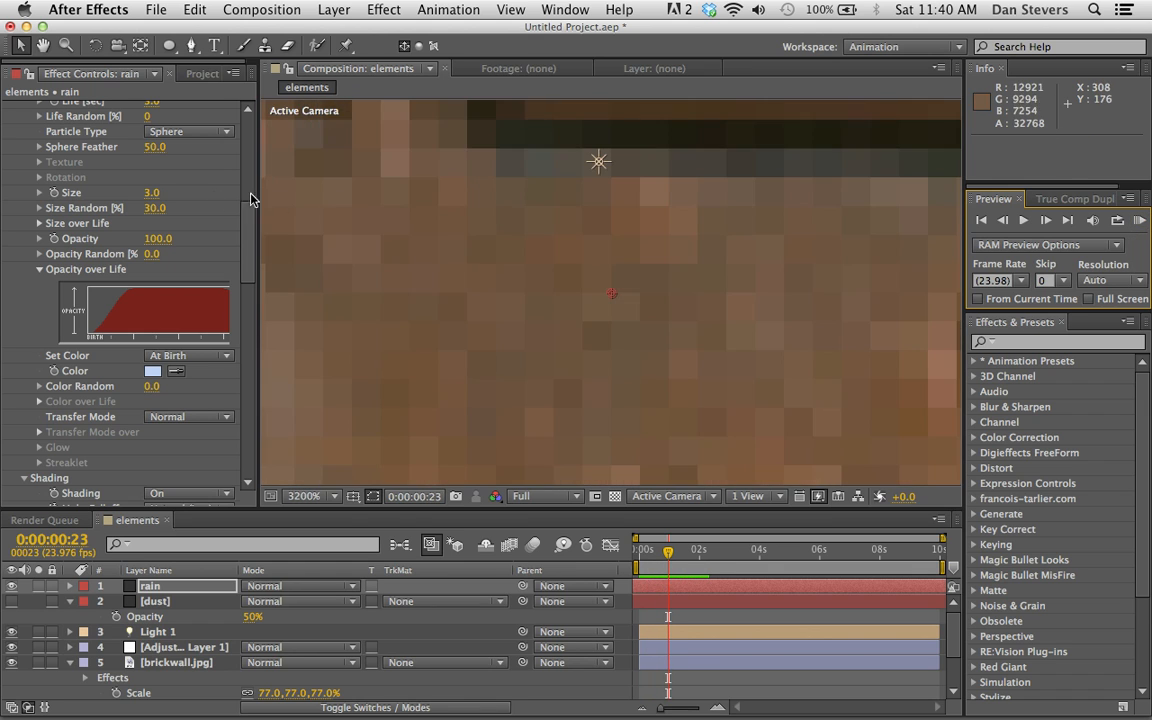
scroll(430, 242, down, 5)
scroll(168, 226, up, 10)
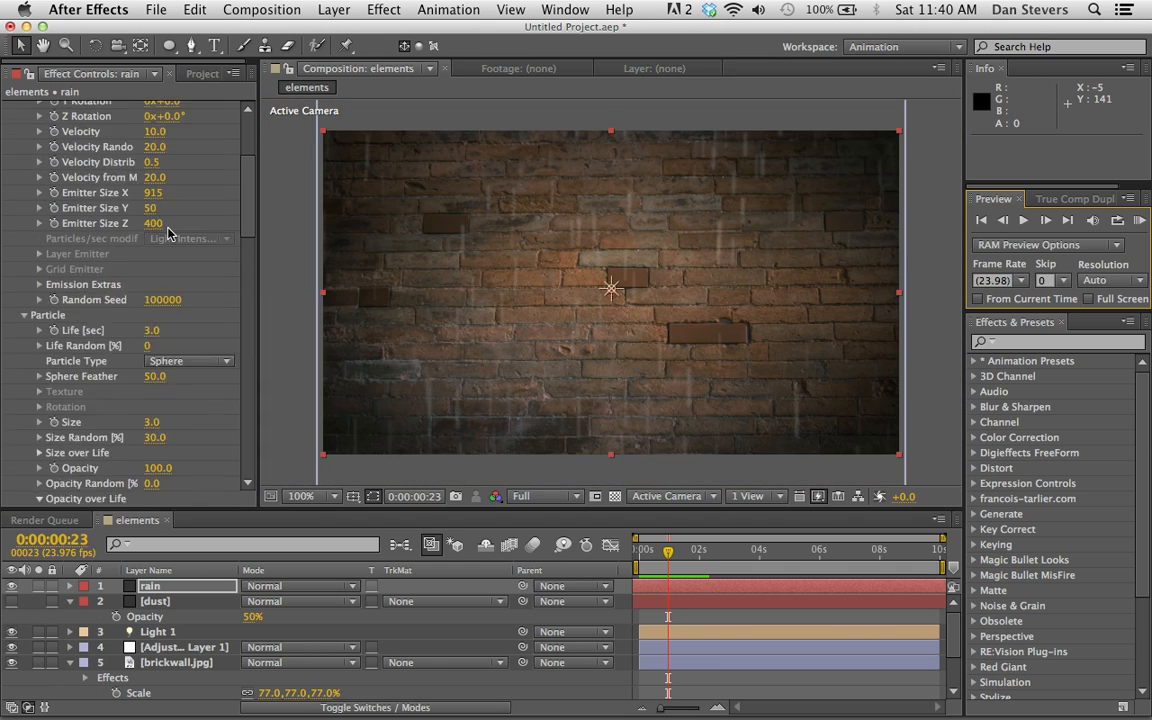
click(151, 156)
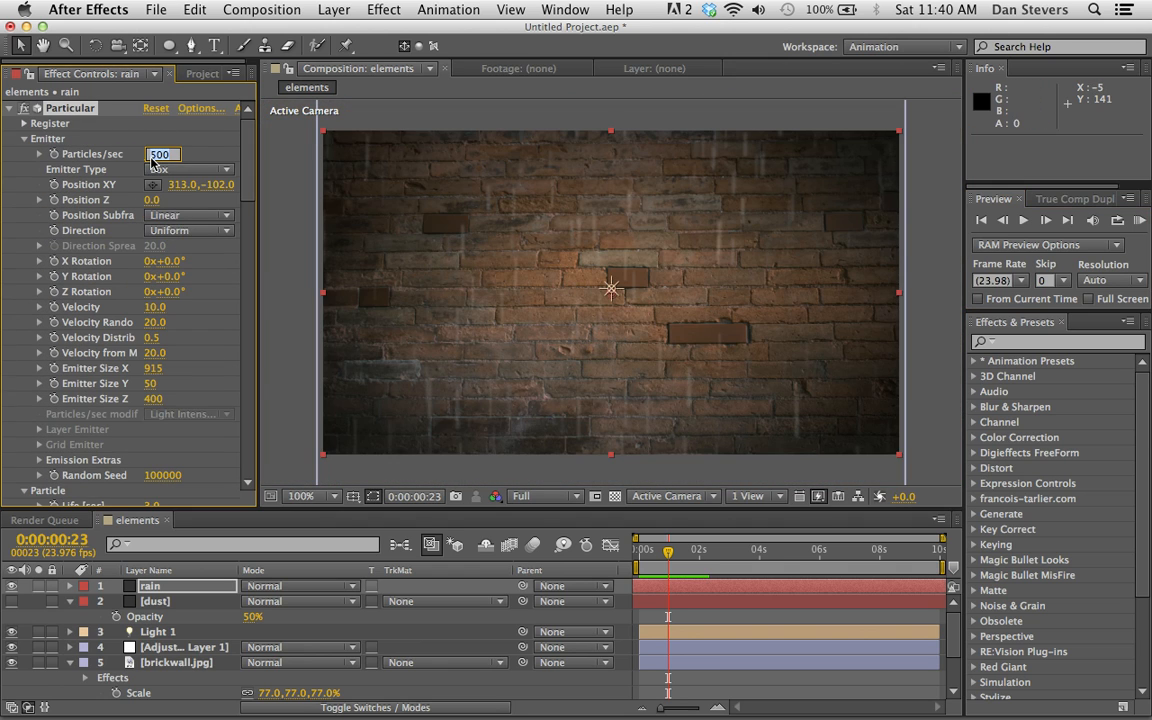
click(1141, 218)
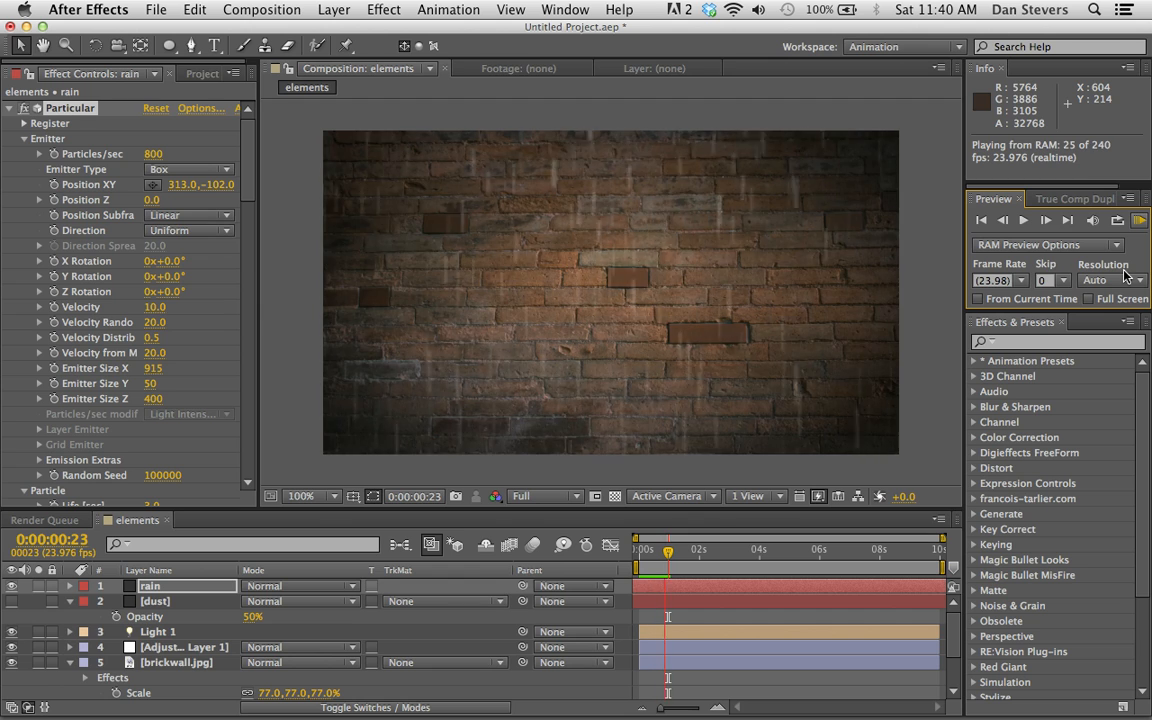
key(space)
Step: Set Wind X in the rain's Air physics to 175 and preview the animation from the start
scroll(91, 334, down, 10)
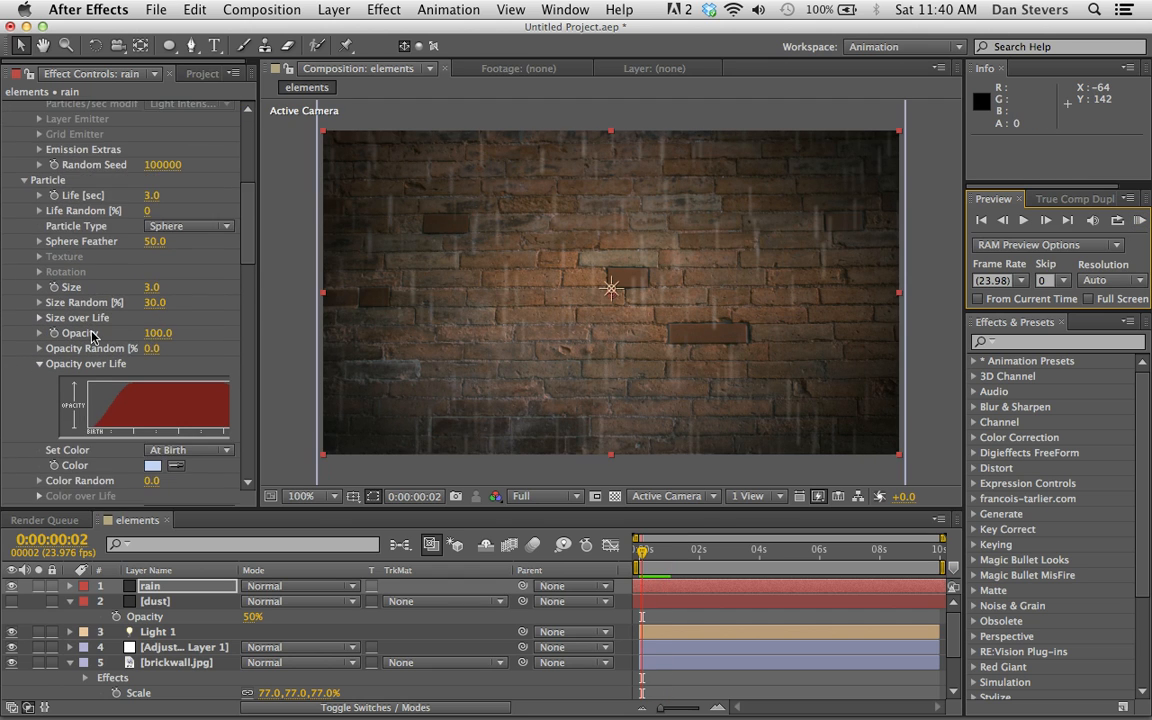
scroll(91, 334, down, 15)
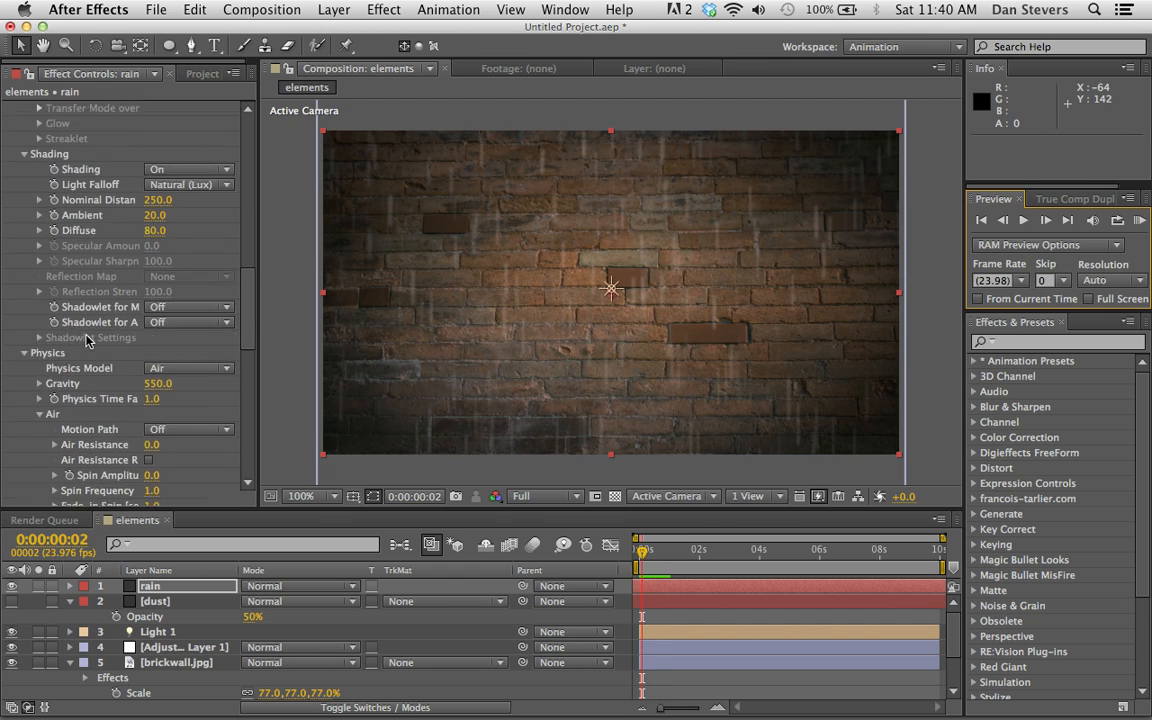
scroll(86, 341, down, 4)
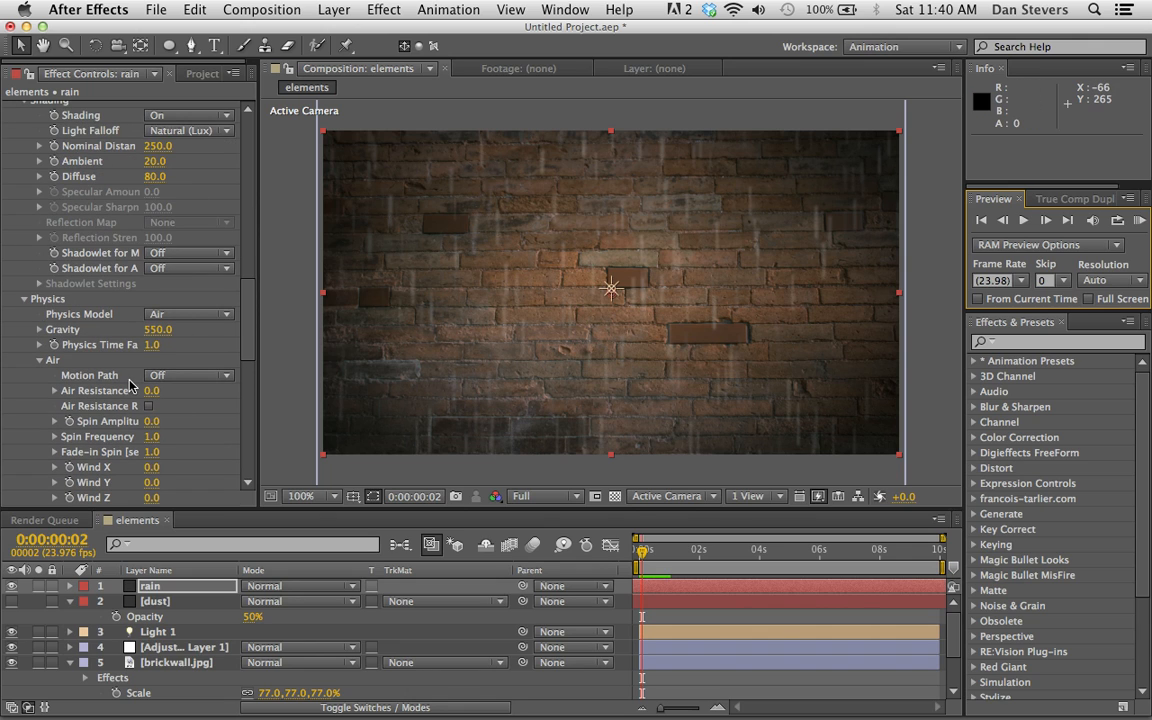
scroll(128, 388, down, 3)
click(151, 428)
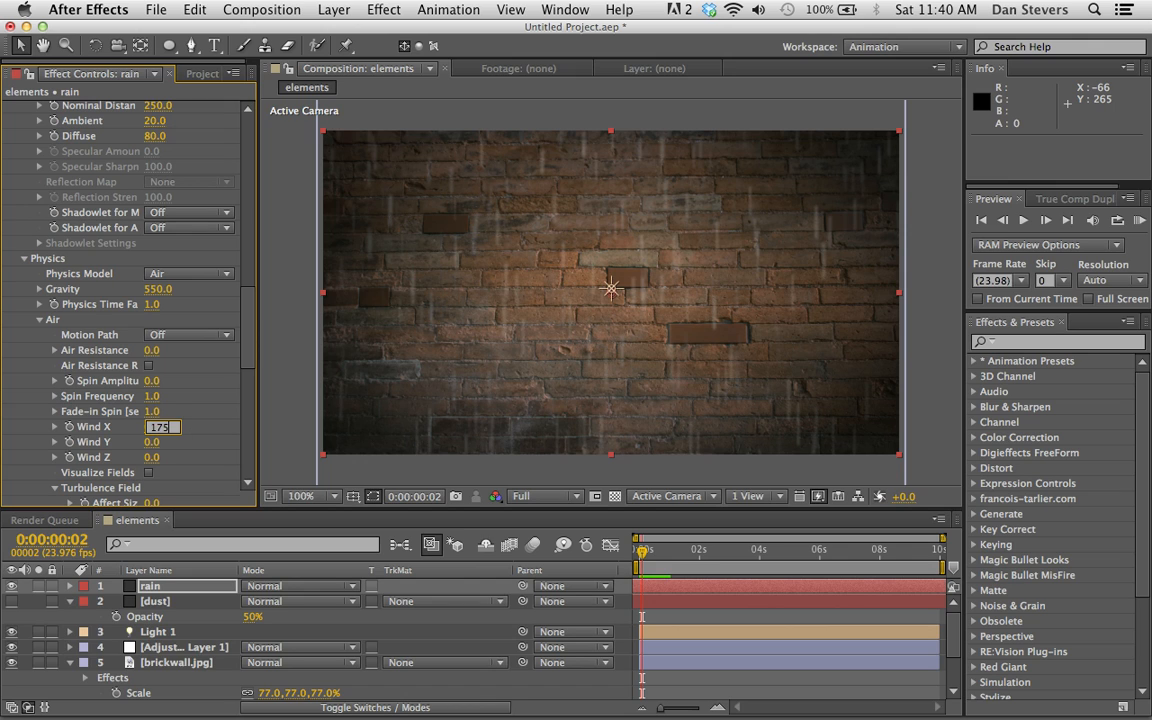
key(Return)
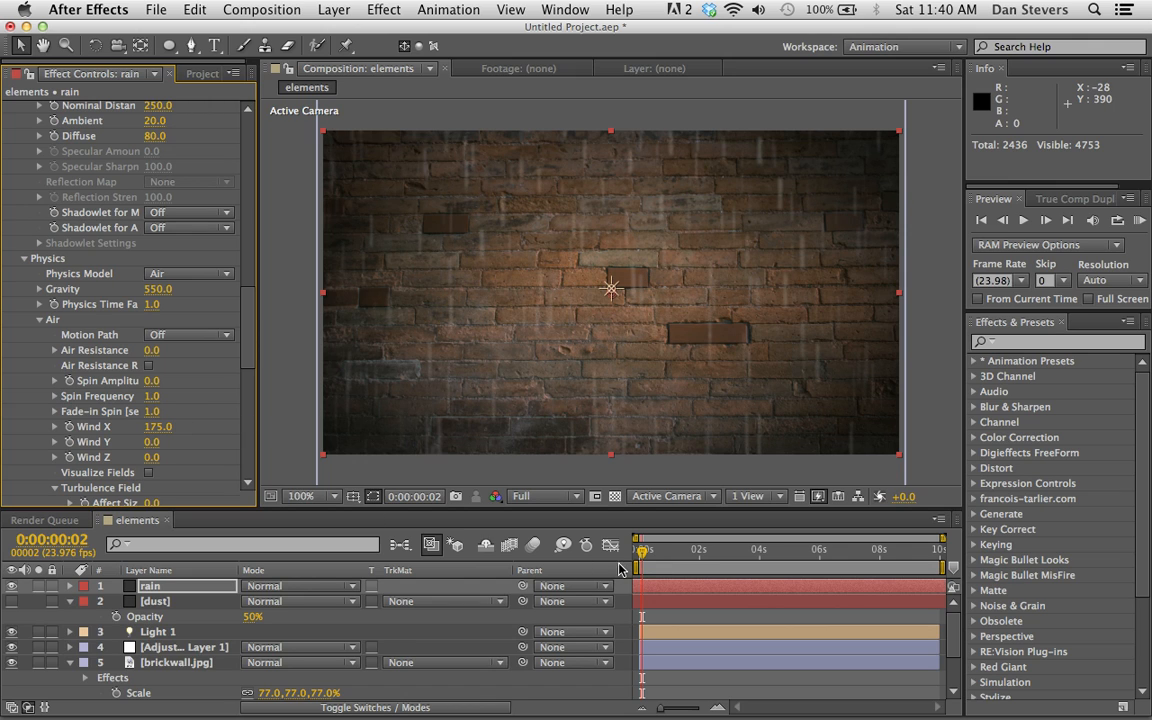
drag(645, 558, 638, 557)
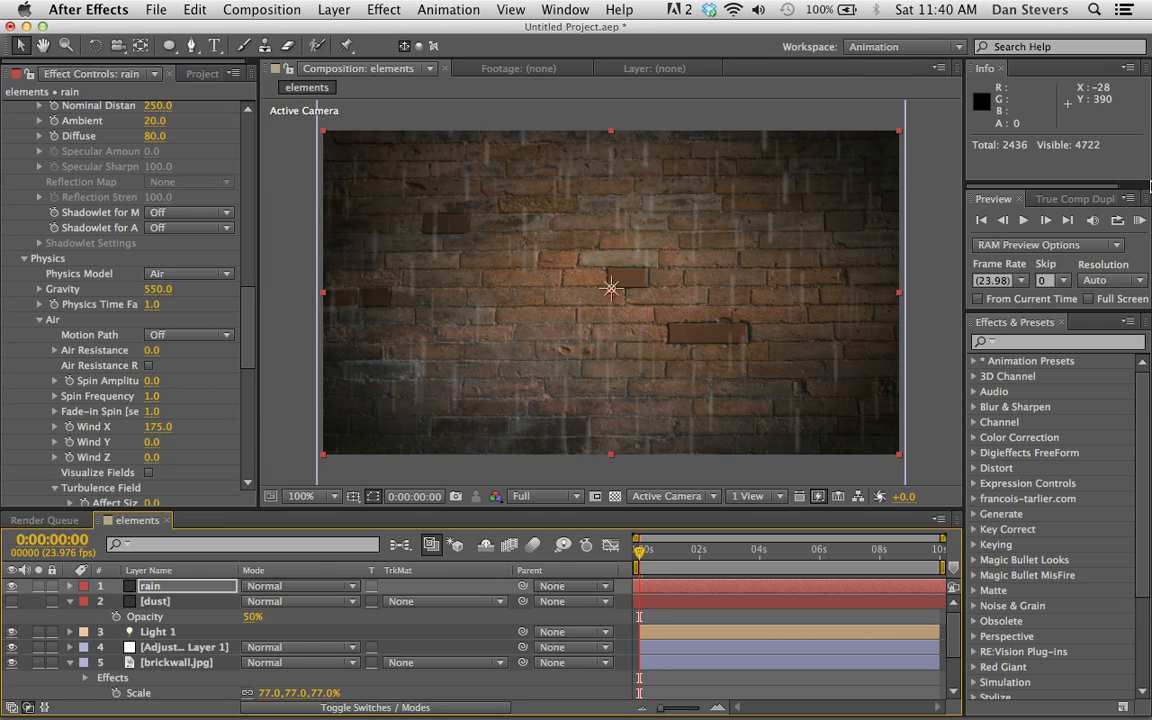
click(1141, 221)
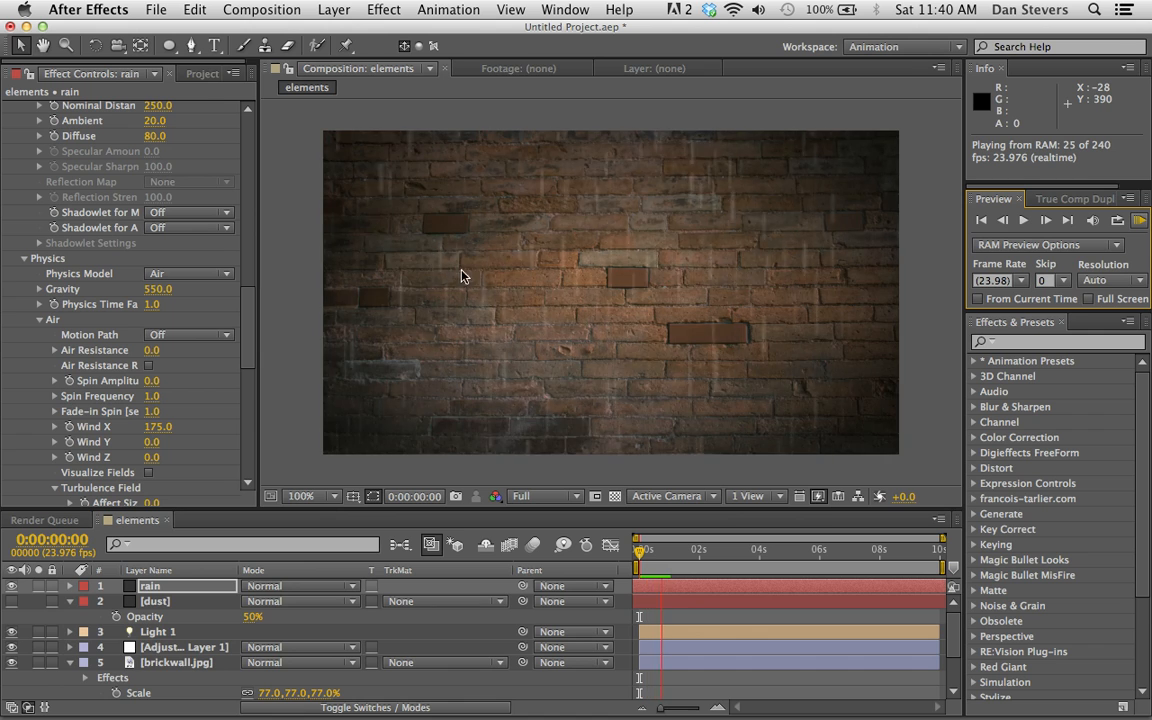
key(space)
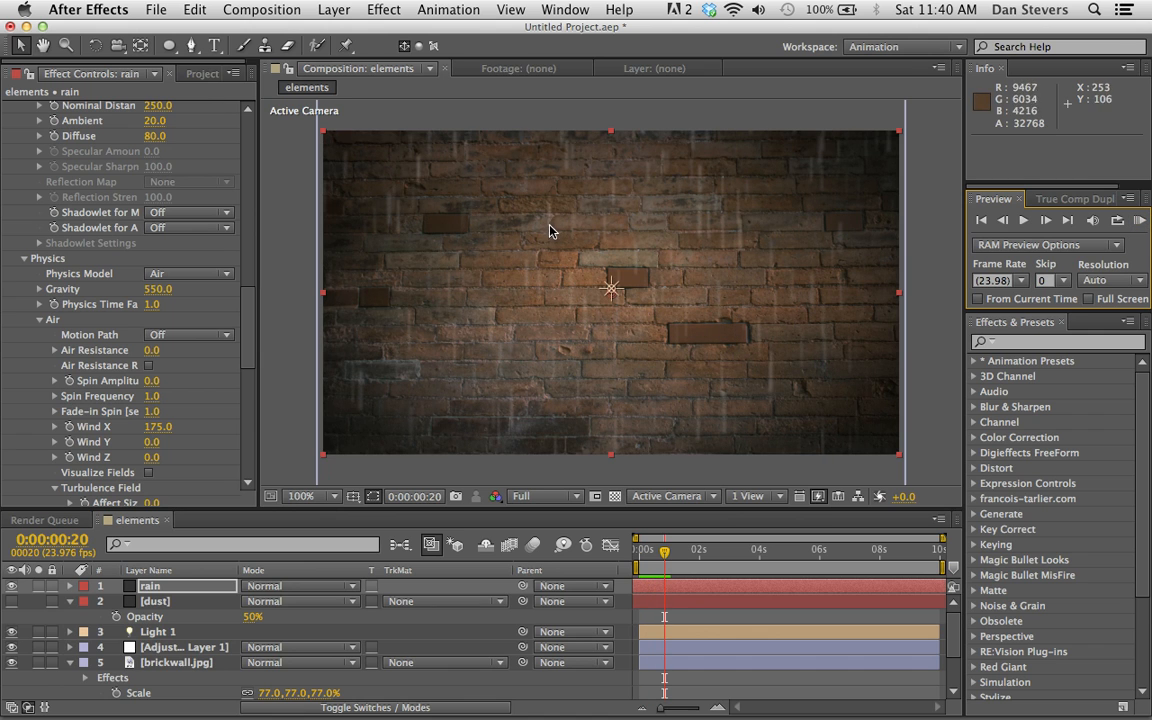
Step: Switch the rain's motion blur type to Subframe Sample with 15 levels and preview the animation
scroll(175, 330, down, 10)
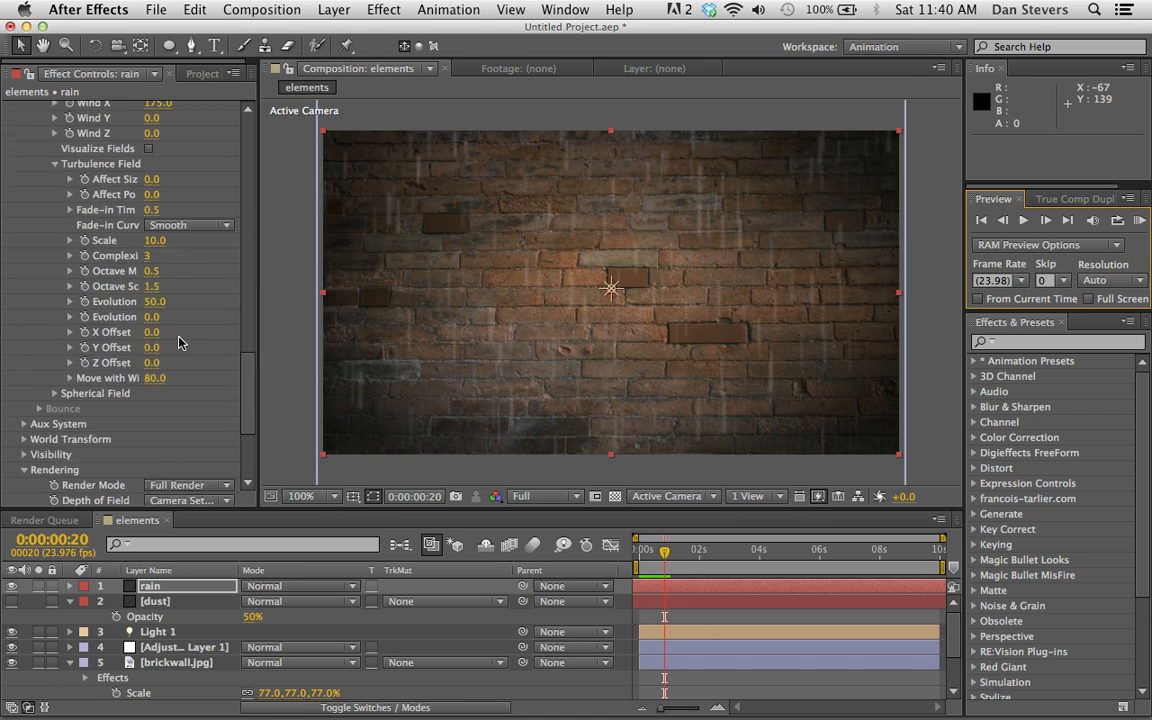
scroll(180, 340, down, 5)
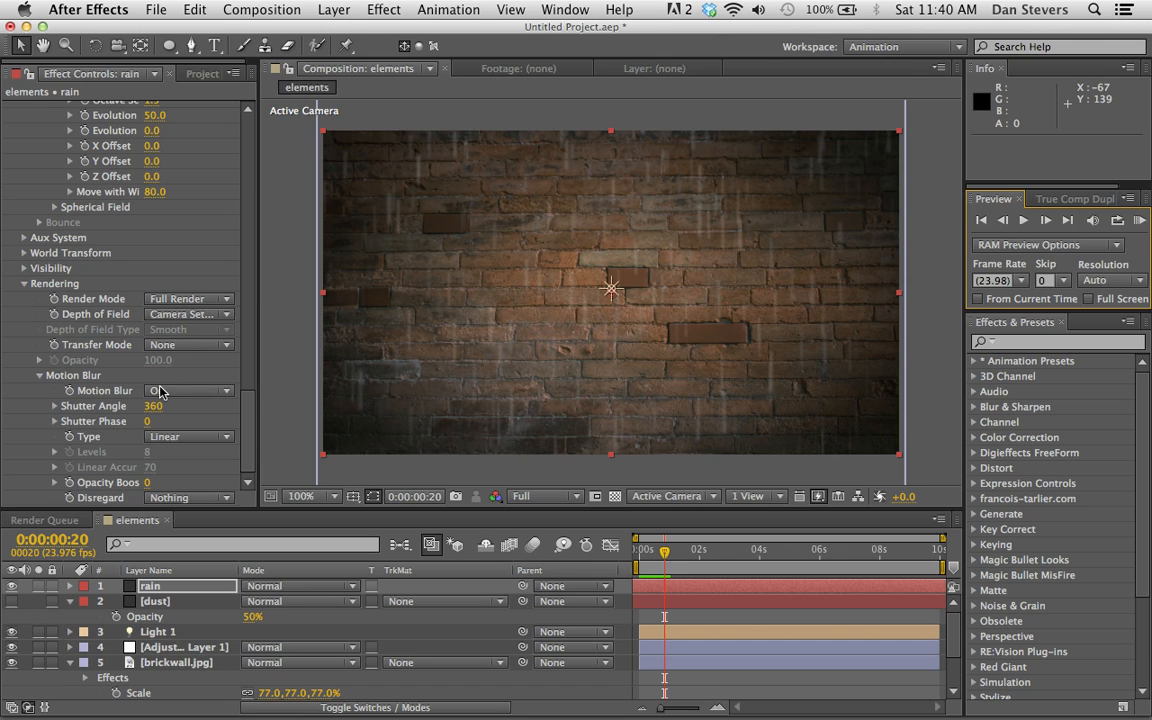
click(172, 438)
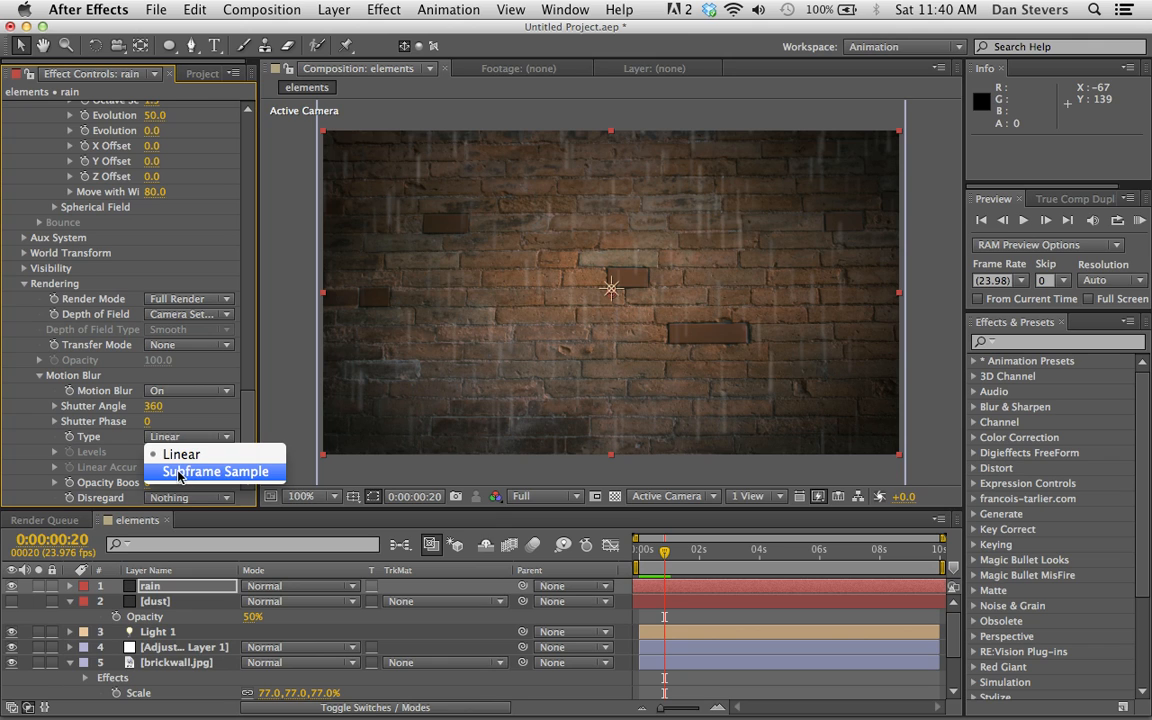
click(180, 472)
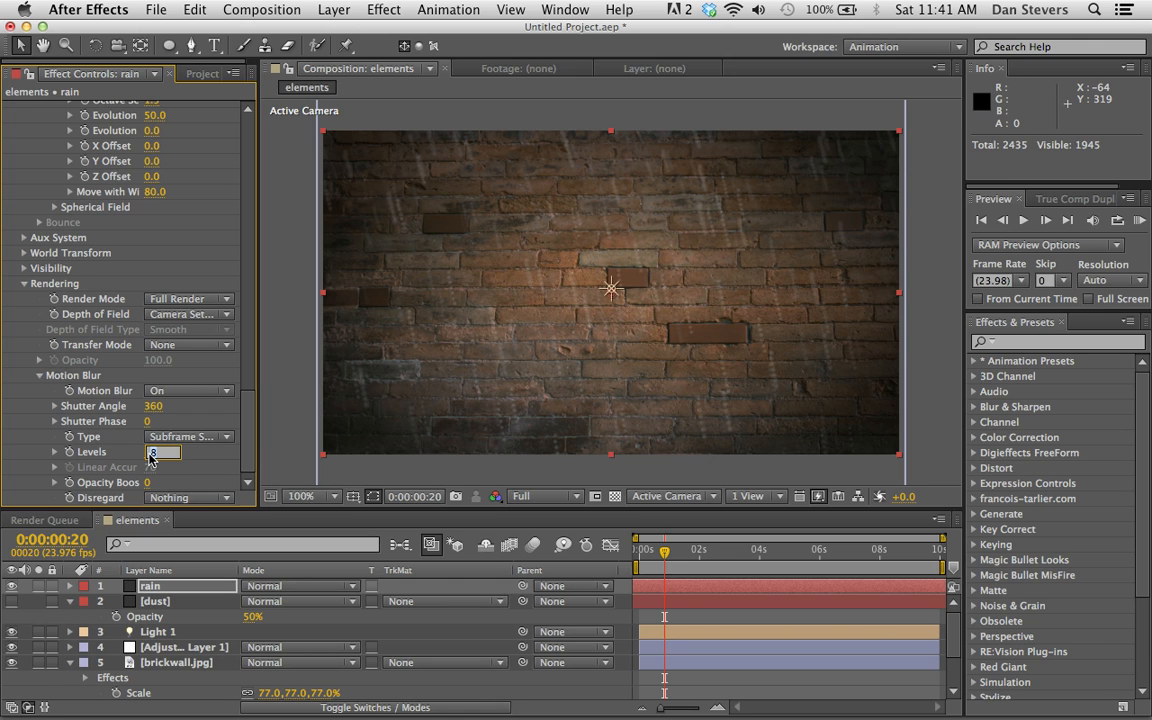
key(Return)
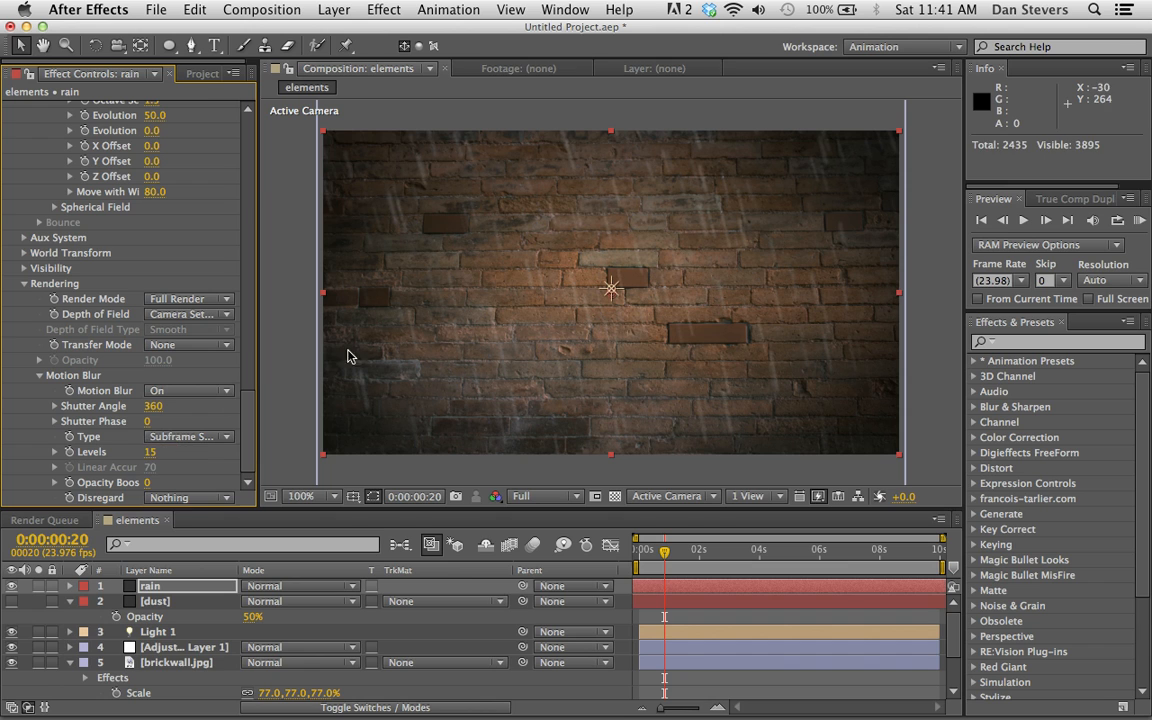
click(1141, 221)
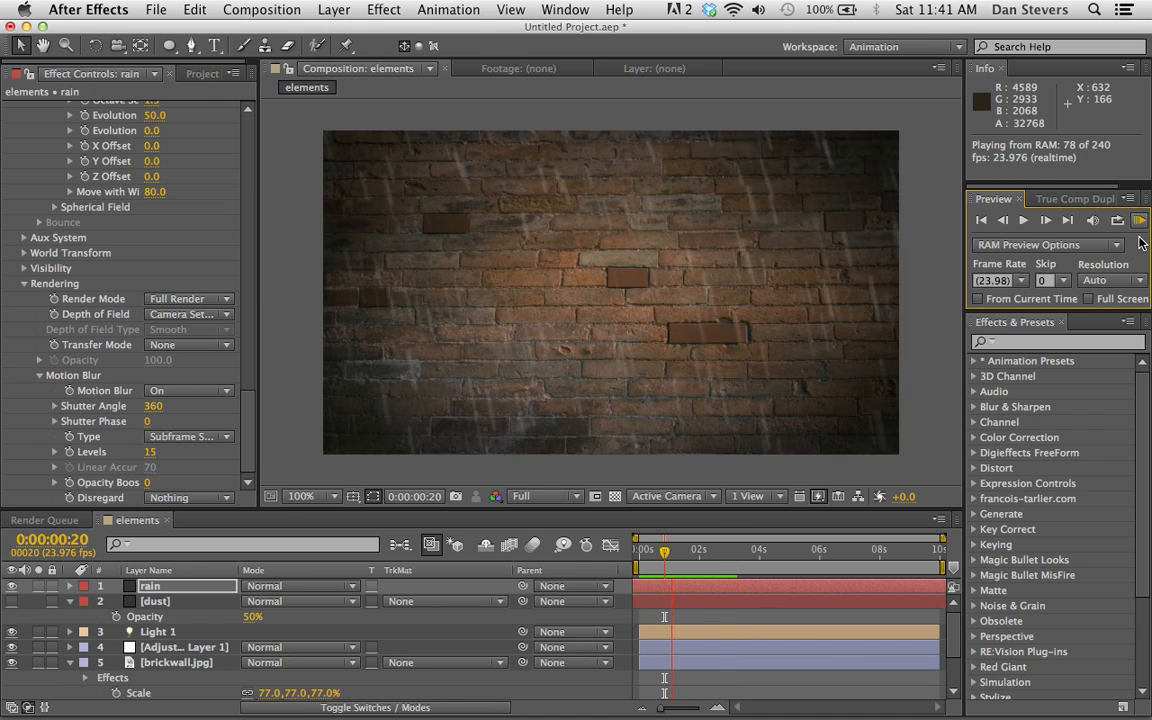
key(space)
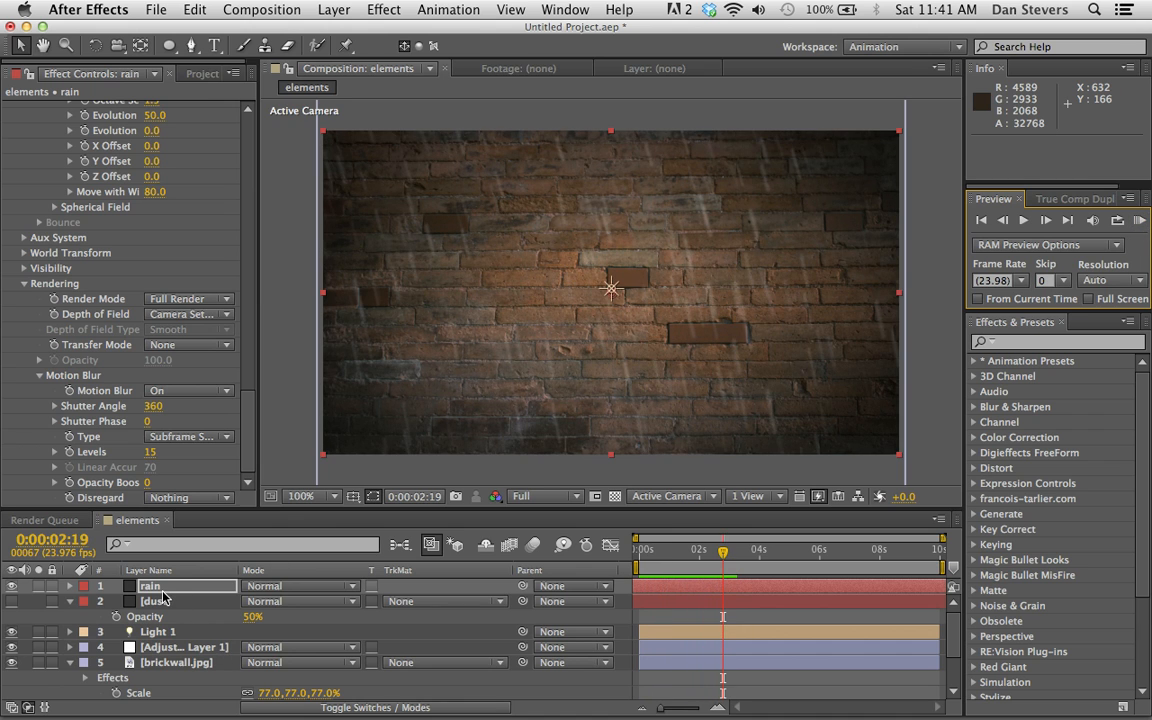
Step: Duplicate the rain layer, hide the original, and rename the copy "snow"
key(super+d)
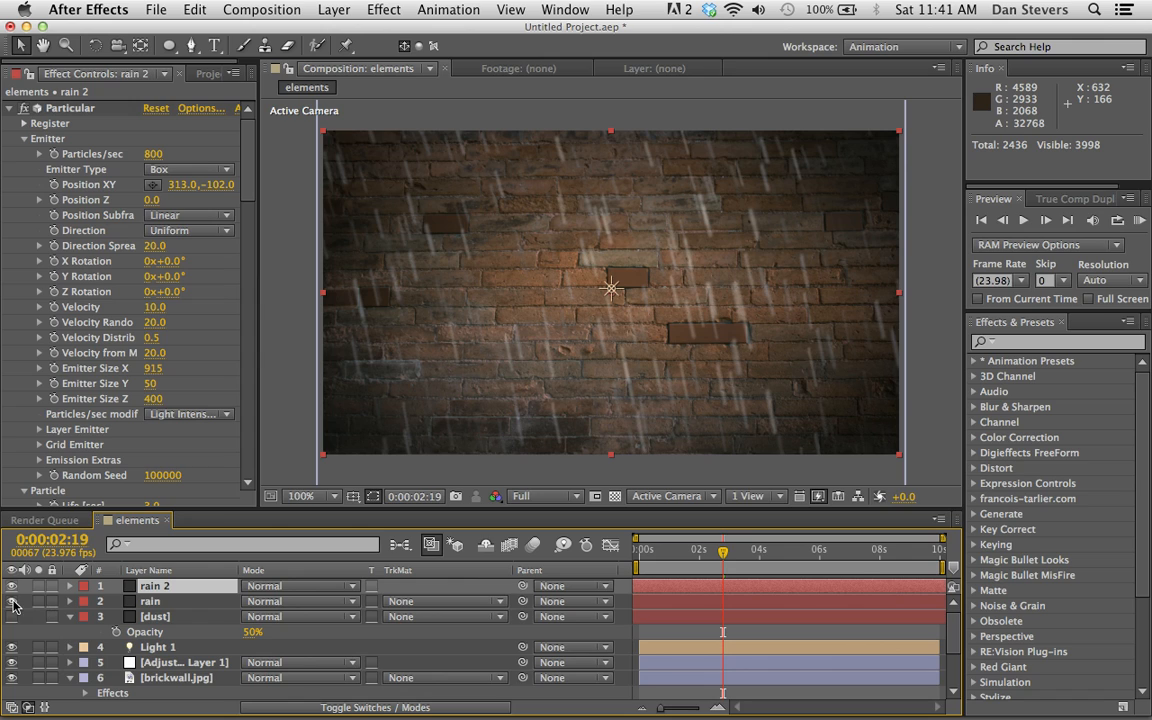
click(11, 601)
click(193, 590)
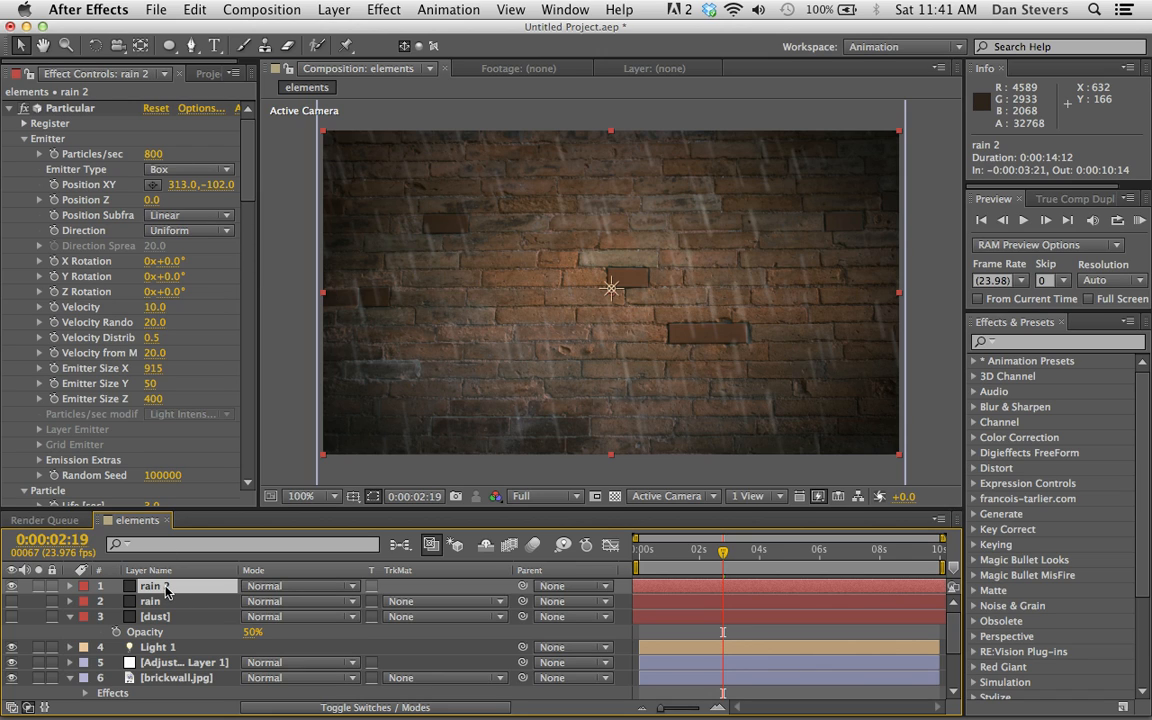
text(snow)
key(Return)
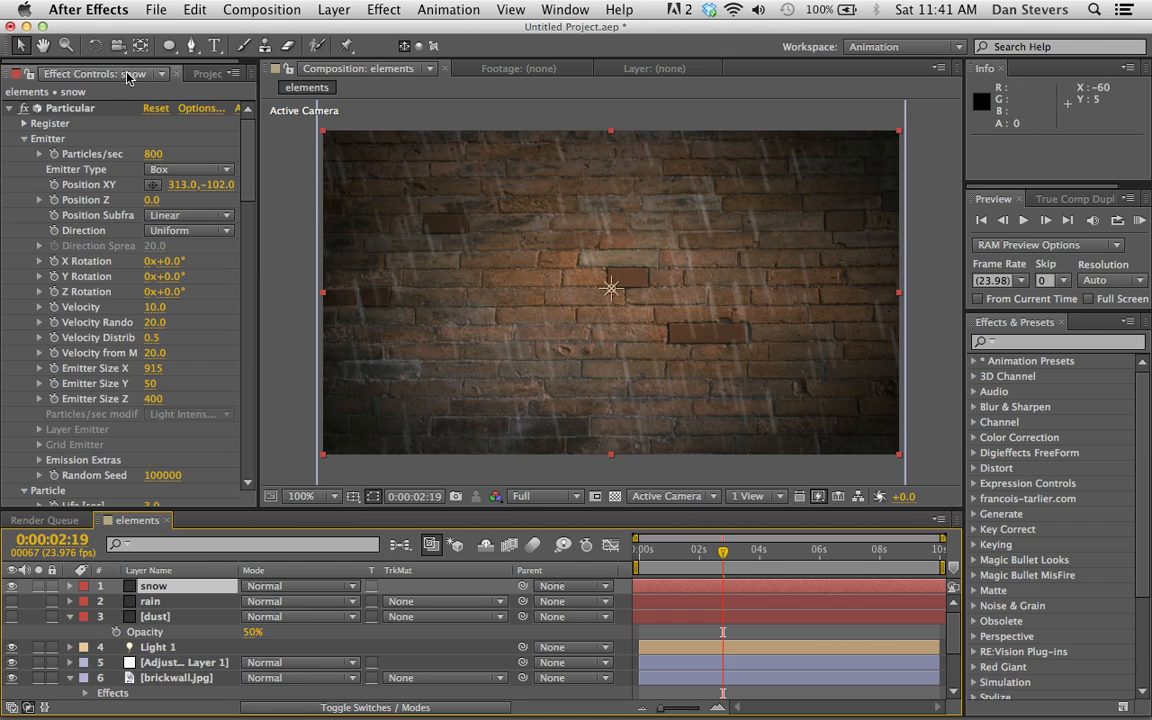
Step: Reset Particular on the snow layer and use a Box emitter with Emitter Size X of 966
click(155, 108)
click(160, 172)
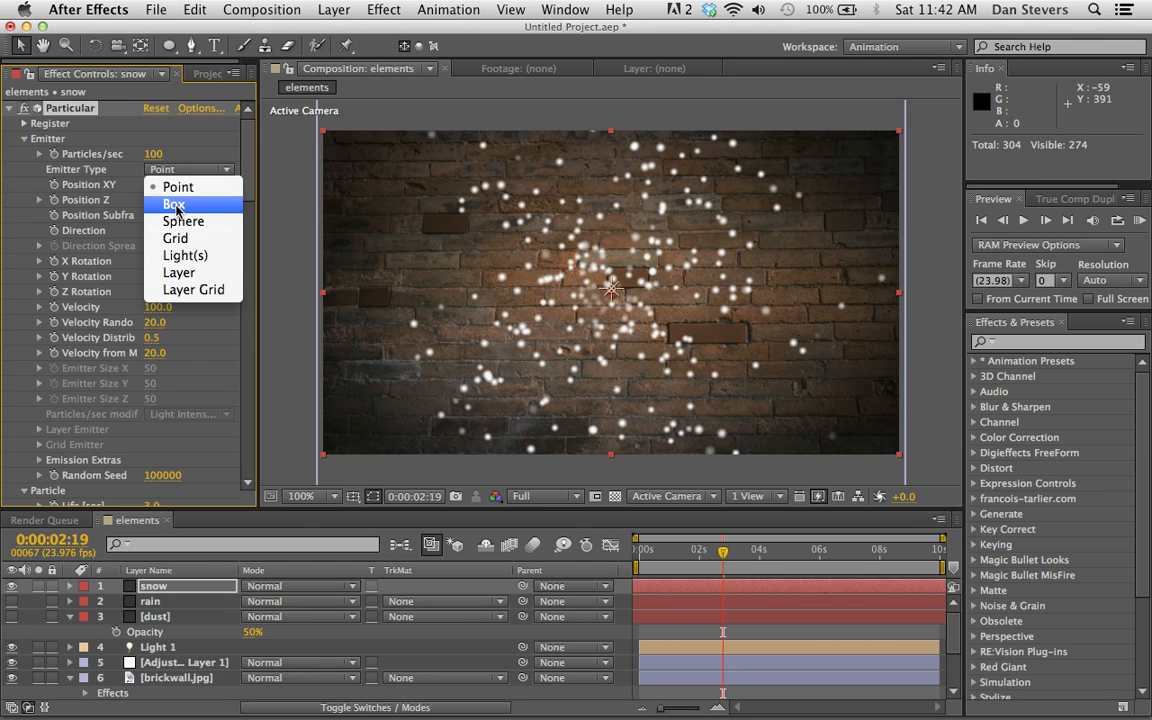
click(174, 204)
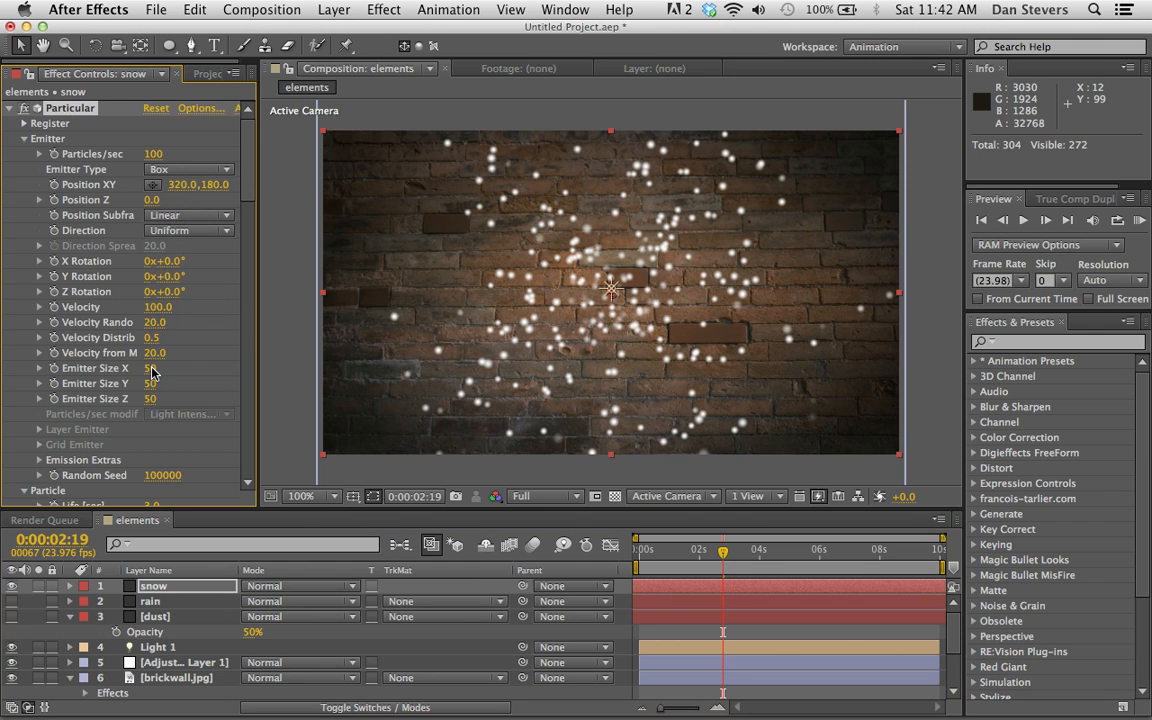
drag(151, 372, 836, 270)
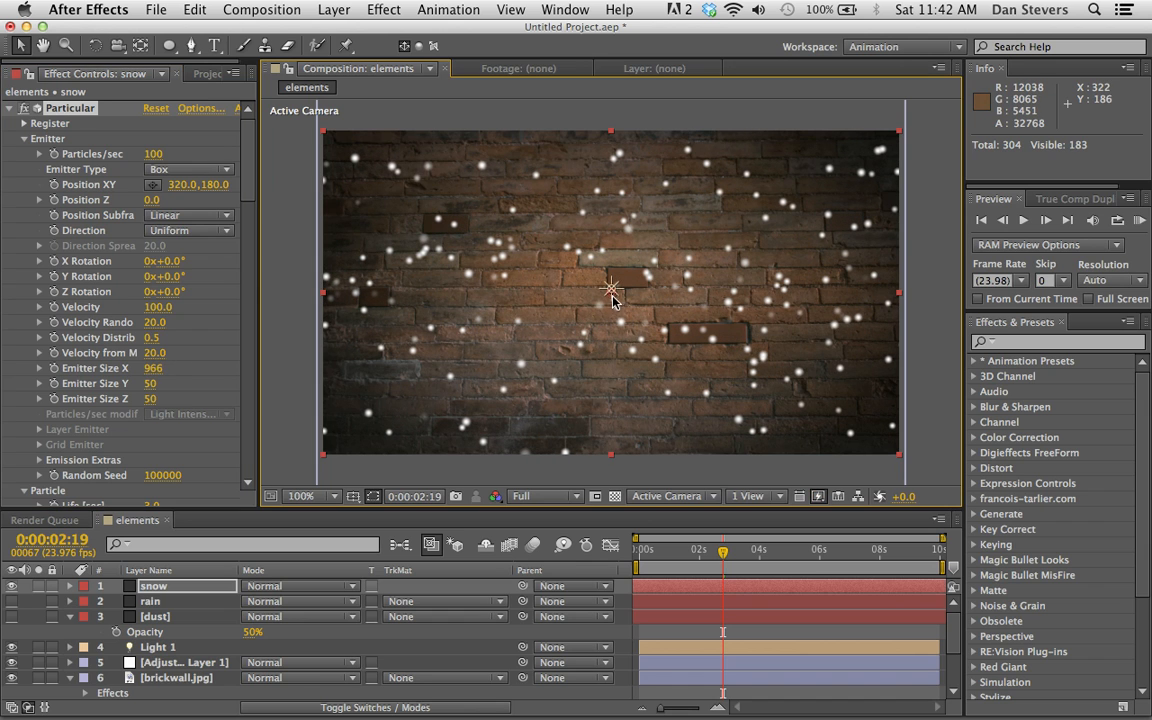
Step: Move the snow emitter above the top of the frame, to about 313, -127
drag(612, 300, 606, 96)
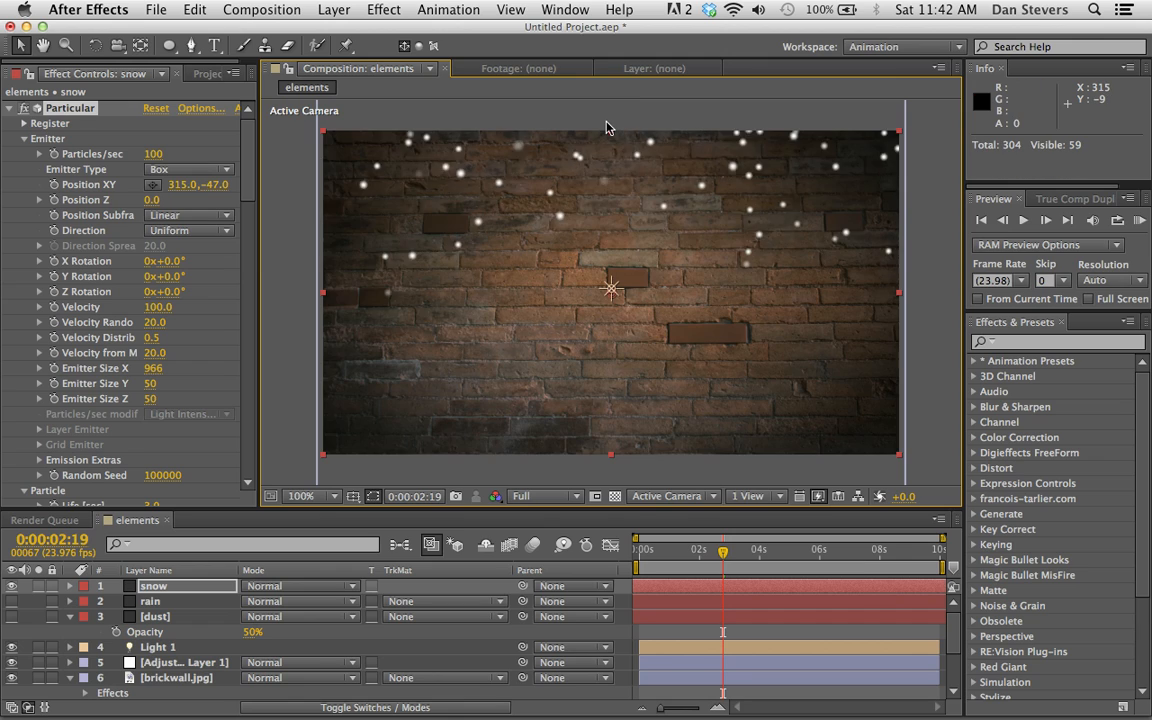
key(comma)
drag(612, 194, 612, 162)
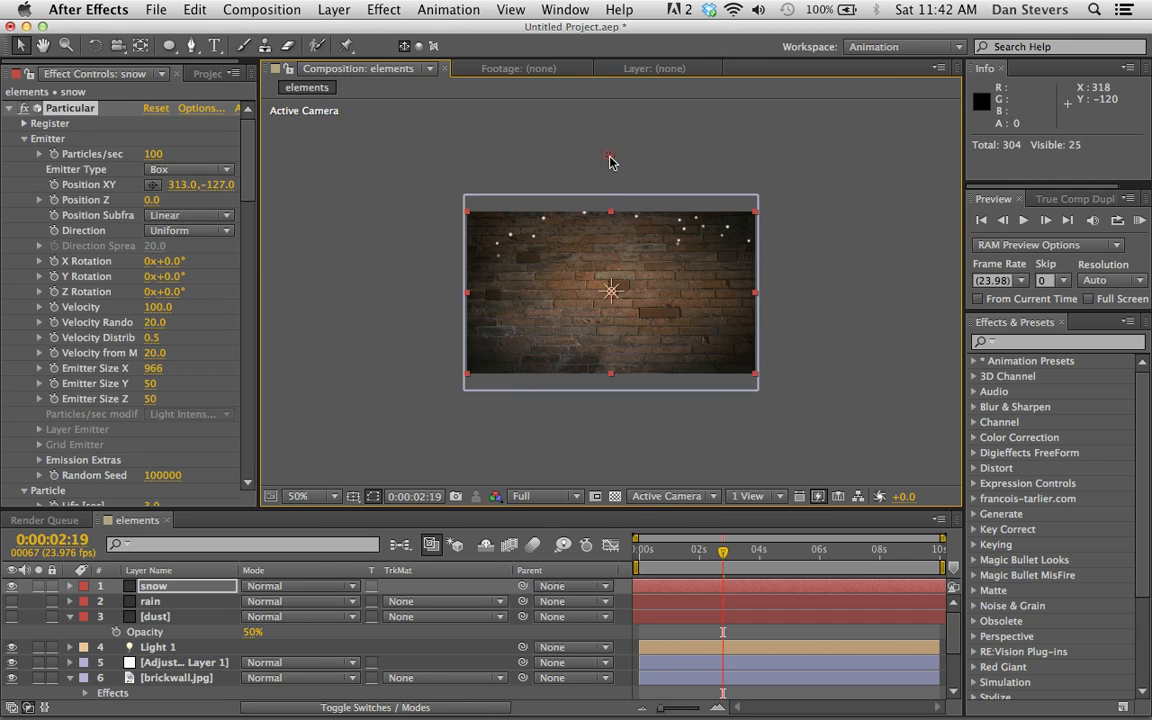
Step: Set the snow emitter's Velocity to 10 and its physics Gravity to 16
click(168, 308)
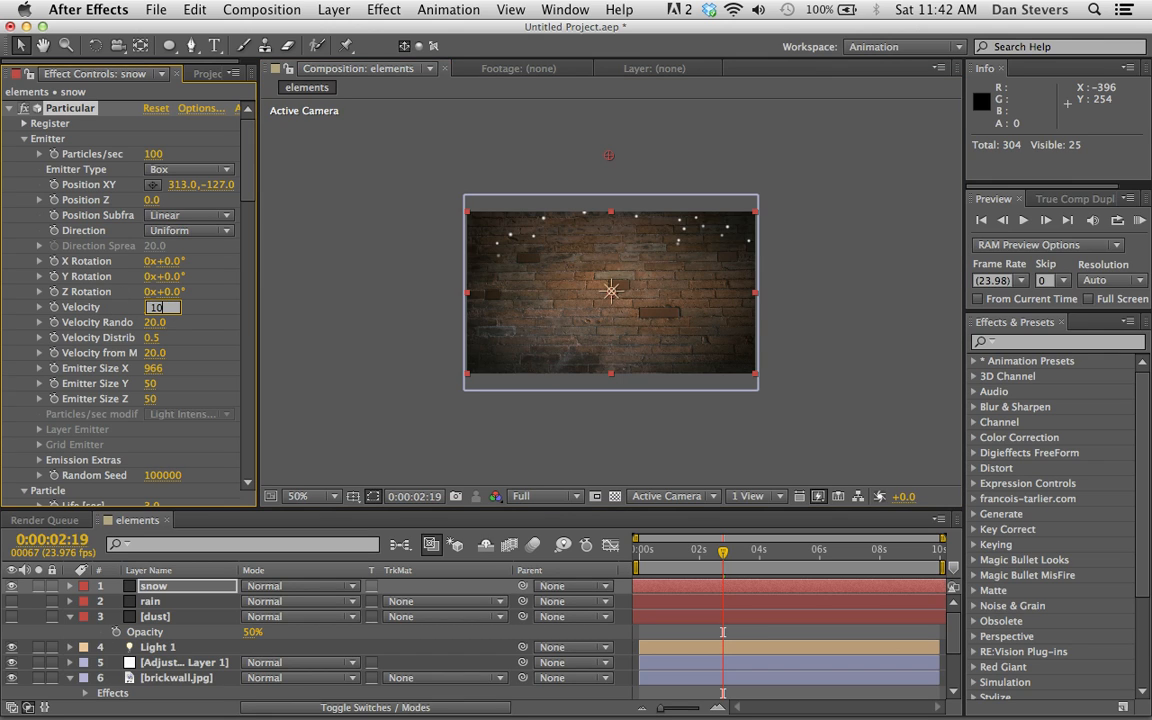
scroll(90, 385, down, 15)
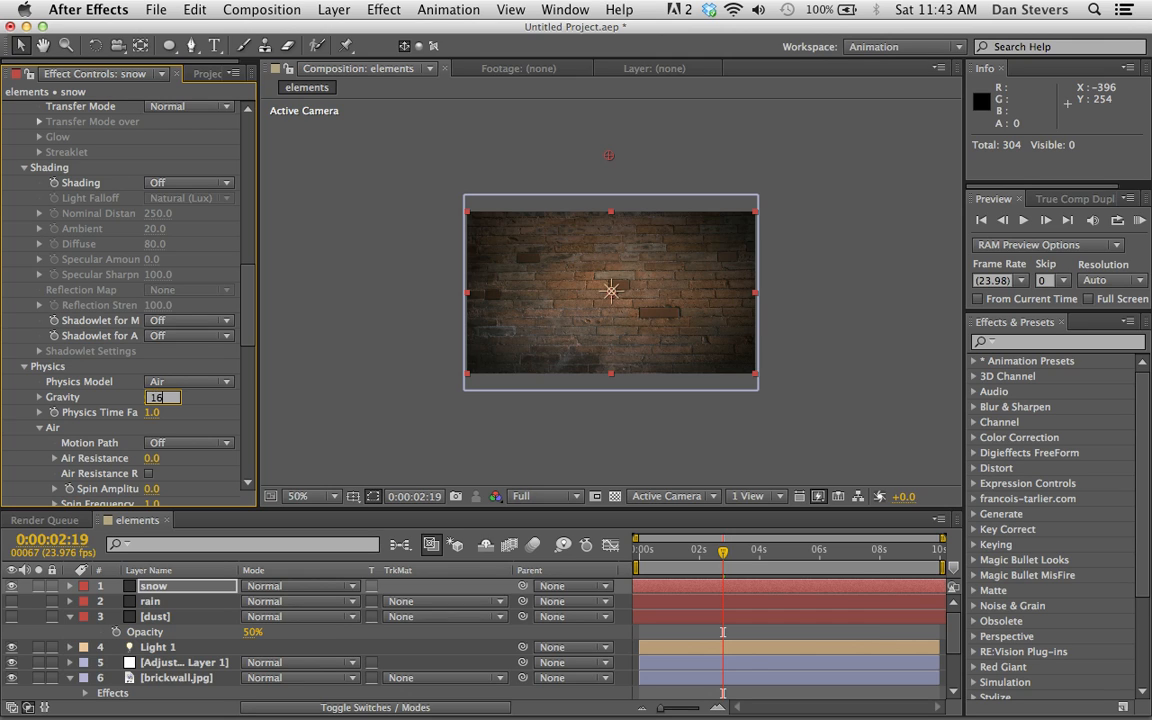
key(Return)
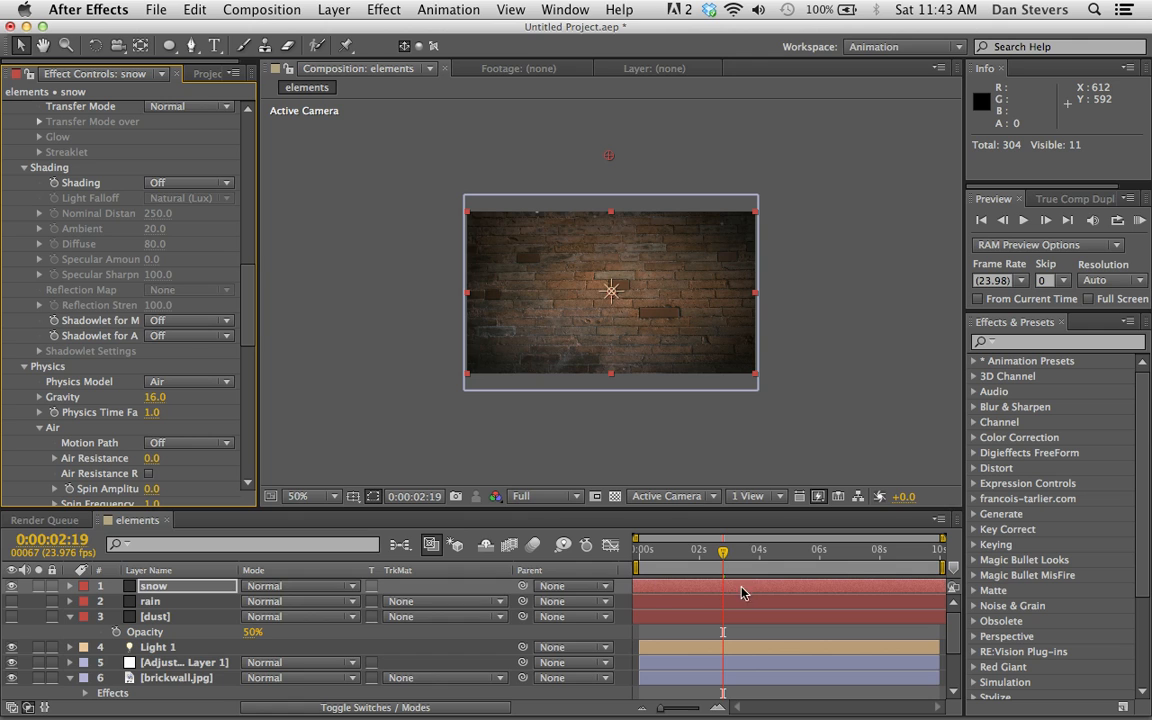
Step: Slide the snow layer earlier in time and set its particle Life to 15 seconds
drag(803, 592, 684, 594)
scroll(130, 300, up, 5)
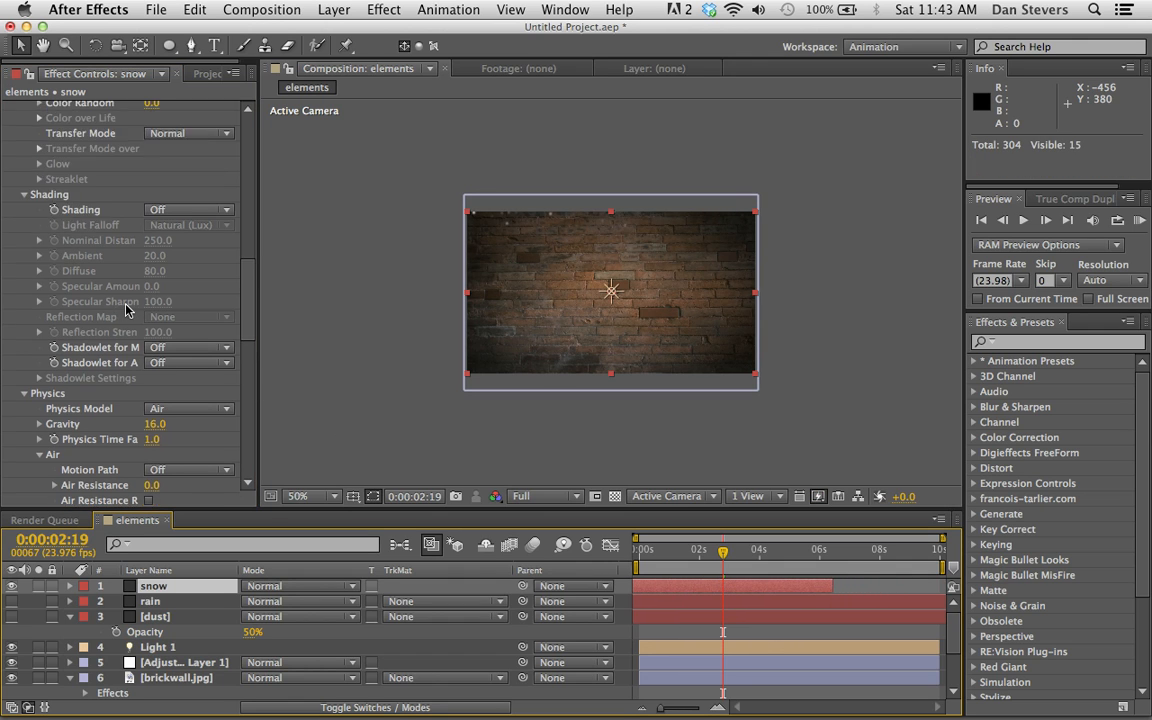
scroll(125, 305, up, 6)
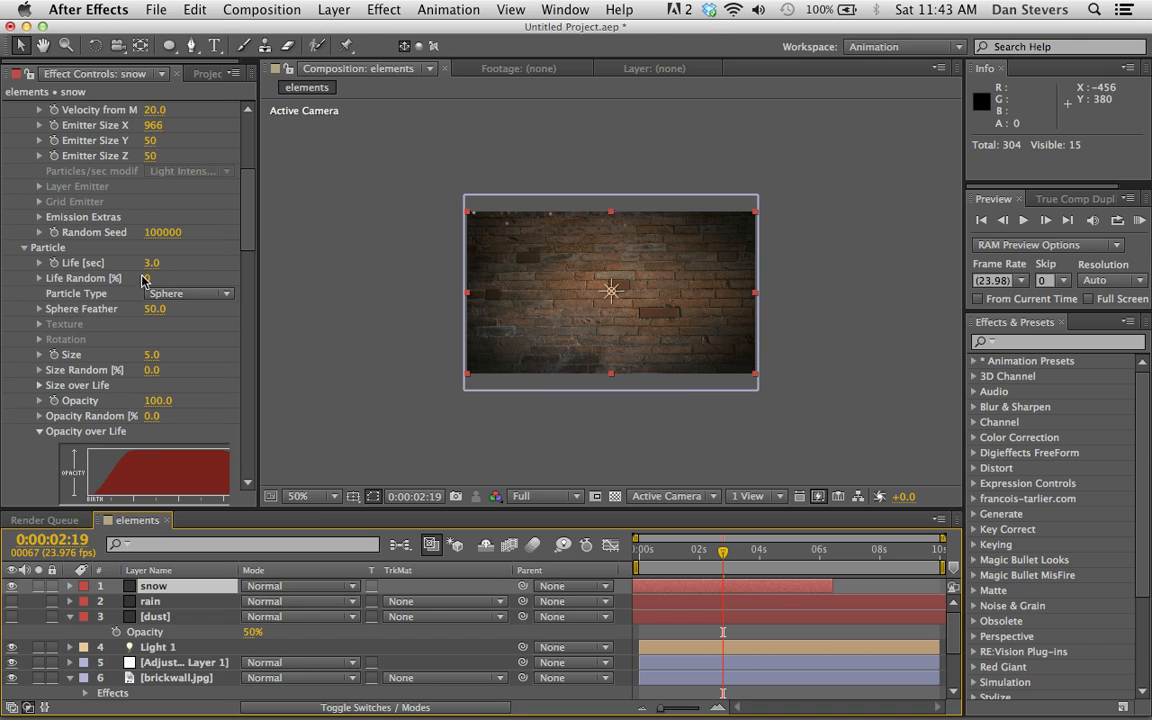
click(151, 264)
text(15)
key(Return)
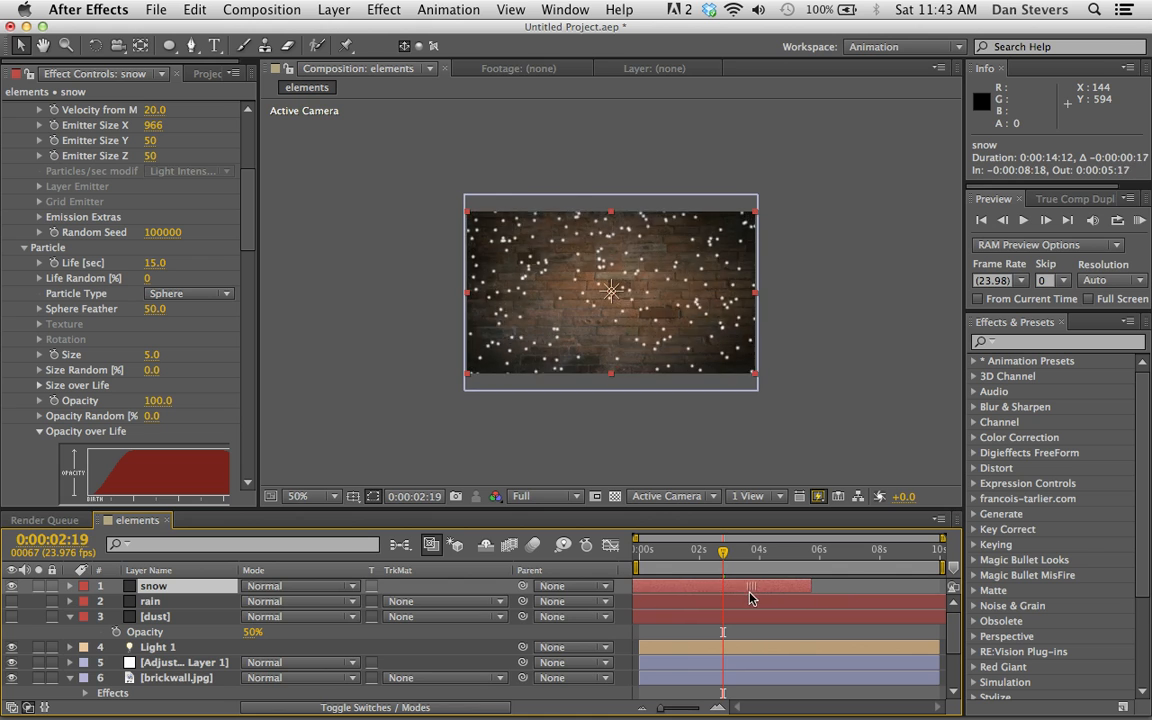
Step: Extend the snow layer's end beyond the end of the composition and preview the snowfall
drag(781, 586, 985, 586)
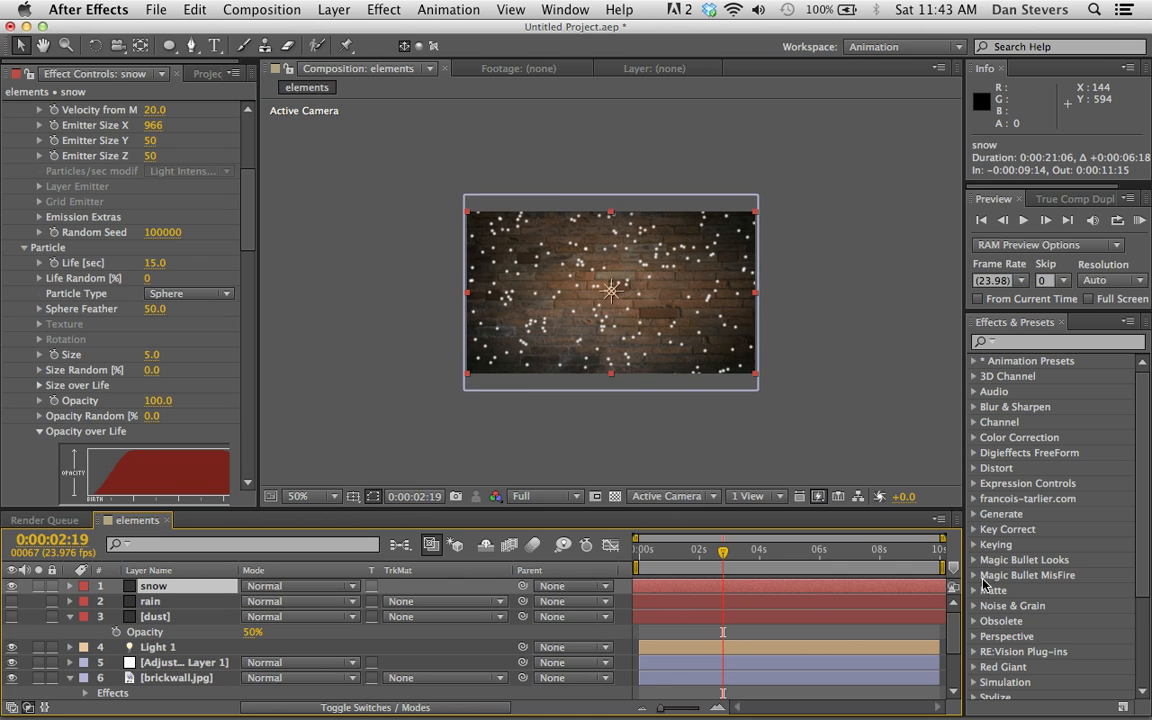
scroll(471, 298, up, 1)
click(1138, 222)
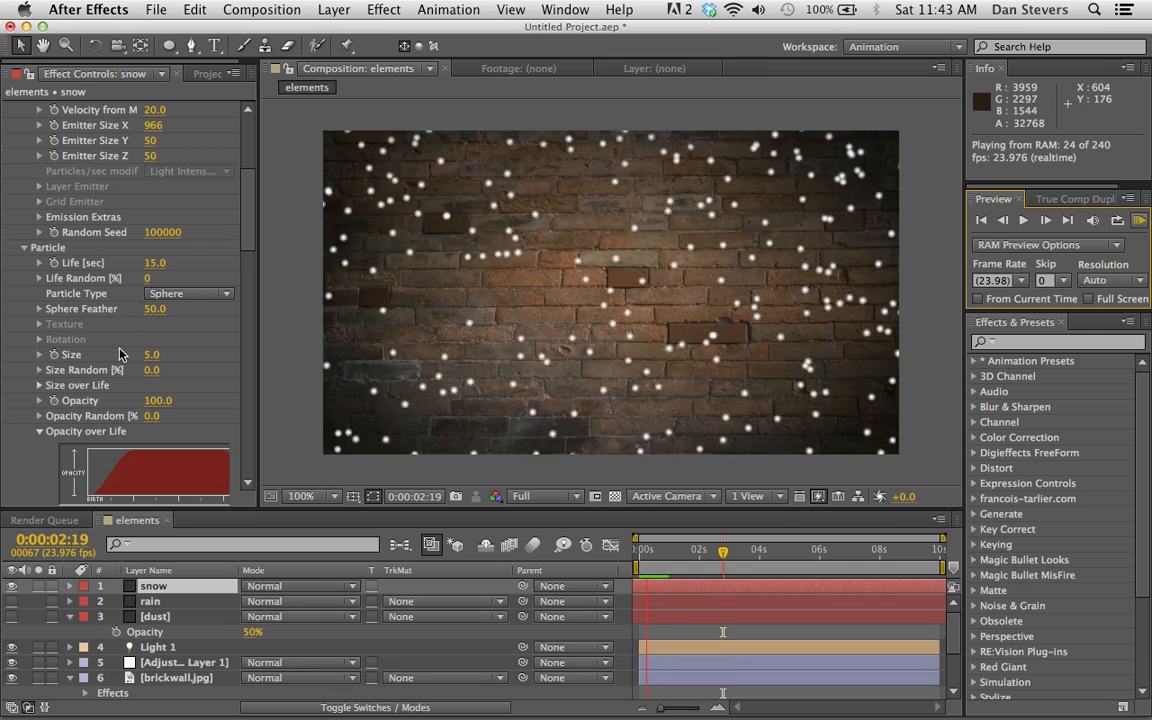
key(space)
Step: Set the snow's Gravity to 12 and preview the slower fall
scroll(104, 372, down, 5)
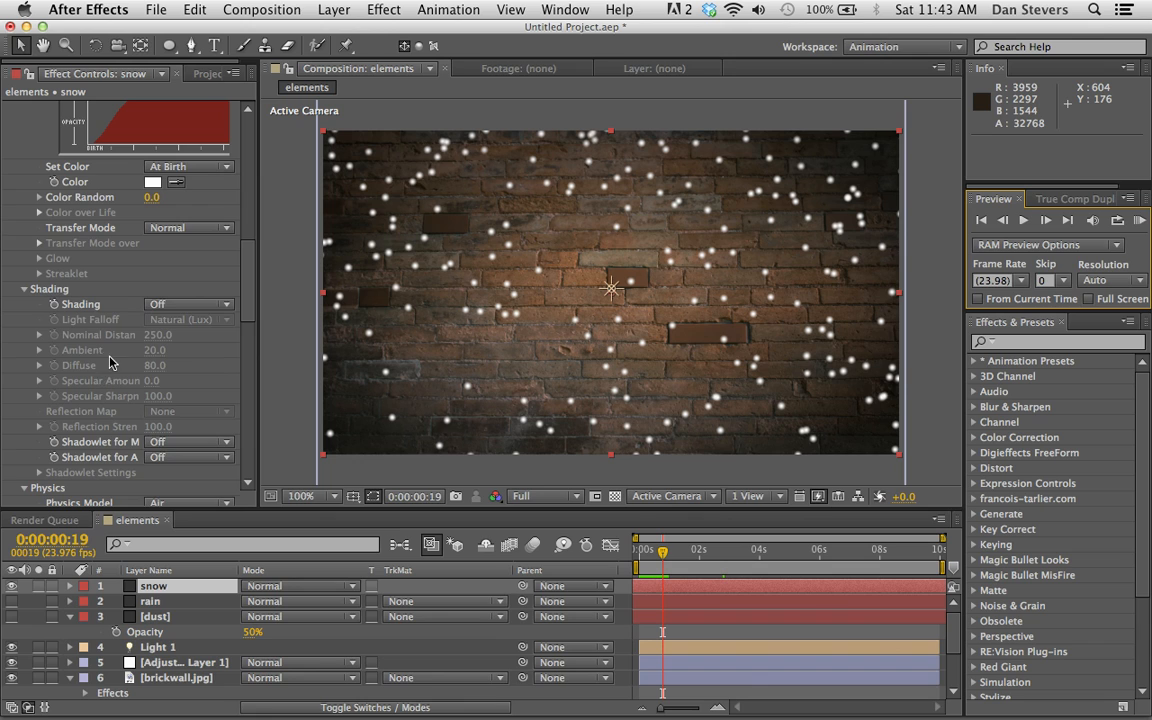
scroll(110, 362, up, 4)
scroll(140, 290, down, 6)
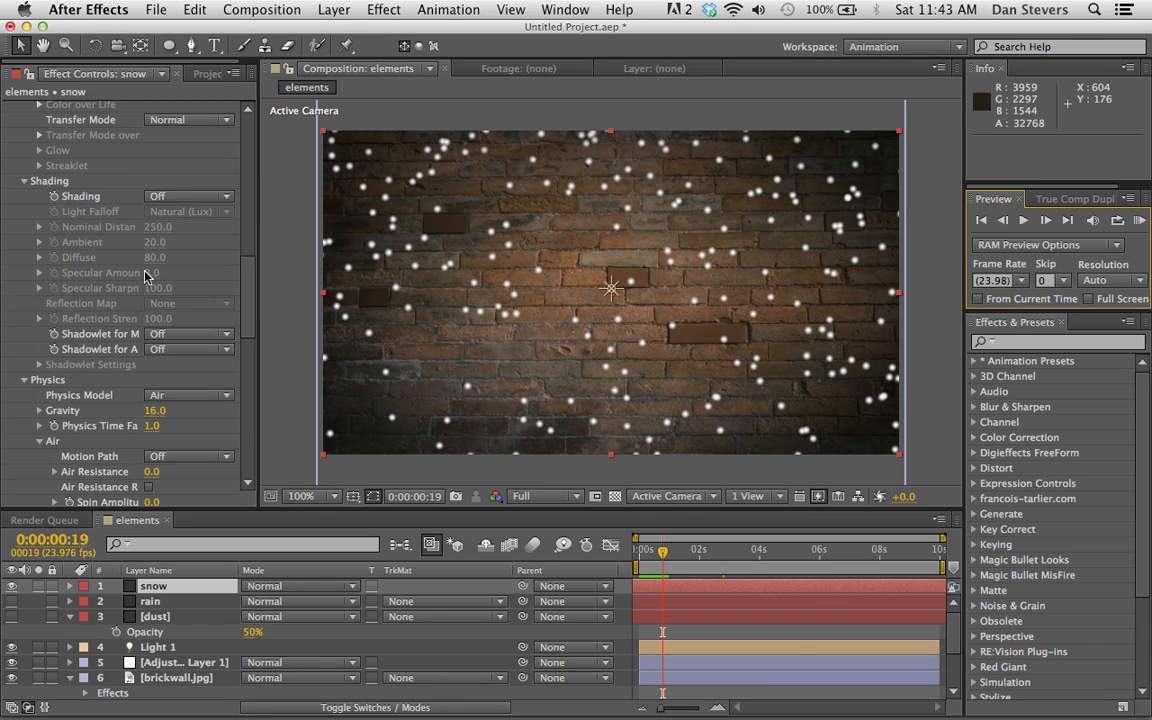
click(158, 411)
text(12)
key(Return)
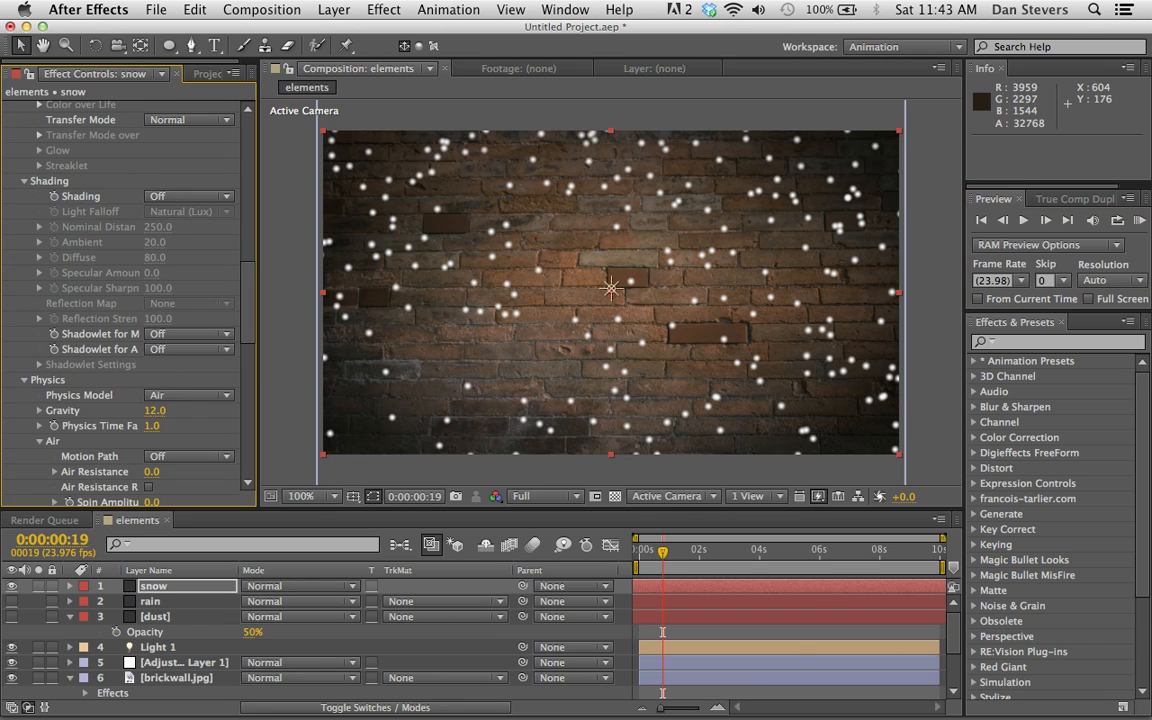
click(1142, 221)
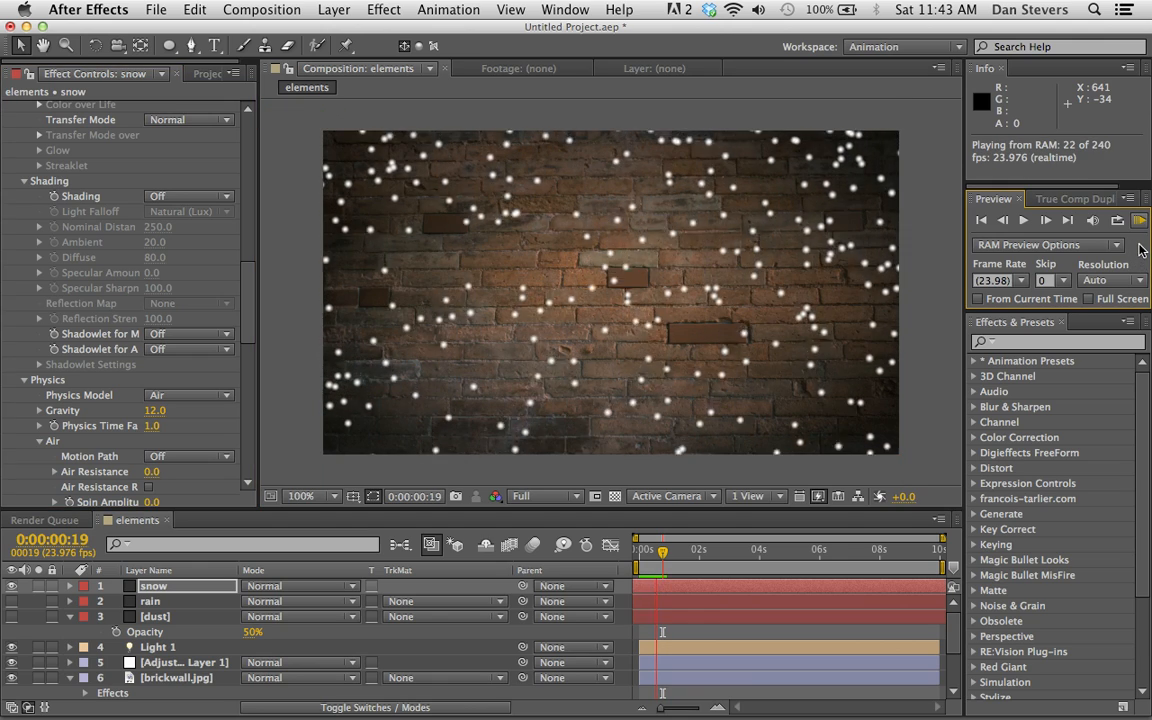
Step: Turn on Visualize Fields in the snow's Air physics and set the turbulence field's Affect Position to 50
key(space)
scroll(71, 400, up, 2)
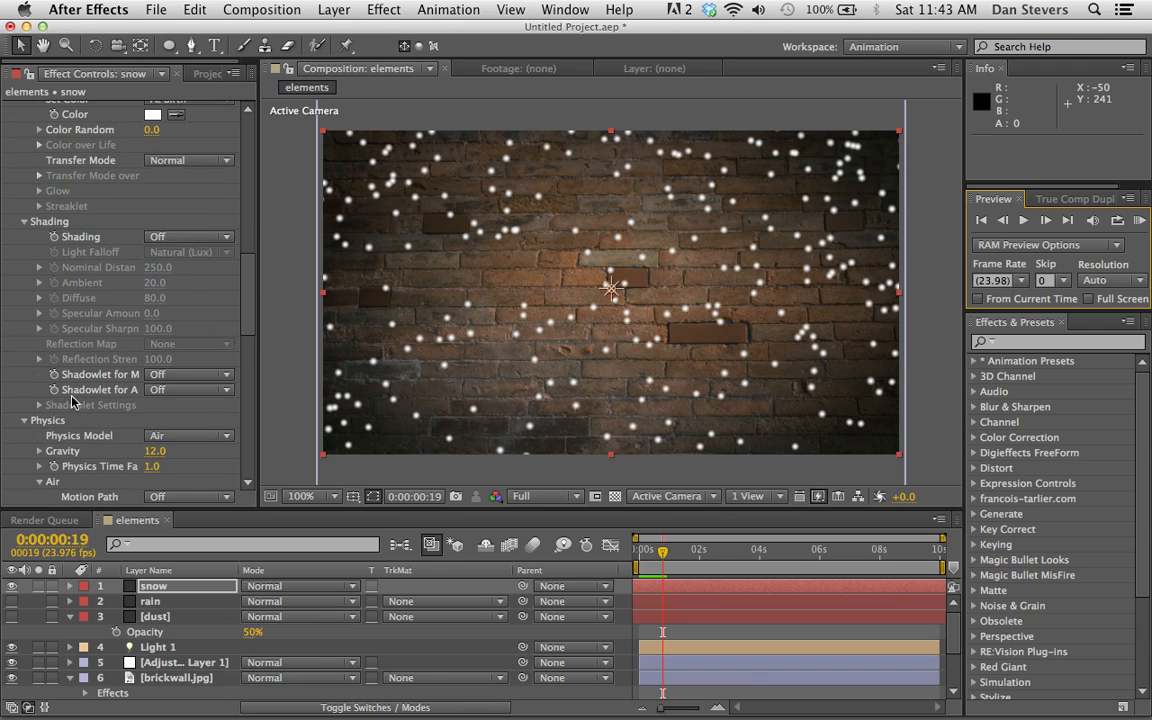
scroll(71, 400, down, 8)
scroll(72, 401, down, 4)
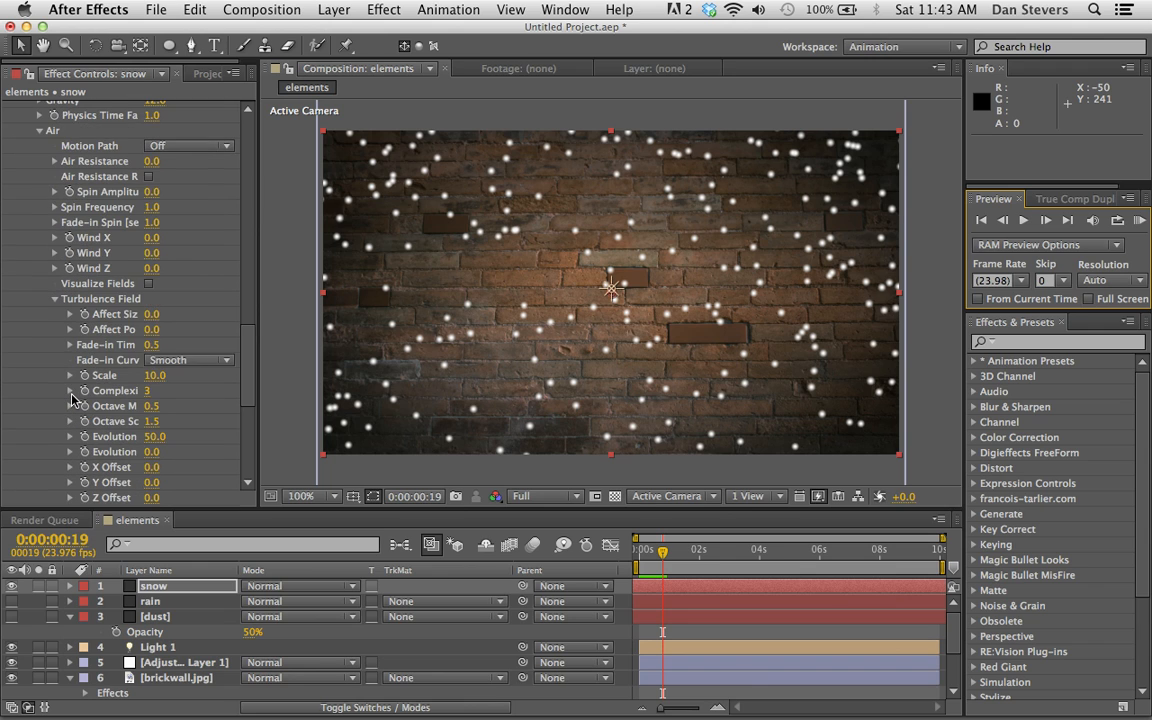
scroll(70, 361, up, 5)
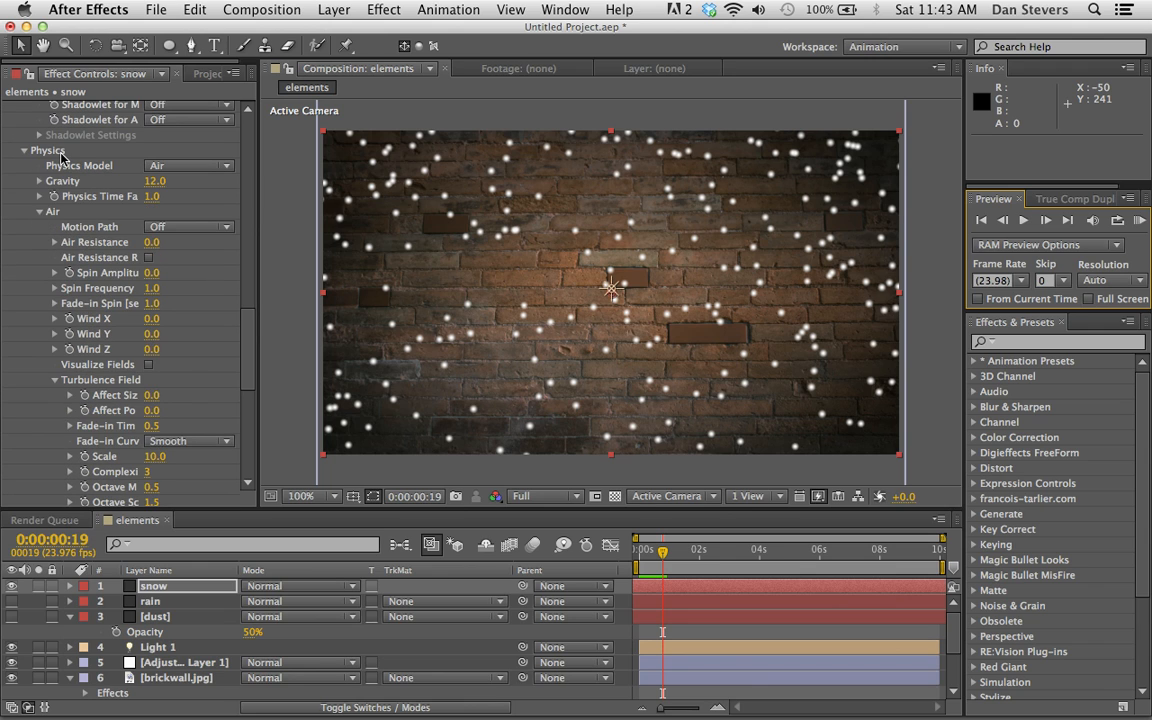
click(148, 365)
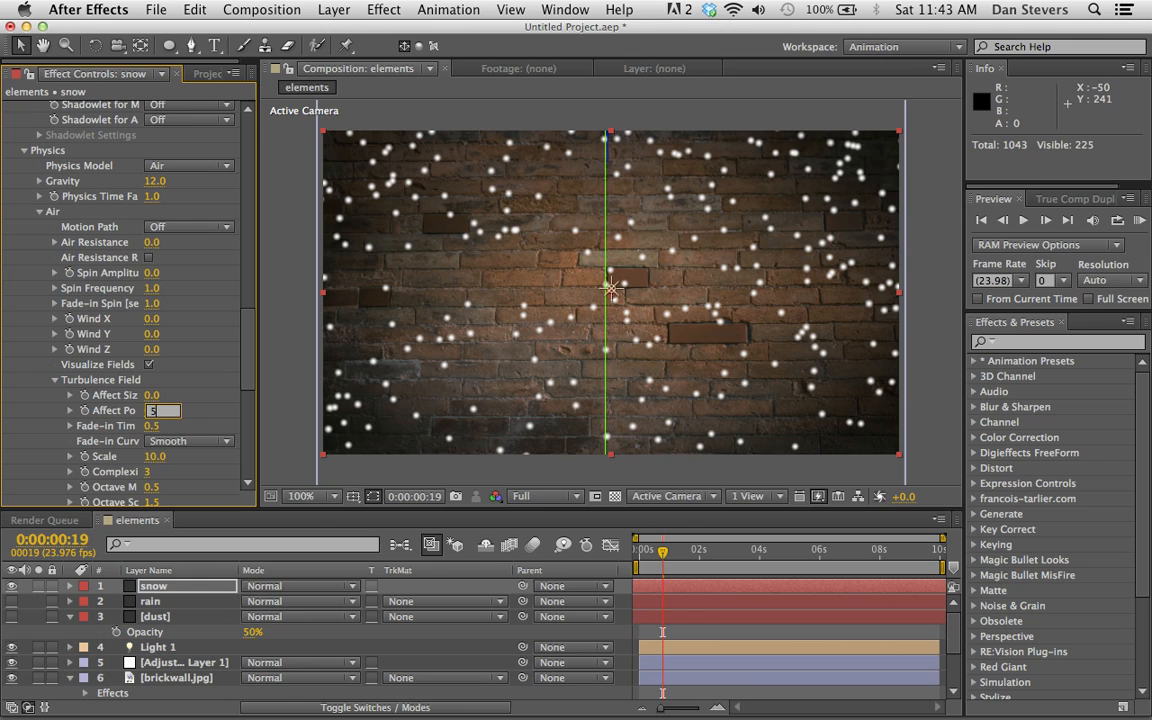
key(Return)
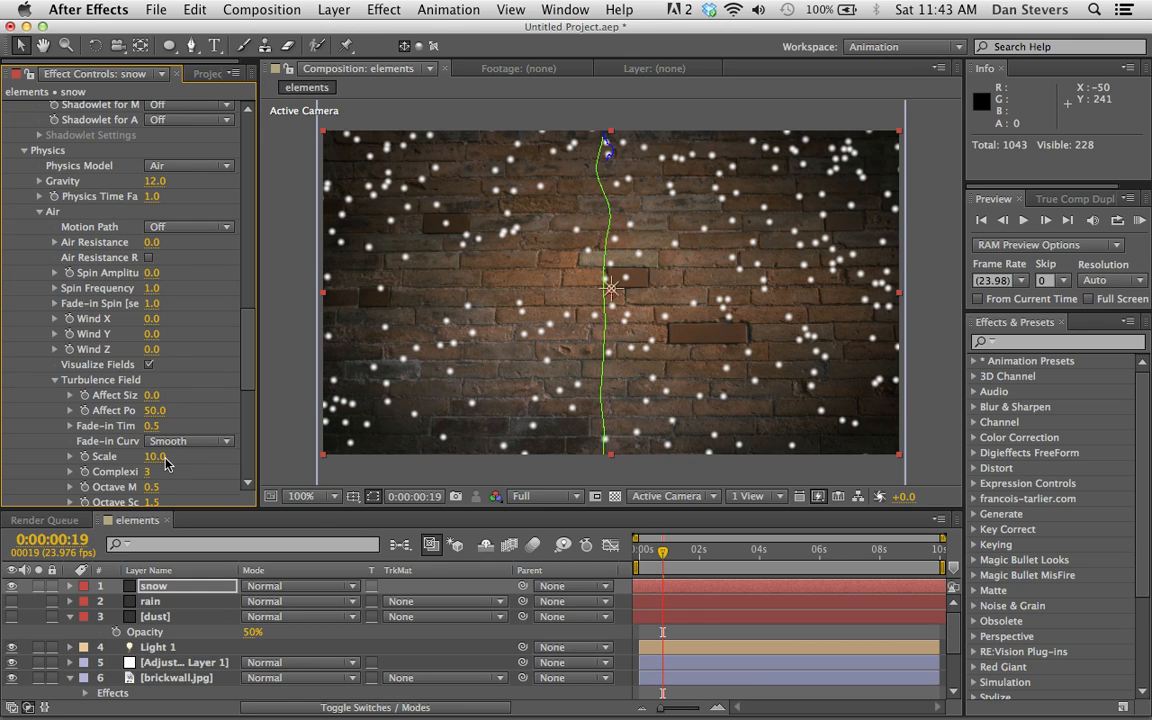
key(Return)
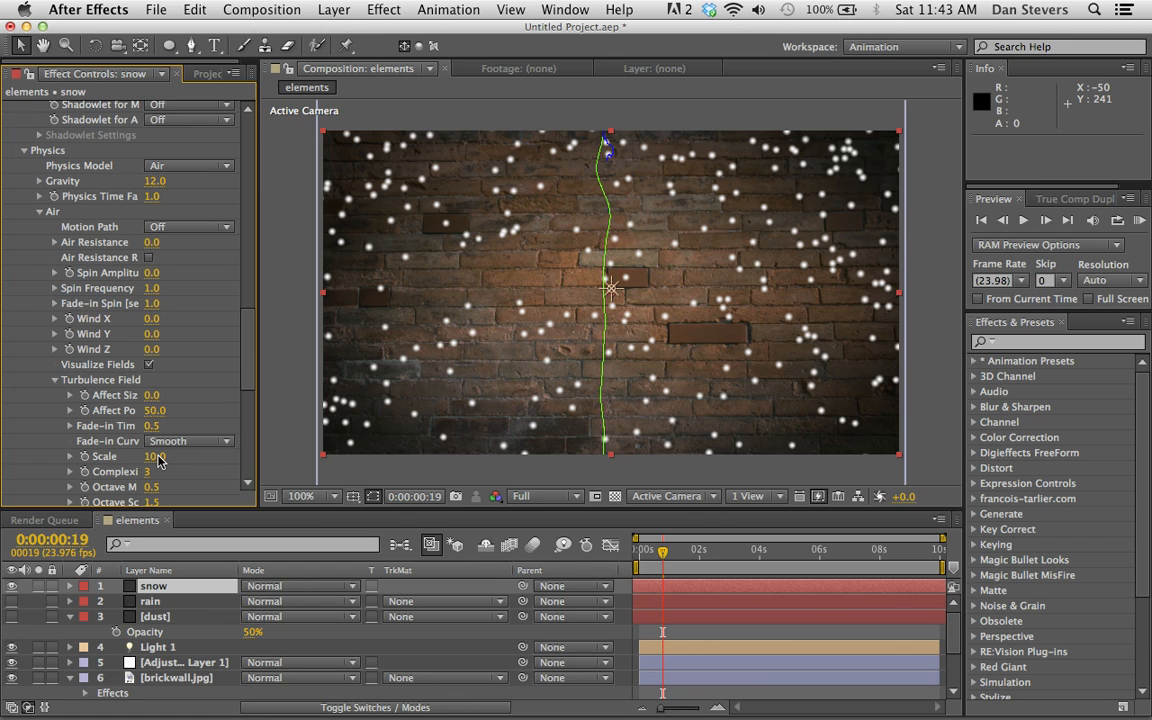
Step: Set the snow's turbulence field Scale to 5, preview the motion, and turn off Visualize Fields
click(156, 459)
text(38)
key(Return)
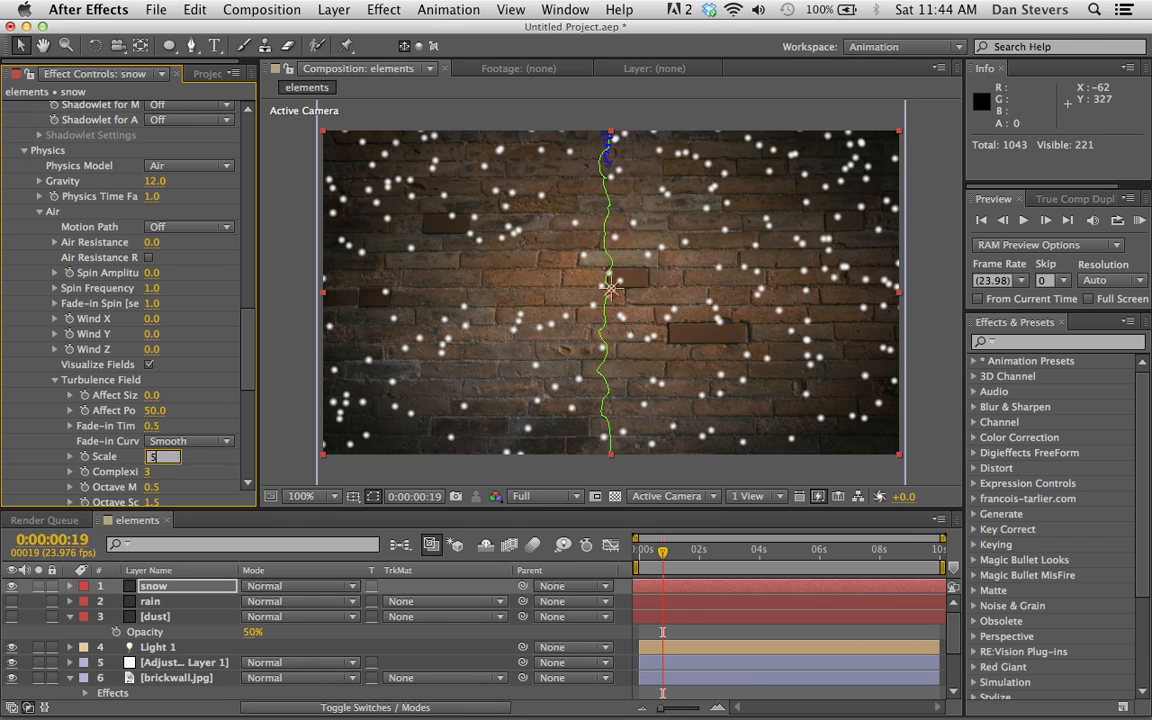
key(Return)
click(1140, 222)
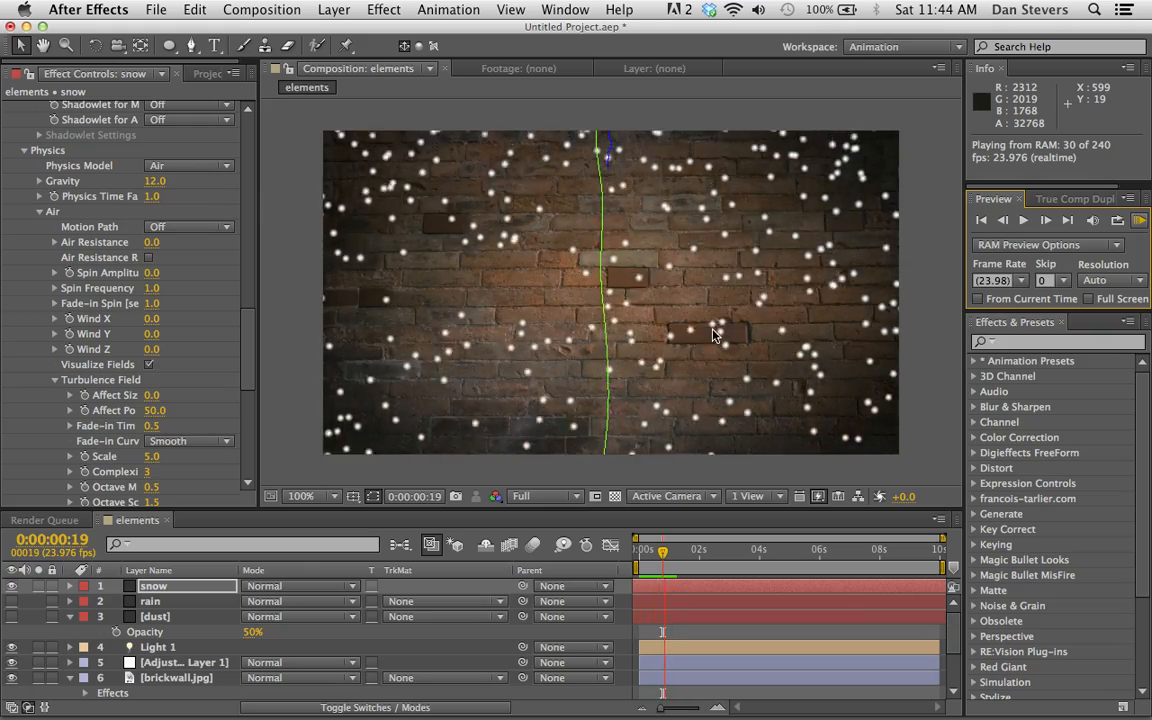
click(149, 365)
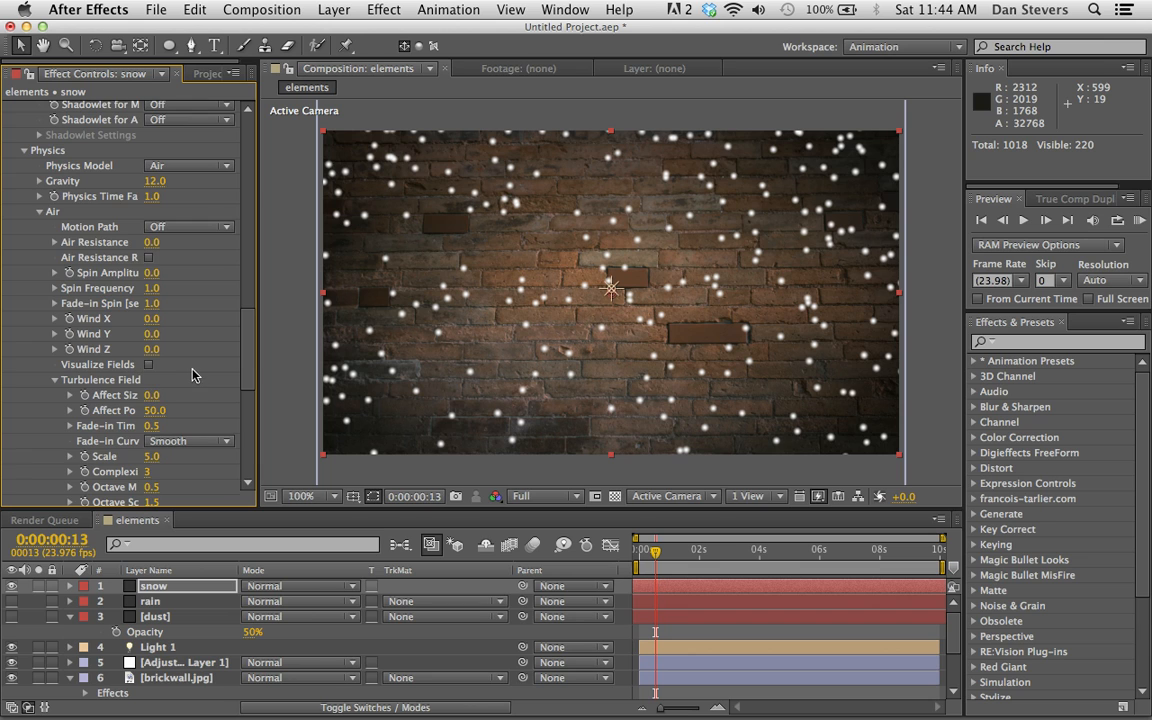
Step: Set the snow's Emitter Size Z to 500 and preview the deeper snowfall
scroll(188, 378, up, 10)
scroll(195, 376, up, 5)
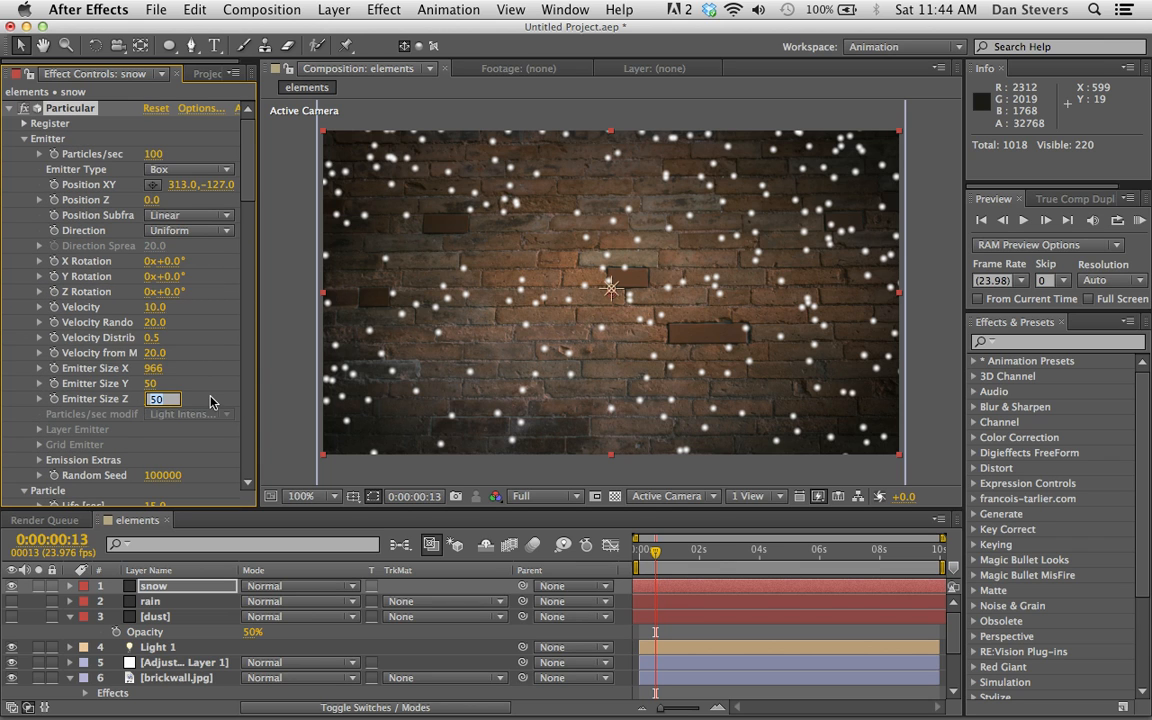
text(500)
key(Return)
click(1139, 220)
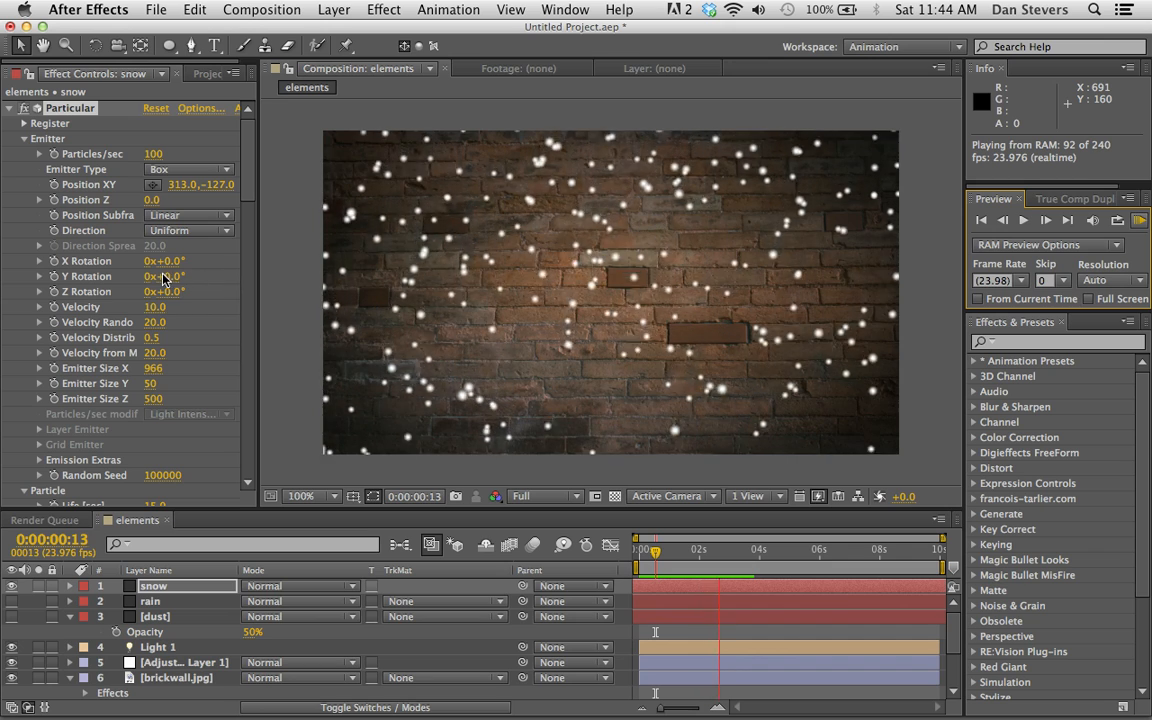
key(space)
Step: Set the snow particles' Size to 3, Opacity to 80 and Opacity Random to 75, and preview the result
scroll(88, 387, down, 10)
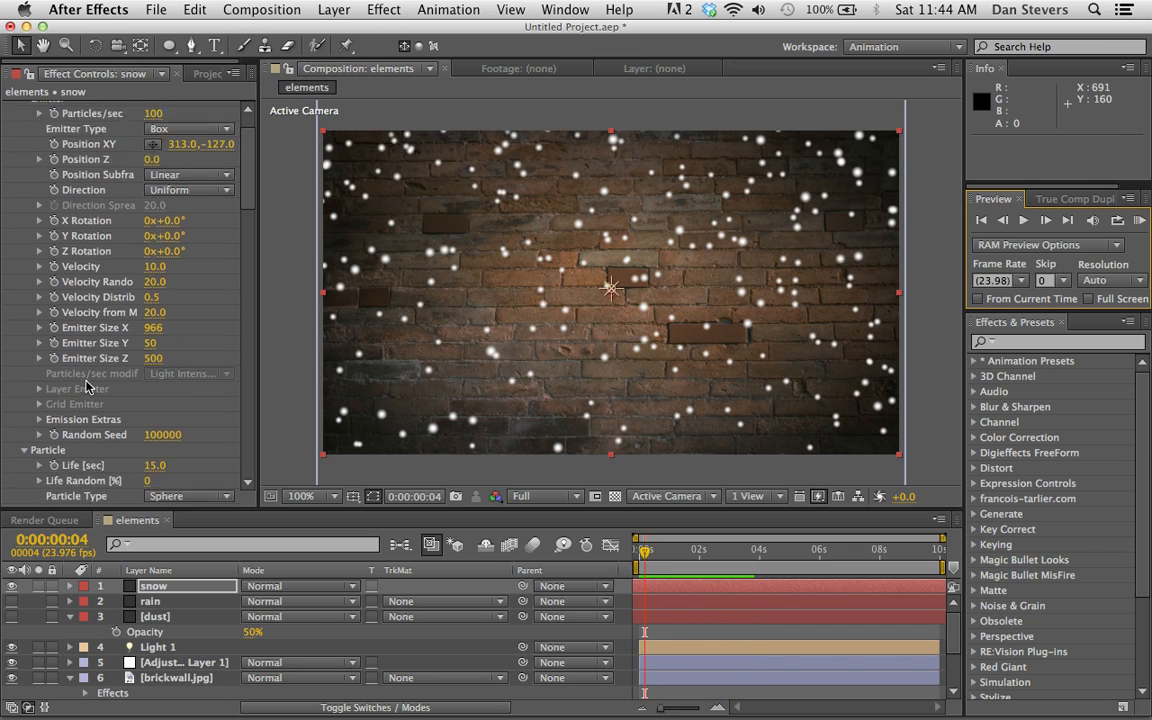
click(150, 368)
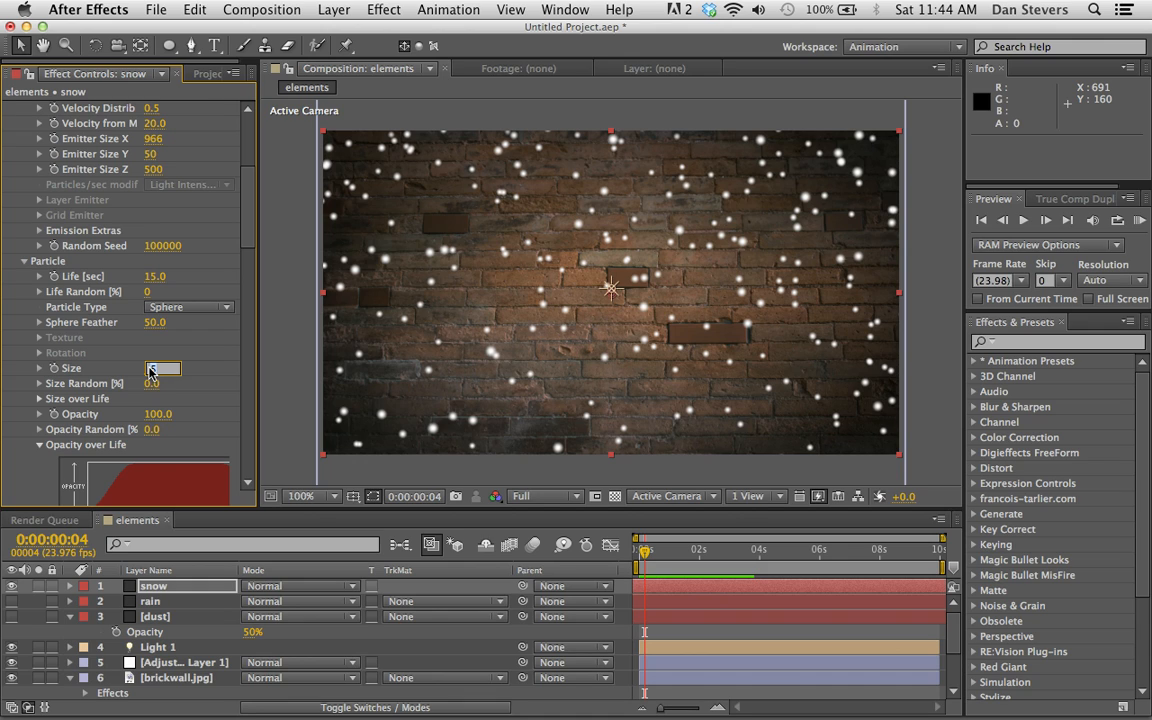
key(Return)
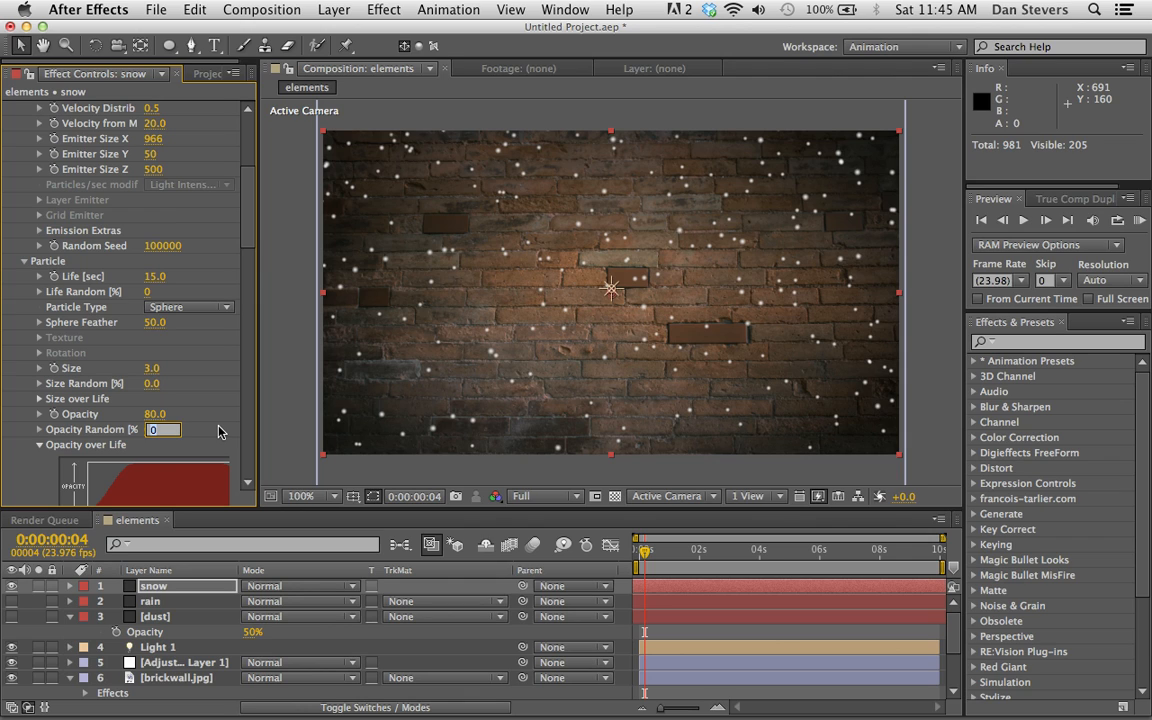
text(50)
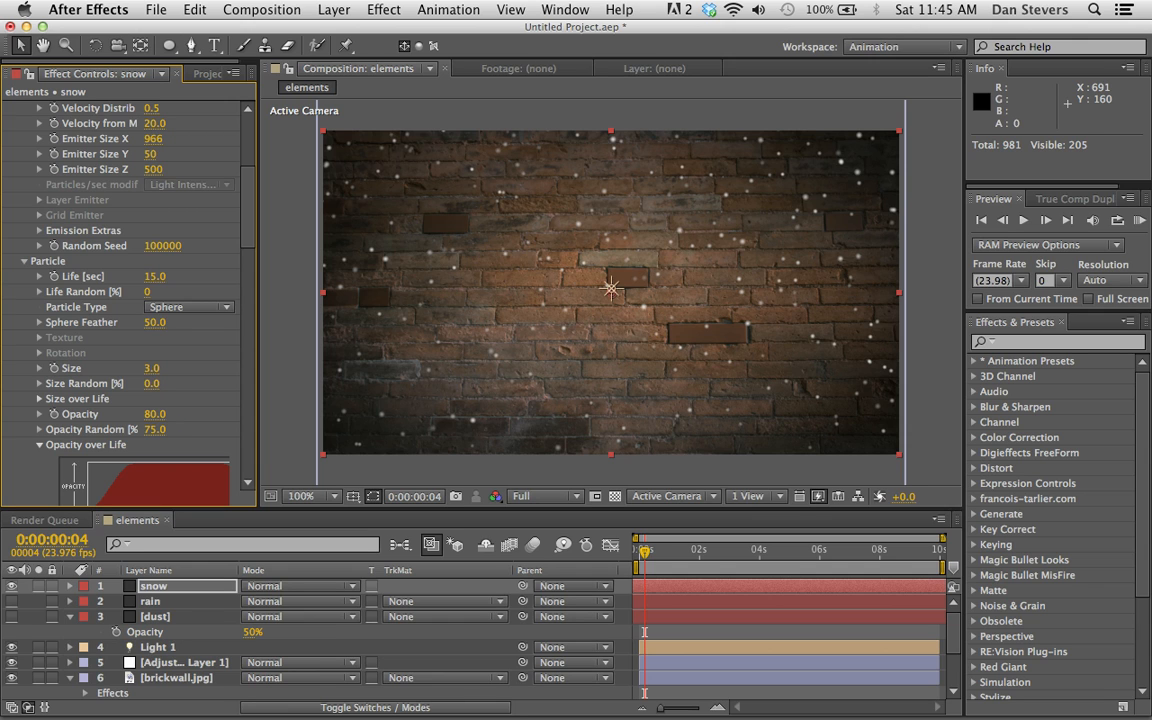
click(1140, 220)
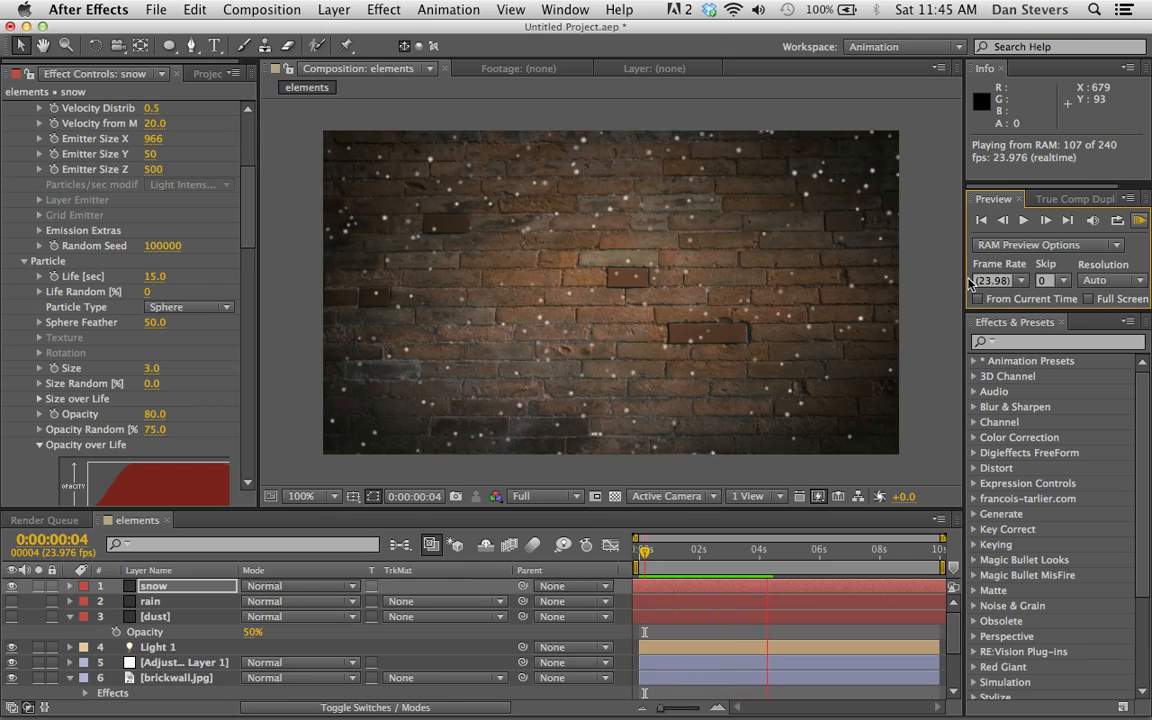
key(space)
Step: Set the snow's physics Gravity to 10 and preview the fall
scroll(234, 219, down, 5)
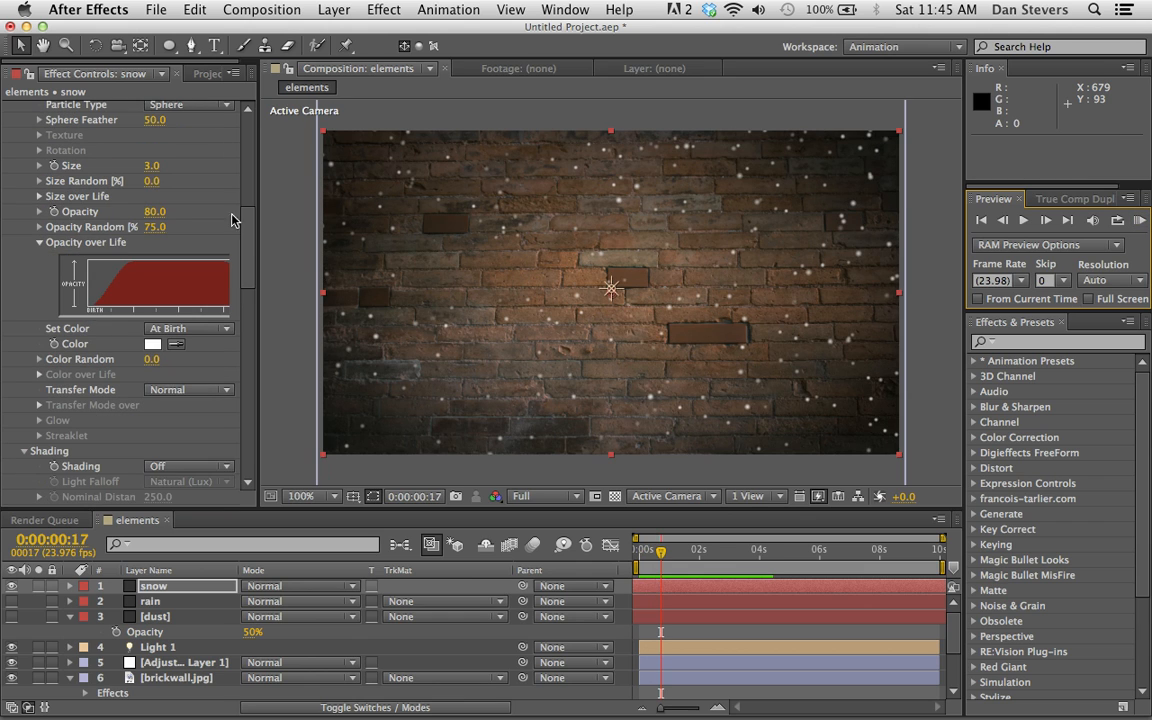
scroll(250, 303, down, 8)
scroll(250, 303, down, 3)
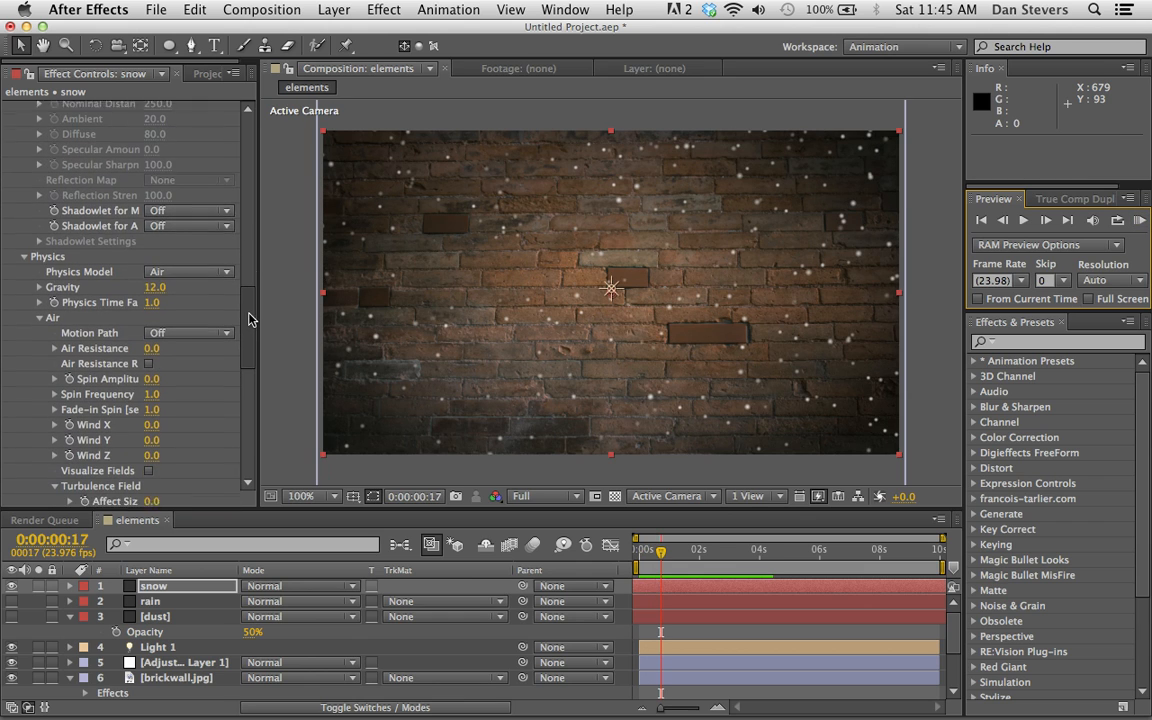
click(158, 284)
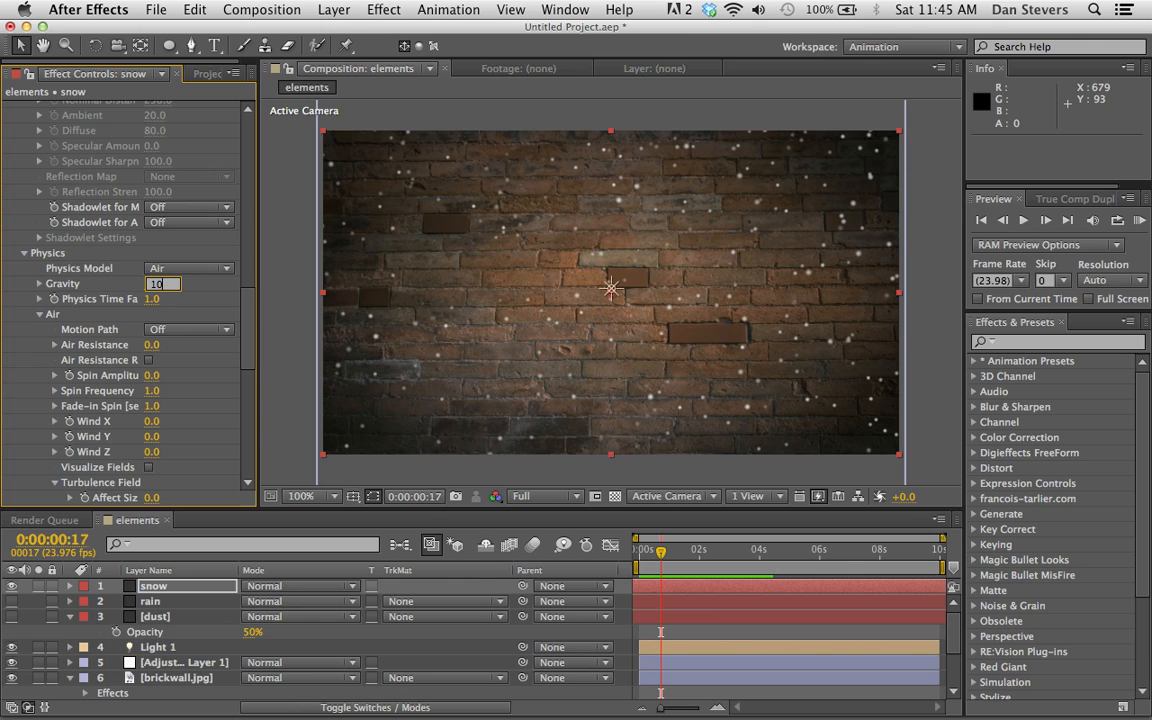
text(10)
key(Return)
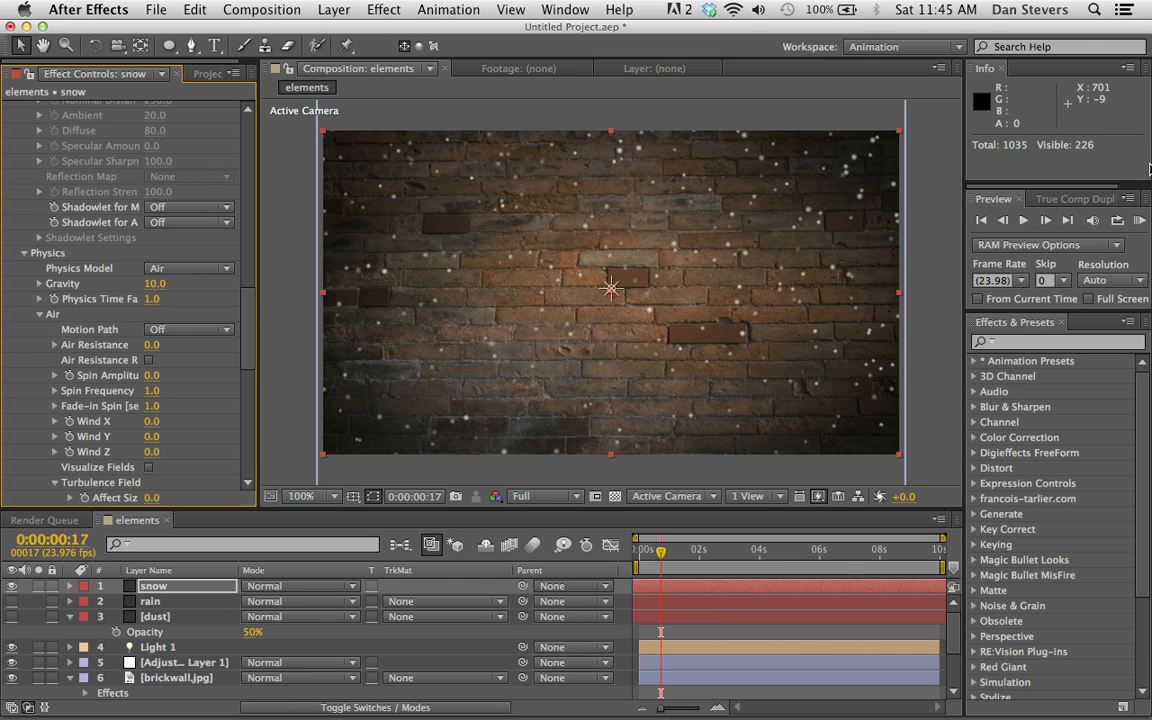
click(1140, 221)
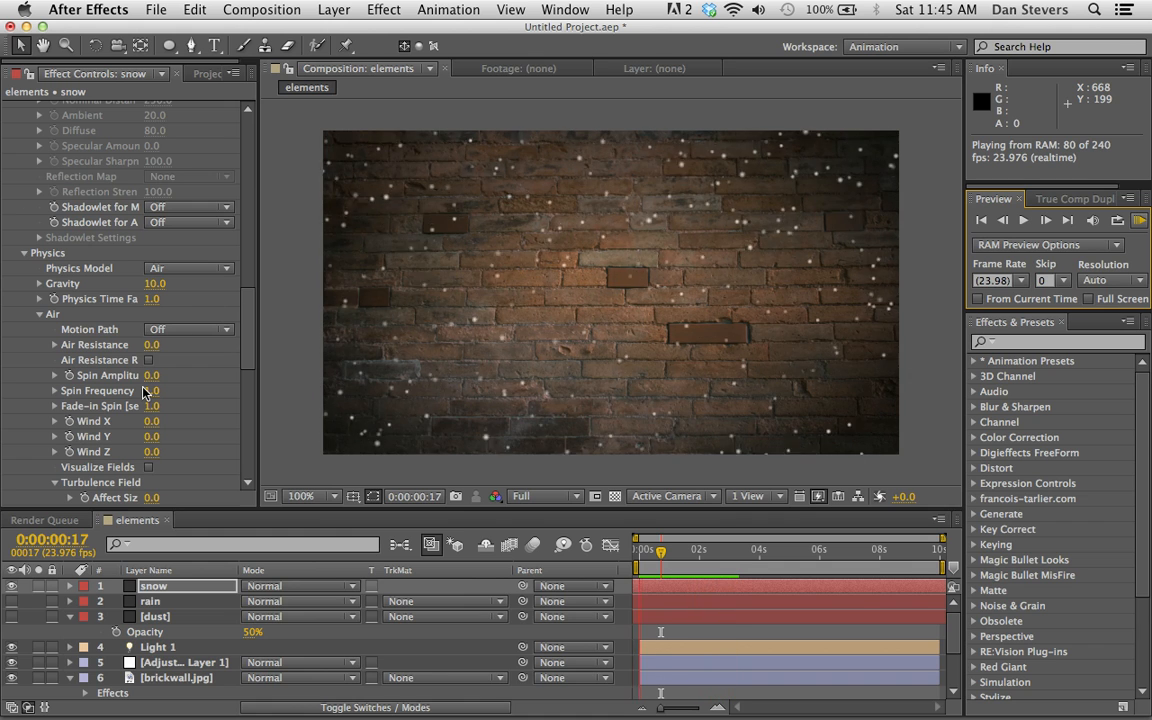
Step: Set the snow's turbulence field Affect Position to 100 and preview the drifting flakes
scroll(112, 349, down, 4)
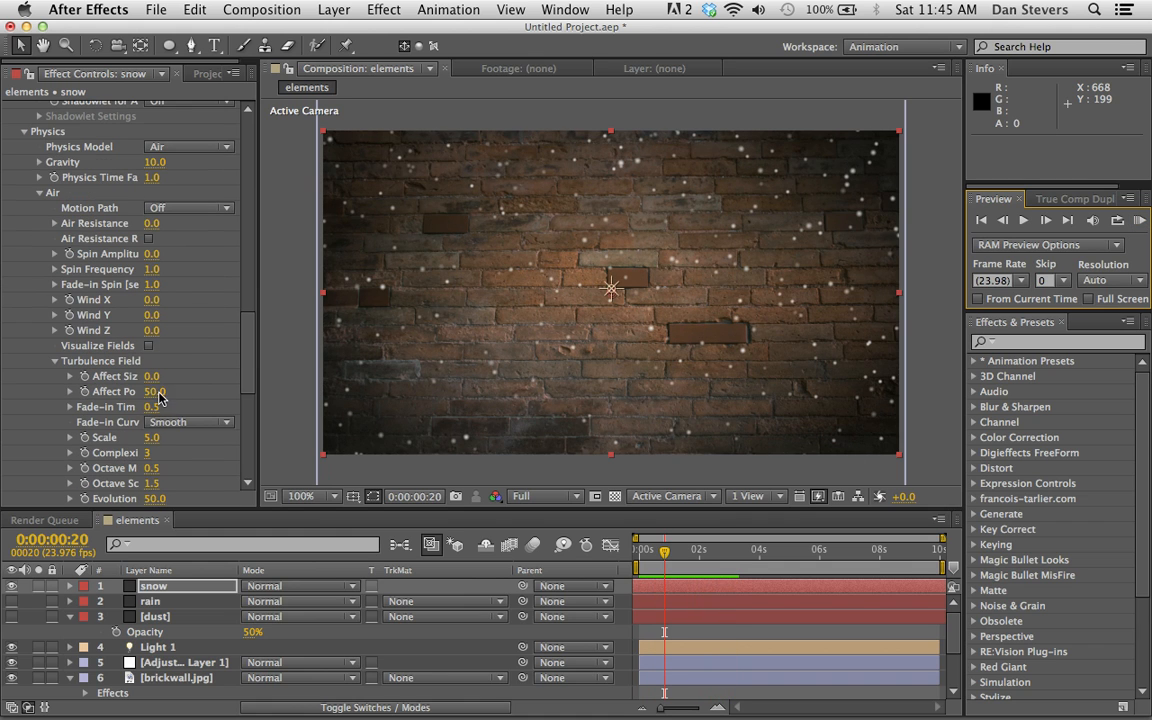
click(157, 393)
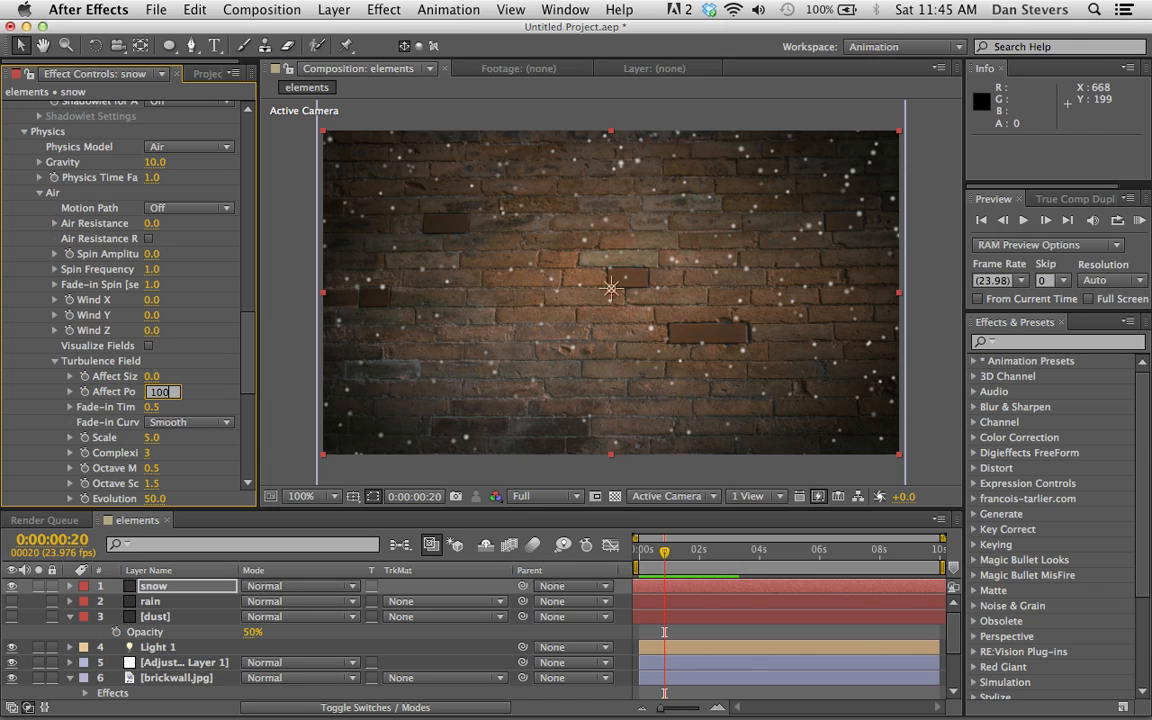
key(Return)
click(1139, 220)
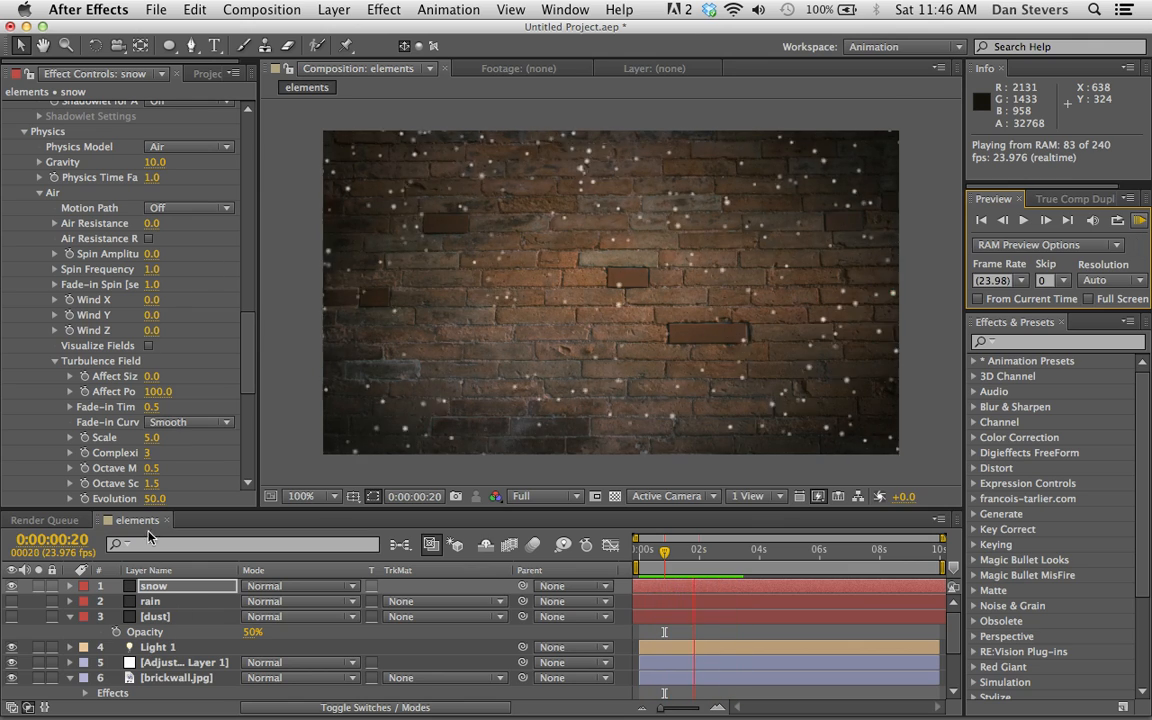
key(space)
Step: Turn on Shading for the snow particles and preview how the scene light affects them
scroll(130, 437, down, 7)
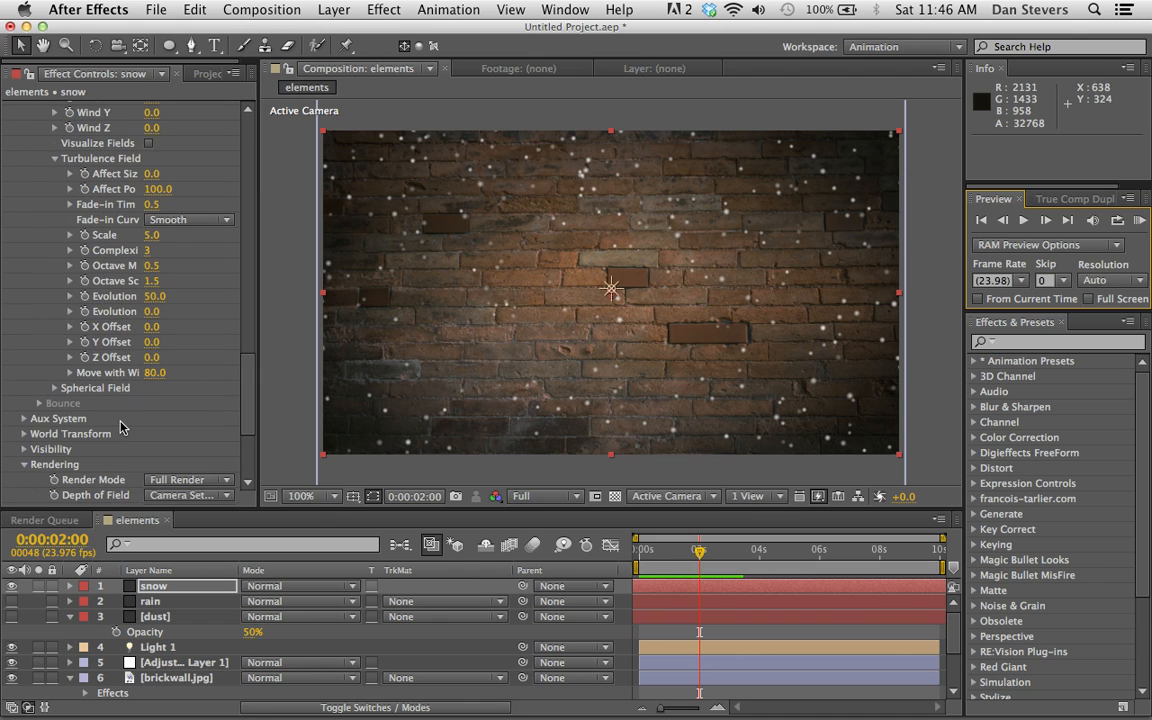
scroll(35, 427, up, 20)
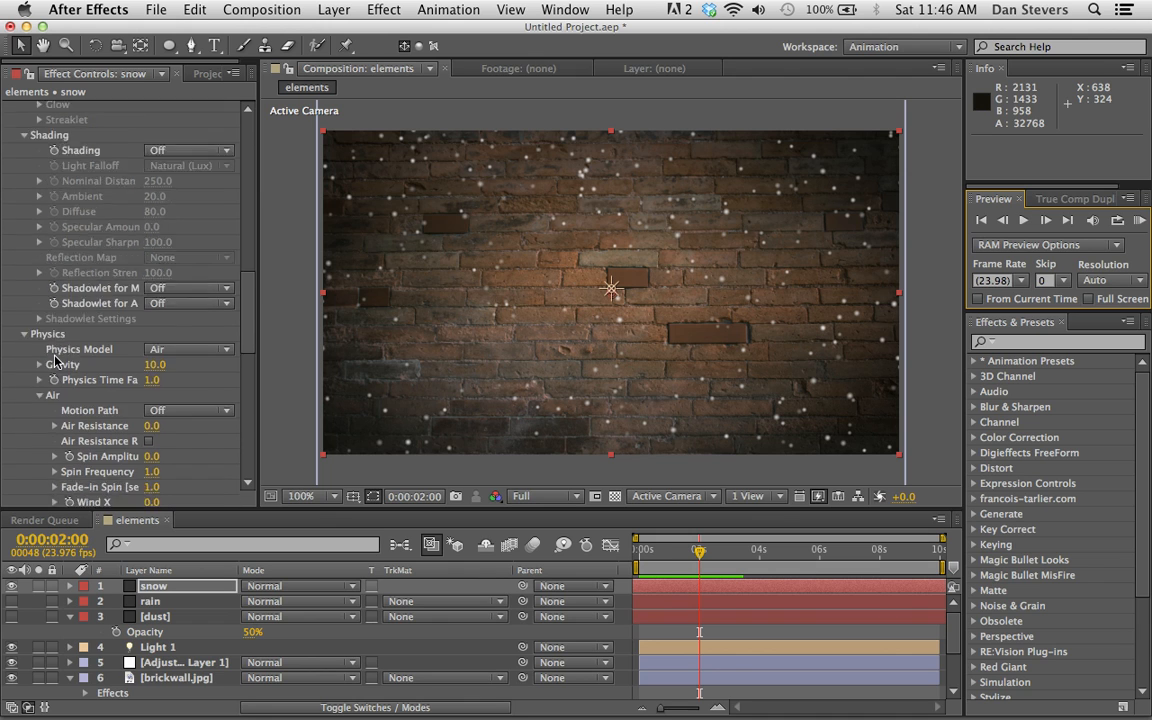
click(160, 313)
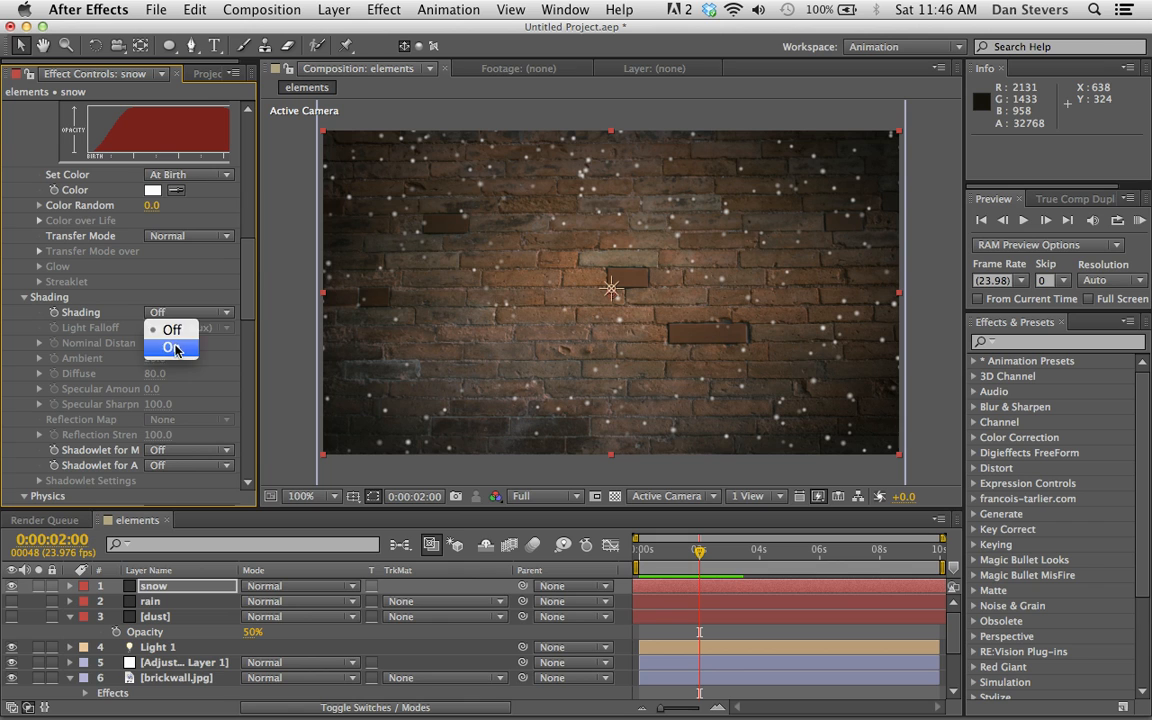
click(160, 343)
click(1138, 220)
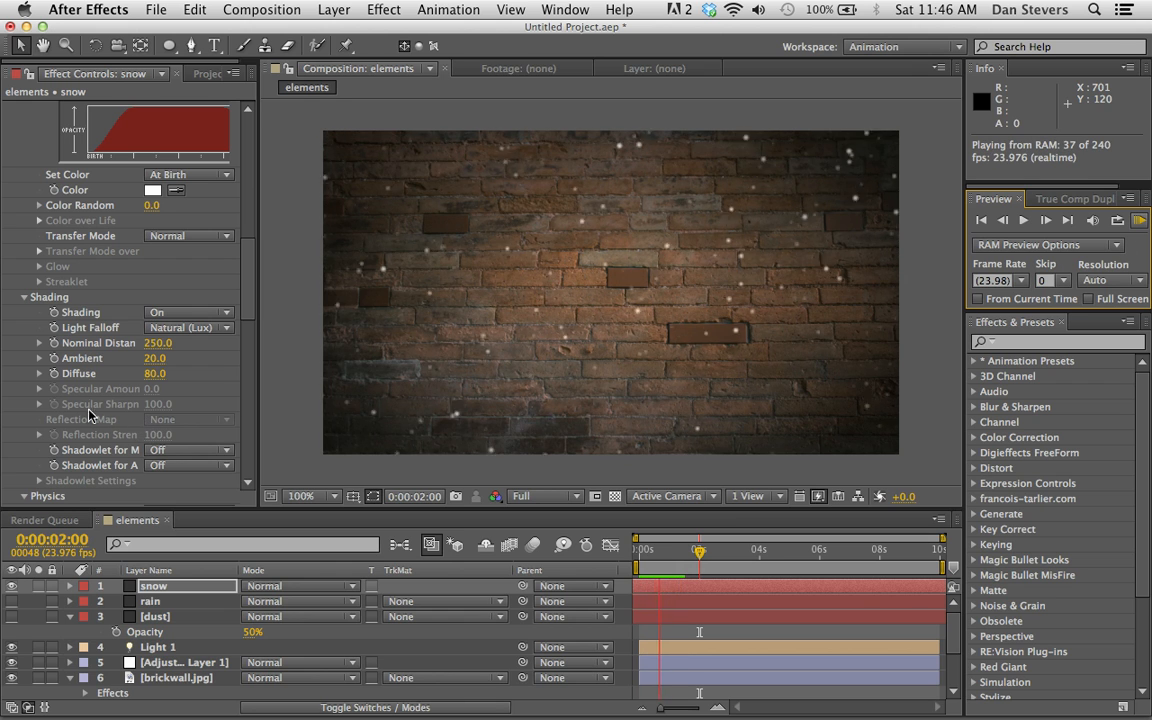
key(space)
Step: Set the snow particles' Size to 2.5 and preview the snowfall
scroll(110, 380, up, 10)
scroll(105, 366, up, 5)
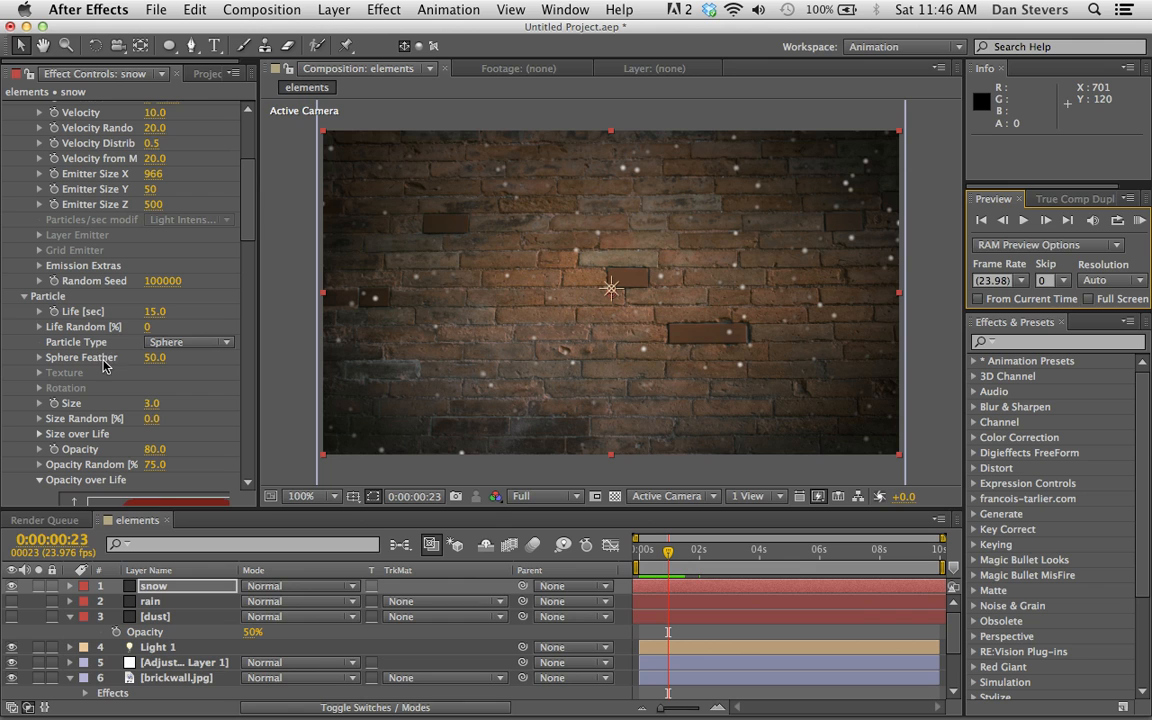
click(150, 404)
key(Return)
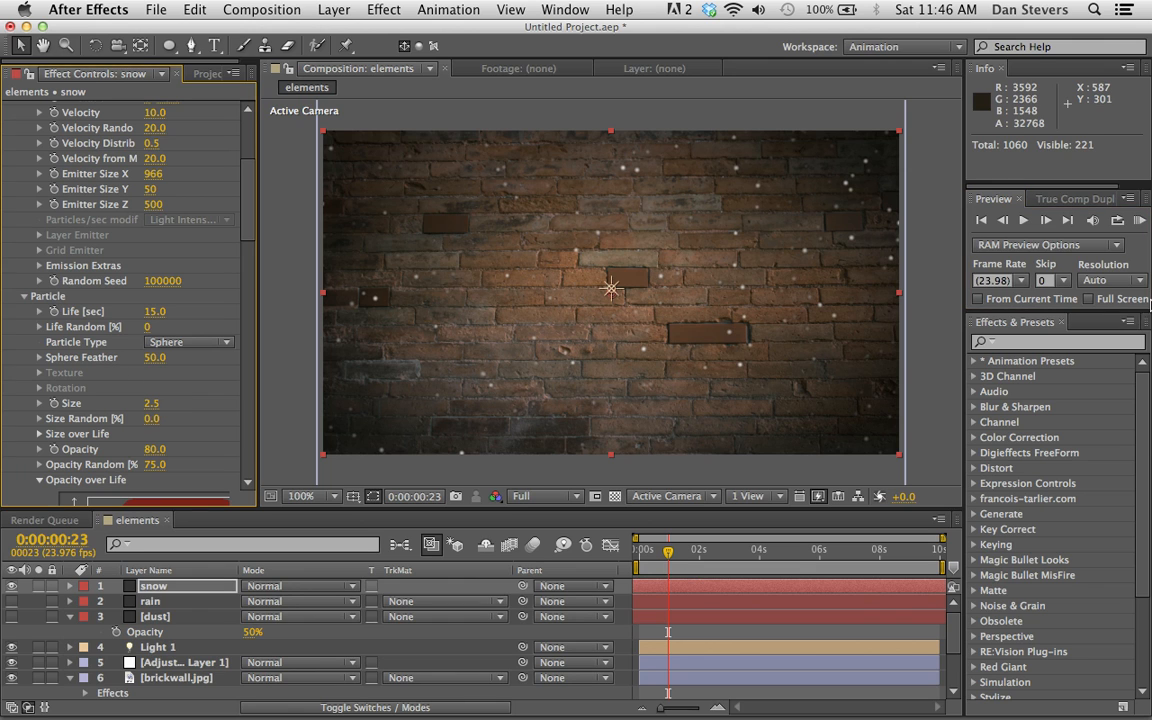
click(1143, 224)
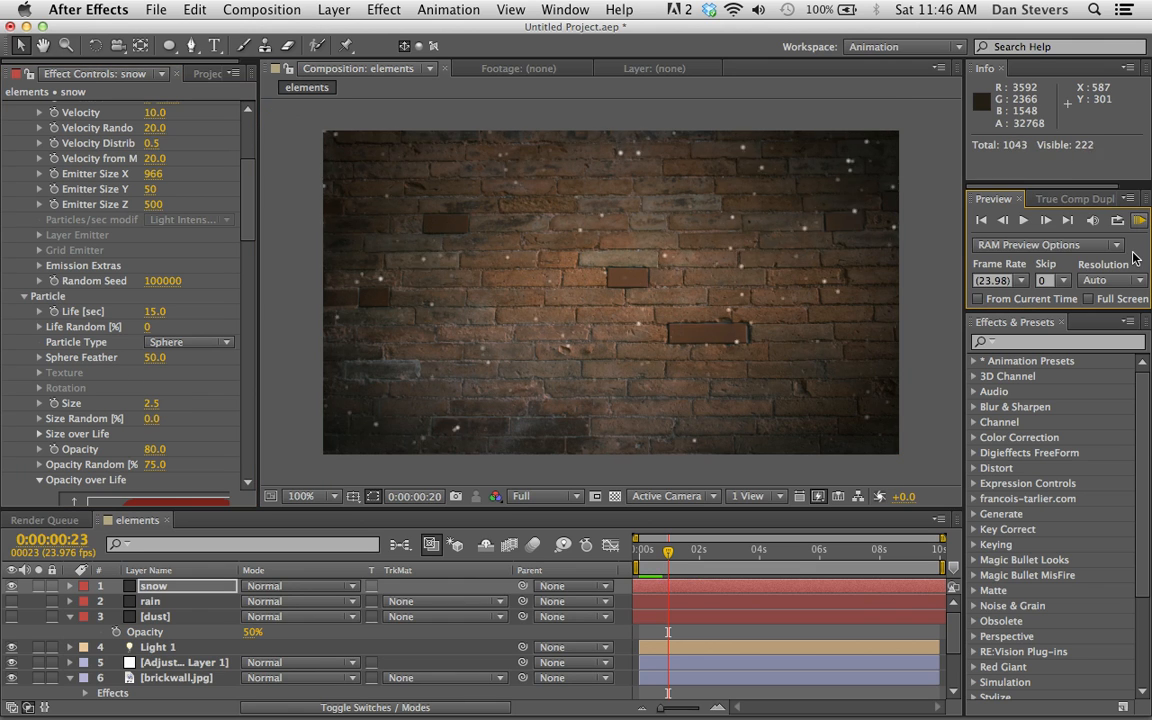
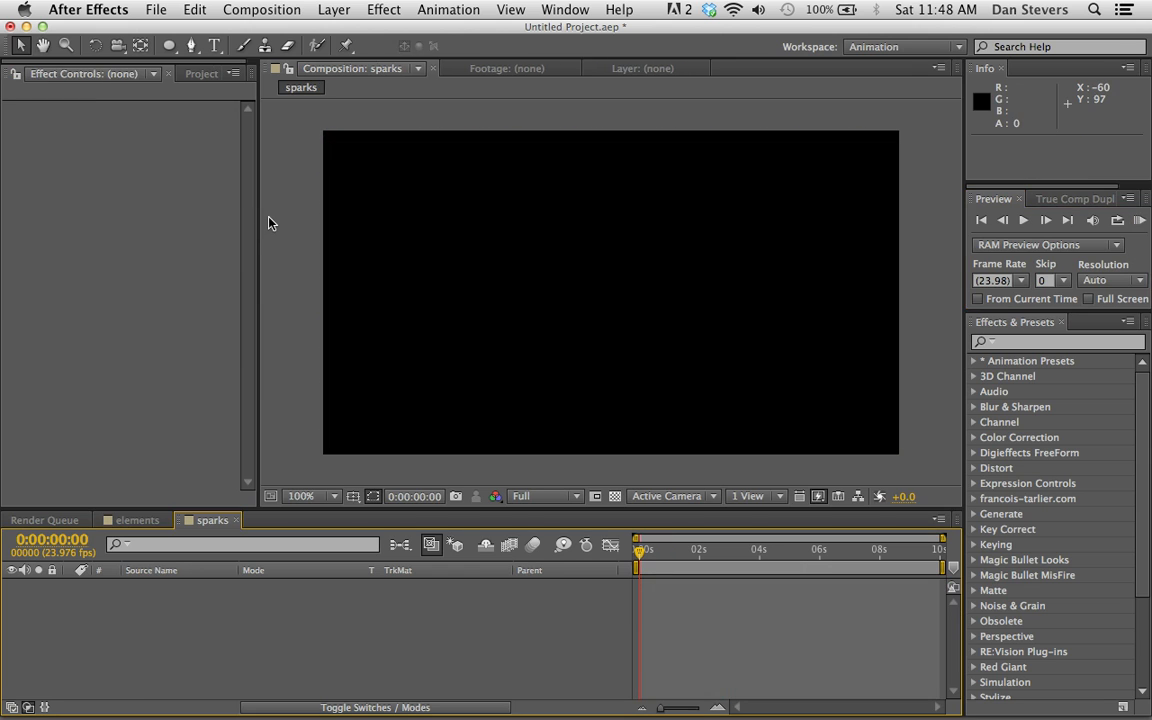
Step: Create a 640 x 360 px solid layer named "sparks" in the sparks composition
click(334, 9)
mouse_move(339, 33)
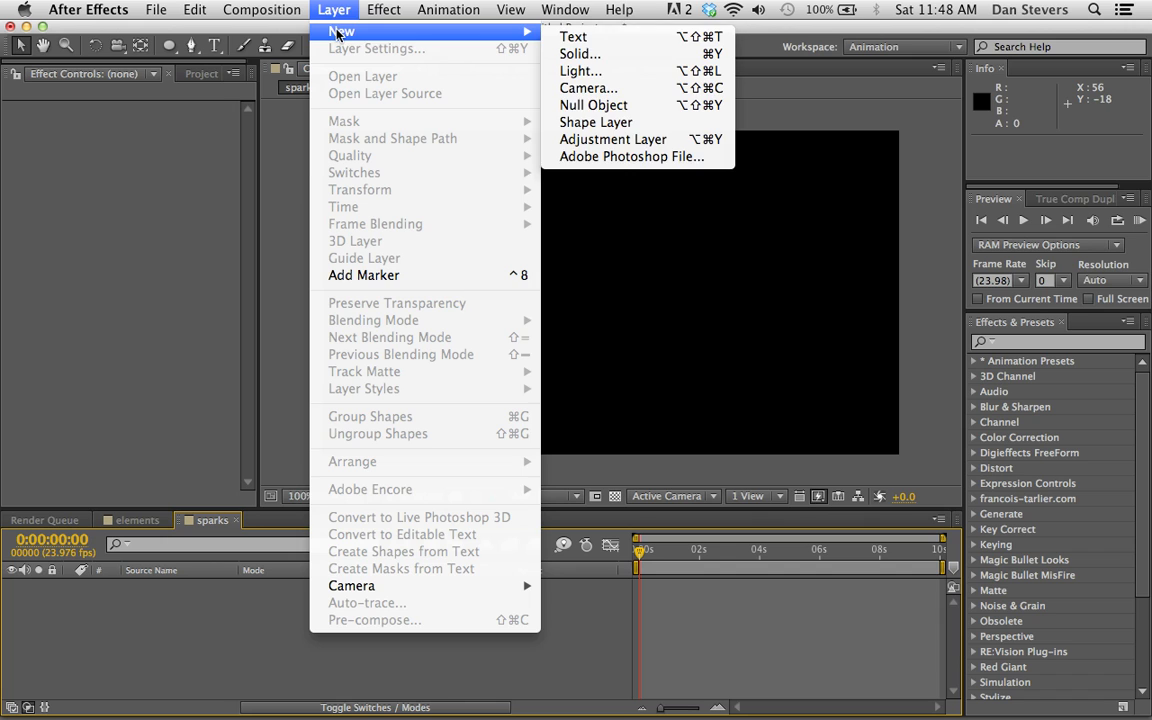
click(585, 54)
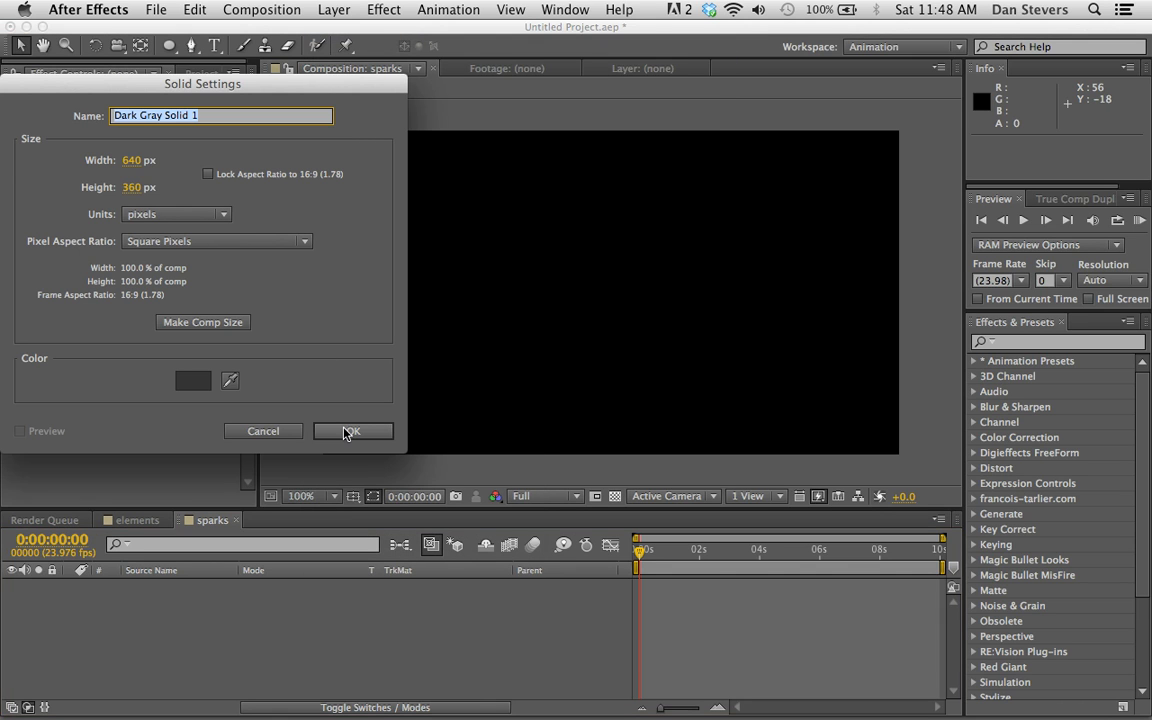
text(sparks)
key(Return)
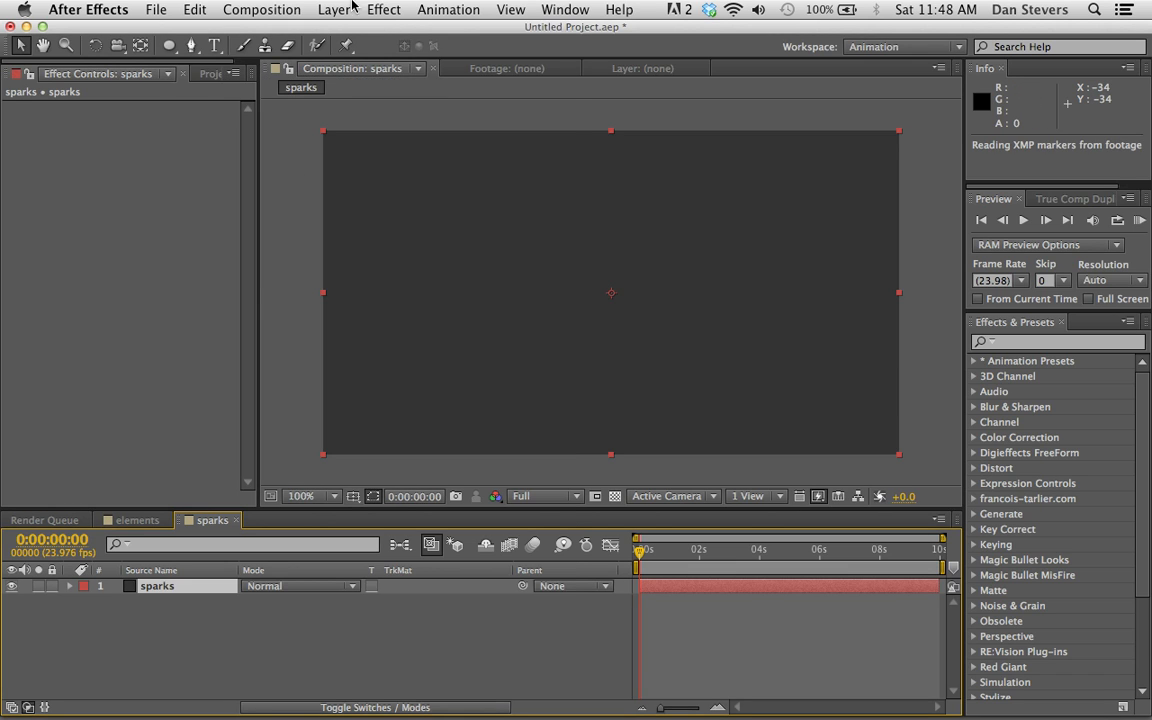
Step: Apply the Trapcode Particular effect to the sparks layer and scrub ahead to see its default emission
click(383, 9)
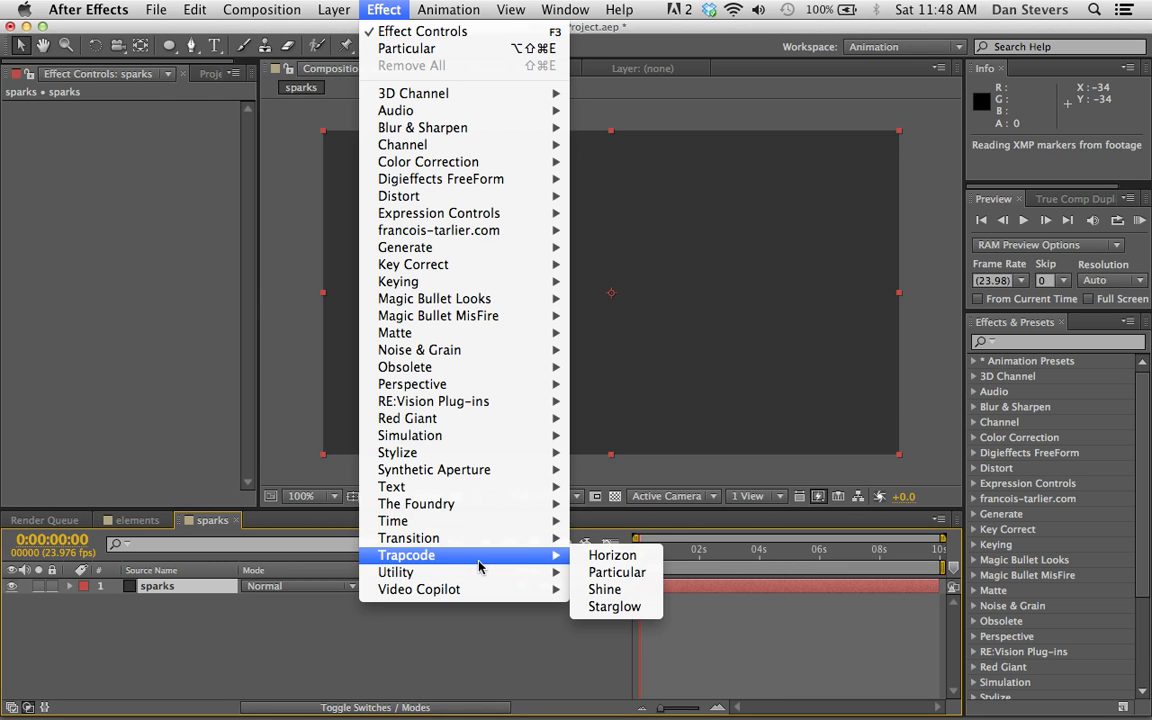
mouse_move(537, 563)
click(612, 572)
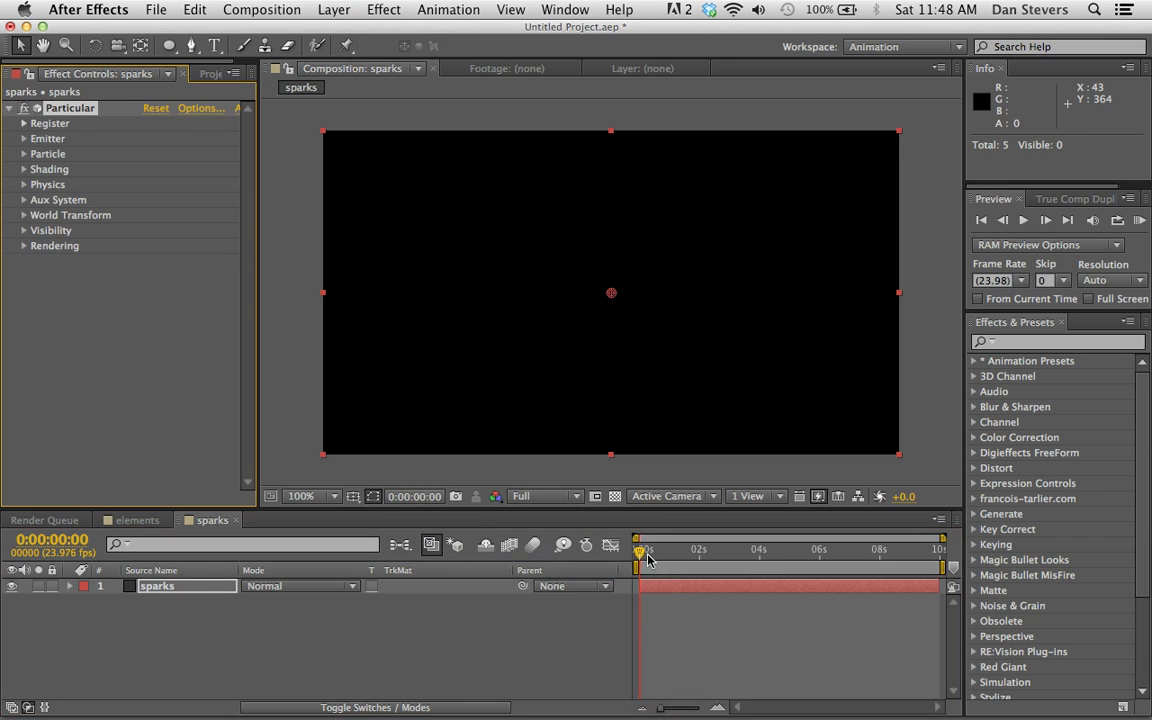
mouse_move(647, 558)
mouse_down()
mouse_move(671, 558)
mouse_move(655, 562)
mouse_up()
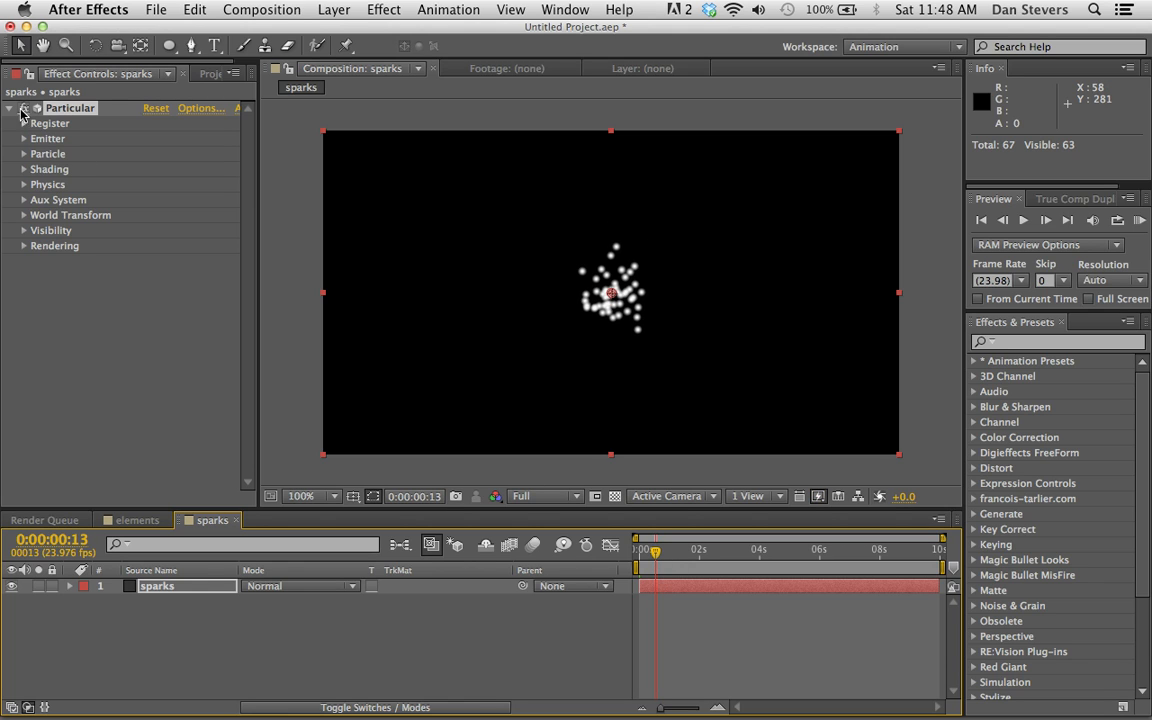
Step: Set the Particular emitter's Velocity to 500 so the particles burst outward faster
click(24, 153)
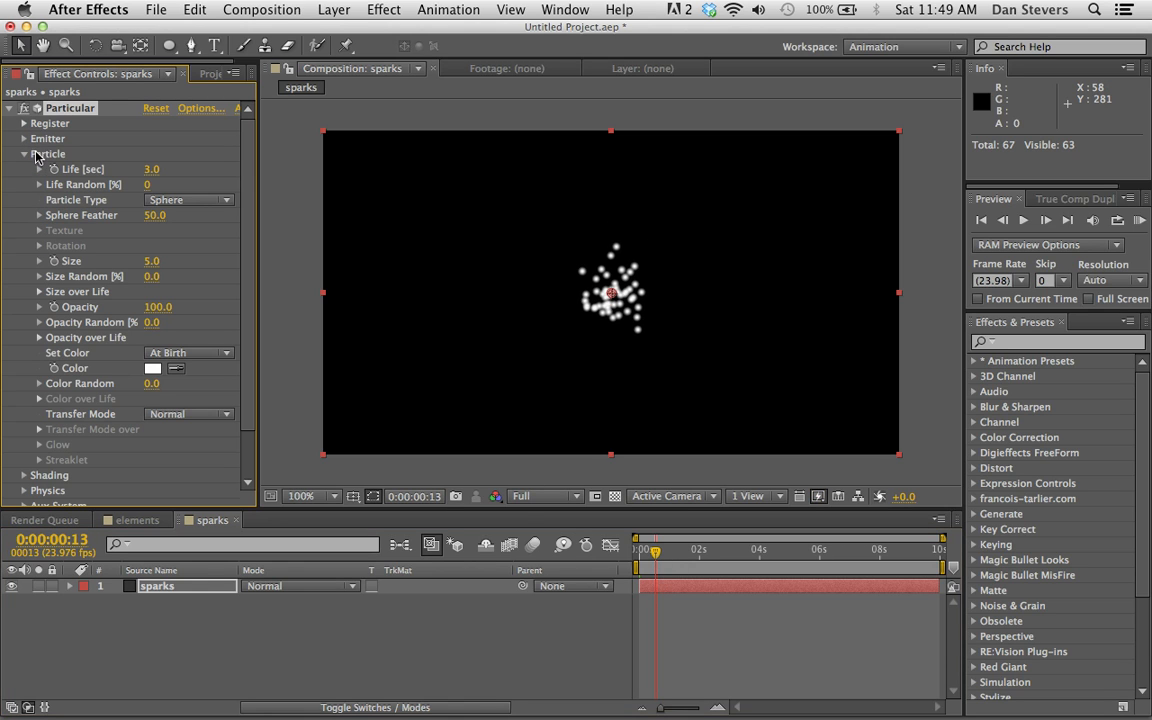
click(24, 138)
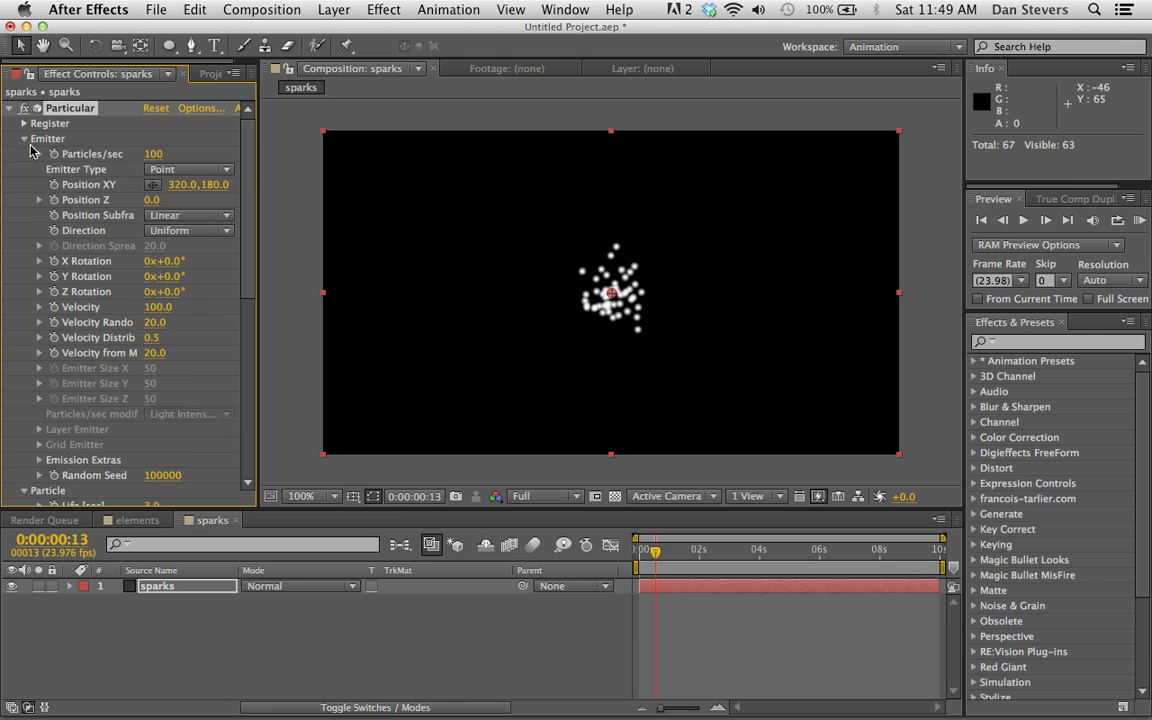
mouse_move(655, 567)
mouse_down()
mouse_move(639, 565)
mouse_move(664, 563)
mouse_up()
click(162, 308)
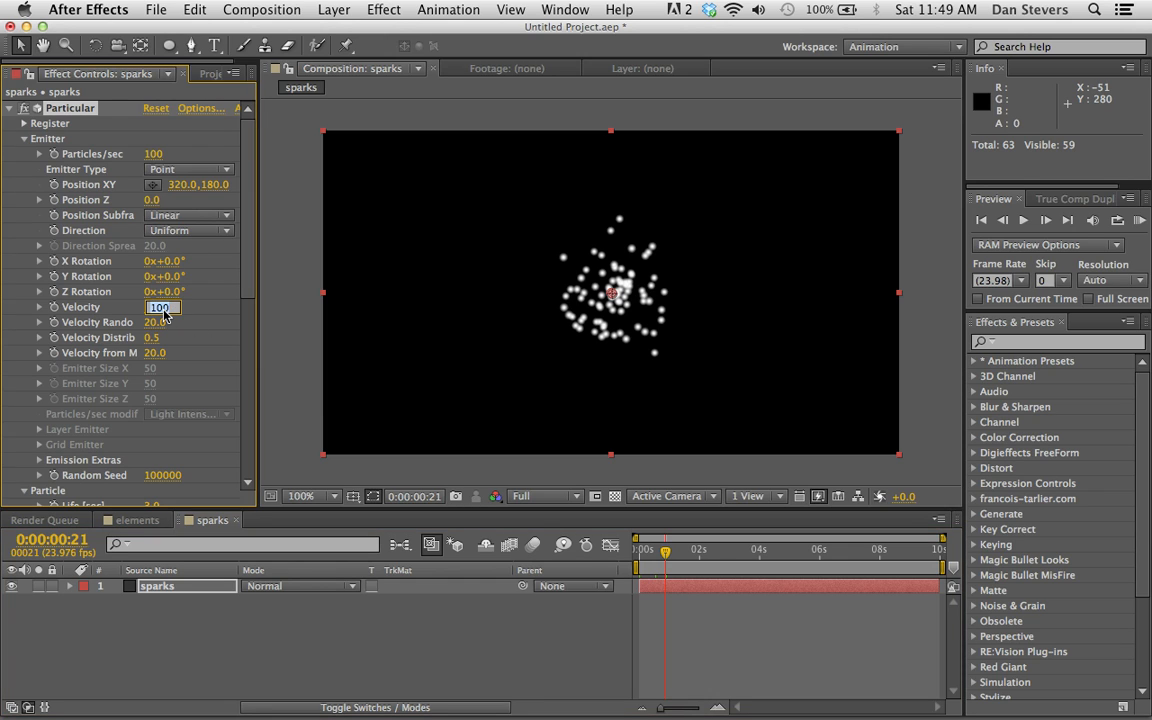
key(Return)
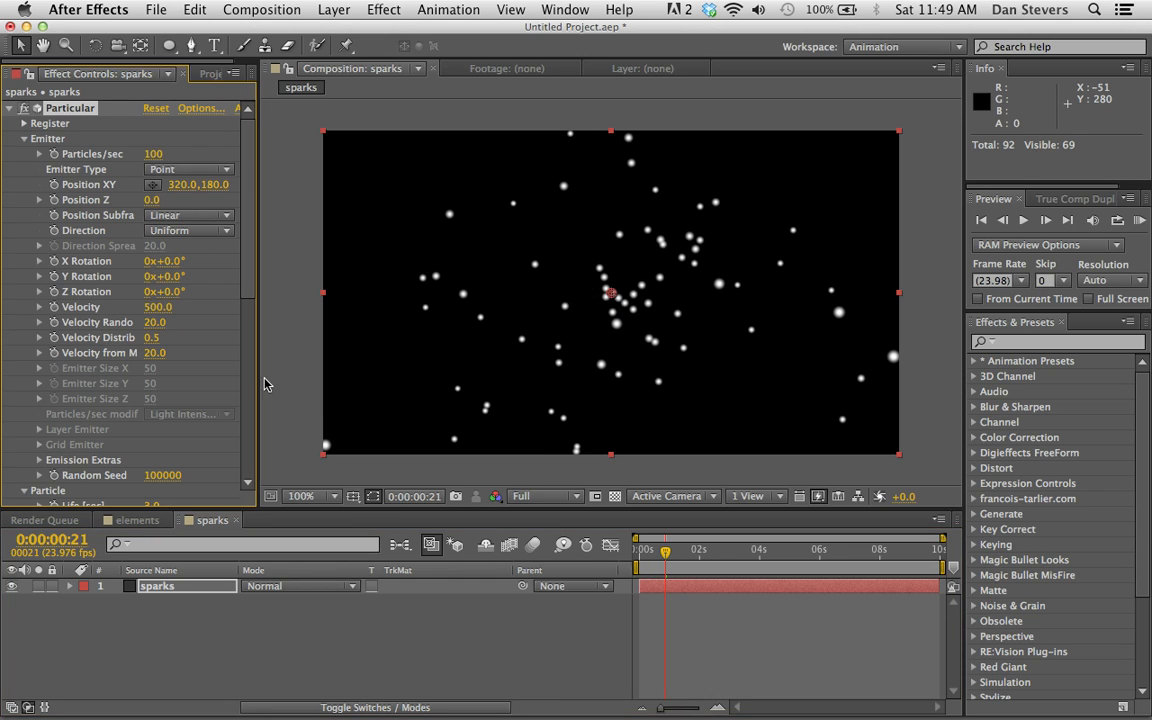
Step: Add a Particles/sec keyframe at frame 1 and reveal it in the sparks layer's timeline
drag(666, 555, 634, 560)
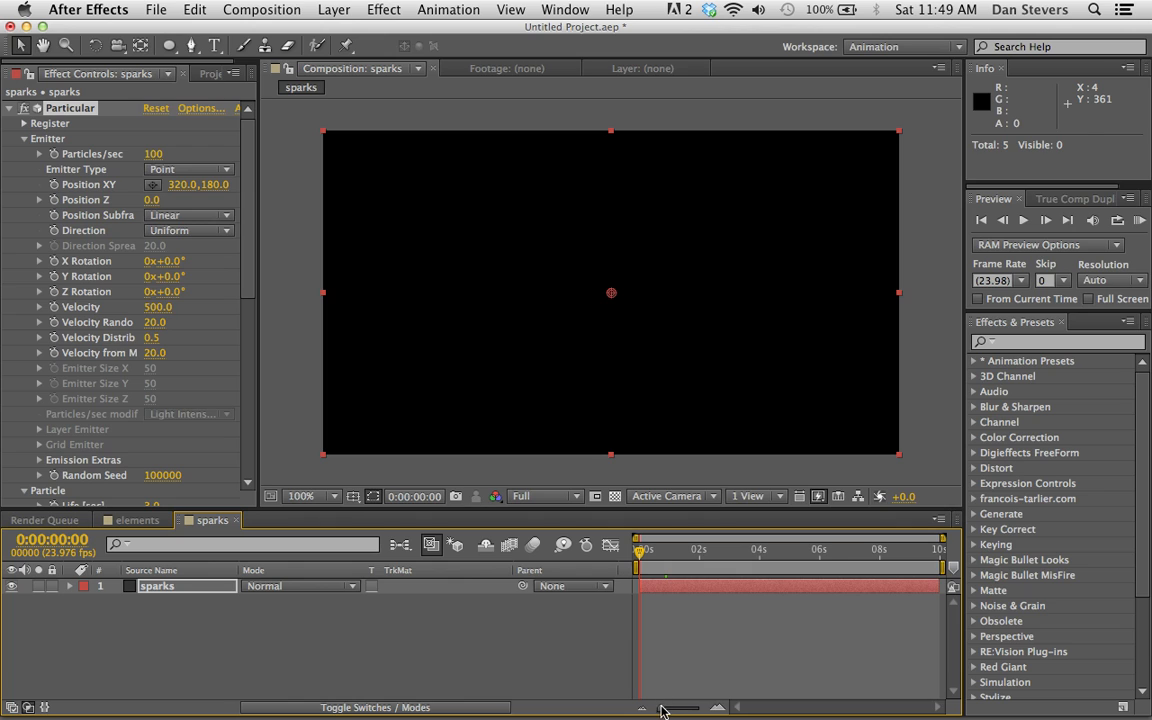
drag(661, 710, 701, 709)
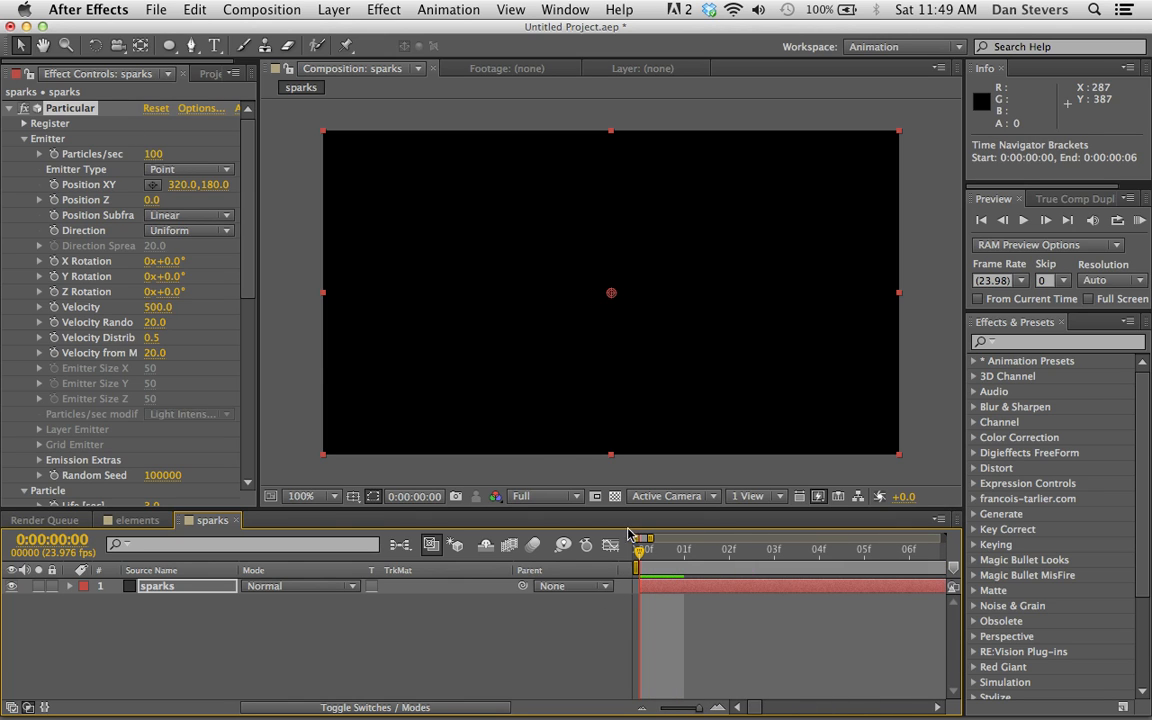
click(683, 549)
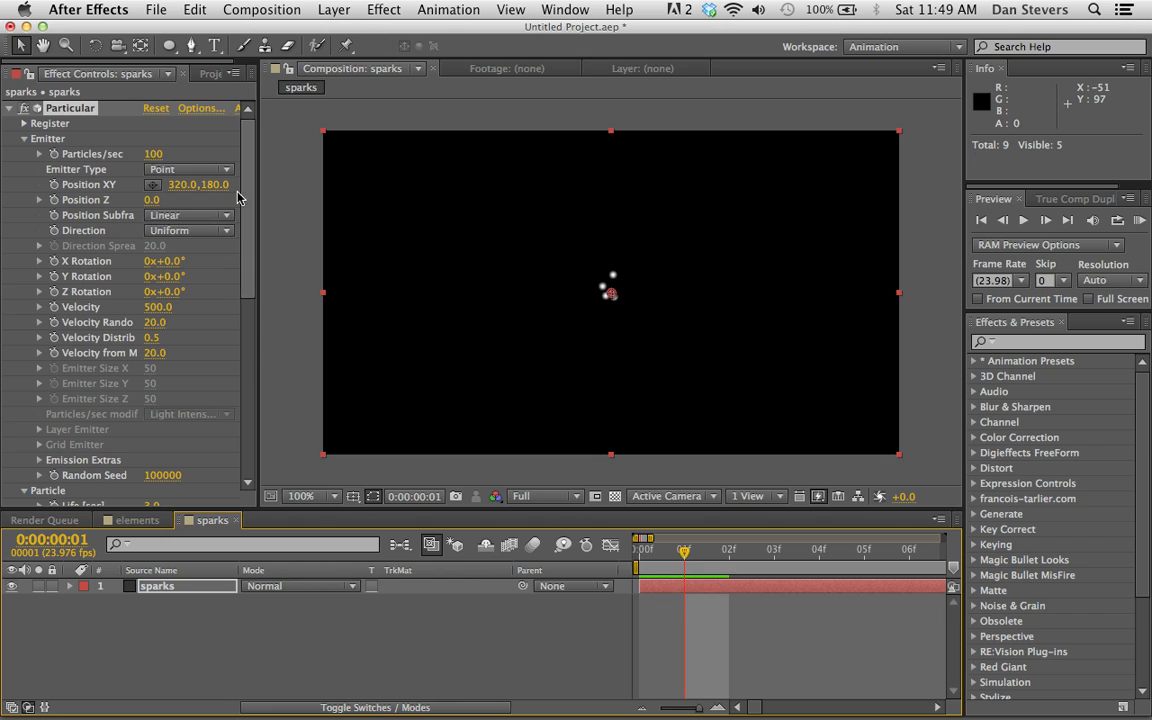
click(55, 156)
key(u)
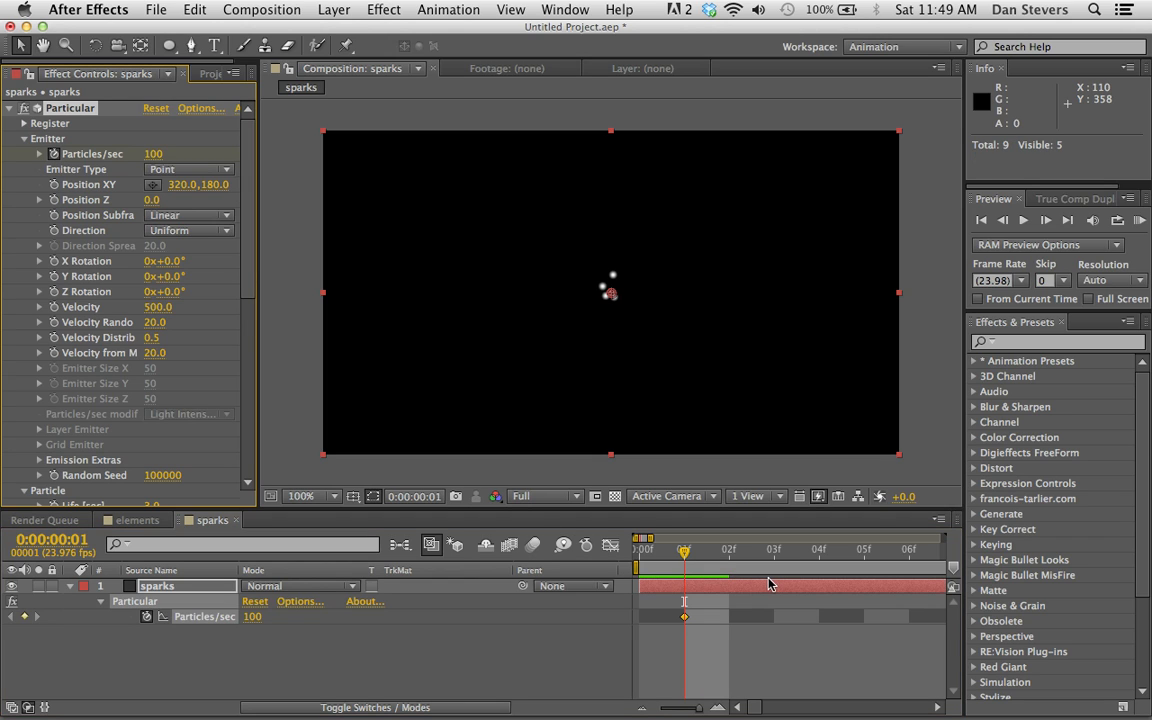
Step: Keyframe Particles/sec to 0 at frame 3 and preview the resulting short burst
click(703, 588)
click(718, 557)
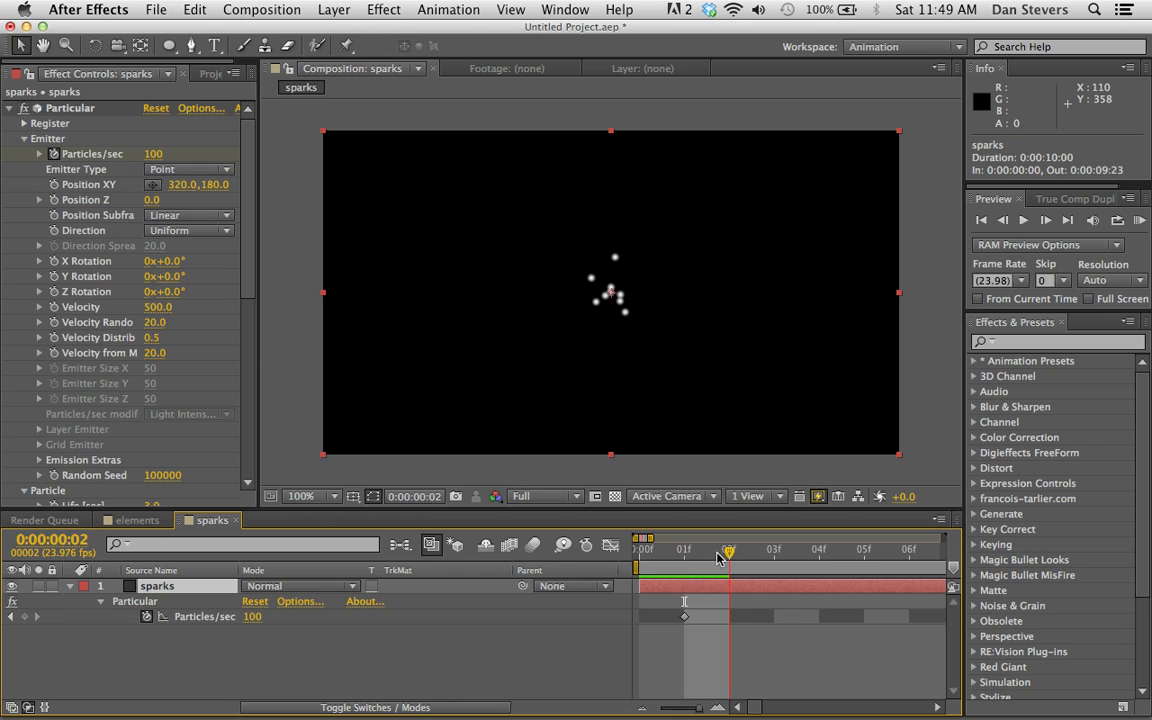
click(766, 551)
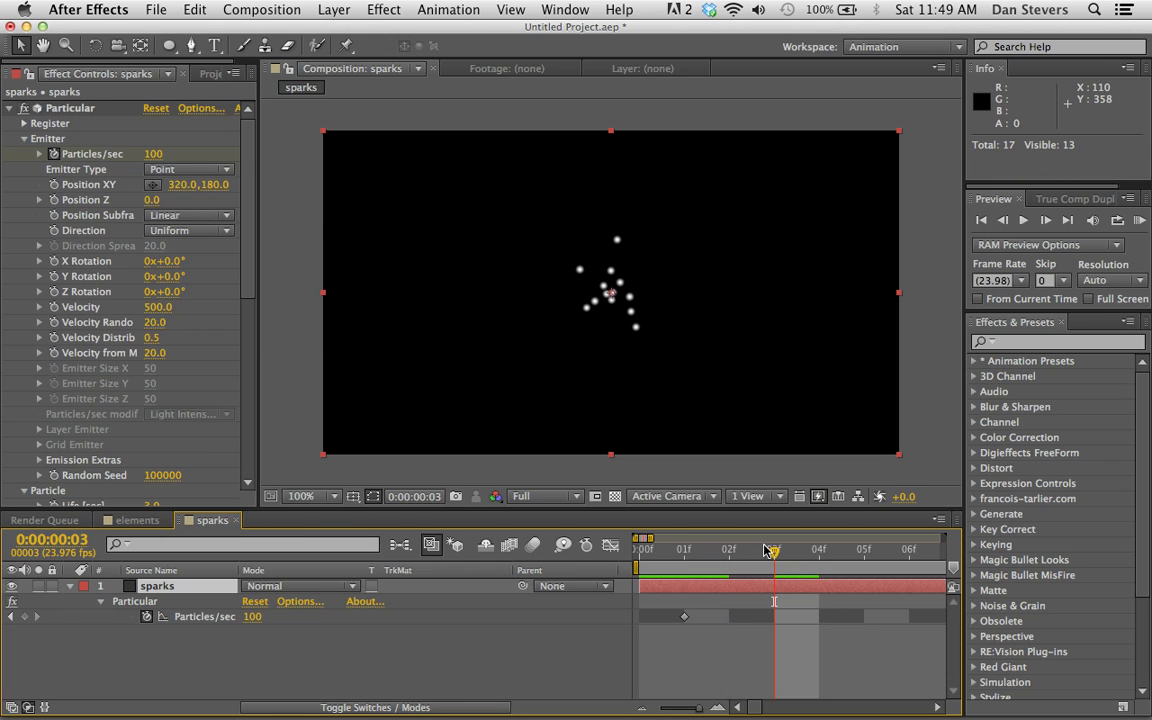
click(149, 155)
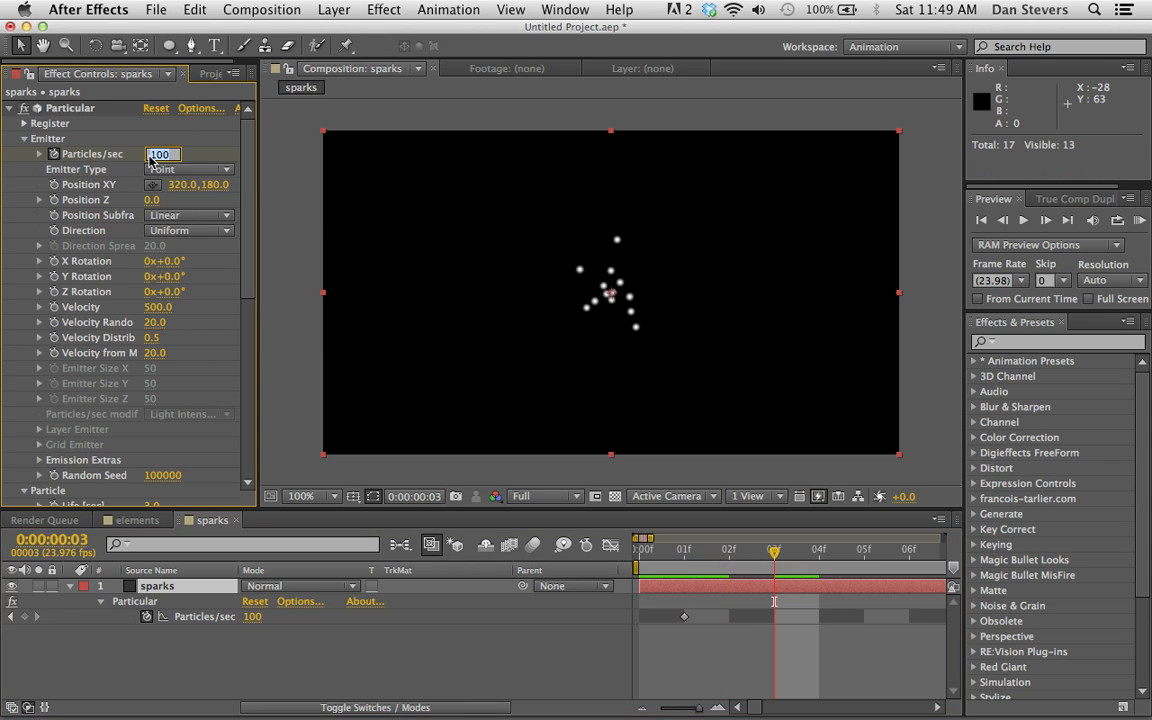
key(Return)
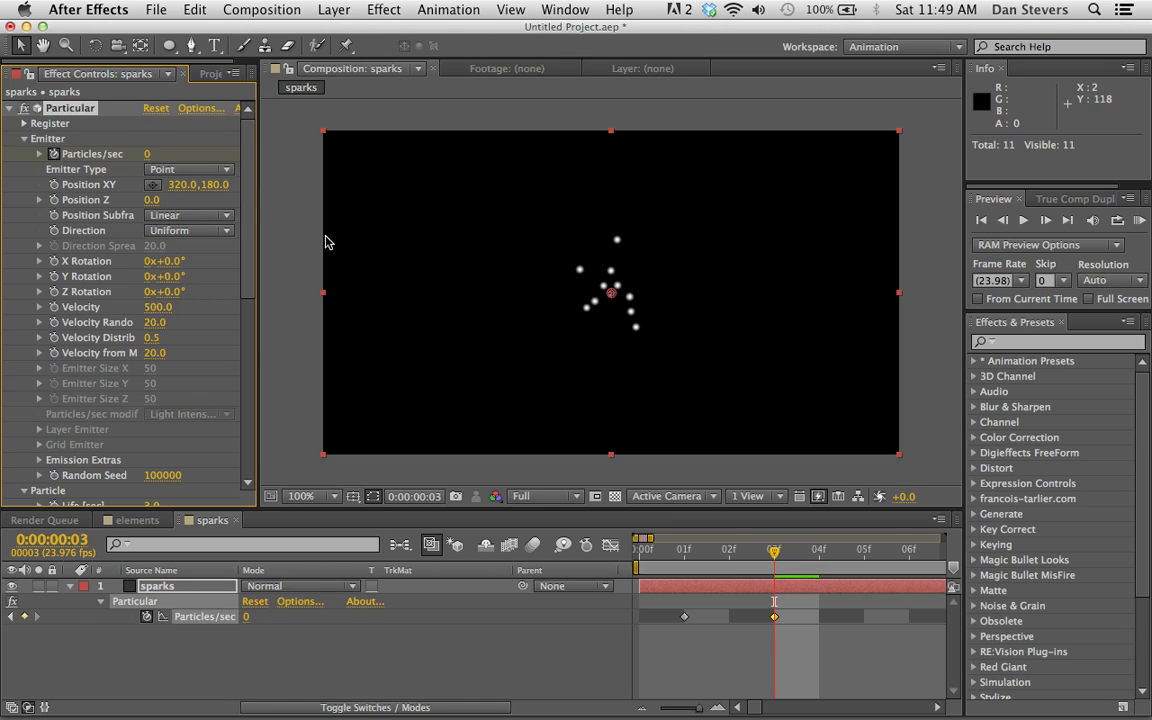
drag(649, 537, 721, 532)
click(1137, 221)
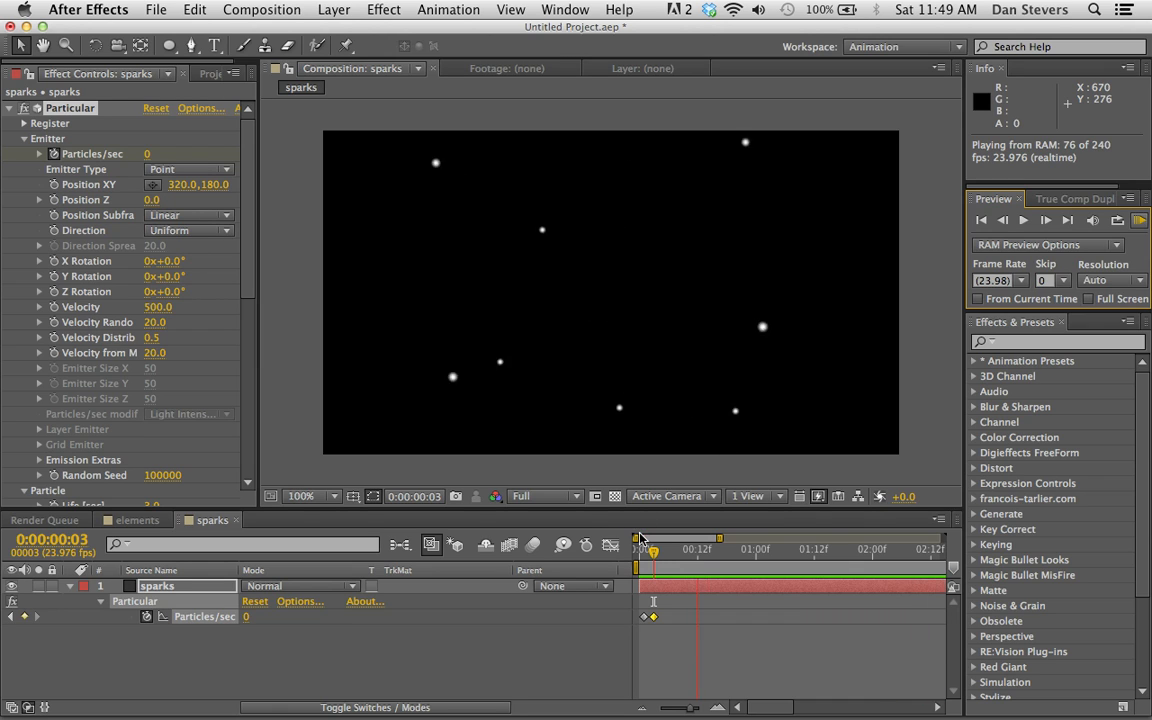
key(space)
Step: Turn on Motion Blur in Particular's rendering settings, checking the burst at frame 6
mouse_move(659, 553)
mouse_down()
mouse_move(641, 556)
mouse_move(692, 552)
mouse_move(636, 566)
mouse_move(668, 556)
mouse_up()
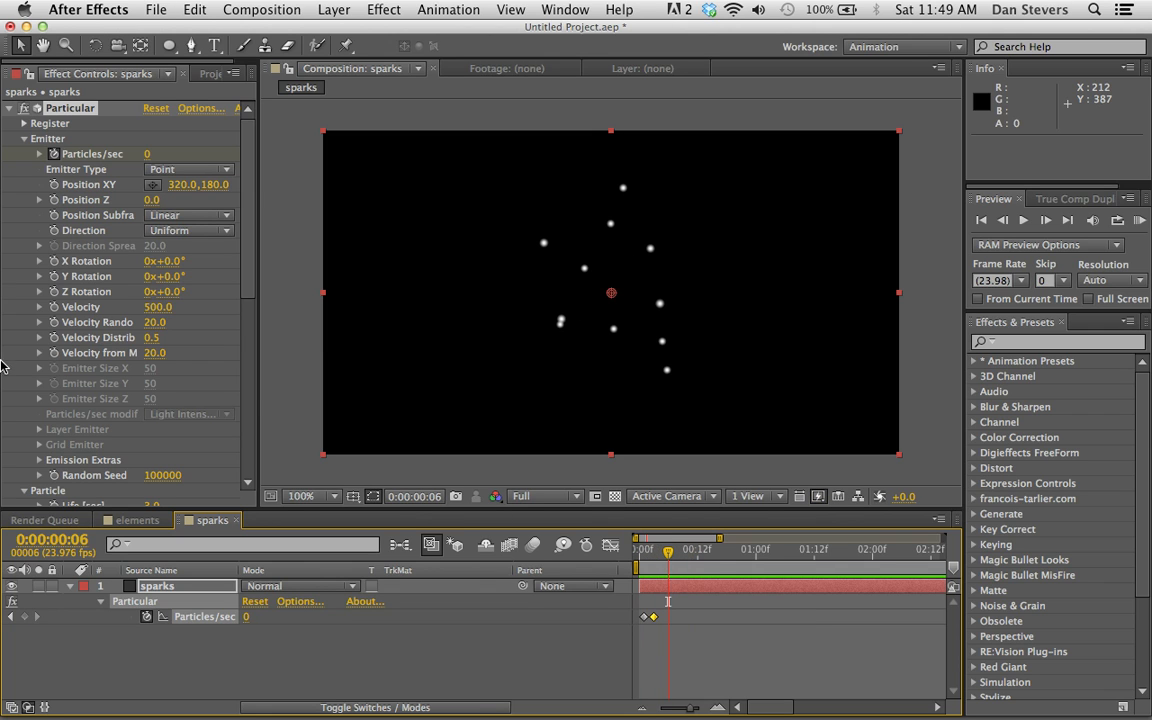
scroll(166, 353, down, 4)
scroll(166, 353, down, 5)
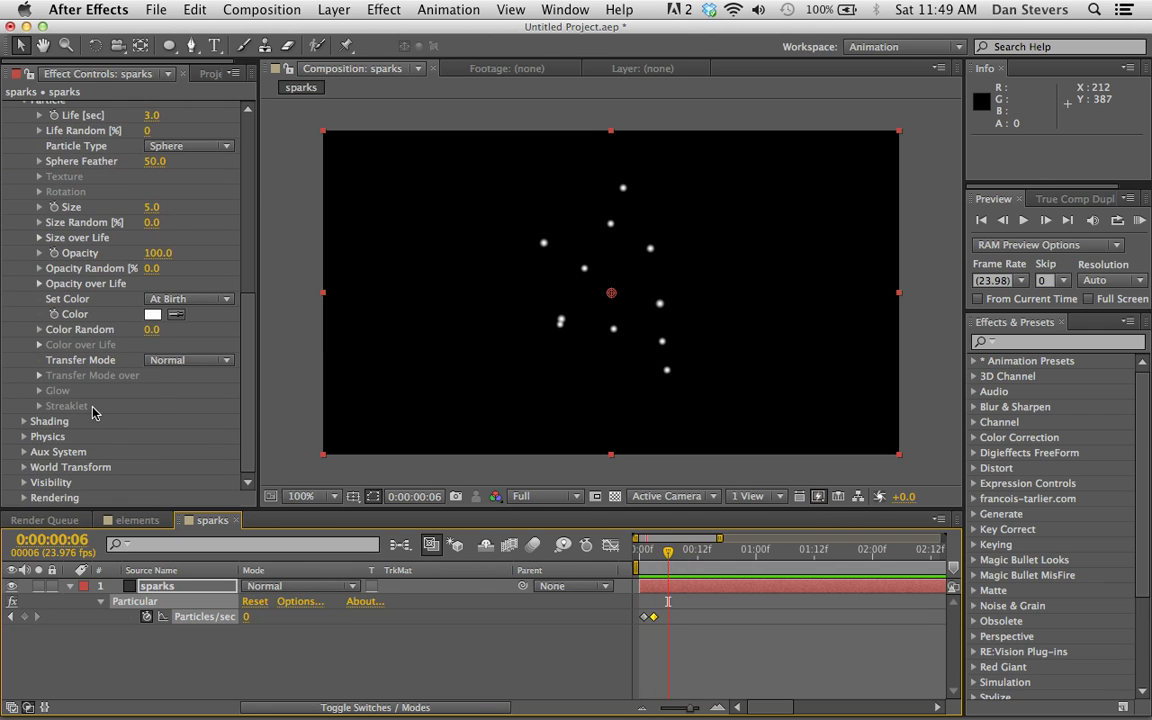
click(25, 498)
scroll(117, 457, down, 2)
click(41, 498)
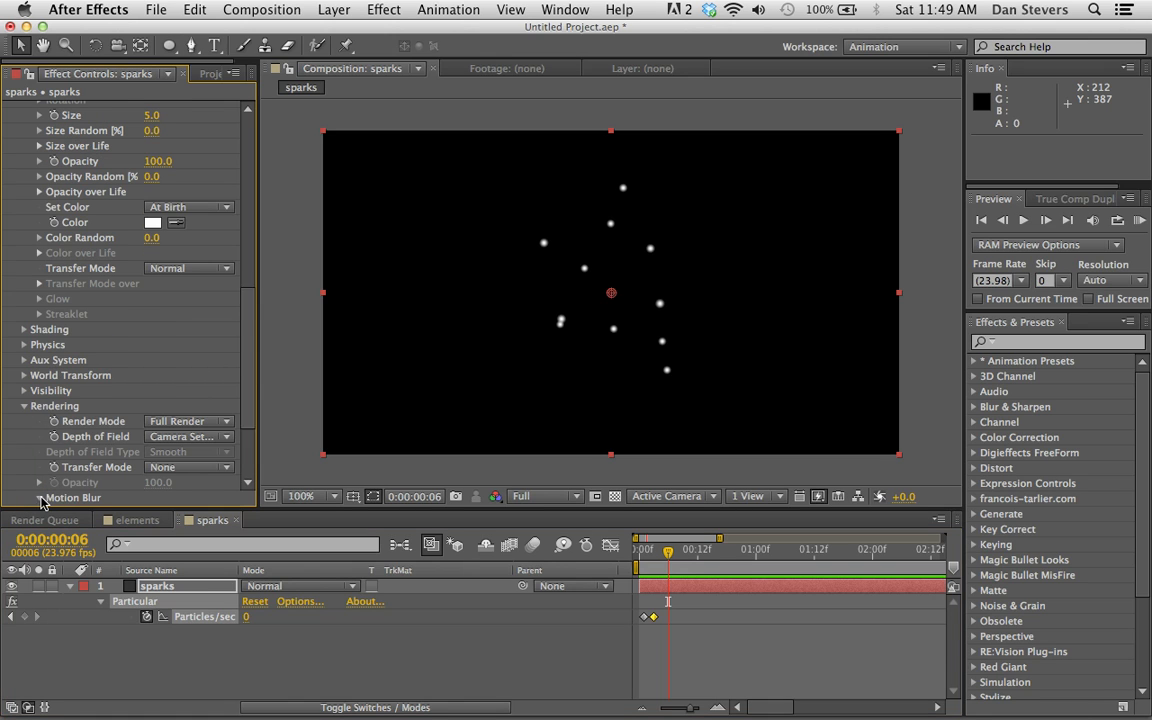
scroll(50, 495, down, 3)
click(185, 391)
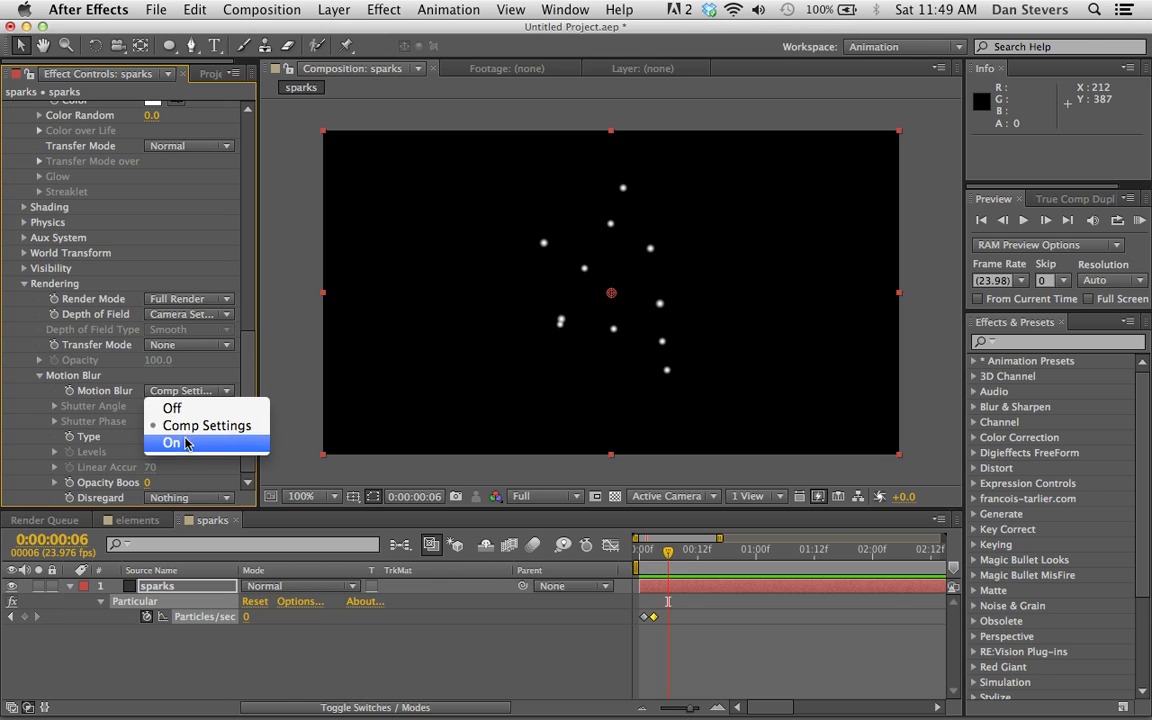
click(185, 442)
Step: Set the motion blur Type to Subframe Sample with Levels at 15
click(175, 437)
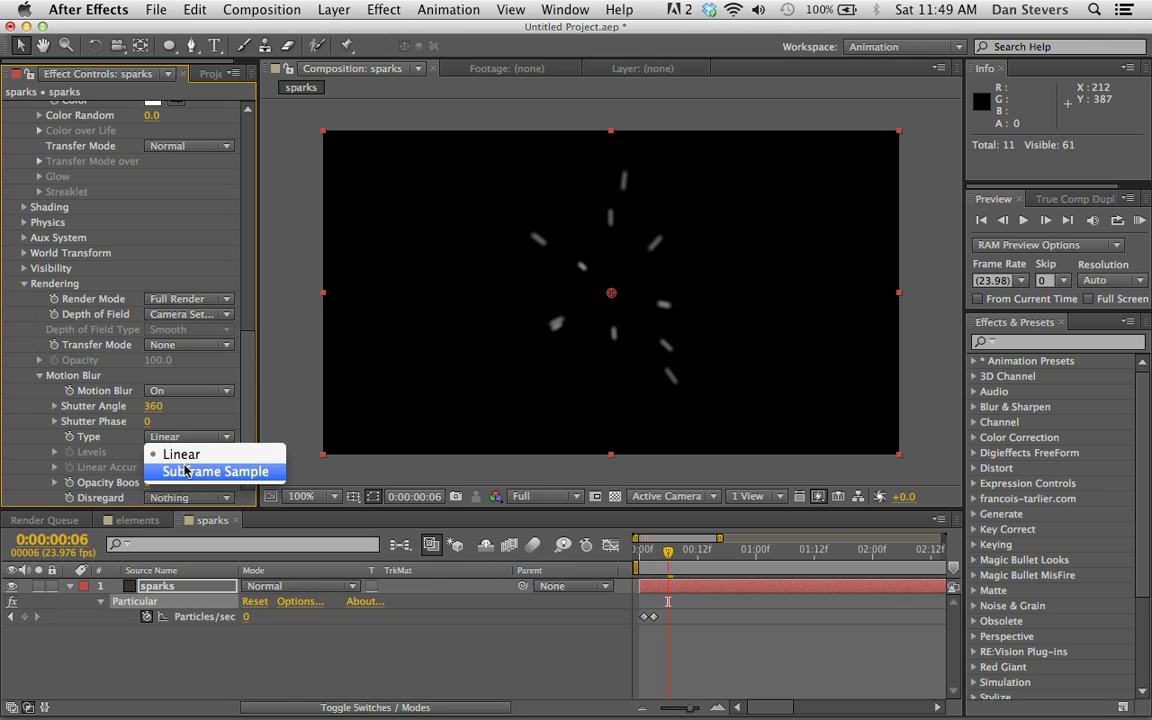
click(178, 471)
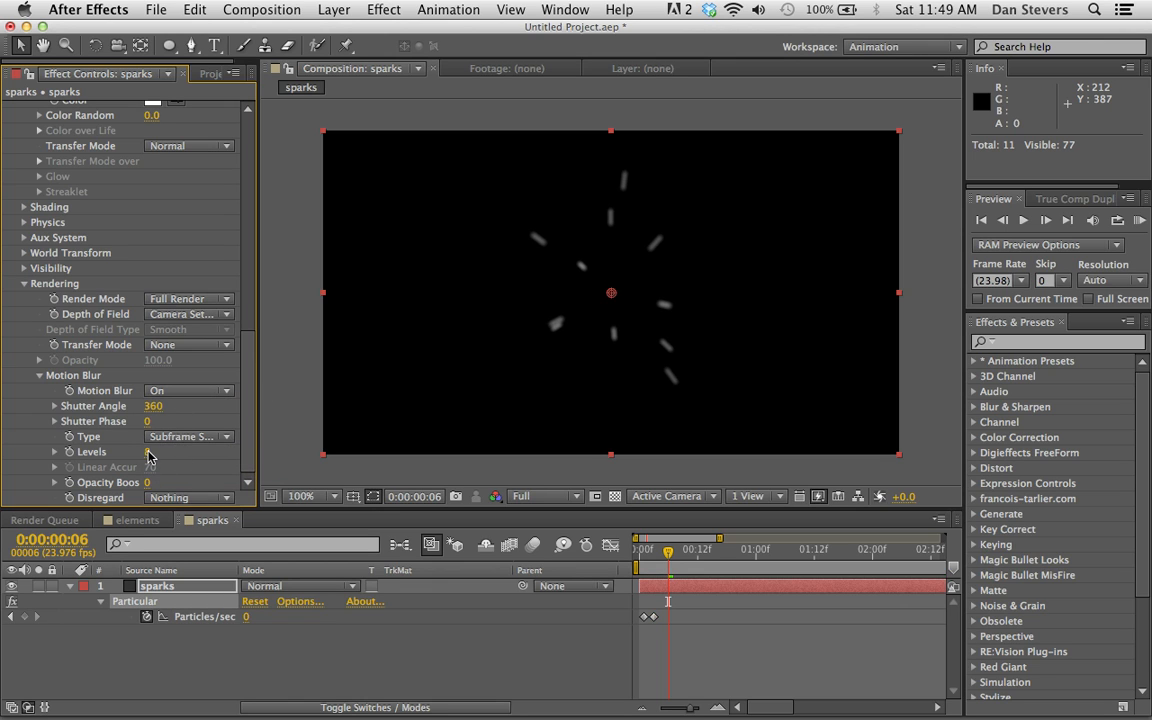
text(15)
key(Return)
Step: Set the Gravity in Particular's physics settings to 200 and preview the falling sparks
click(24, 223)
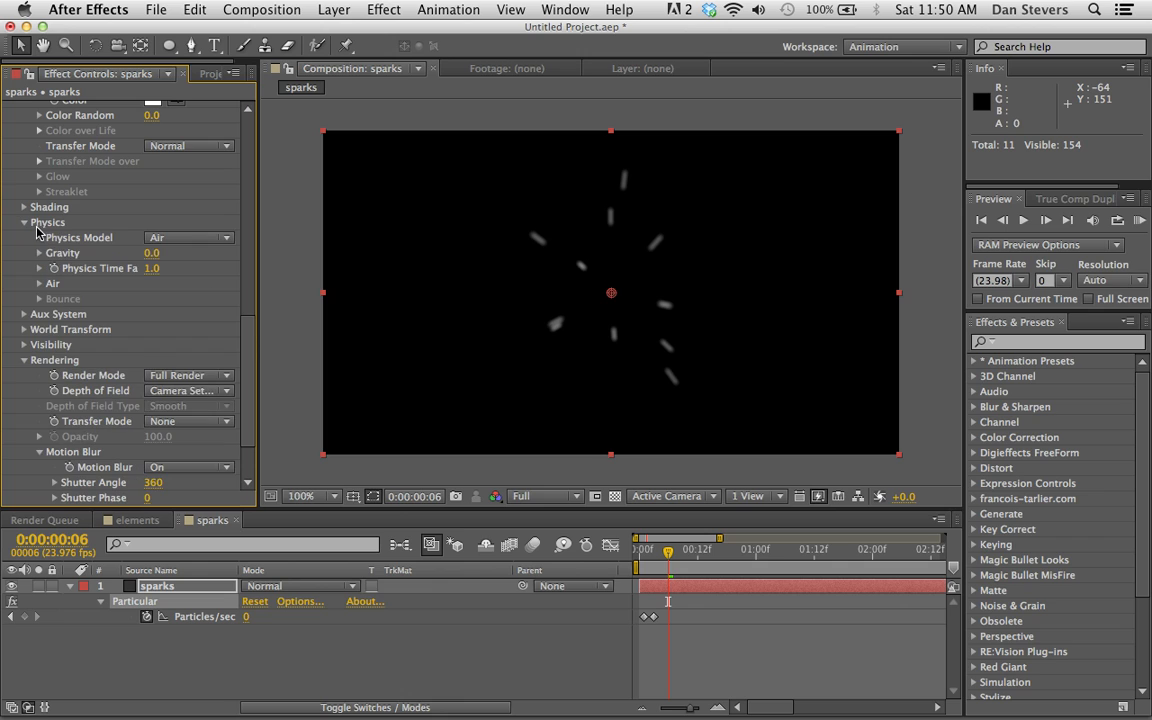
click(151, 254)
key(Return)
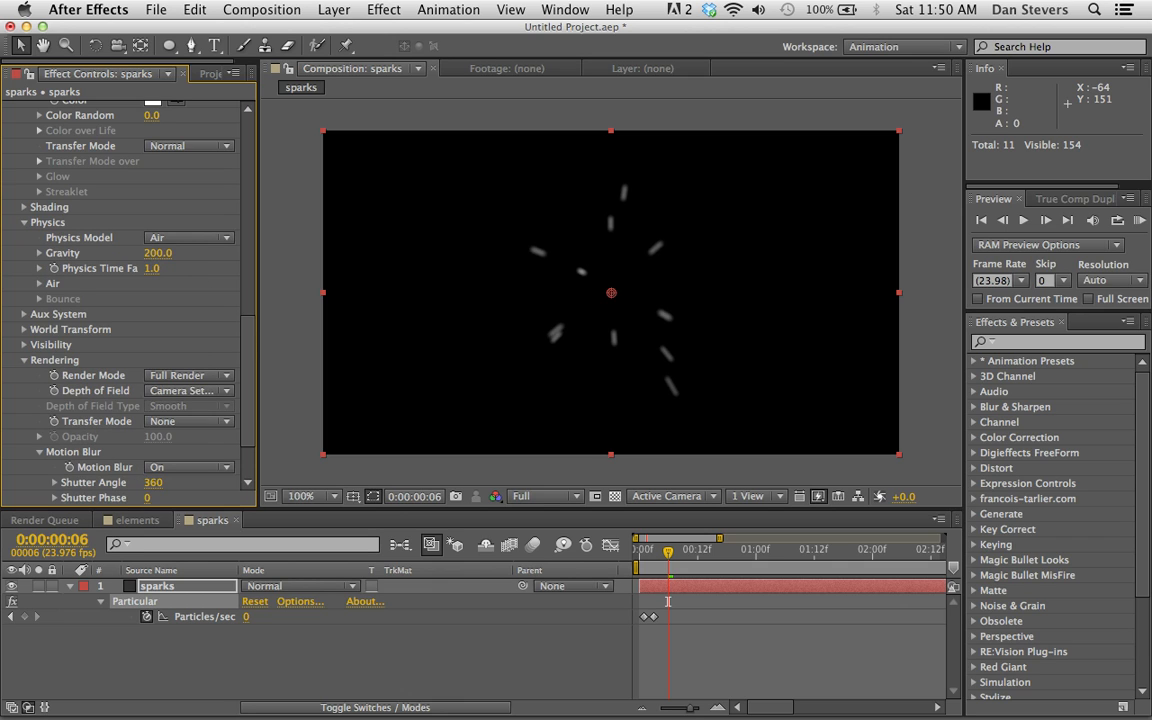
click(1140, 220)
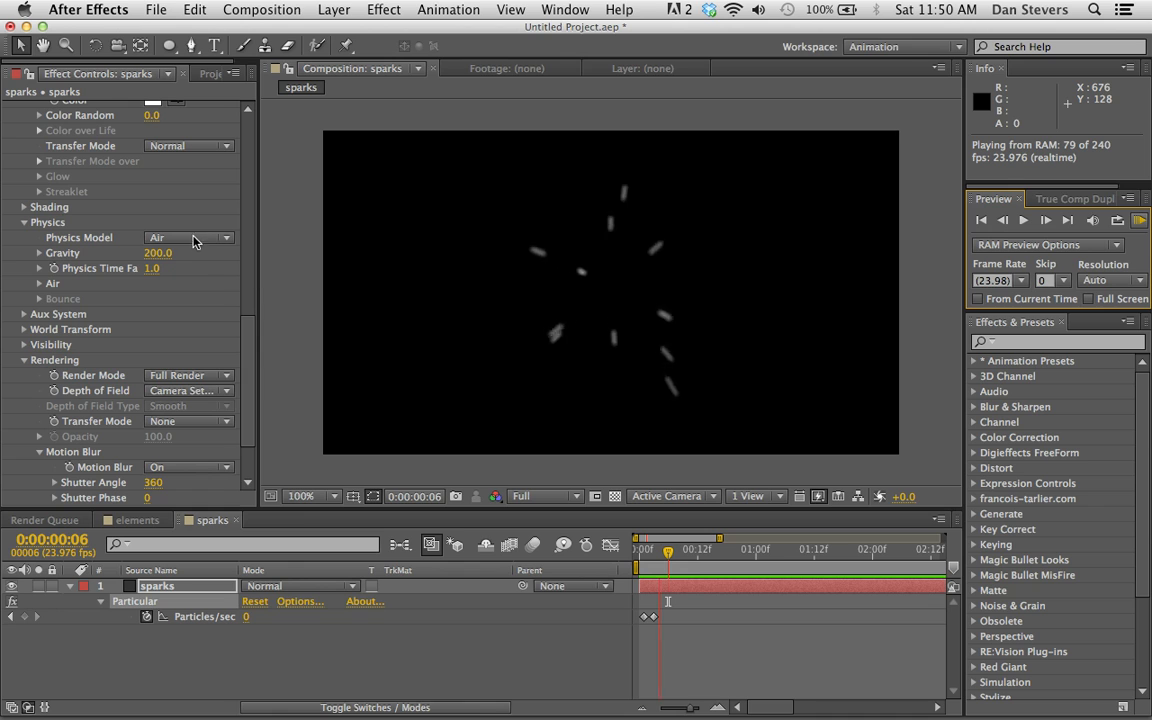
key(space)
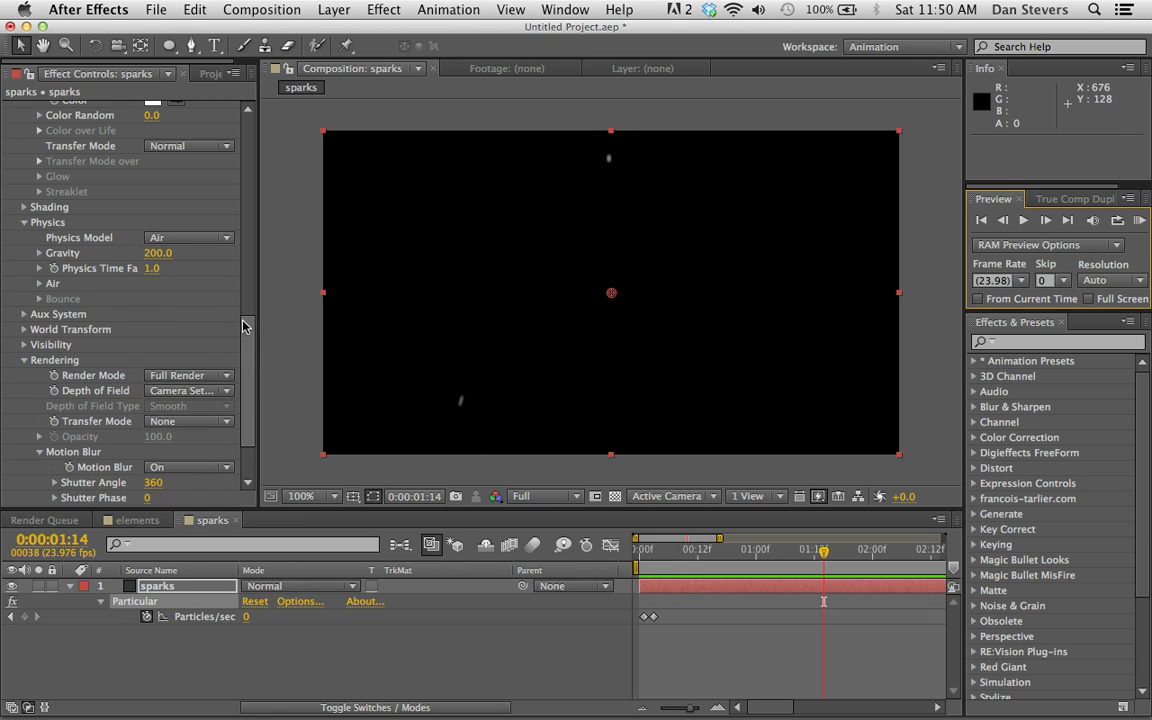
Step: Set the spark particles' Life to 1.2 seconds and preview the burst
drag(246, 323, 258, 199)
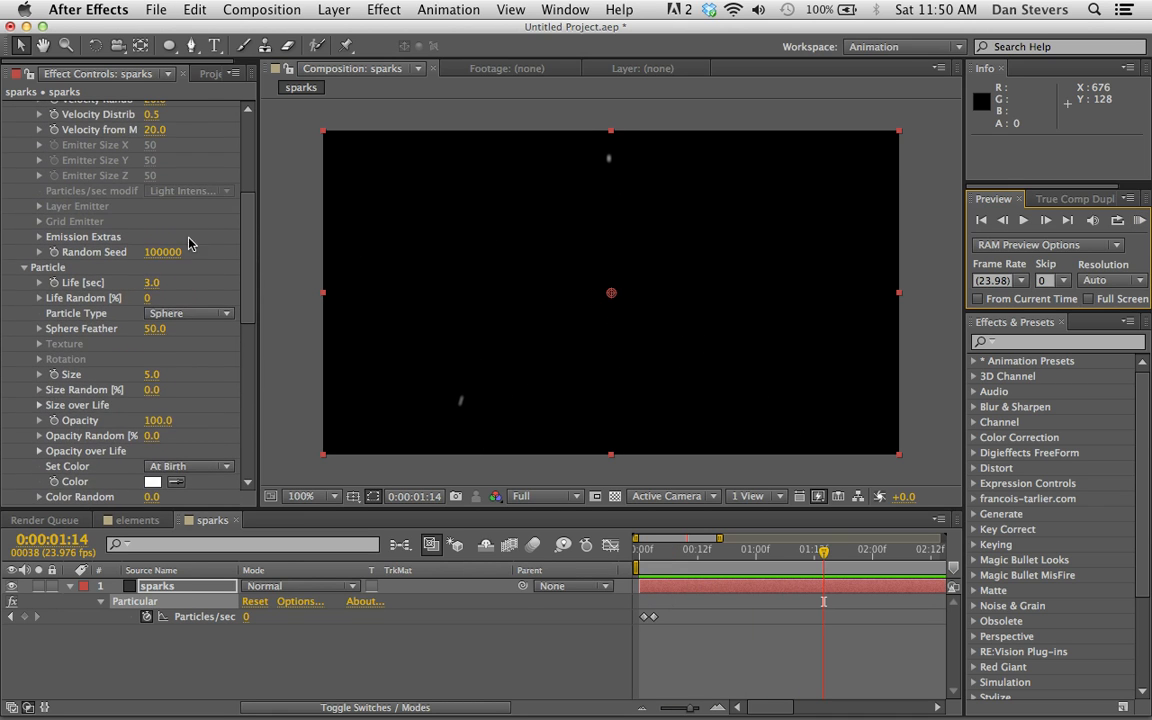
click(150, 284)
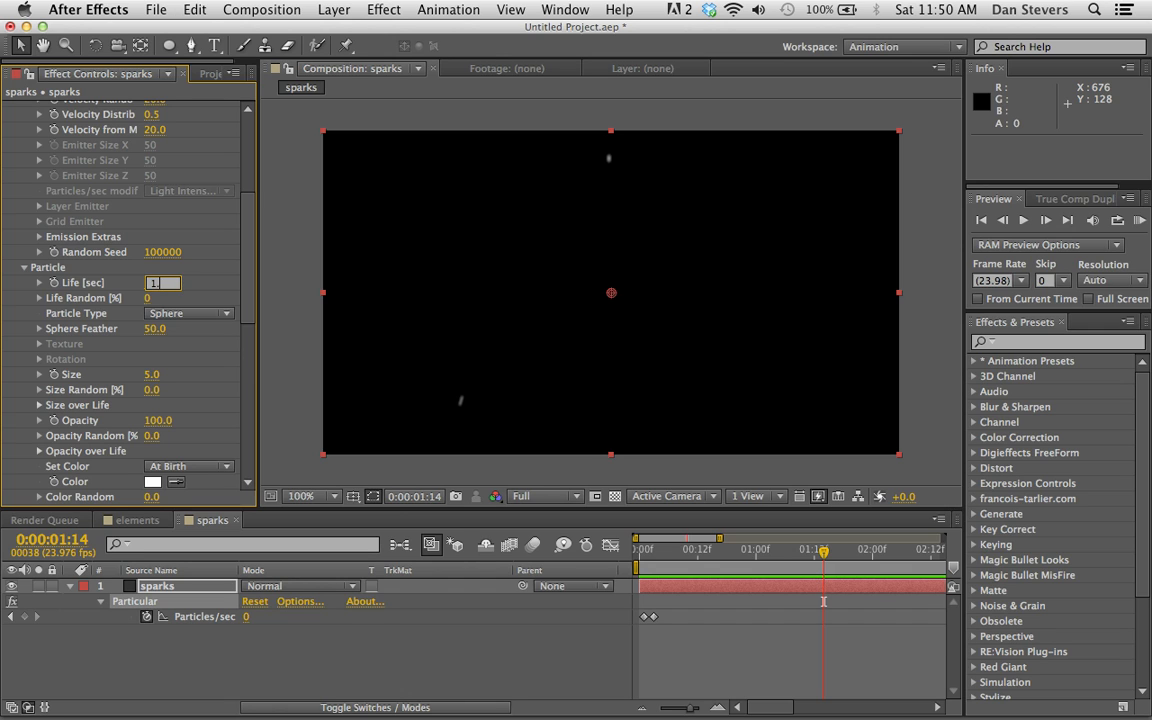
key(Return)
click(1139, 220)
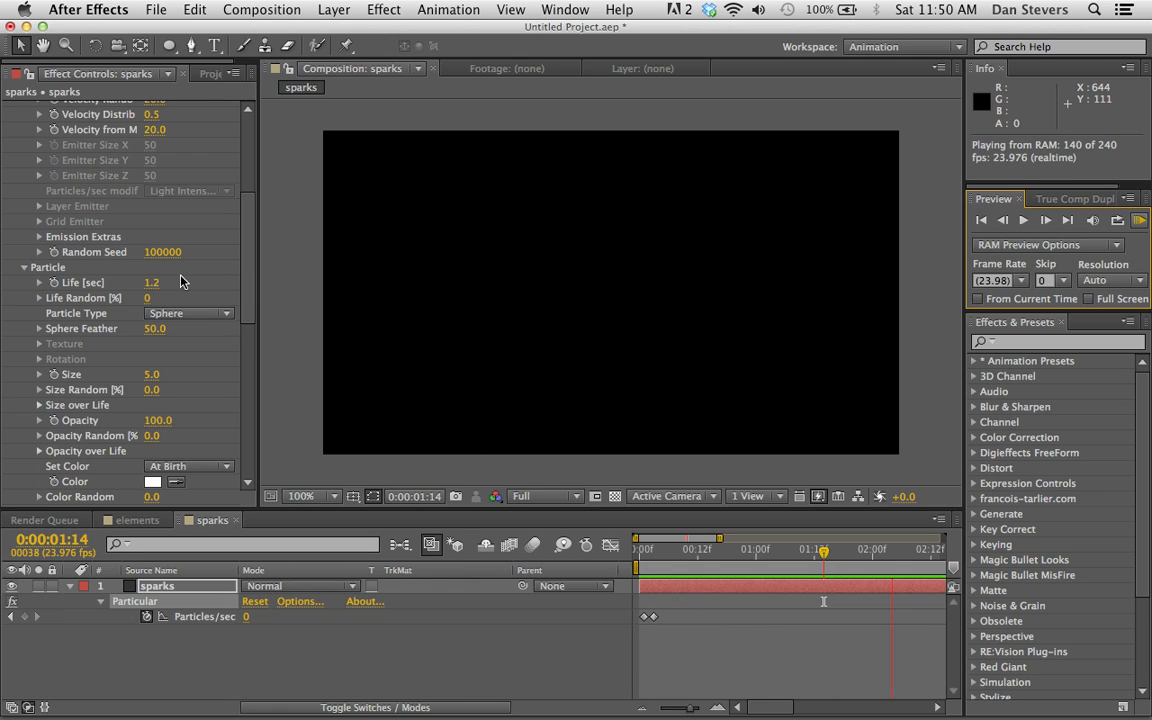
key(space)
Step: Shorten the spark particles' Life to 0.8 seconds and preview the burst again
click(148, 283)
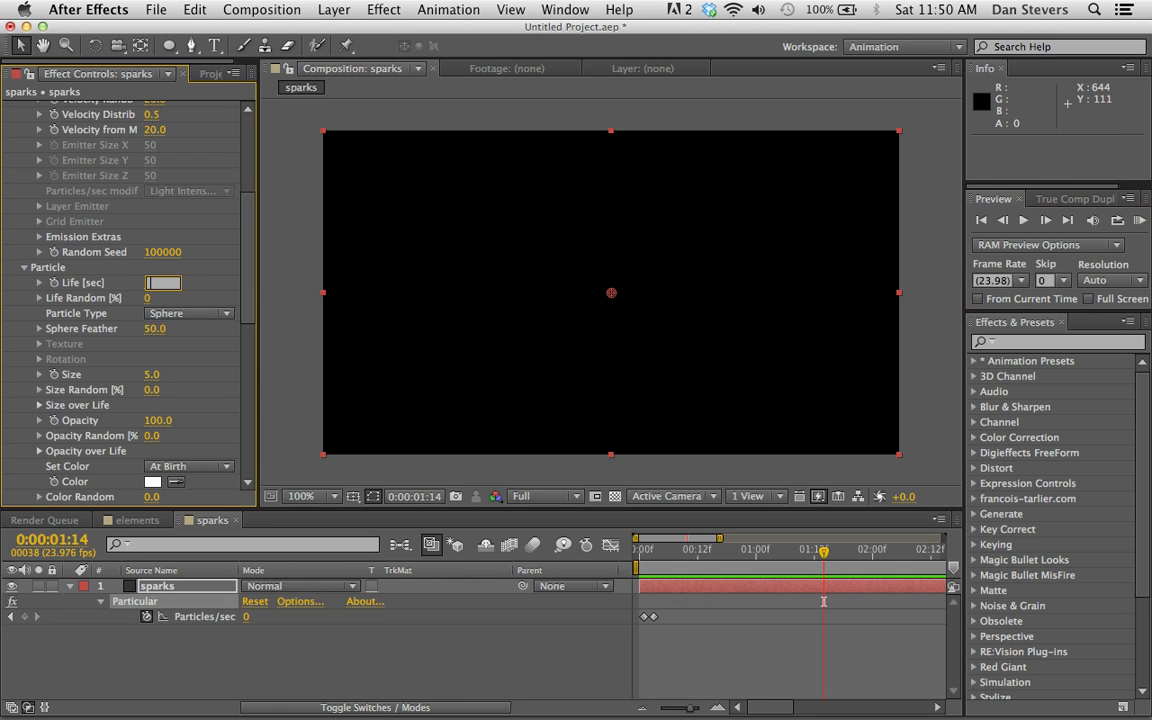
key(Return)
click(1139, 220)
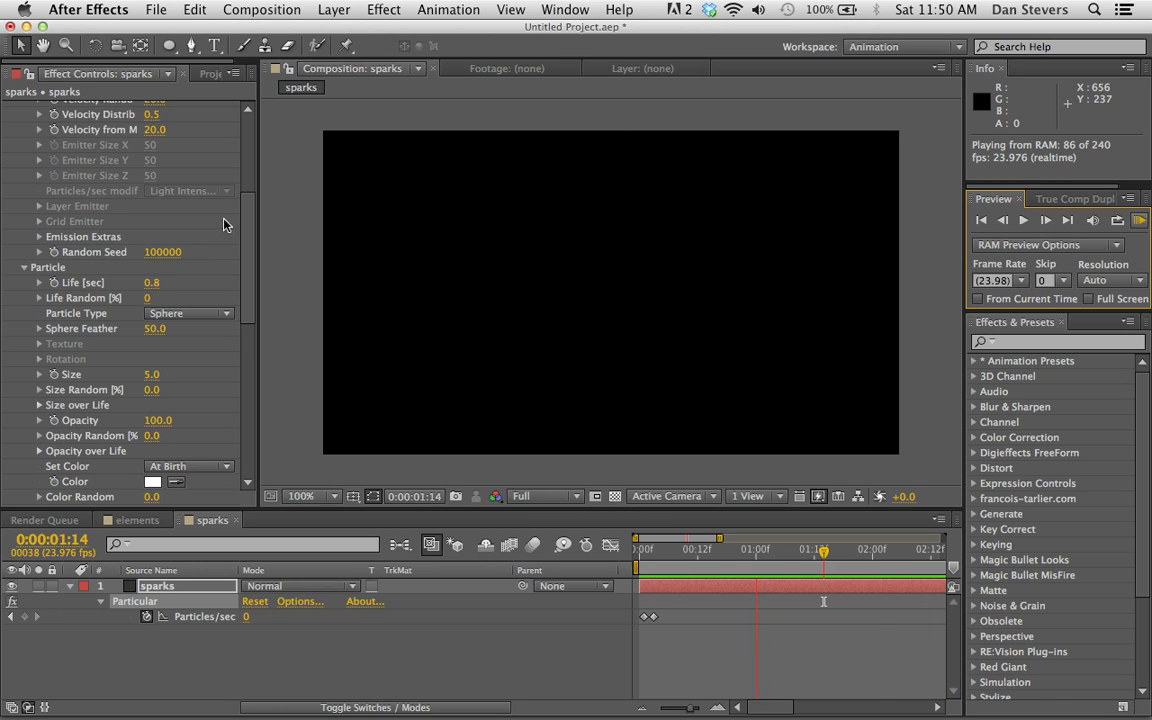
key(space)
Step: Raise the Particles/sec keyframe at frame 1 to 300 and preview the denser burst
drag(688, 567, 648, 567)
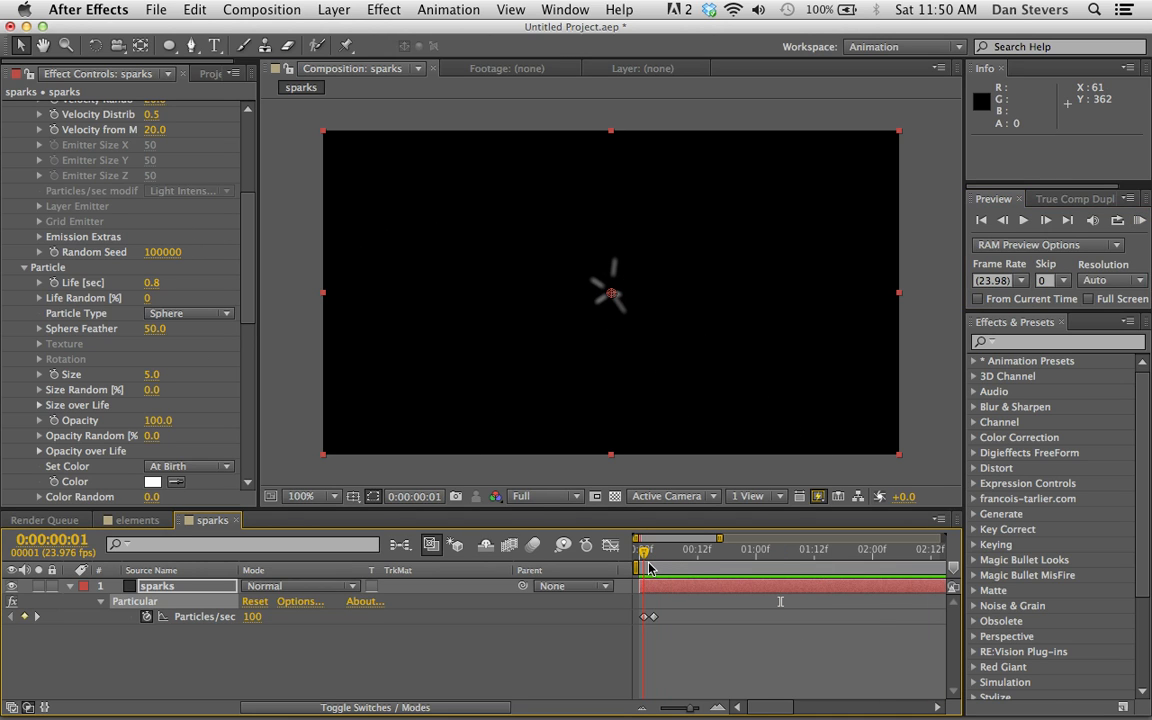
key(=)
key(=)
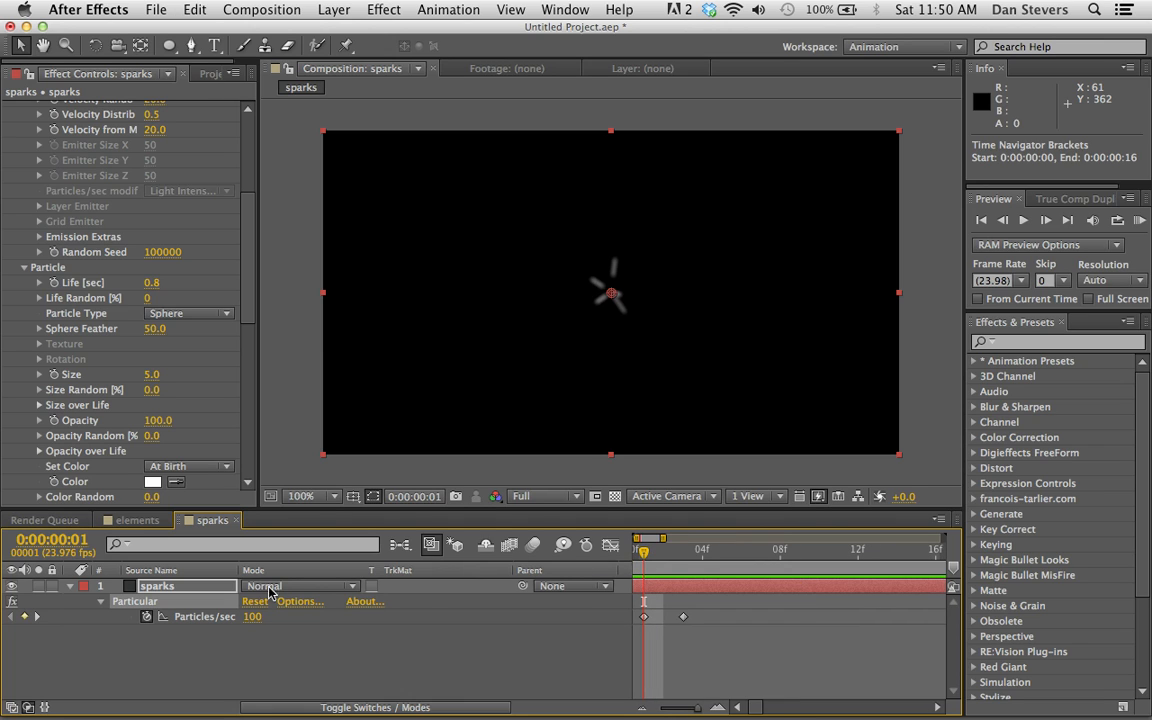
click(252, 618)
key(Return)
click(1140, 219)
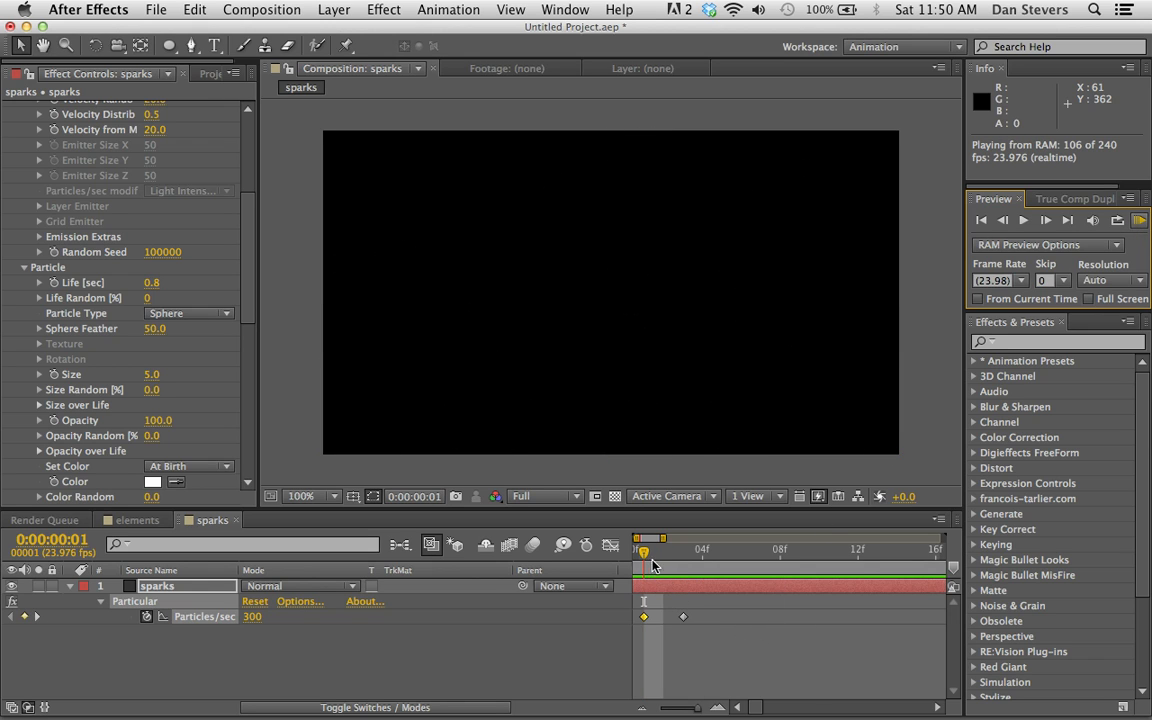
key(space)
scroll(704, 563, down, 5)
click(731, 558)
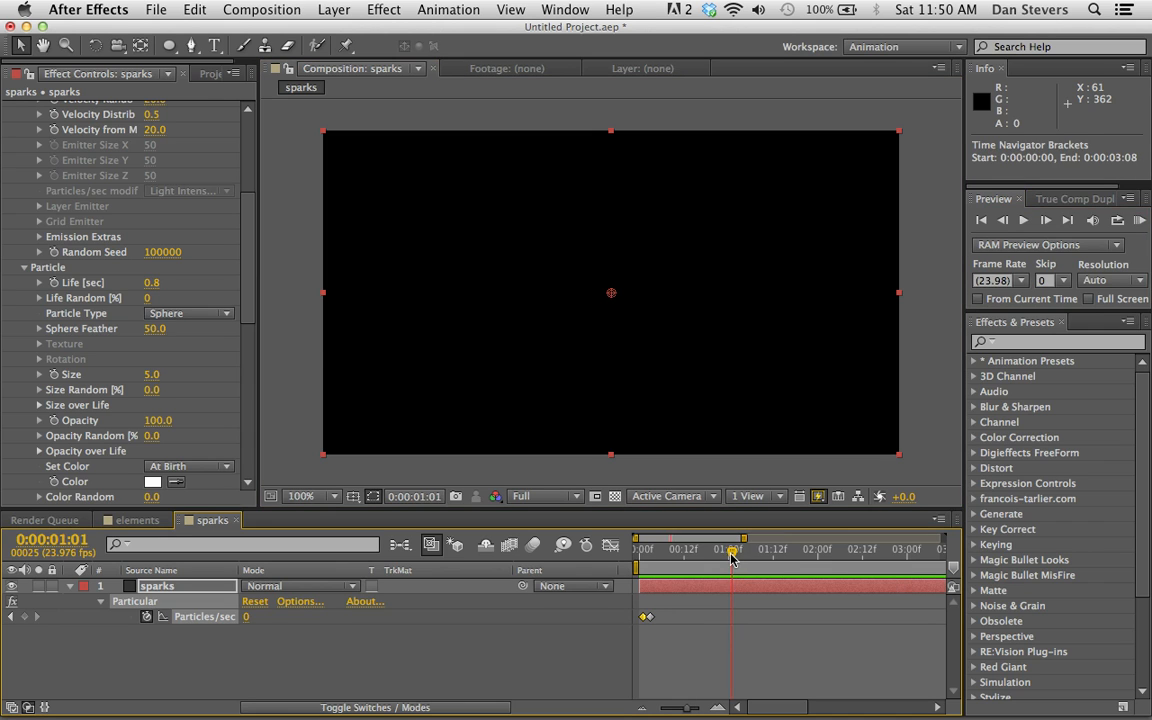
Step: End the sparks composition's work area at 0:00:01:02 and preview the shortened burst from the start
mouse_move(731, 558)
mouse_down()
mouse_move(684, 553)
mouse_move(731, 560)
mouse_up()
key(n)
key(Home)
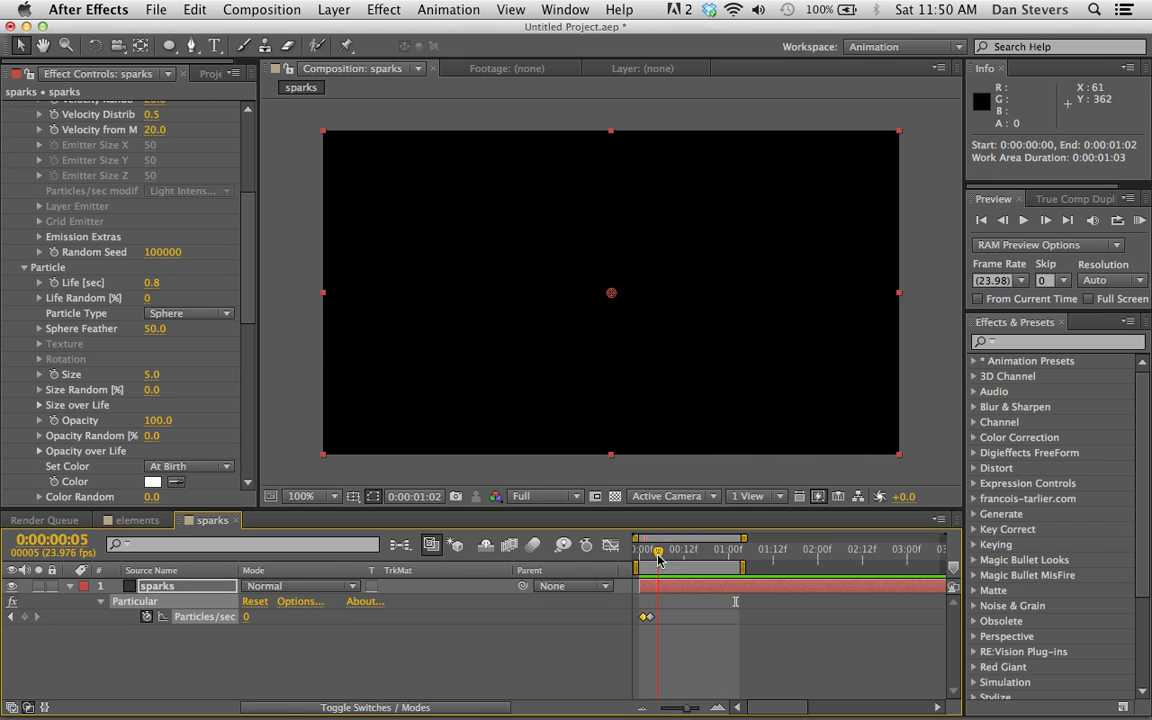
click(1138, 221)
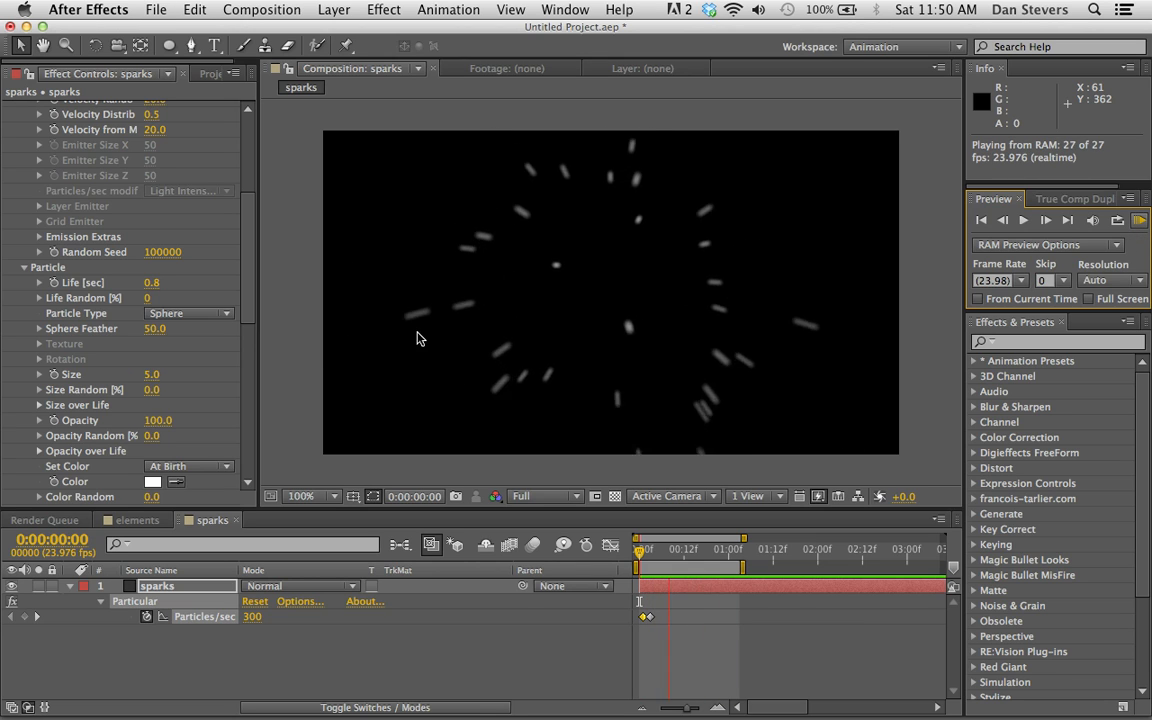
key(space)
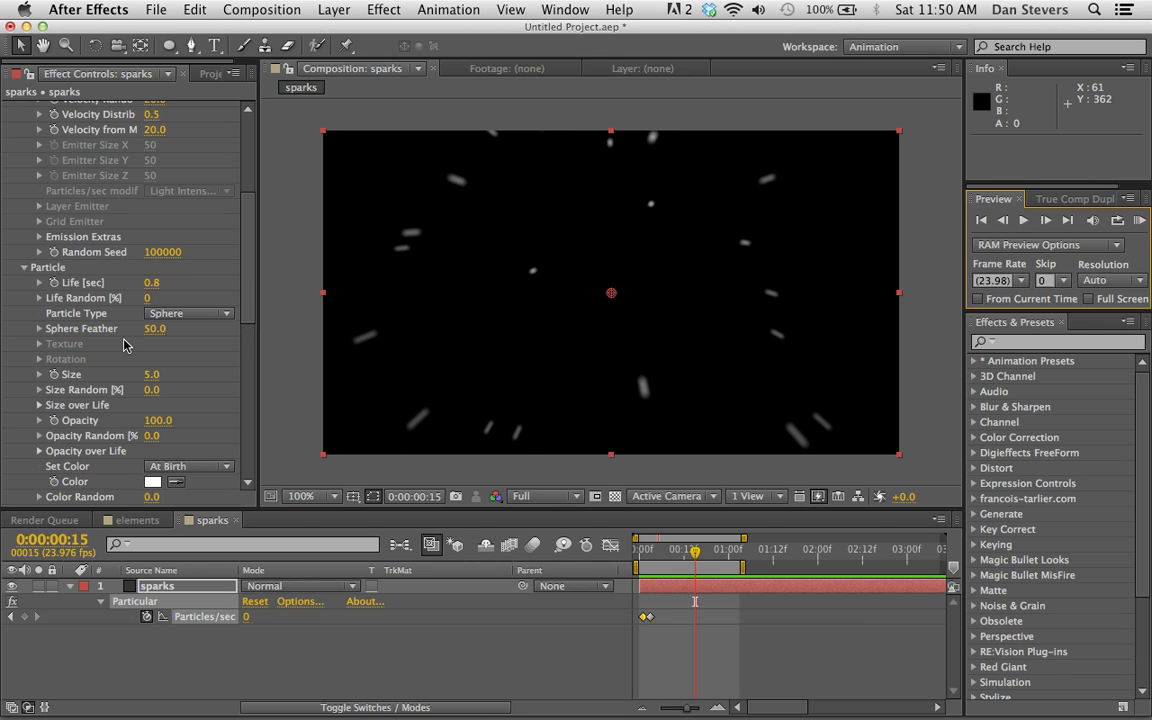
Step: Expand Particular's Opacity over Life graph, widen the effect controls and apply the preset curve that fades in and out
click(41, 452)
scroll(40, 430, down, 1)
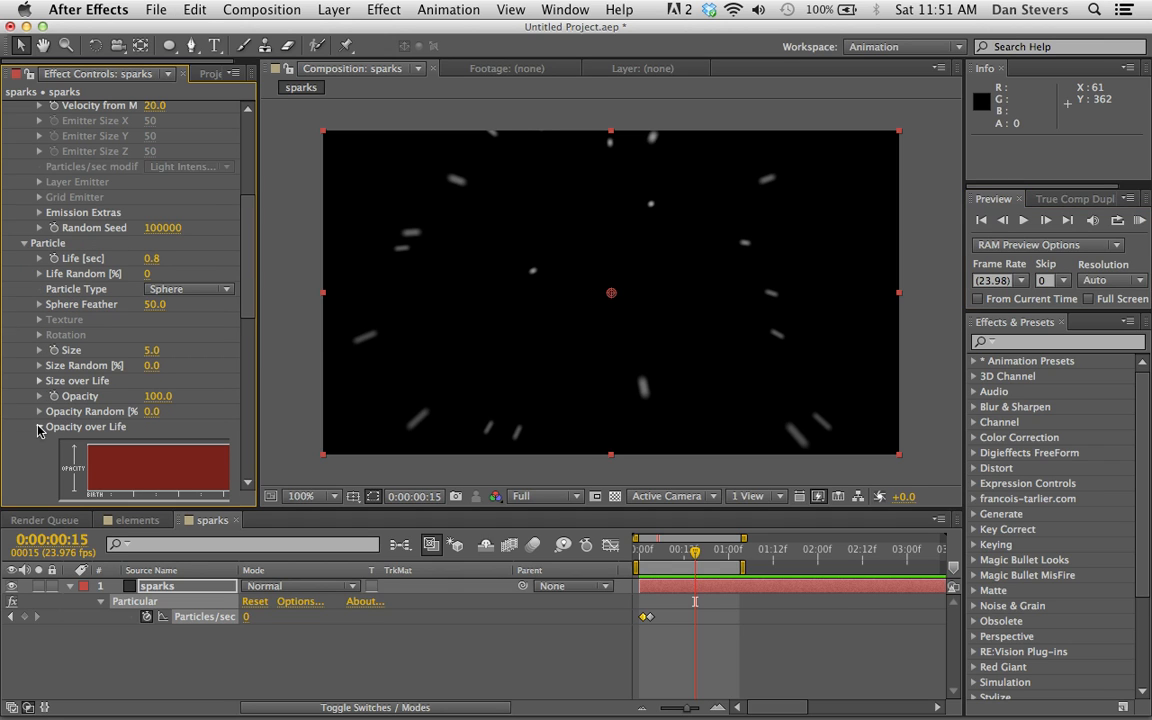
drag(257, 443, 356, 445)
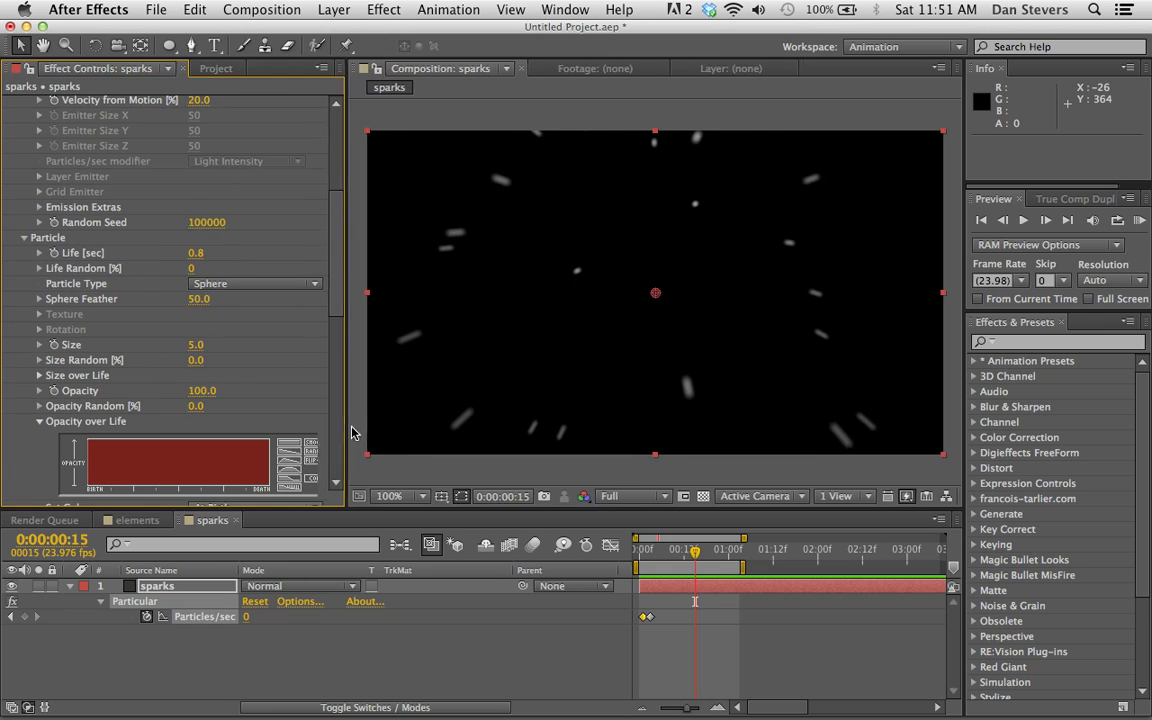
click(292, 474)
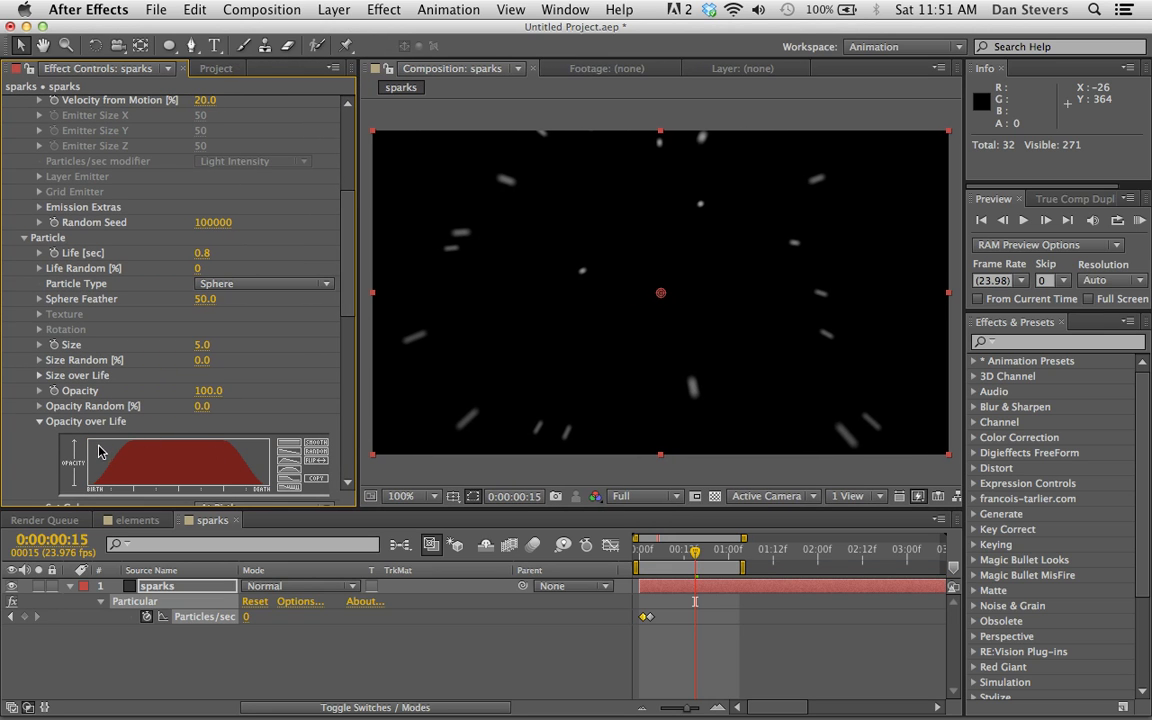
mouse_move(128, 468)
mouse_down()
mouse_move(157, 477)
mouse_move(214, 469)
mouse_move(226, 481)
mouse_move(236, 456)
mouse_move(260, 453)
mouse_move(267, 474)
mouse_move(271, 456)
mouse_move(264, 466)
mouse_move(251, 437)
mouse_move(222, 489)
mouse_move(218, 446)
mouse_move(210, 476)
mouse_move(170, 474)
mouse_up()
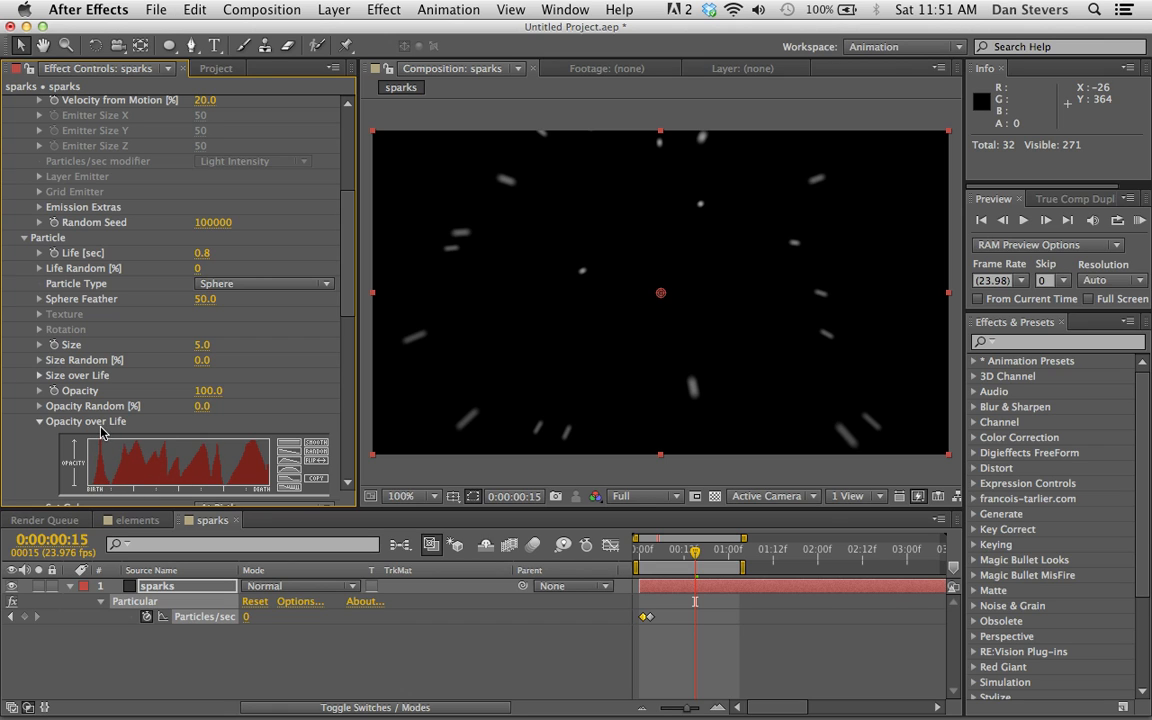
click(283, 469)
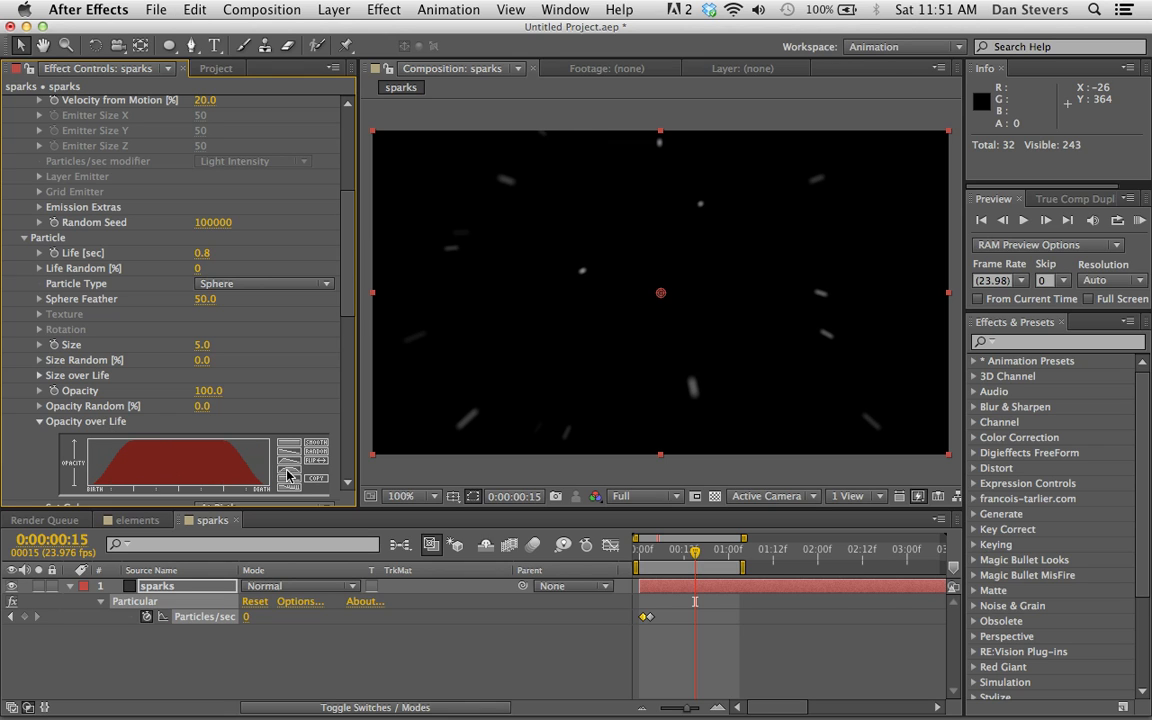
Step: Redraw the birth end of the Opacity over Life curve at full opacity, leaving only the fade-out, and preview the burst
mouse_move(163, 443)
mouse_down()
mouse_move(102, 405)
mouse_move(87, 436)
mouse_up()
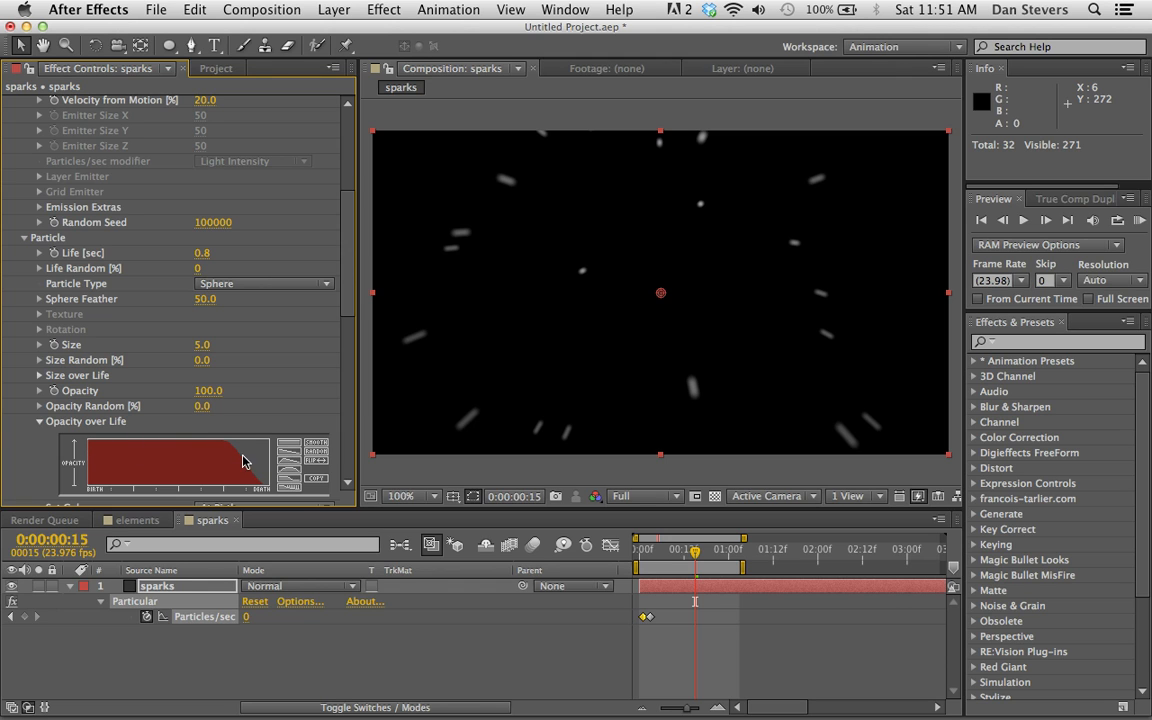
click(1141, 222)
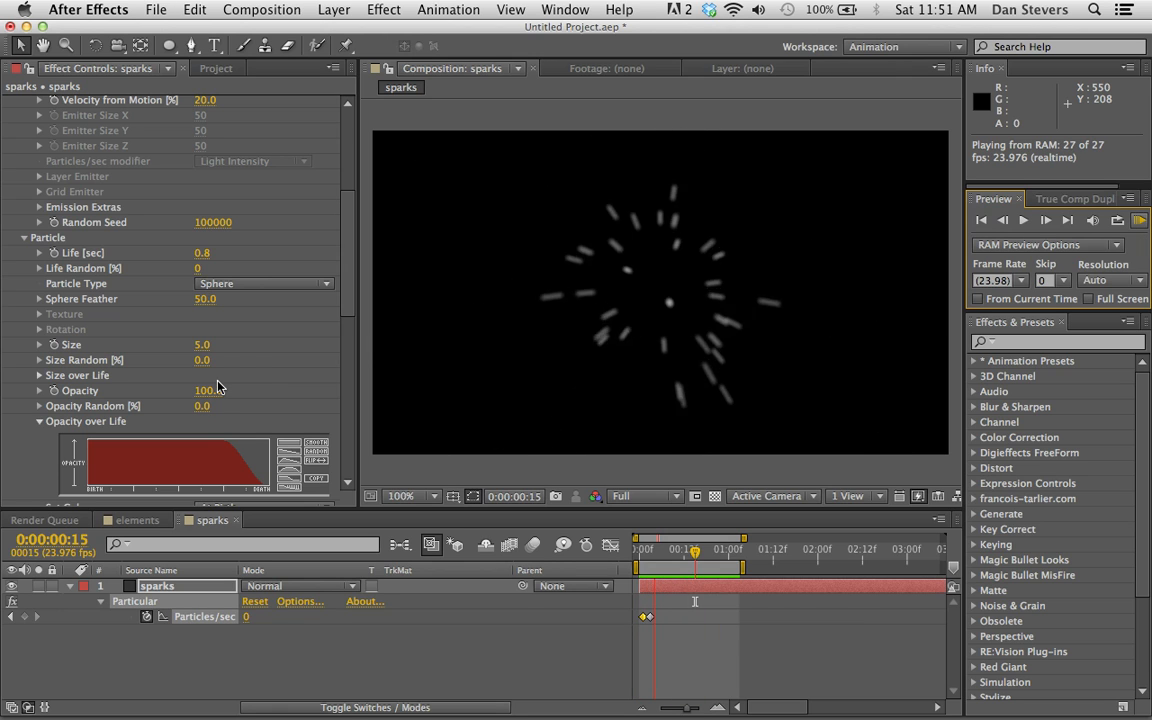
key(space)
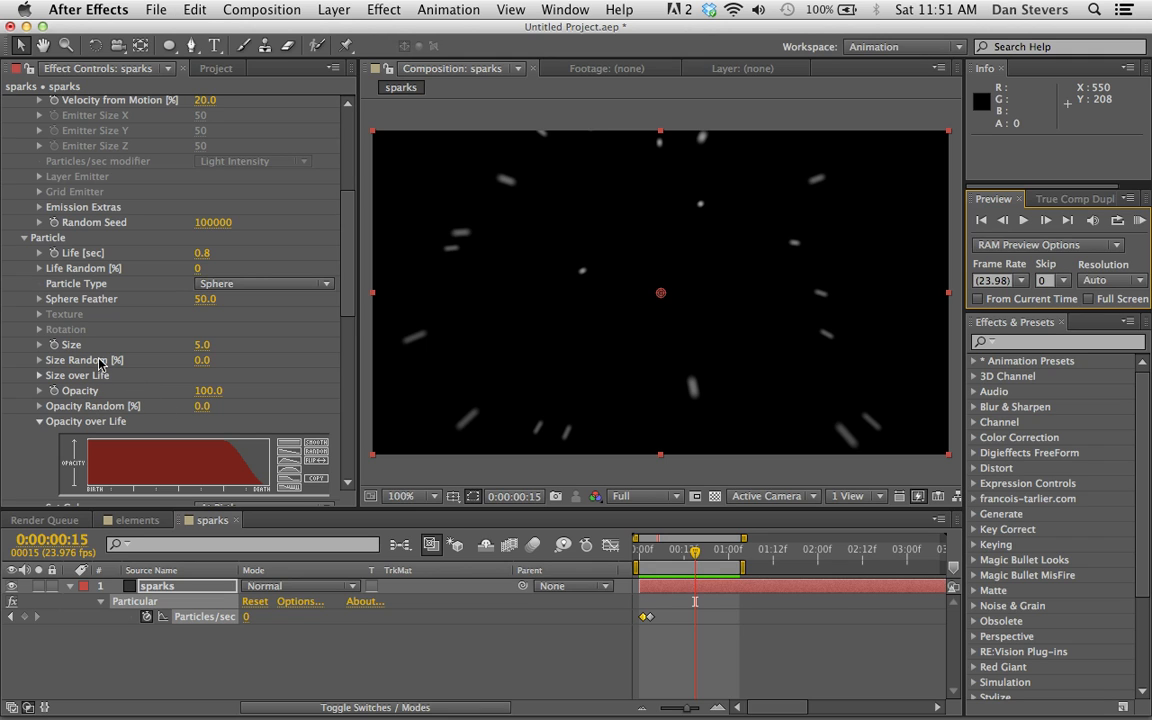
Step: Set the spark particles' Life Random to 70% and preview the varied fade-out twice
scroll(176, 283, up, 1)
click(224, 285)
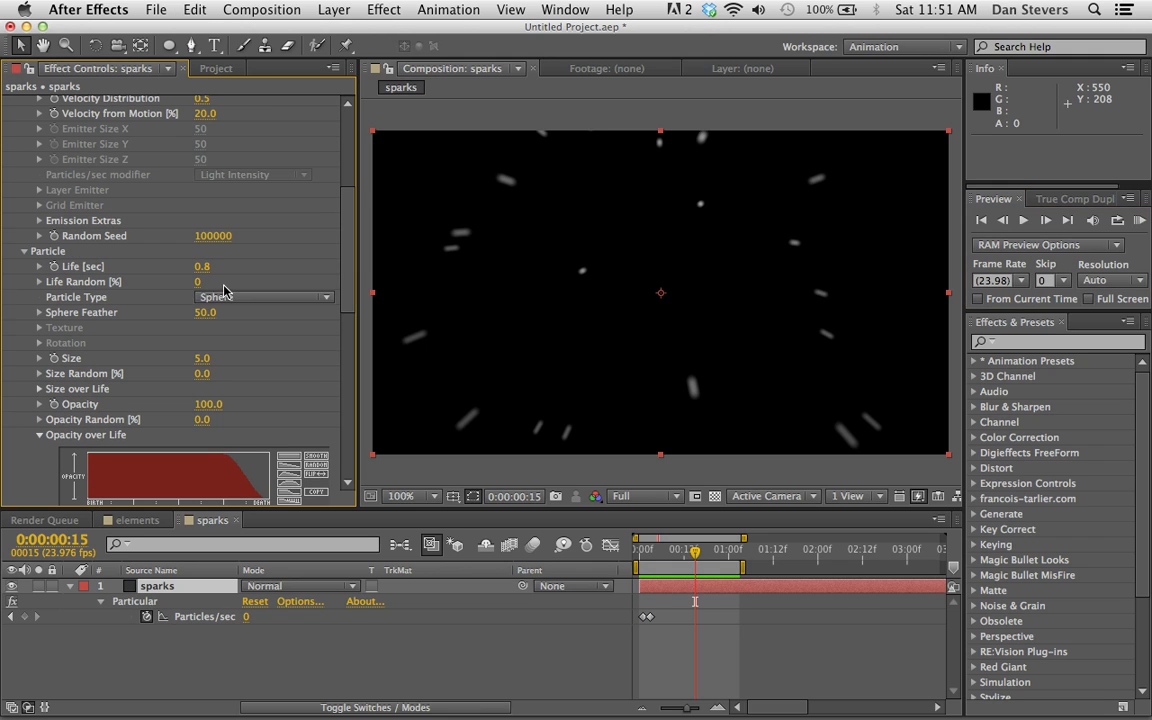
click(198, 283)
text(70)
key(Return)
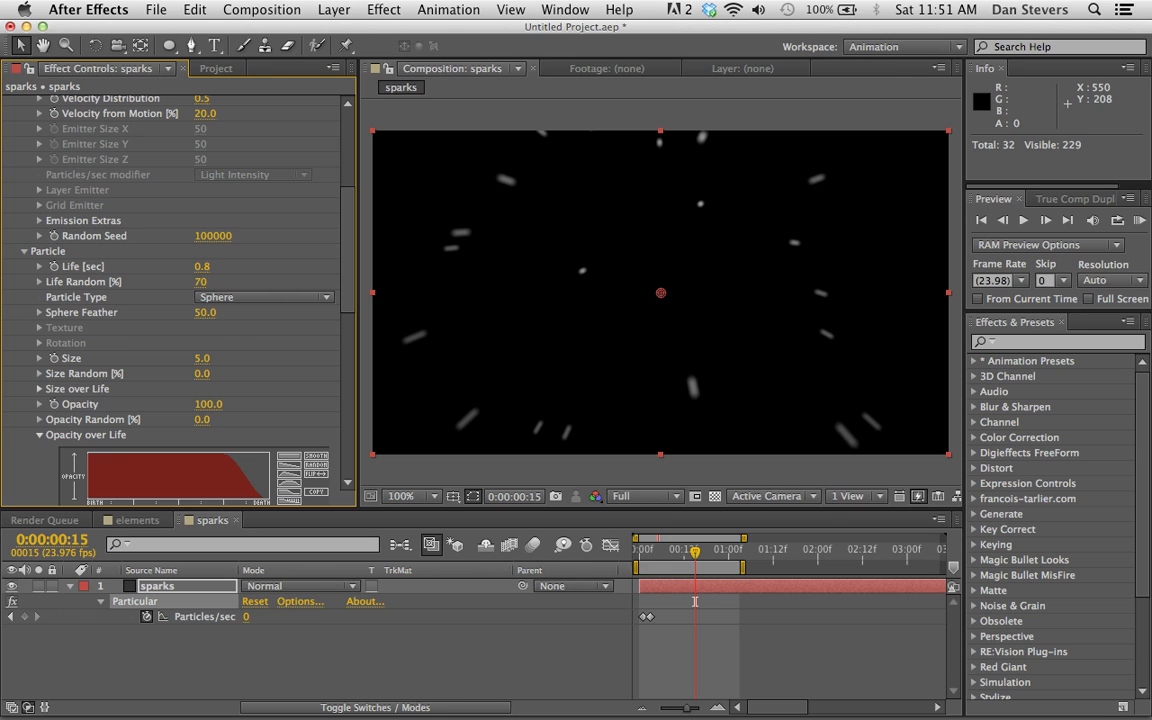
click(1139, 220)
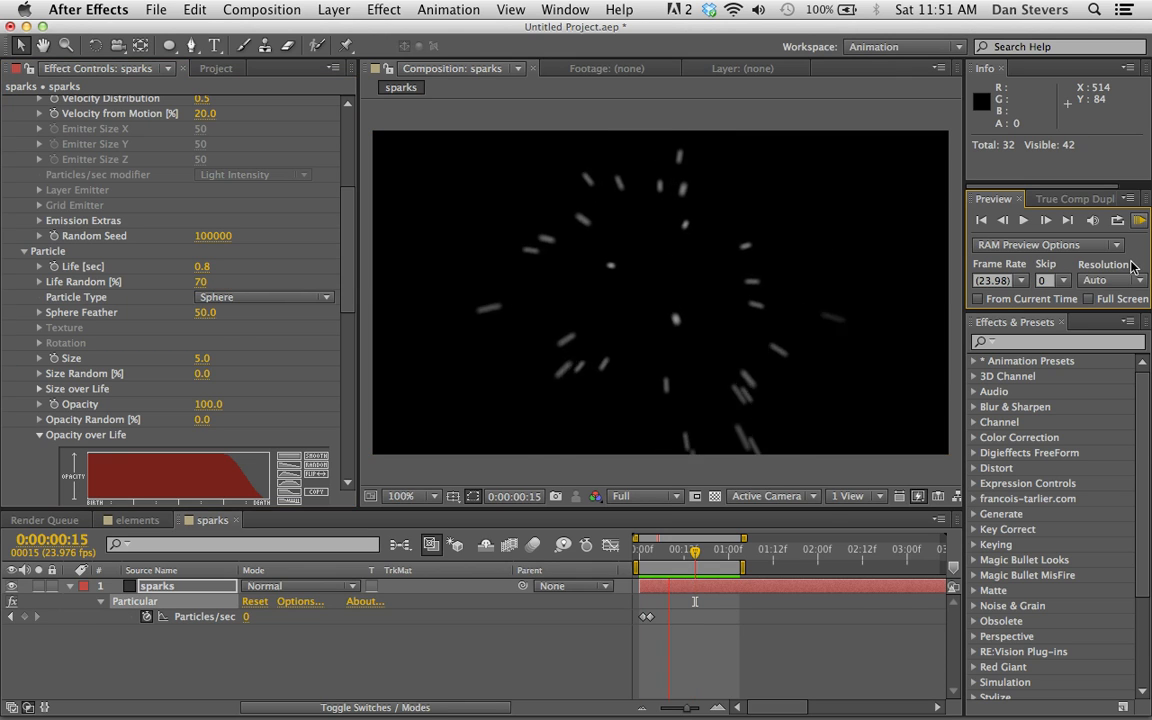
key(space)
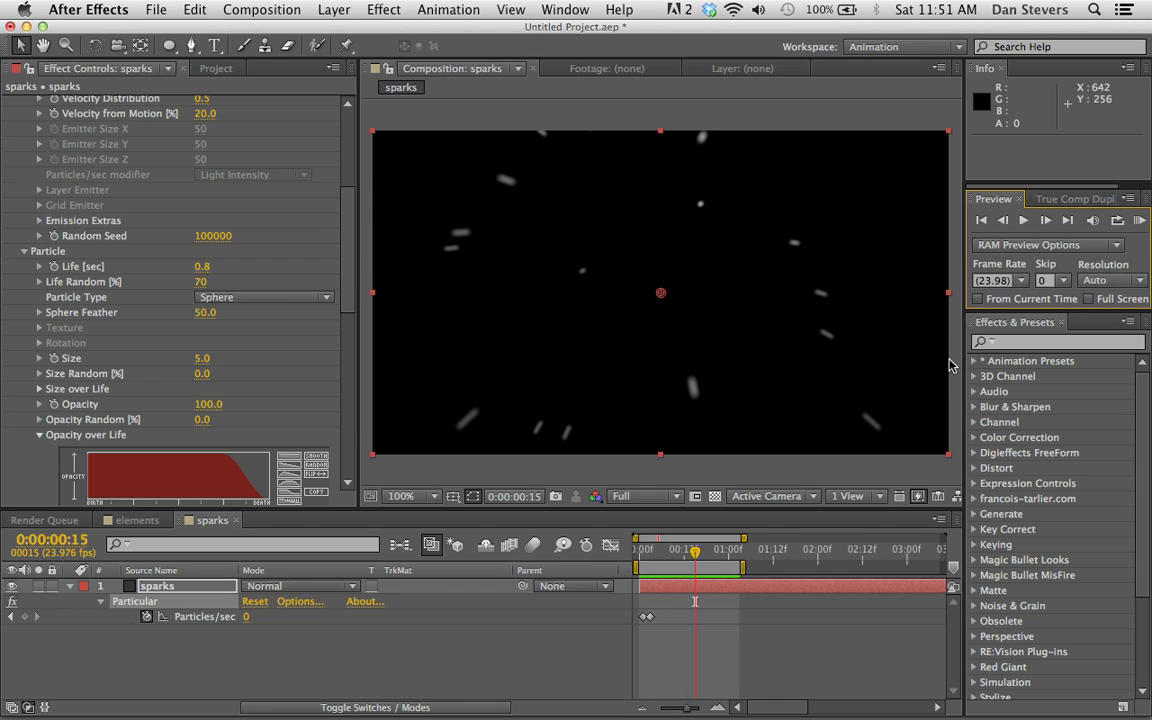
click(1139, 220)
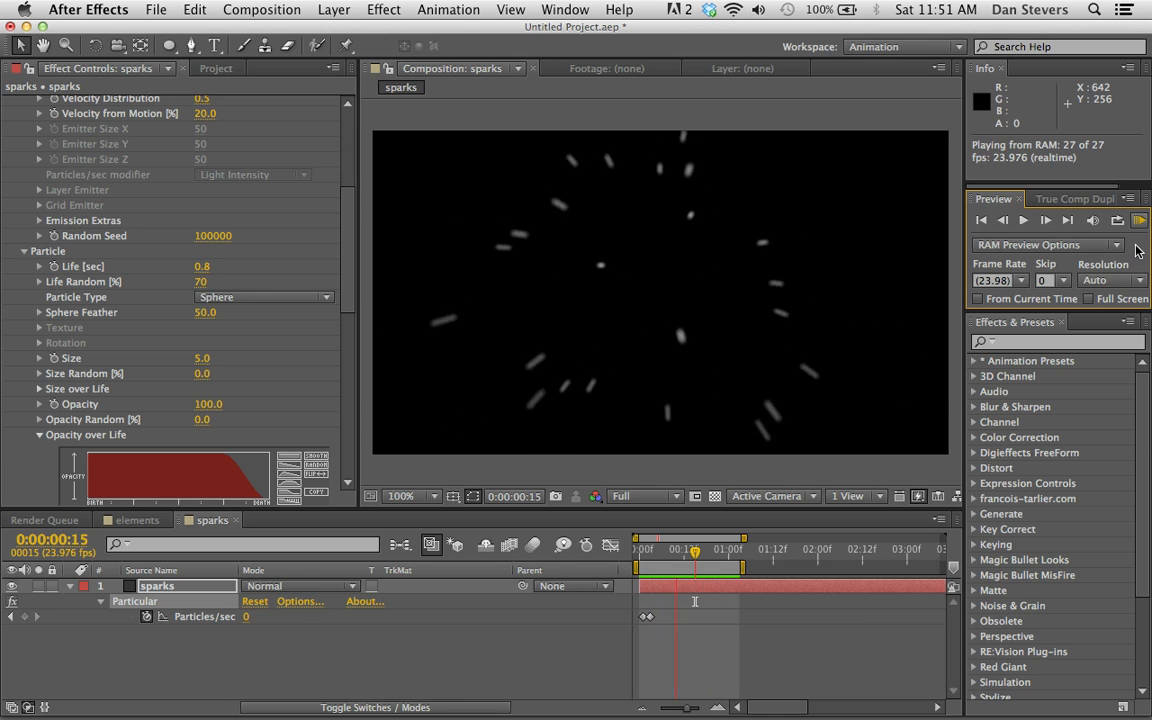
key(space)
Step: At frame 5, apply the Stylize Glow effect to the sparks layer and set its Glow Threshold to 100%
click(657, 557)
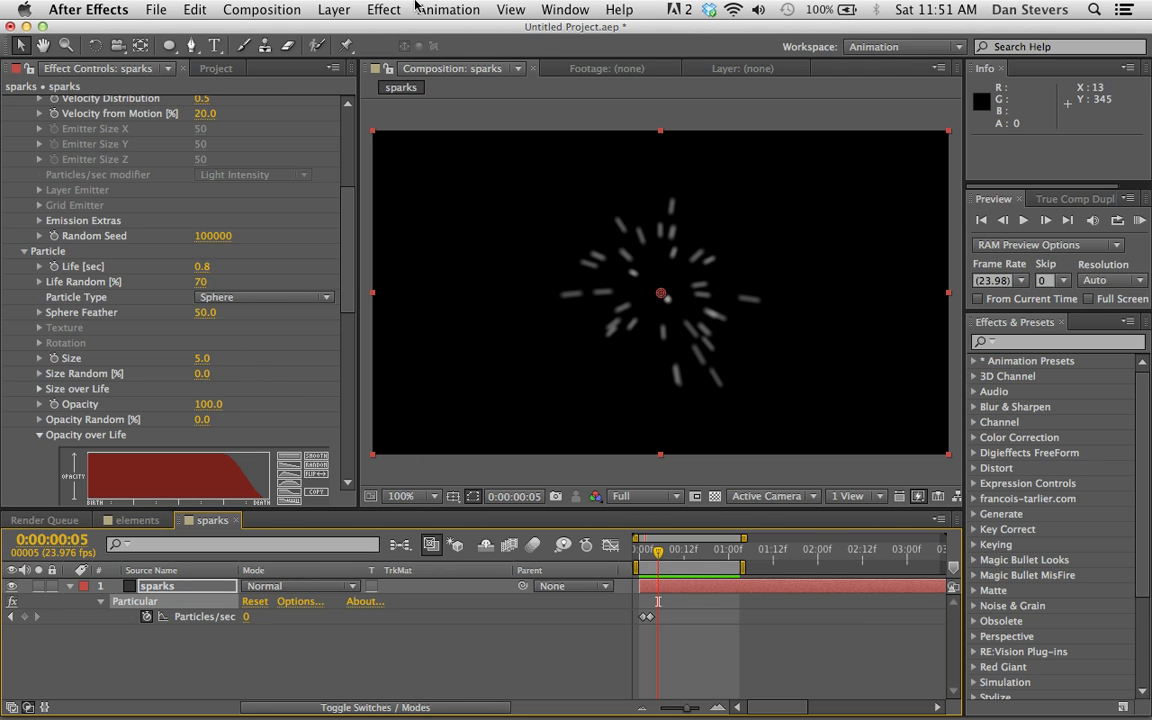
click(382, 9)
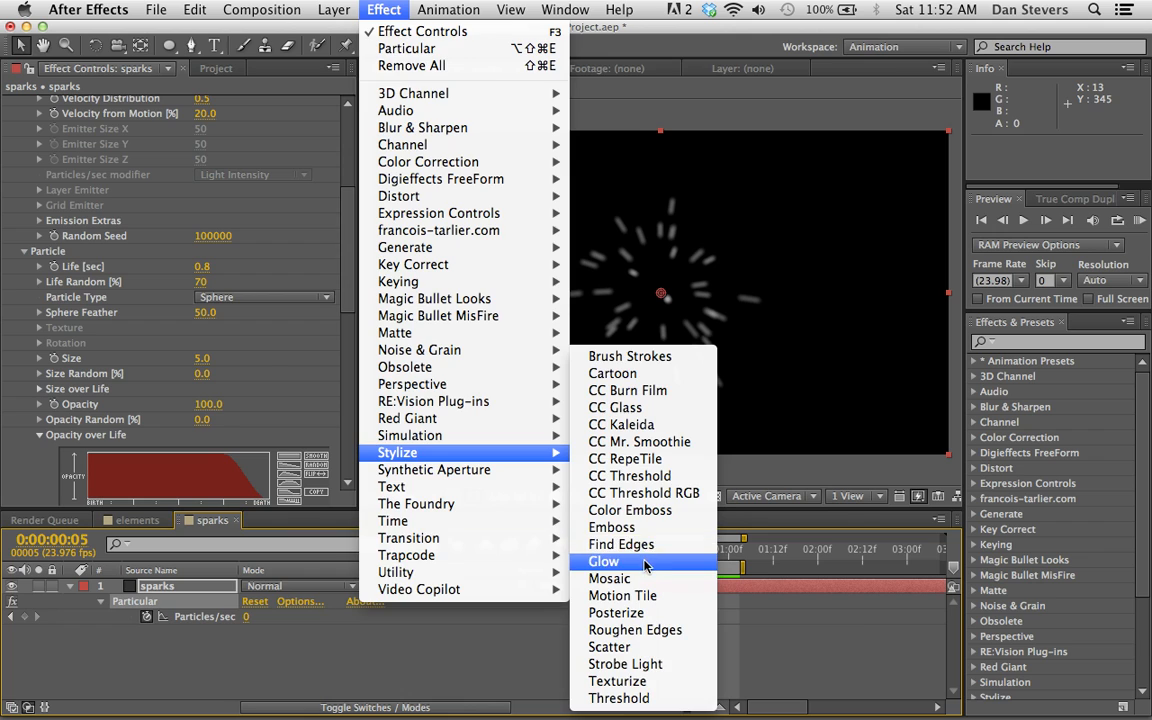
click(645, 560)
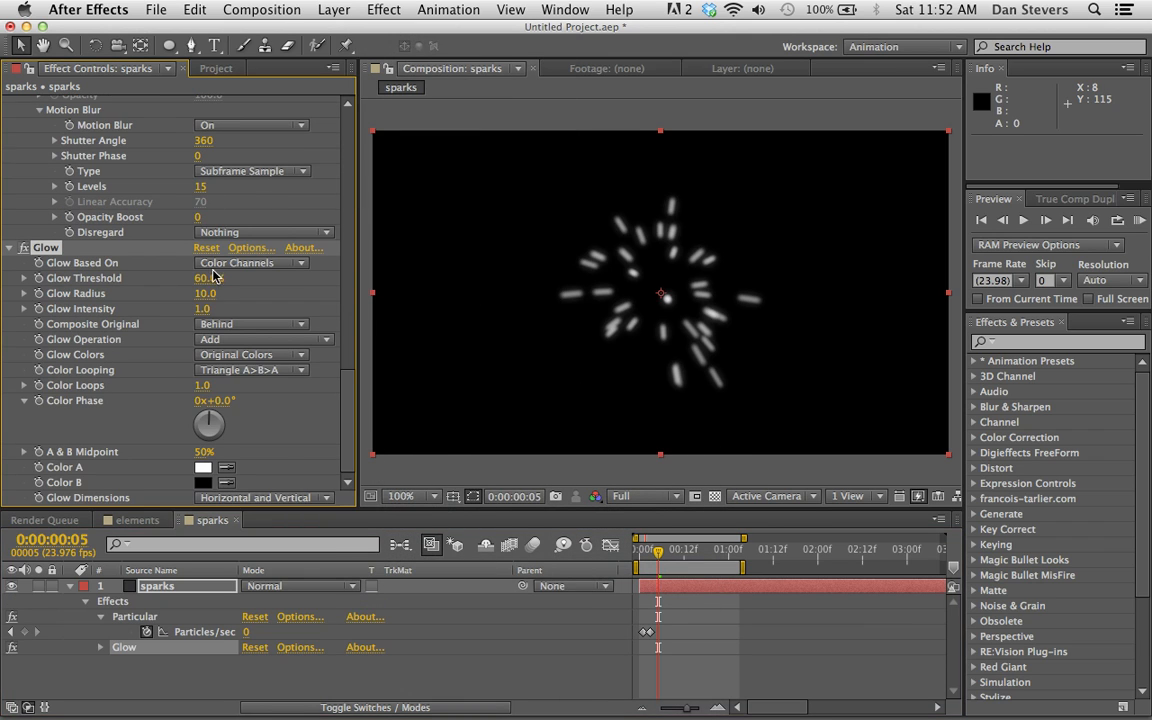
drag(221, 279, 213, 281)
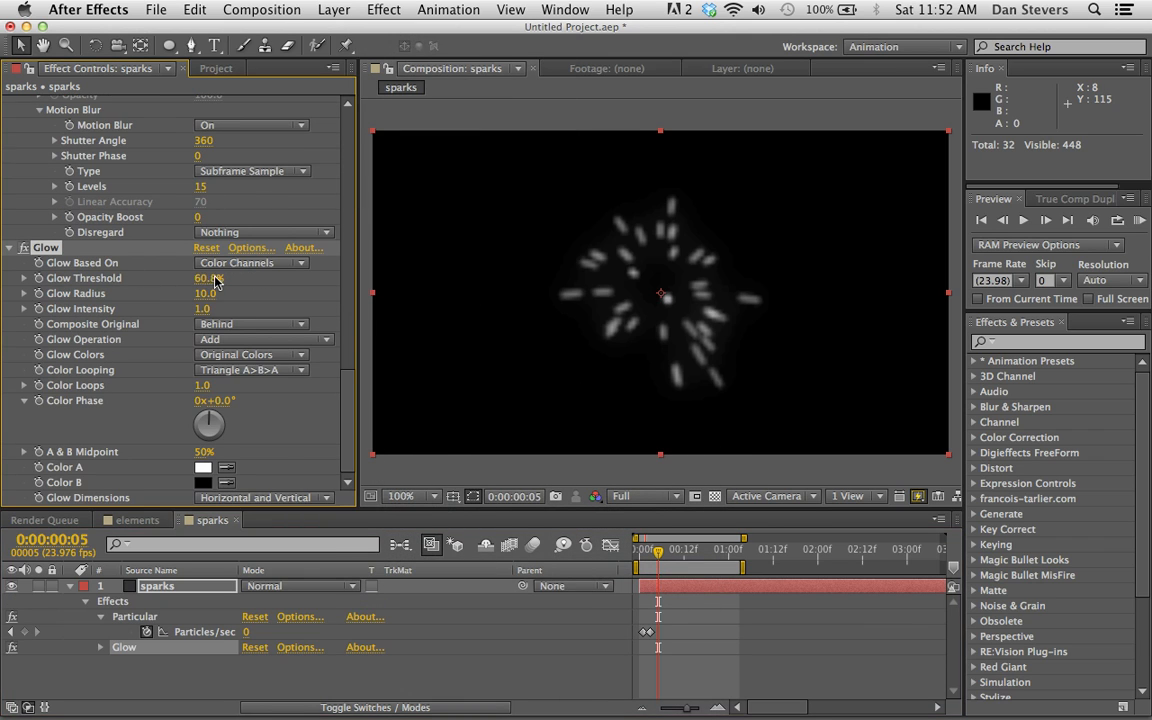
drag(25, 283, 417, 257)
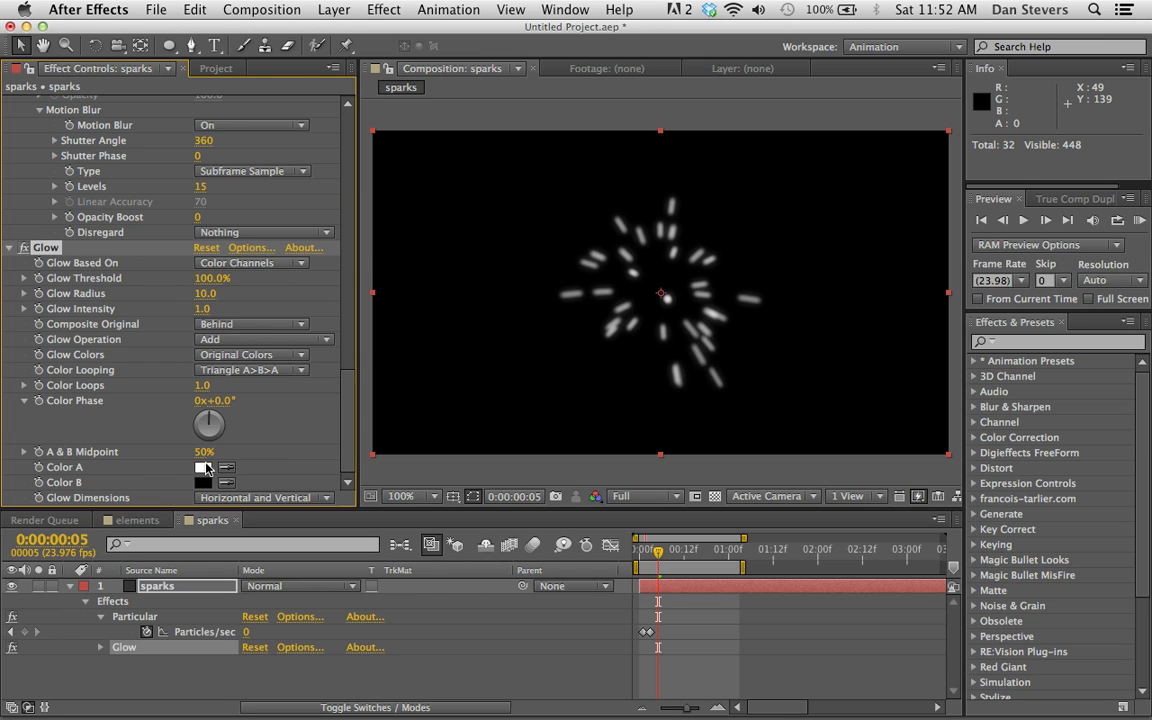
Step: Switch the Glow Colors to A & B Colors and set Color A to yellow FFC241
click(220, 356)
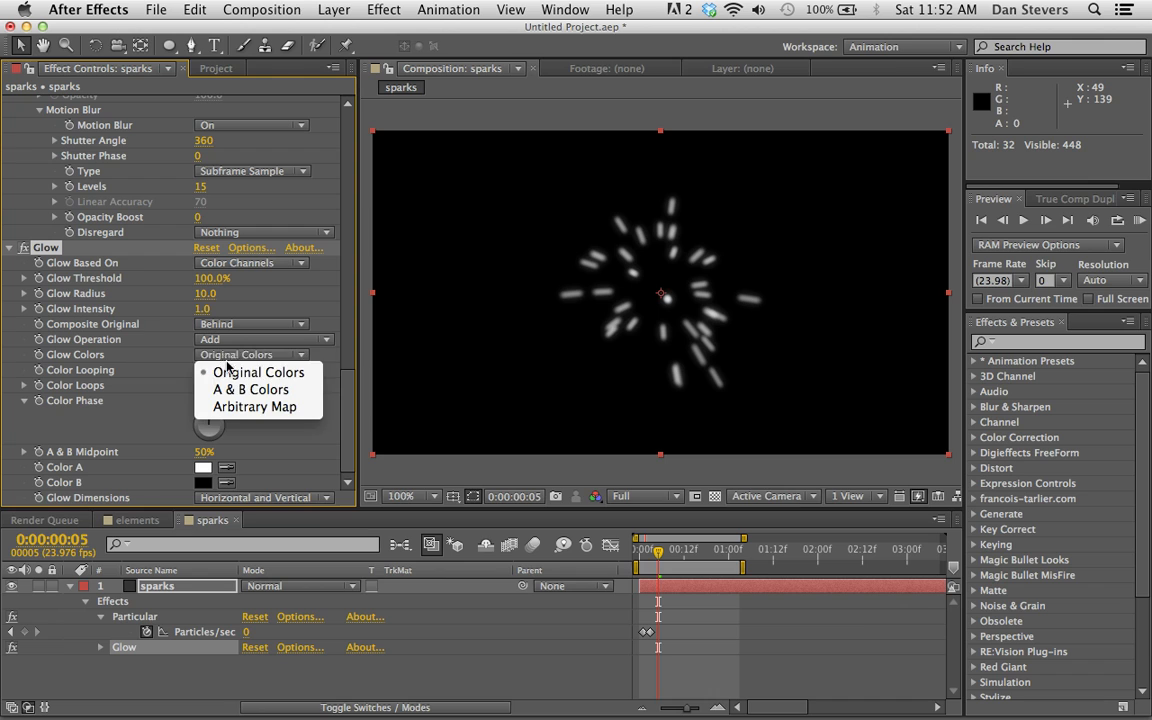
click(232, 391)
click(201, 468)
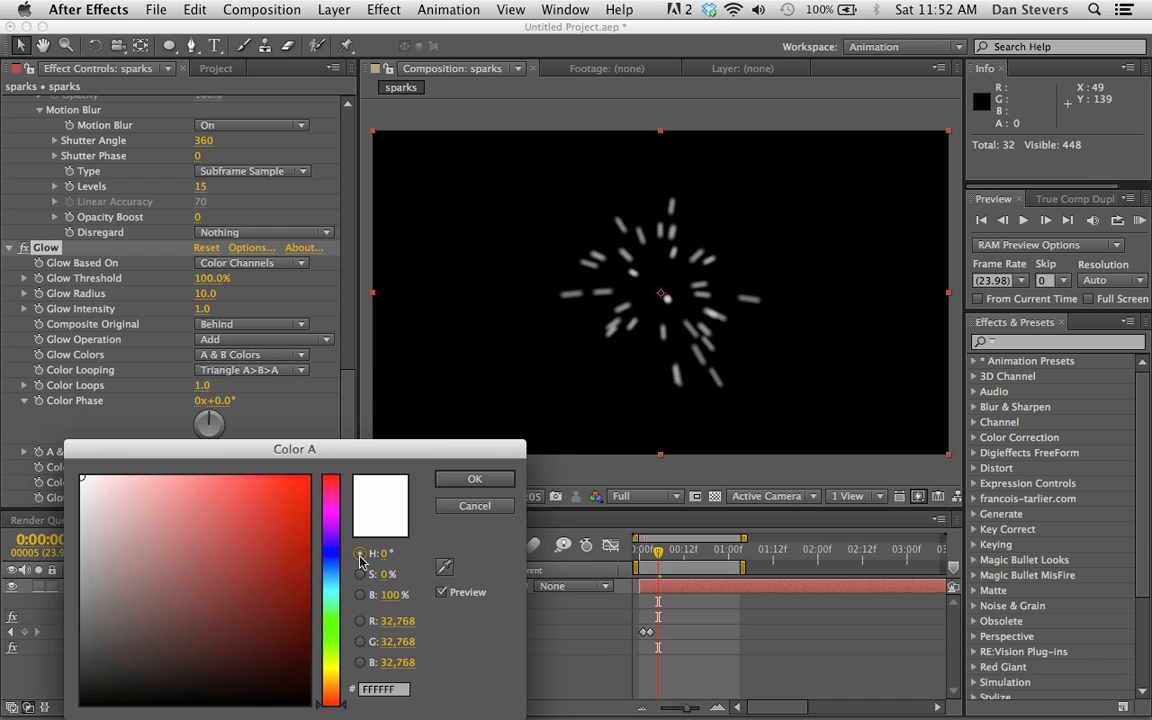
drag(329, 648, 333, 683)
drag(242, 573, 251, 414)
click(465, 478)
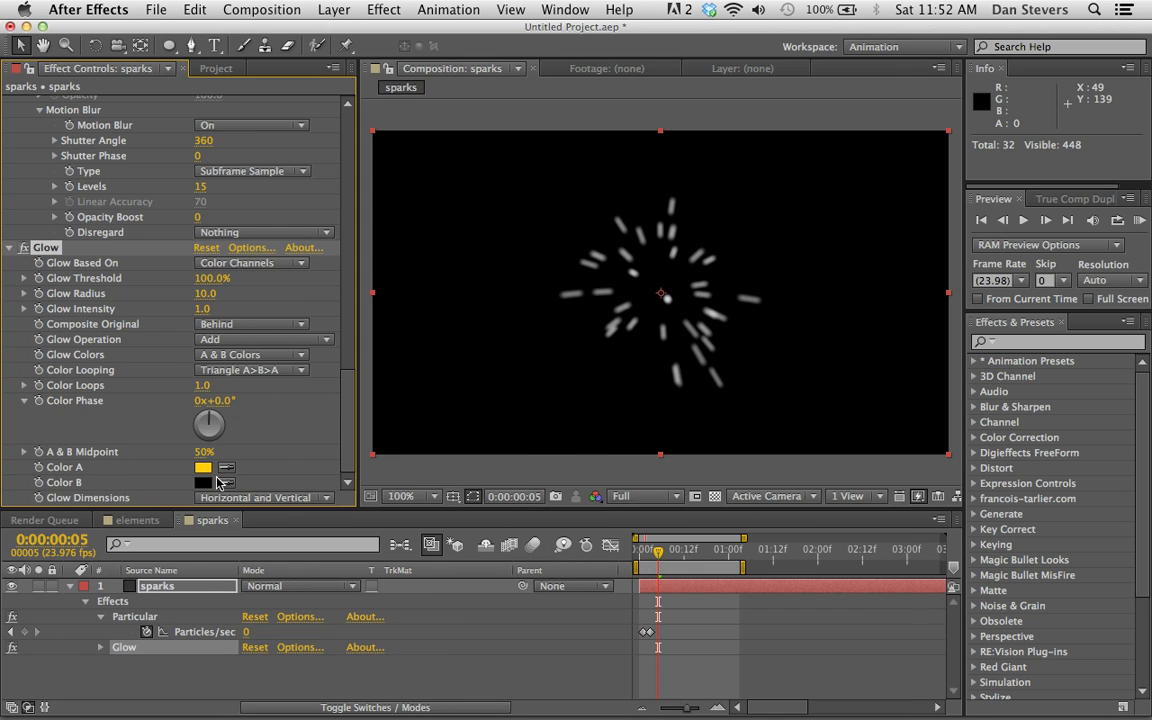
Step: Set the glow's Color B to orange FF8641 and lower the Glow Threshold to about 75%
click(202, 482)
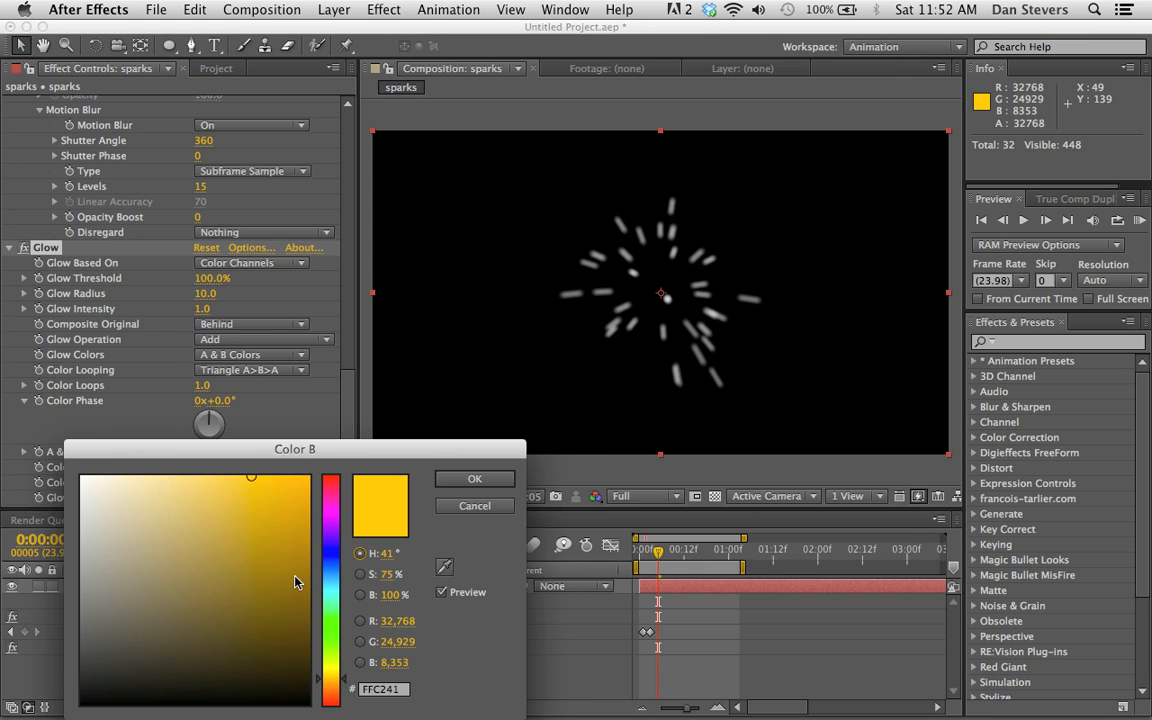
drag(331, 677, 333, 692)
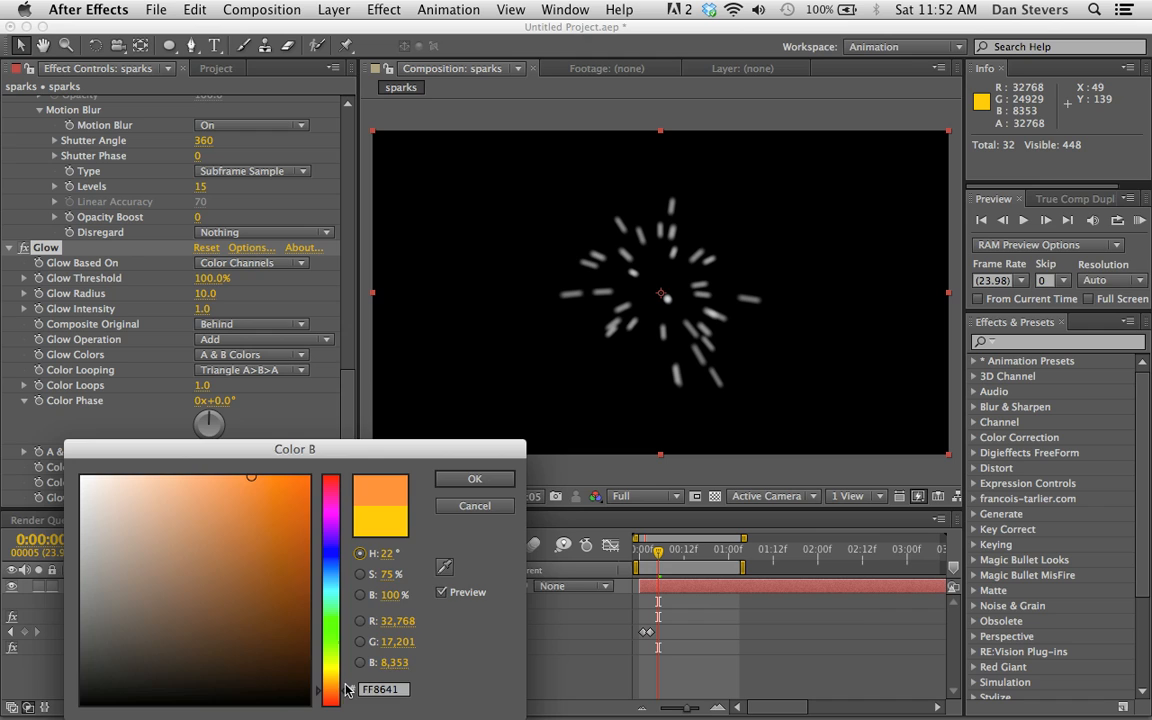
click(472, 479)
drag(212, 283, 182, 281)
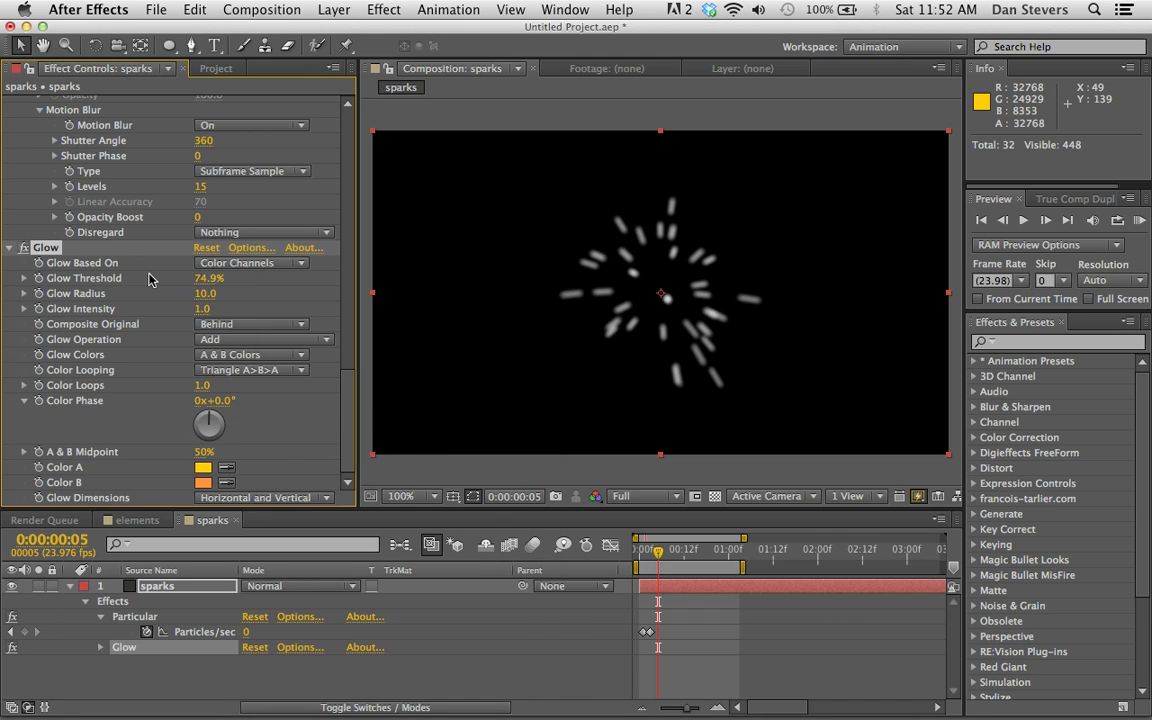
Step: Set Particular's particle Color on the sparks layer to light orange FFBB79 and preview the glowing burst
click(160, 592)
scroll(140, 260, up, 10)
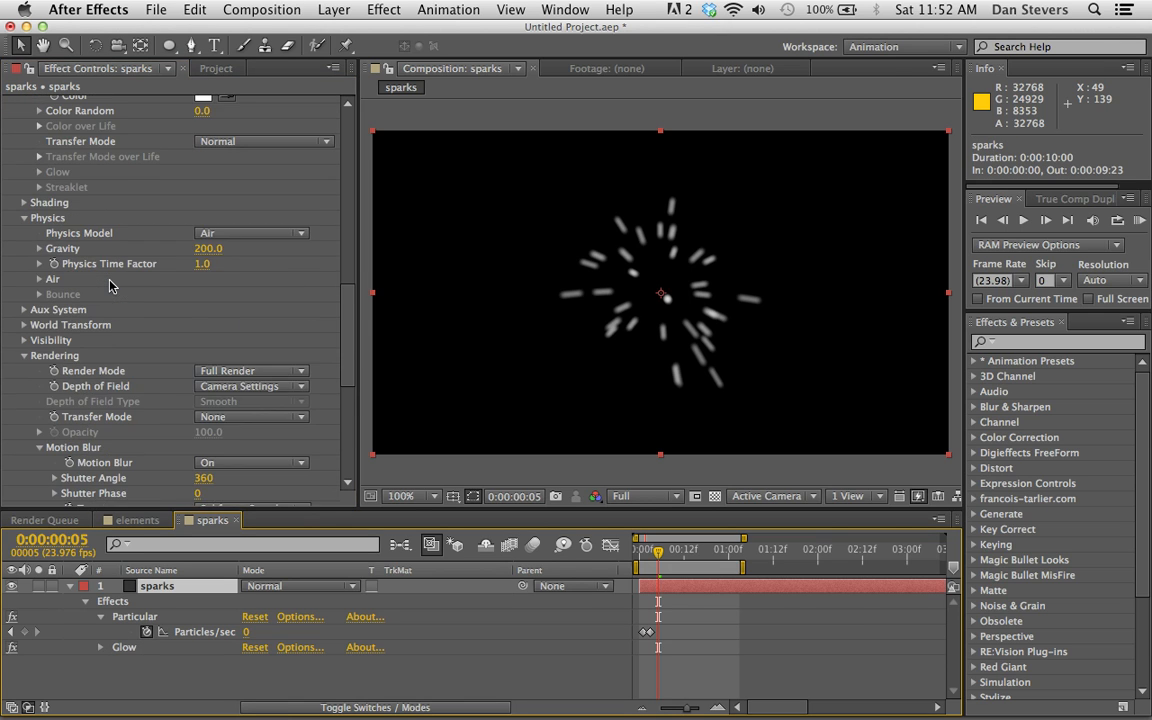
click(203, 163)
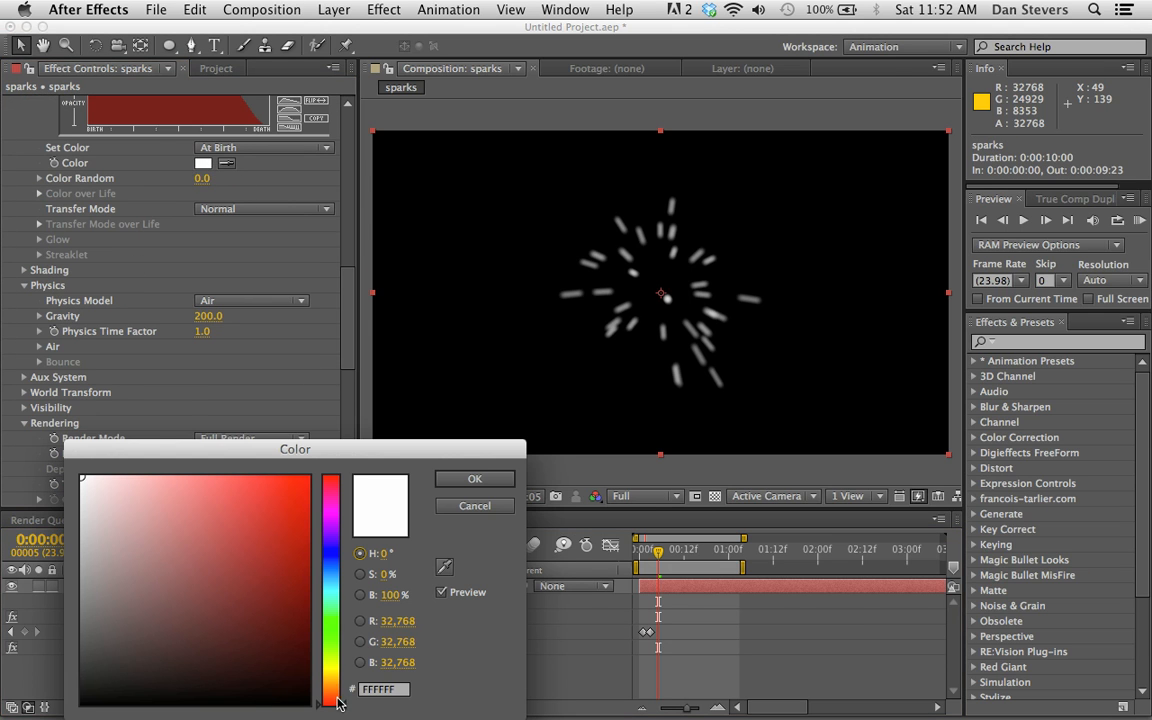
drag(337, 703, 329, 686)
drag(219, 548, 201, 435)
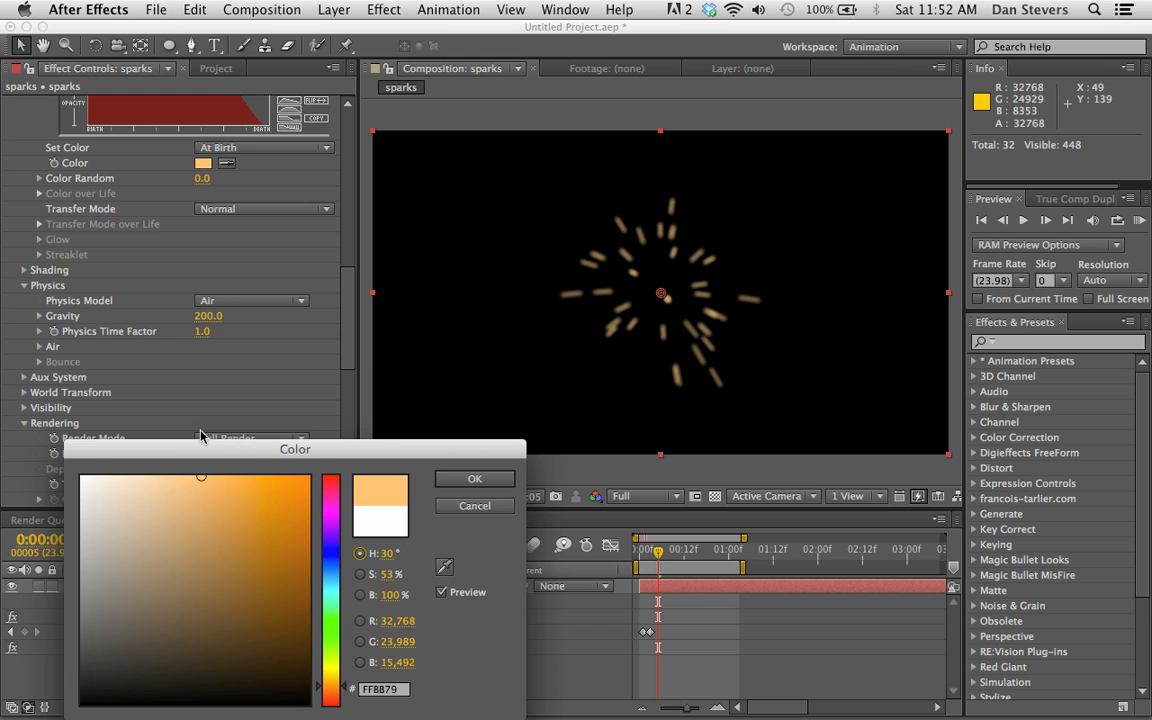
click(474, 479)
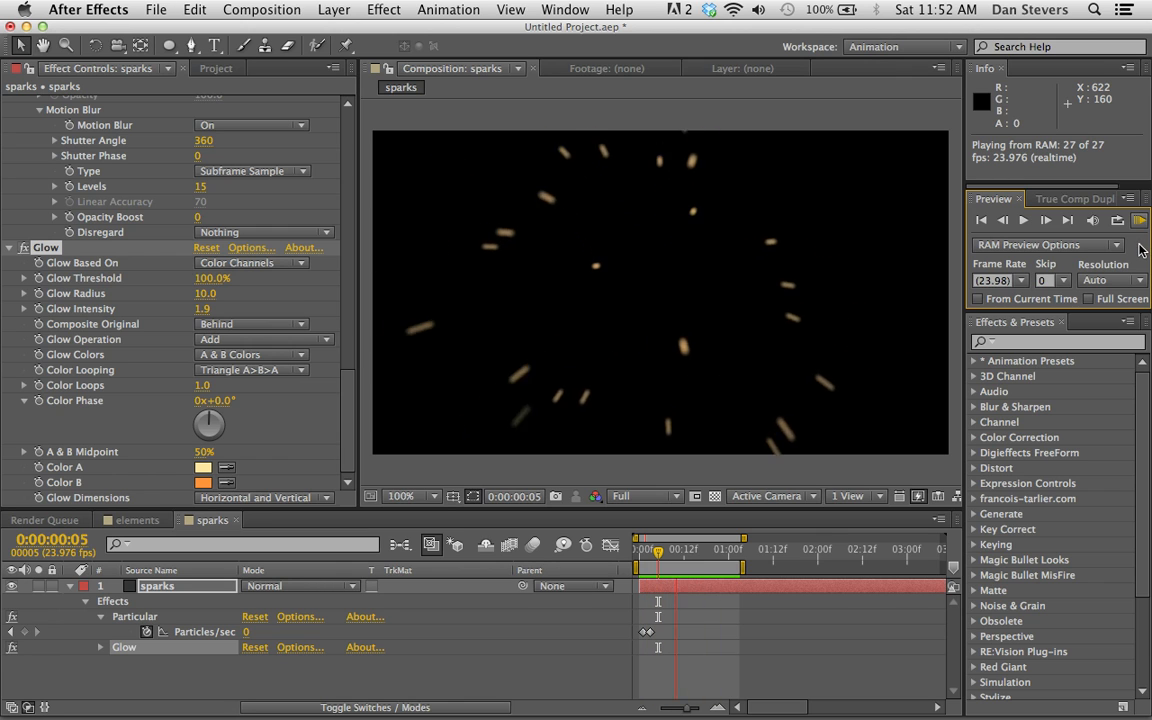
key(space)
Step: Set the spark particles' Size to 3, preview the thinner sparks and move to frame 1
scroll(138, 240, up, 15)
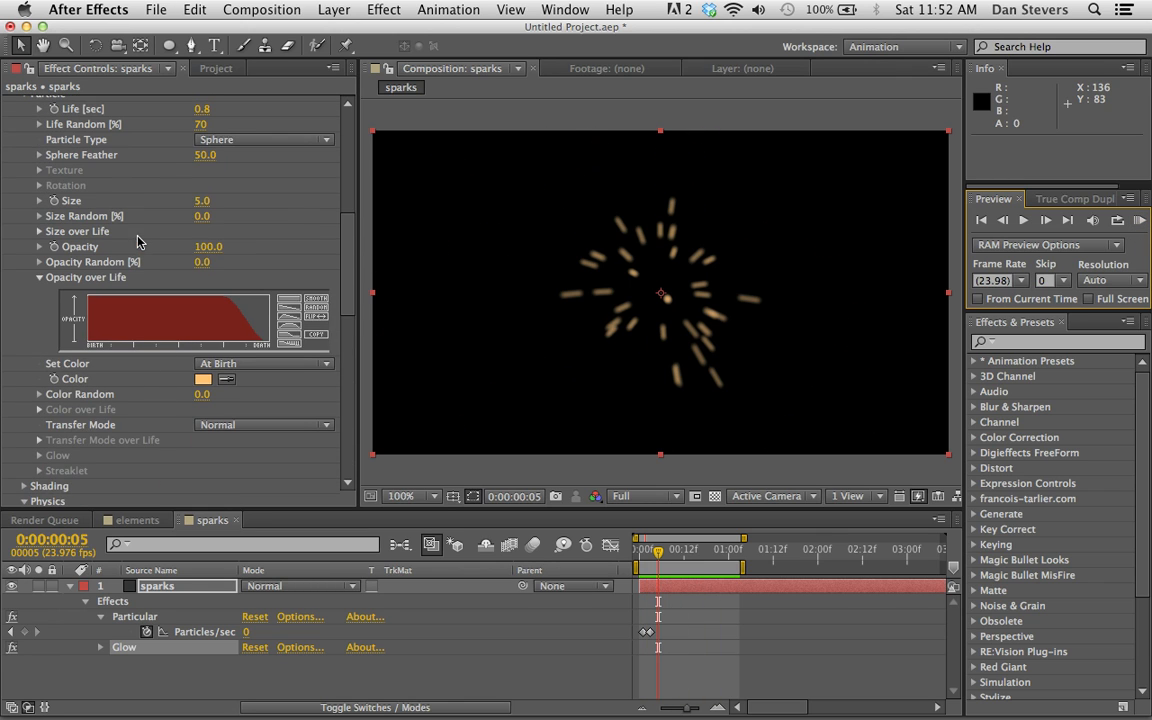
click(202, 202)
key(Return)
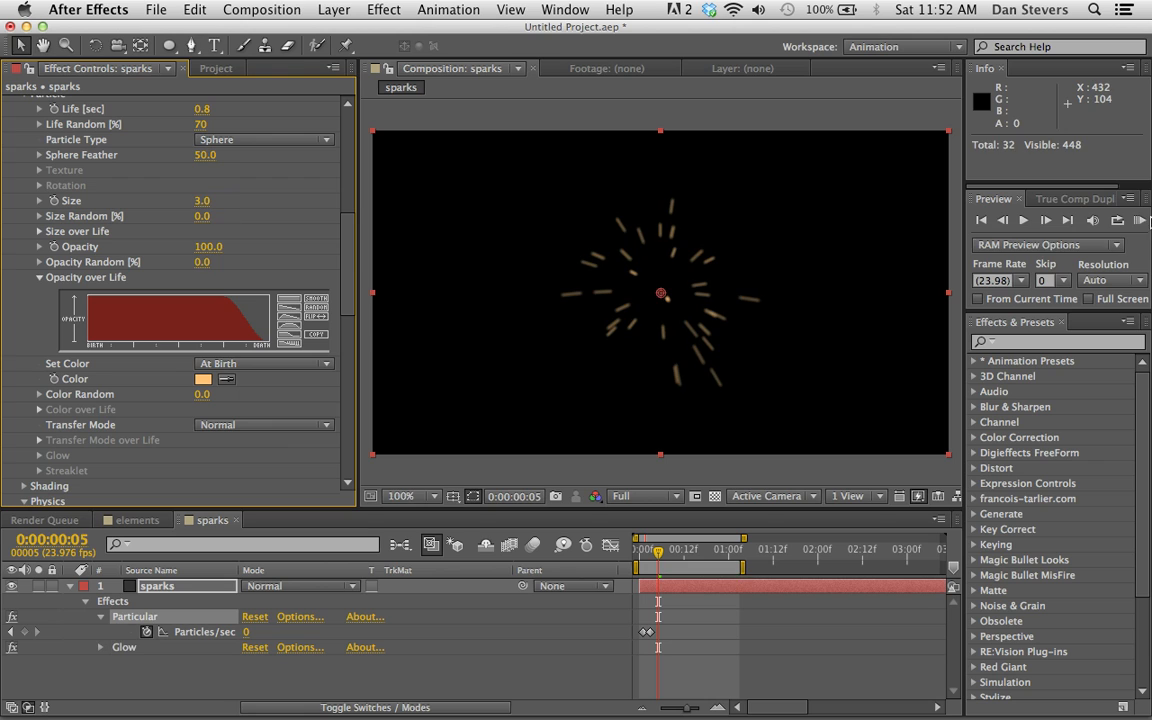
click(1141, 220)
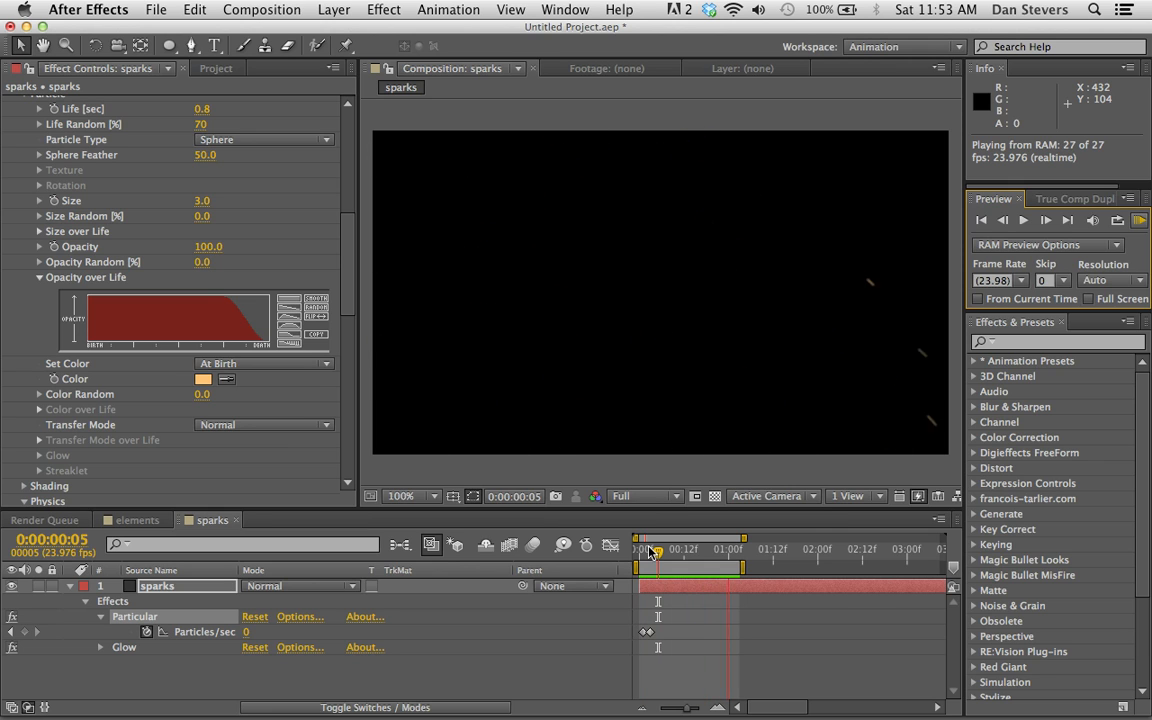
drag(650, 553, 643, 558)
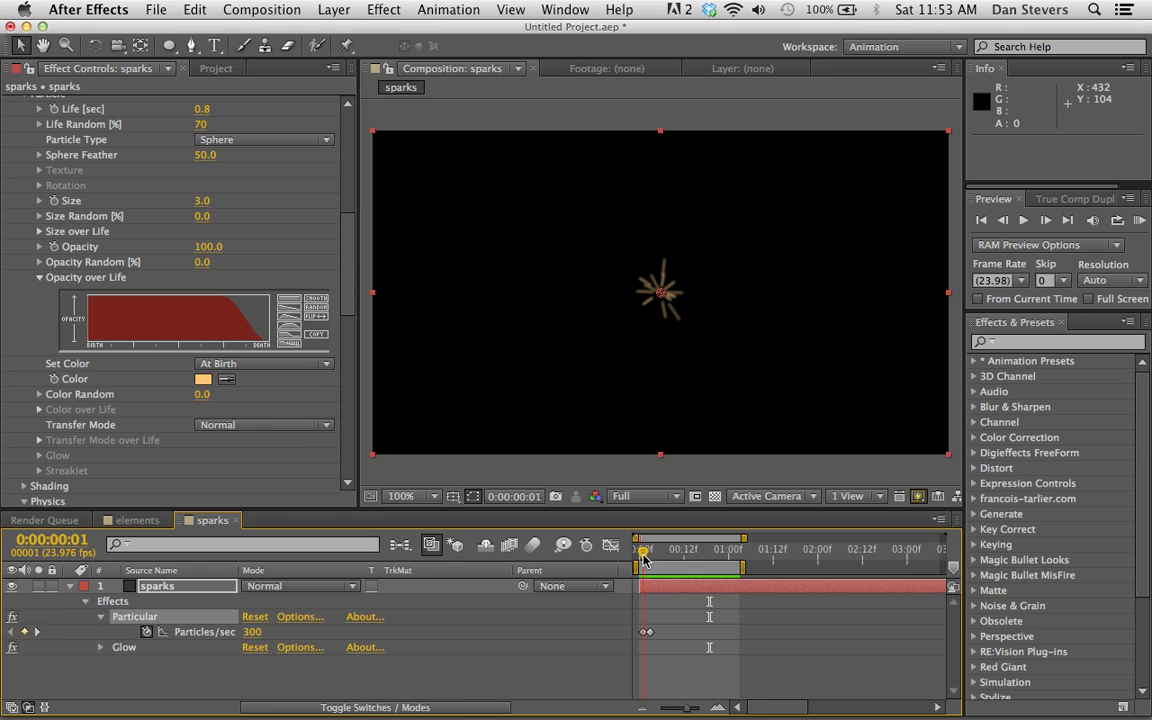
Step: Set the Particles/sec keyframe at frame 1 of the sparks layer to 2000 and preview the denser burst
click(255, 632)
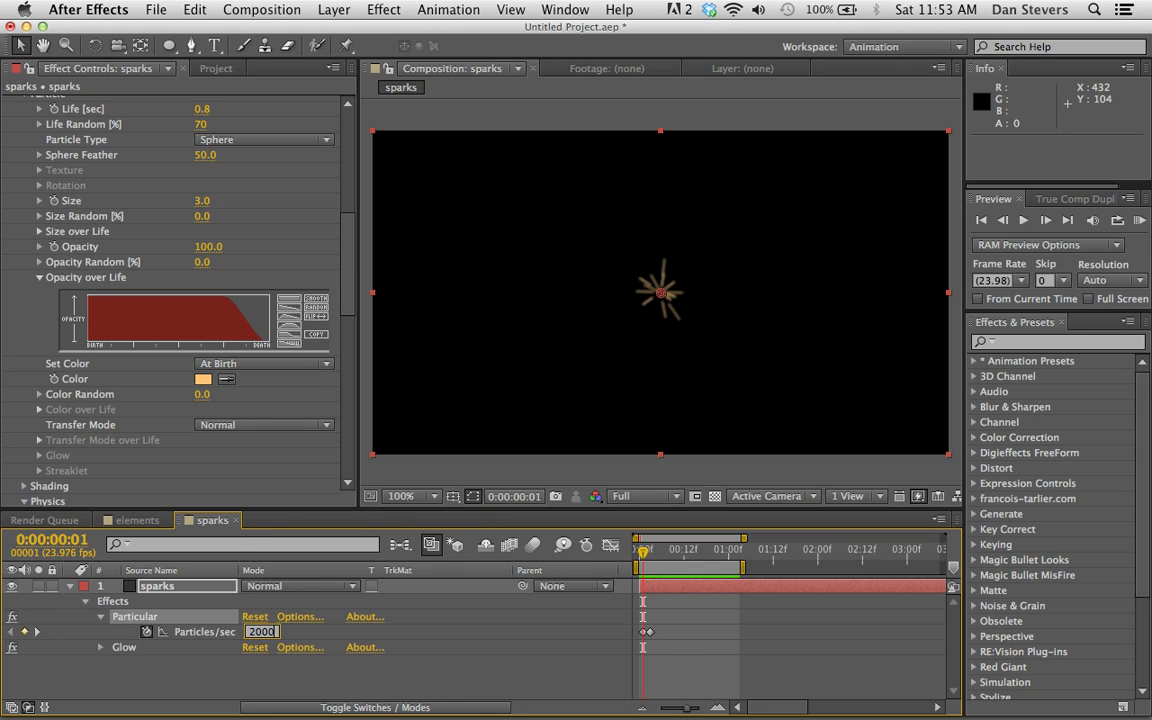
key(Return)
click(1141, 219)
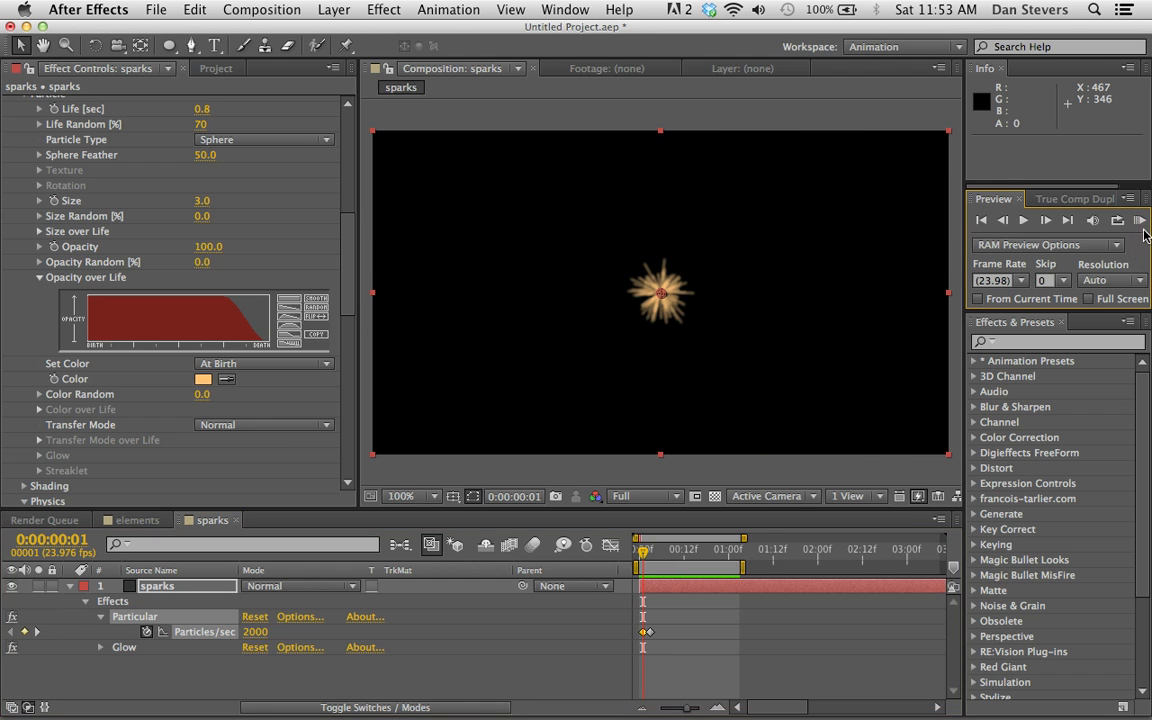
click(1141, 220)
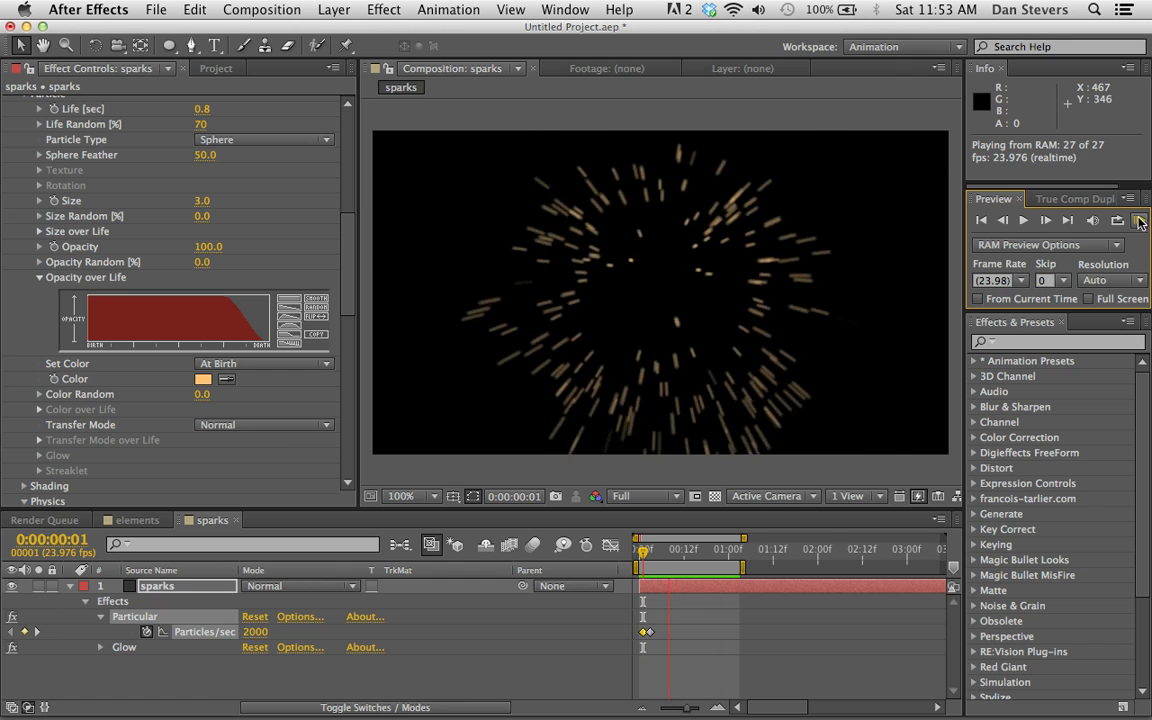
key(space)
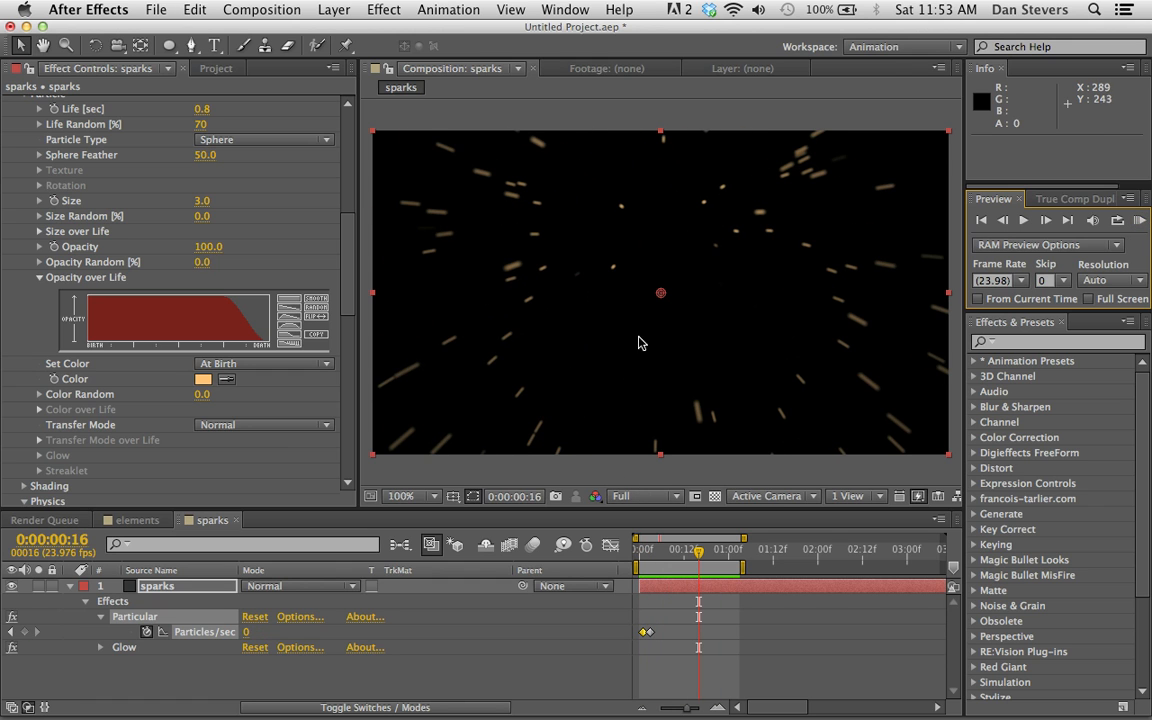
Step: Set the Air Resistance in Particular's Air physics settings to 1 and preview the burst
scroll(171, 379, down, 5)
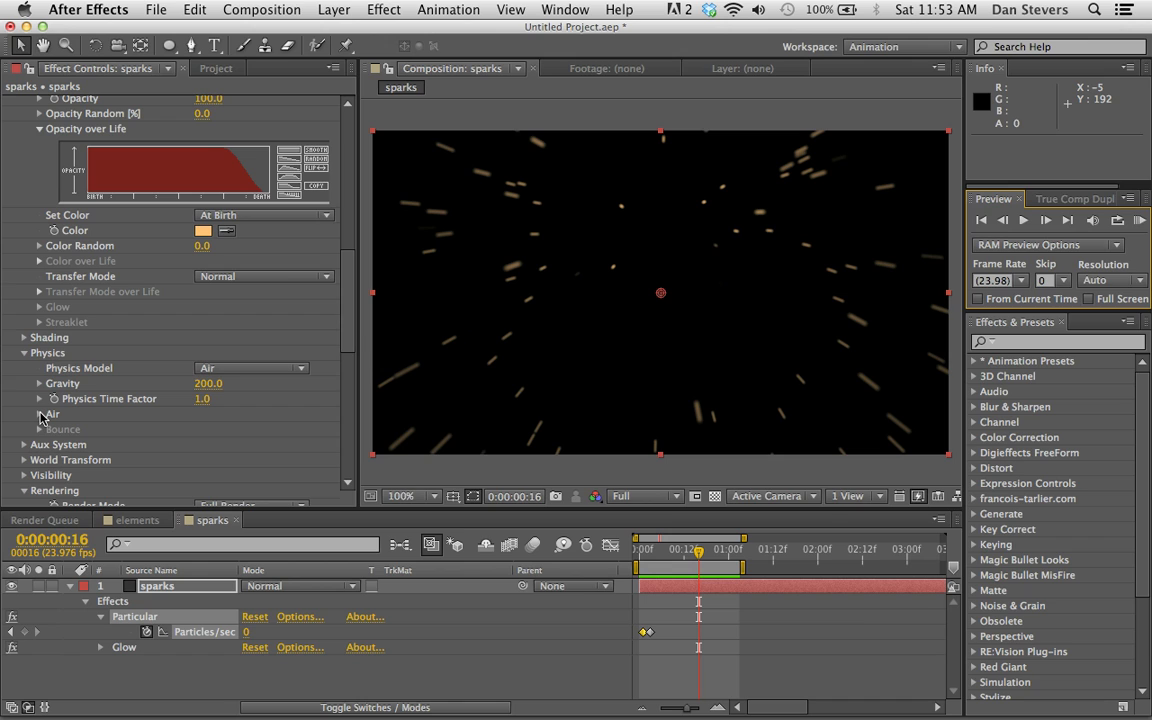
click(40, 414)
scroll(40, 418, down, 3)
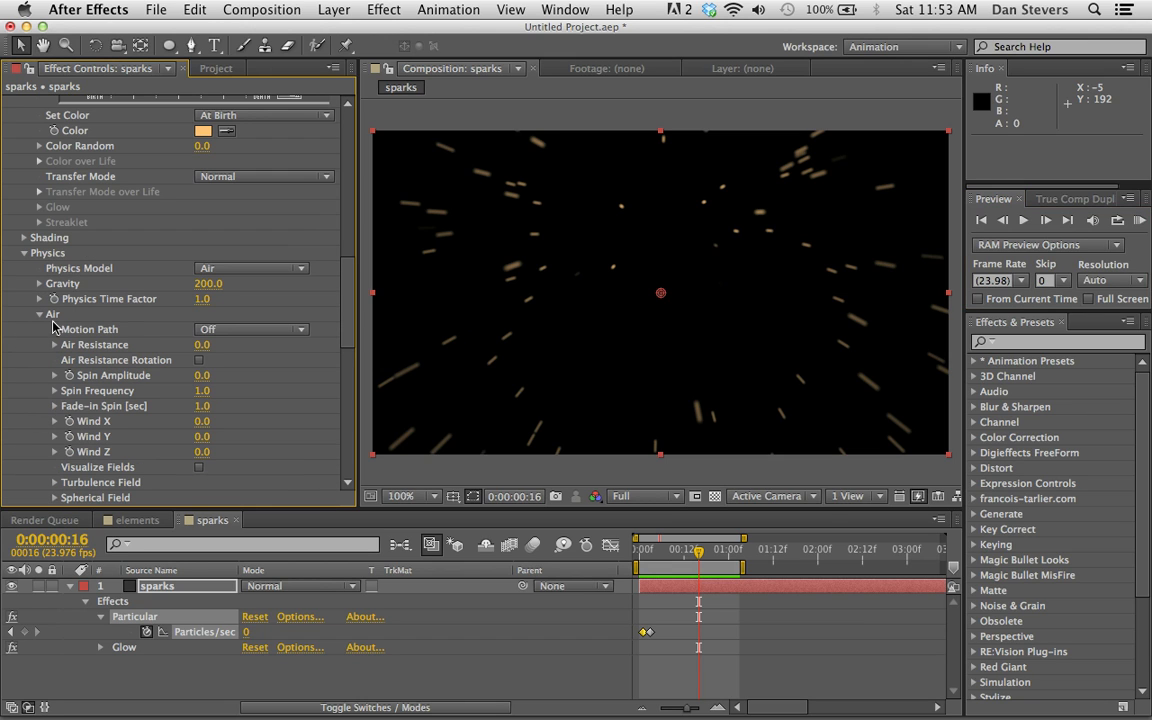
click(202, 345)
key(Return)
click(1140, 220)
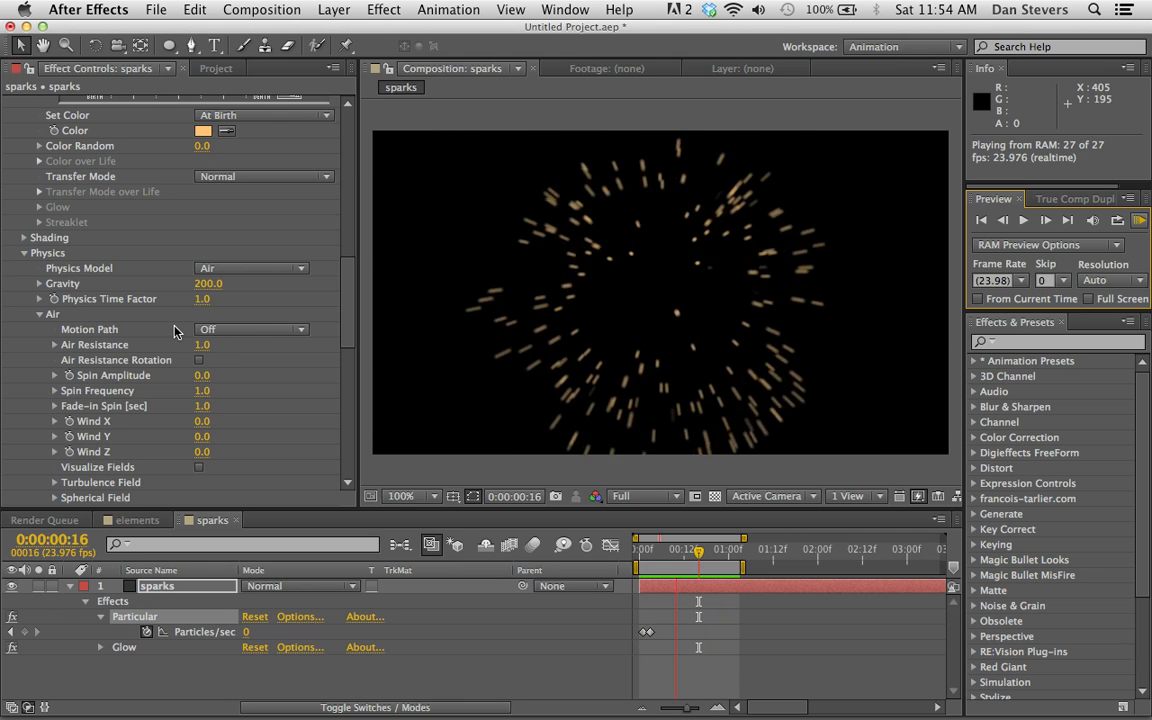
key(space)
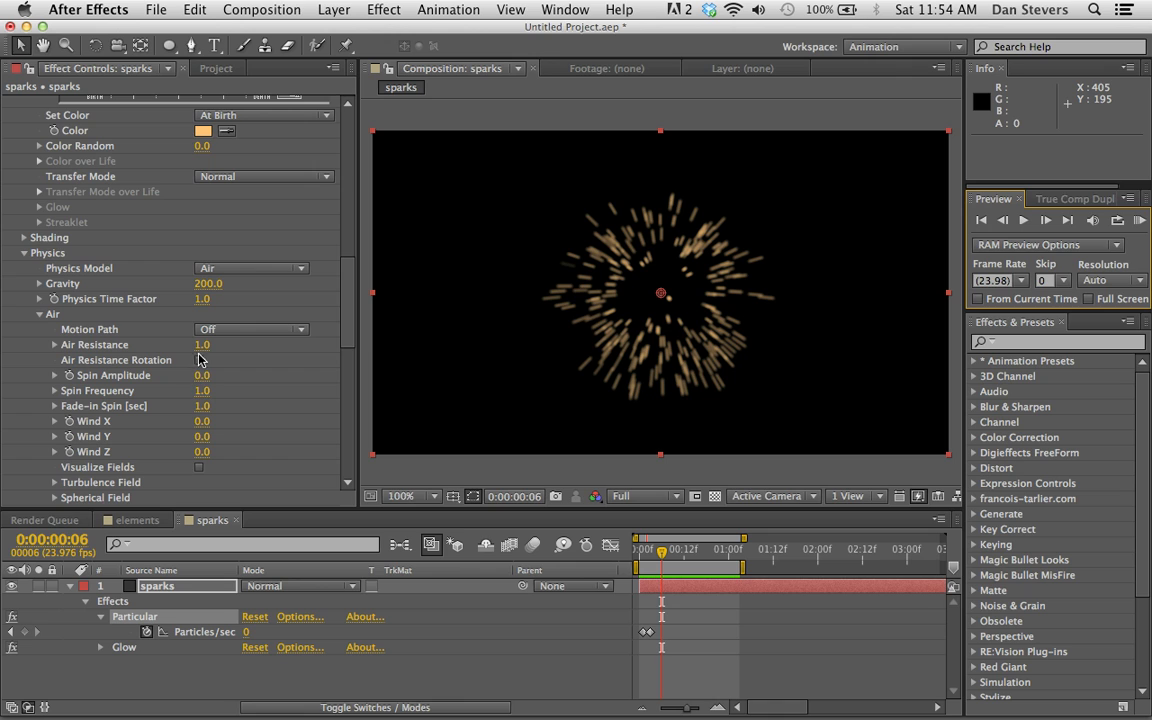
Step: Try an Air Resistance of 1.5 on the sparks and render a preview
click(203, 345)
text(1.5)
key(Return)
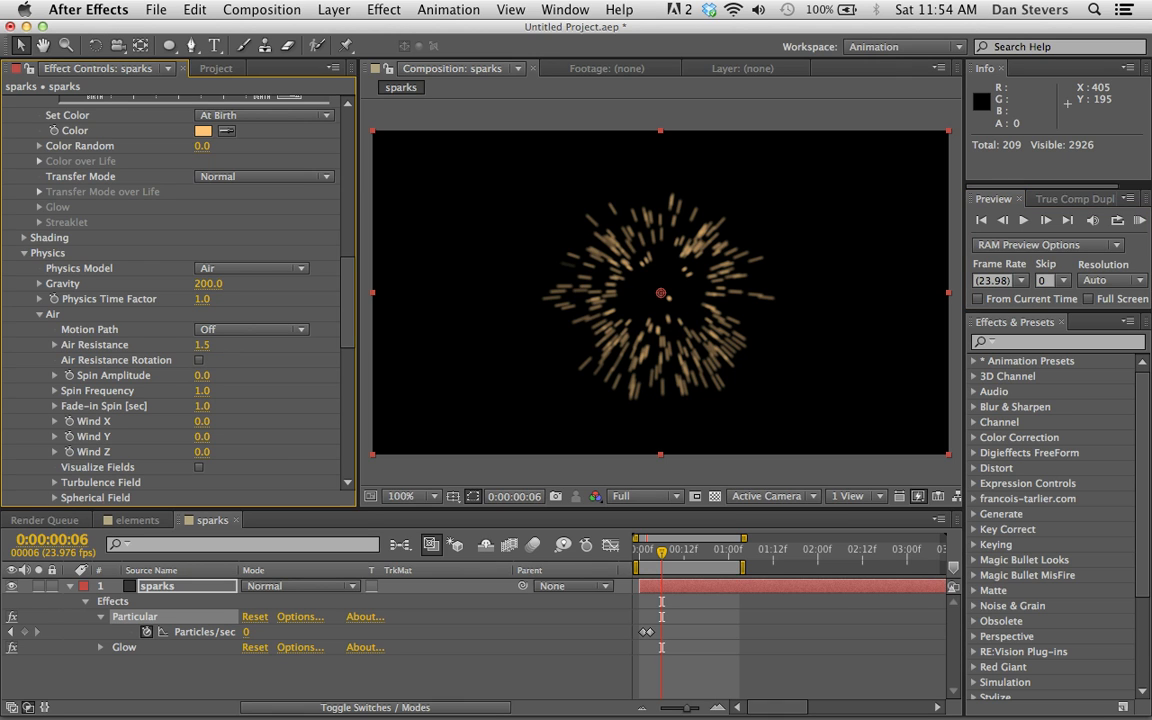
click(1140, 220)
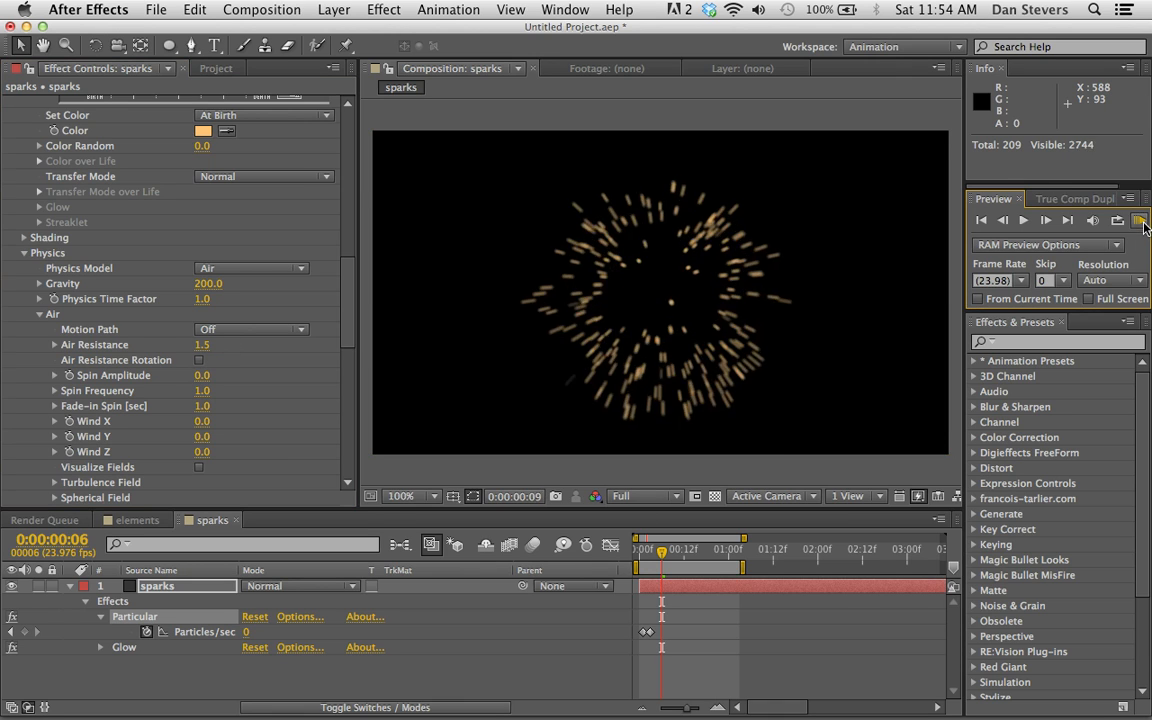
Step: Set the sparks' Air Resistance to 2 and preview how the particles slow down
click(203, 345)
text(2)
key(Return)
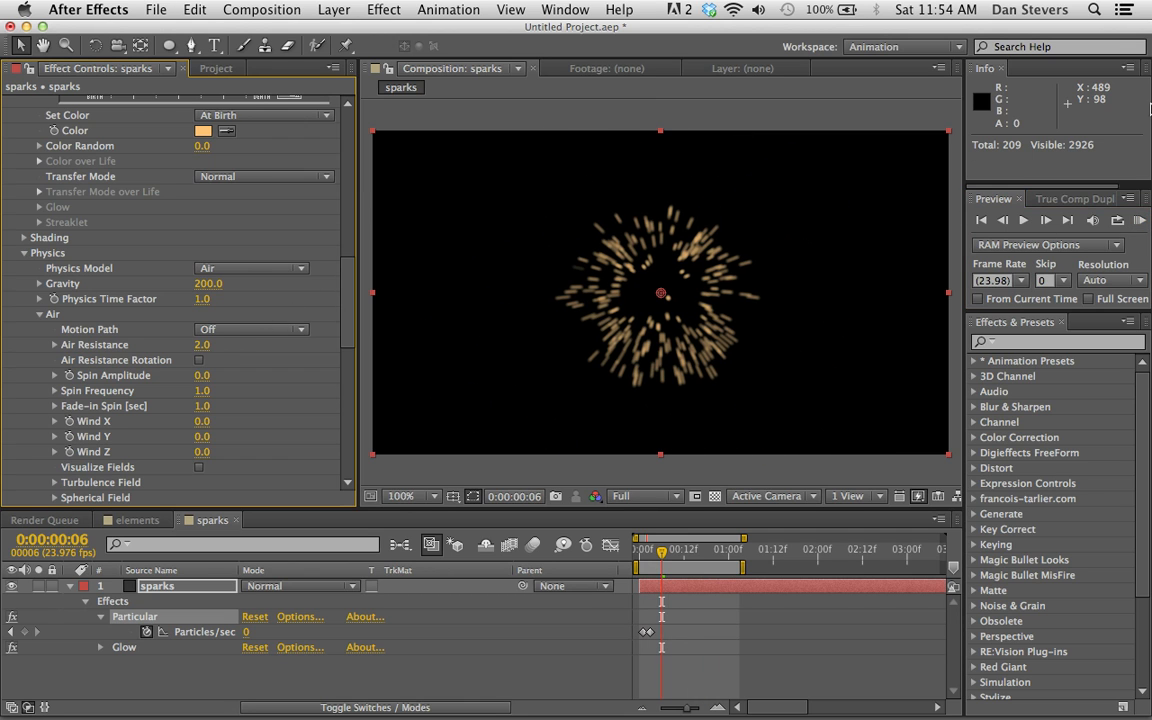
click(1140, 220)
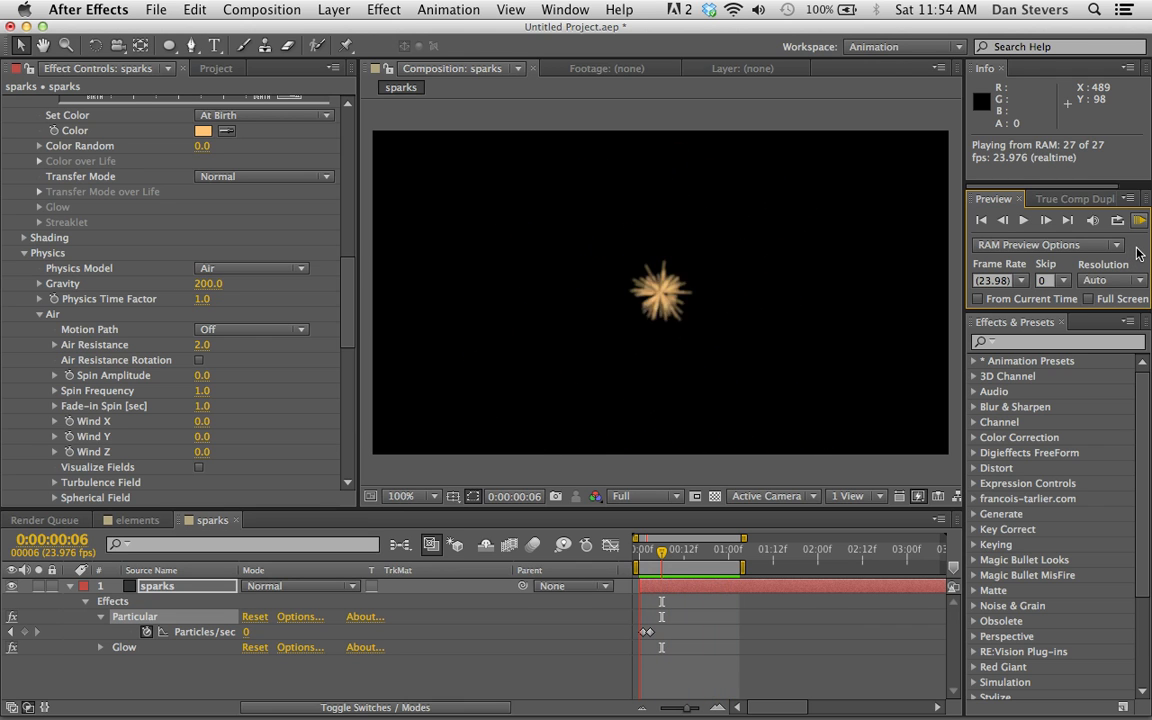
key(space)
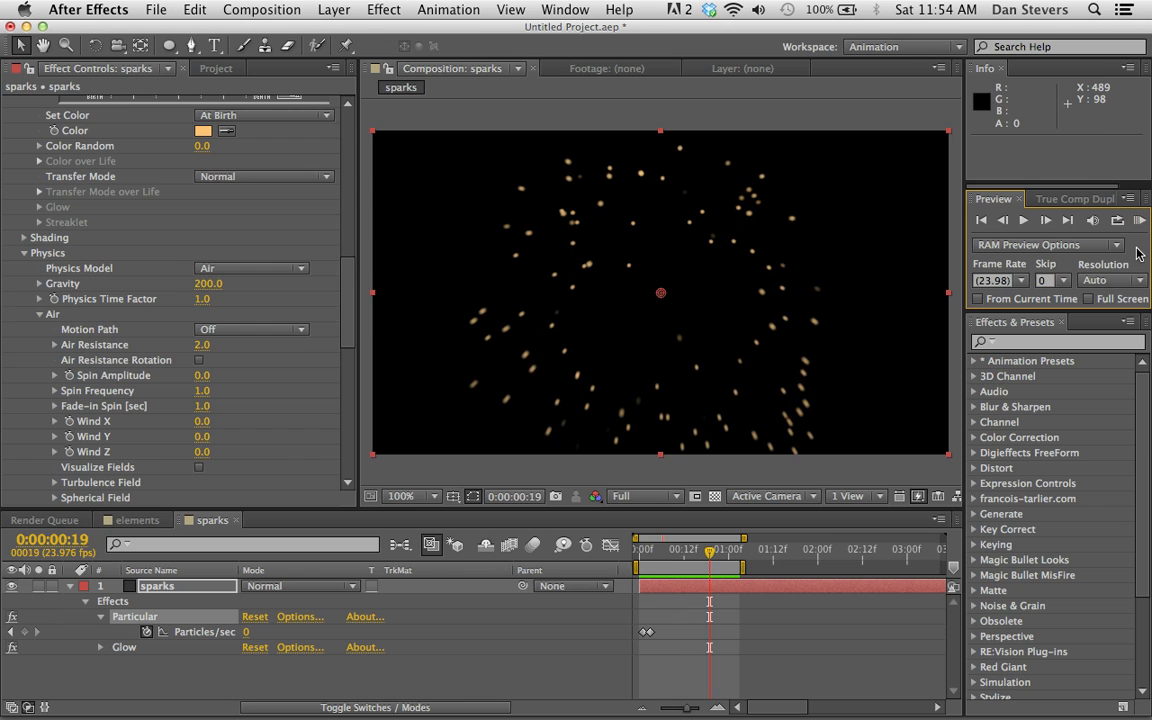
Step: Set the spark particles' Life to 2 seconds and preview the longer-lasting burst
scroll(154, 248, up, 5)
scroll(152, 248, up, 5)
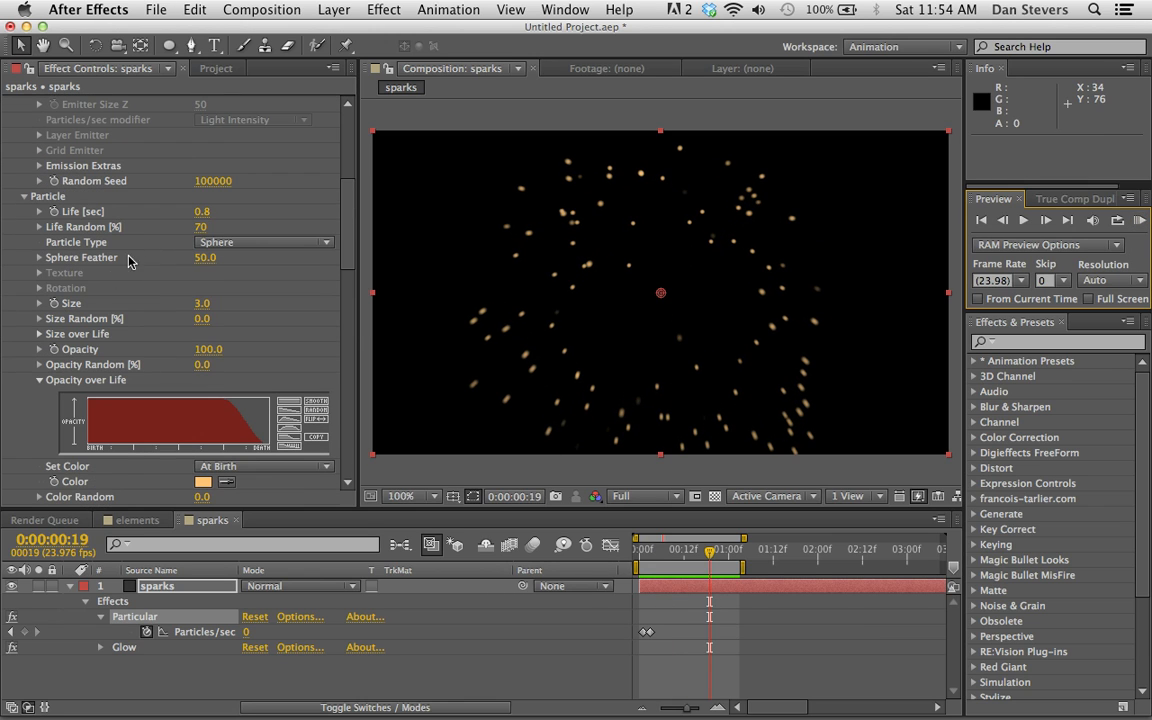
click(203, 212)
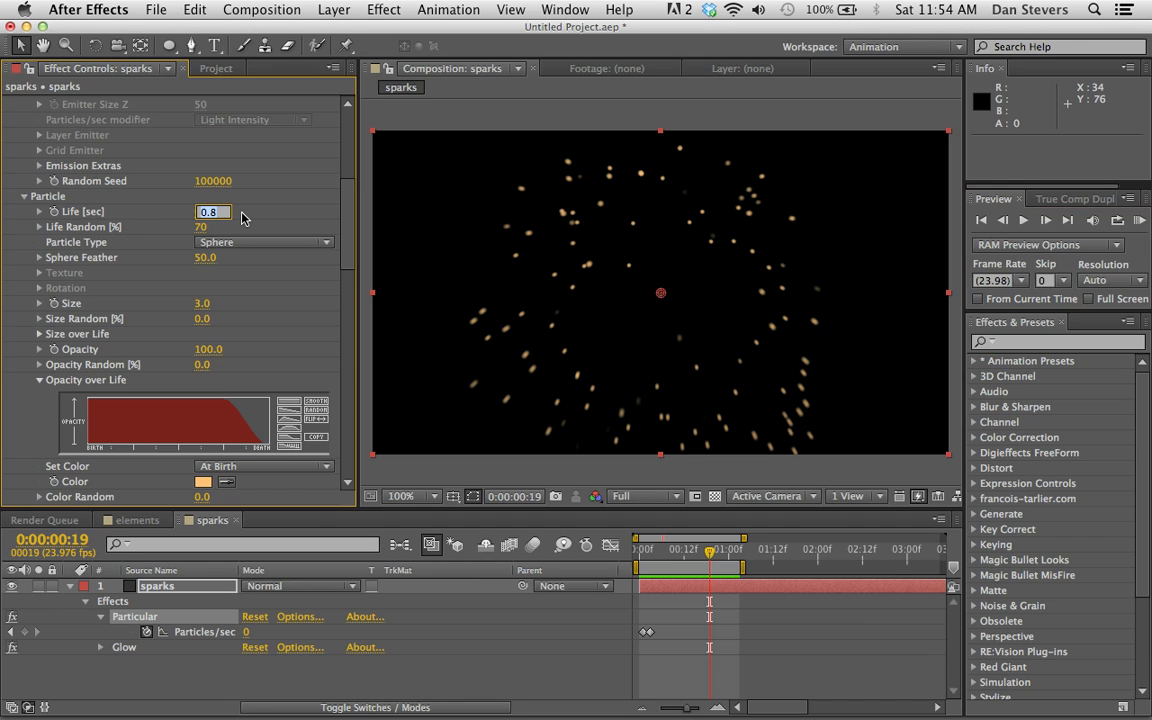
text(2)
key(Return)
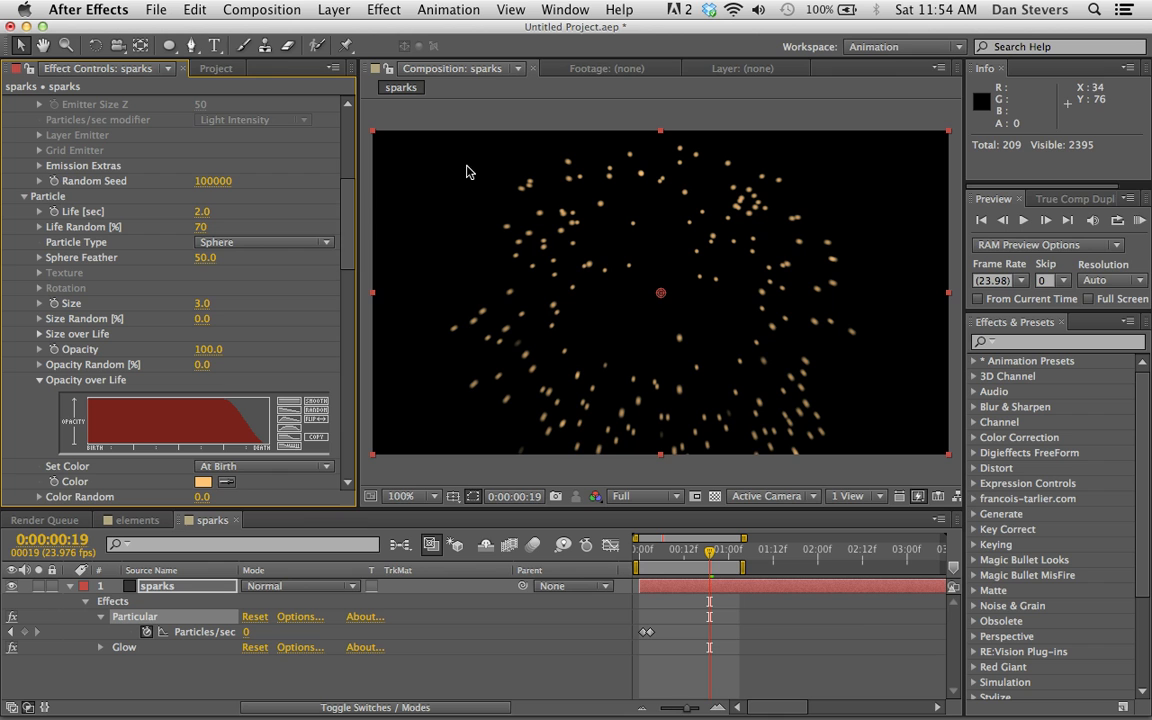
click(1141, 221)
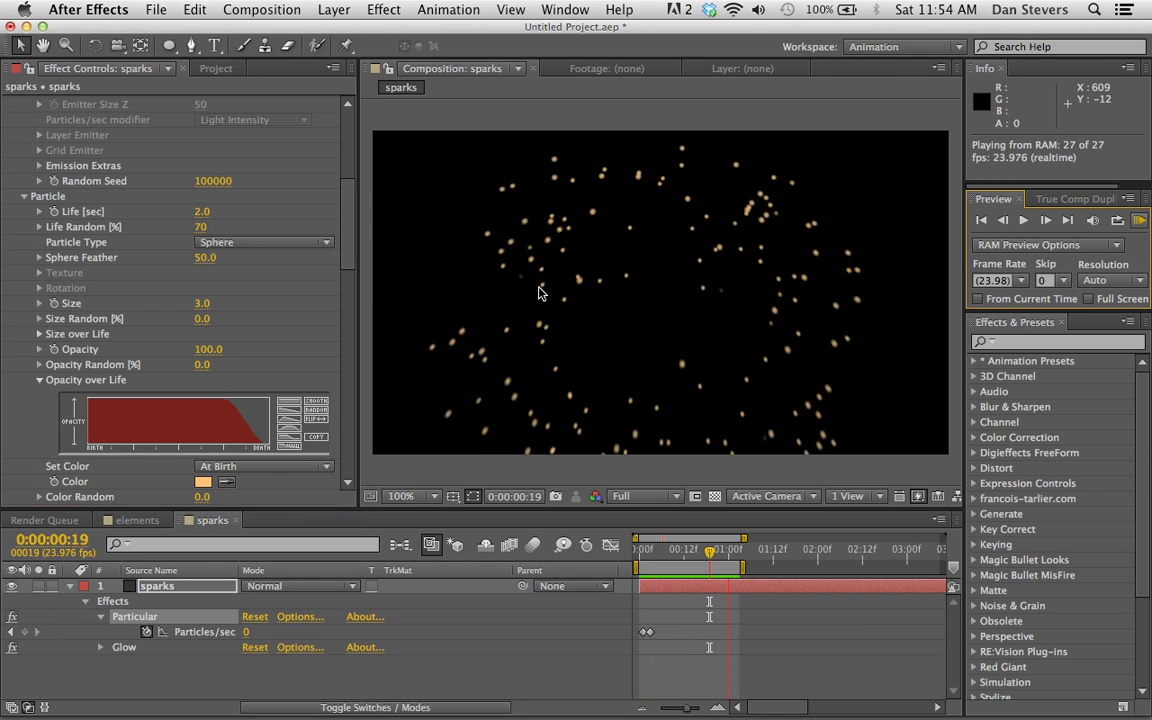
key(space)
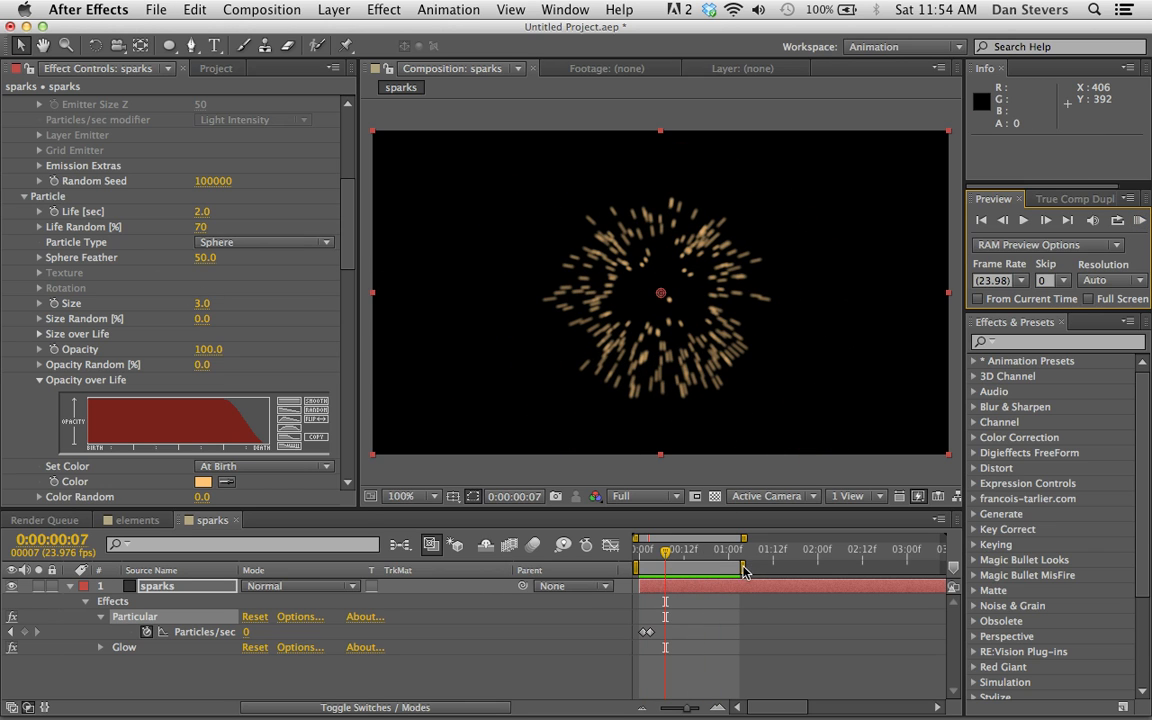
Step: Show the composition's whole duration in the timeline and end the work area at 0:00:03:05
drag(744, 570, 945, 568)
drag(835, 539, 735, 557)
key(n)
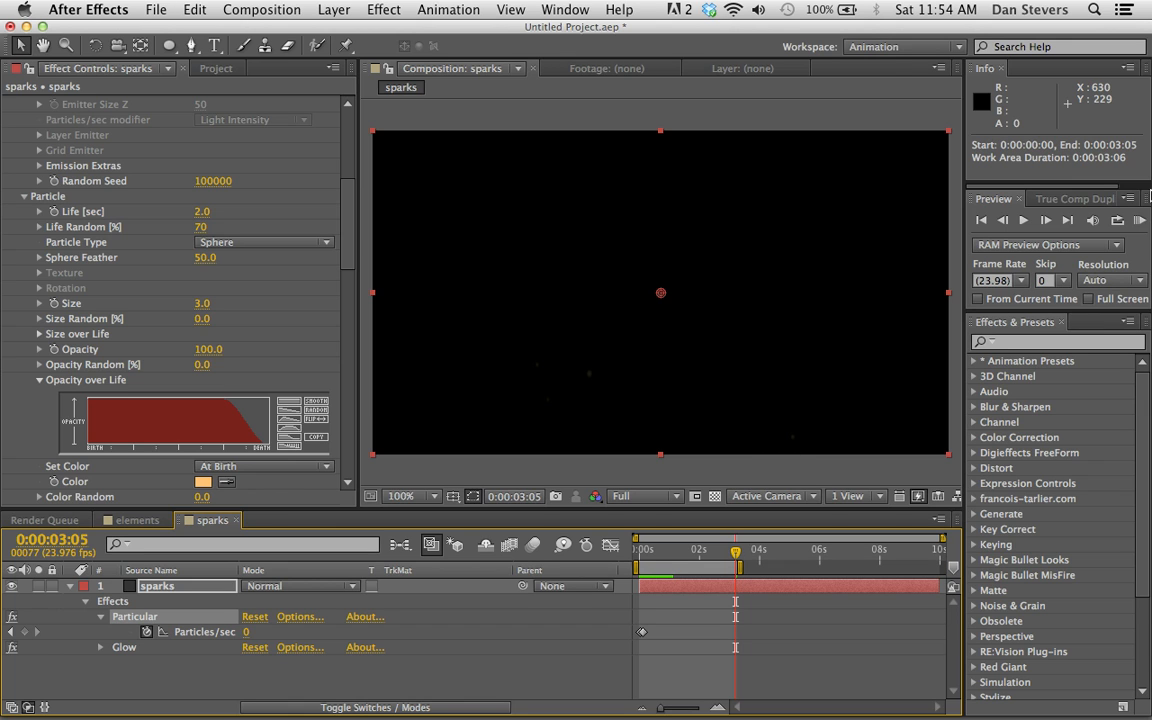
Step: Preview the sparks and redraw the particles' Opacity over Life curve with jagged dips from mid-life to death to create flicker
click(1139, 220)
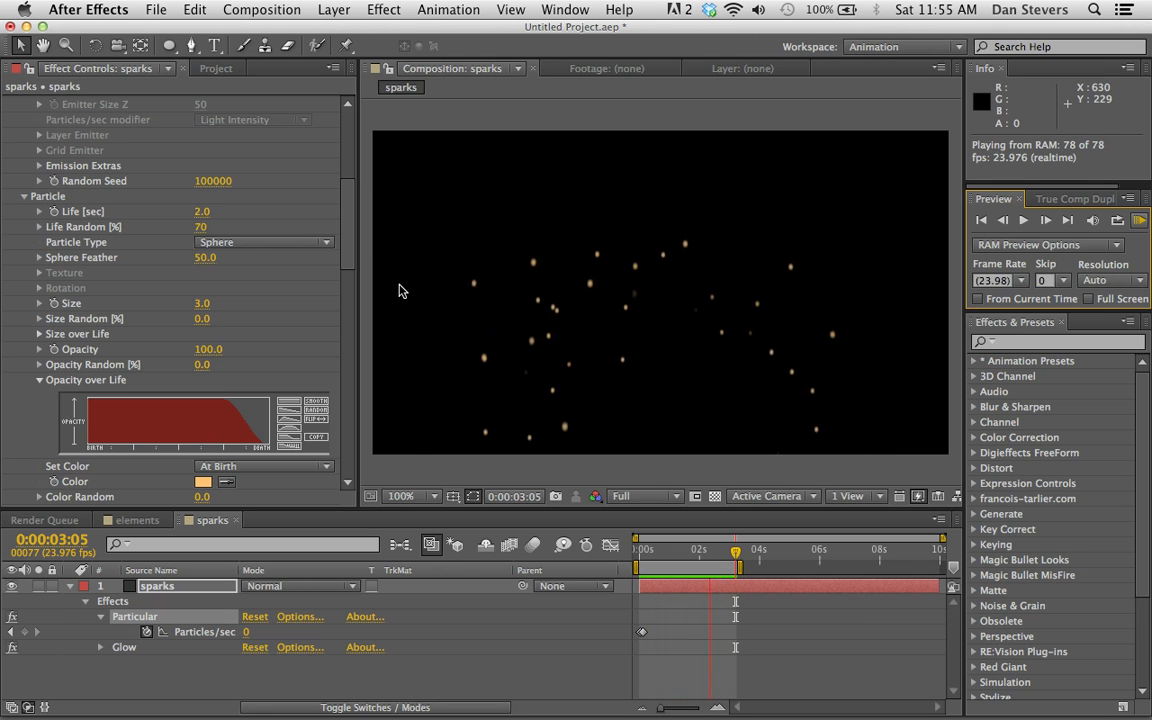
key(space)
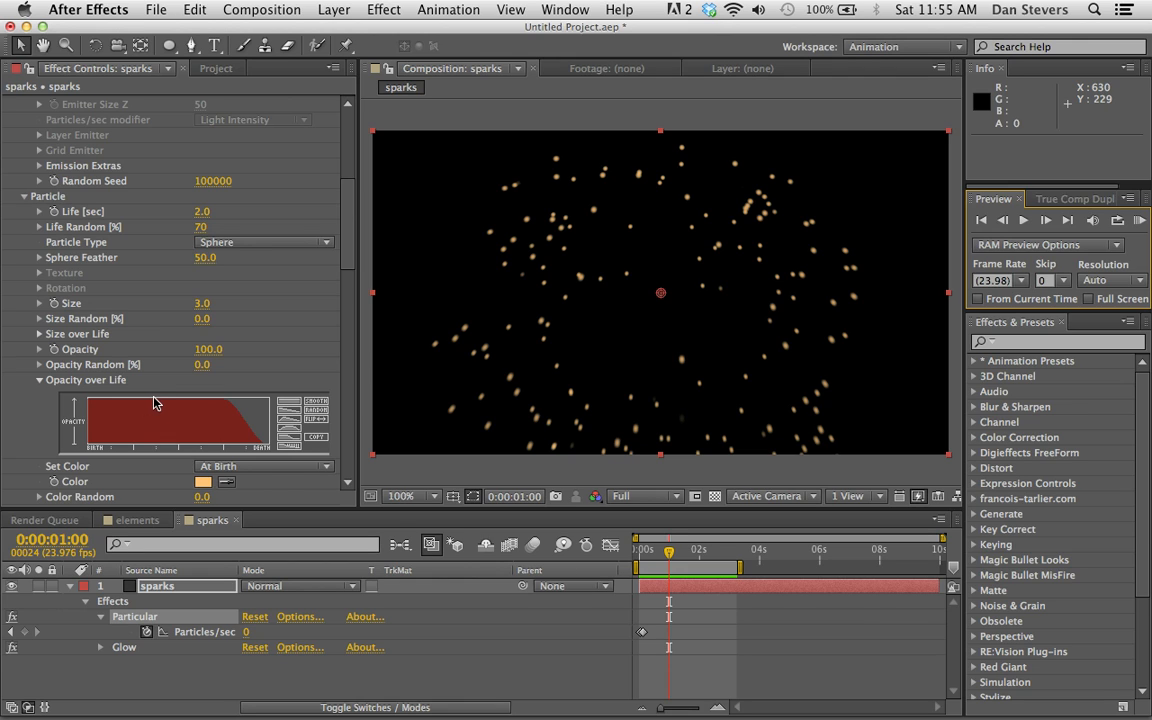
mouse_move(155, 401)
mouse_down()
mouse_move(160, 446)
mouse_move(173, 395)
mouse_move(178, 452)
mouse_move(188, 387)
mouse_move(194, 449)
mouse_move(209, 381)
mouse_move(212, 449)
mouse_move(223, 397)
mouse_move(225, 442)
mouse_move(236, 416)
mouse_move(241, 441)
mouse_move(251, 412)
mouse_up()
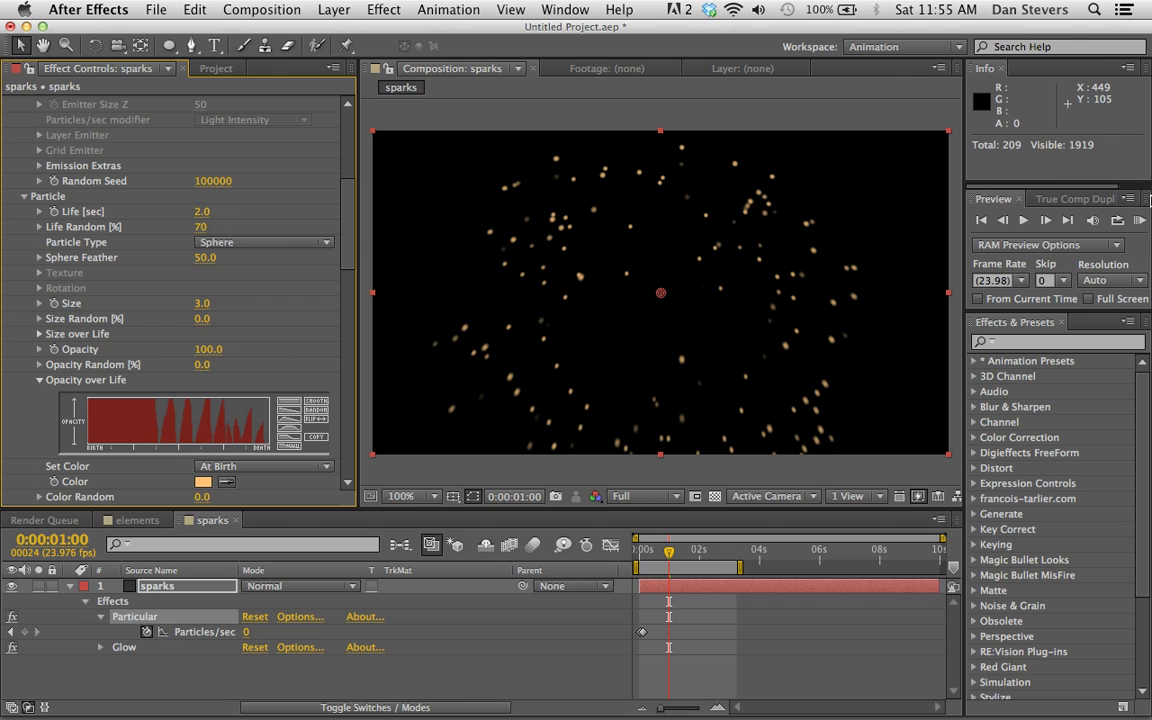
click(1141, 221)
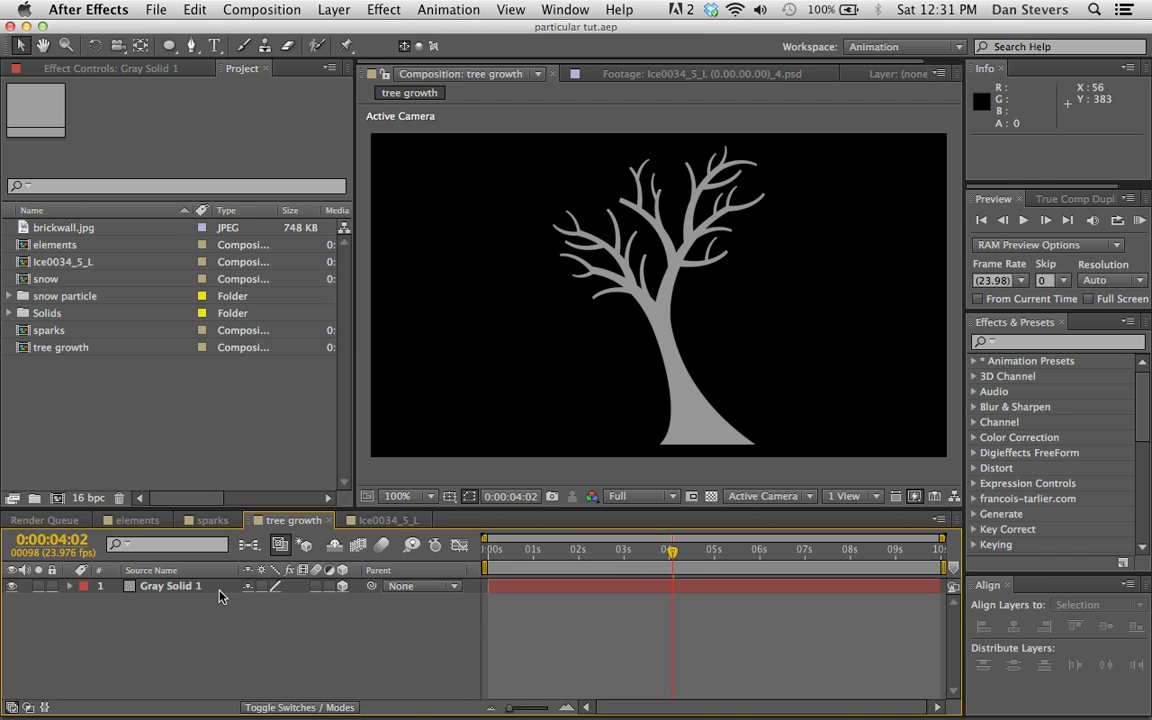
Step: Create a dark gray solid in the tree growth composition above the existing gray tree solid
click(197, 590)
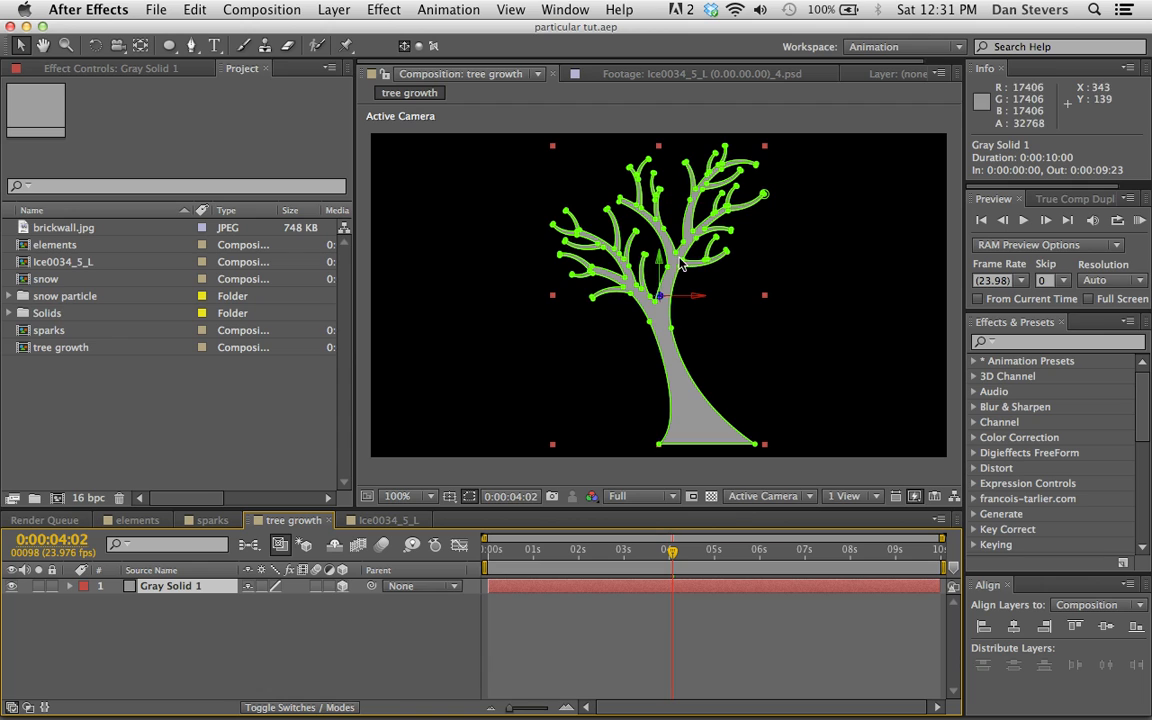
click(342, 645)
click(334, 9)
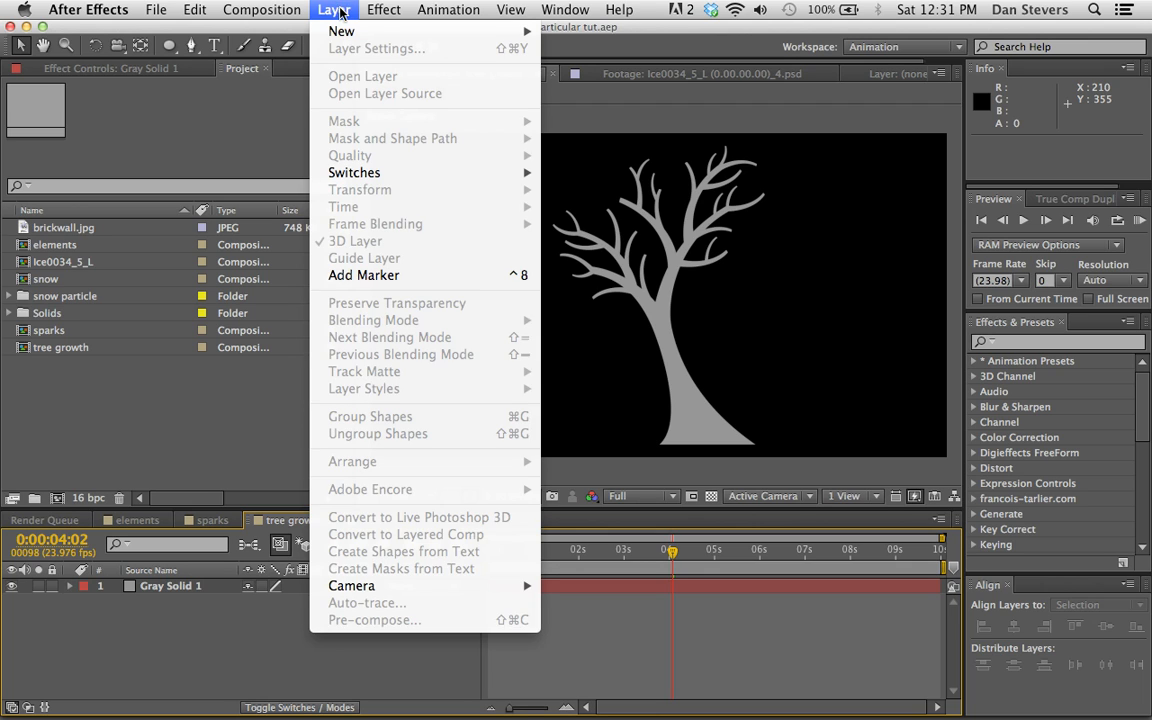
mouse_move(335, 31)
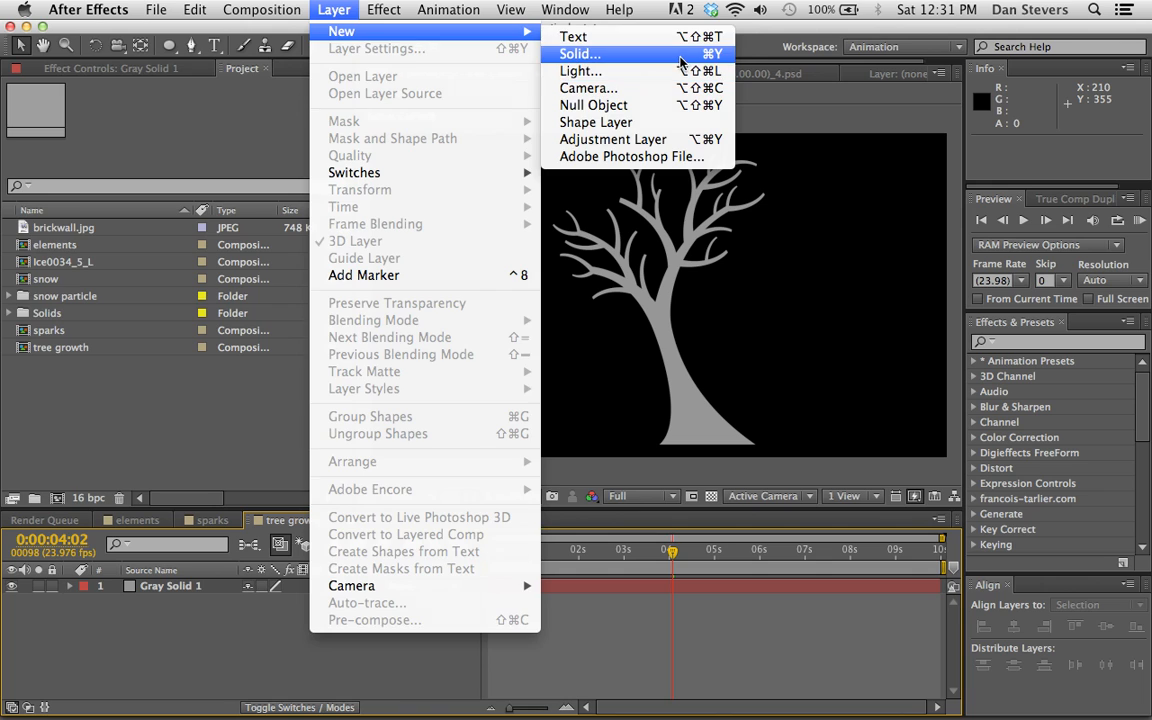
click(572, 49)
click(205, 381)
drag(100, 650, 57, 628)
click(474, 480)
click(353, 431)
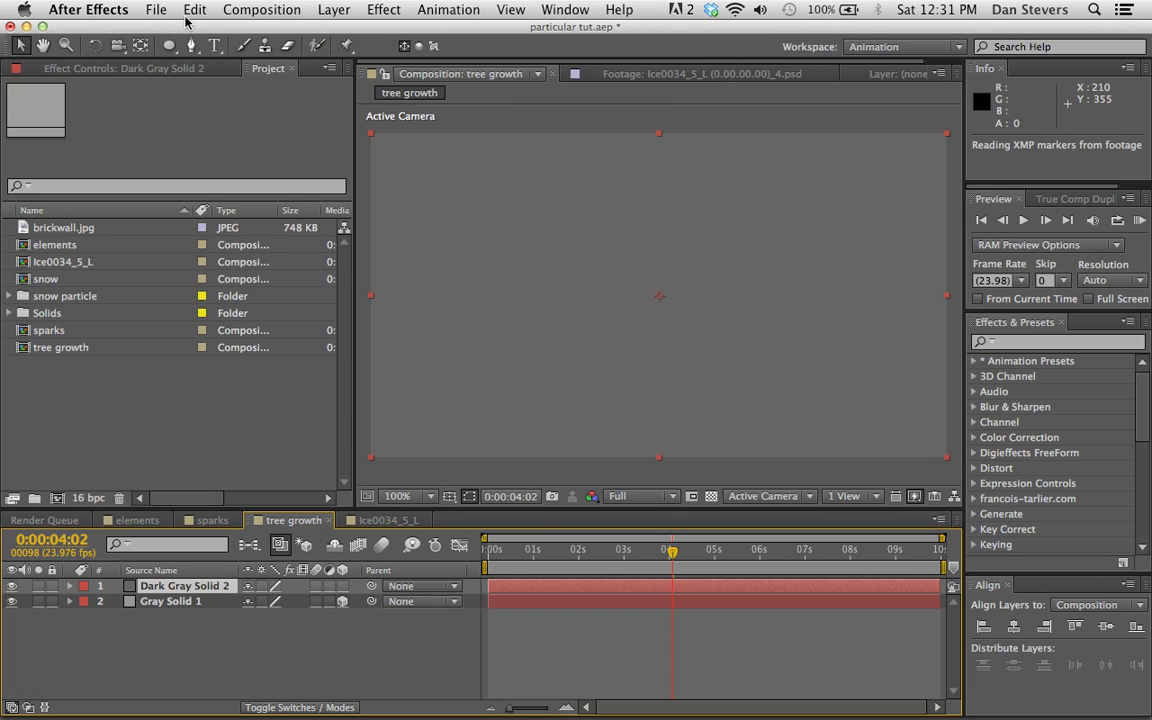
Step: Draw a rough closed tree-shaped mask with a trunk and branches on the new dark gray solid using the Pen tool
click(660, 438)
click(645, 352)
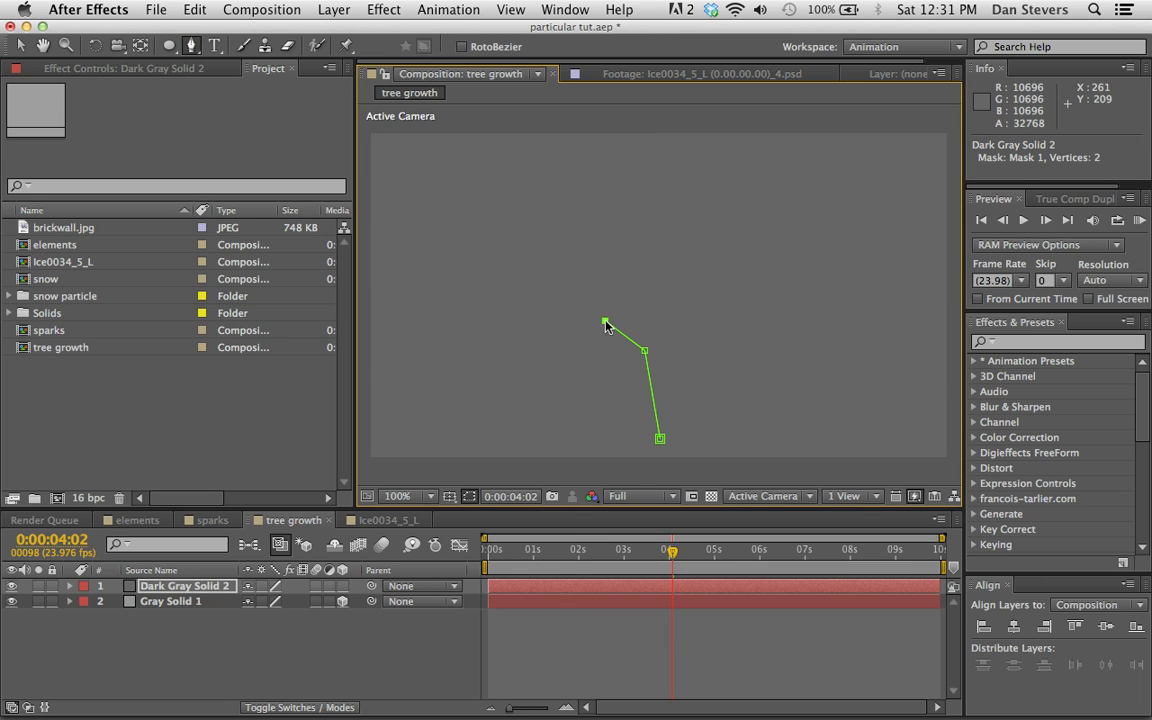
click(505, 305)
click(525, 272)
click(598, 302)
click(507, 207)
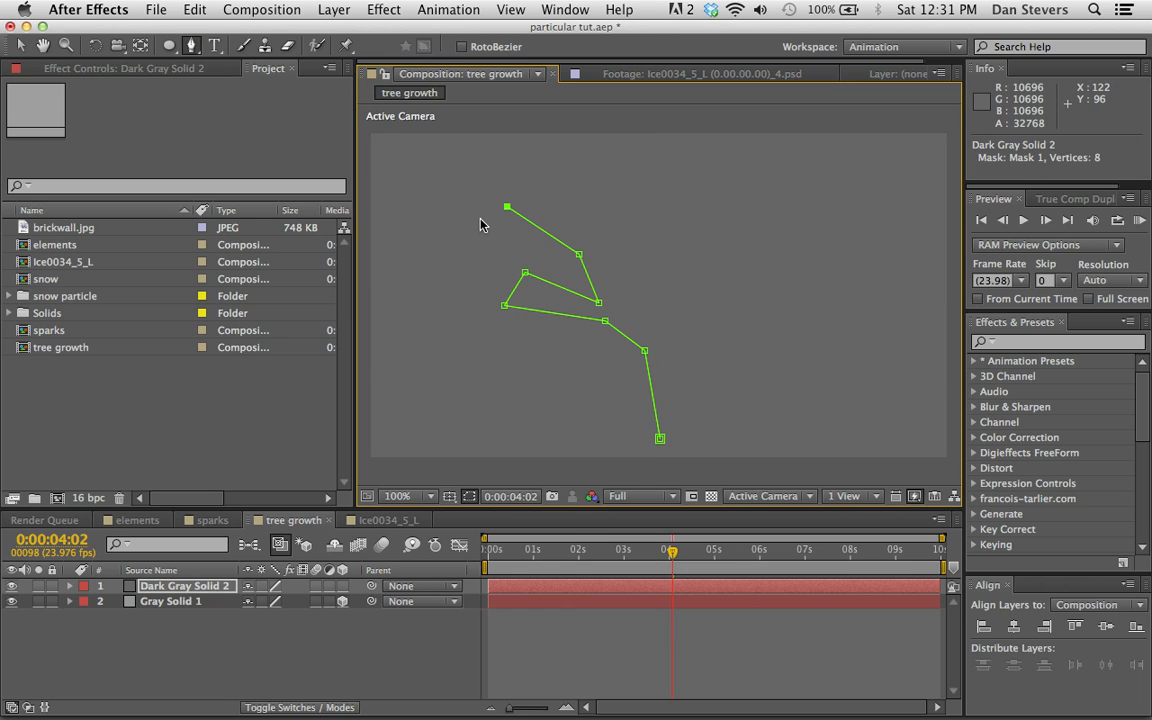
click(598, 178)
click(666, 136)
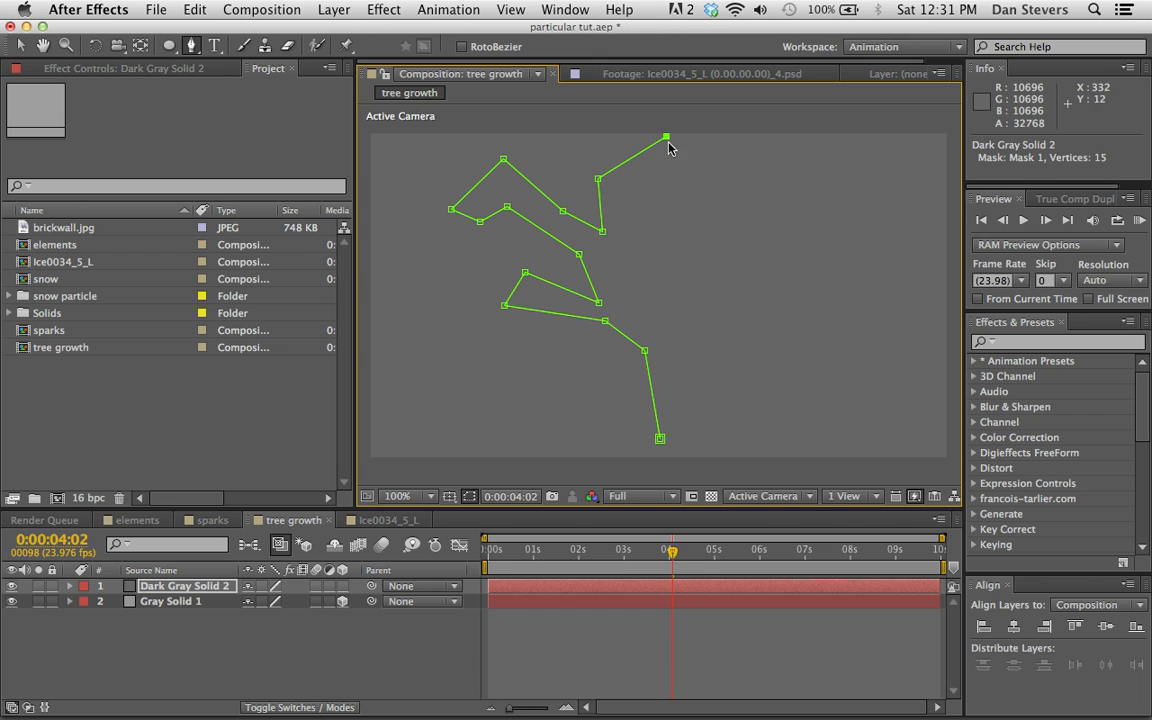
click(674, 210)
click(827, 203)
click(854, 196)
click(780, 280)
click(755, 340)
click(768, 430)
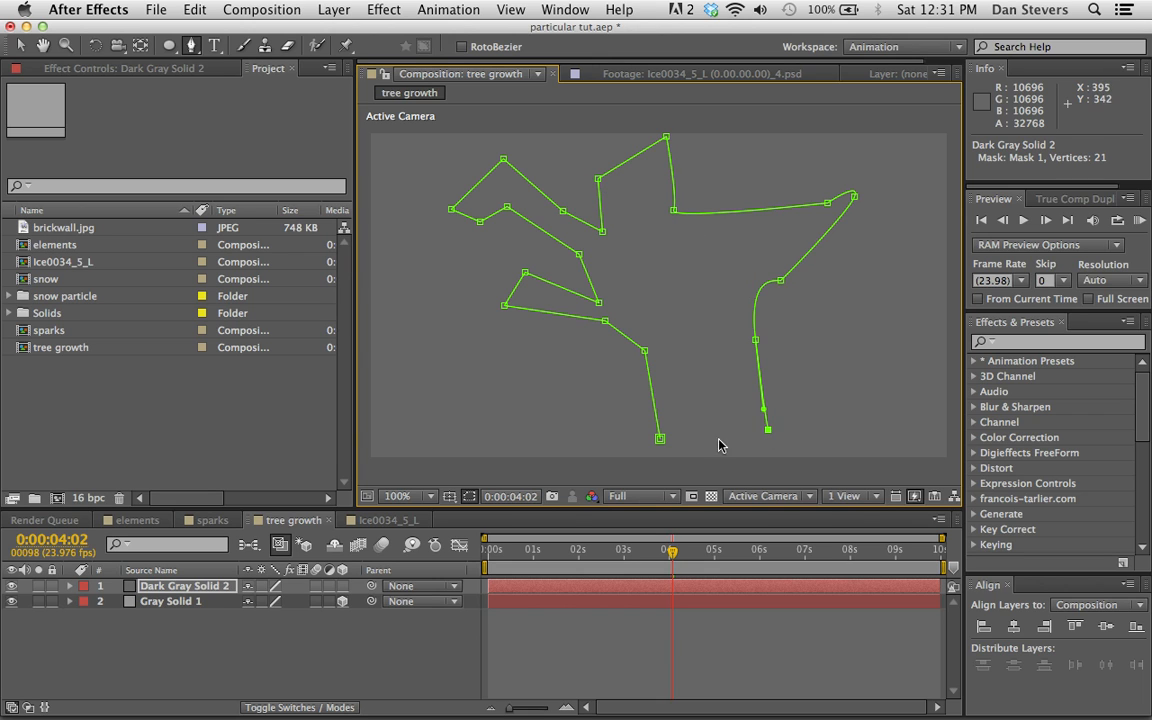
click(660, 438)
Step: Delete the dark gray solid that holds the rough mask from the composition
click(196, 588)
key(Delete)
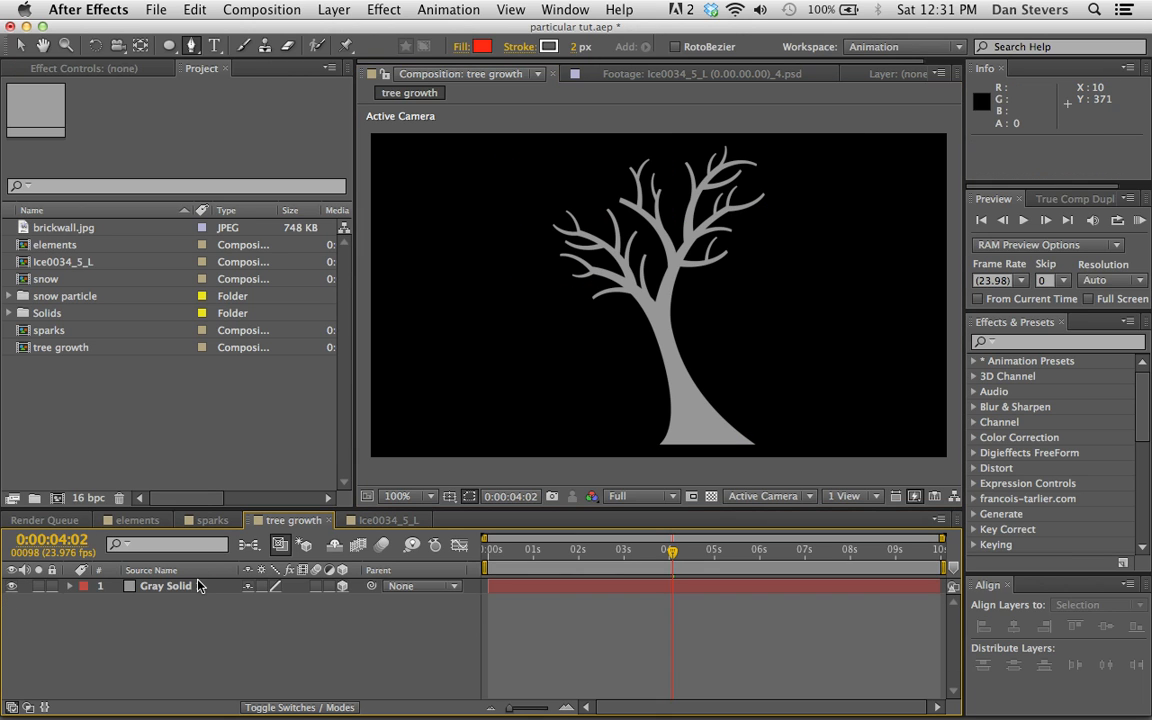
click(197, 589)
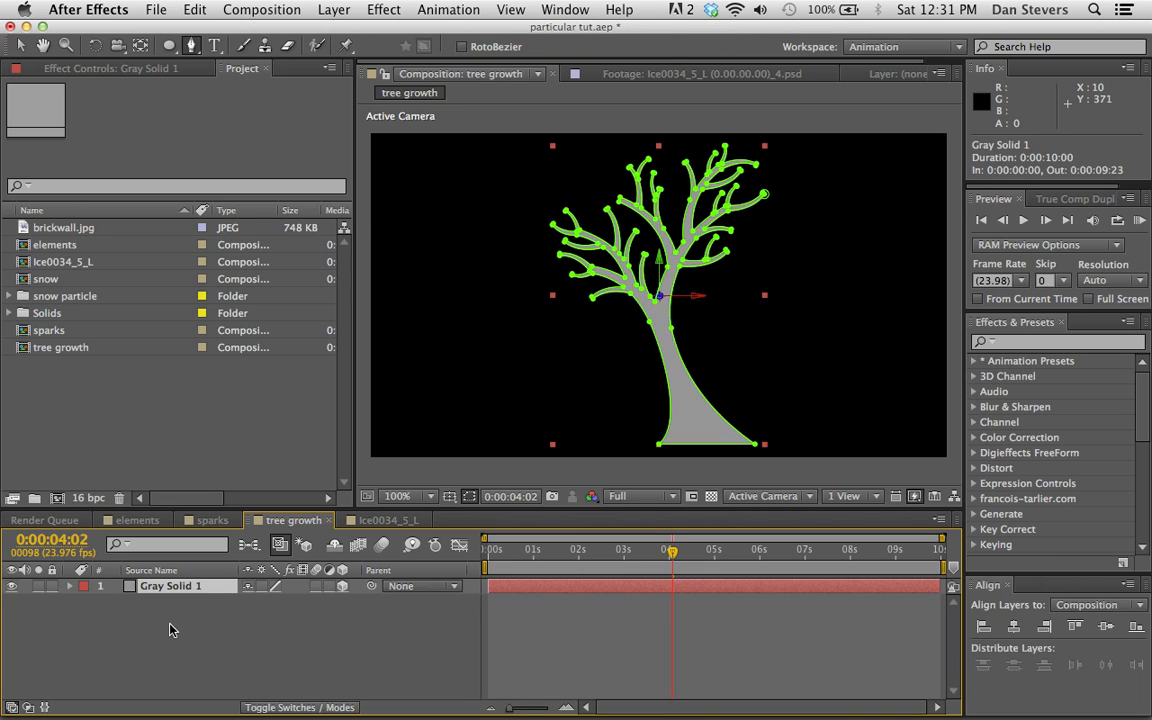
click(170, 626)
Step: Pre-compose Gray Solid 1 as "tree layer", moving all attributes into the new composition
click(174, 592)
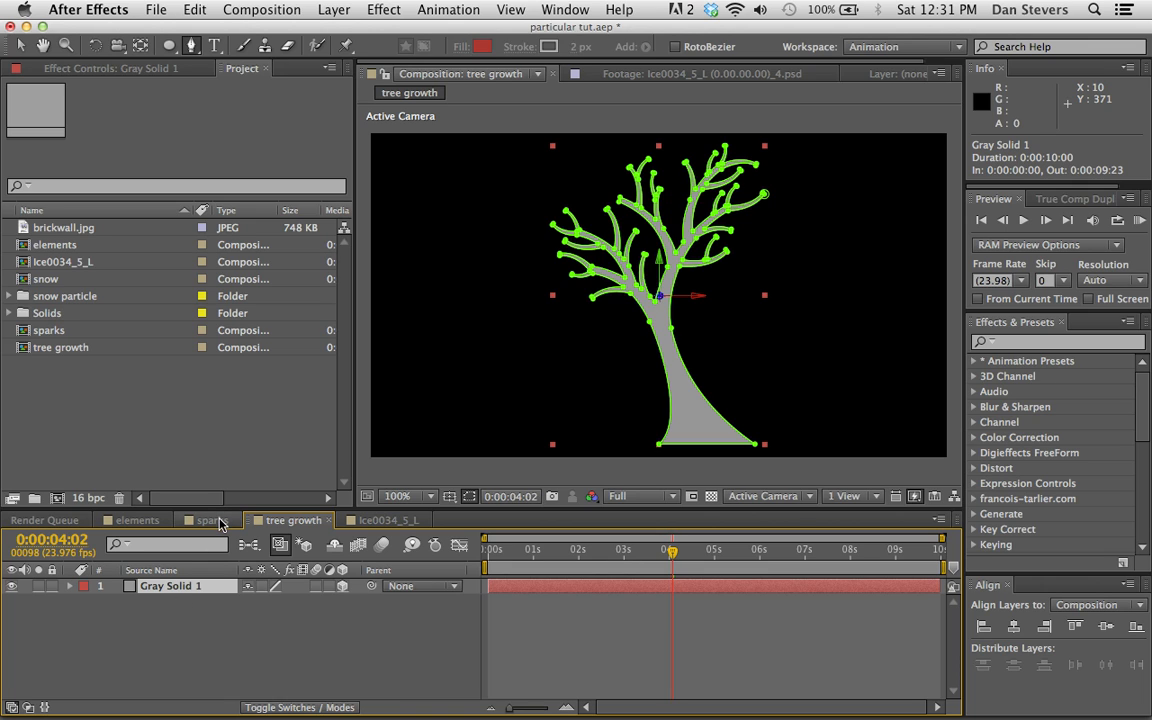
key(super+shift+c)
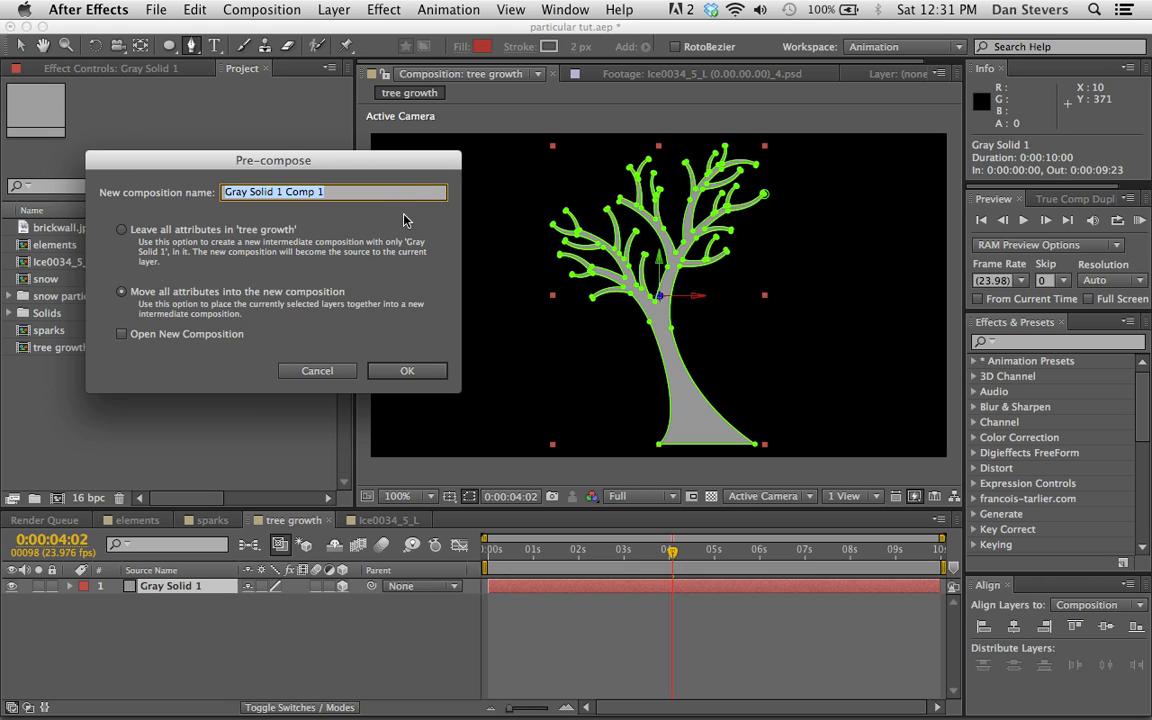
text(tree layer)
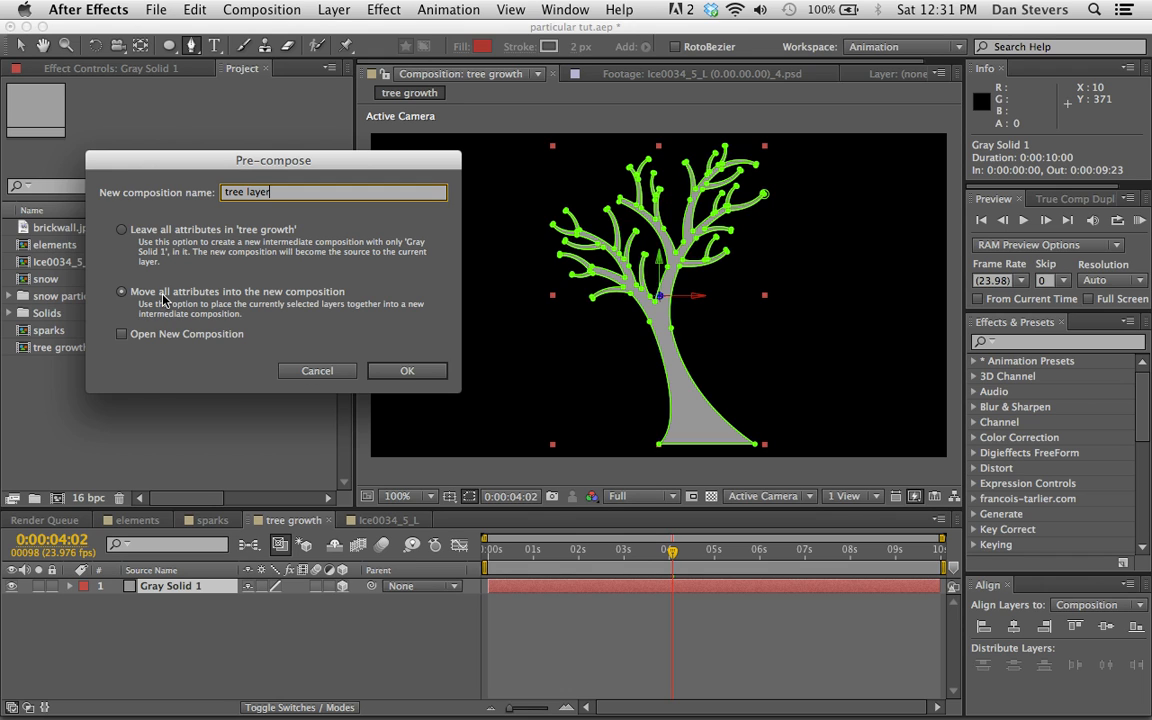
click(404, 371)
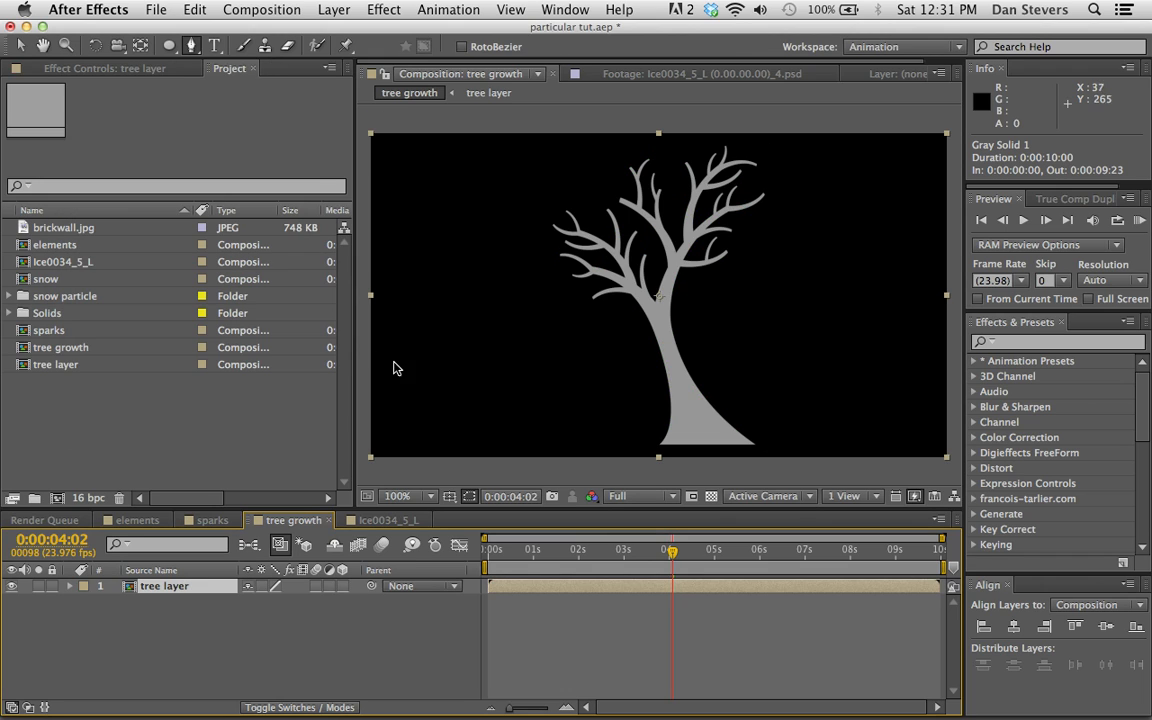
Step: Create a new solid named "leaves" above the tree layer
click(168, 588)
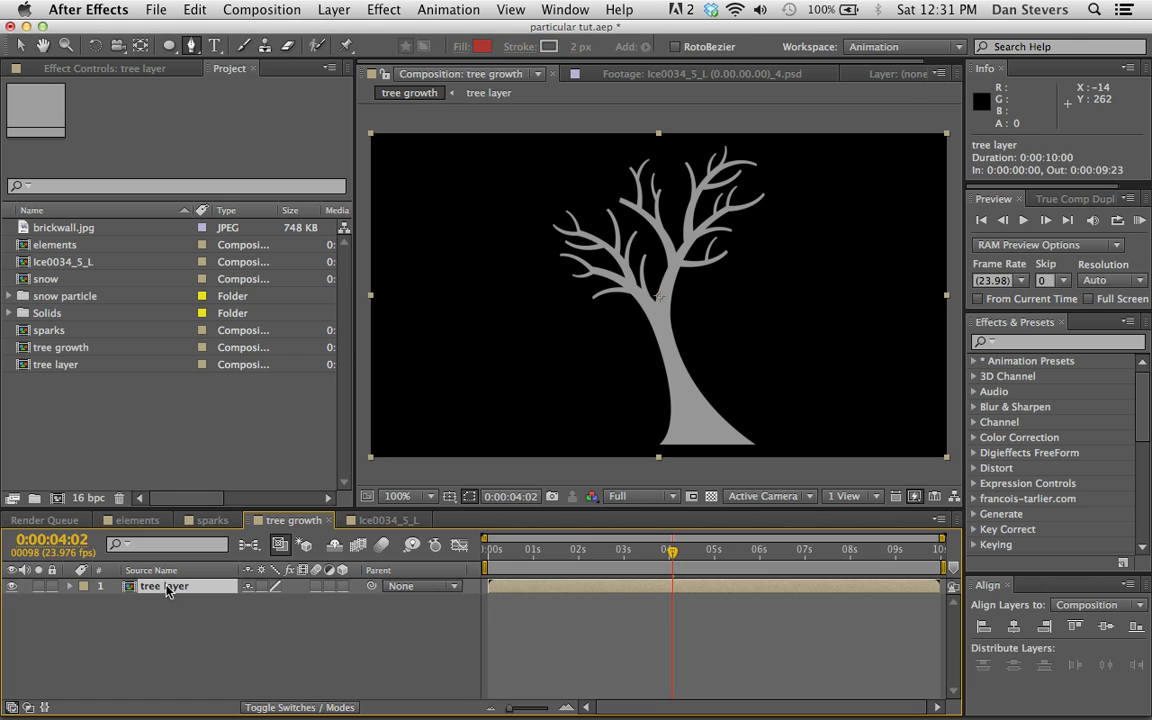
click(333, 9)
mouse_move(520, 31)
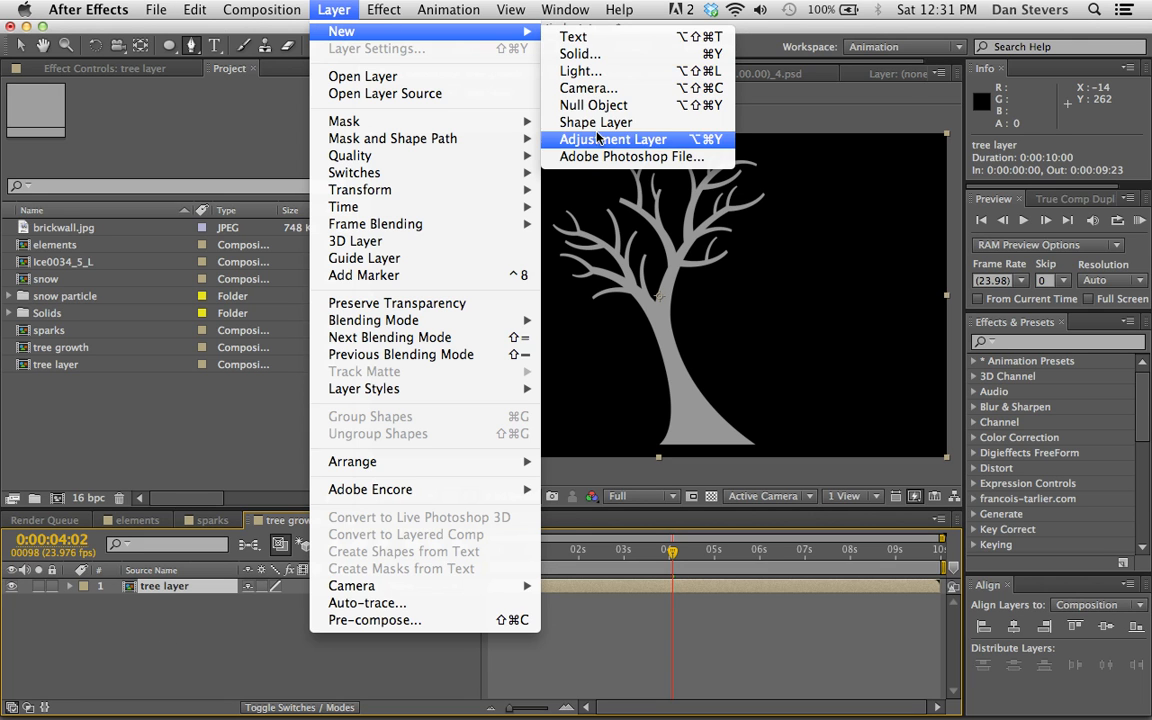
click(577, 64)
text(leaves)
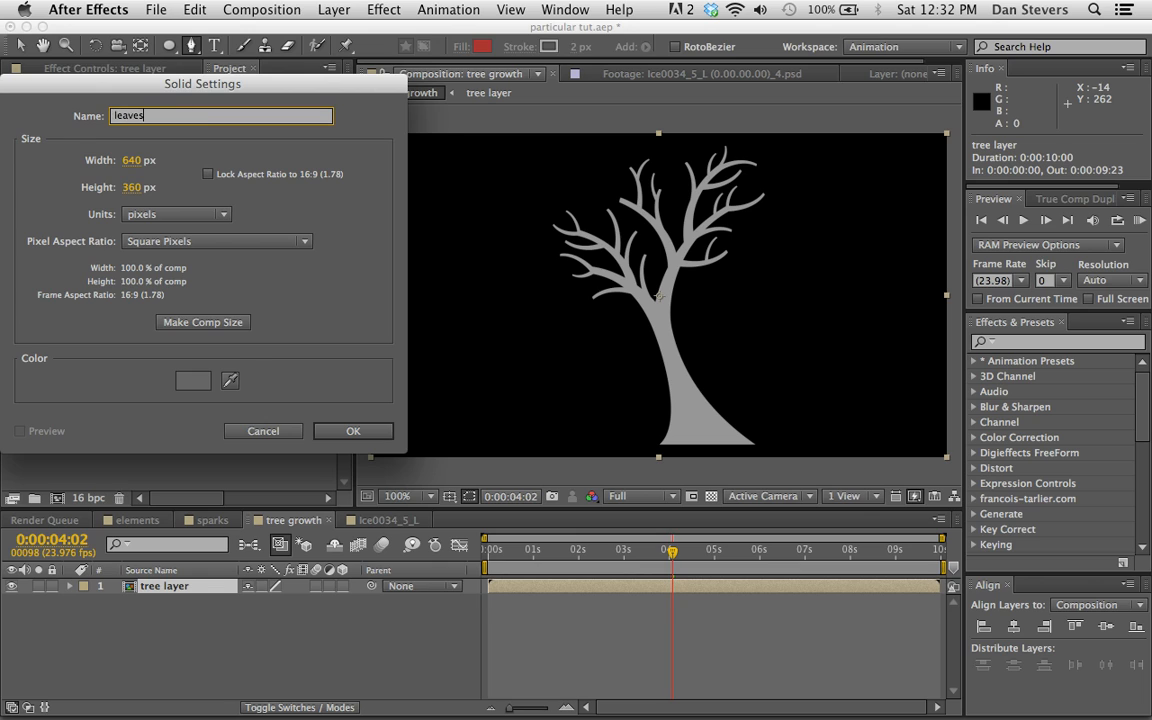
key(Return)
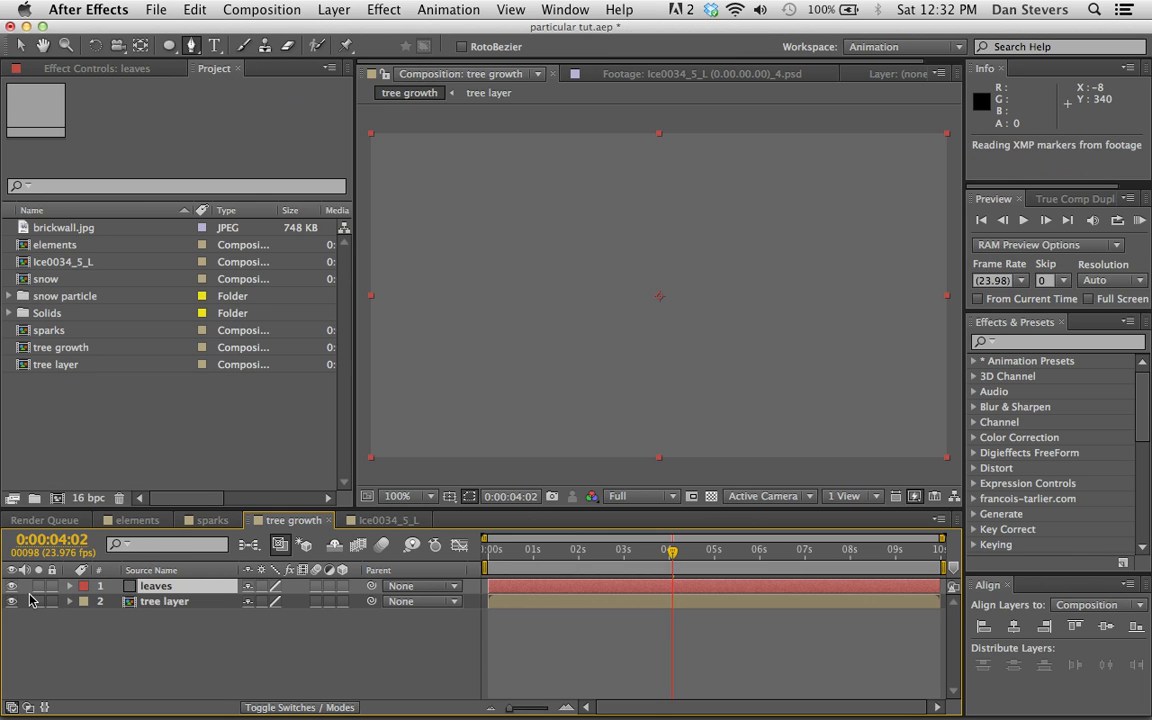
Step: Apply the Trapcode Particular effect to the leaves solid
click(384, 9)
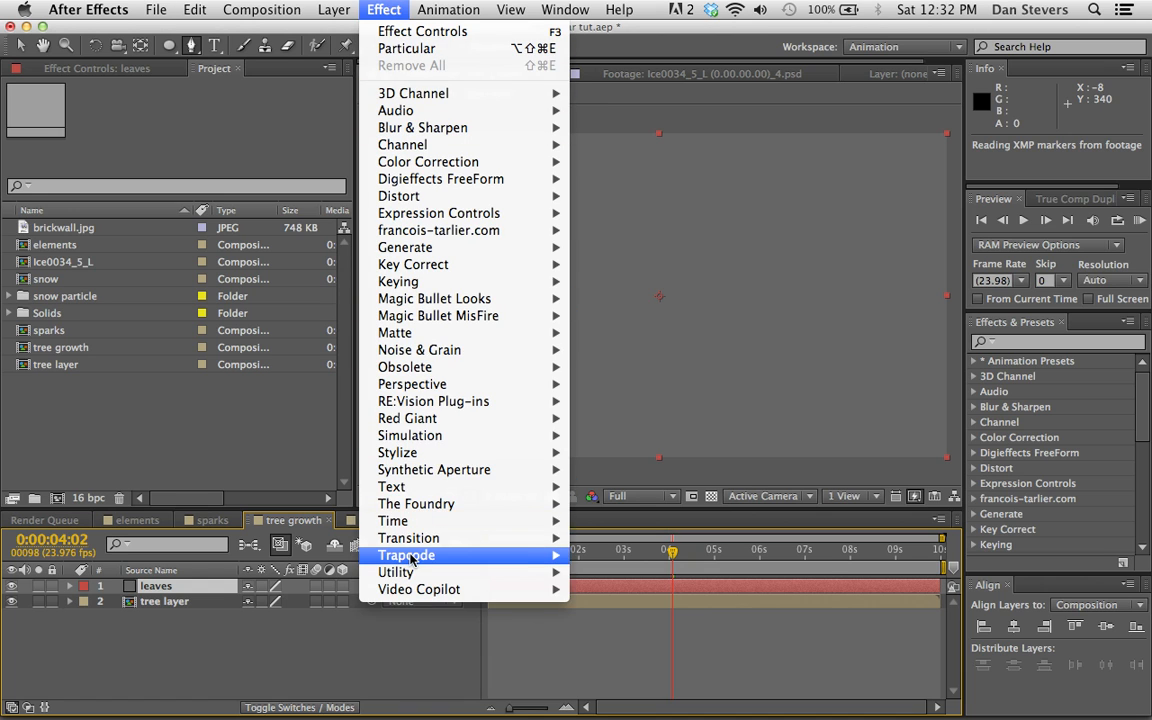
mouse_move(478, 555)
click(617, 572)
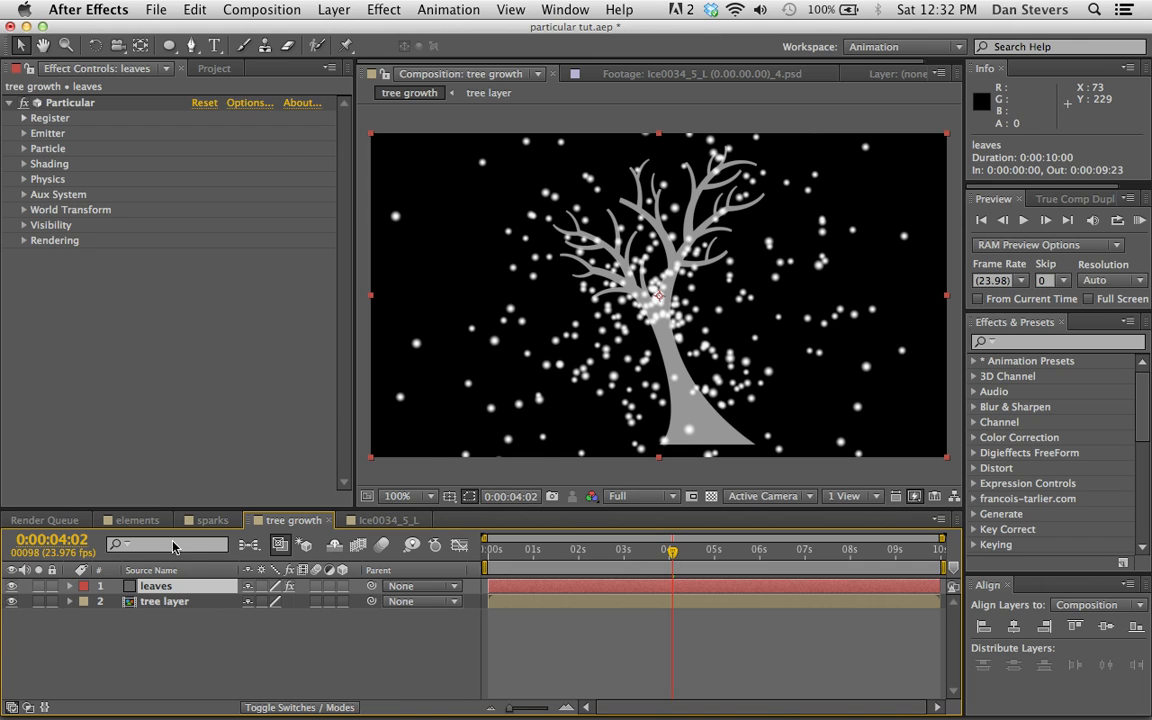
Step: Expand Particular's Emitter settings and make the tree layer a 3D layer
click(24, 133)
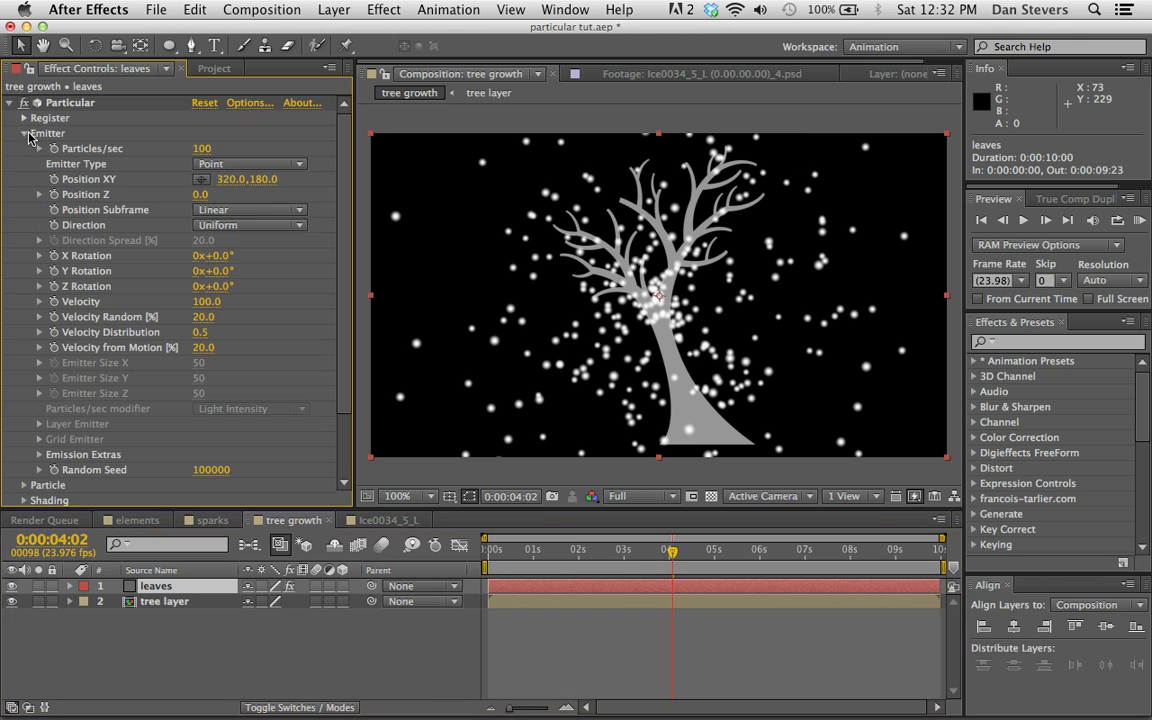
click(228, 165)
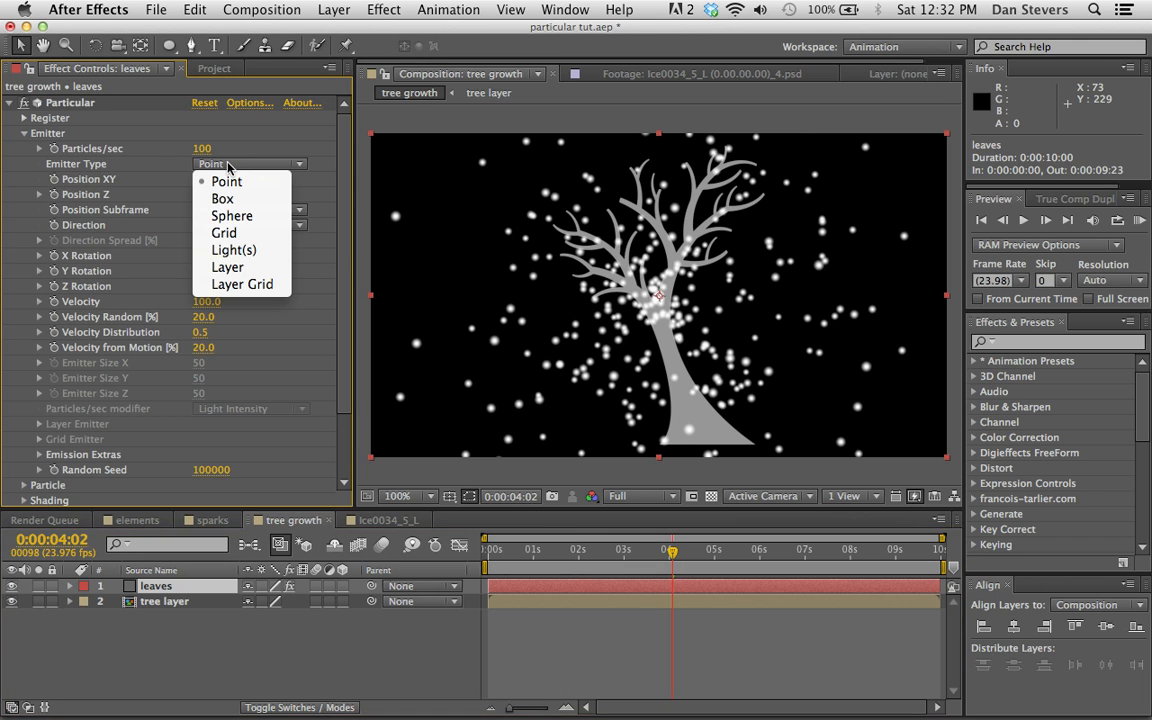
click(232, 146)
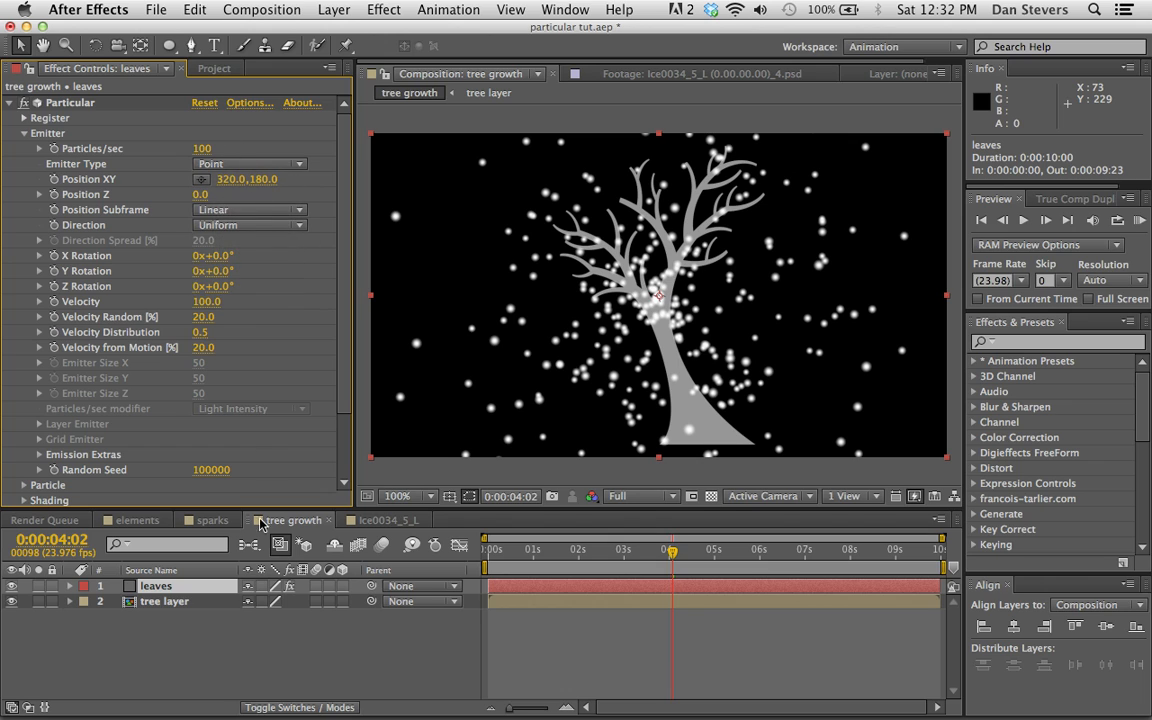
click(210, 602)
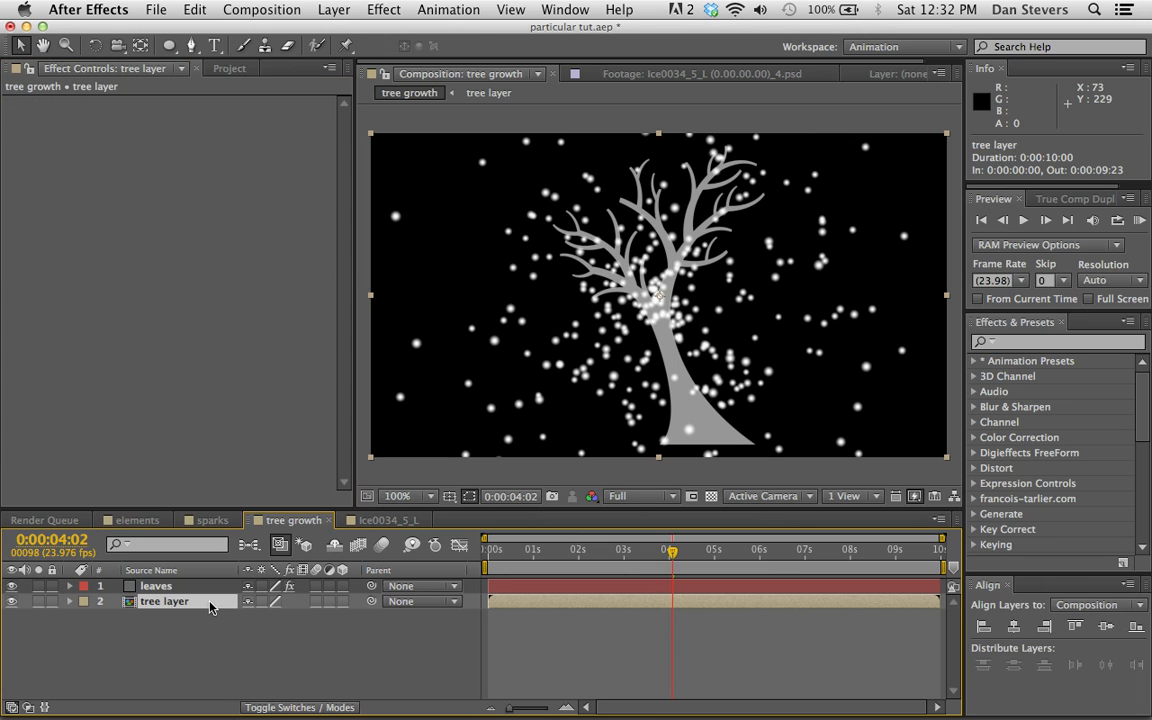
click(342, 601)
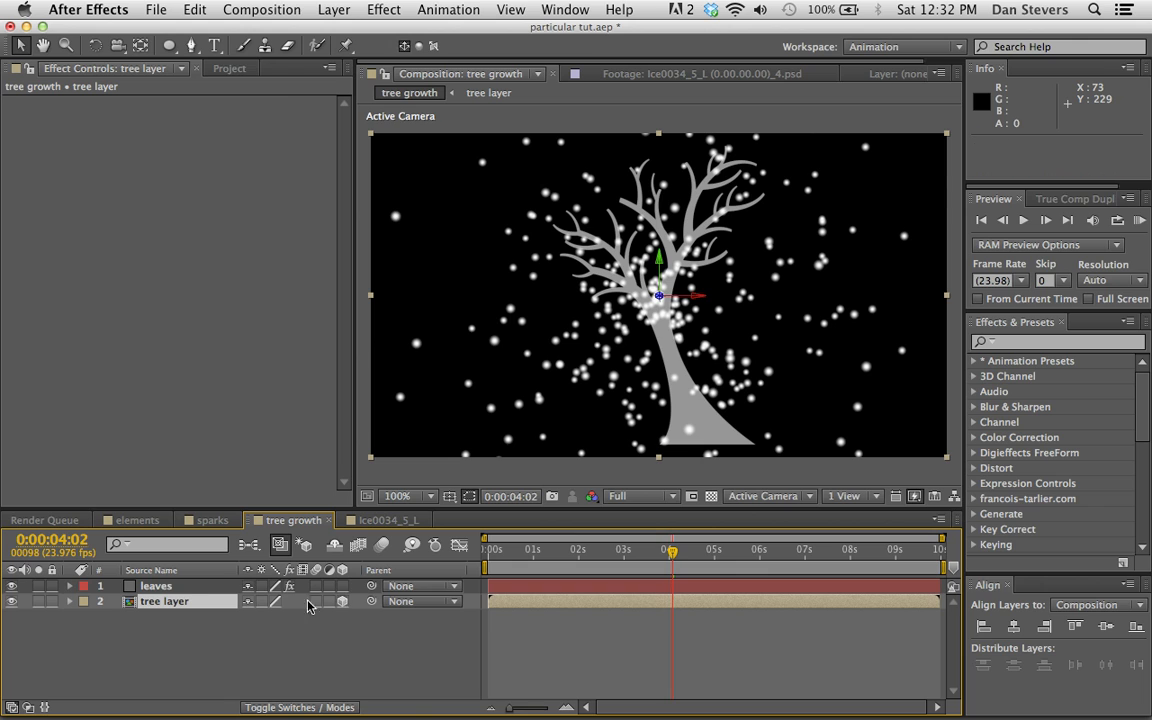
Step: Set the Particular emitter type on the leaves layer to Layer
click(185, 588)
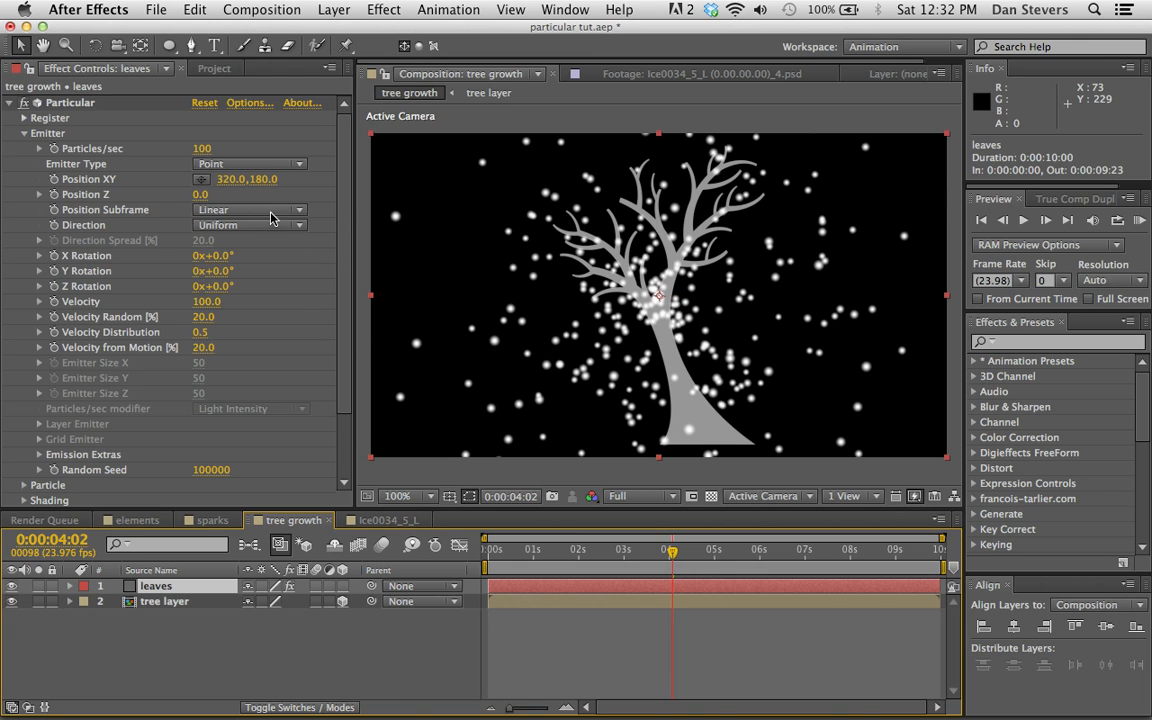
click(266, 165)
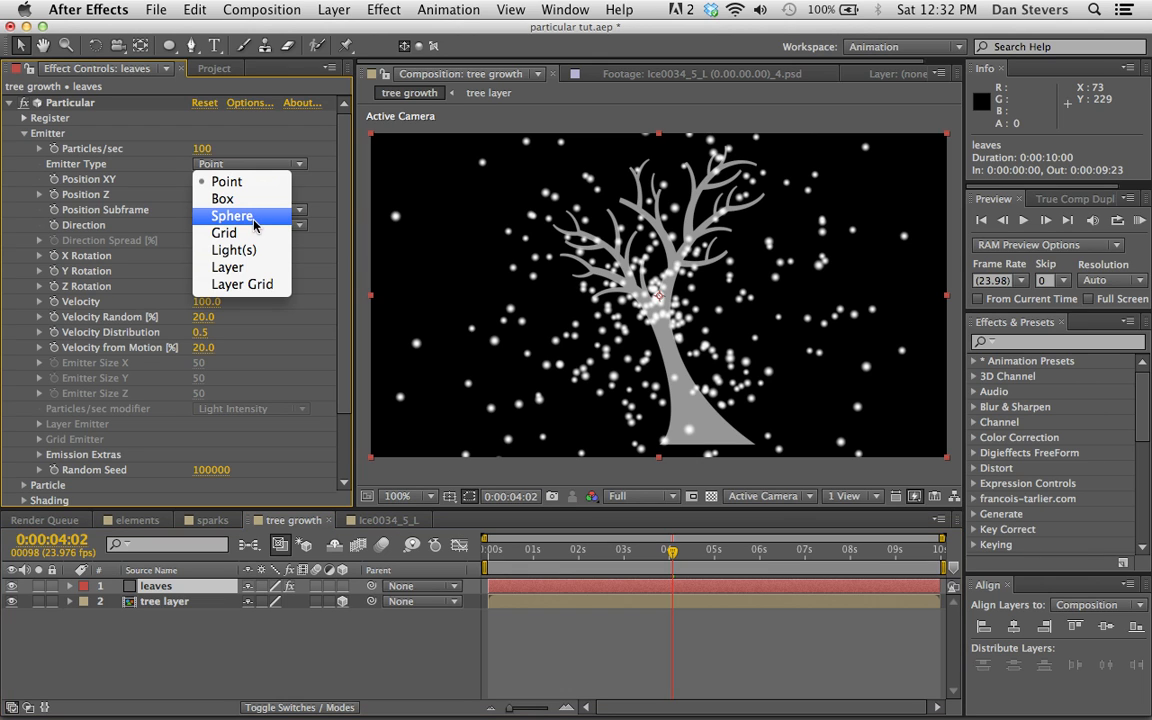
click(229, 267)
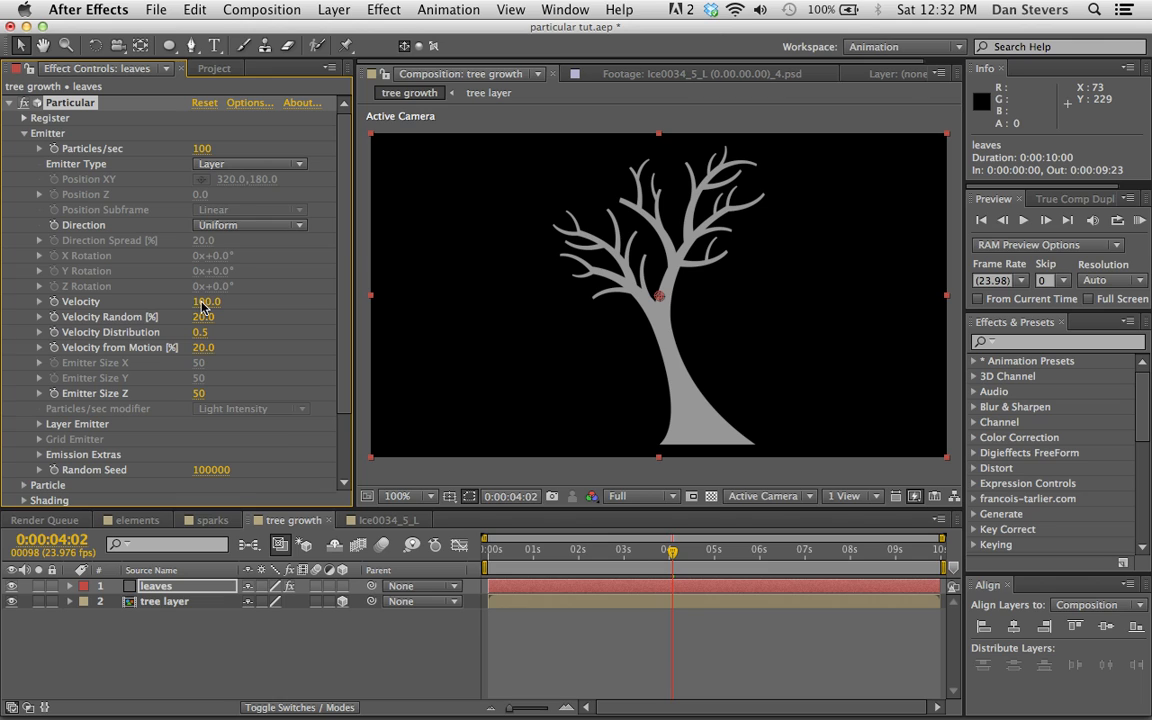
Step: Choose tree layer as the source in the Layer Emitter settings and preview the particle animation
click(40, 424)
click(212, 439)
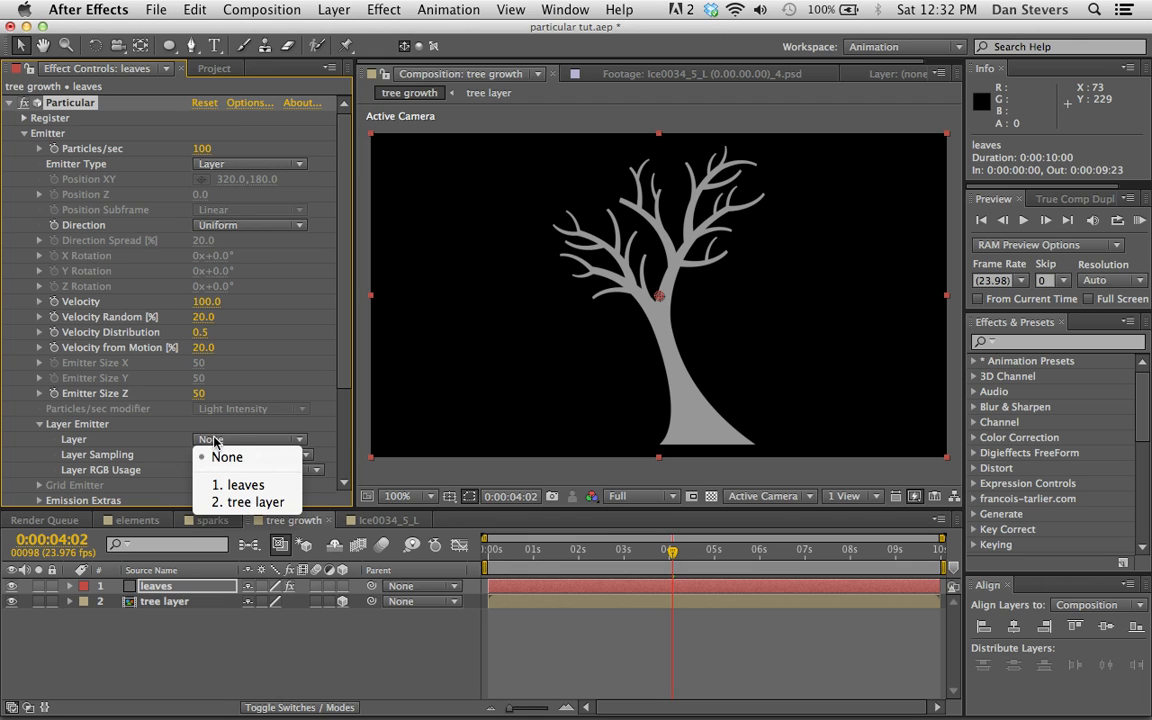
click(245, 501)
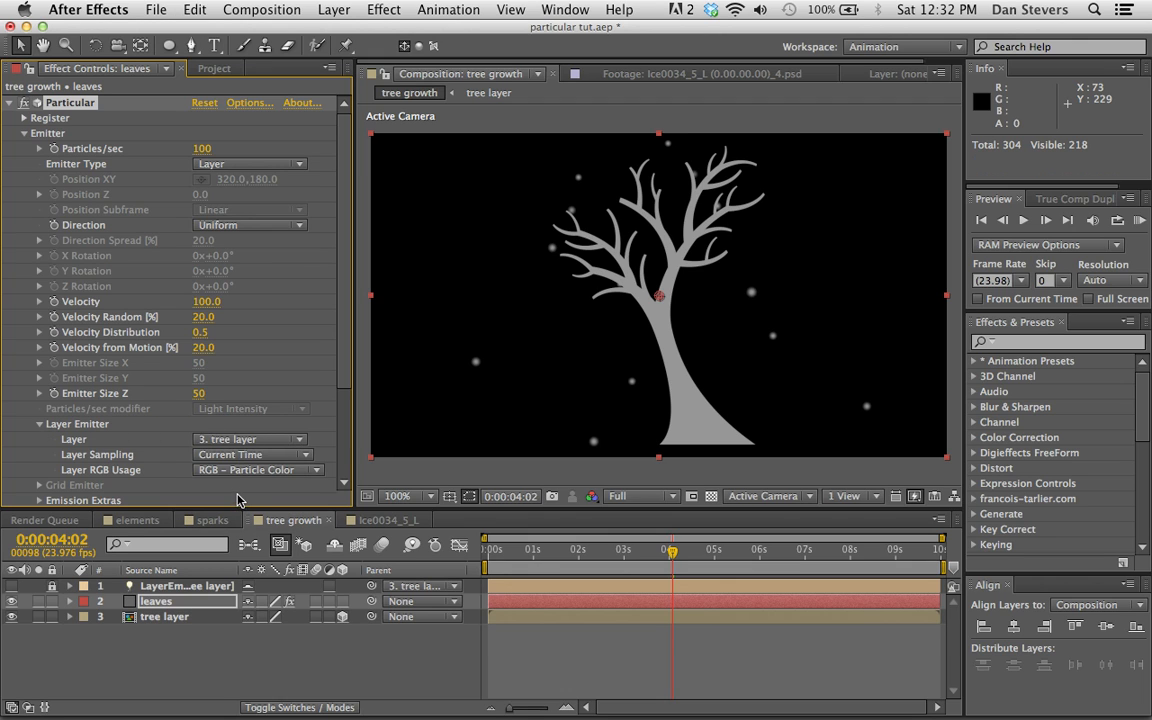
click(1139, 220)
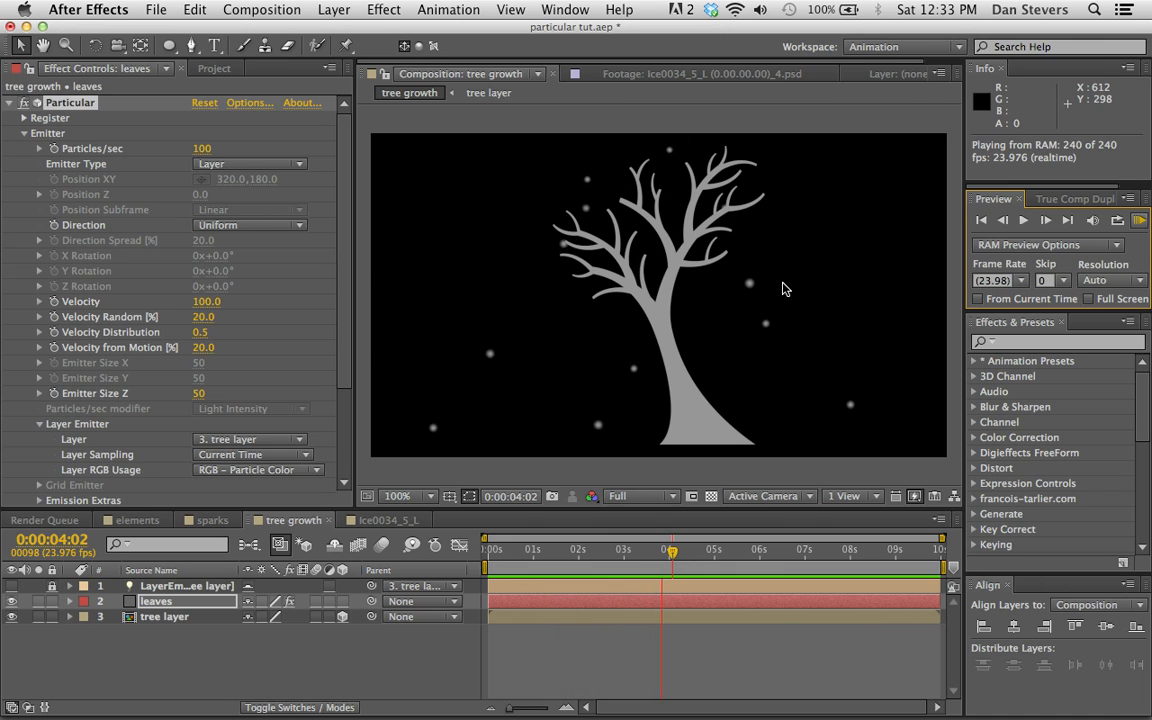
Step: Set the Air Resistance of the leaves layer's Particular effect to 2 in its Air physics settings
key(space)
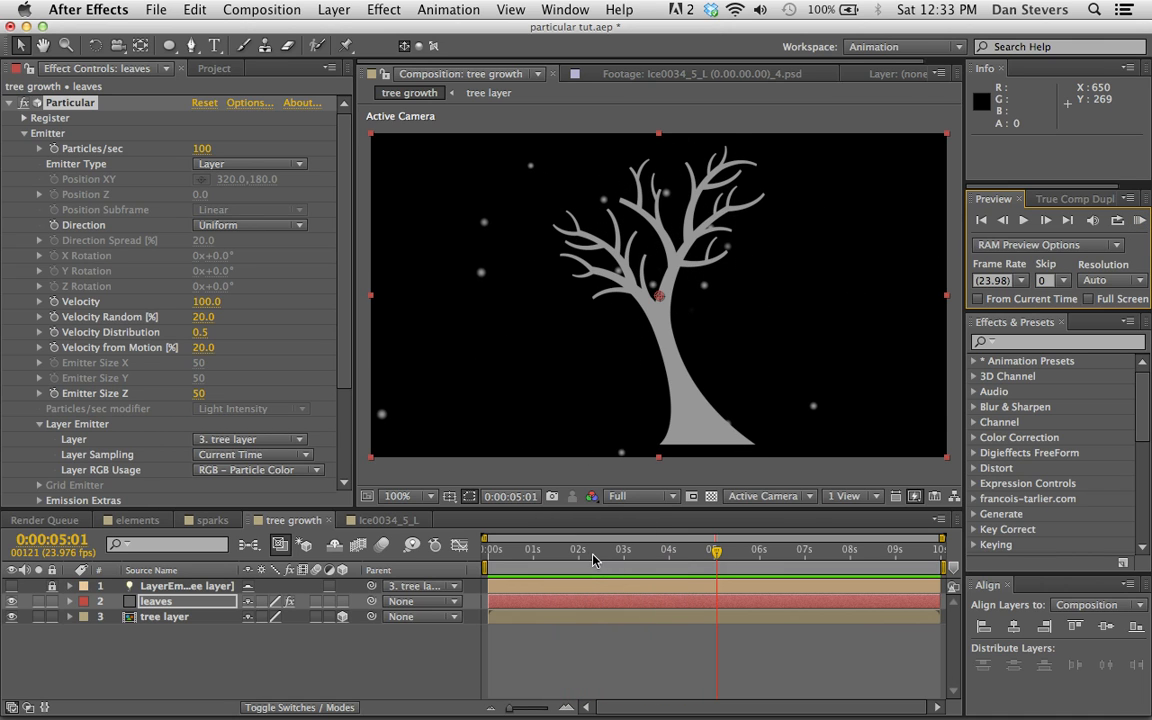
drag(592, 558, 613, 556)
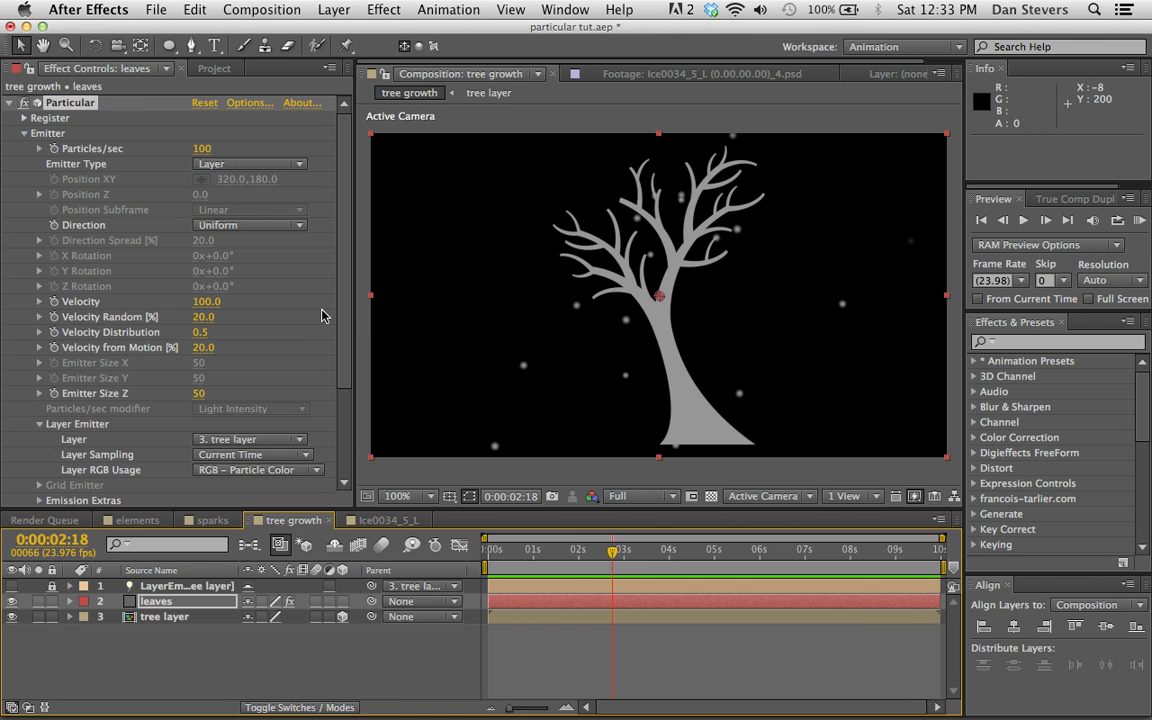
scroll(296, 337, down, 5)
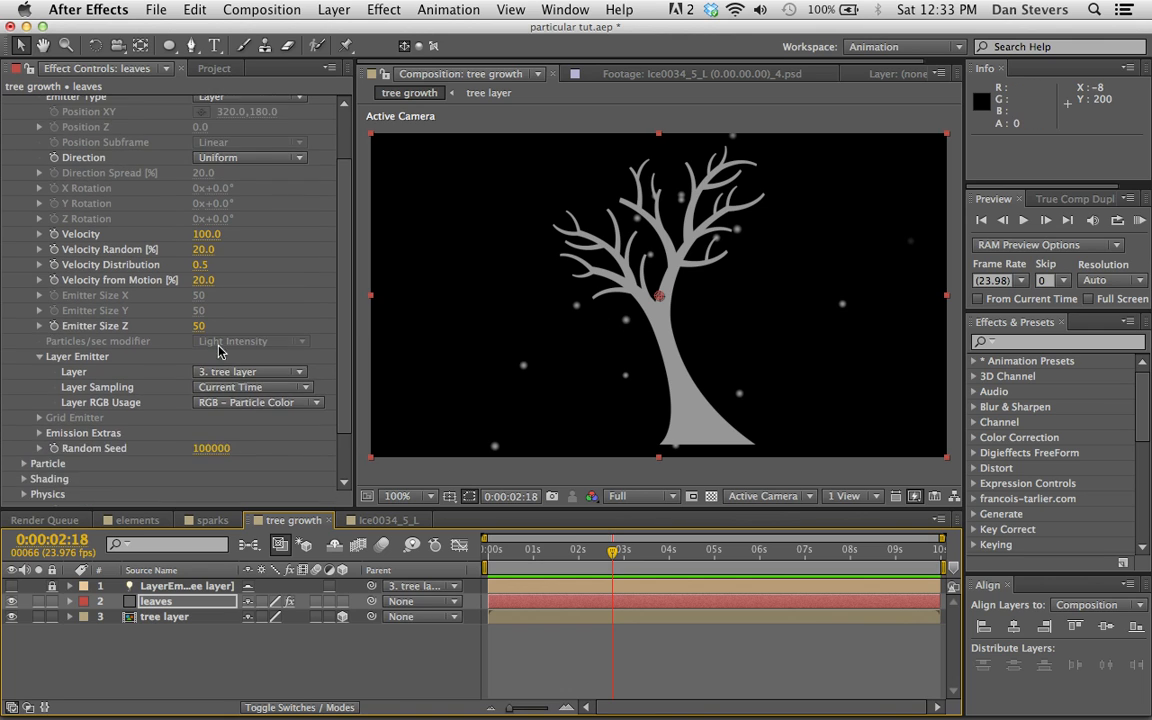
click(25, 453)
scroll(40, 440, down, 1)
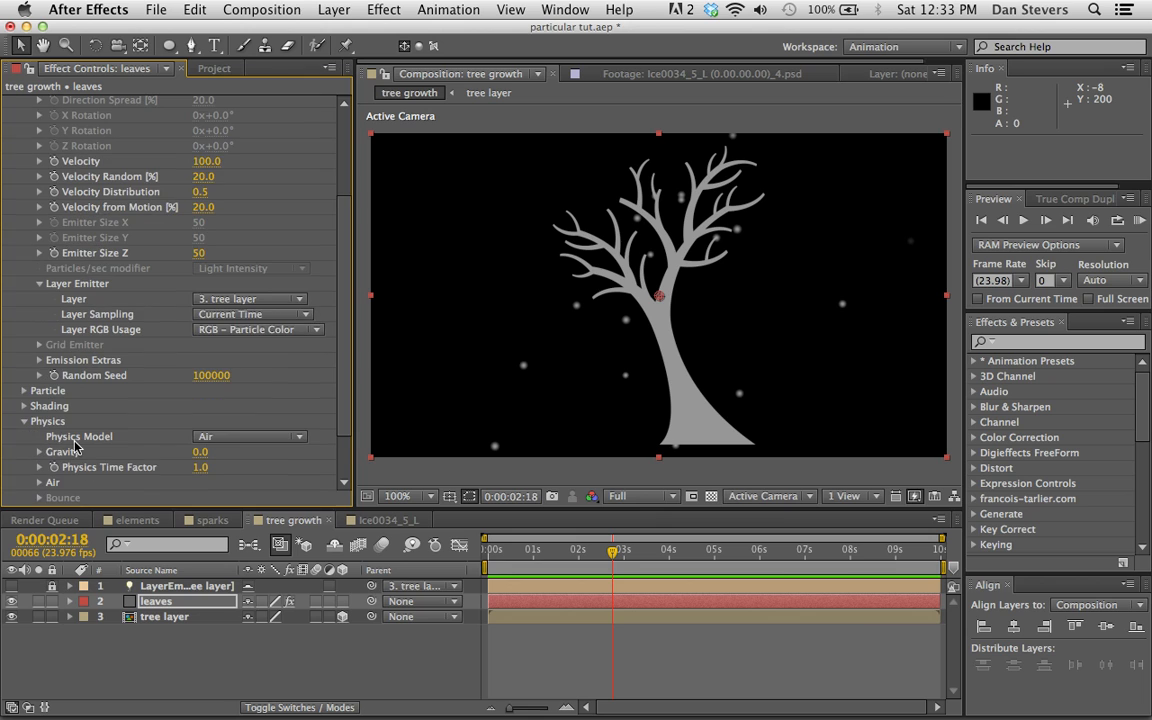
click(39, 483)
scroll(73, 465, down, 5)
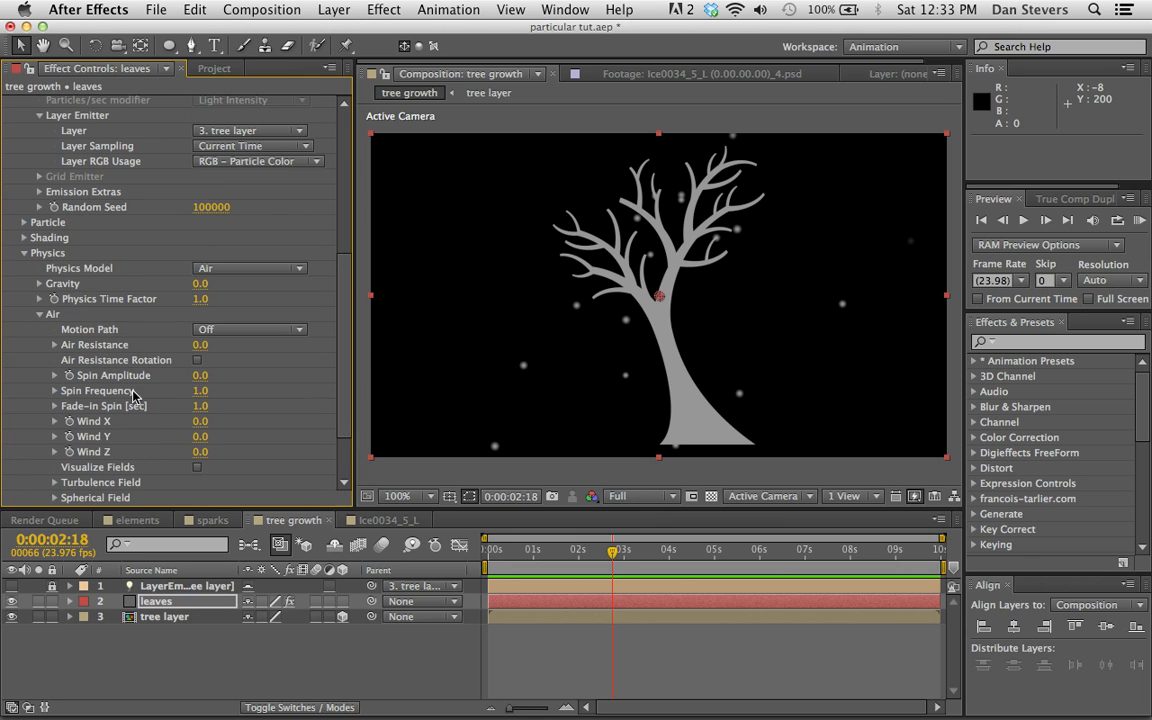
click(201, 345)
text(2)
key(Return)
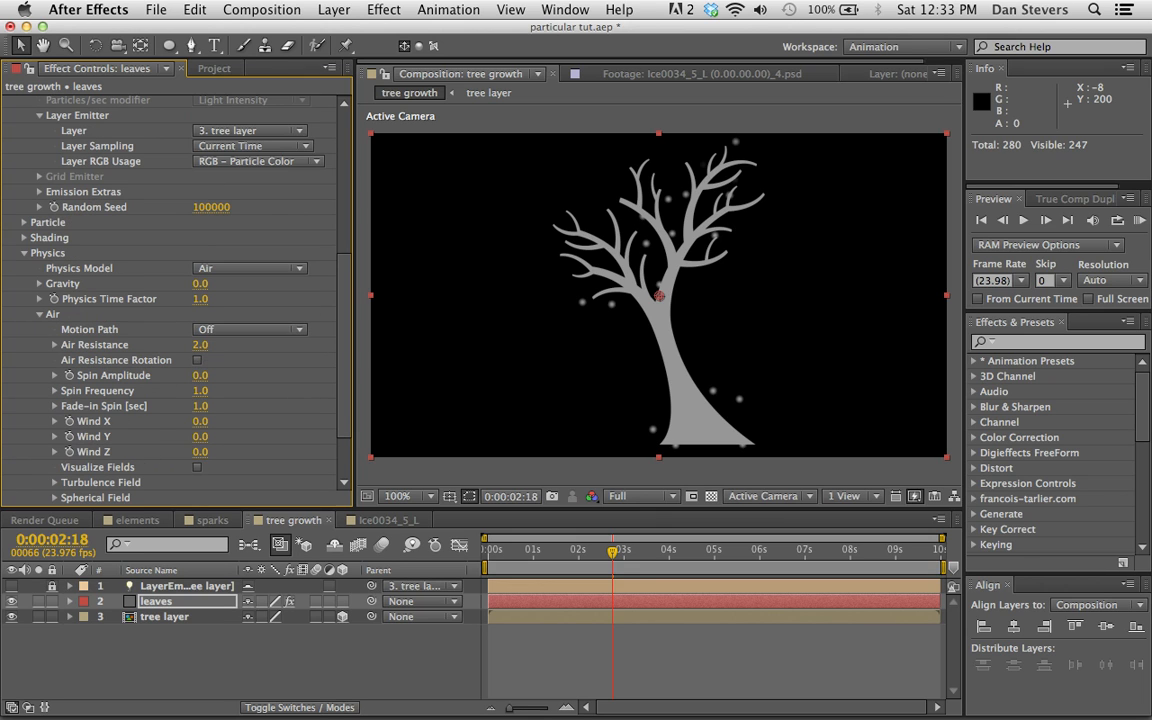
Step: Preview the tree growth animation to check how far the particles drift from the tree
click(1139, 221)
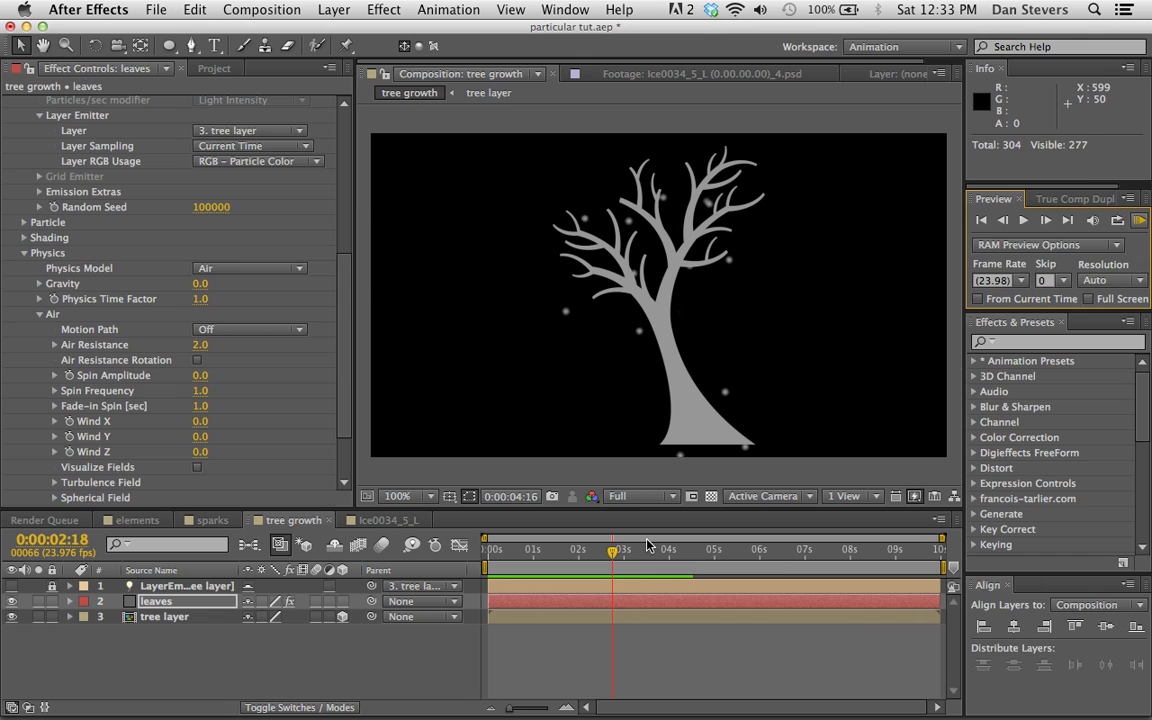
key(space)
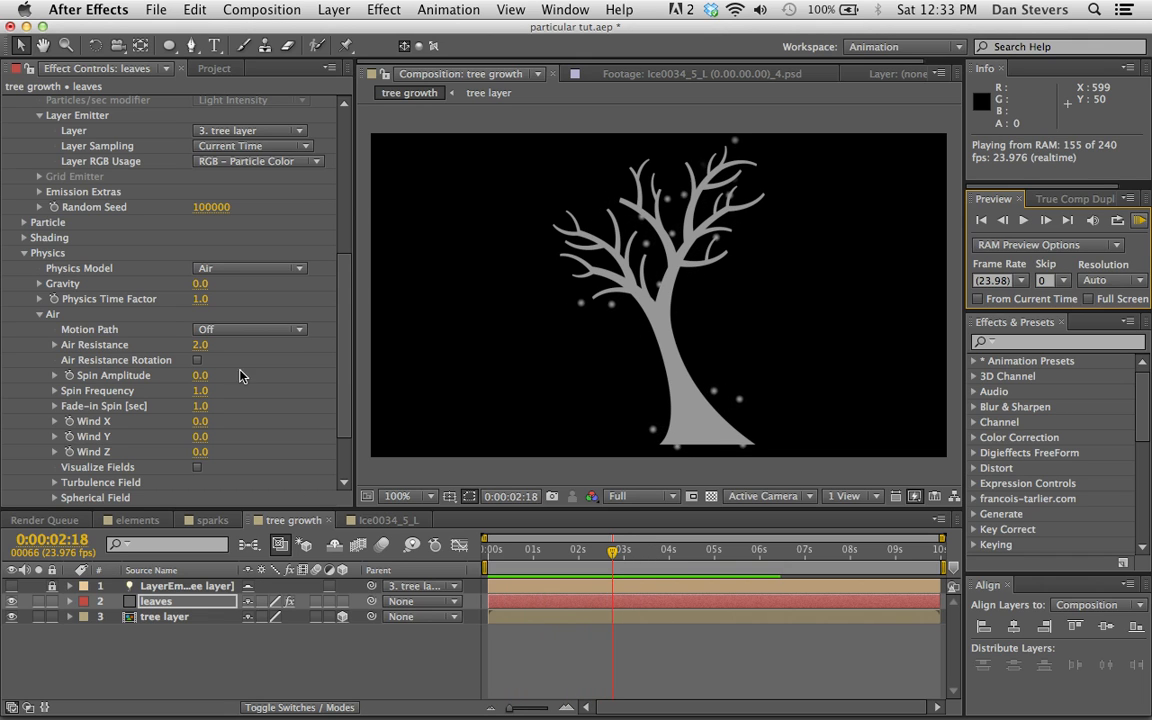
key(space)
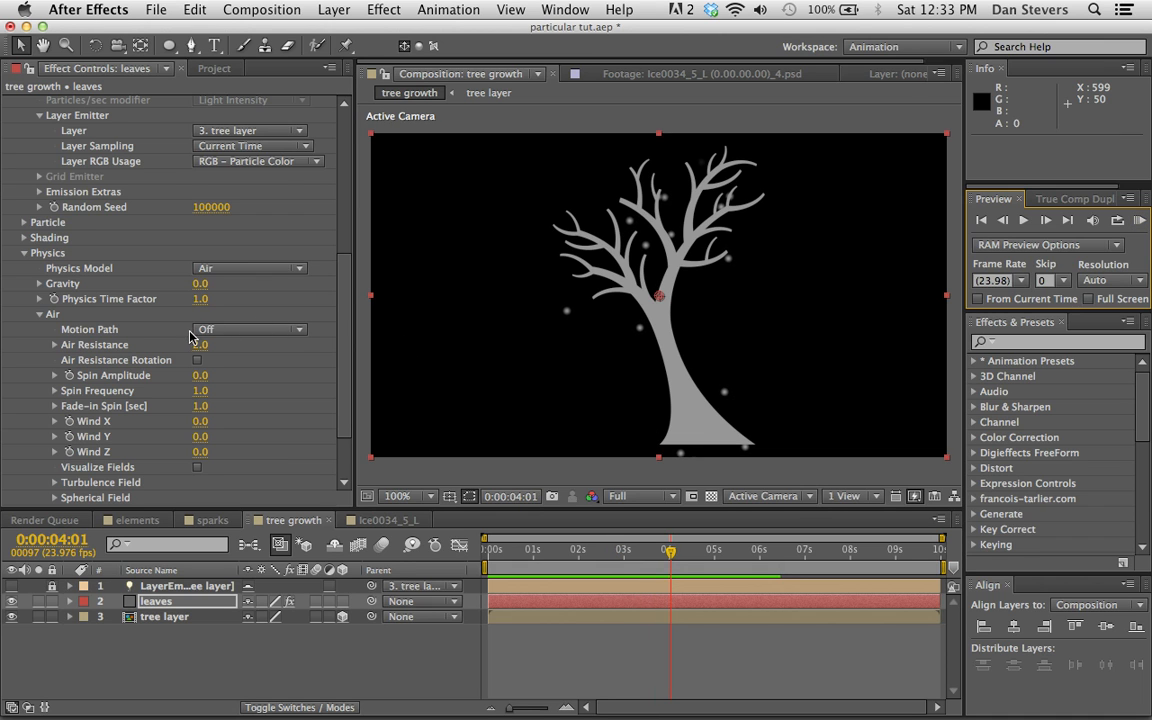
Step: Set the life of the leaf particles to 15 seconds and preview the animation
scroll(175, 350, up, 5)
scroll(175, 350, up, 6)
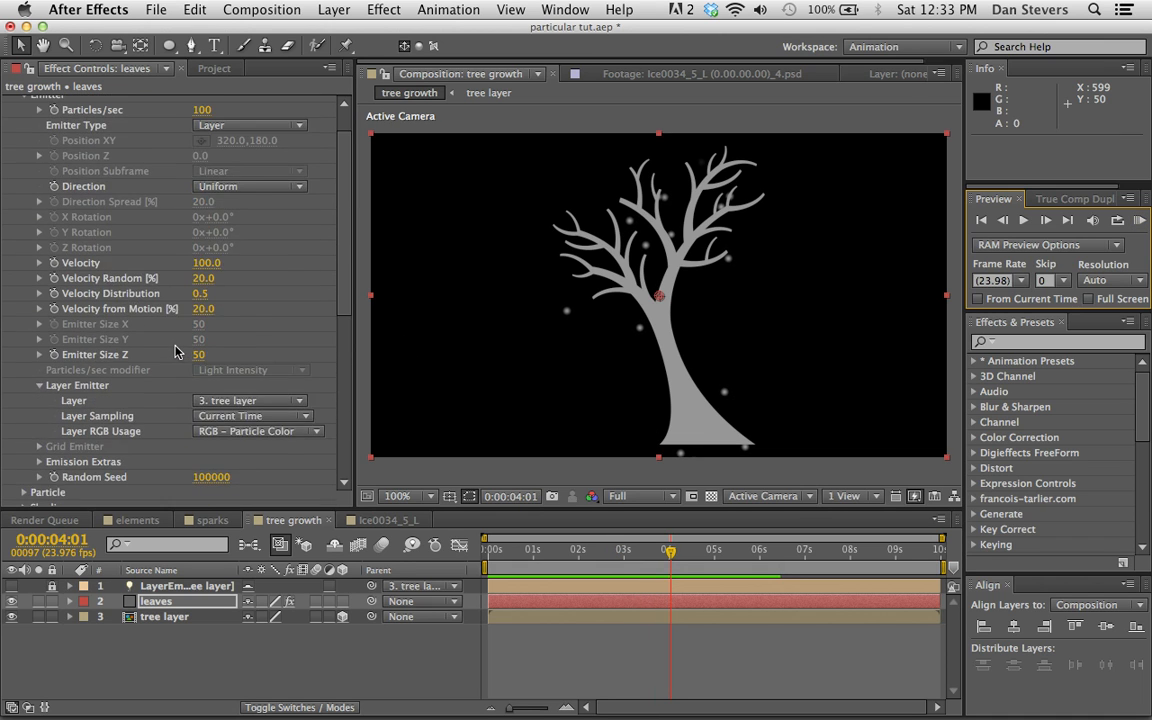
scroll(25, 432, down, 4)
click(23, 398)
scroll(110, 358, down, 4)
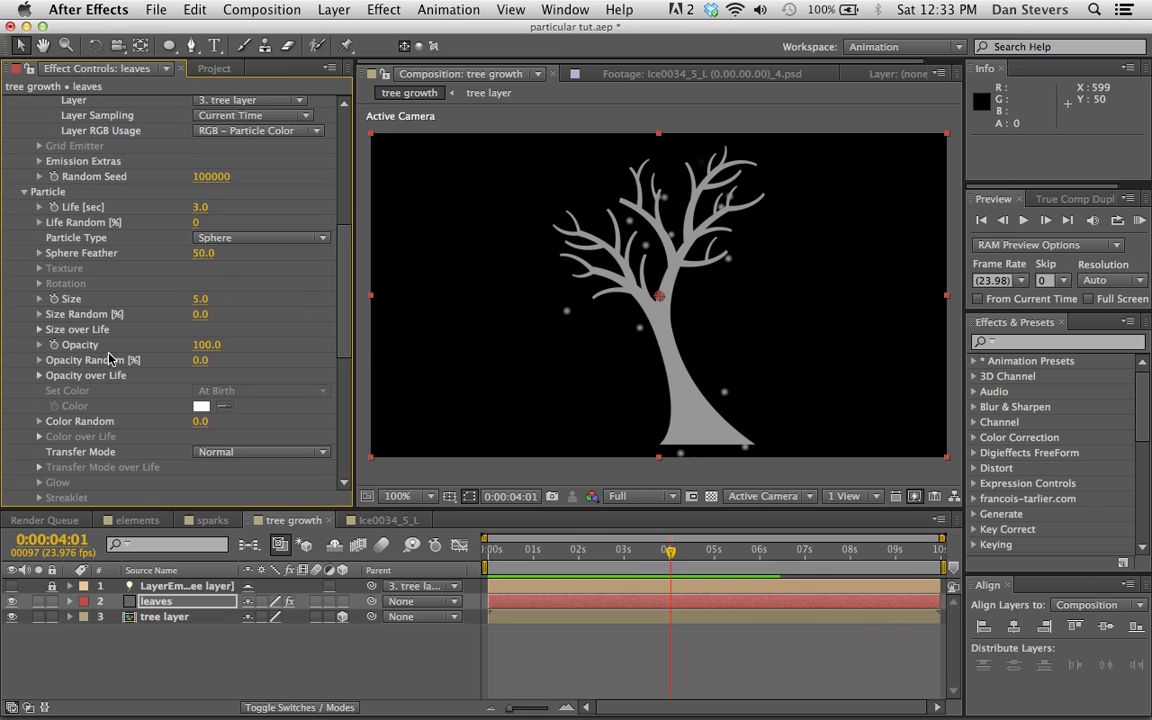
click(203, 208)
key(Return)
key(KP_0)
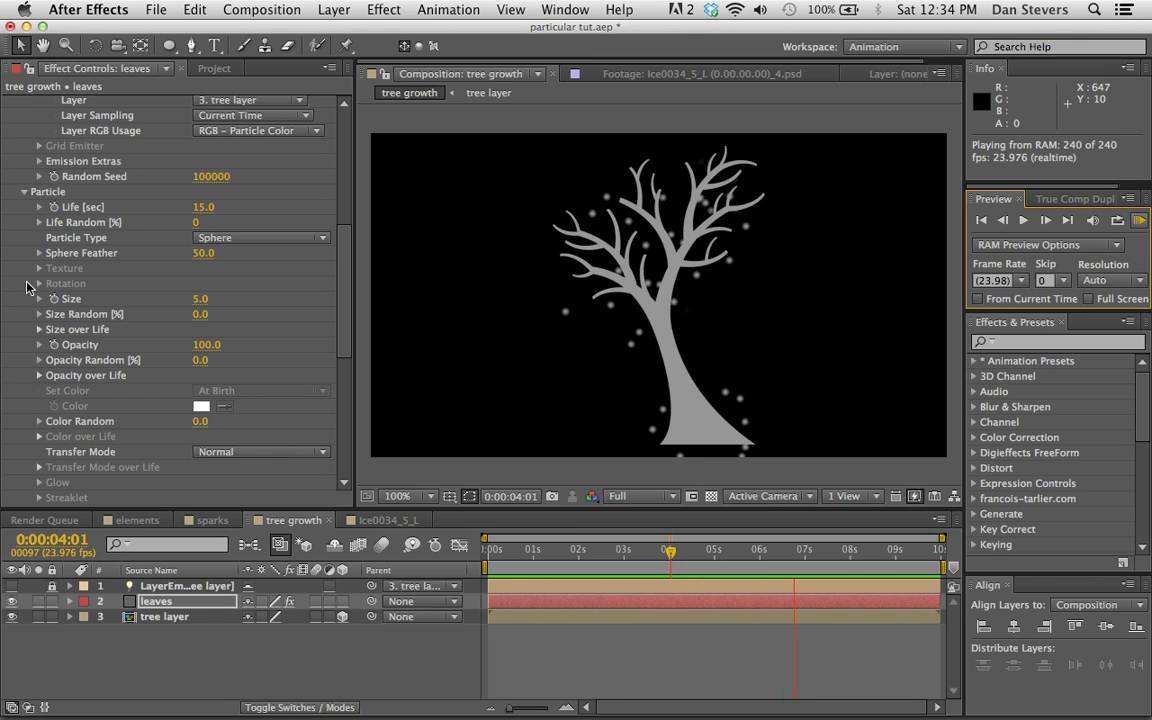
key(space)
Step: Raise the emitter's Particles/sec to 2000 and preview the denser leaf emission
scroll(120, 260, up, 8)
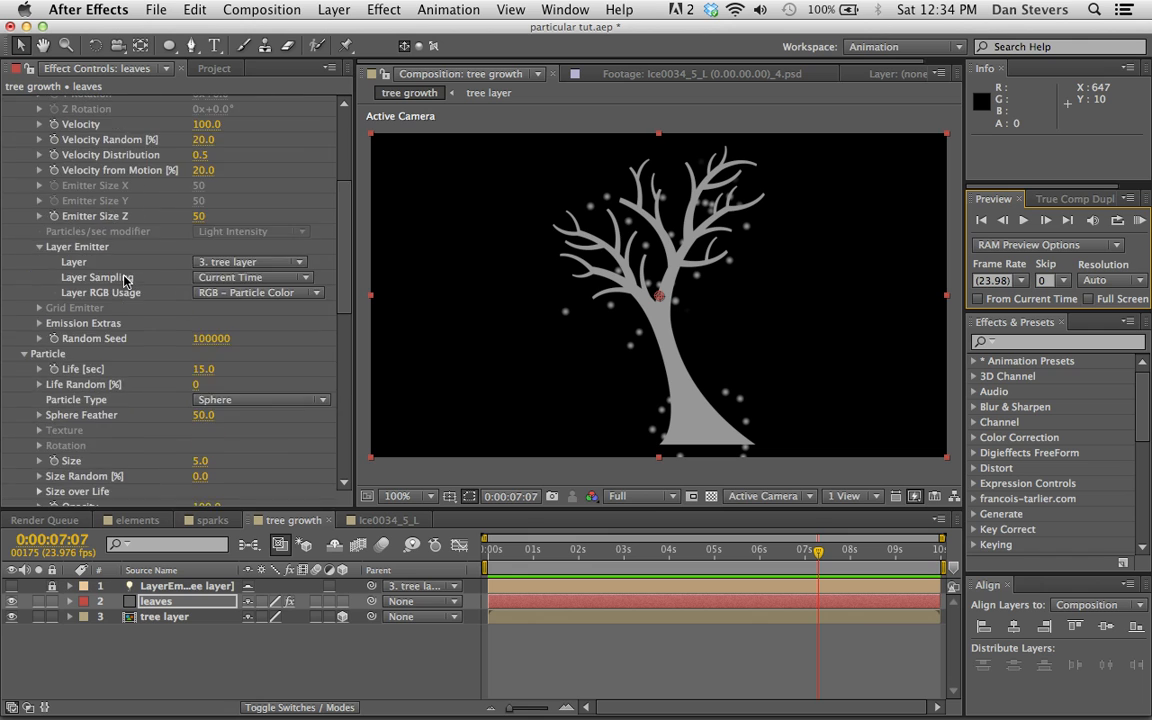
scroll(125, 280, up, 2)
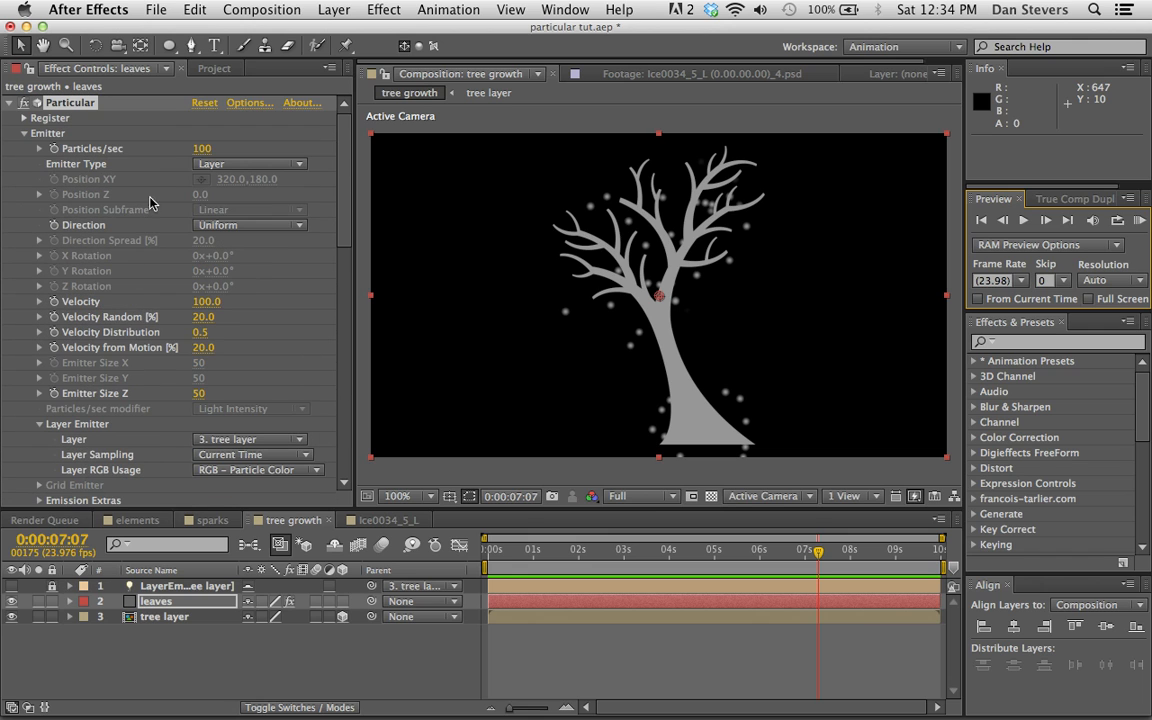
click(200, 150)
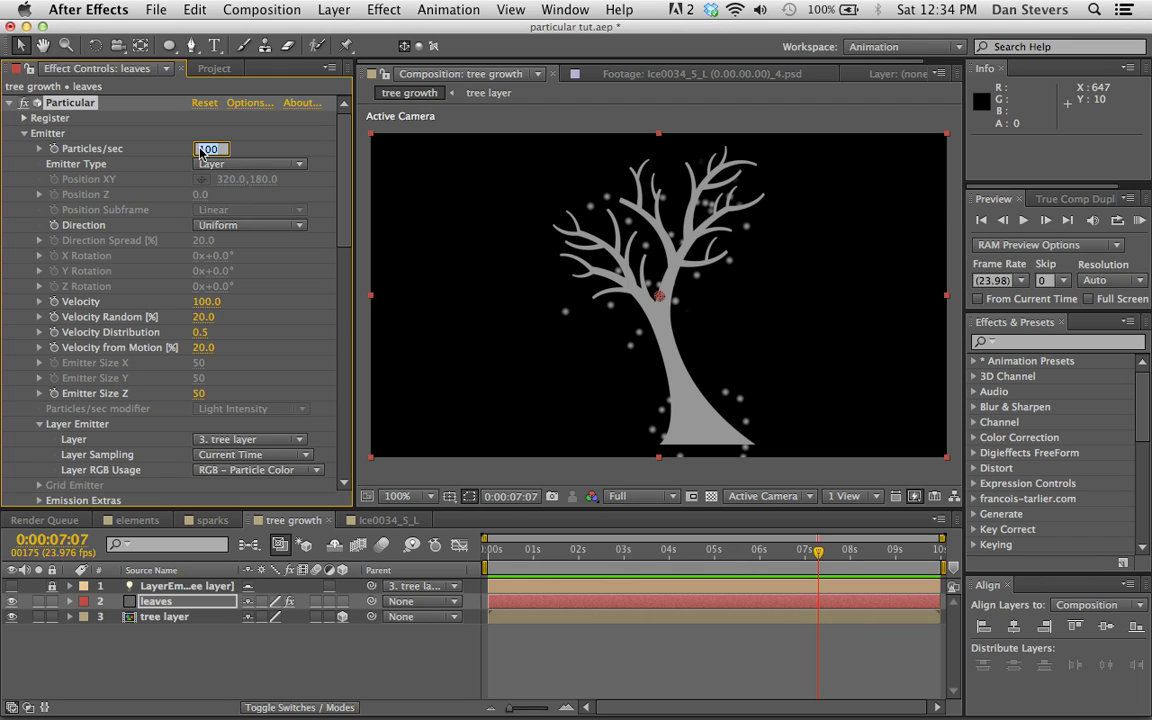
text(20)
key(Return)
key(KP_0)
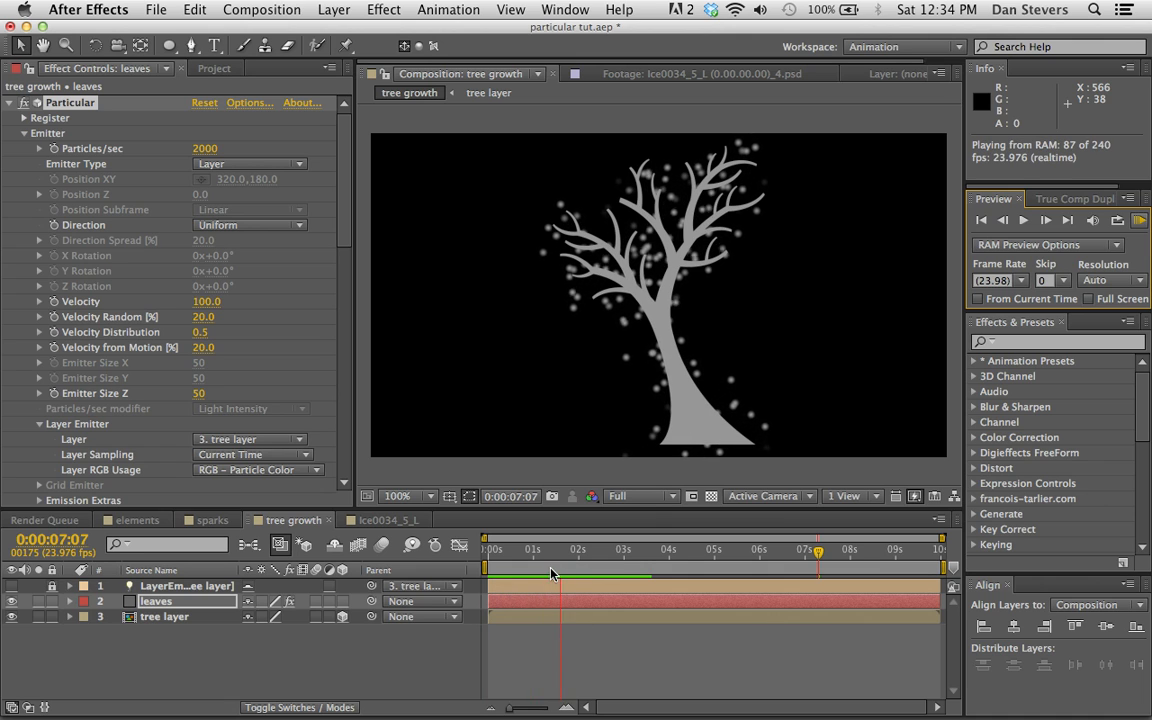
key(space)
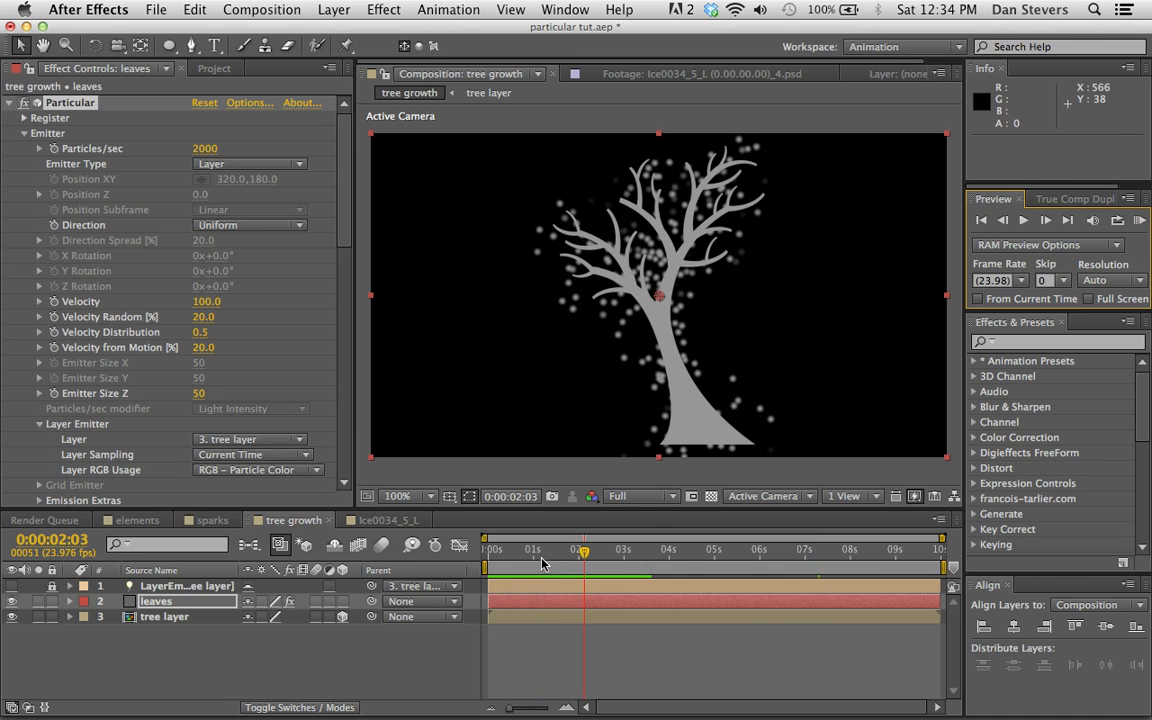
Step: Keyframe Particles/sec from its current value at 0:00:02:03 to 0 at 0:00:03:01, then check the following frames
click(54, 148)
click(624, 553)
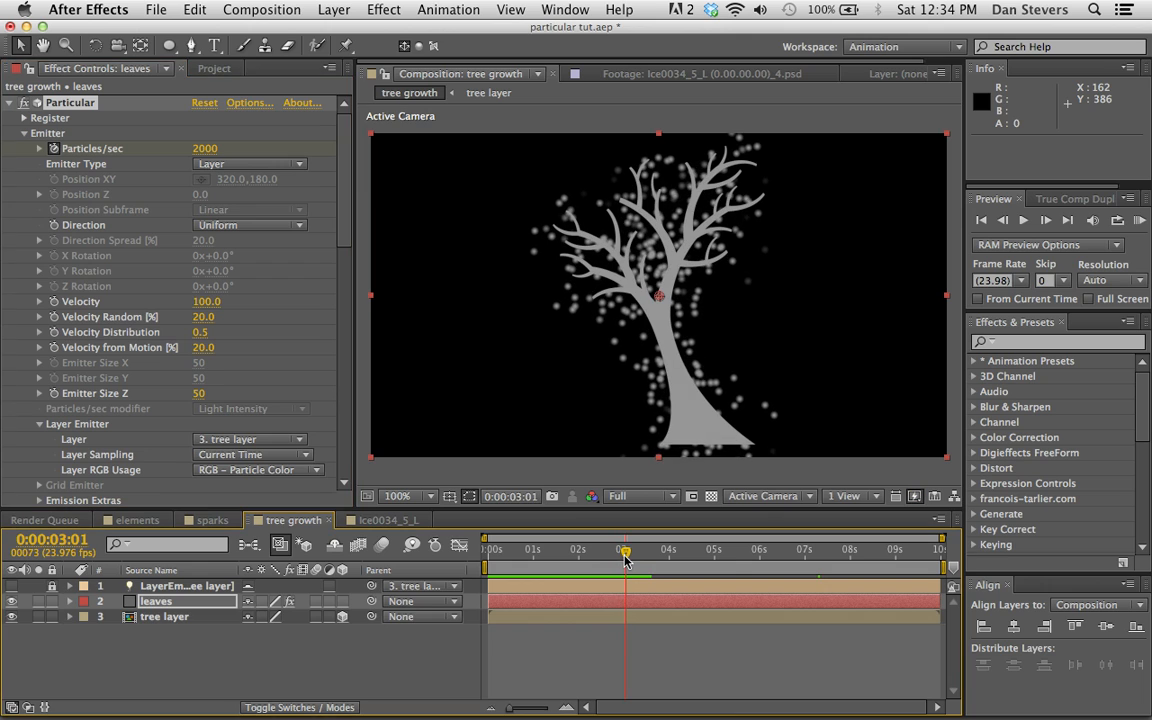
key(u)
click(205, 149)
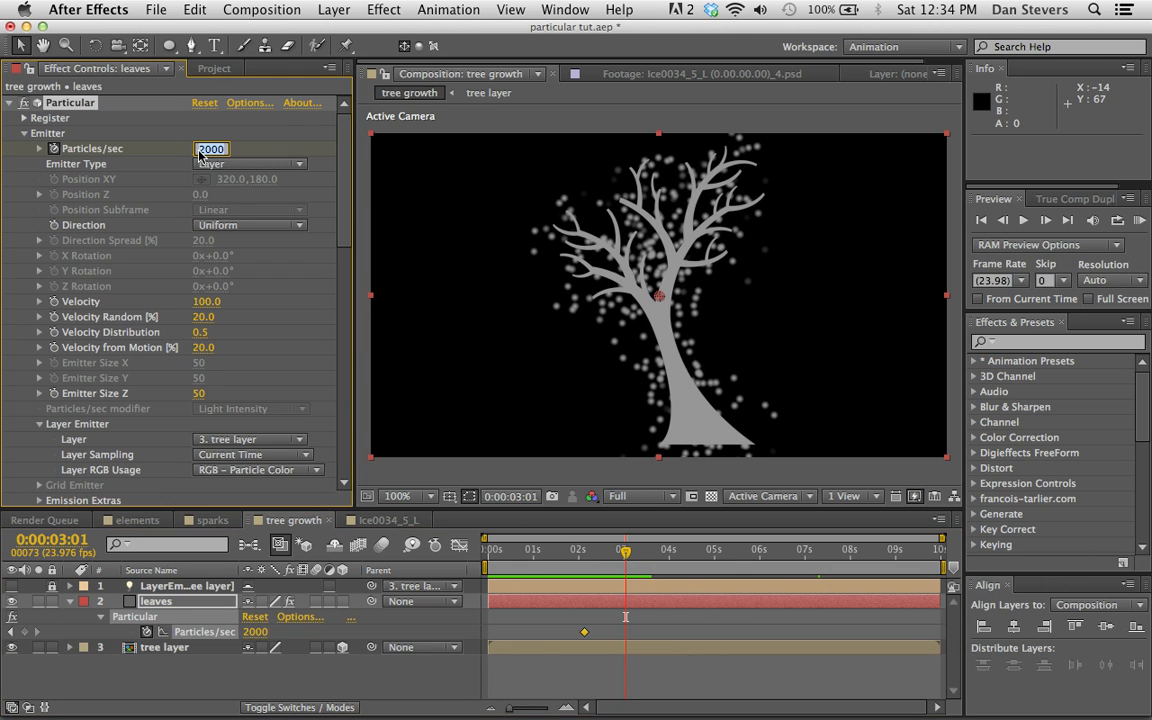
text(0)
key(Return)
key(Page_Down)
key(Page_Down)
key(Page_Down)
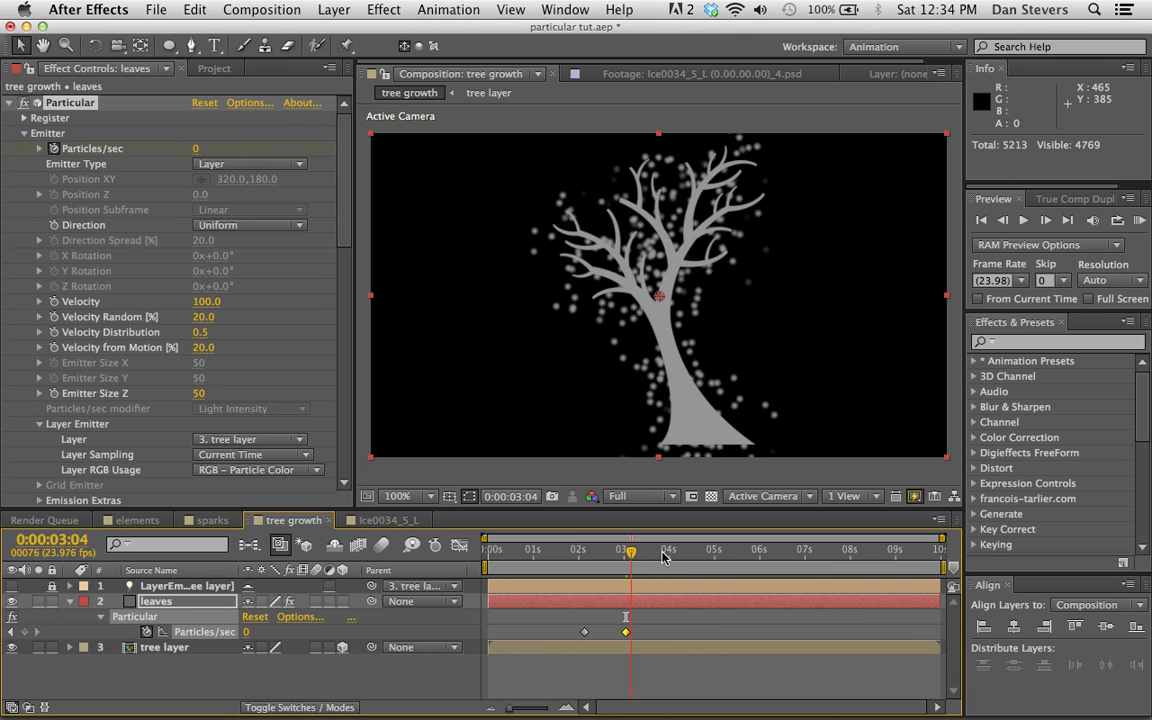
Step: Go to 0:00:04:02 and set Layer RGB Usage to None in the Layer Emitter settings
click(672, 553)
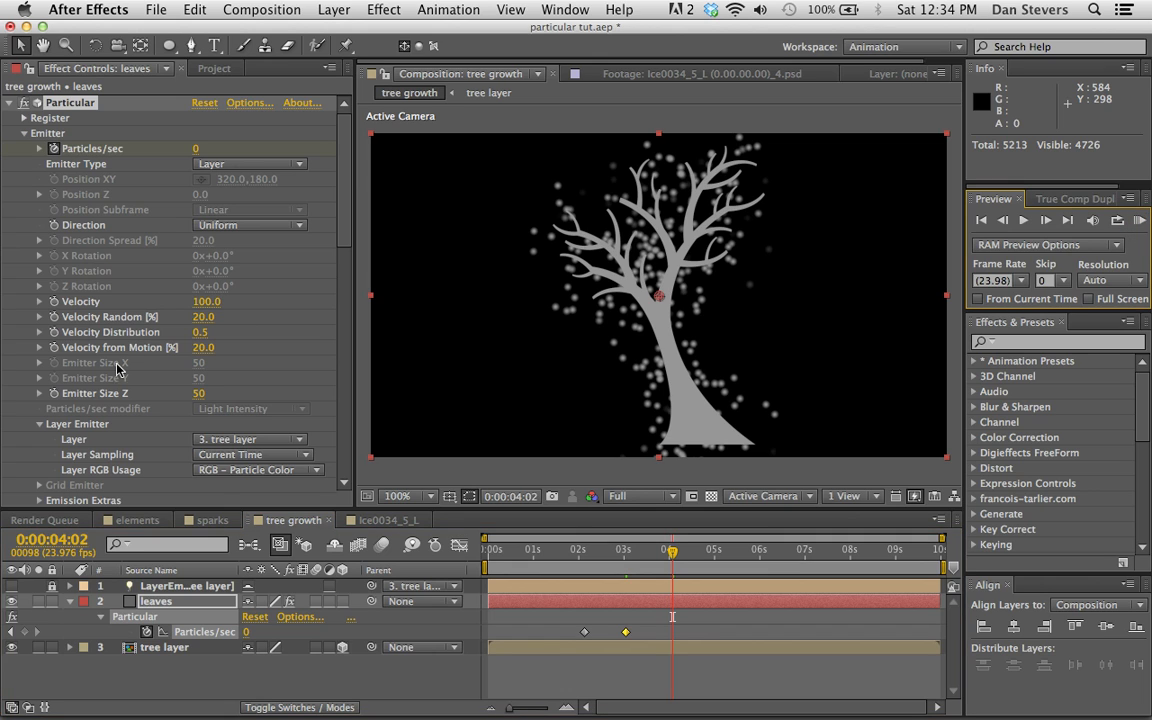
scroll(116, 369, down, 3)
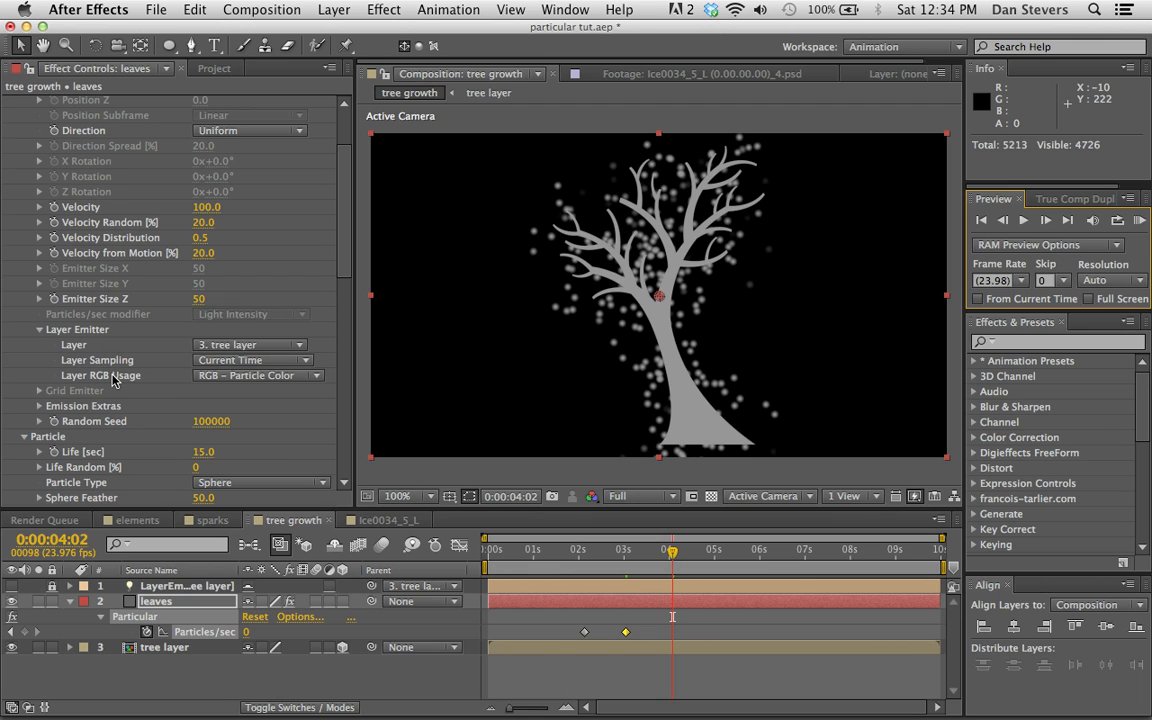
click(236, 376)
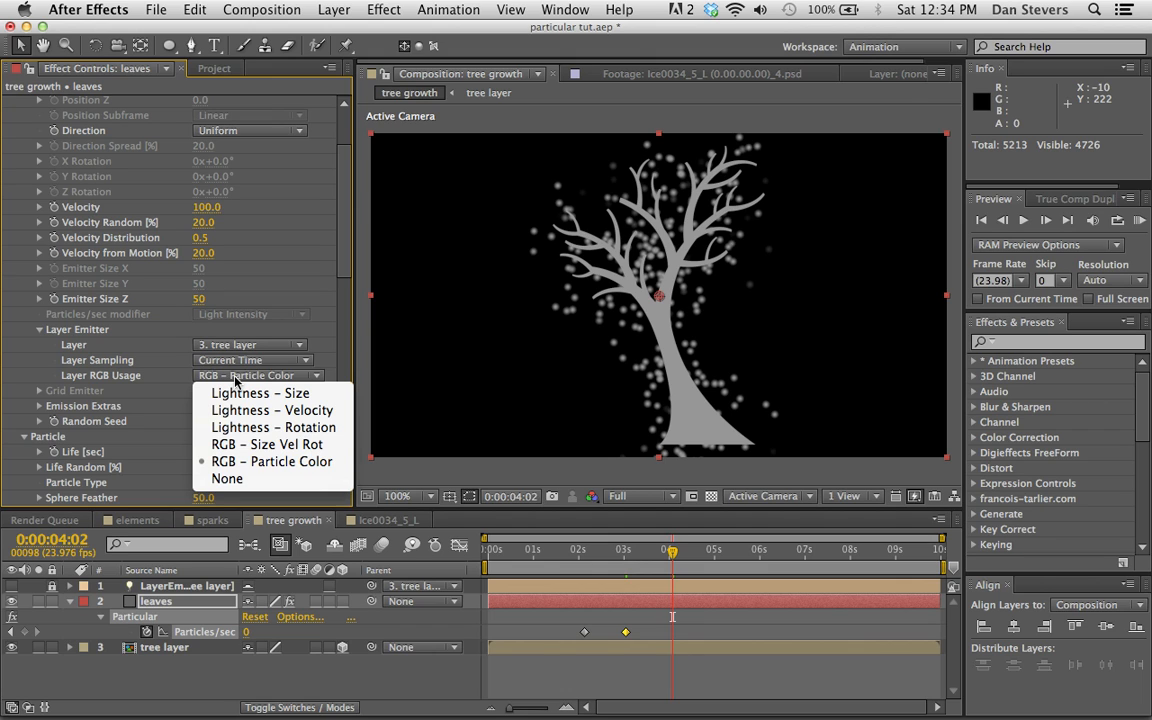
click(240, 480)
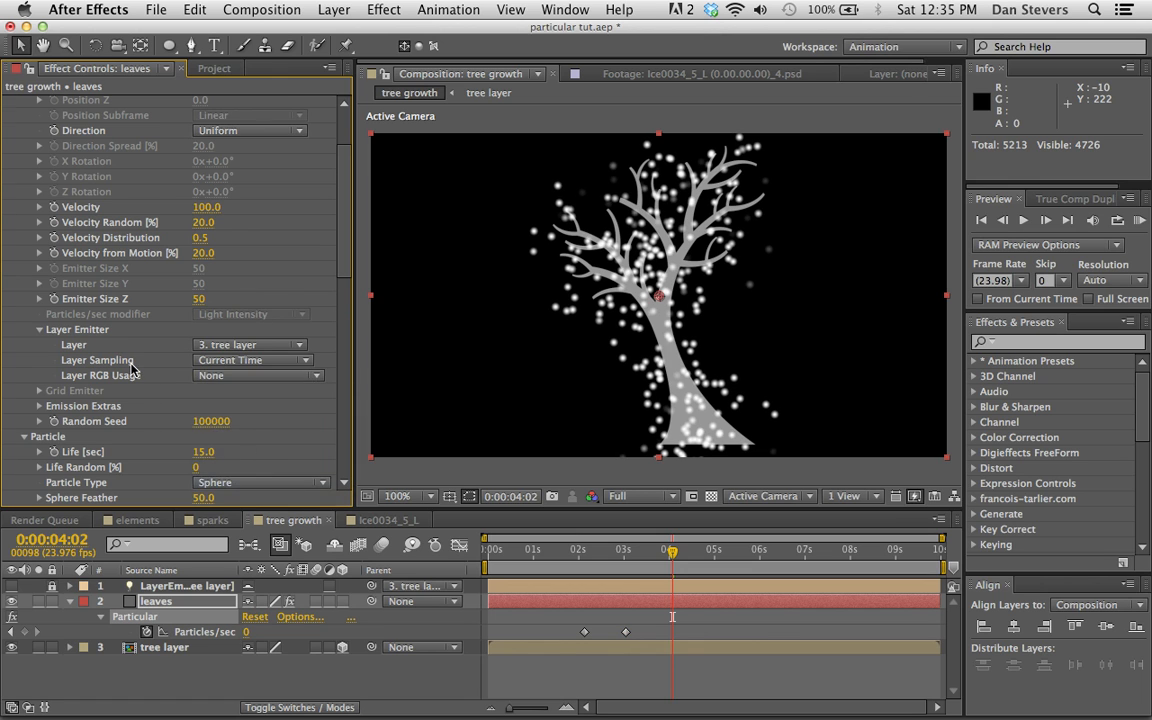
Step: Change the leaf particles' color to a medium green and preview the animation
scroll(130, 370, down, 3)
scroll(120, 373, up, 6)
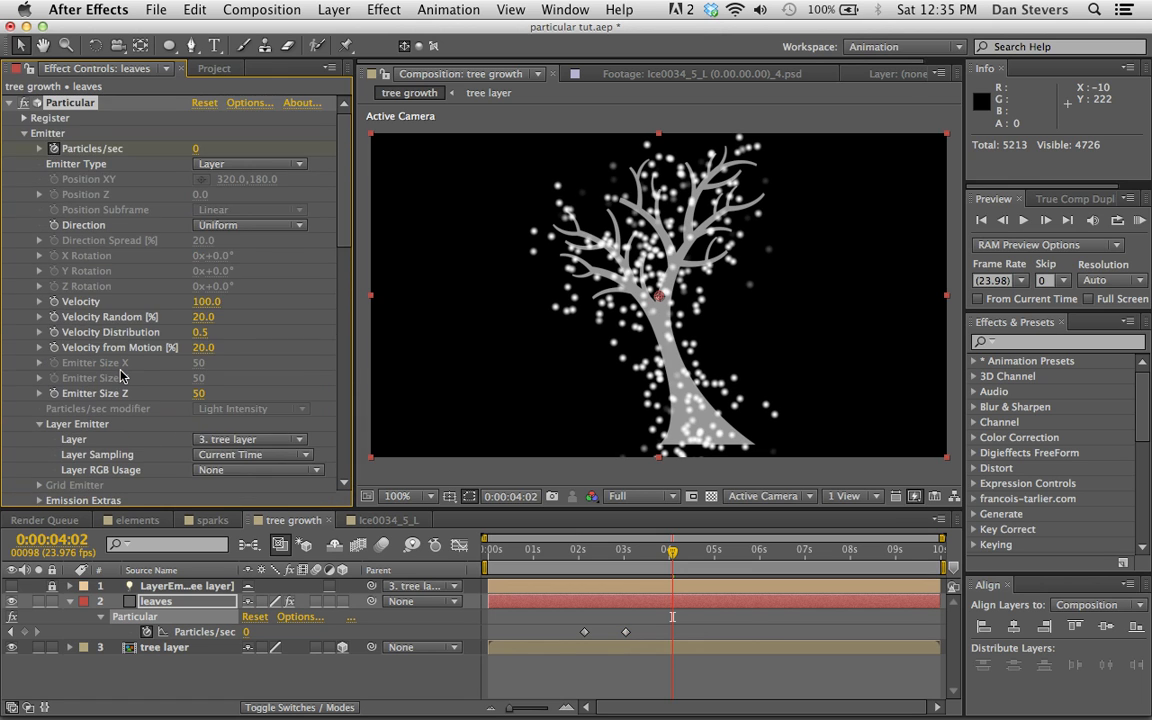
scroll(120, 375, down, 4)
scroll(252, 347, down, 9)
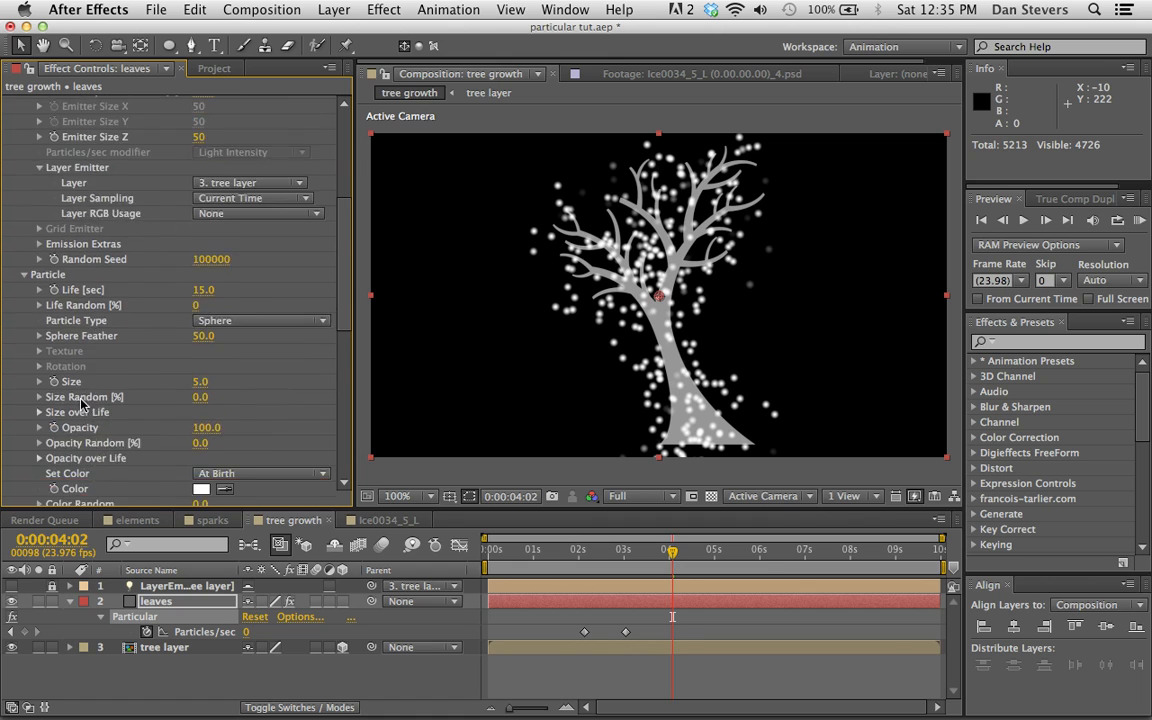
click(201, 341)
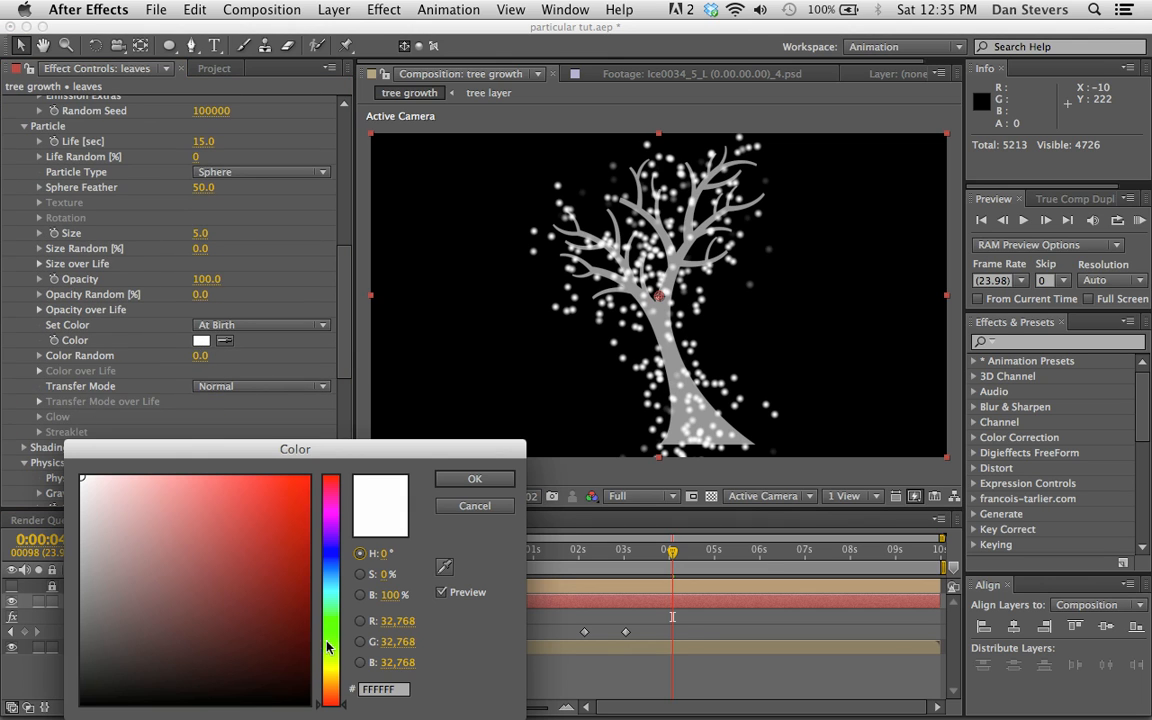
drag(327, 642, 330, 632)
drag(262, 593, 188, 571)
click(470, 479)
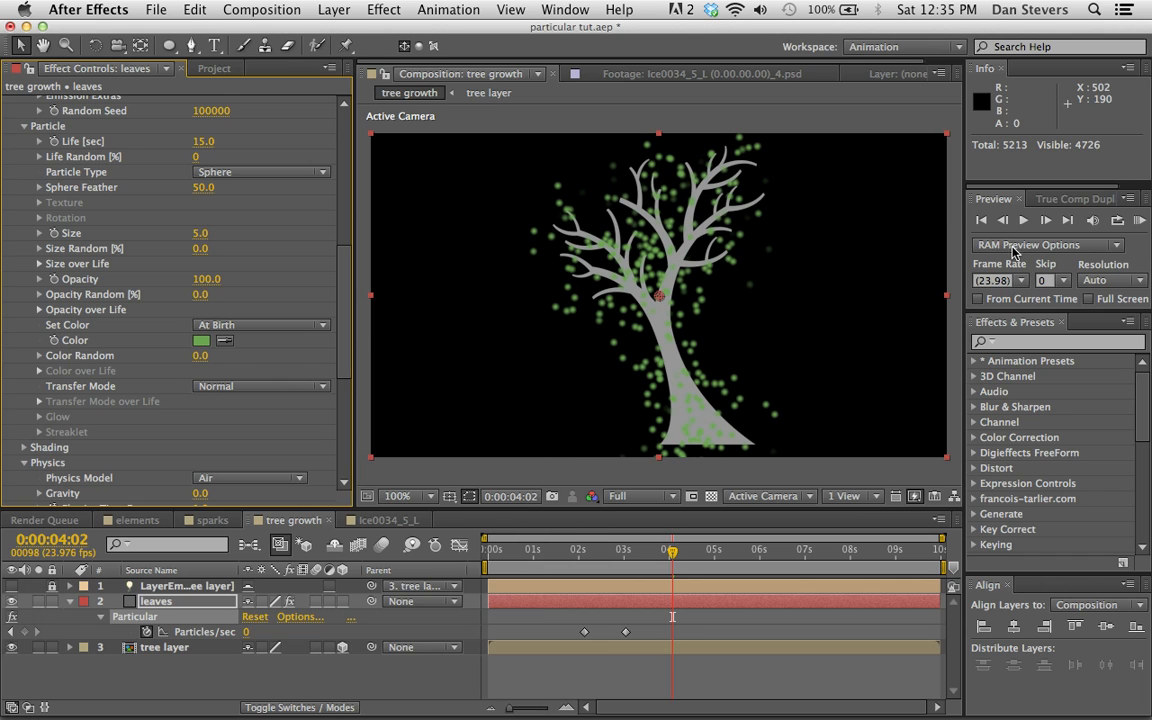
click(1141, 219)
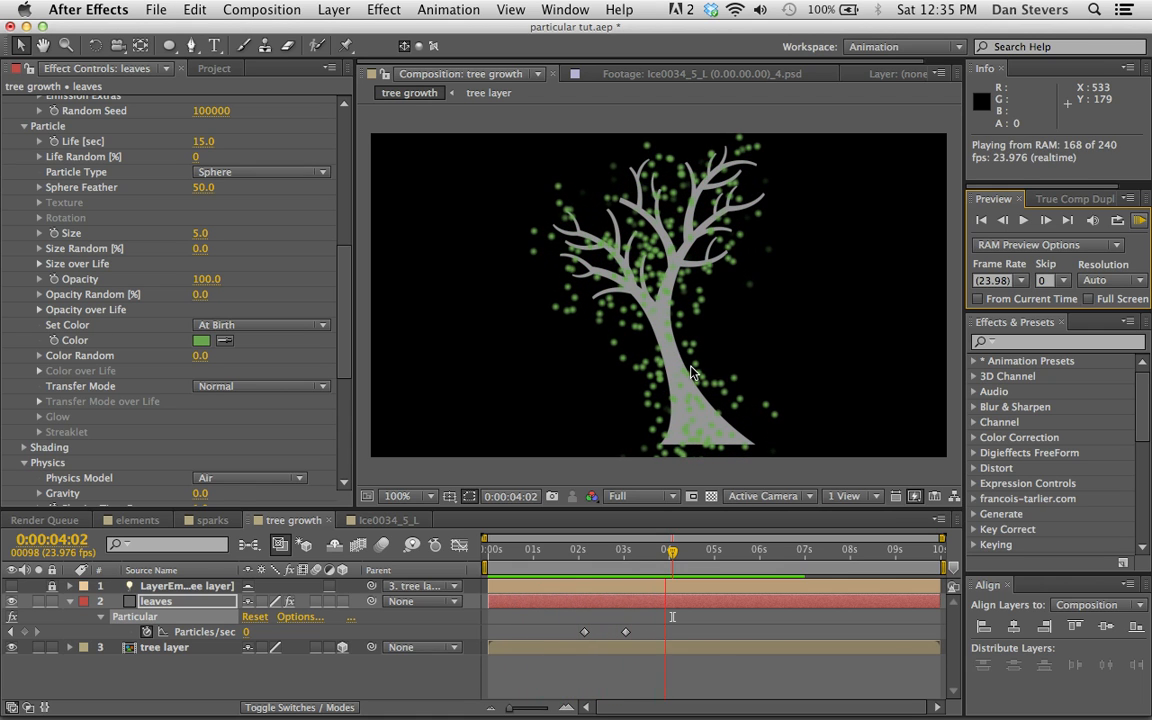
key(space)
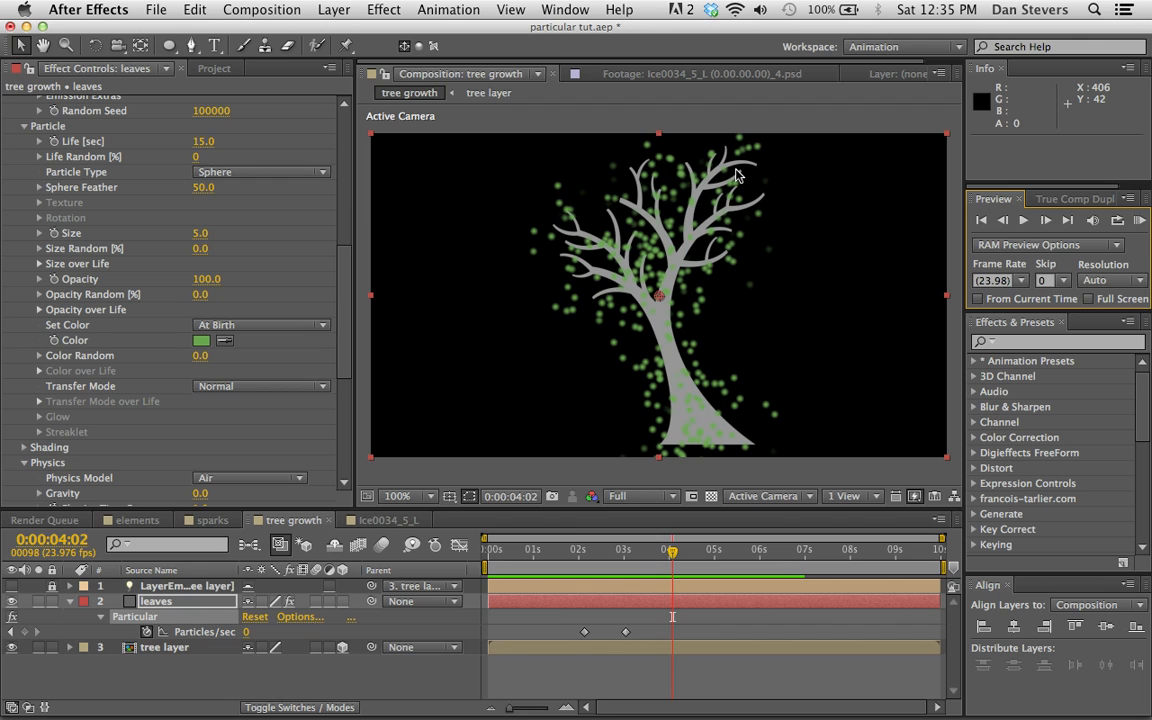
Step: Duplicate the tree layer composition in the project and rename the copy limbs
click(213, 68)
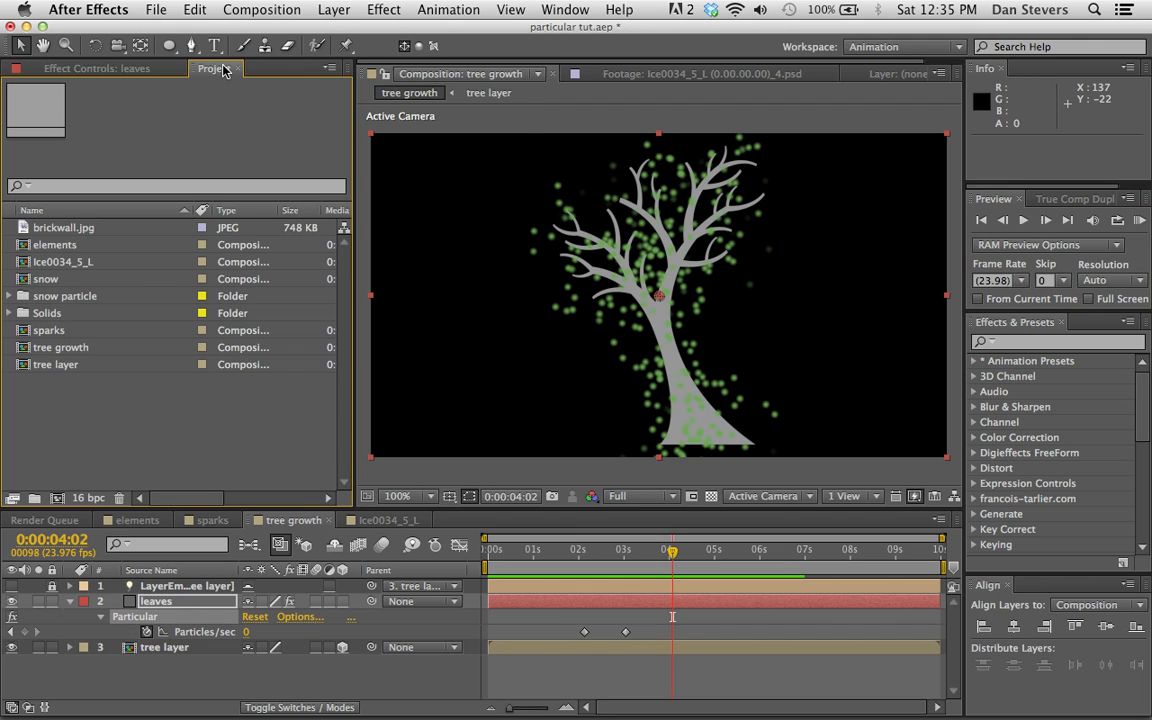
click(174, 649)
click(60, 366)
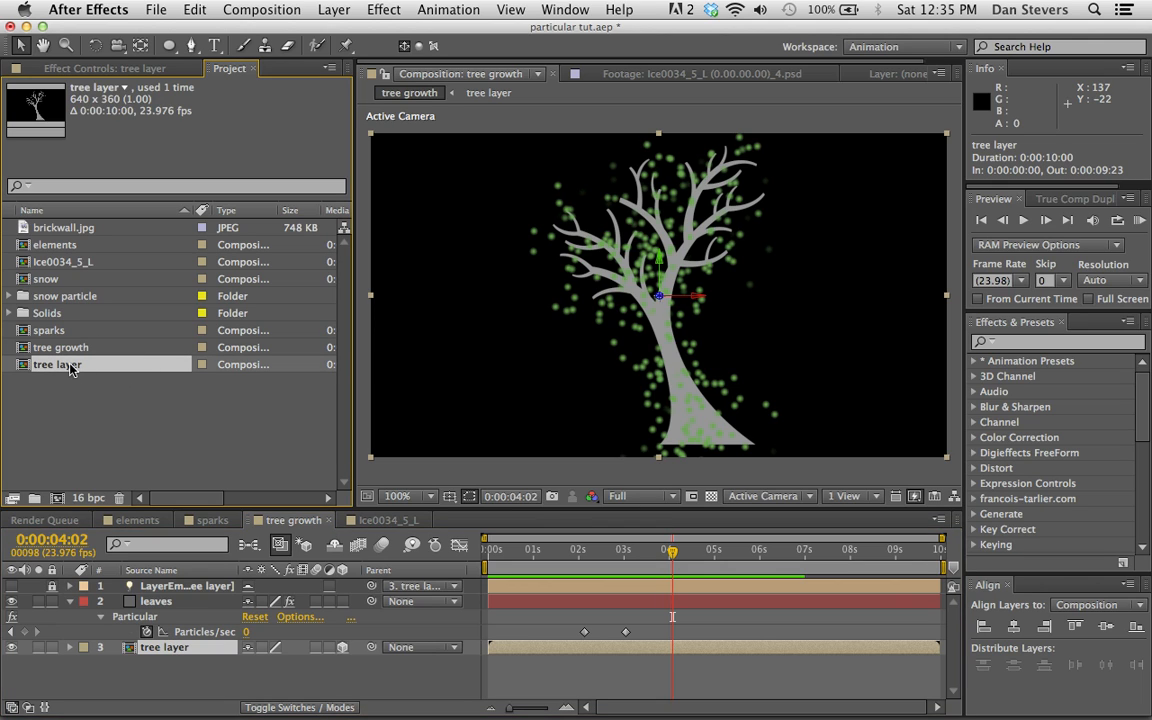
key(super+d)
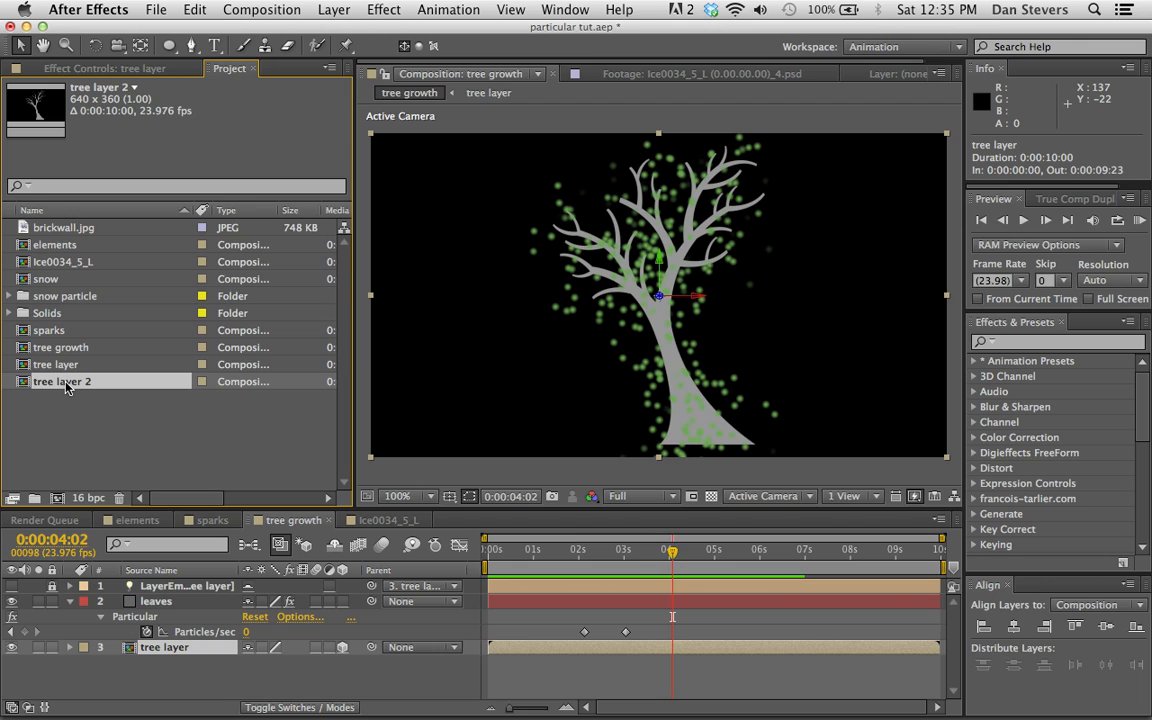
key(Return)
text(limbs)
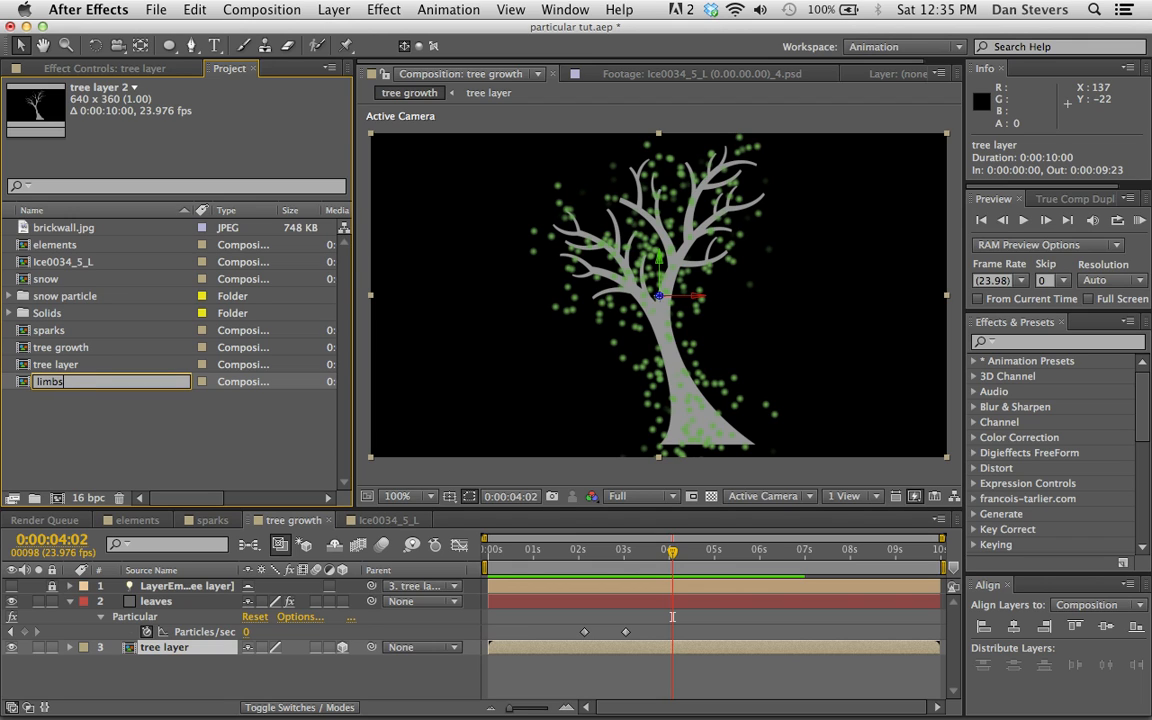
key(Return)
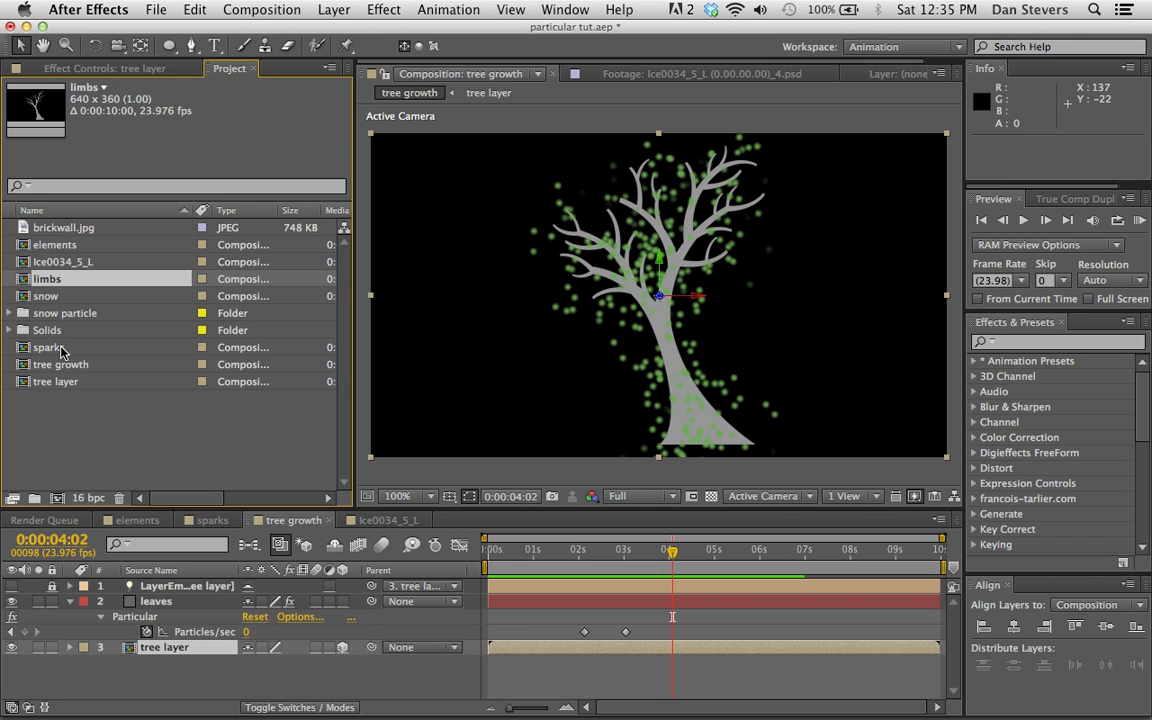
Step: Duplicate the tree layer in the tree growth composition and replace the duplicate's source with the limbs composition
click(133, 650)
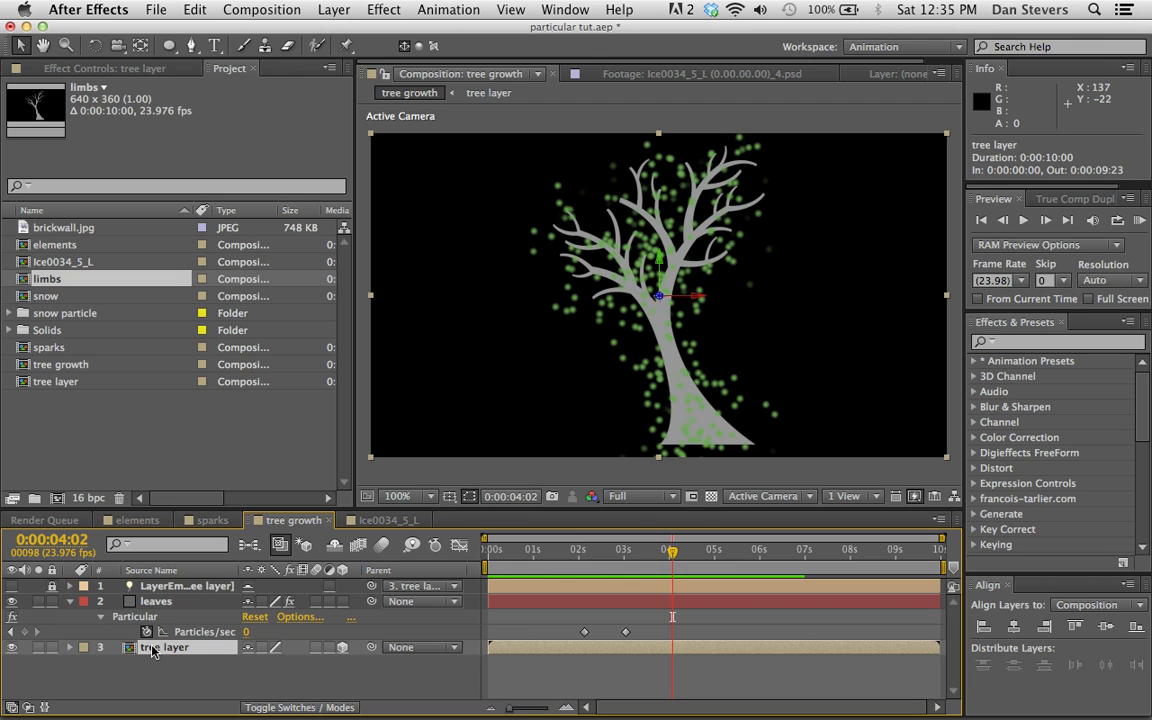
key(super+d)
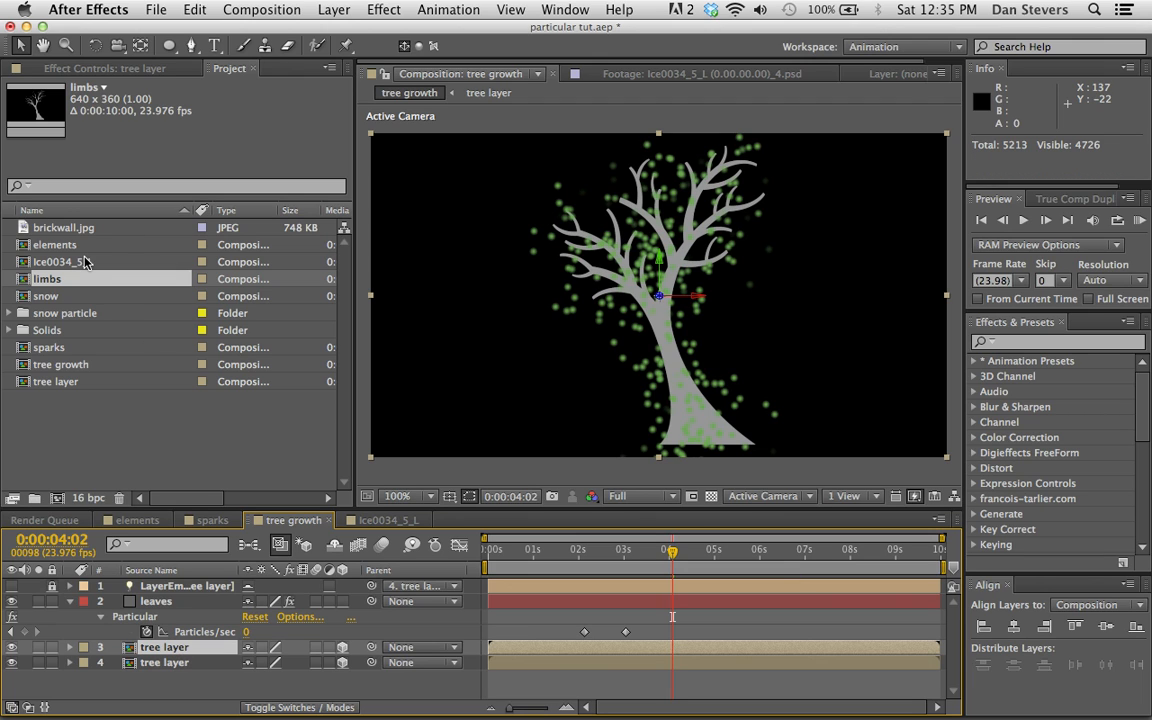
drag(26, 283, 170, 616)
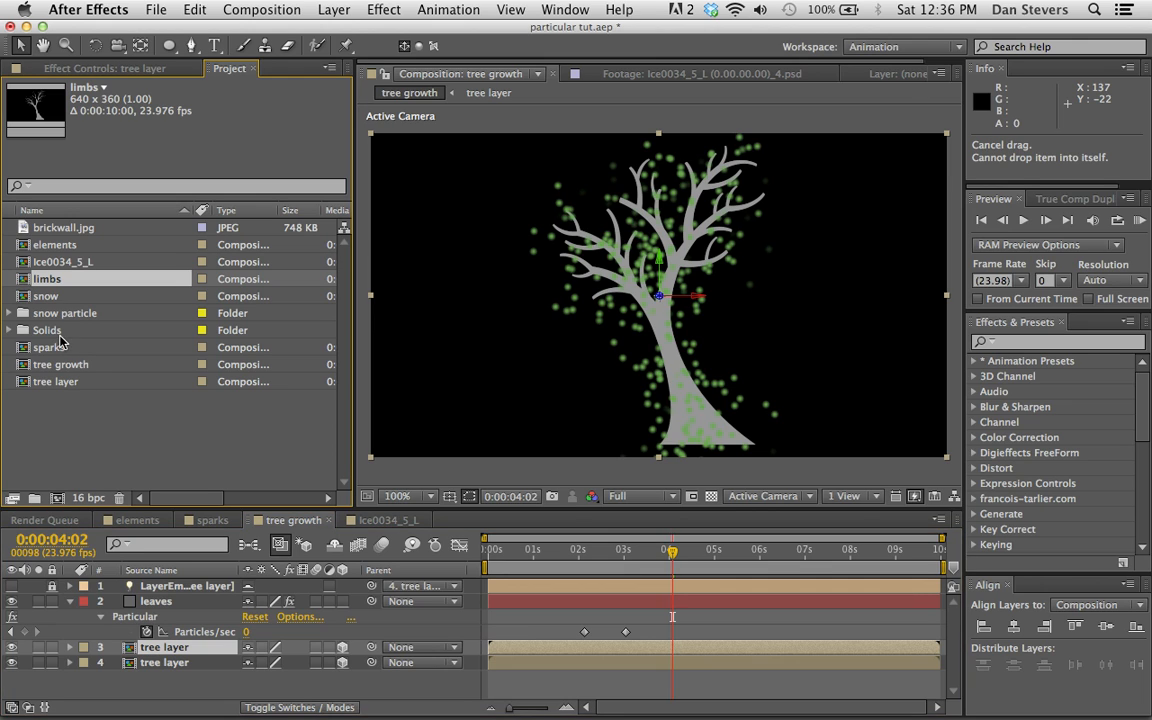
drag(26, 283, 176, 650)
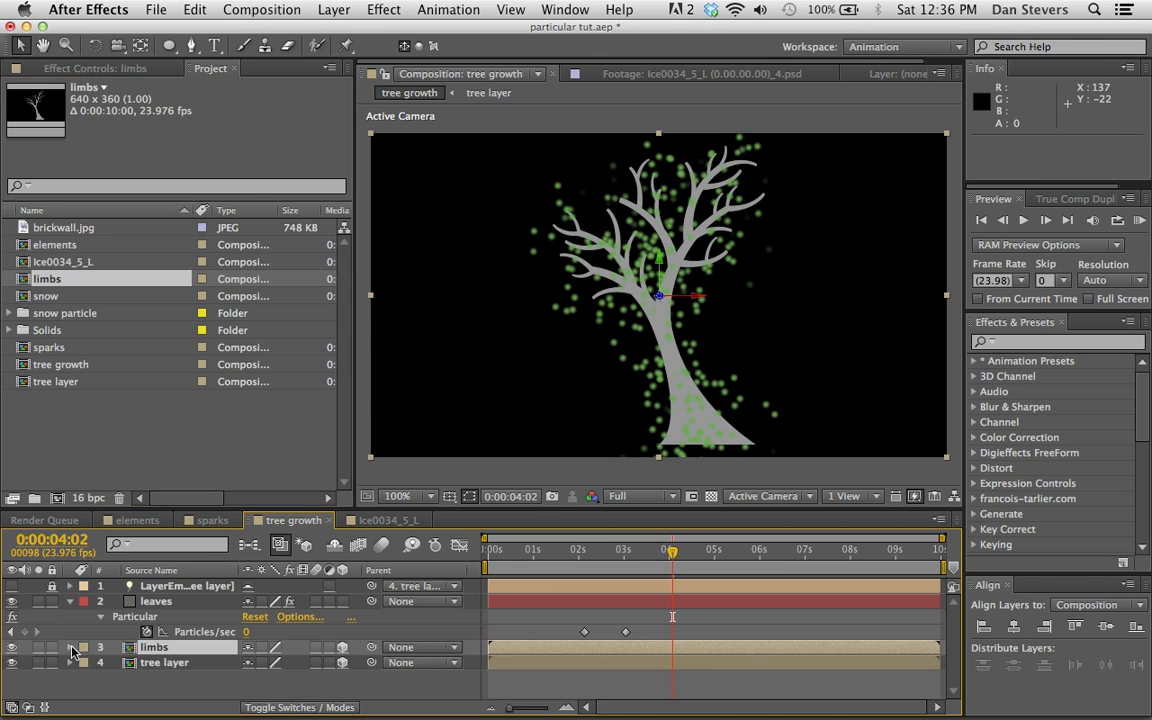
Step: In the limbs composition, draw a closed Pen mask on Gray Solid 1 around the whole trunk, just below the branches
double_click(155, 648)
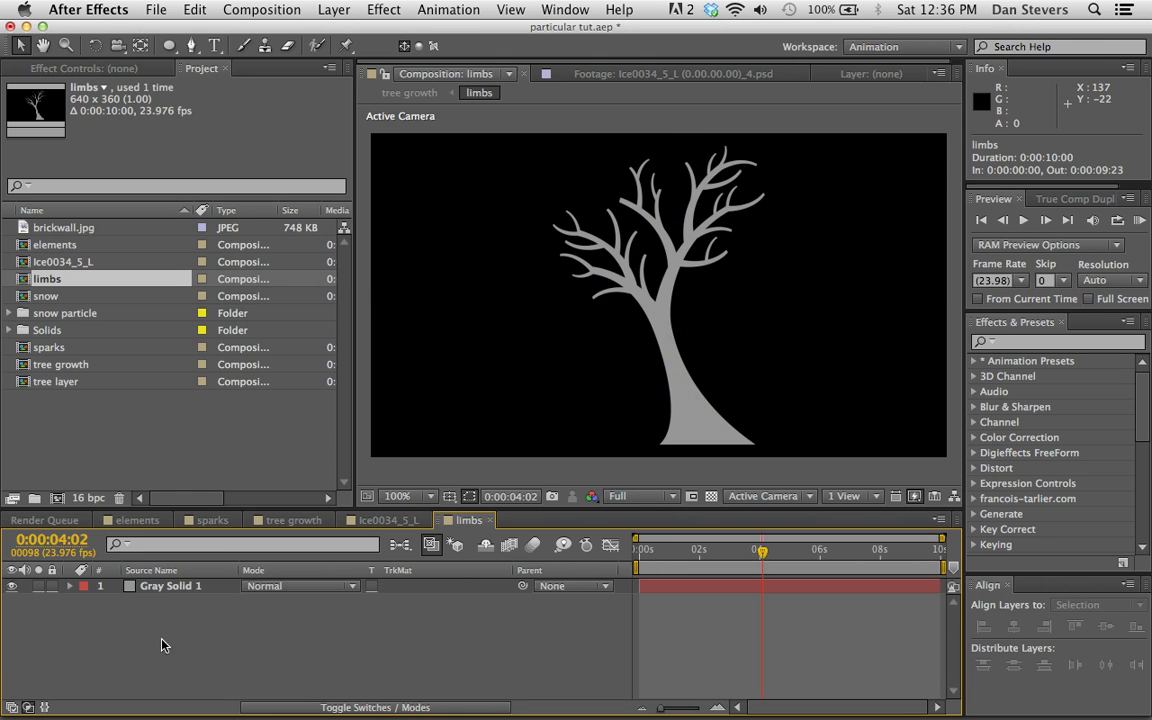
click(175, 586)
click(191, 45)
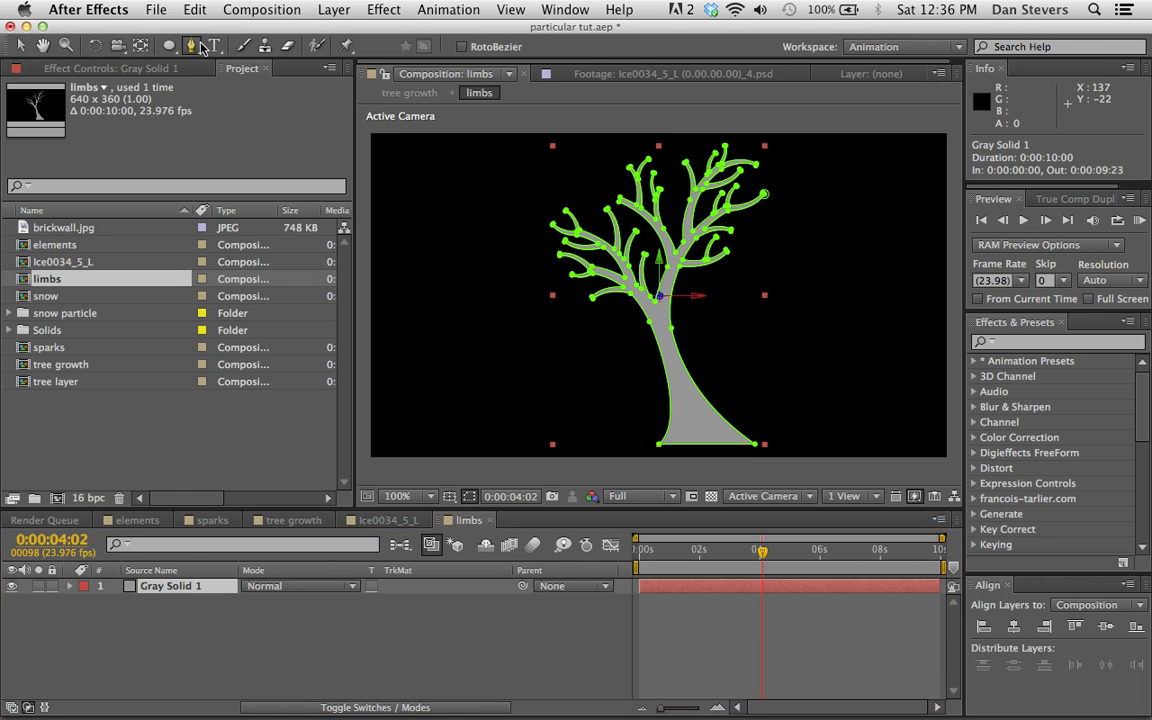
key(period)
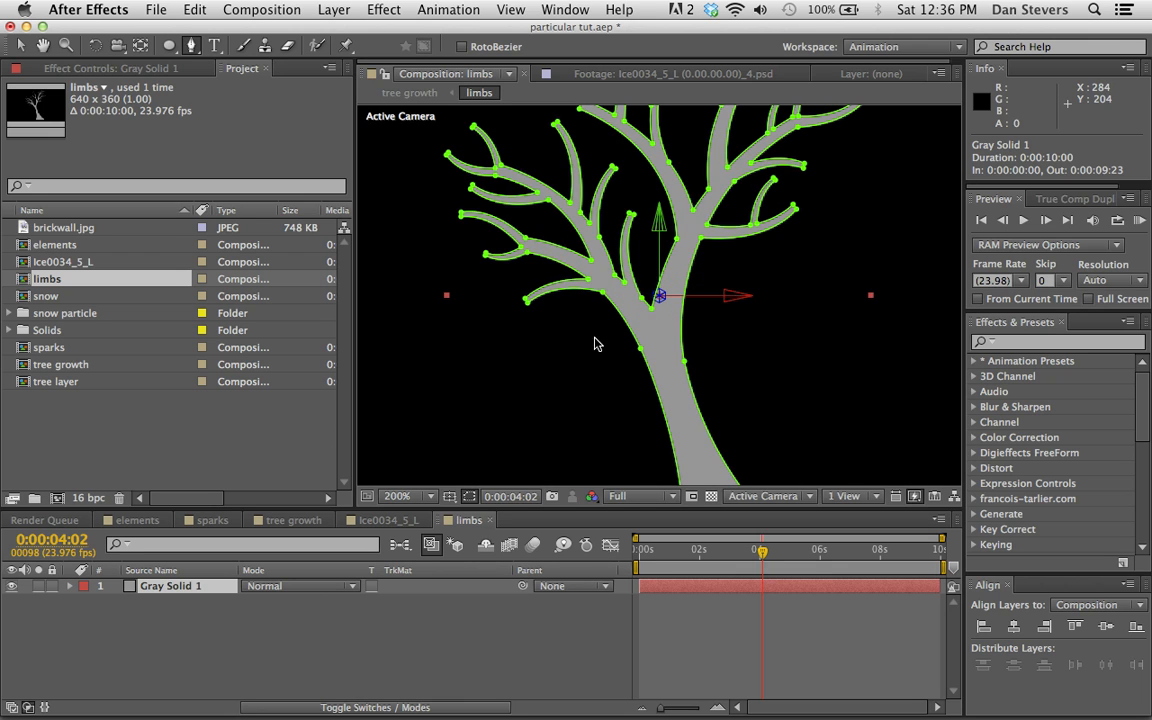
drag(512, 206, 532, 316)
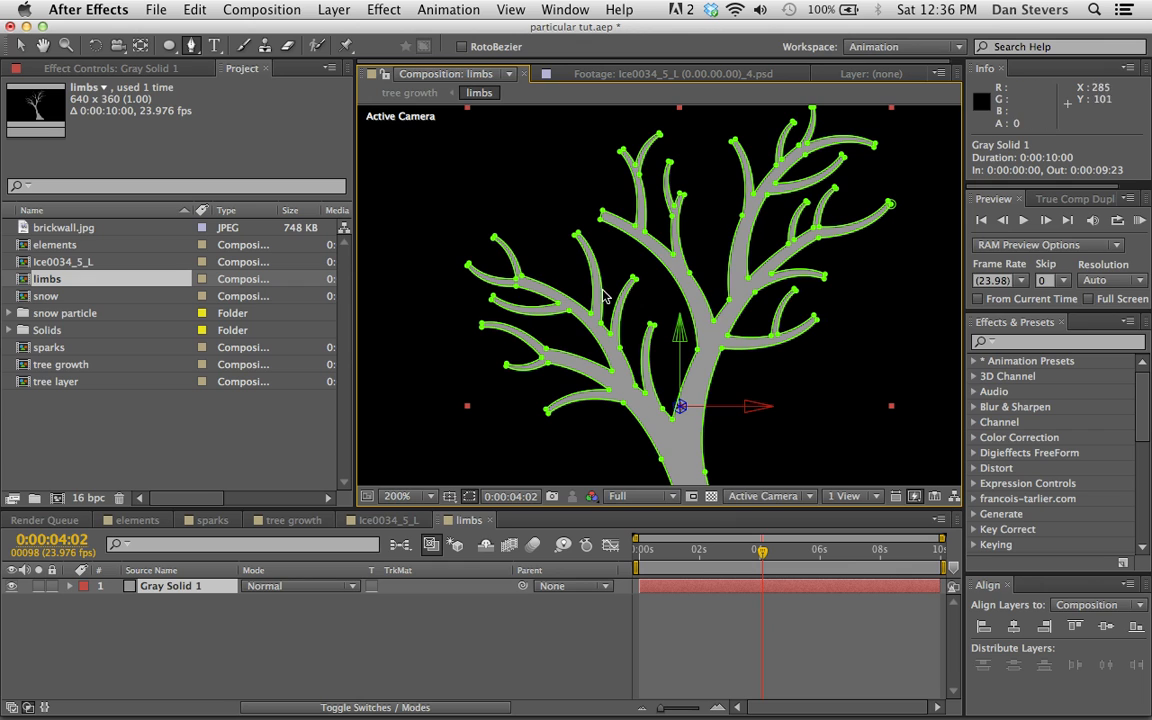
drag(655, 368, 645, 218)
click(576, 333)
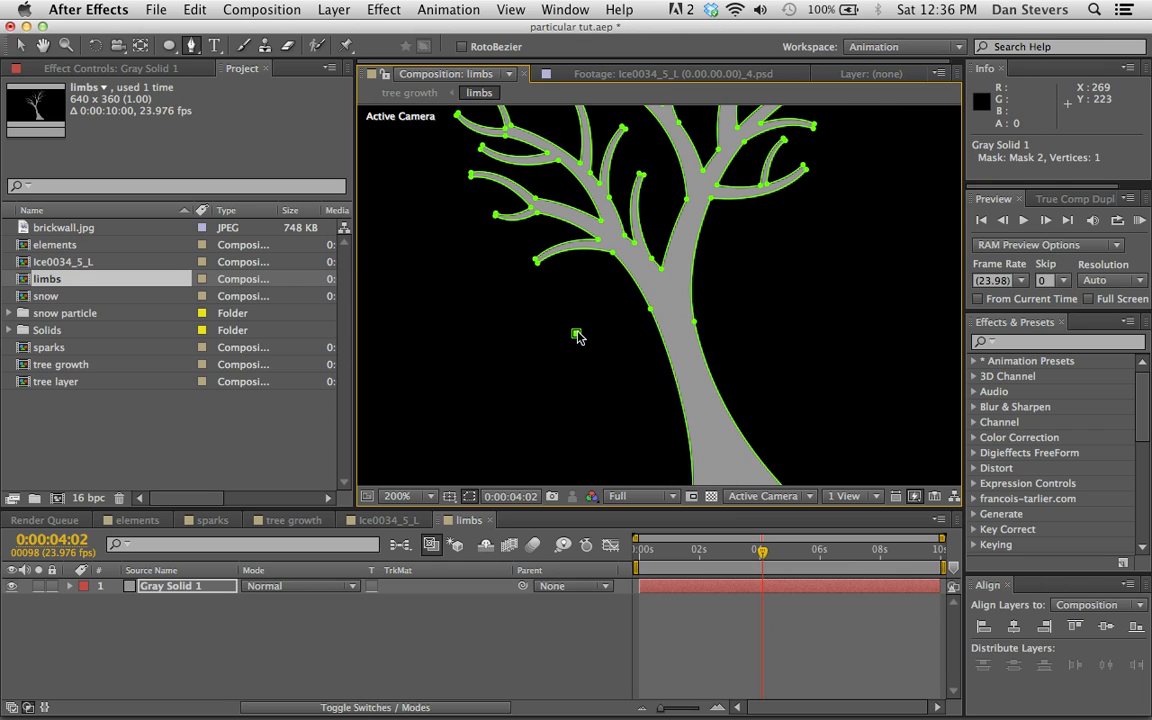
click(623, 250)
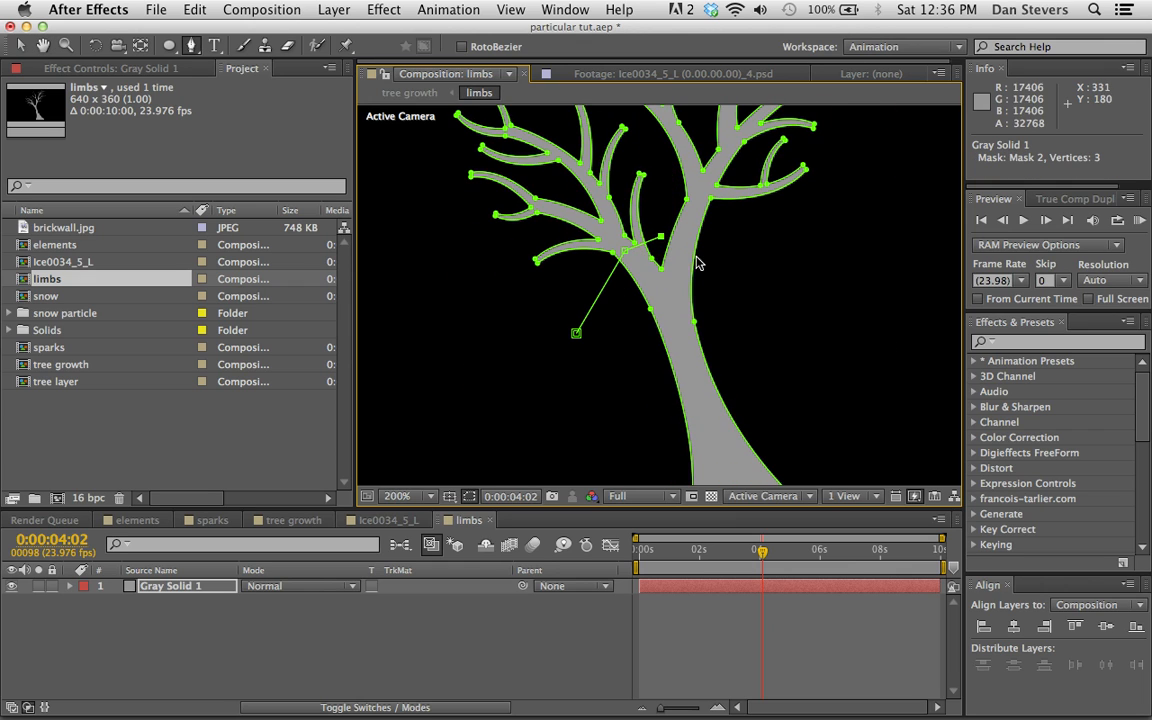
click(699, 257)
click(736, 304)
drag(776, 343, 703, 213)
click(756, 307)
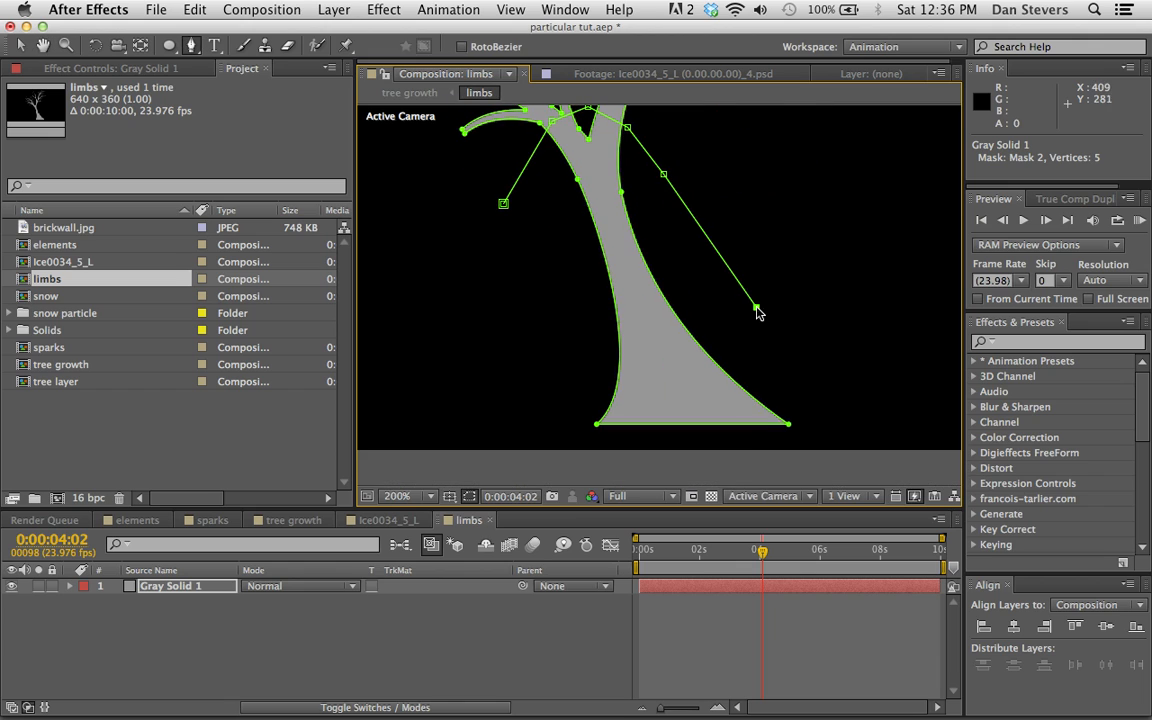
click(901, 451)
click(570, 462)
click(482, 403)
click(503, 205)
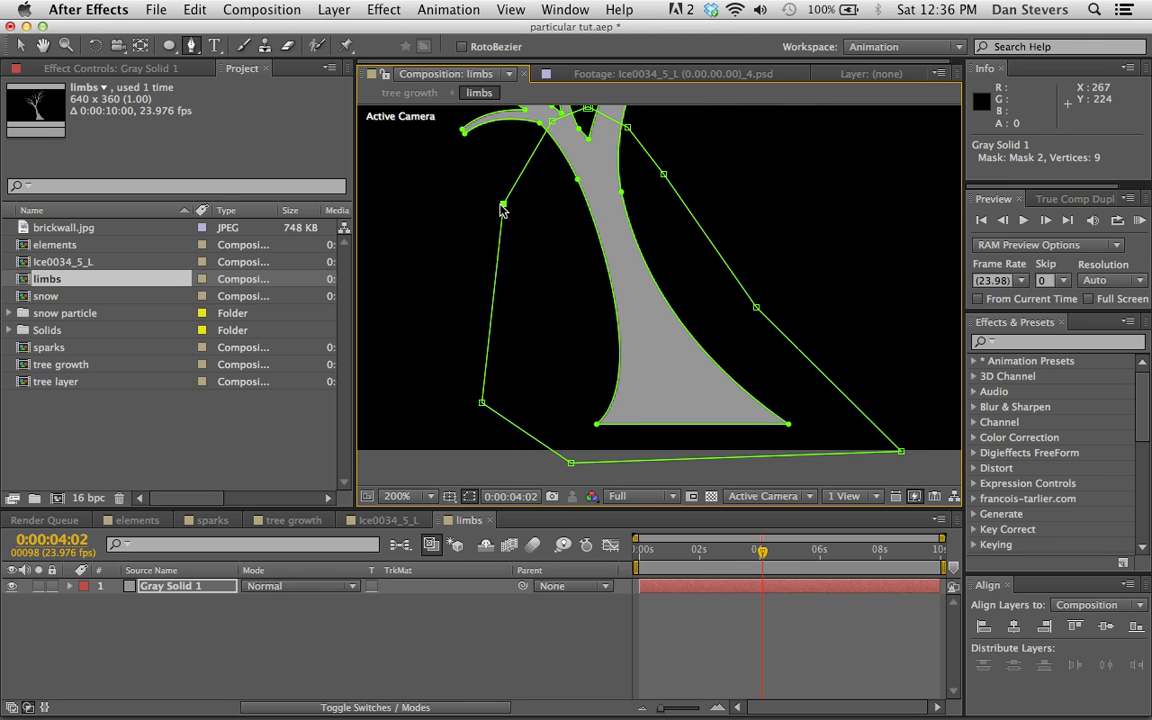
Step: Set the mode of Mask 2 to Subtract so only the branches are kept, and deselect the layer
key(m)
key(m)
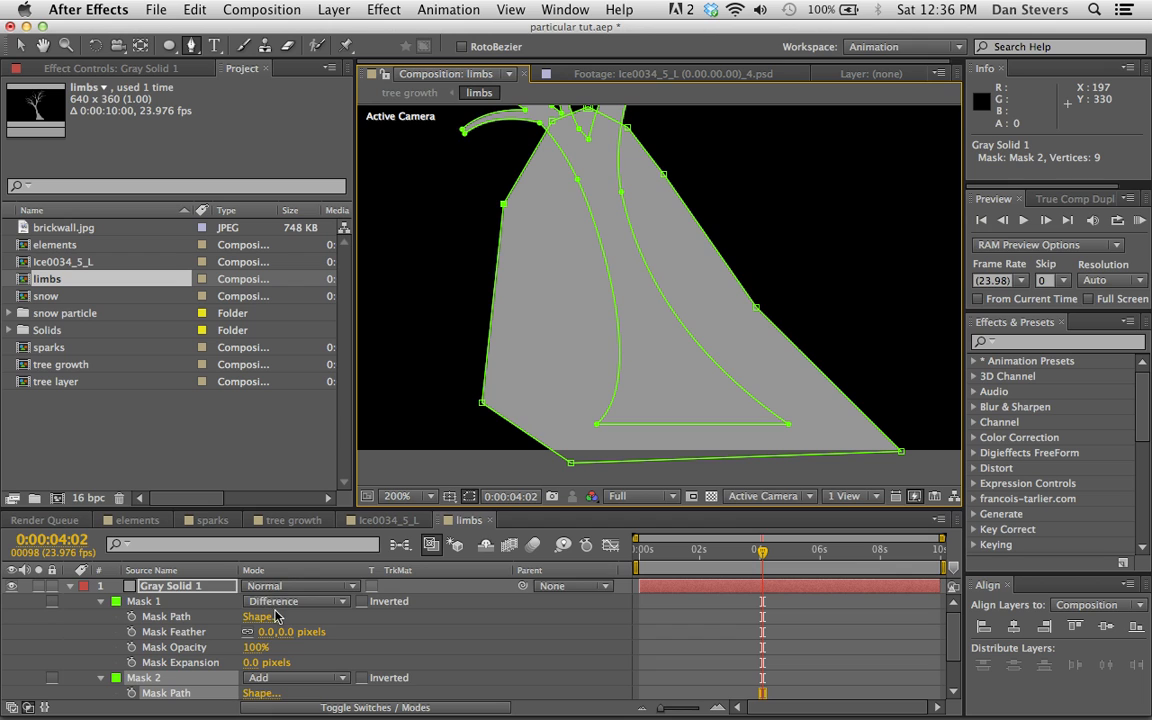
scroll(279, 634, down, 1)
click(268, 667)
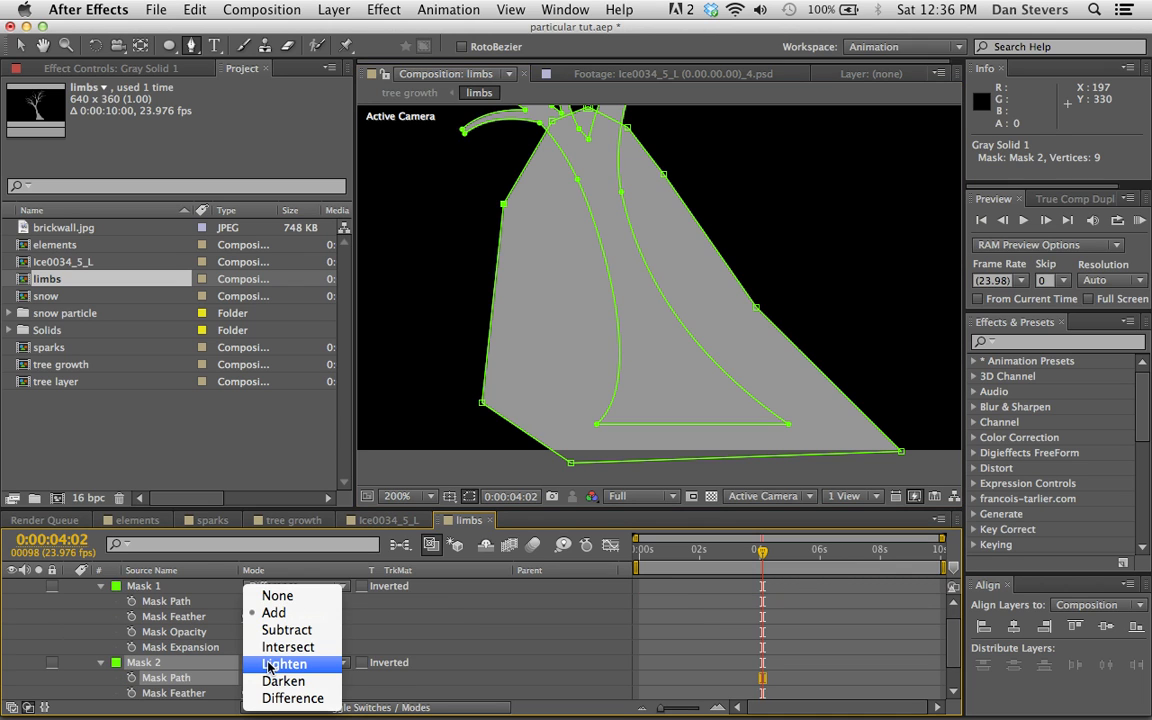
click(275, 630)
key(comma)
key(comma)
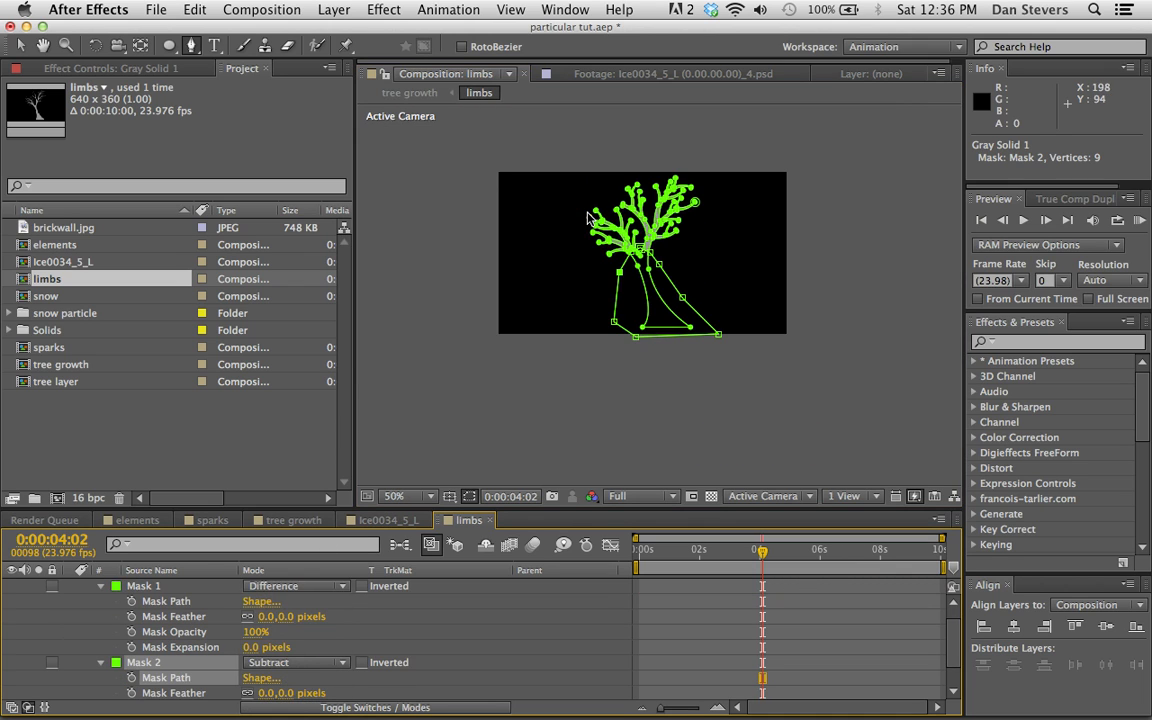
key(period)
drag(614, 219, 631, 283)
click(22, 44)
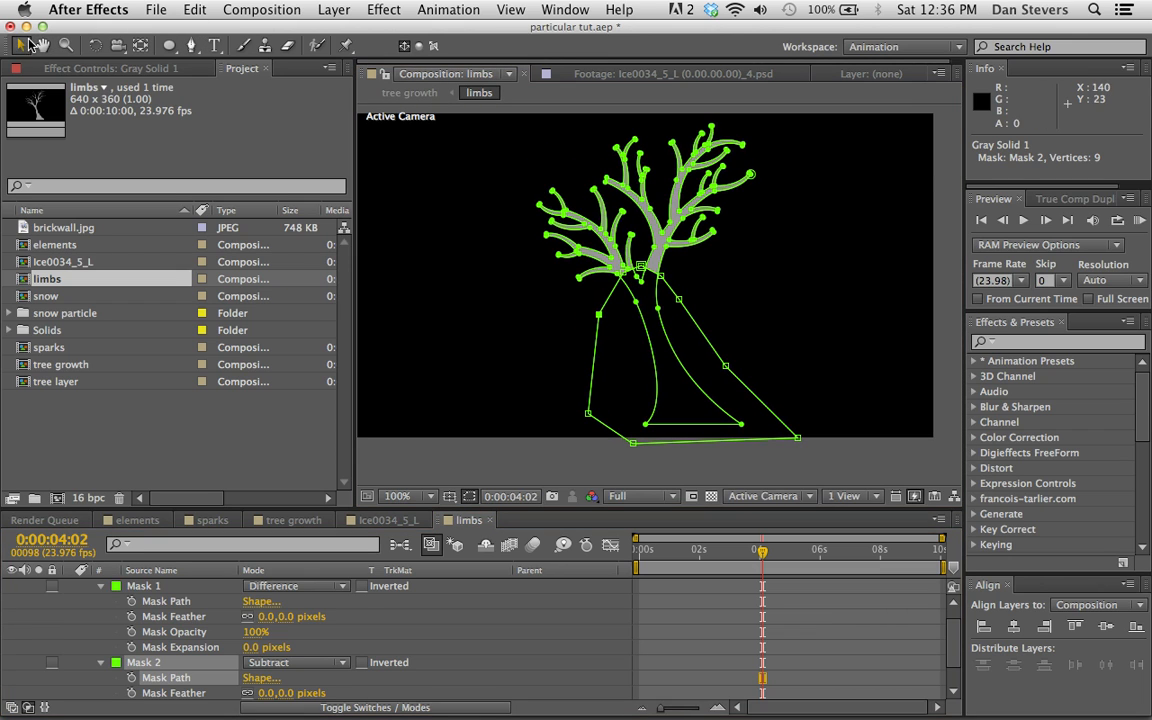
click(930, 165)
click(941, 161)
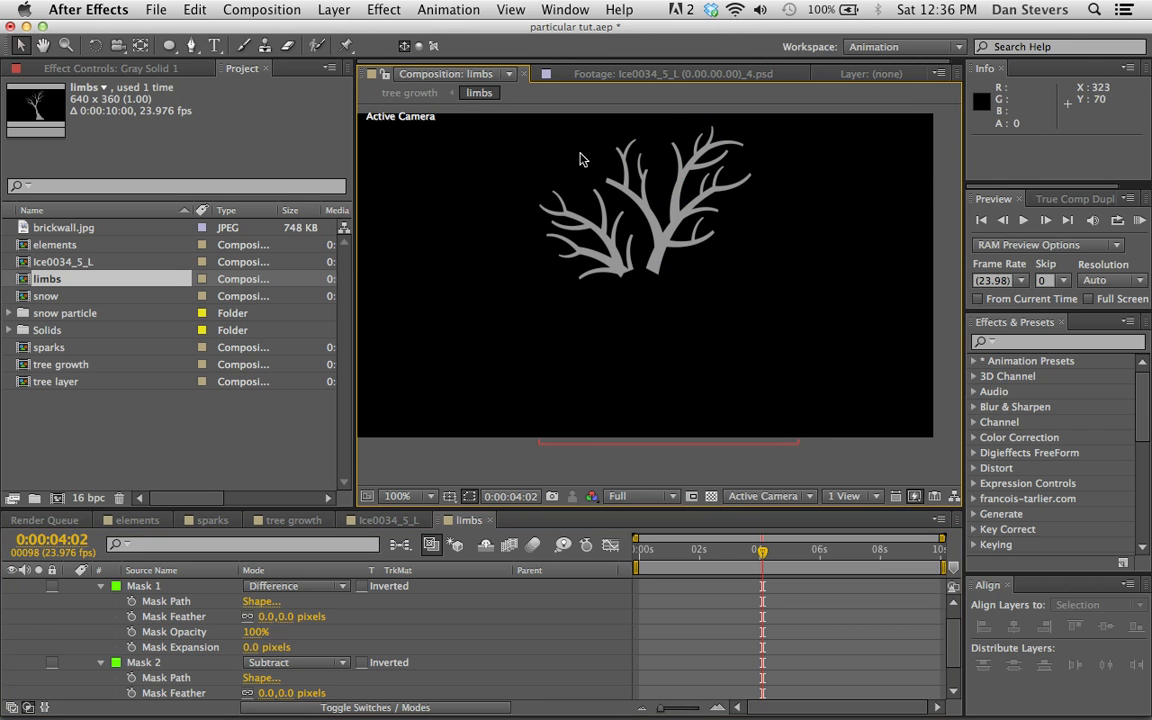
Step: Back in the tree growth composition, set the Layer Emitter layer of the leaves' Particular effect to limbs
click(418, 93)
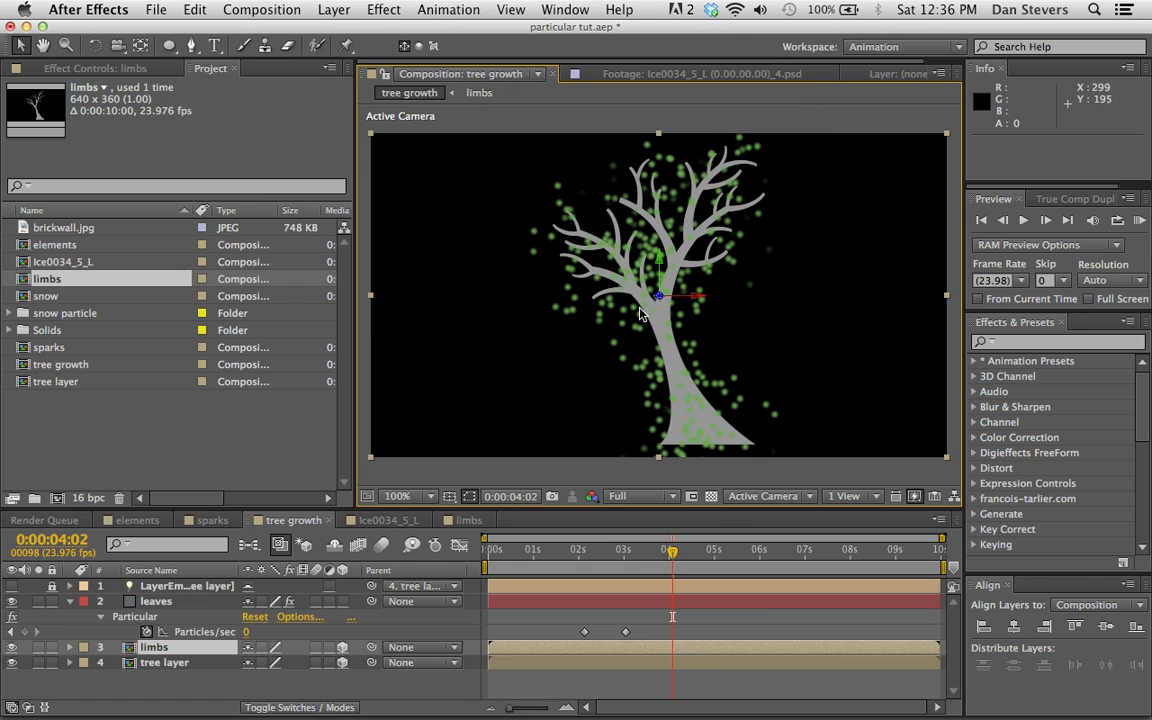
click(168, 604)
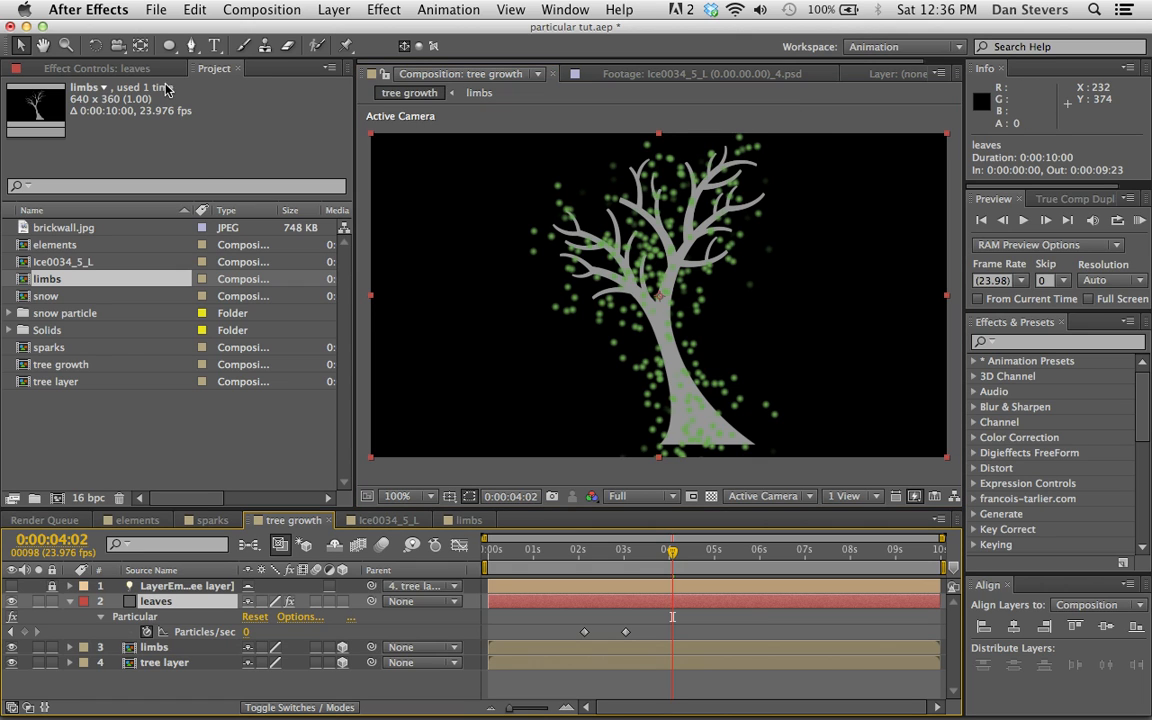
click(130, 69)
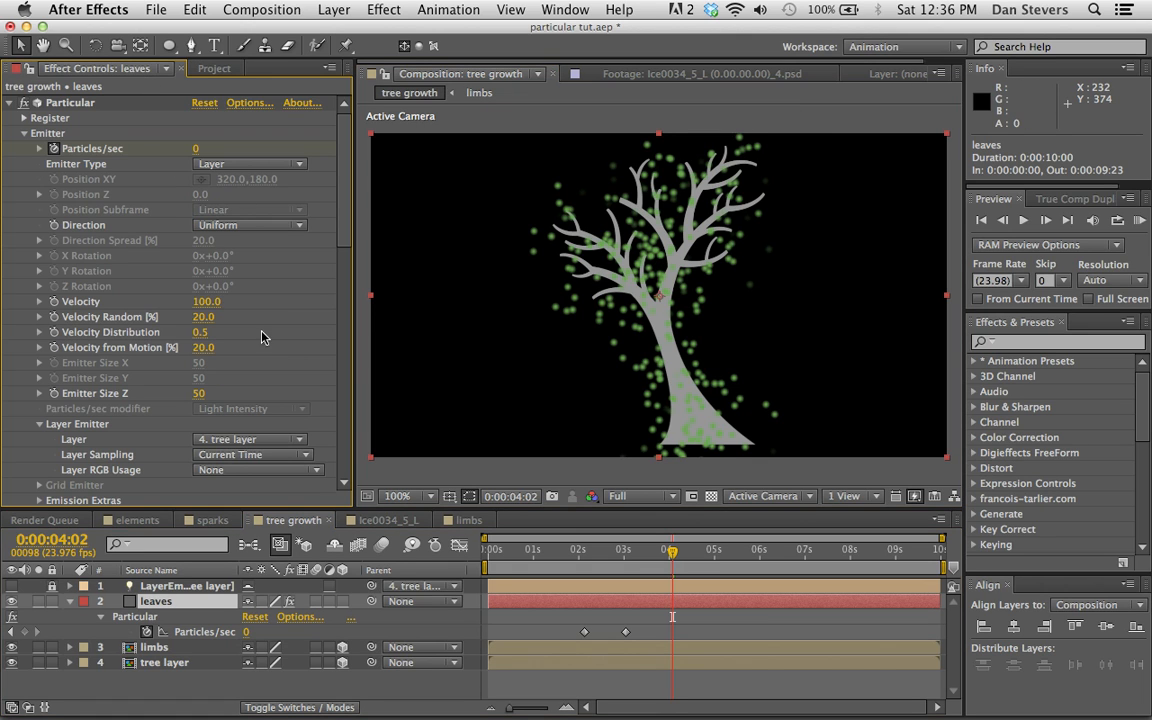
click(241, 443)
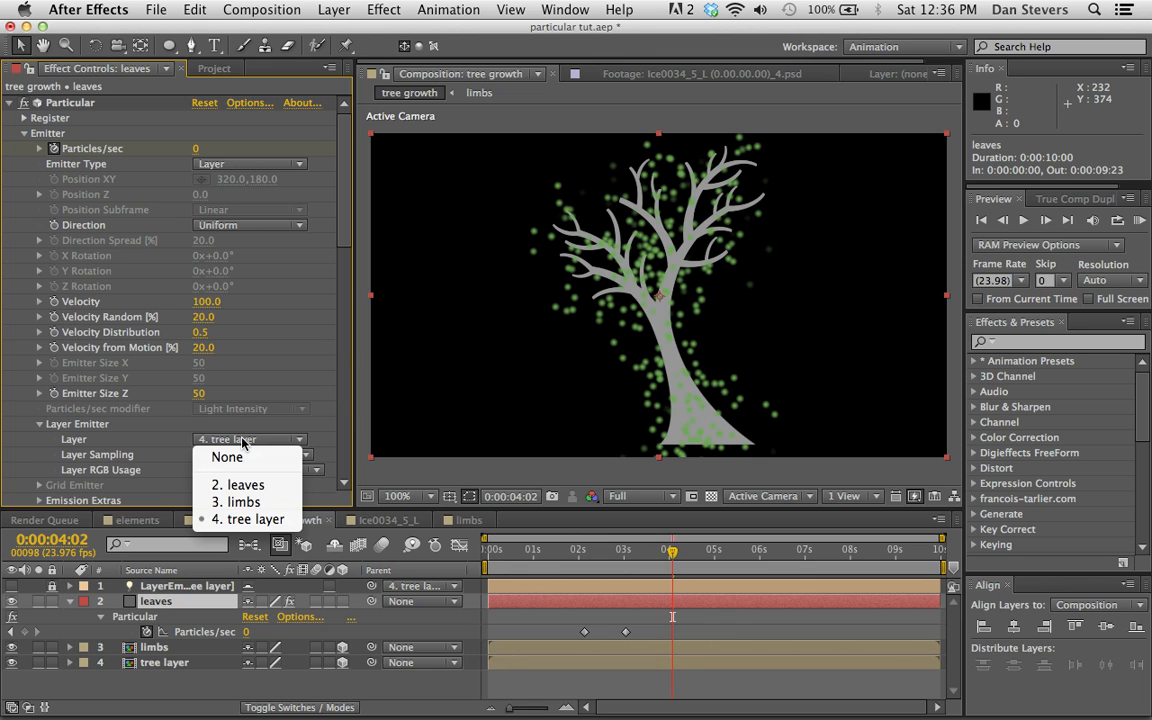
click(256, 503)
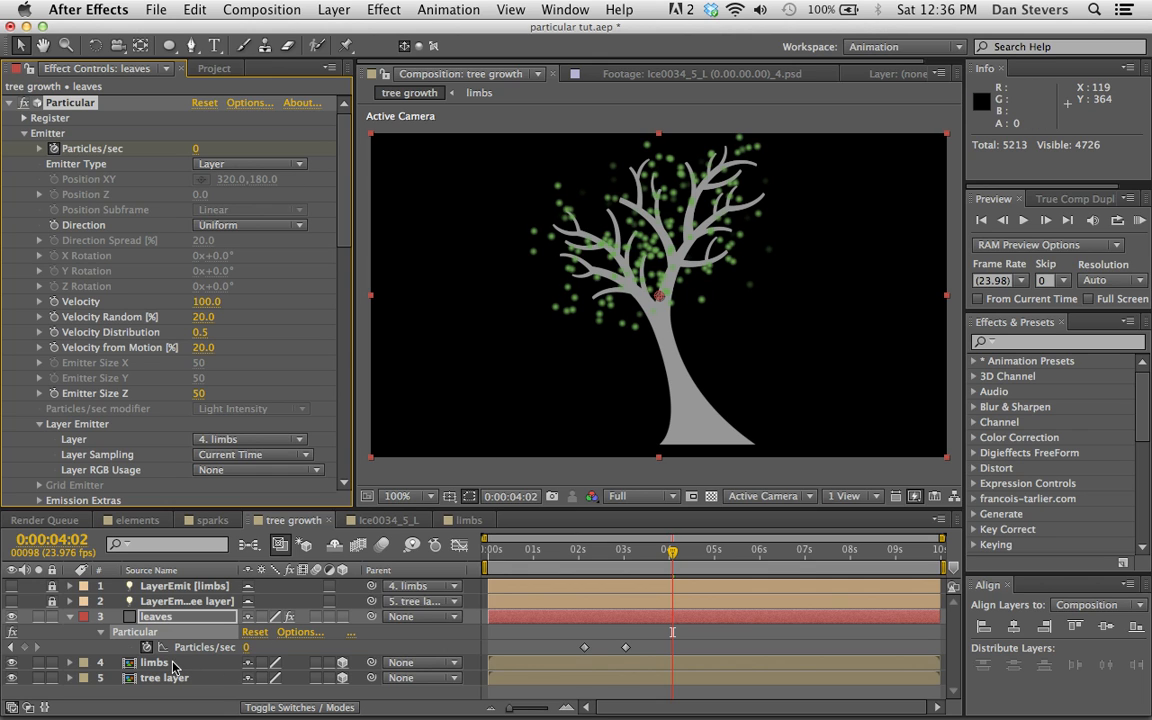
Step: Hide the limbs layer, preview the leaf animation and go to 0:00:03:22
click(174, 665)
click(11, 663)
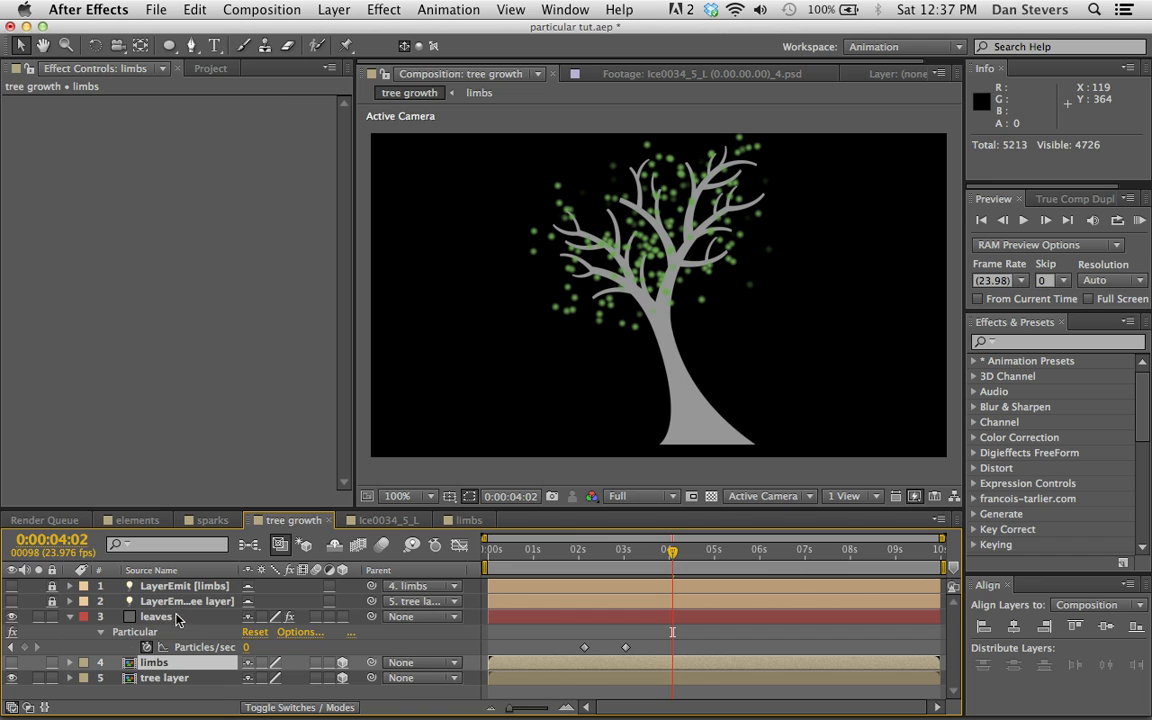
click(1140, 220)
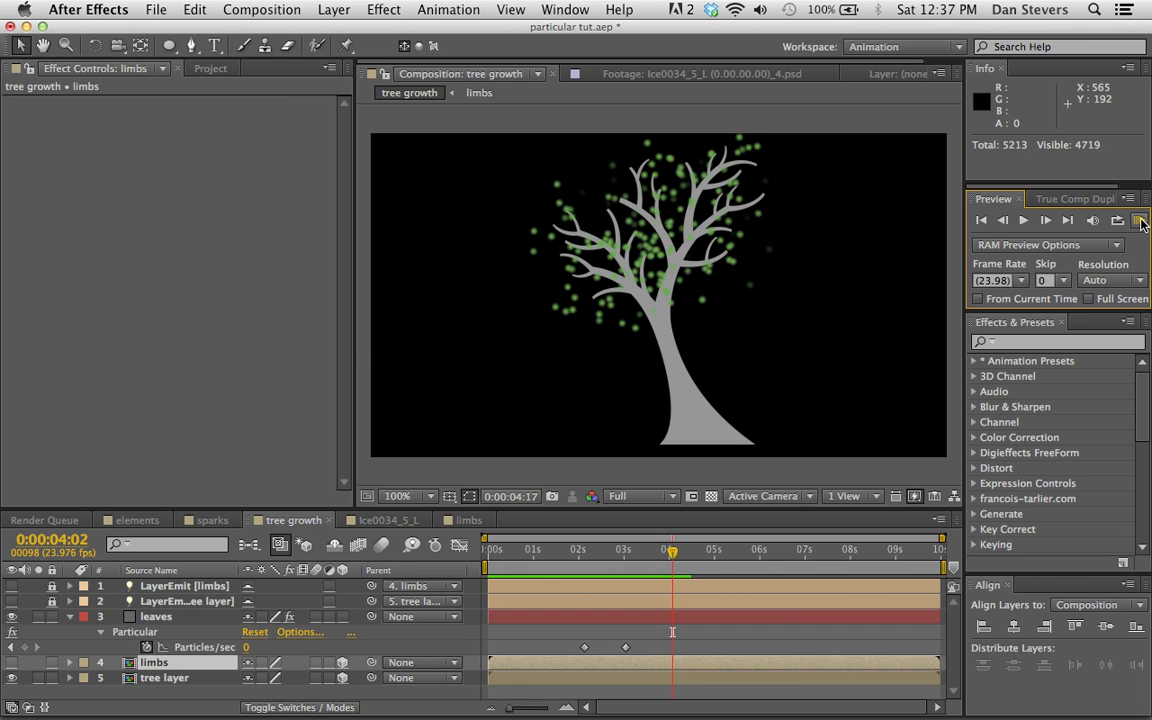
key(space)
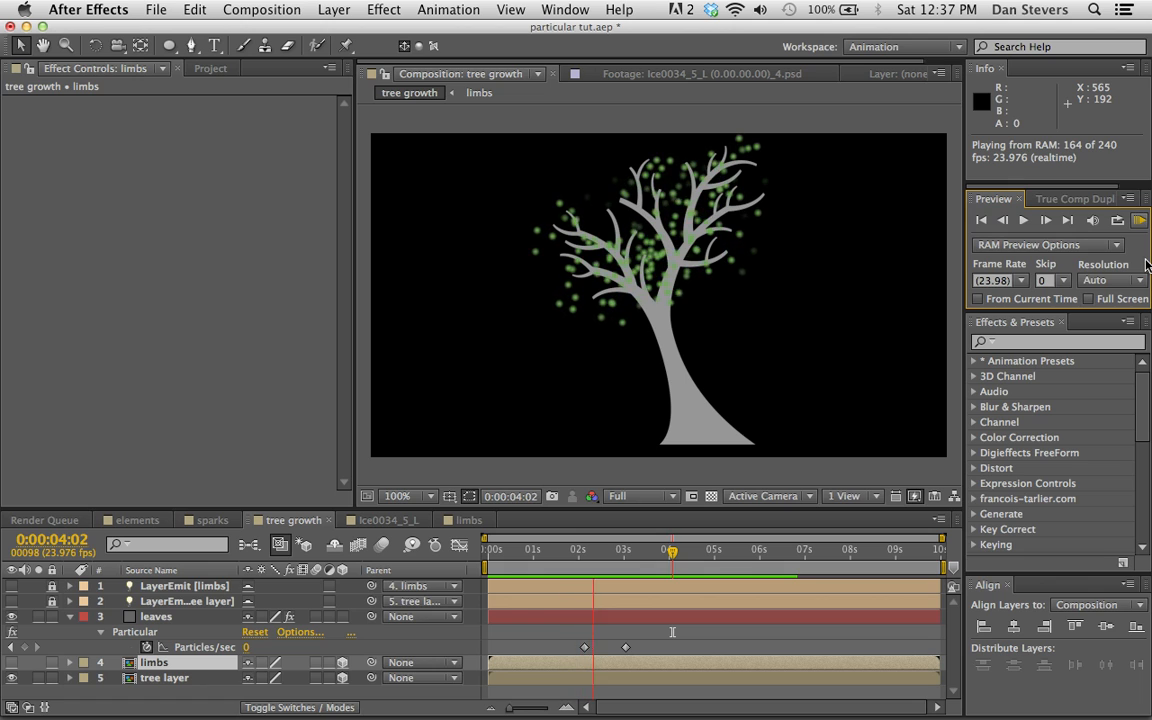
key(space)
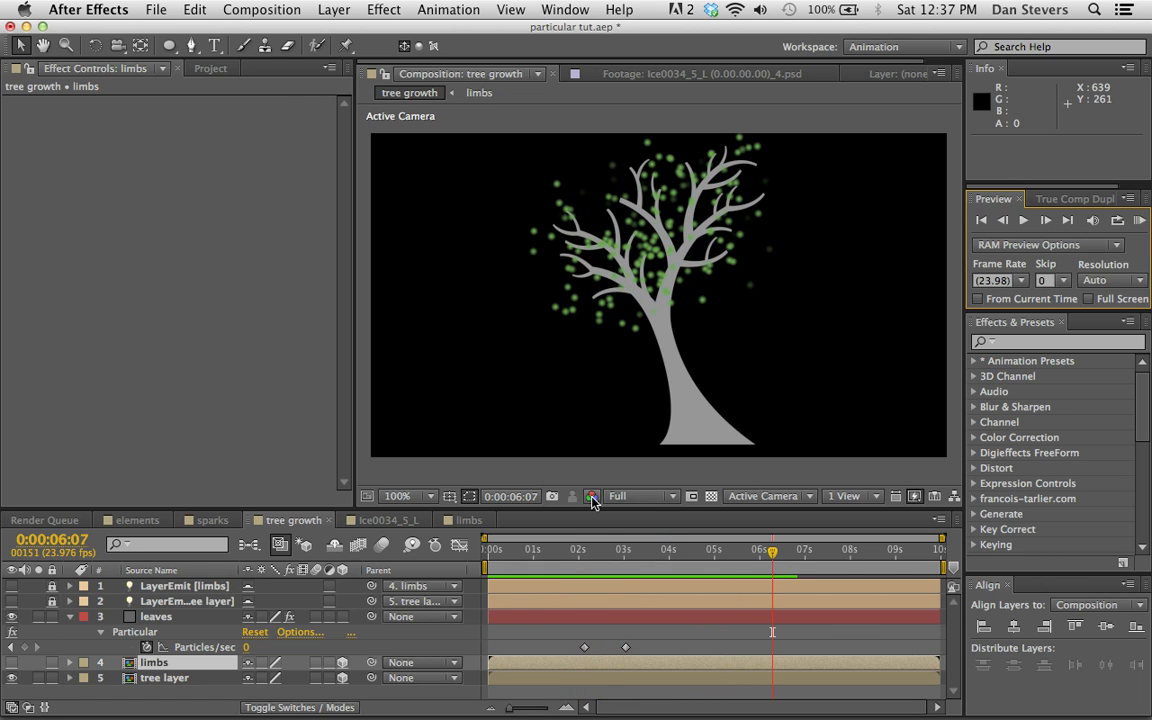
drag(530, 549, 666, 548)
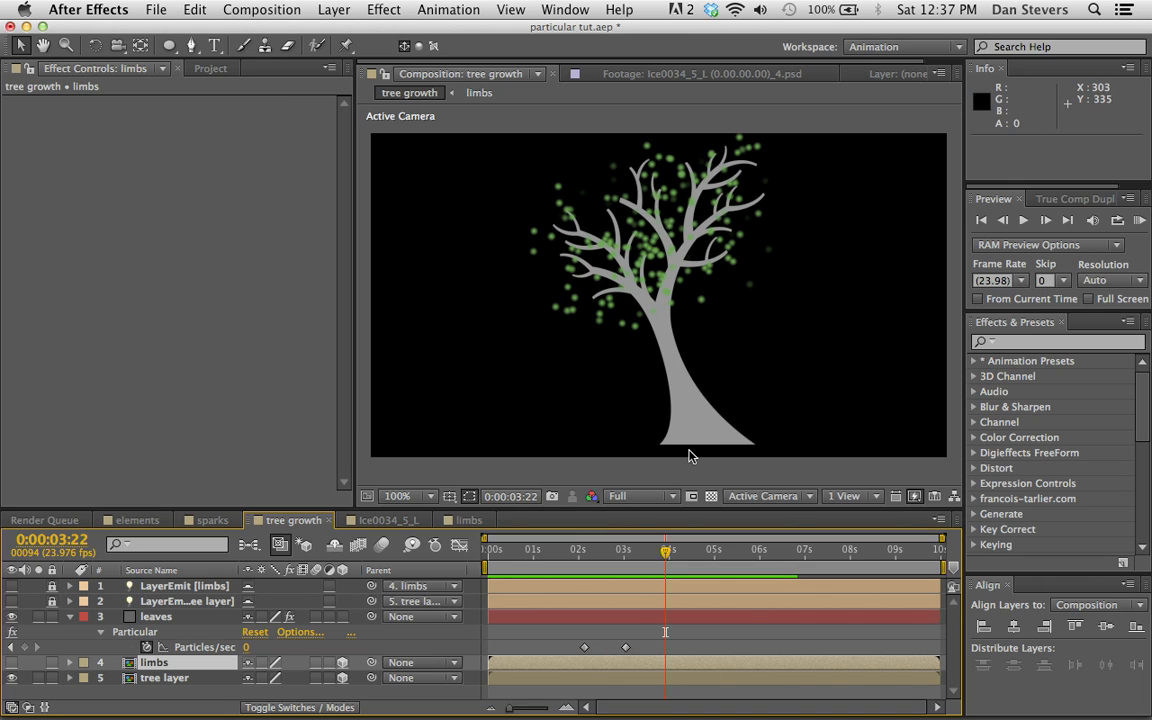
Step: Create a new 100 × 100 px composition named leaf, lasting 10 seconds at 23.976 frames per second
click(255, 10)
click(265, 31)
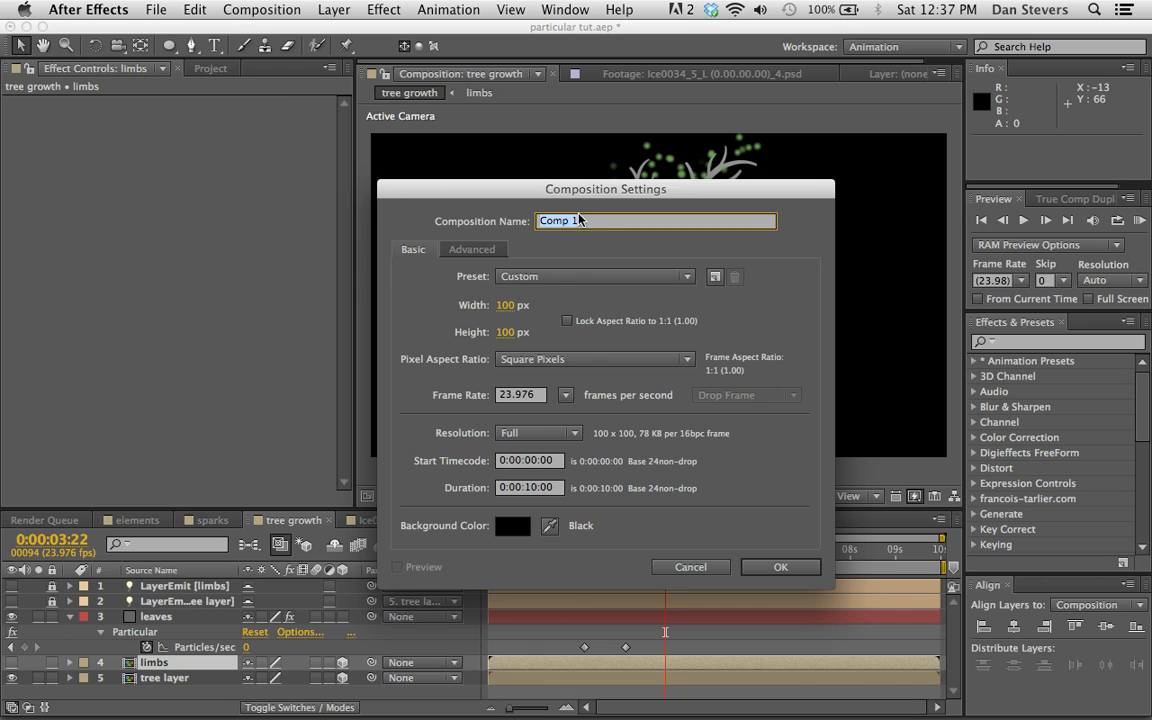
text(leave)
click(781, 567)
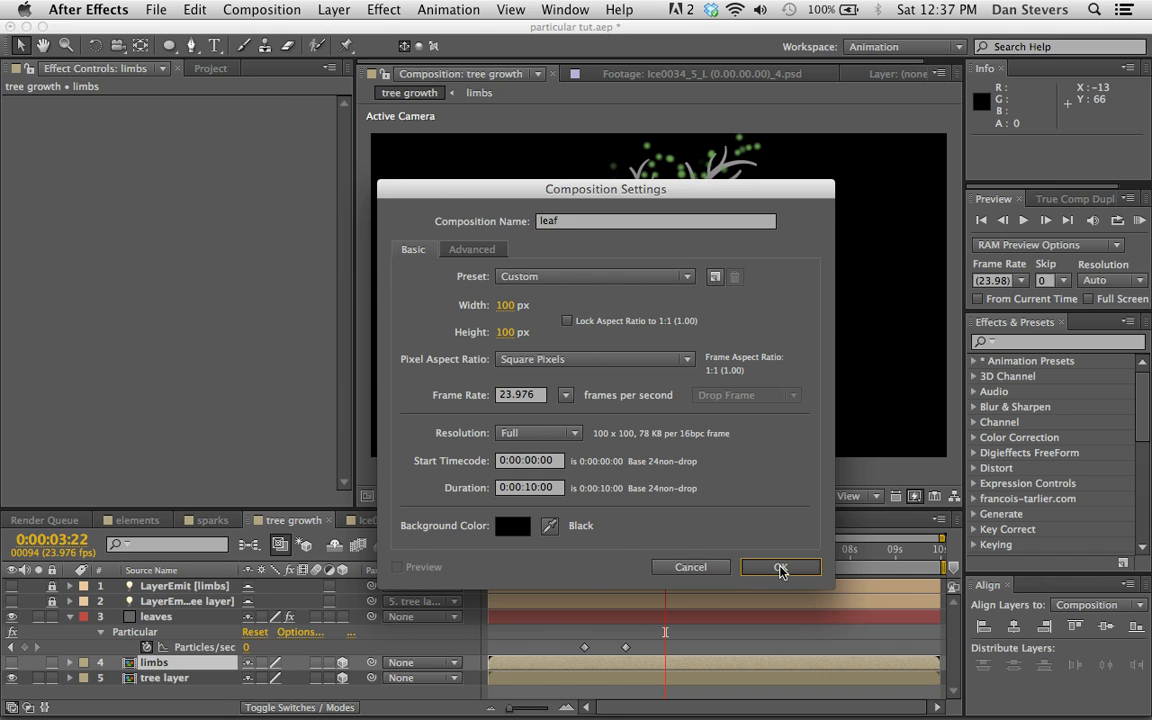
Step: Add a 100 × 100 px solid in a medium green to the leaf composition
click(334, 9)
mouse_move(344, 32)
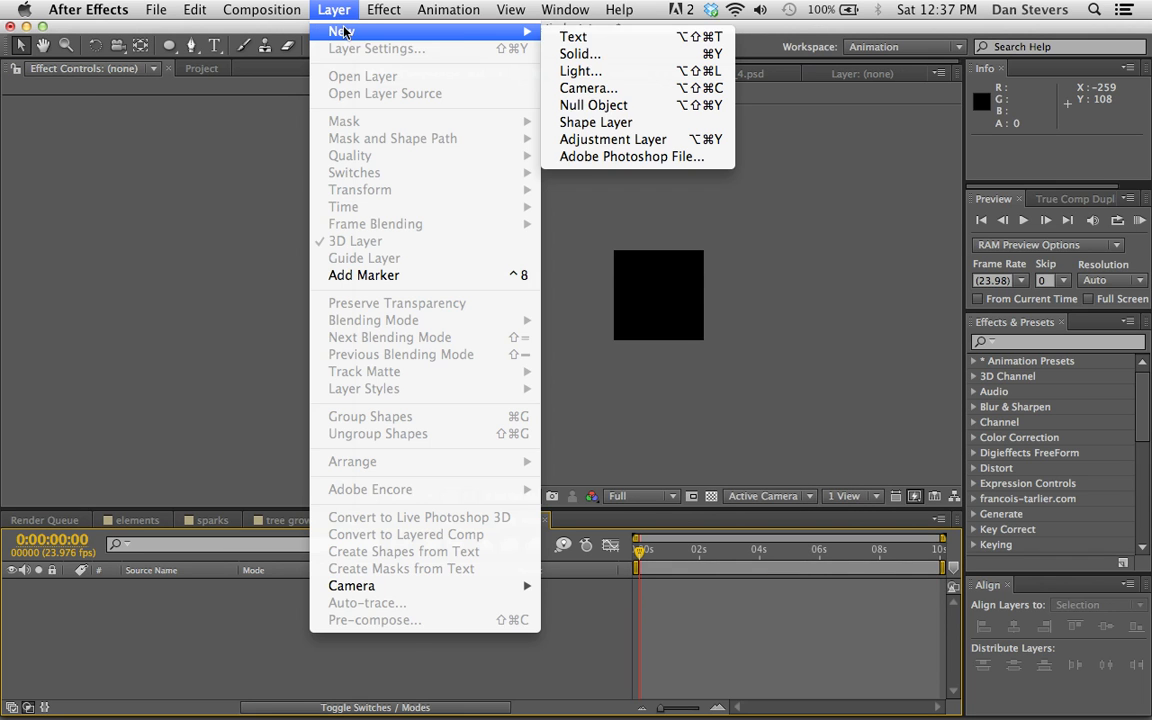
click(632, 54)
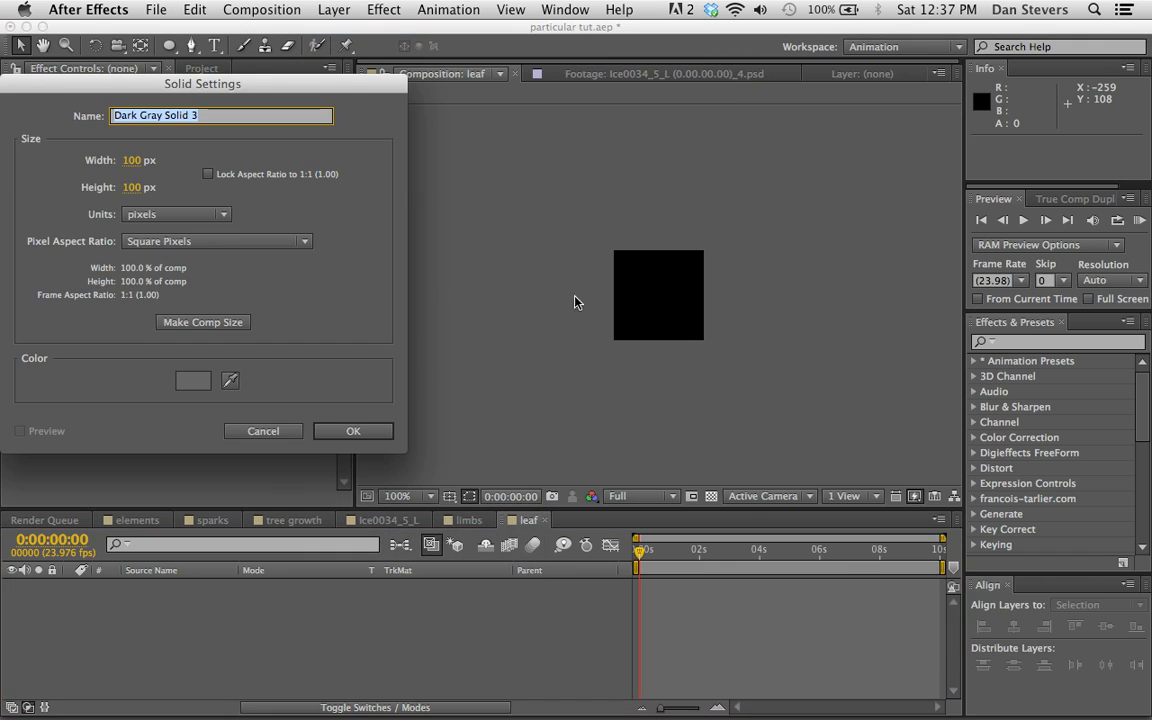
click(195, 382)
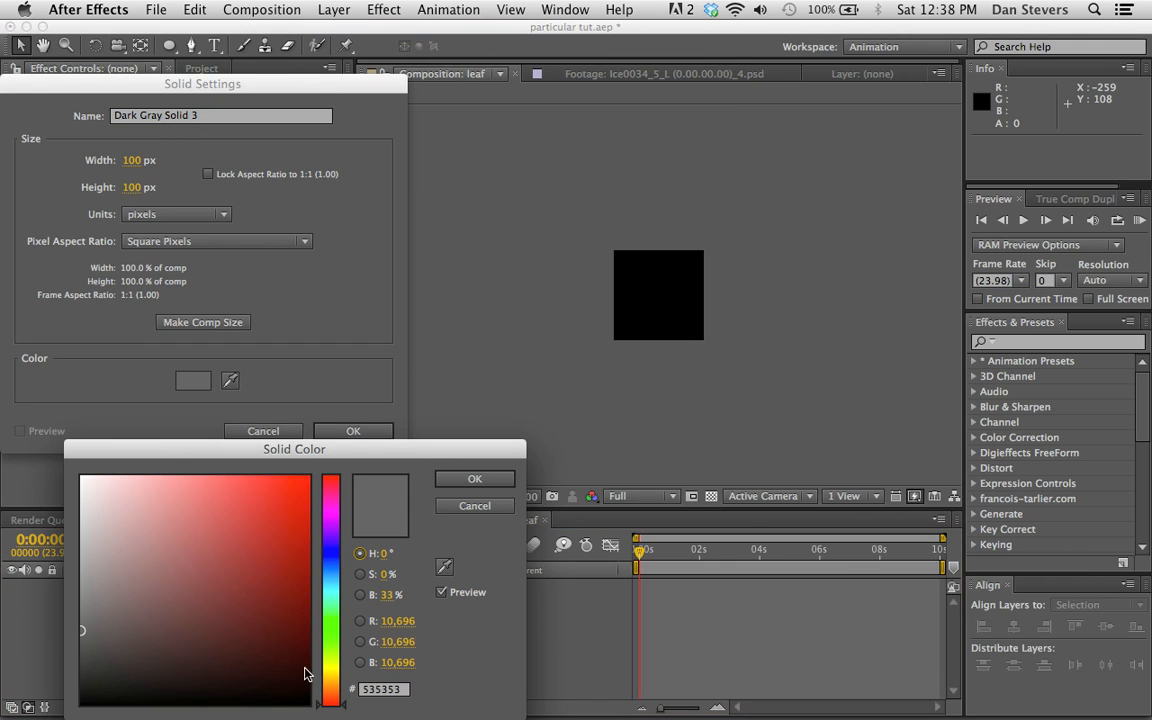
click(331, 619)
click(175, 571)
drag(175, 571, 239, 578)
click(475, 479)
click(340, 433)
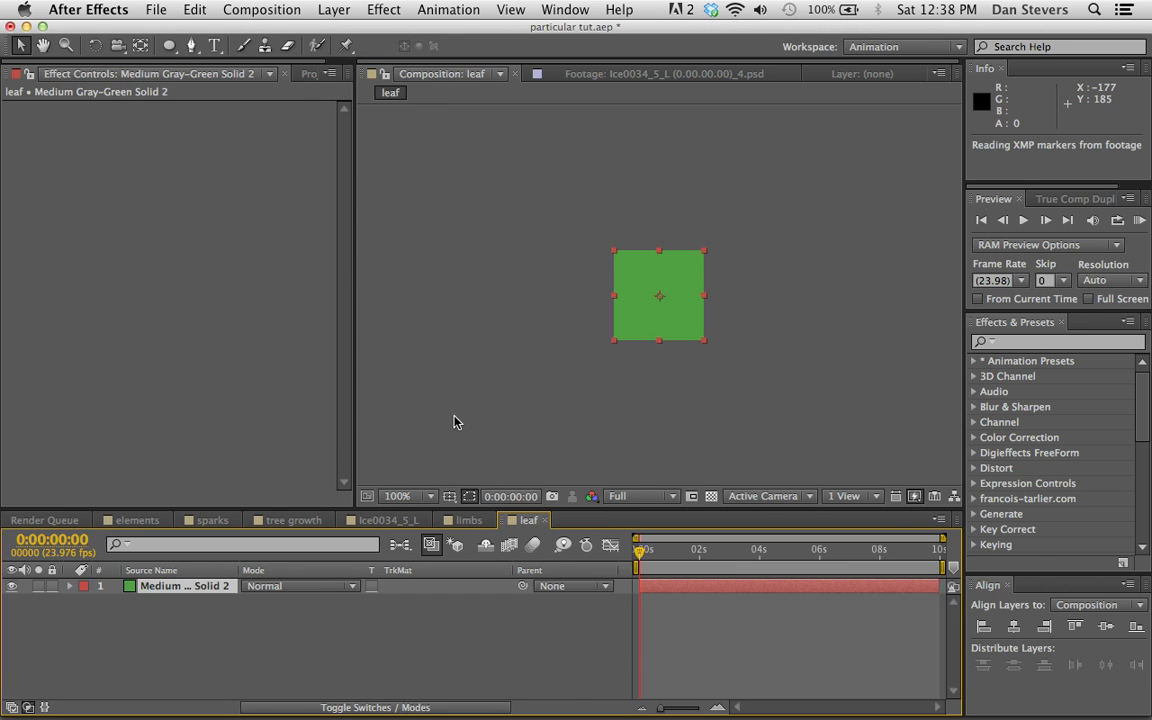
Step: Draw a closed four-point leaf-shaped mask on the green solid with the Pen tool, spanning its full height with curved sides
key(g)
key(period)
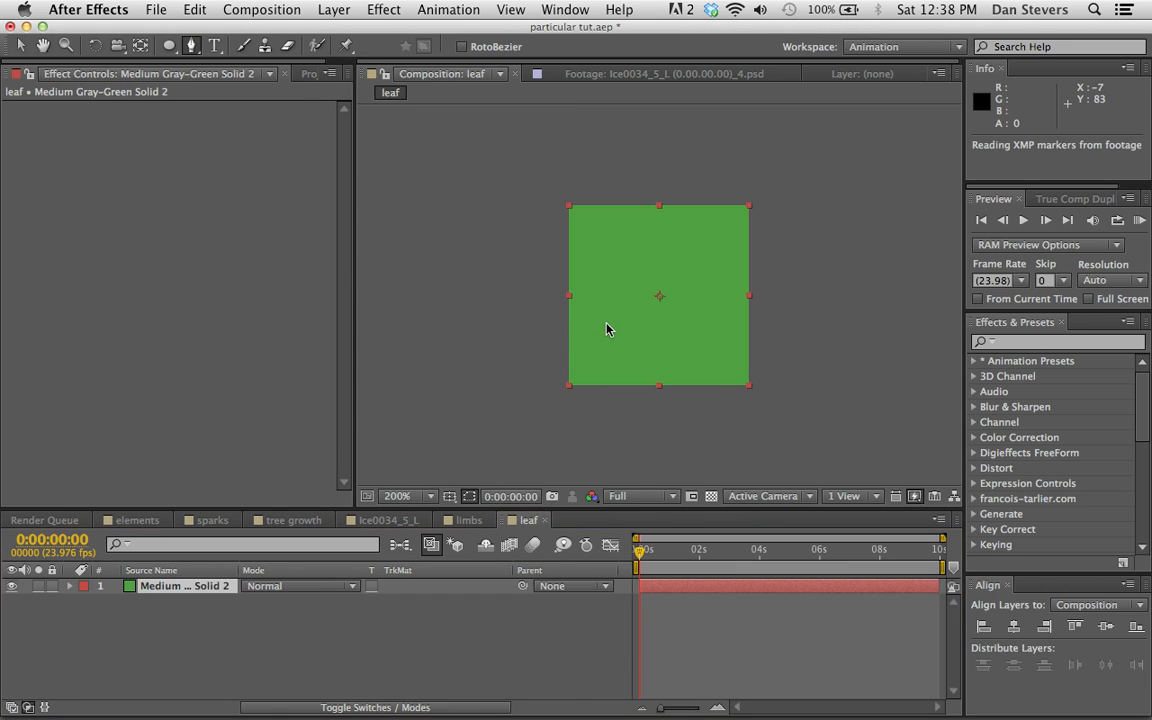
click(659, 385)
drag(619, 287, 633, 244)
click(656, 205)
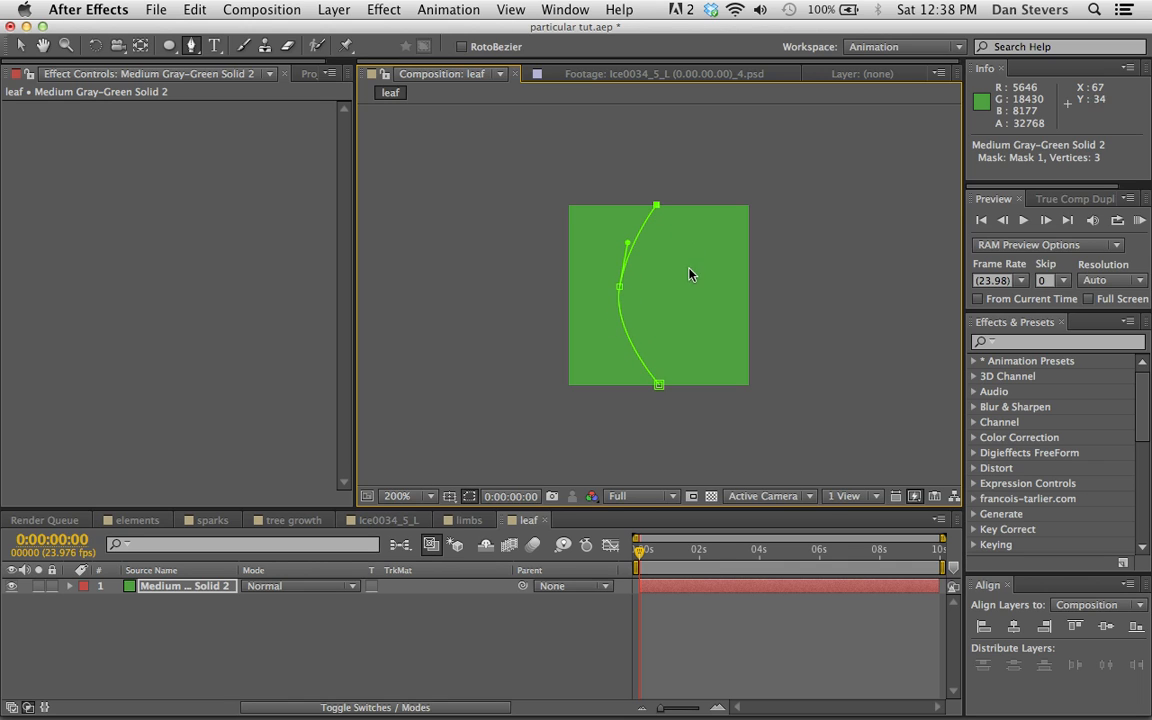
drag(694, 292, 696, 327)
click(659, 385)
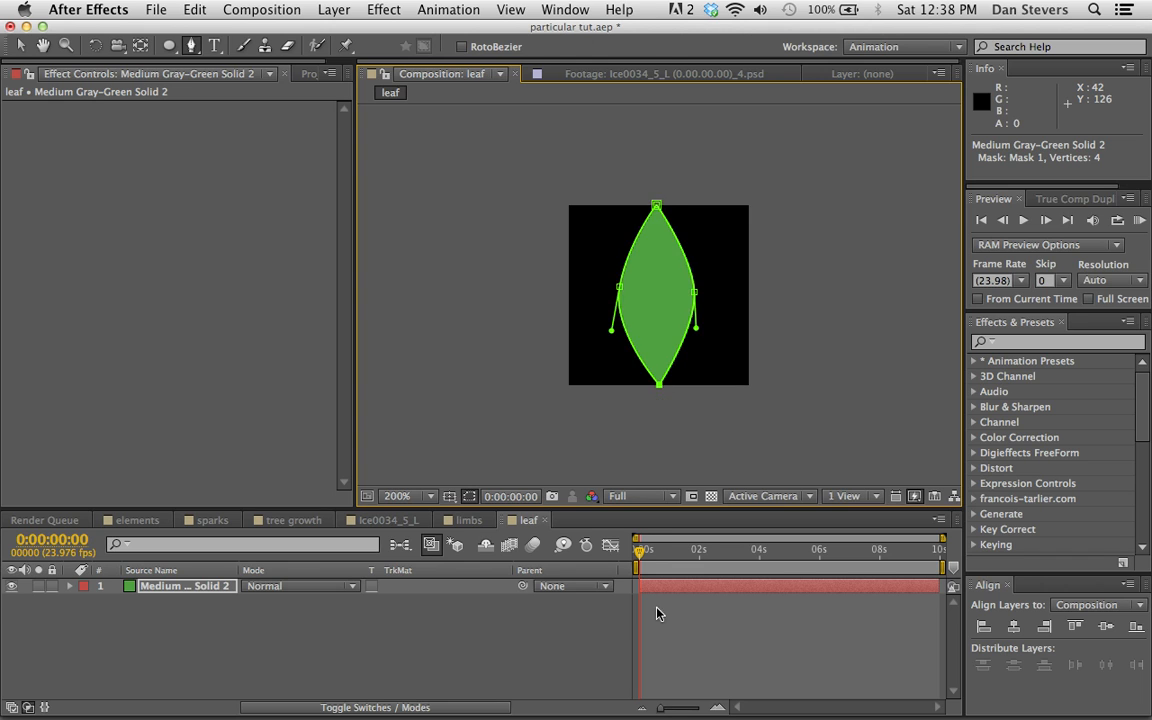
click(690, 643)
click(163, 587)
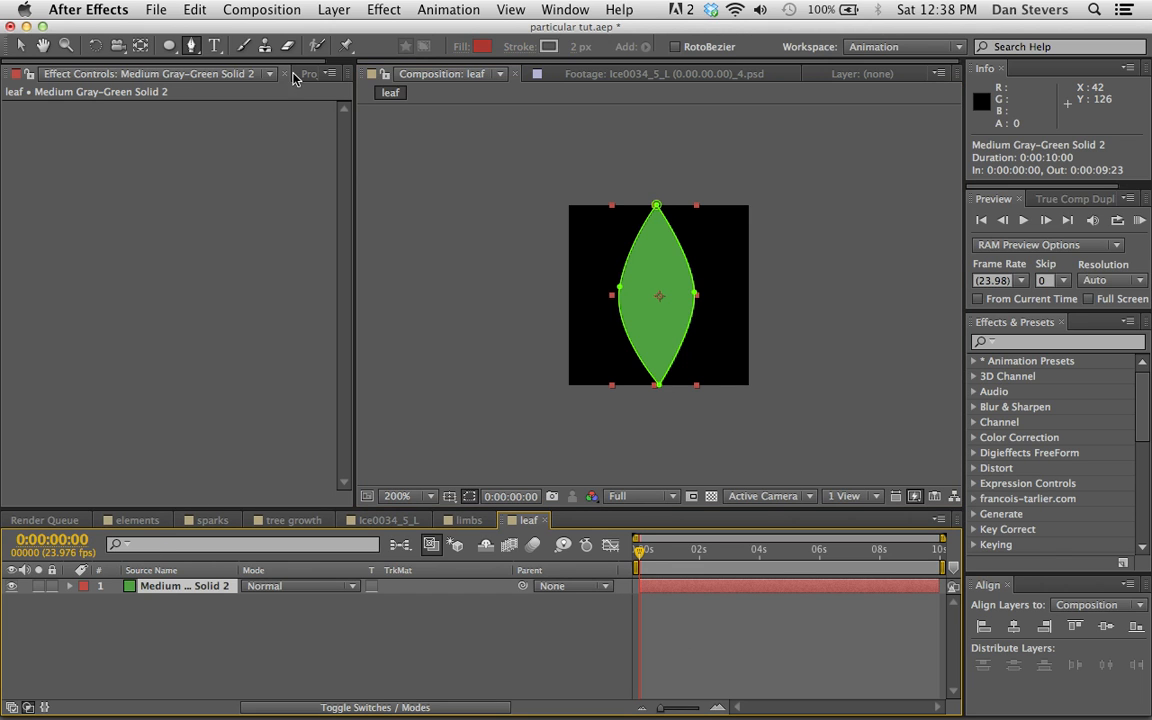
Step: Add the leaf composition as the topmost layer of the tree growth composition and hide it
click(325, 9)
click(312, 10)
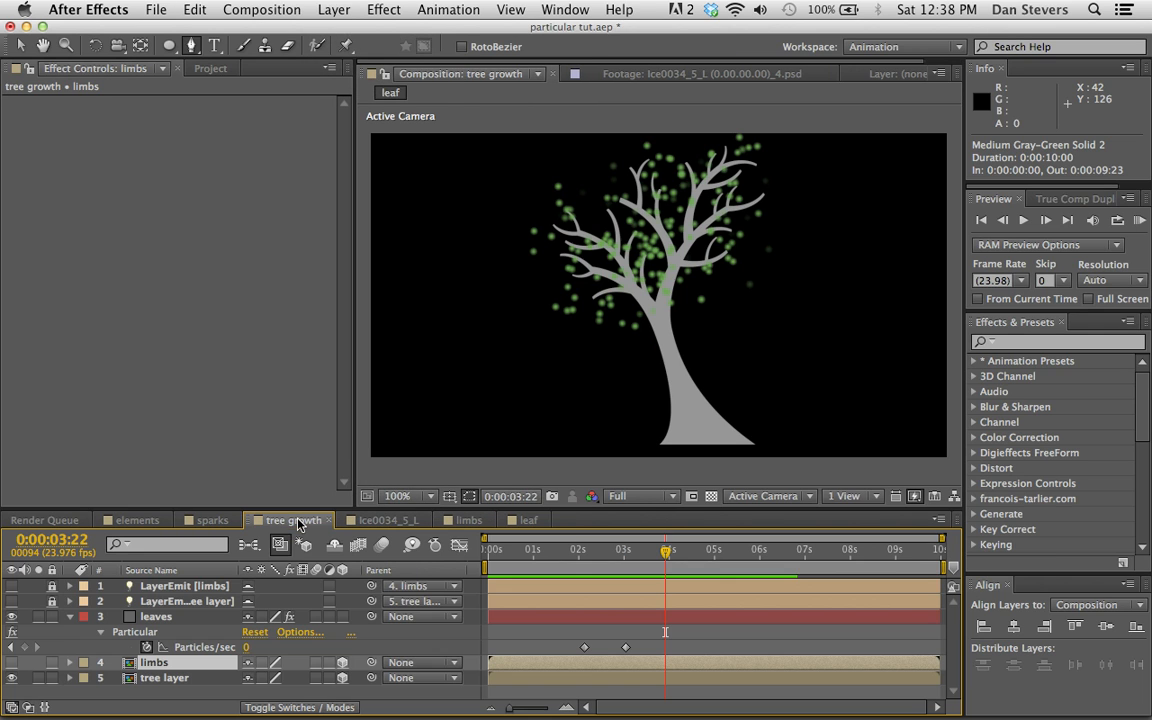
click(292, 520)
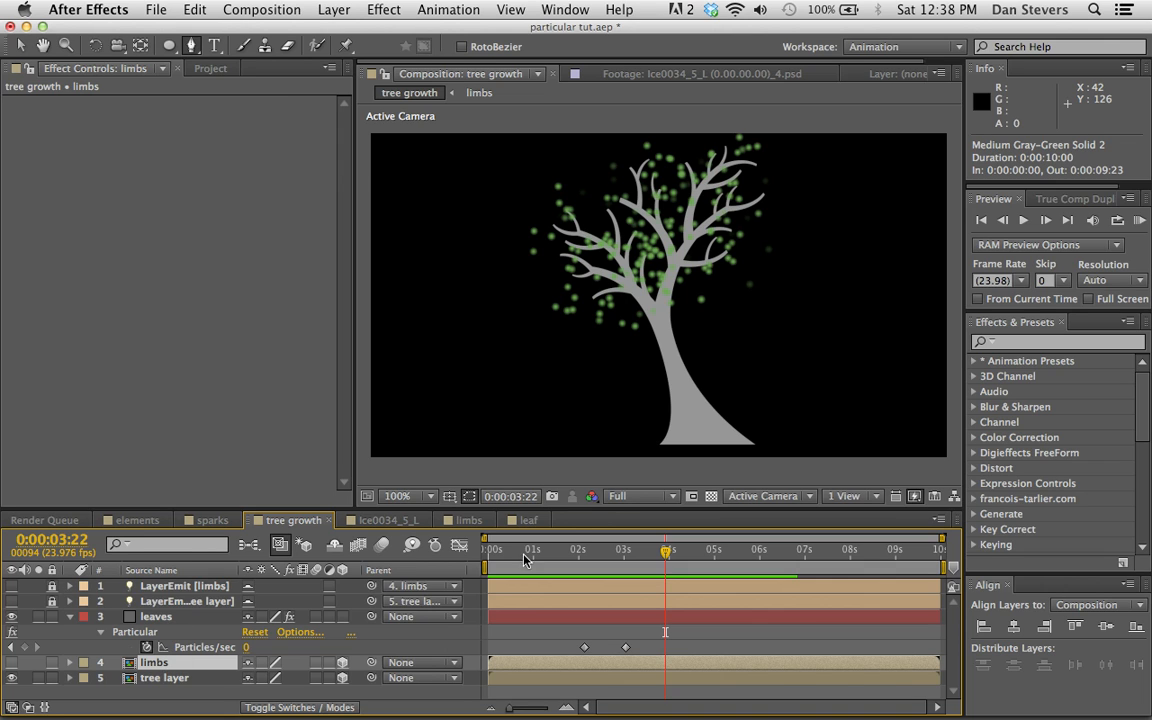
click(209, 69)
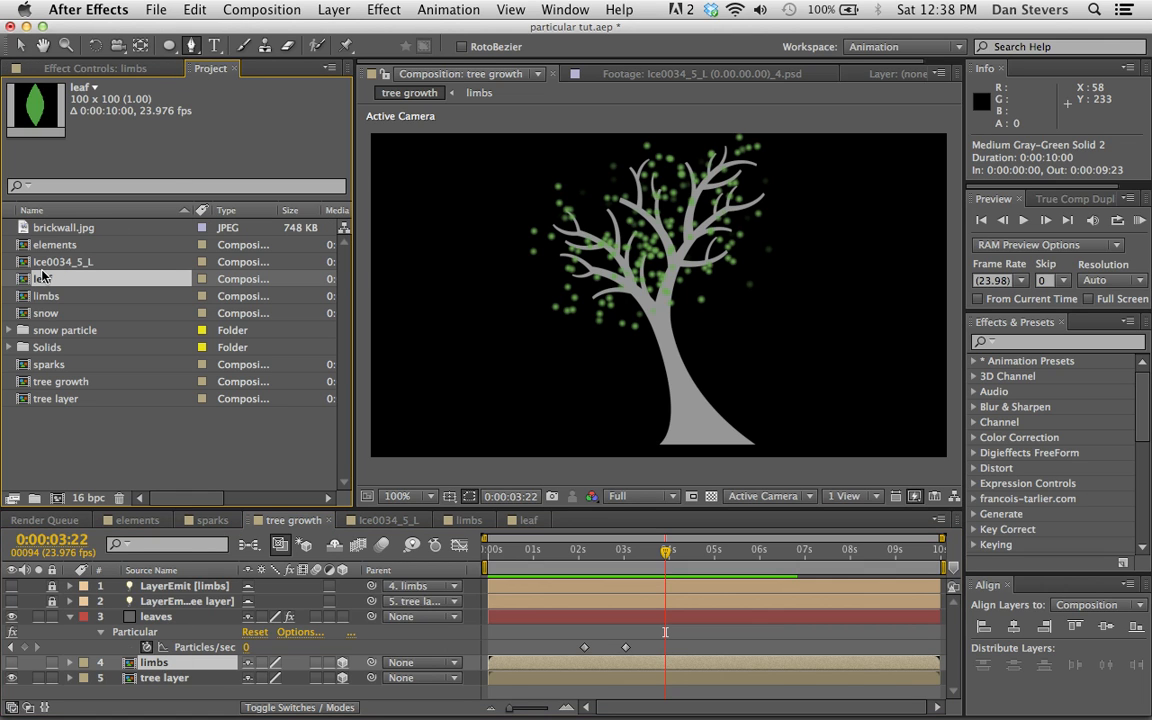
drag(40, 290, 36, 590)
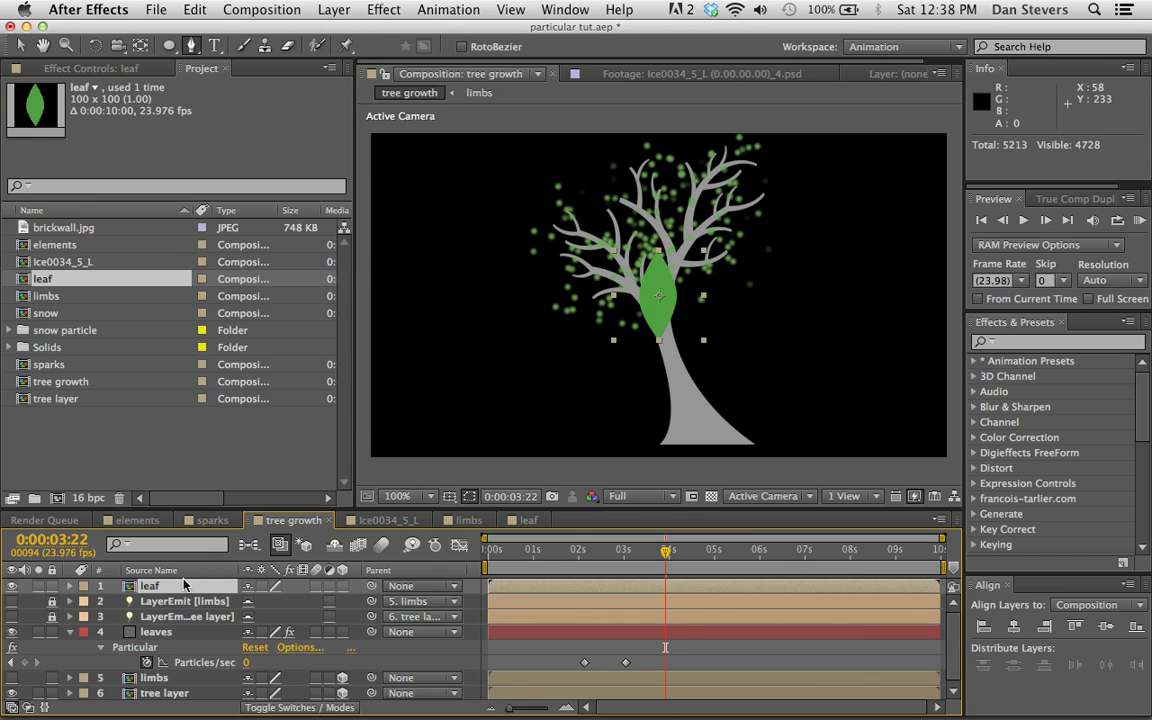
click(12, 586)
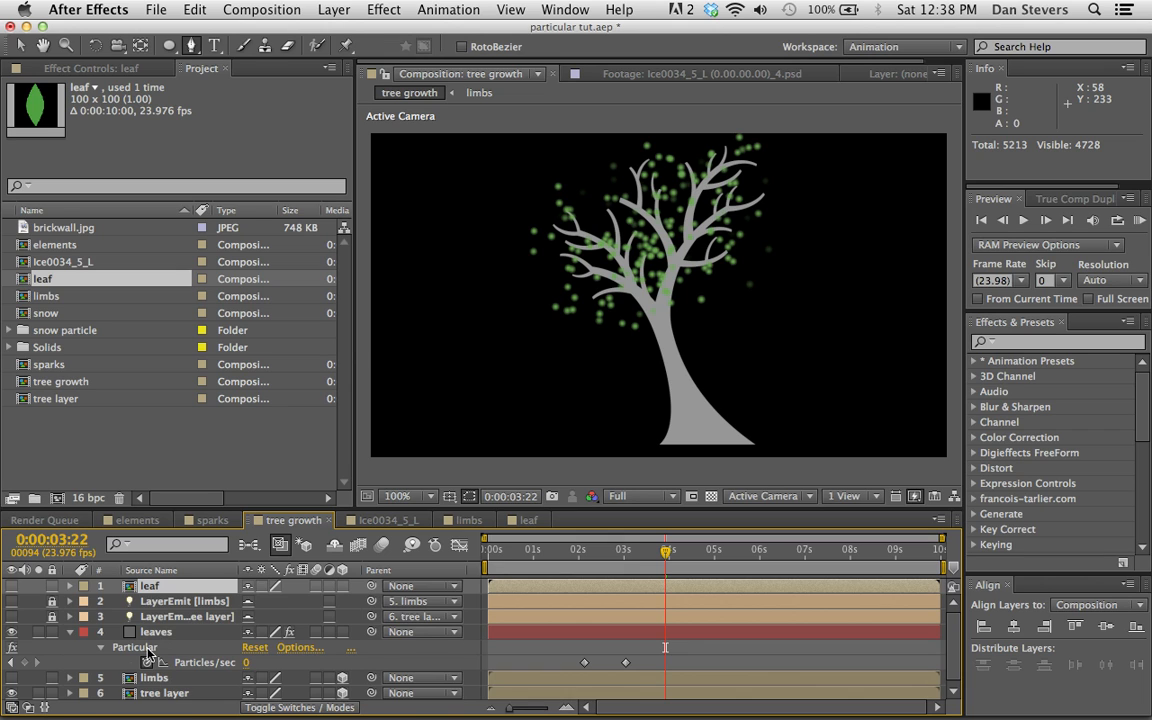
Step: In the leaves layer's Particular effect, set Particle Type to Sprite and the texture layer to leaf
scroll(147, 620, down, 1)
click(165, 691)
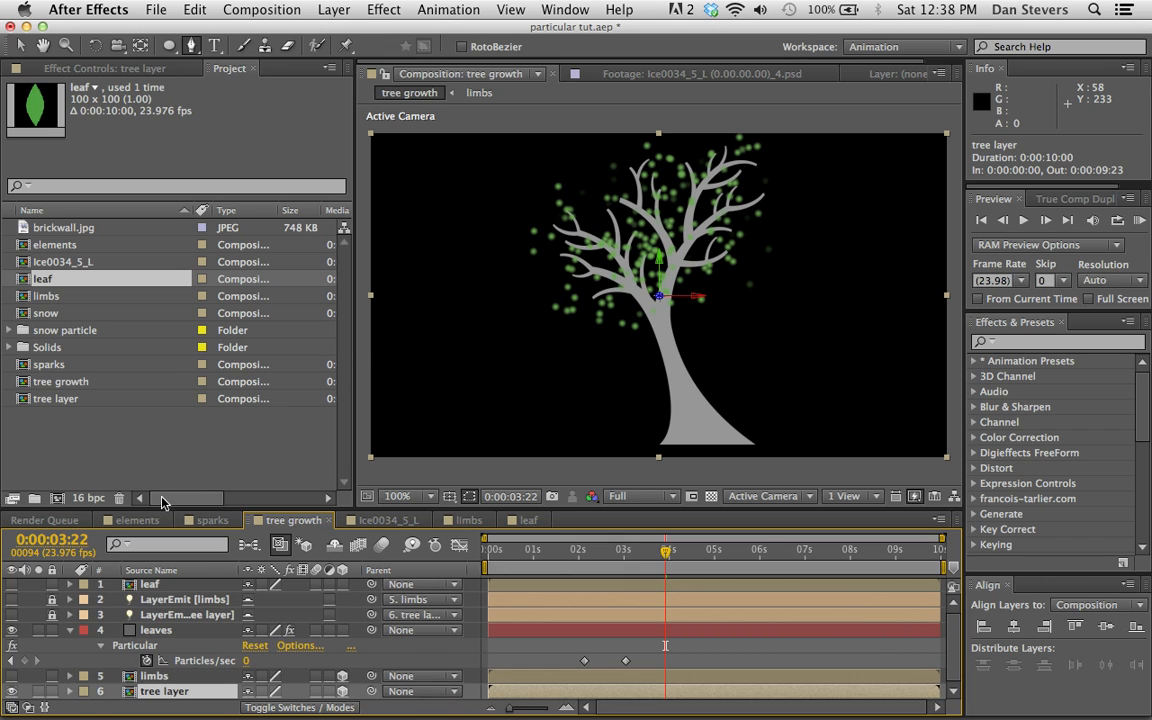
click(157, 629)
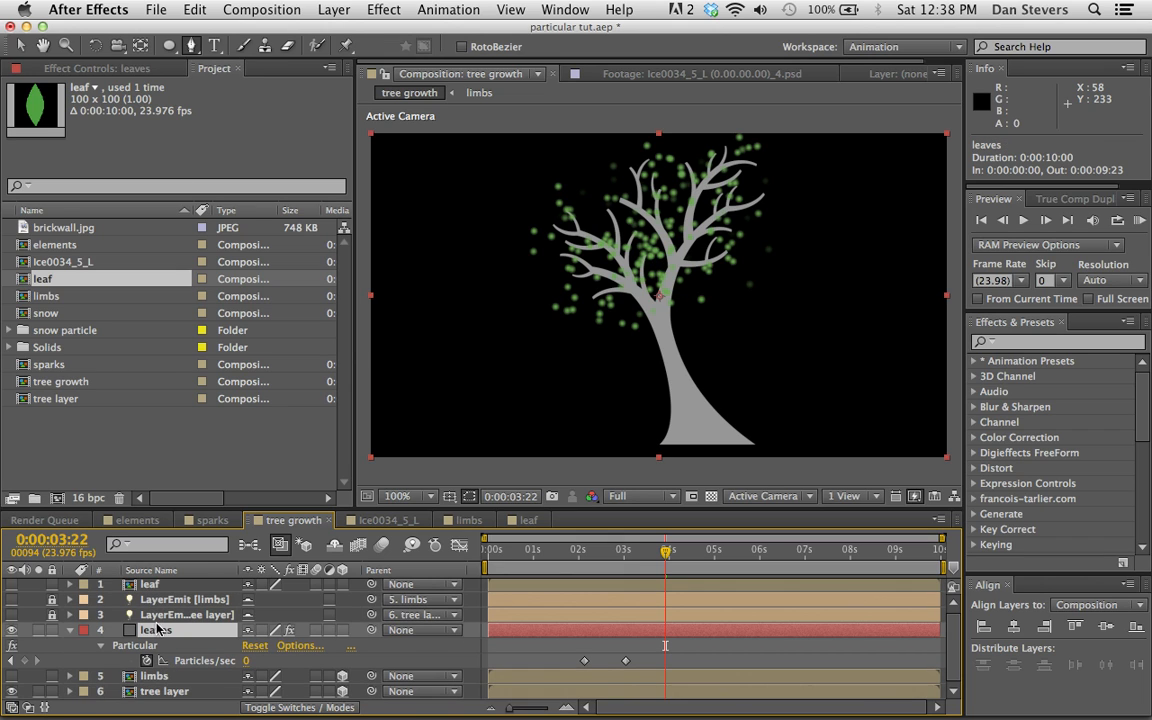
click(120, 70)
scroll(122, 250, down, 6)
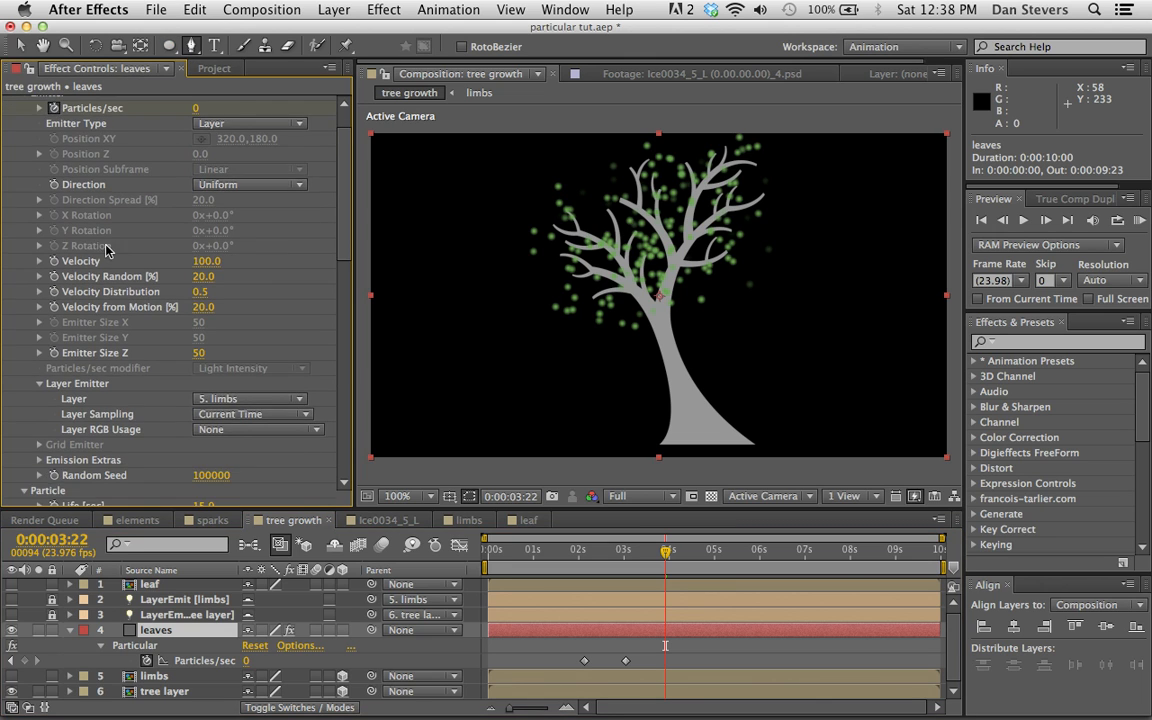
click(215, 388)
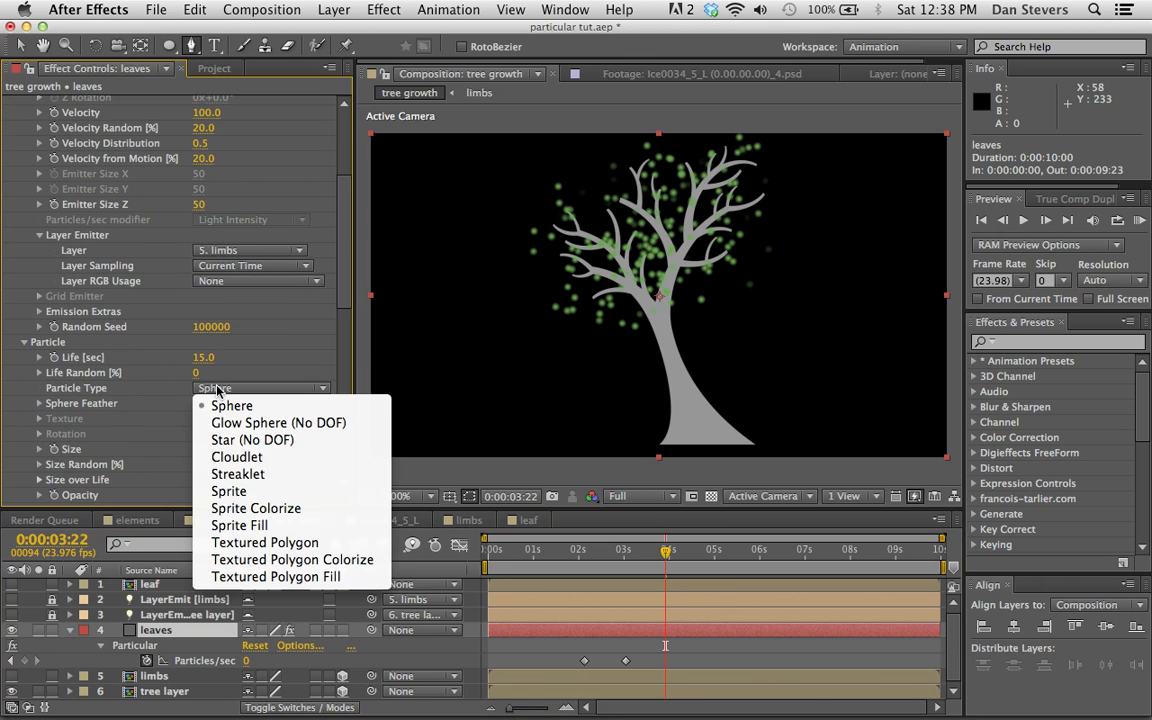
click(250, 492)
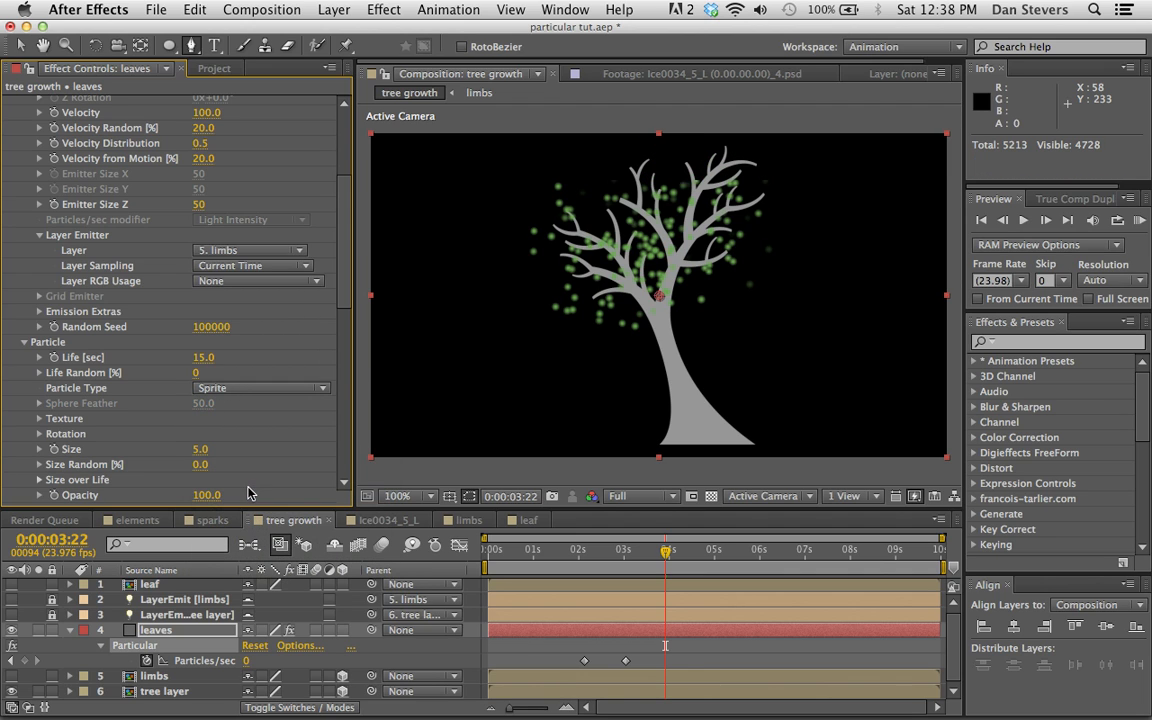
click(39, 418)
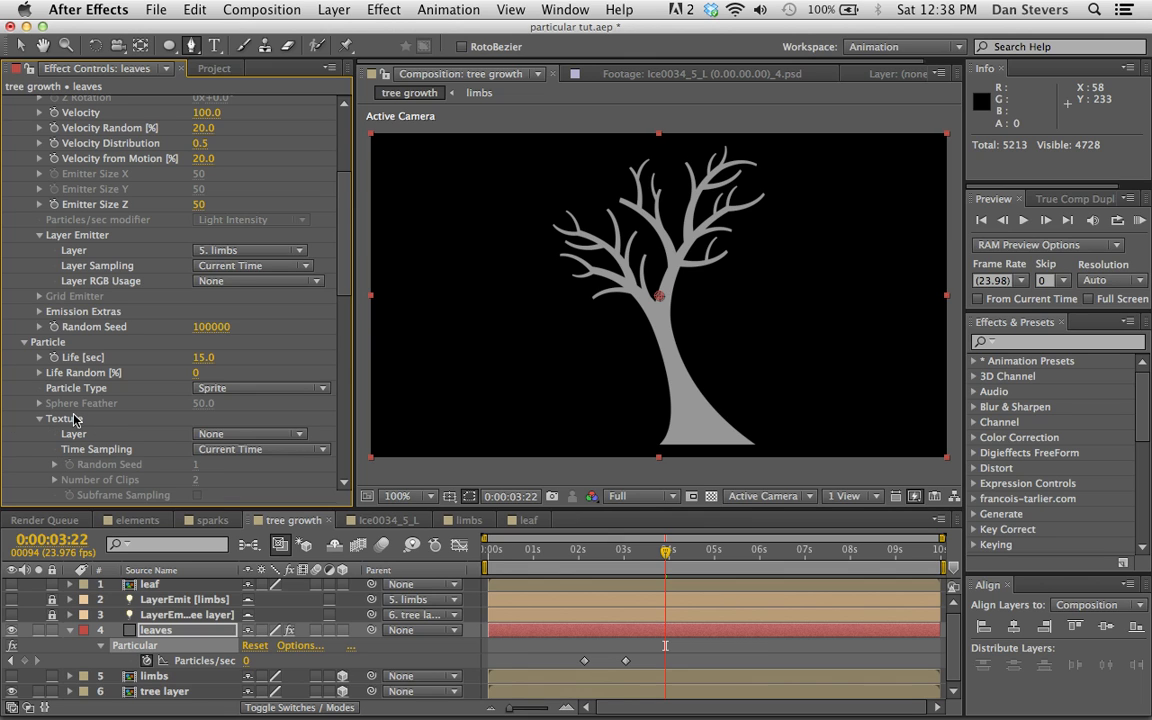
click(236, 433)
click(237, 405)
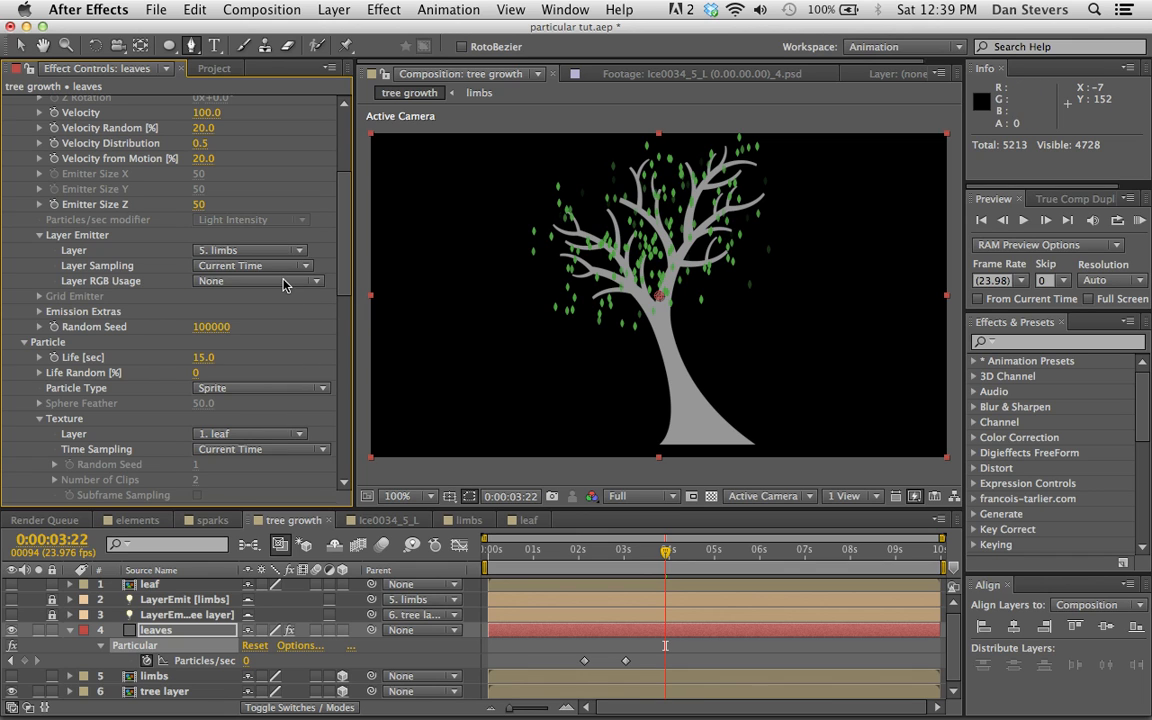
Step: Check the leaf composition, return to tree growth, and set Random Rotation of the leaf particles to 100
click(517, 520)
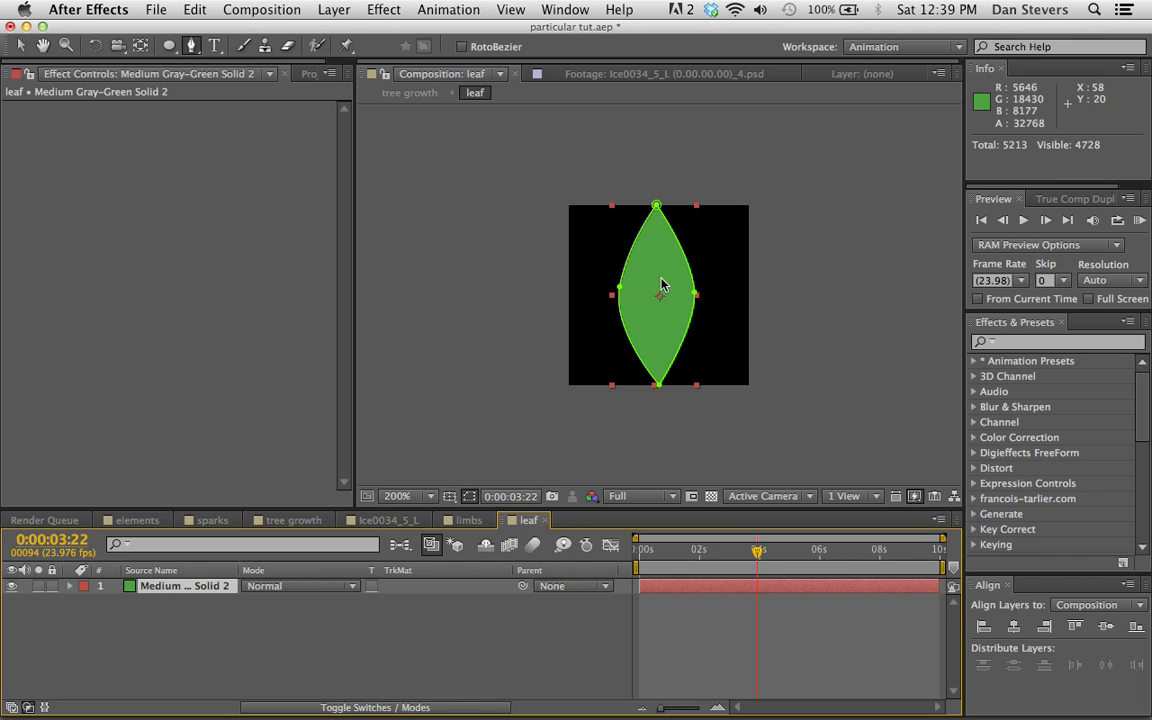
click(286, 521)
scroll(130, 395, down, 4)
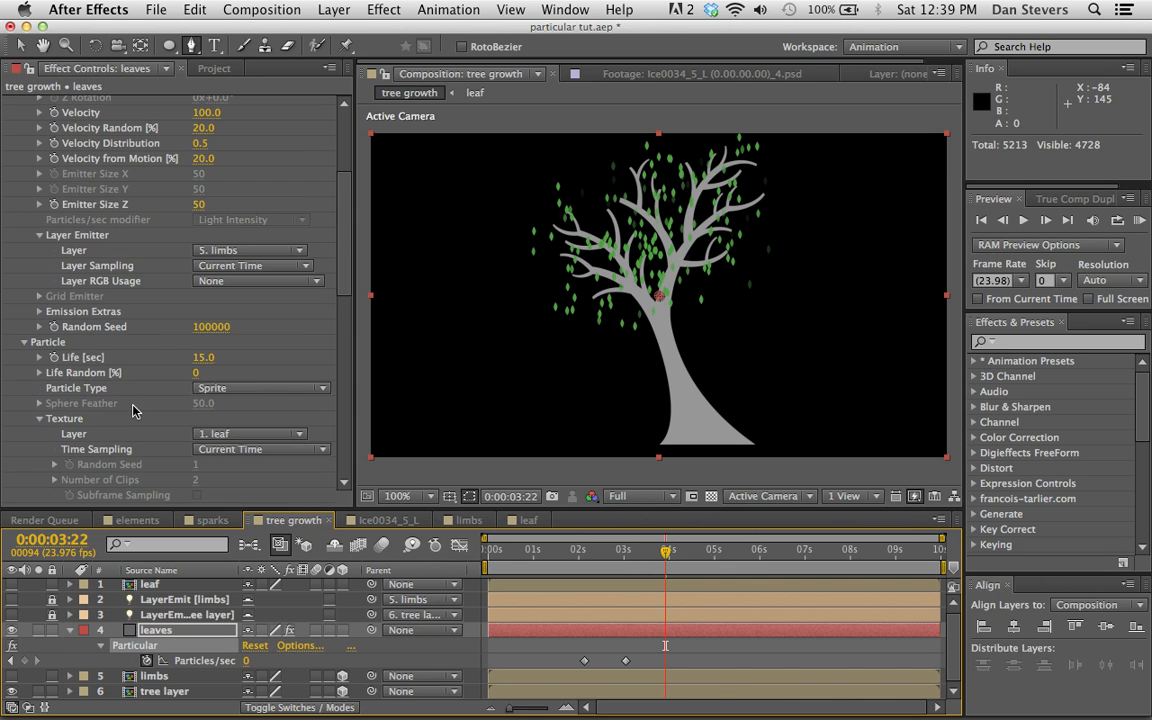
scroll(135, 410, down, 4)
click(38, 389)
scroll(60, 380, down, 1)
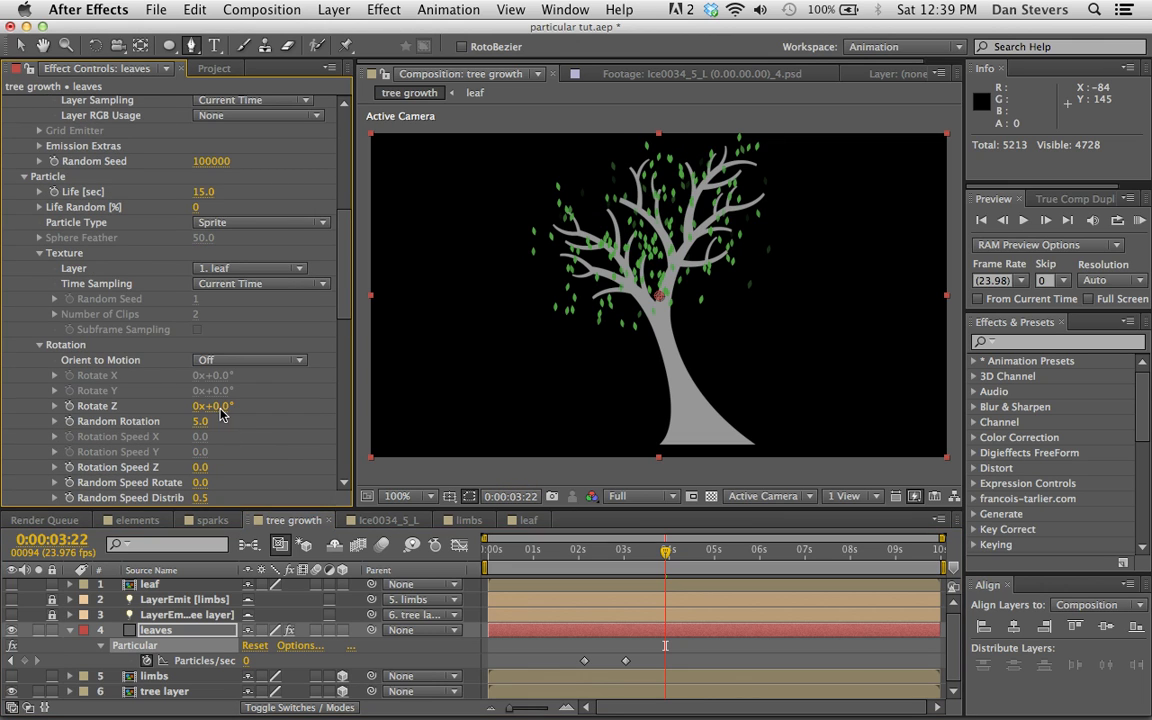
drag(202, 422, 411, 393)
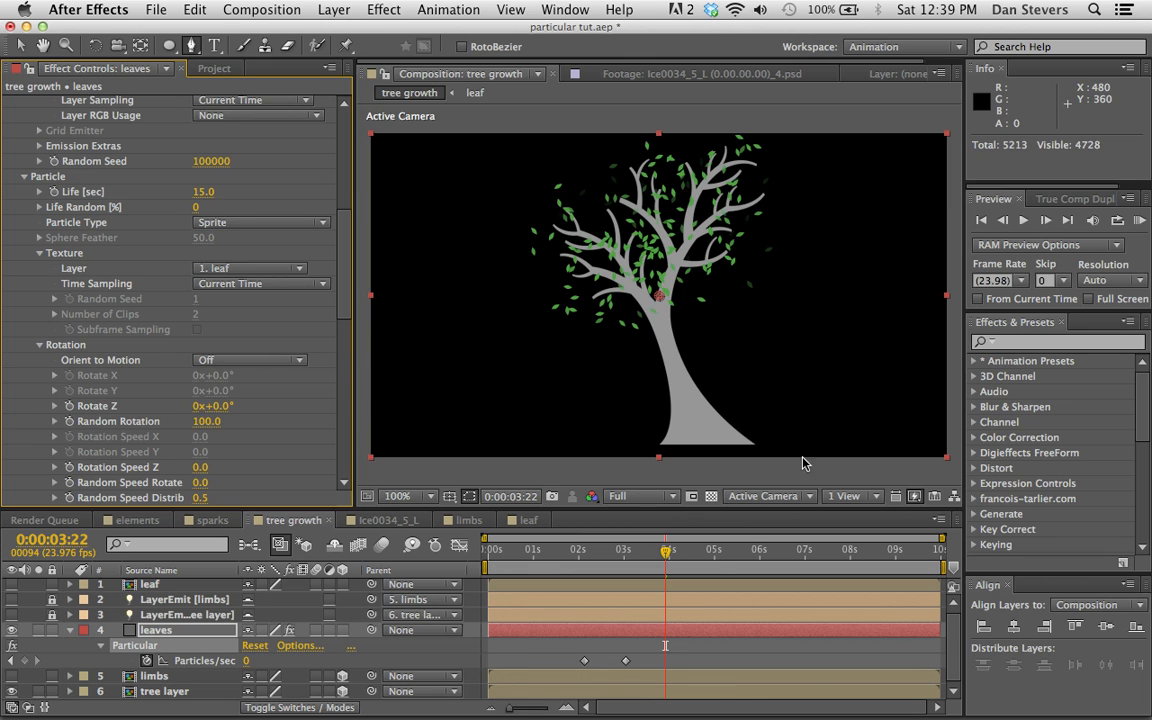
Step: Go to the first Particles/sec keyframe at 0:00:02:03 and set its value to 10000
click(716, 552)
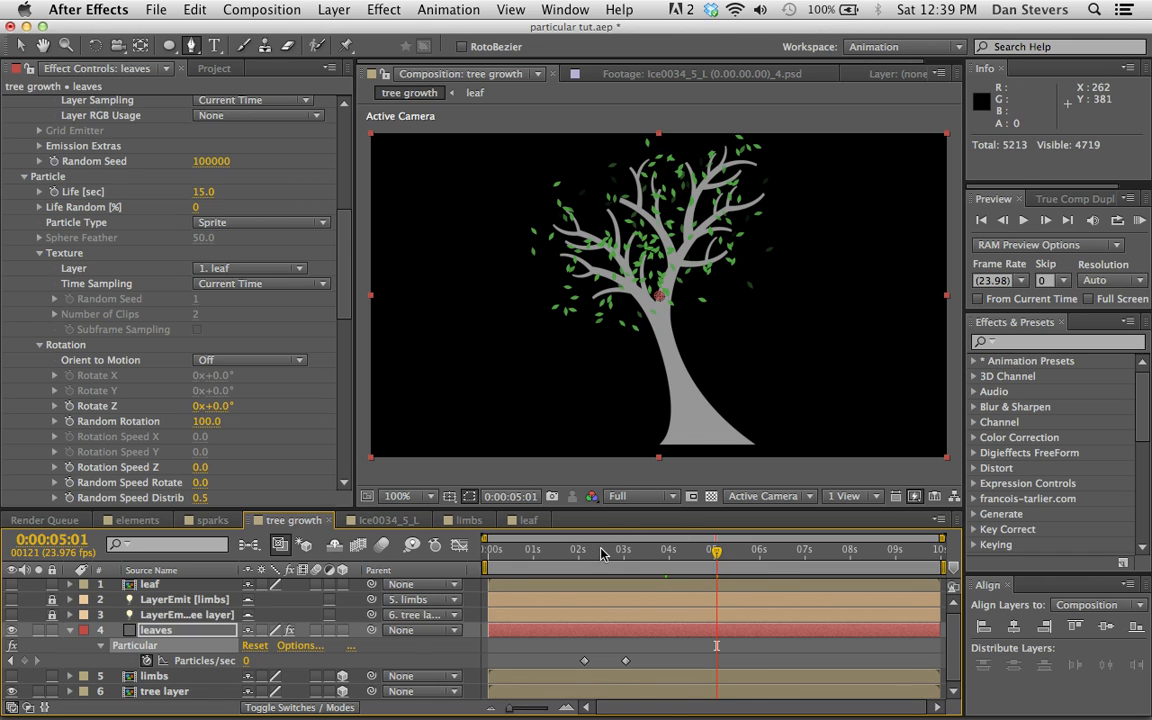
drag(604, 553, 585, 558)
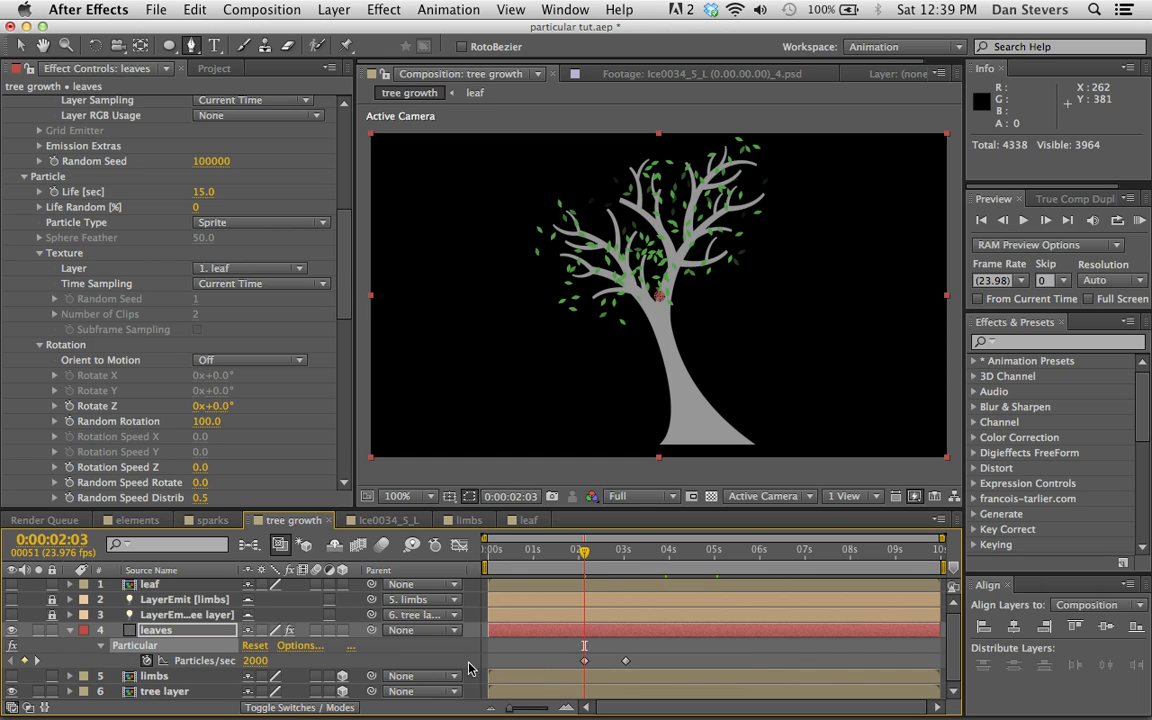
click(257, 661)
click(256, 662)
click(342, 661)
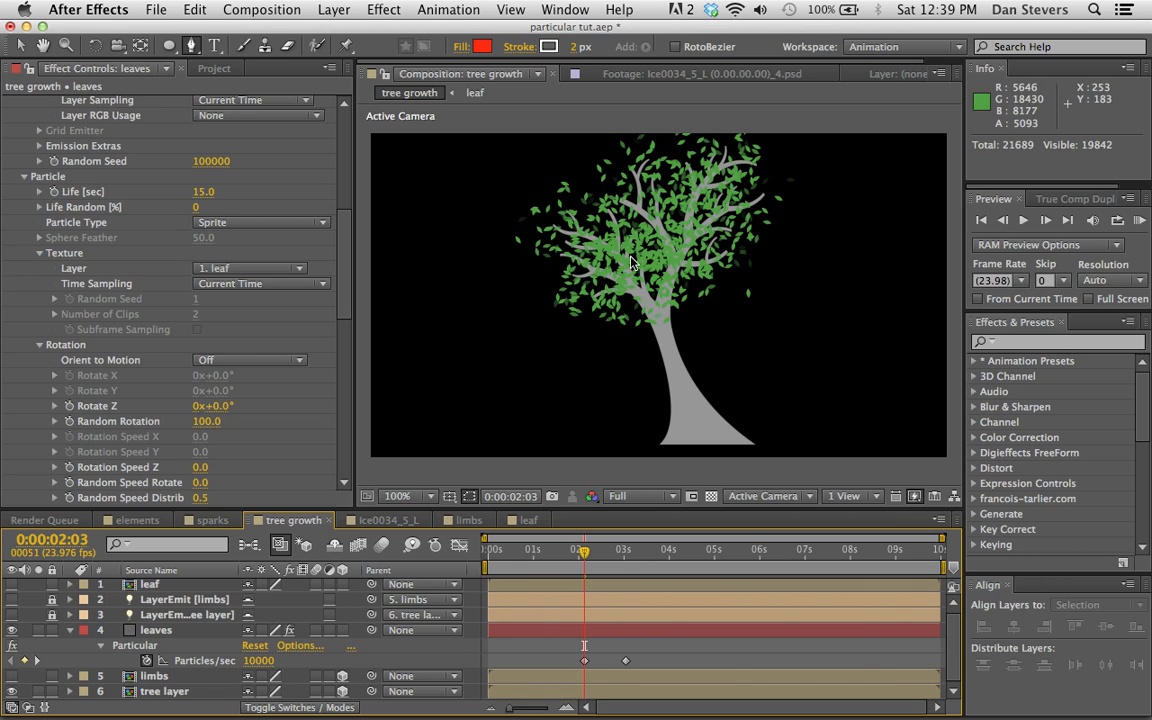
Step: Switch to the Selection tool and set Particles/sec to 8000 at the 0:00:02:03 keyframe
click(16, 47)
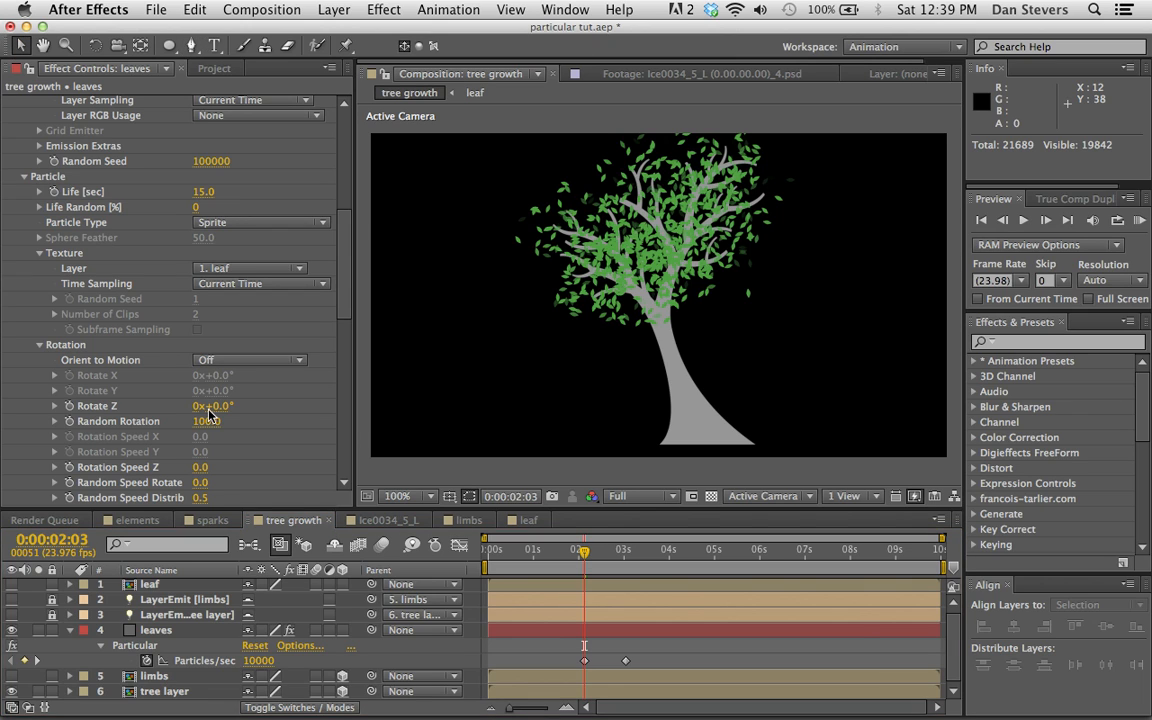
click(255, 661)
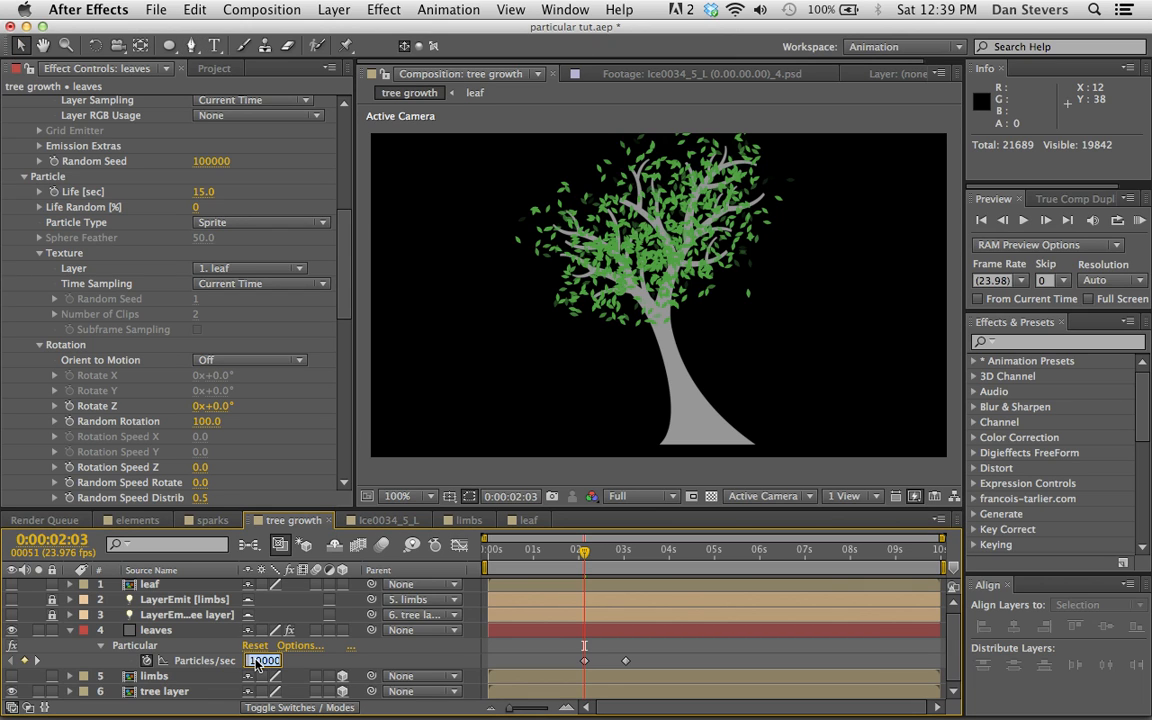
text(1000)
click(391, 663)
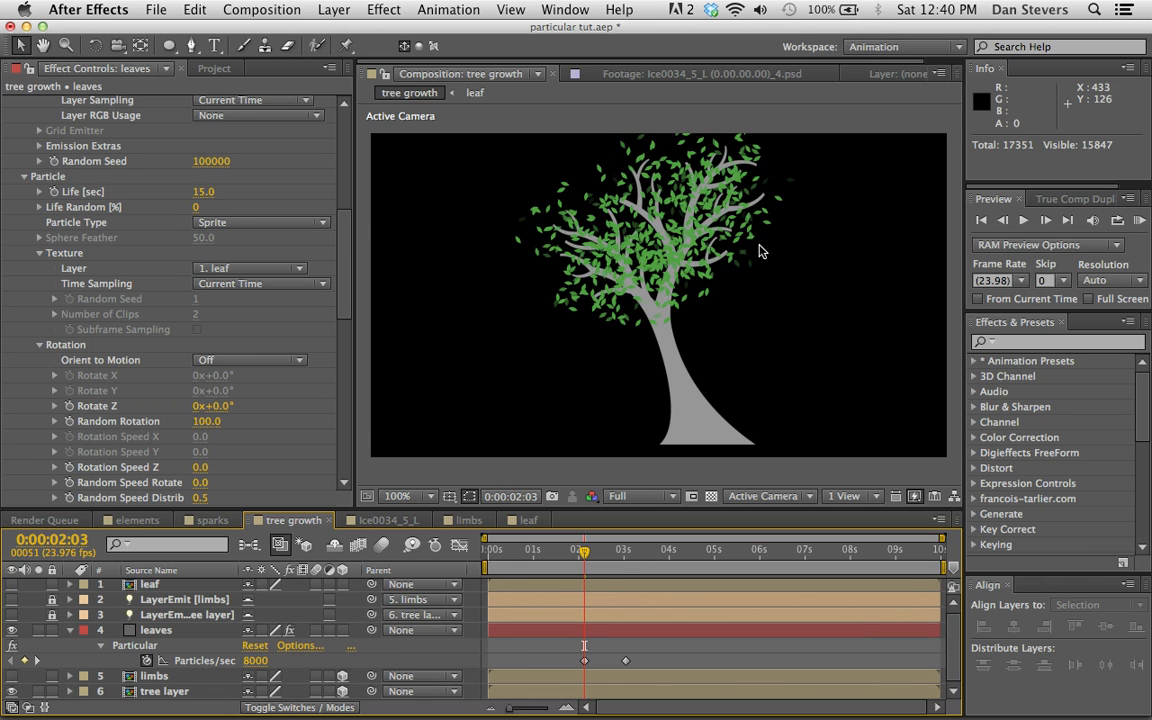
Step: RAM preview the start of the leaf animation, and move the current time to 0:00:02:22
click(1139, 221)
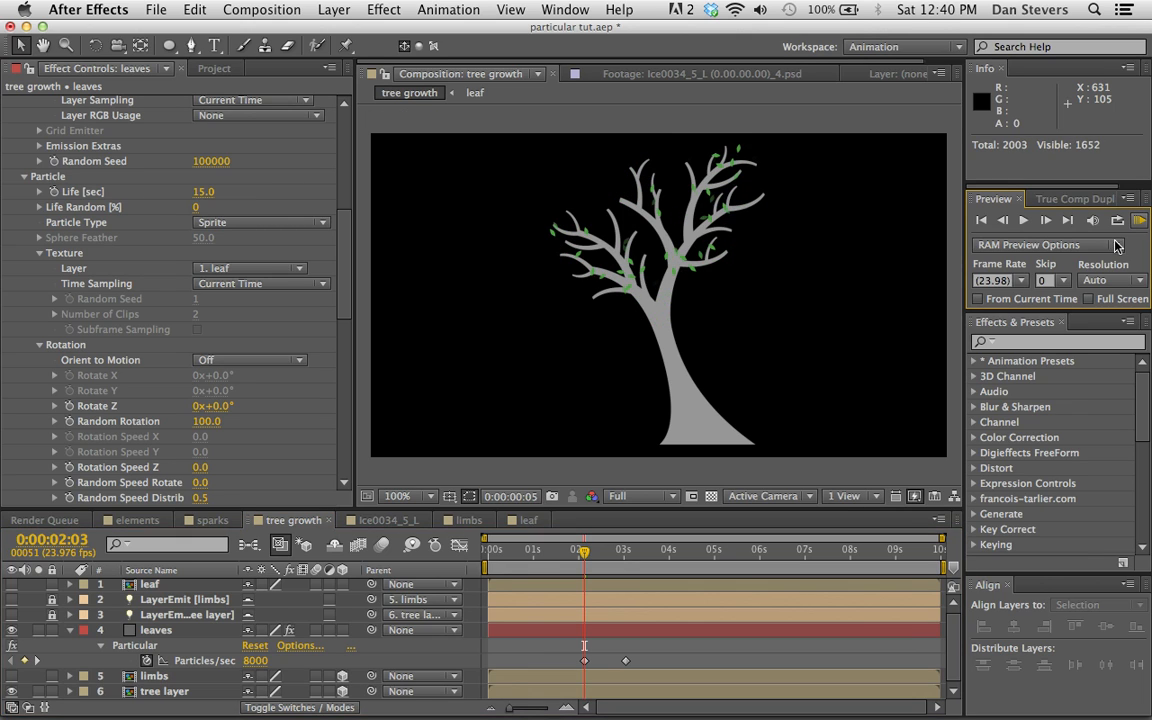
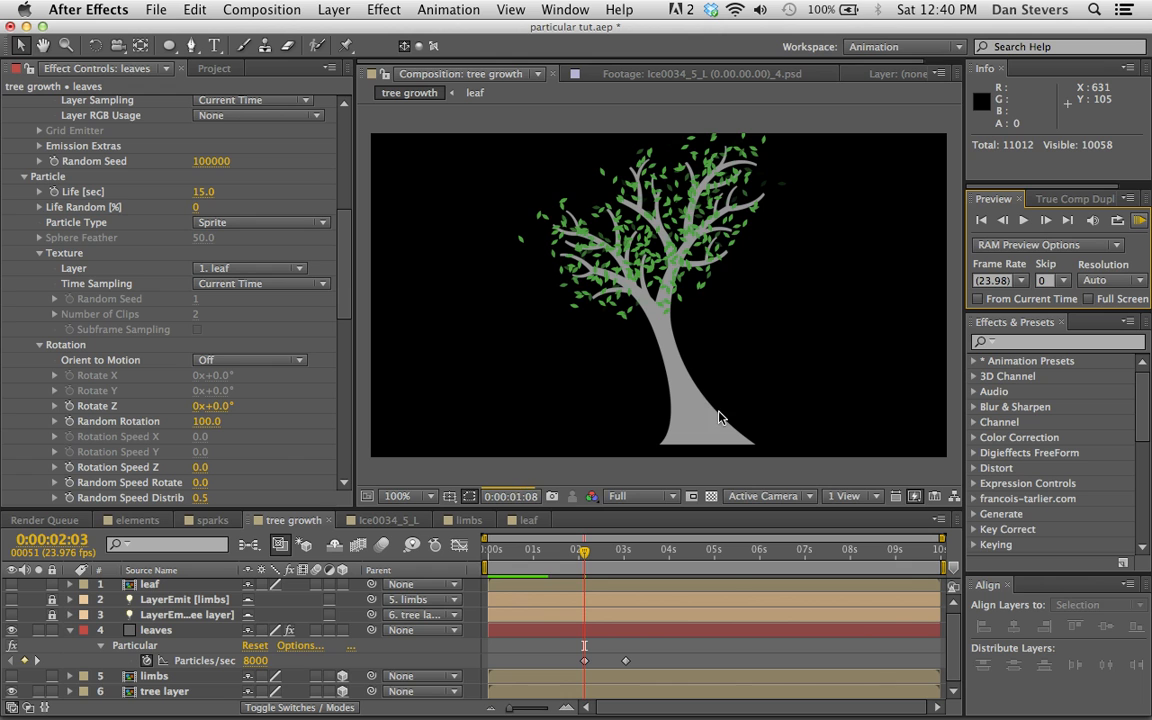
click(1137, 221)
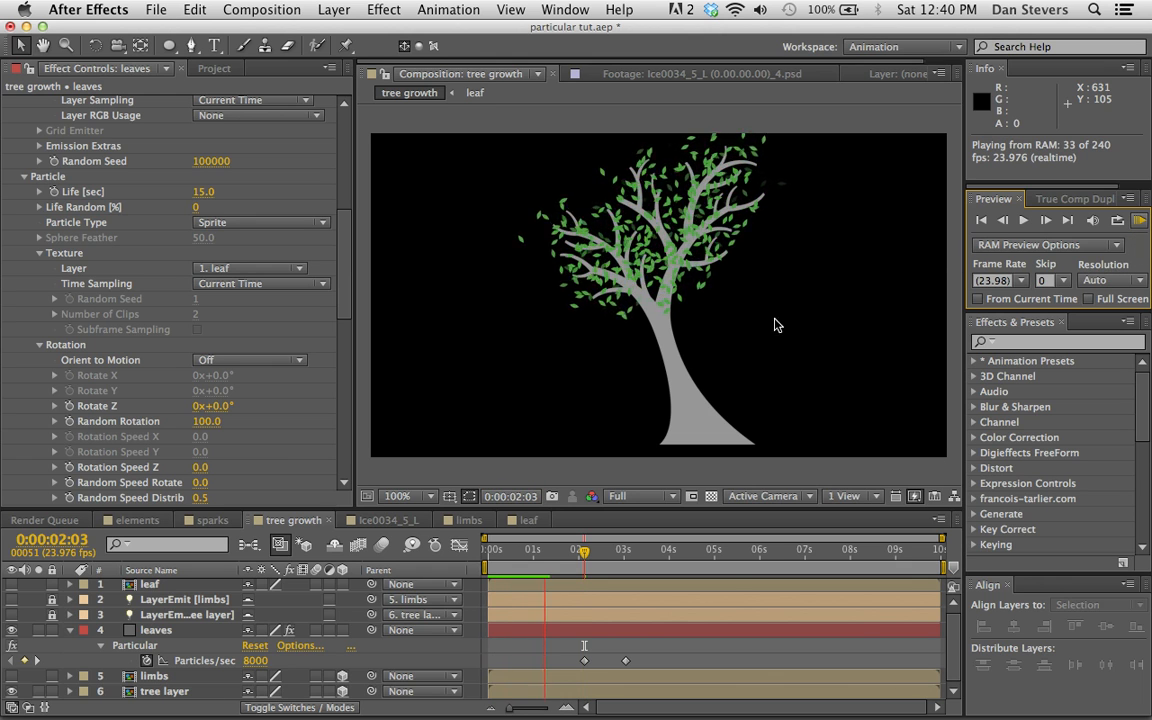
key(space)
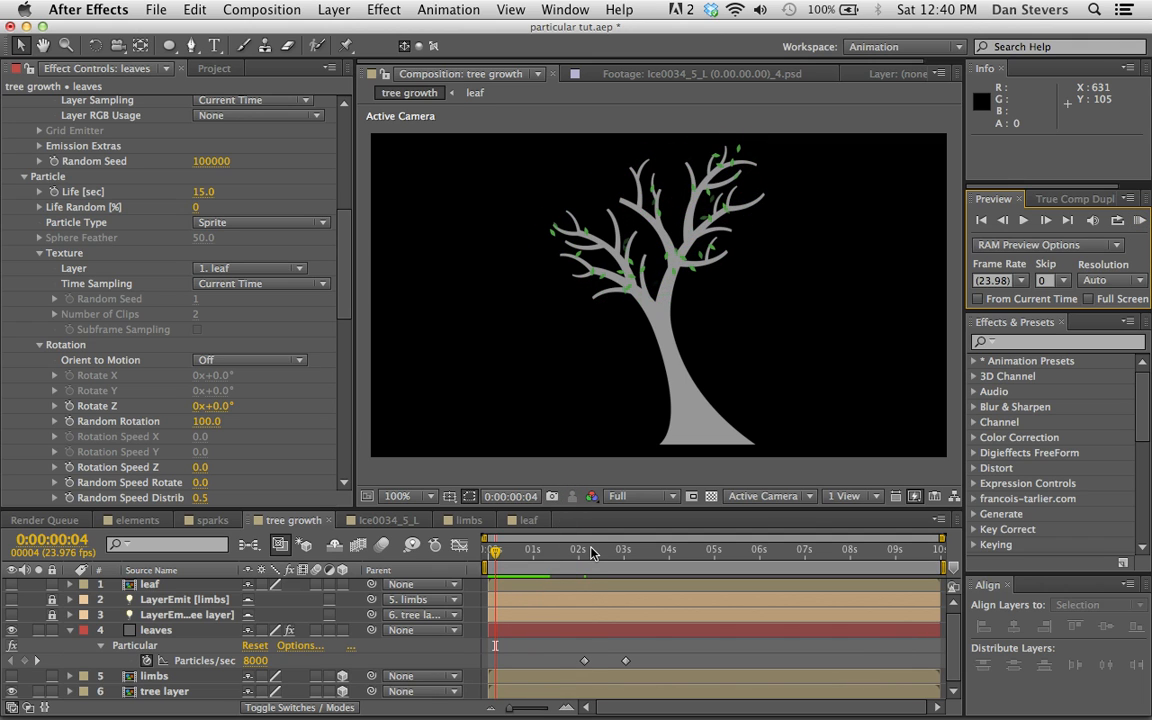
click(591, 553)
drag(591, 553, 626, 553)
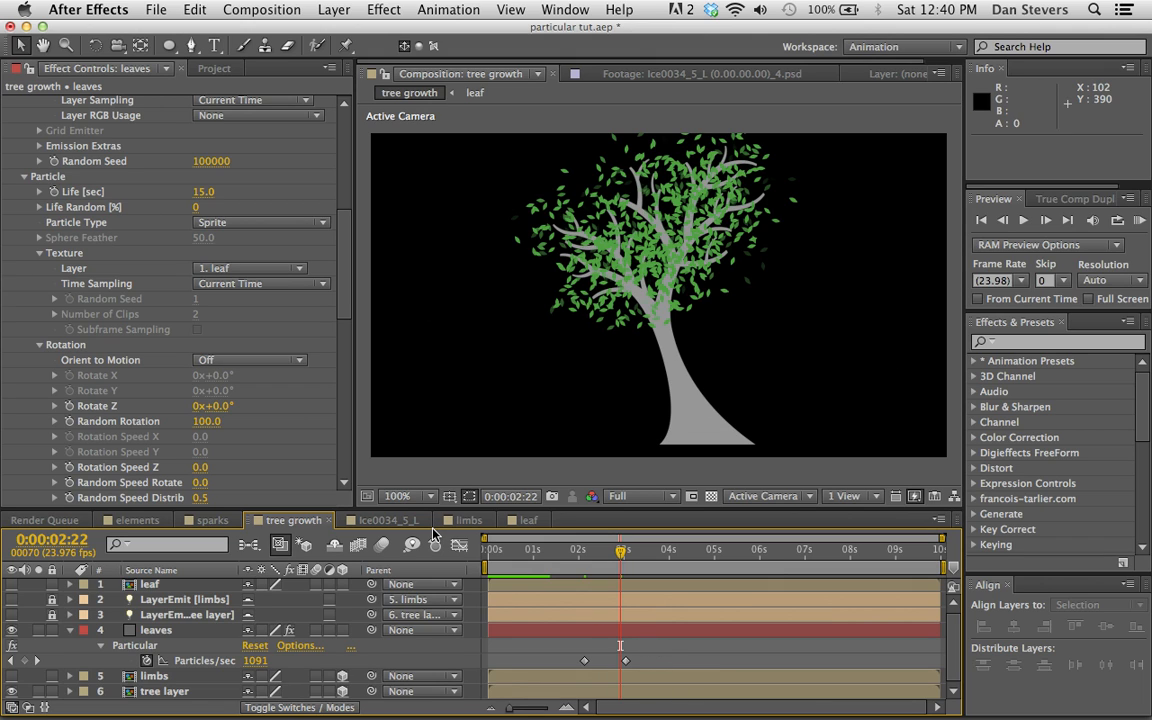
Step: Add a point light with 110% intensity and a radius of 1000 to the tree growth composition, and collapse its properties
click(175, 634)
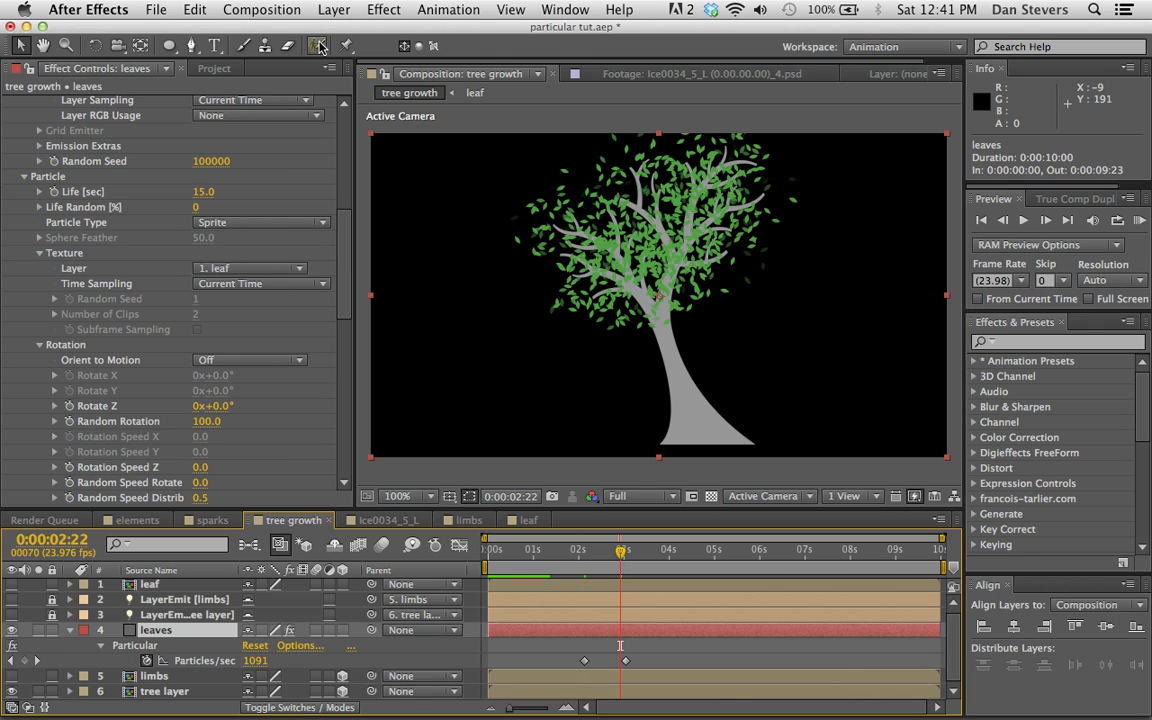
click(334, 9)
mouse_move(345, 31)
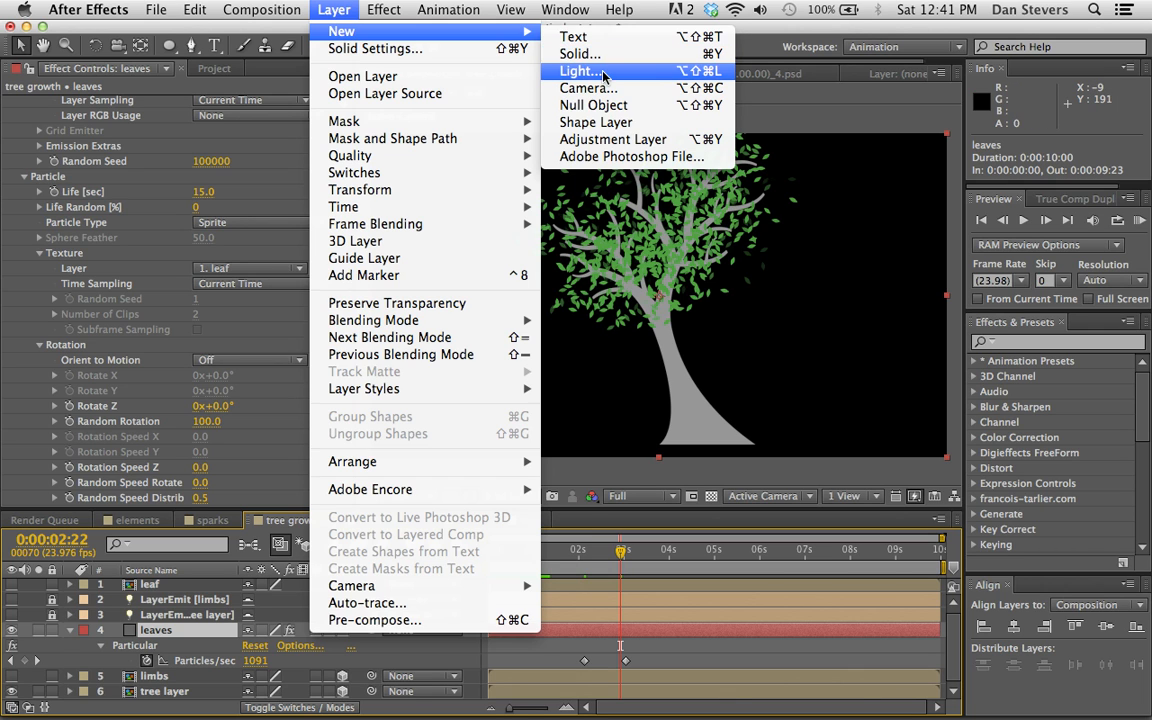
click(610, 71)
click(468, 492)
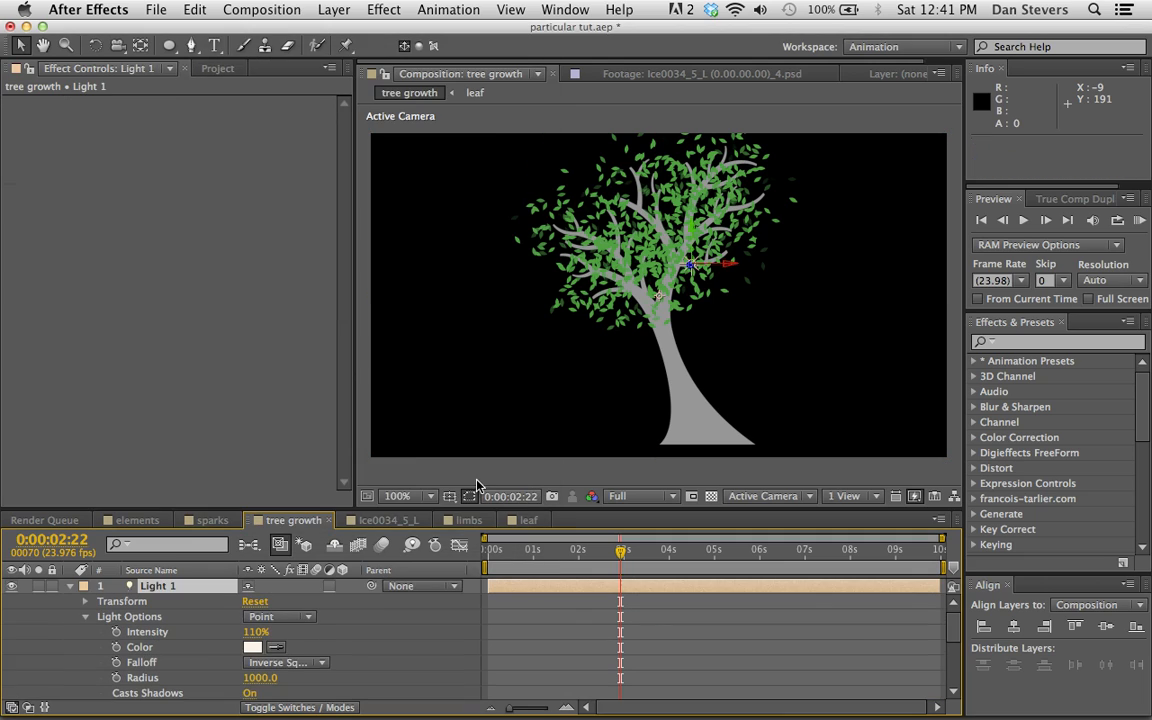
click(70, 586)
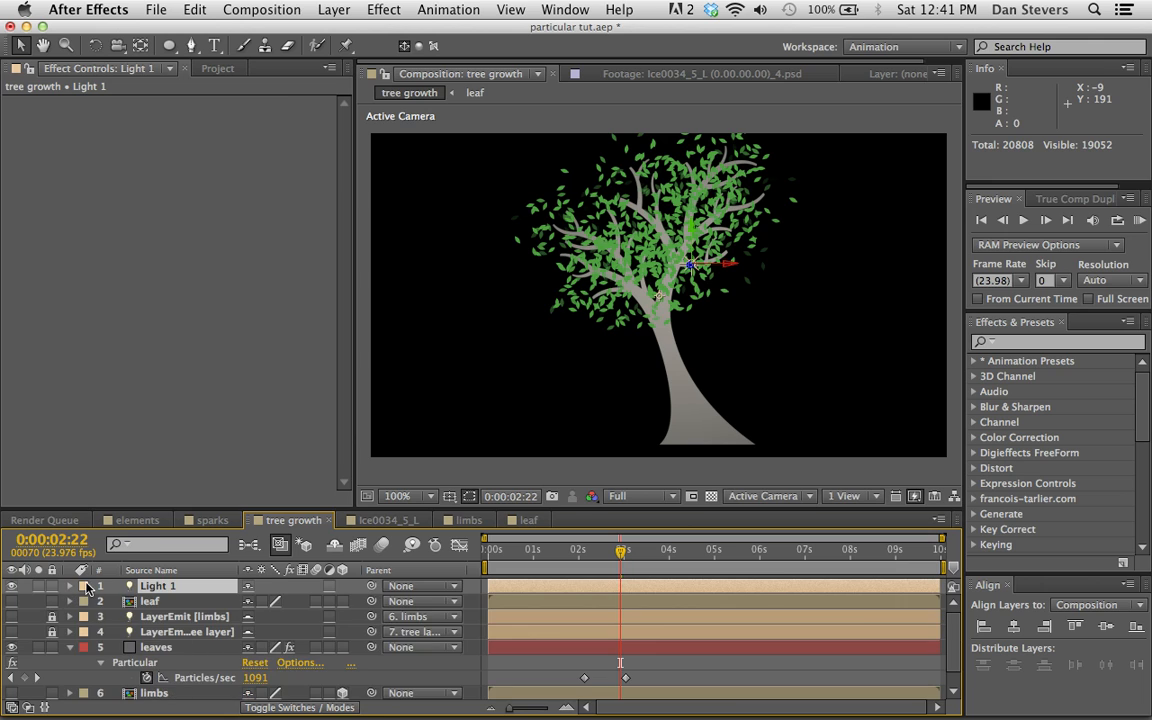
Step: Turn on Shading in the leaves layer's Particular effect
click(160, 647)
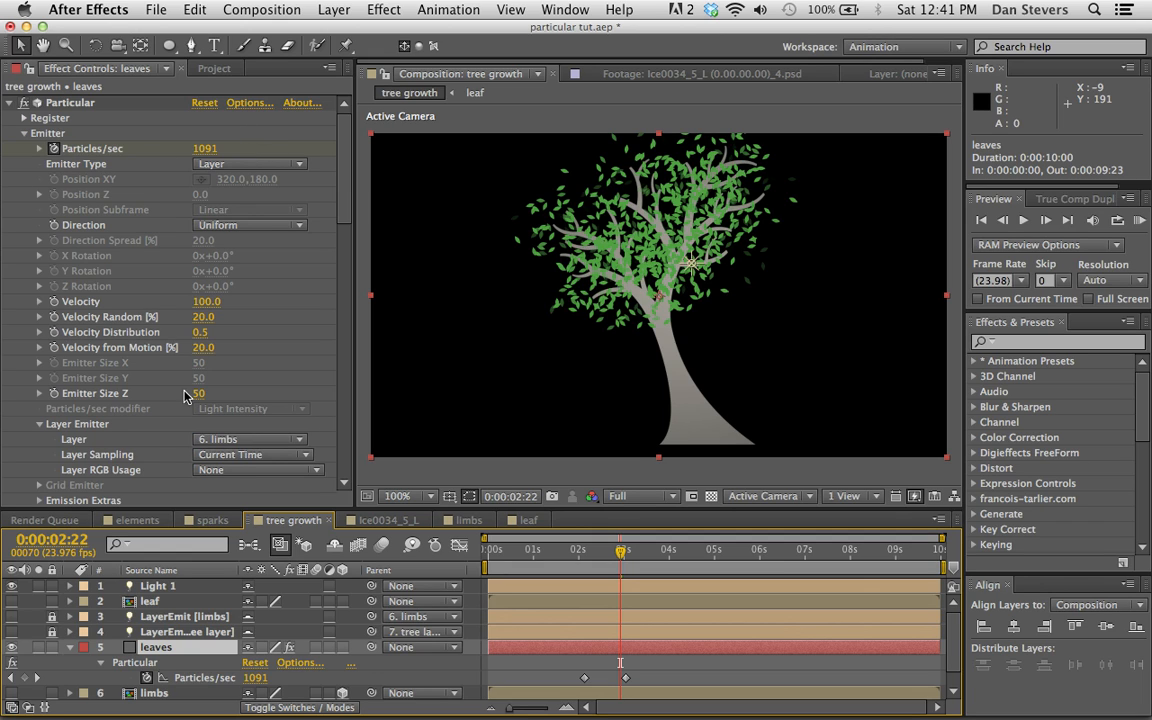
scroll(100, 350, down, 5)
scroll(90, 363, down, 10)
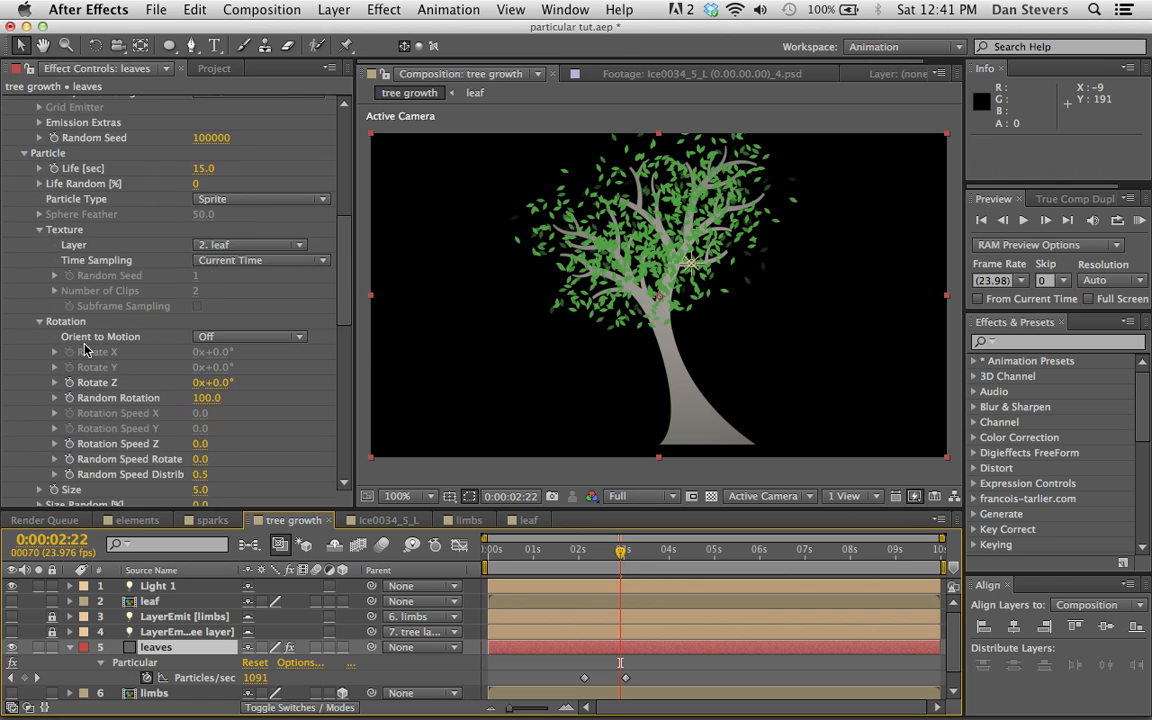
click(24, 258)
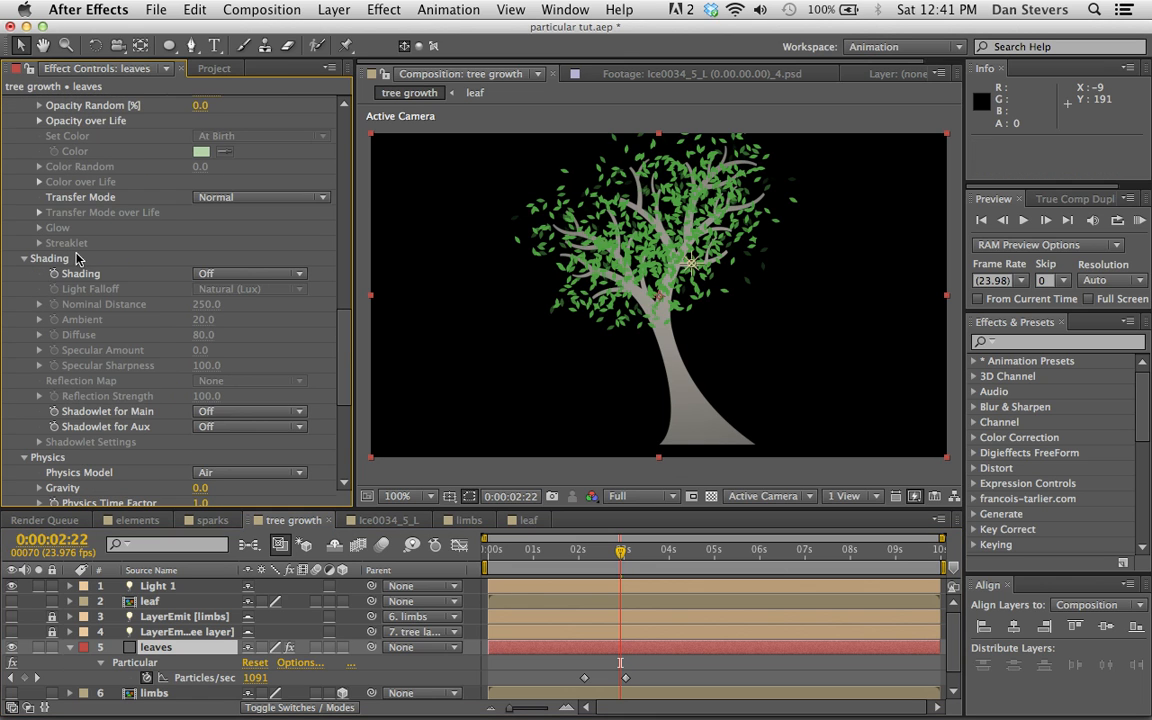
click(222, 273)
click(220, 310)
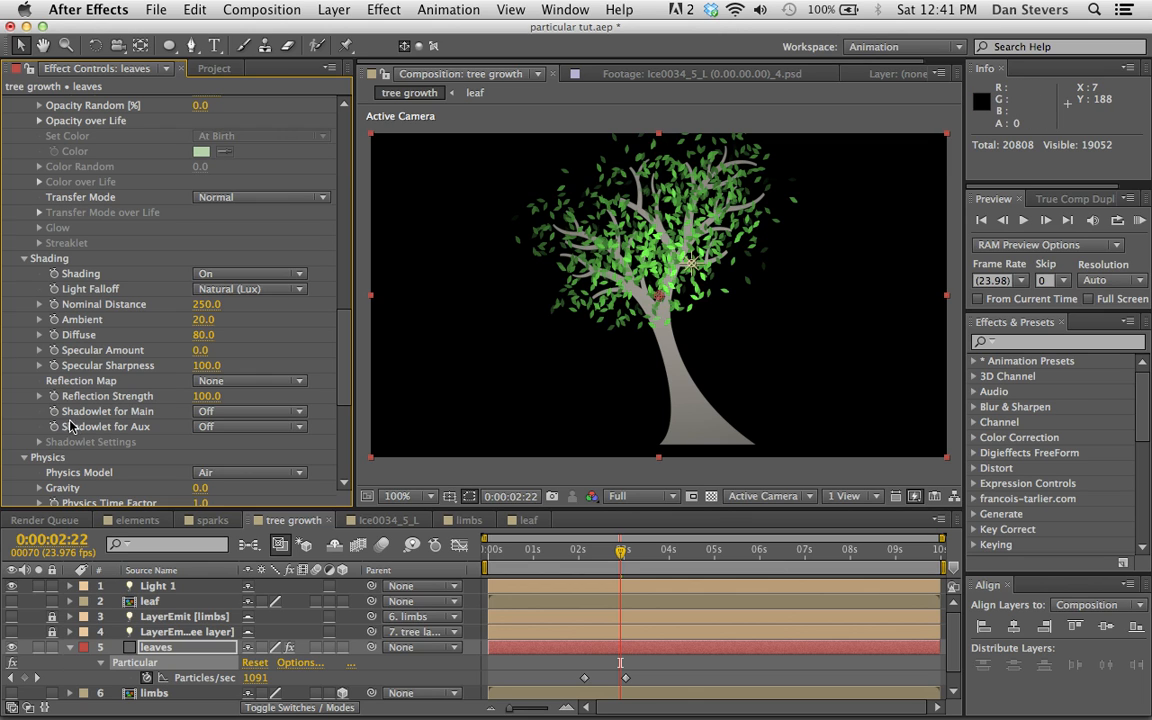
Step: Turn on Shadowlet for Main on the leaves, set the shadowlet opacity to 9, and deselect the layer
click(220, 426)
click(222, 446)
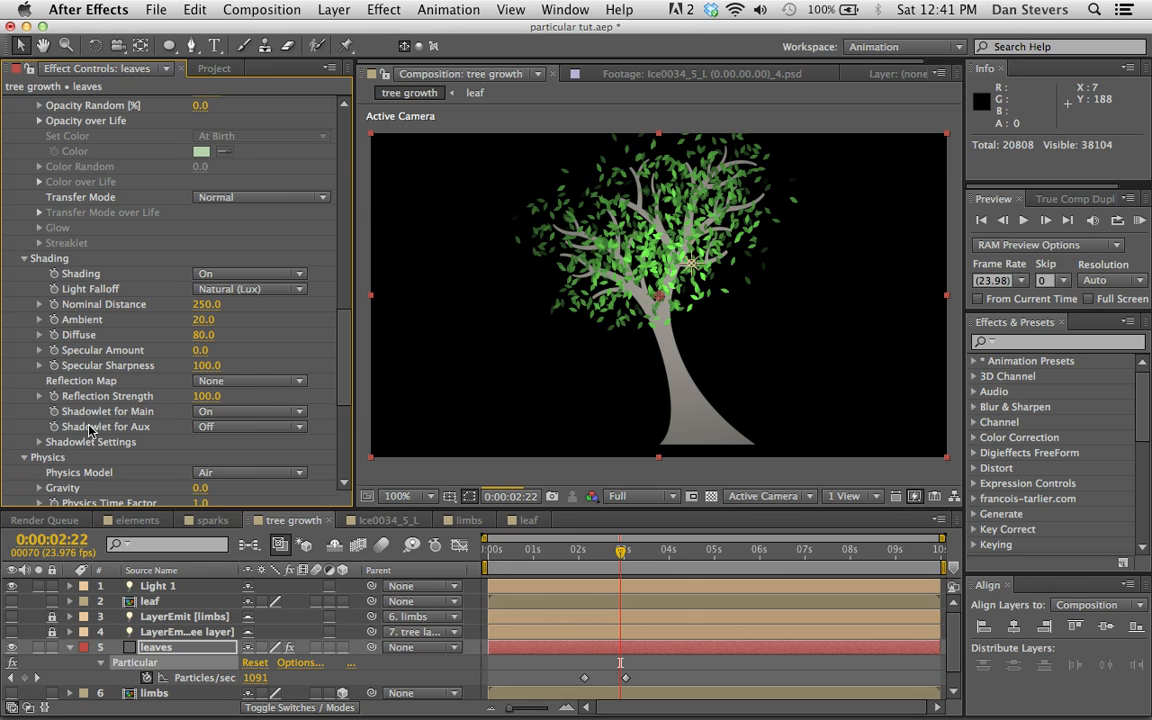
click(40, 446)
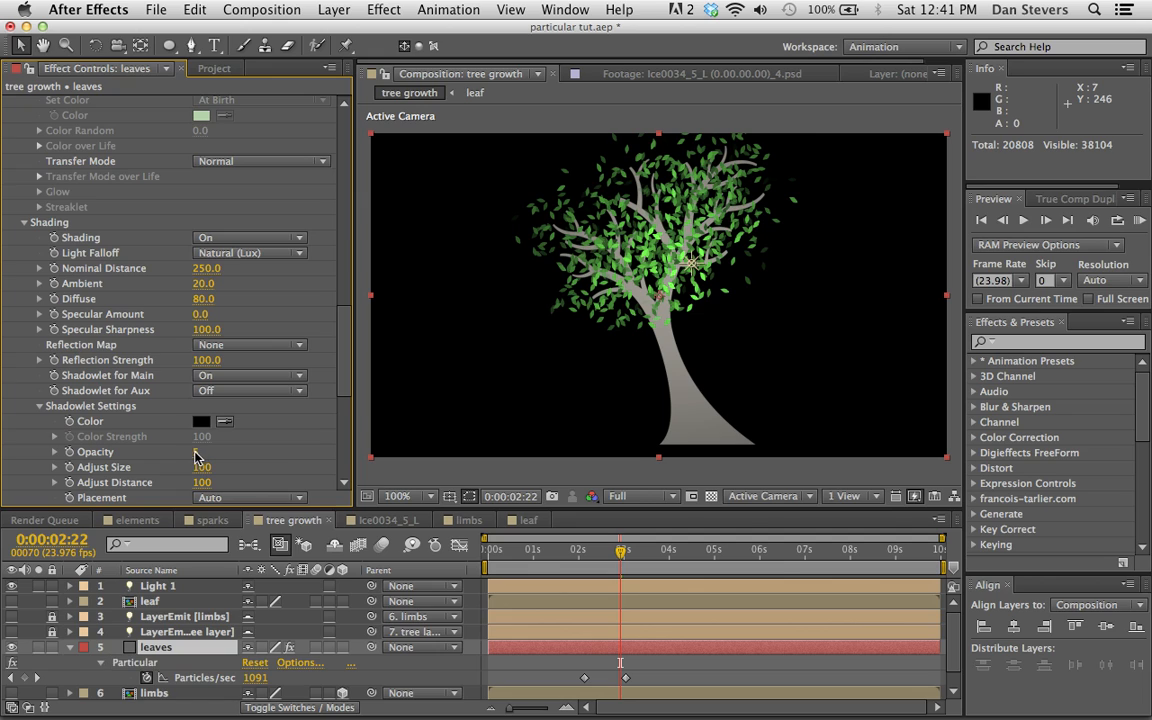
click(205, 452)
key(Return)
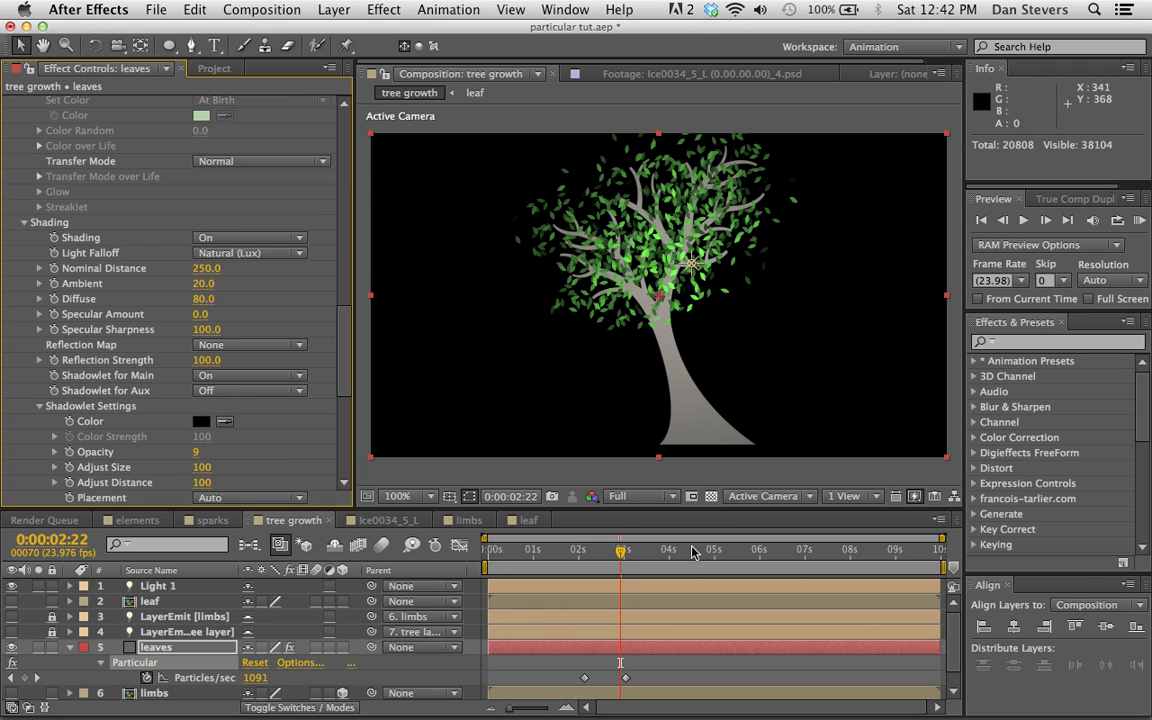
click(692, 664)
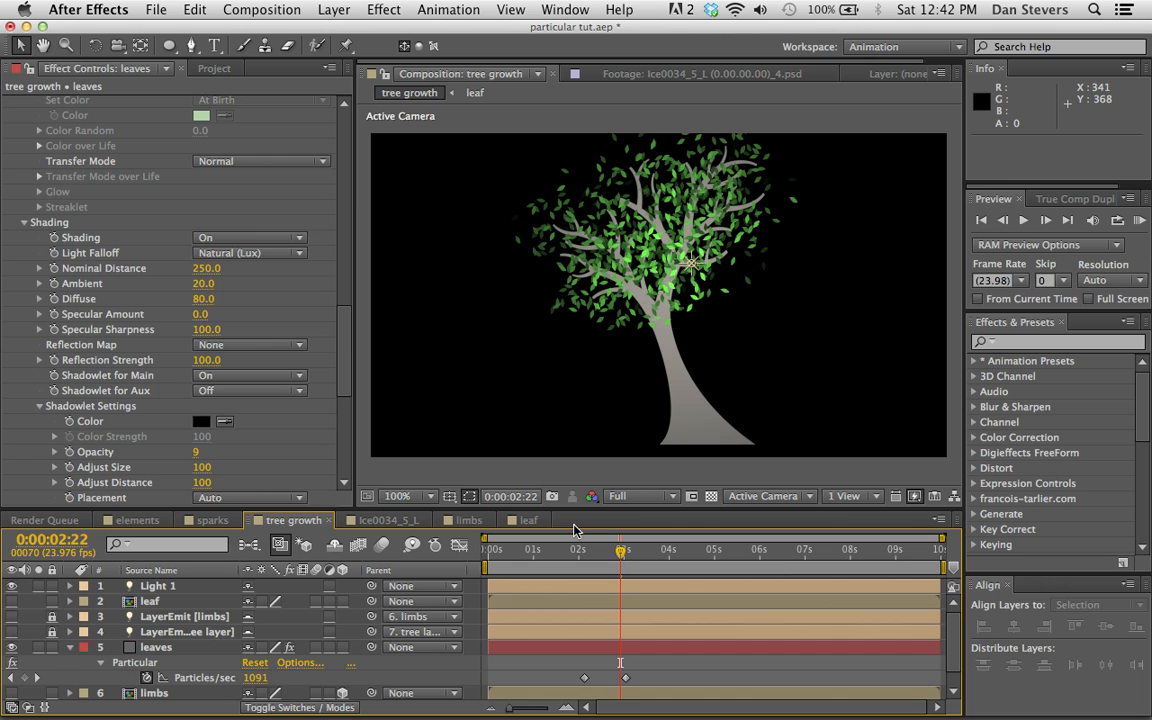
Step: RAM preview the snow in the elements composition, and stop the playback
click(140, 520)
click(1138, 222)
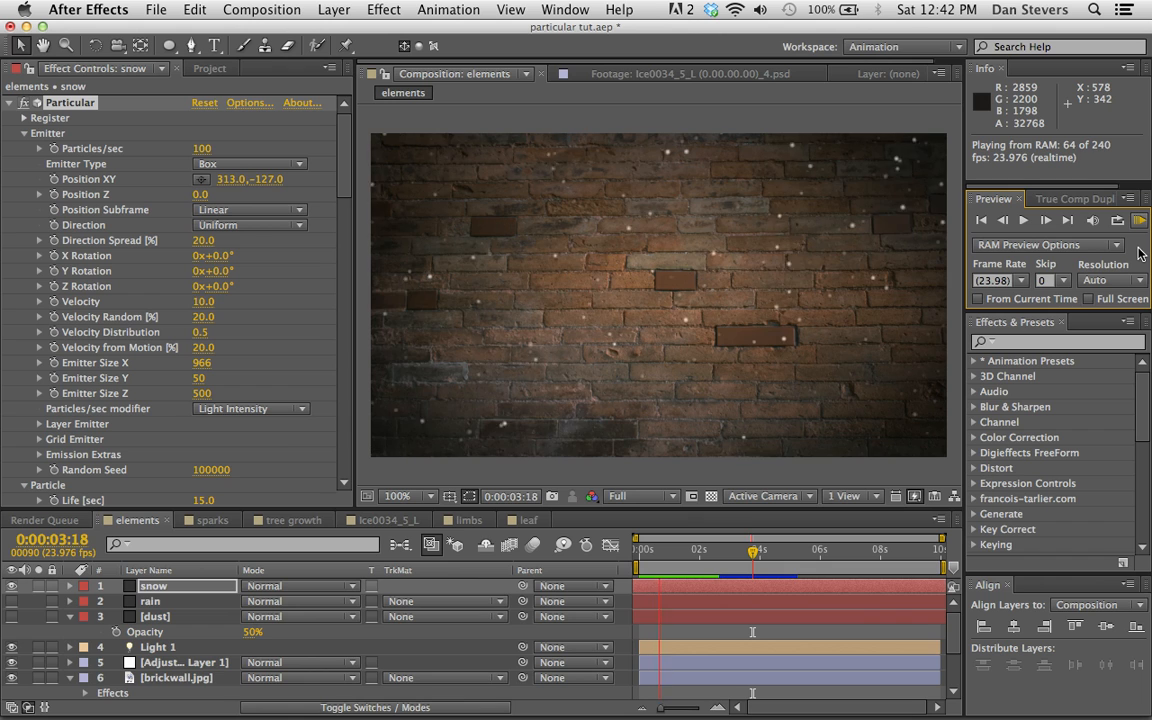
key(space)
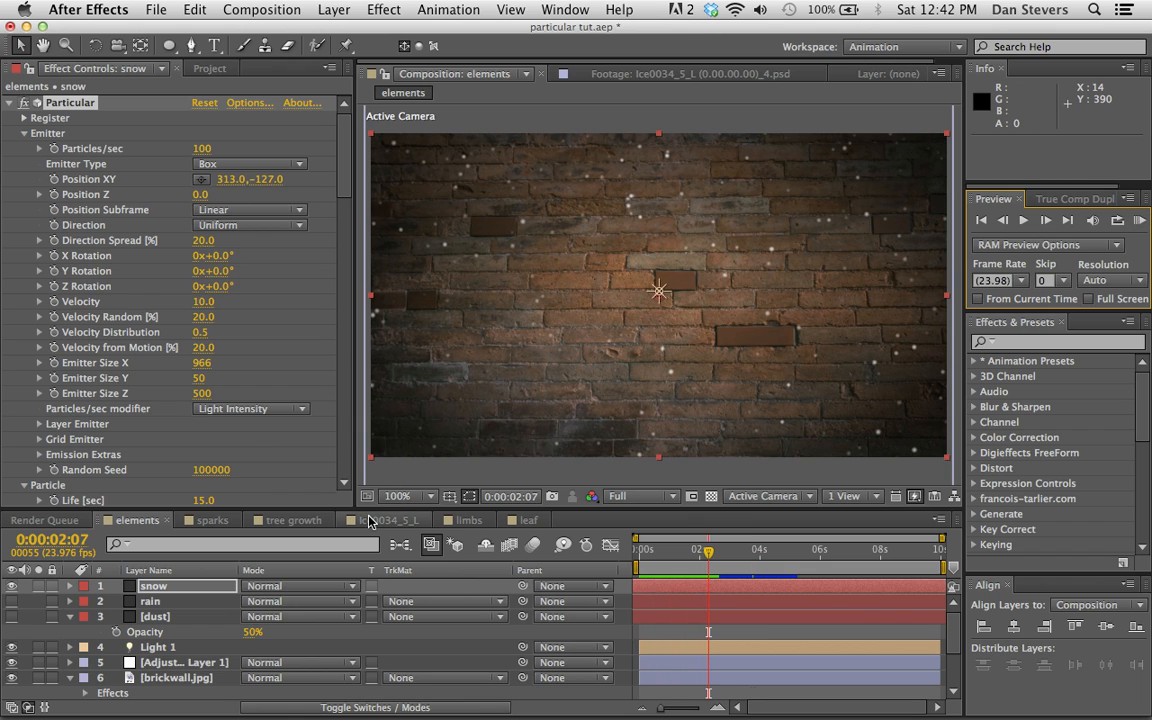
Step: Open the Ice0034_5_L composition and select it among the project items
click(372, 521)
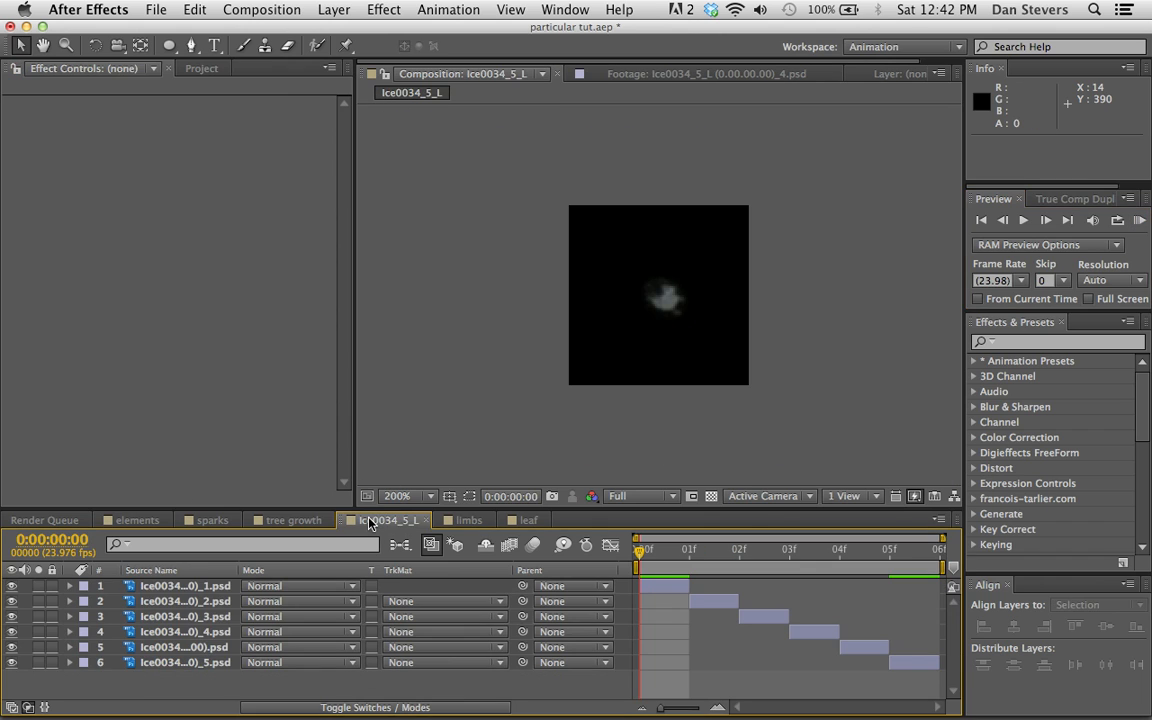
click(200, 68)
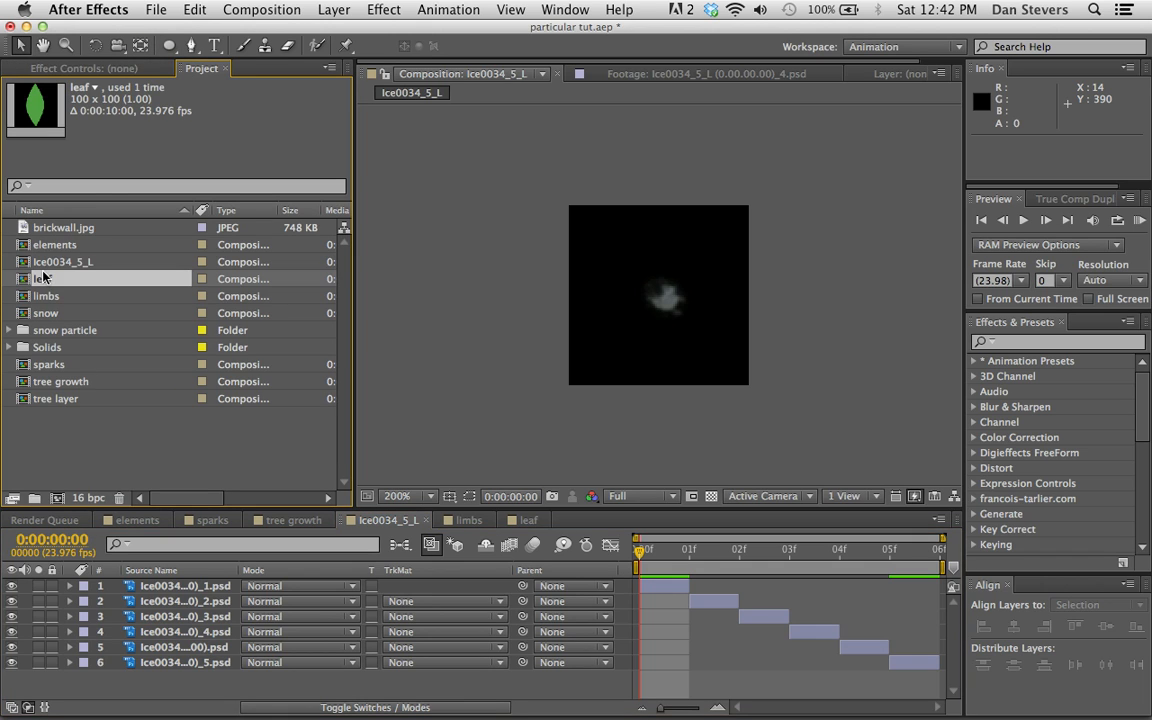
click(55, 228)
click(60, 261)
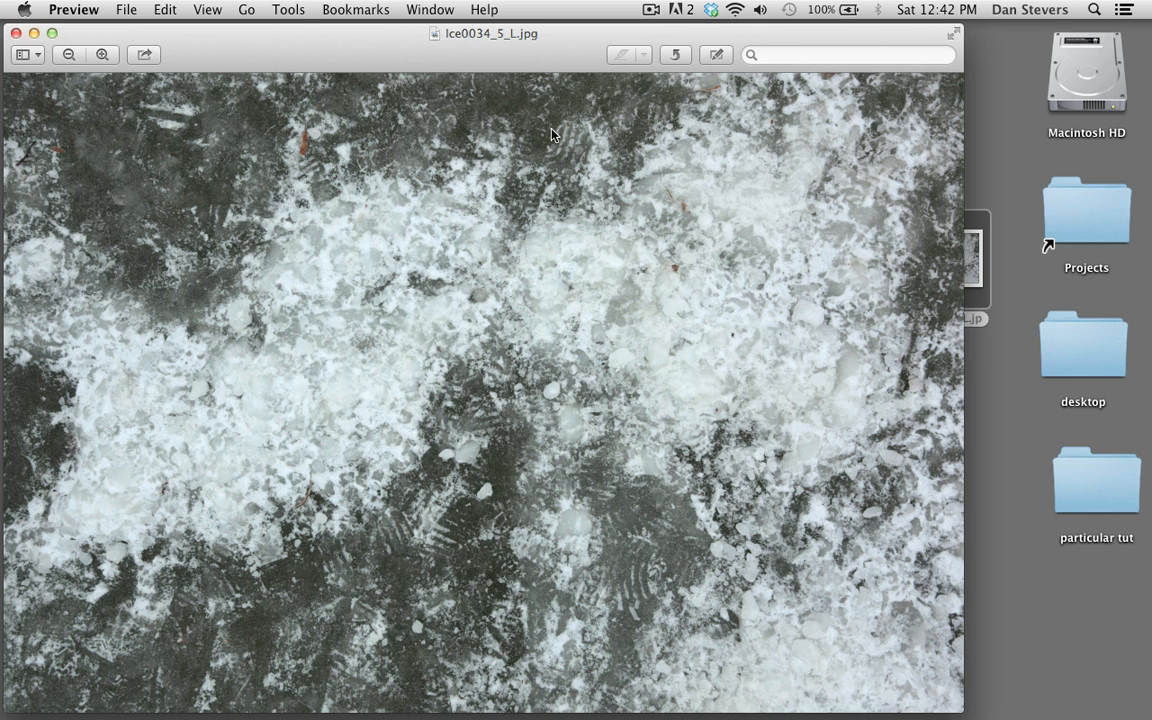
Step: Look over the Ice0034_5_L.jpg texture in Preview, quit Preview, and return to After Effects
drag(312, 39, 388, 37)
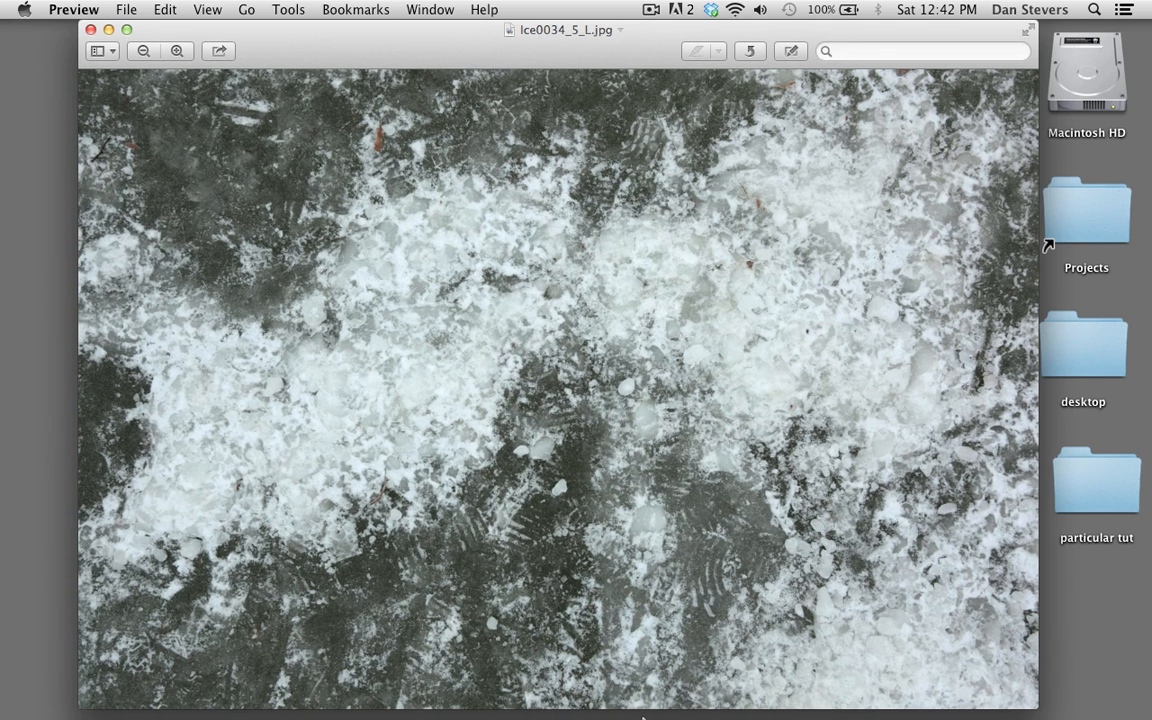
mouse_move(643, 717)
key(super+q)
click(463, 686)
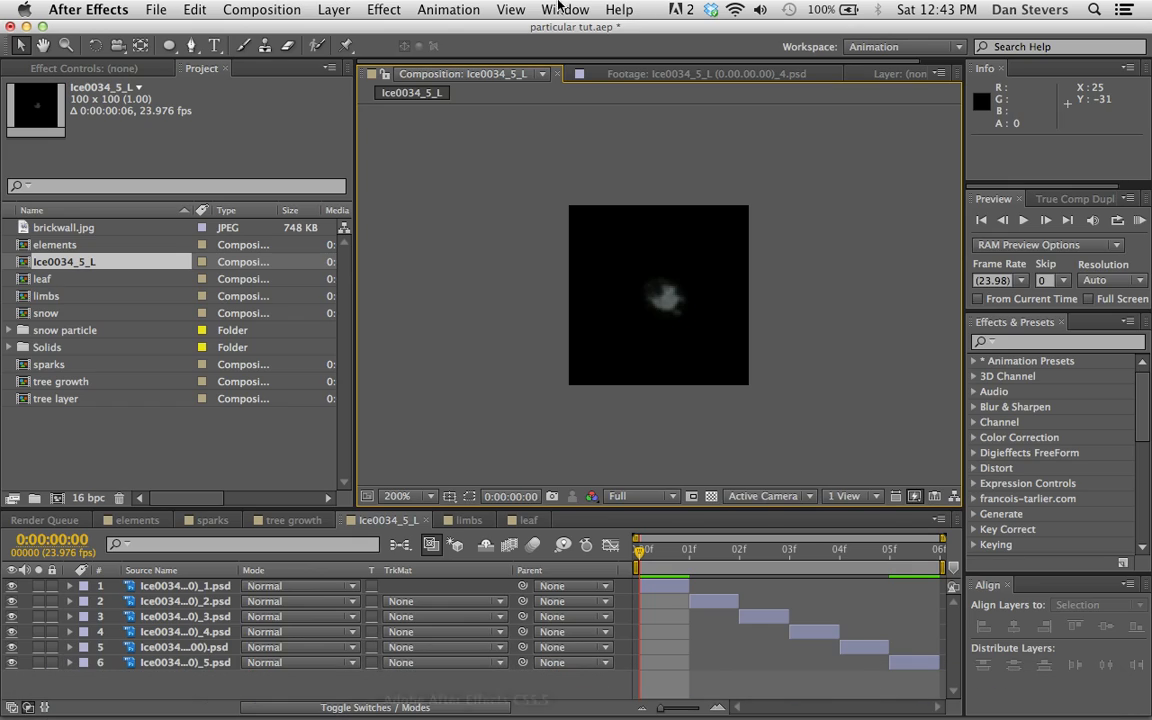
Step: Import Ice0034_5_L.jpg from the desktop into the project and create a new composition from it
drag(509, 30, 767, 387)
drag(940, 258, 405, 590)
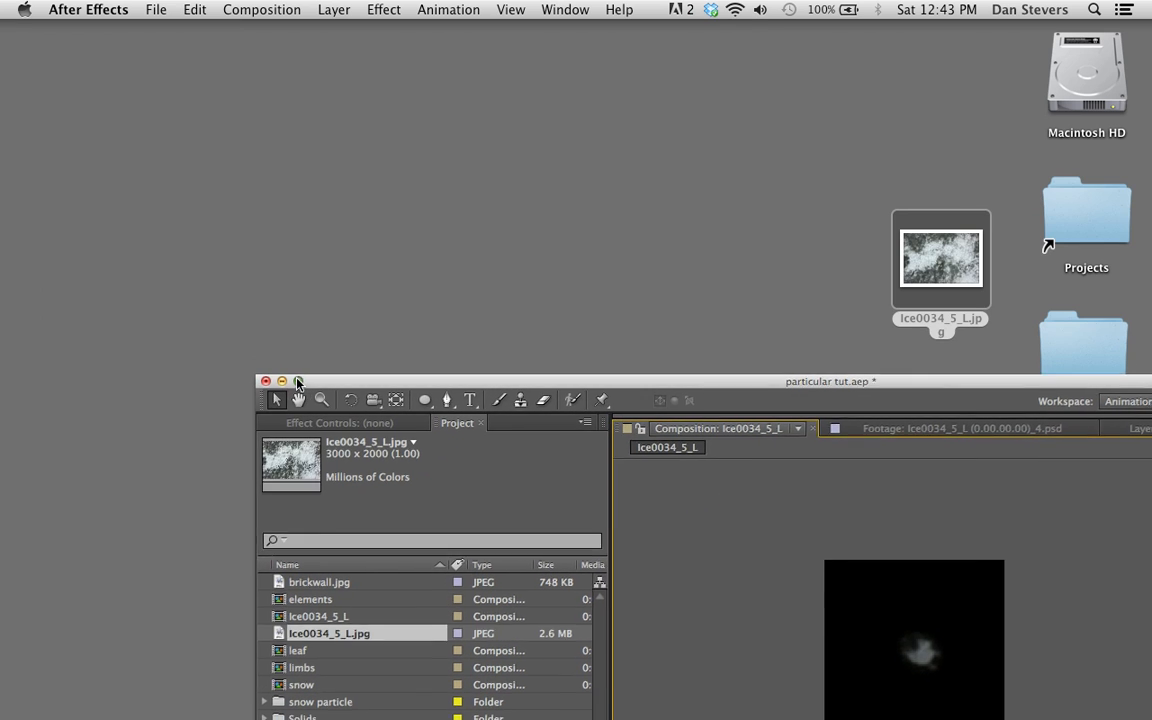
click(300, 383)
drag(52, 278, 57, 497)
scroll(610, 340, down, 3)
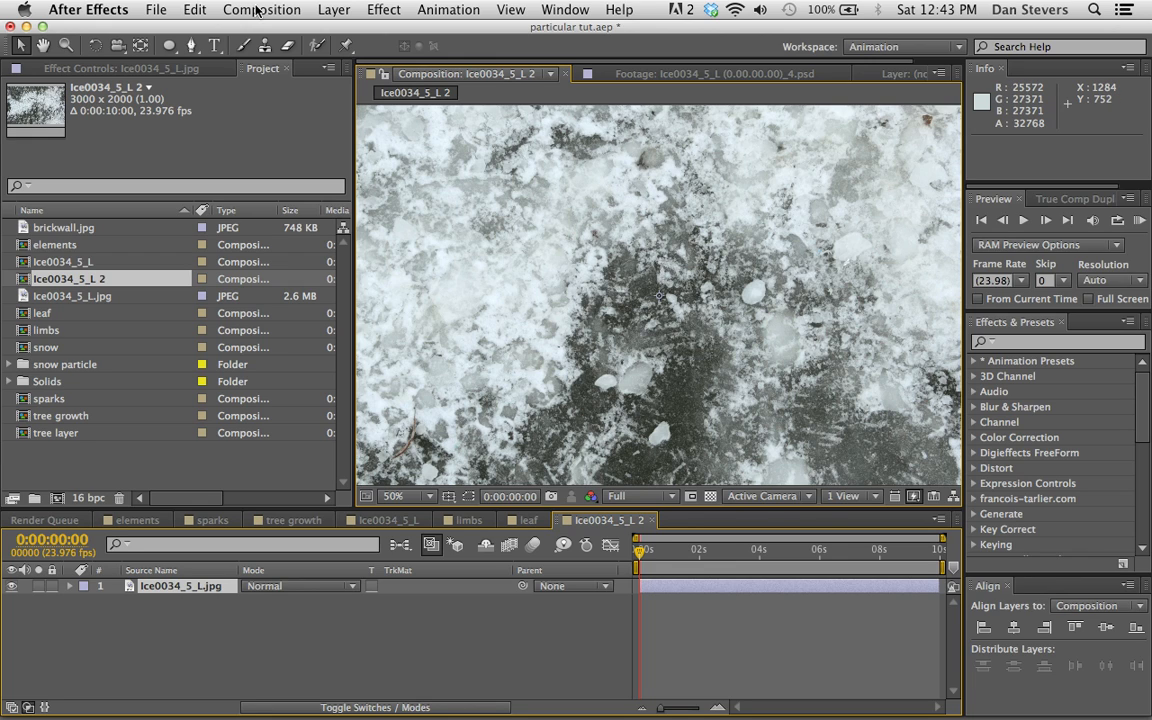
Step: Activate the Pen tool, duplicate the ice image layer, and use the copy as a luma matte for the lower layer
click(191, 45)
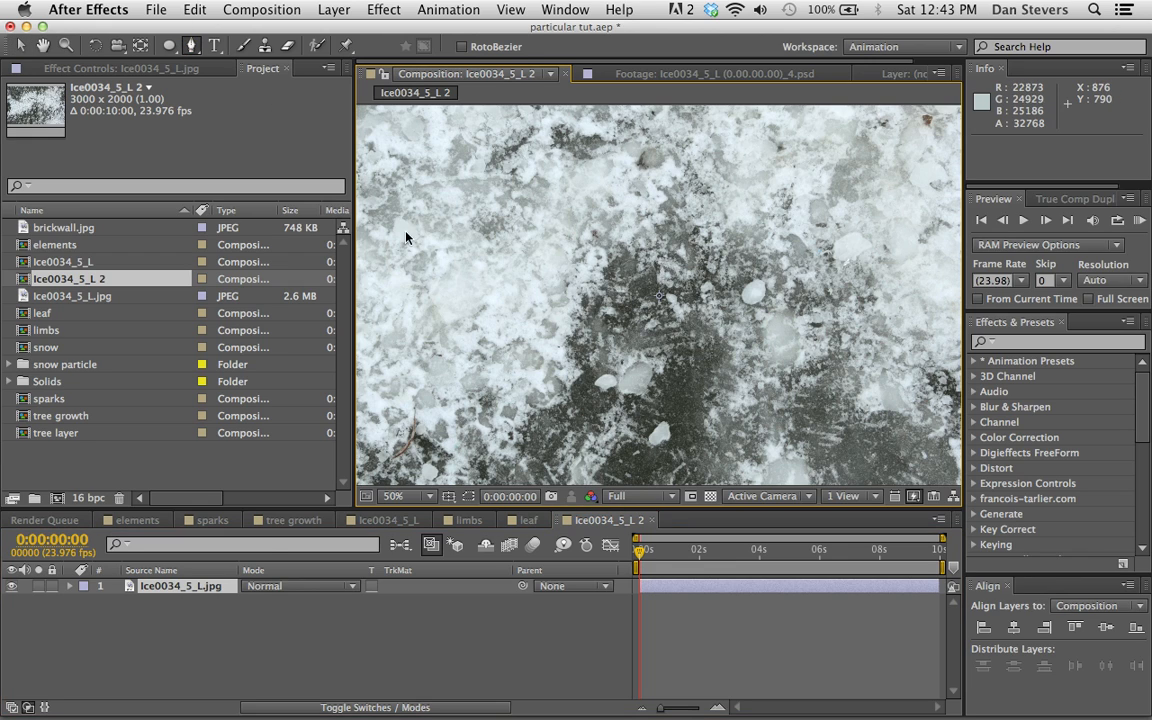
click(160, 589)
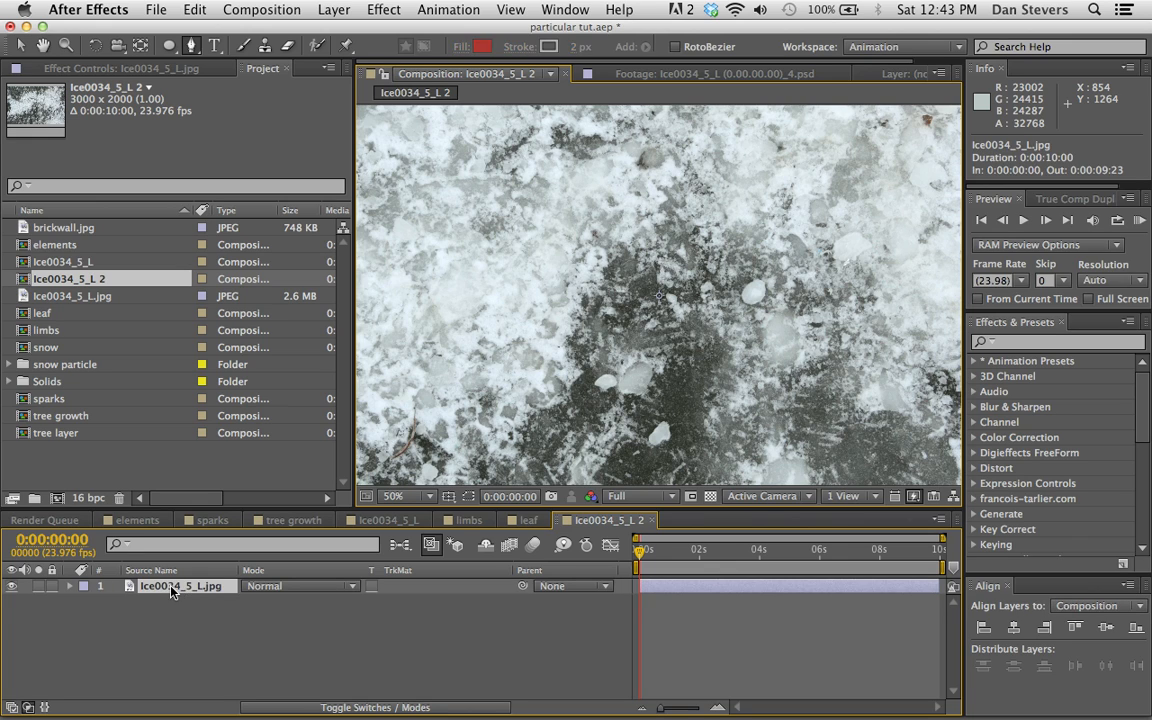
key(super+d)
click(428, 603)
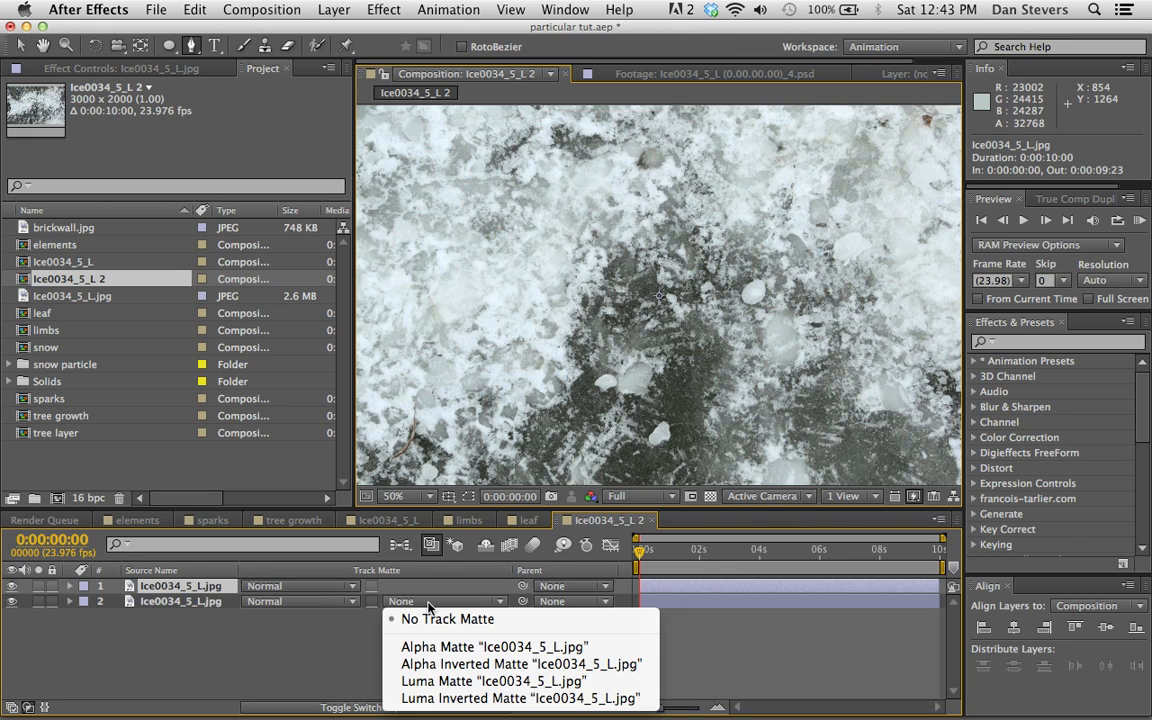
click(450, 685)
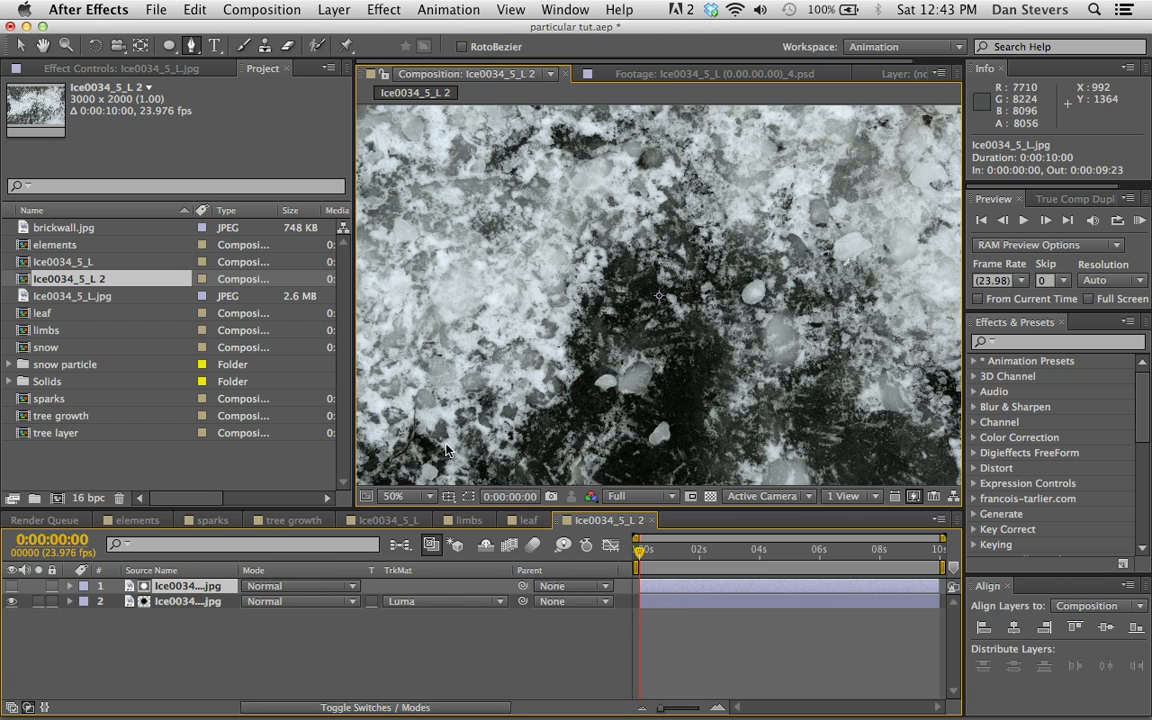
Step: Check the luma-matted ice against the transparency grid, and turn the grid off again
key(period)
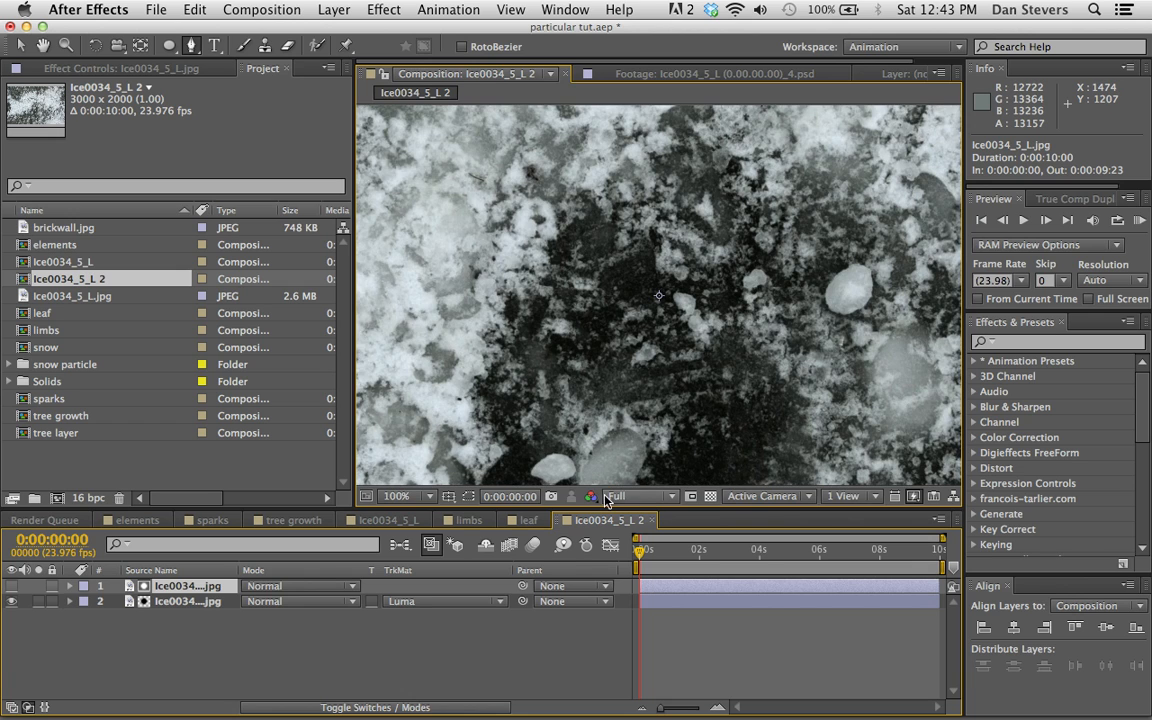
click(710, 497)
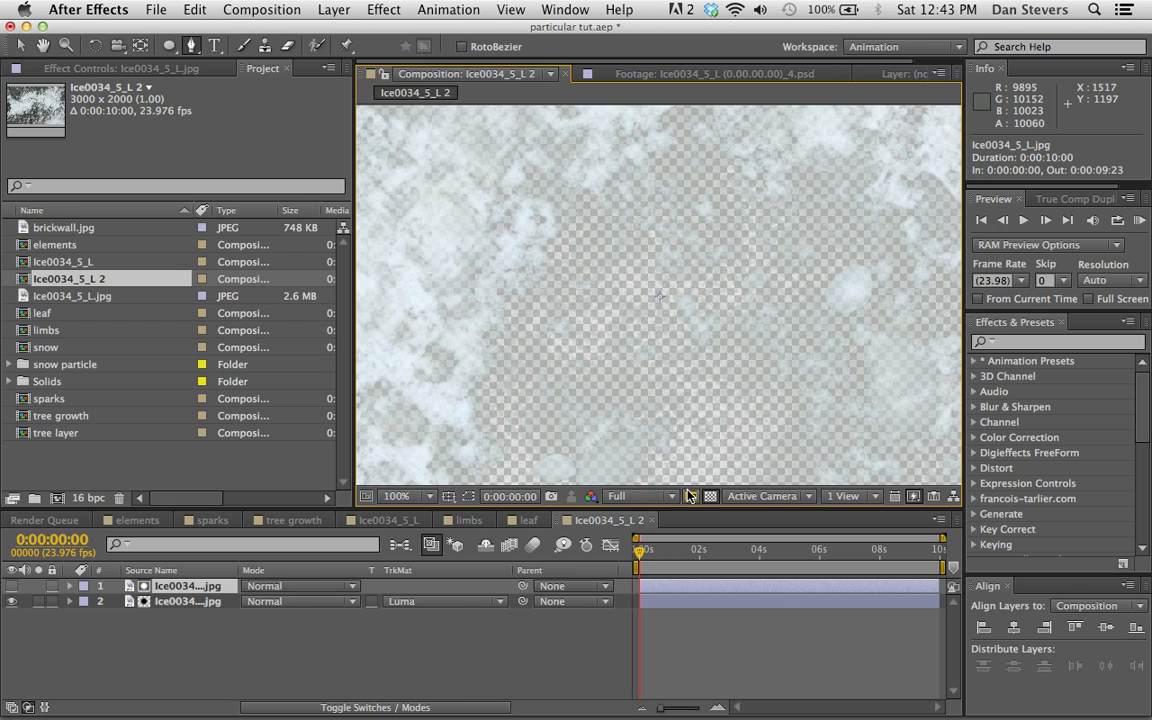
click(710, 497)
Step: Pre-compose both ice layers into Pre-comp 1, moving all attributes into the new composition
shift+click(190, 604)
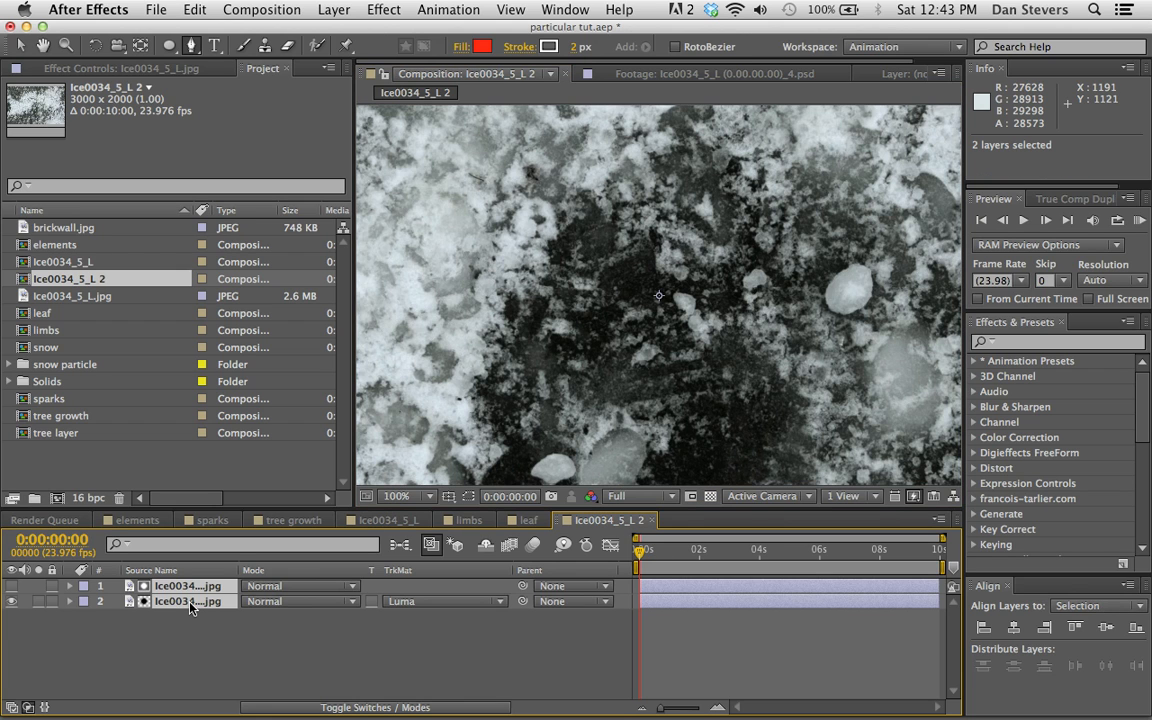
key(super+shift+c)
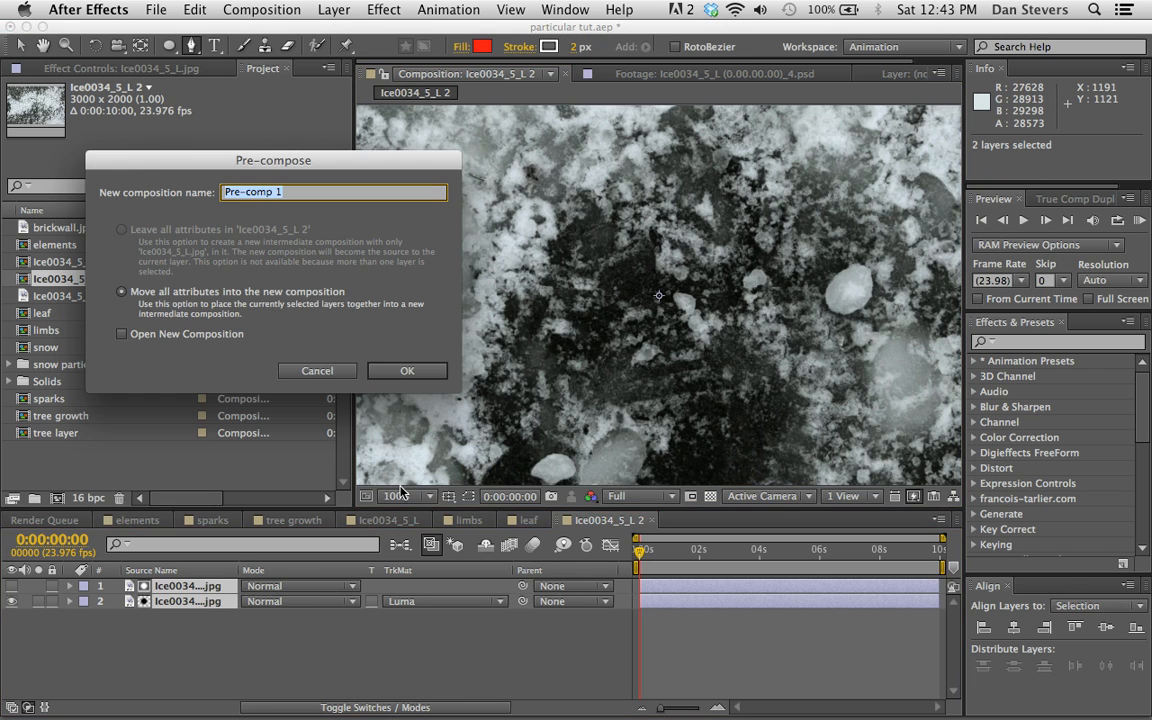
click(407, 370)
key(period)
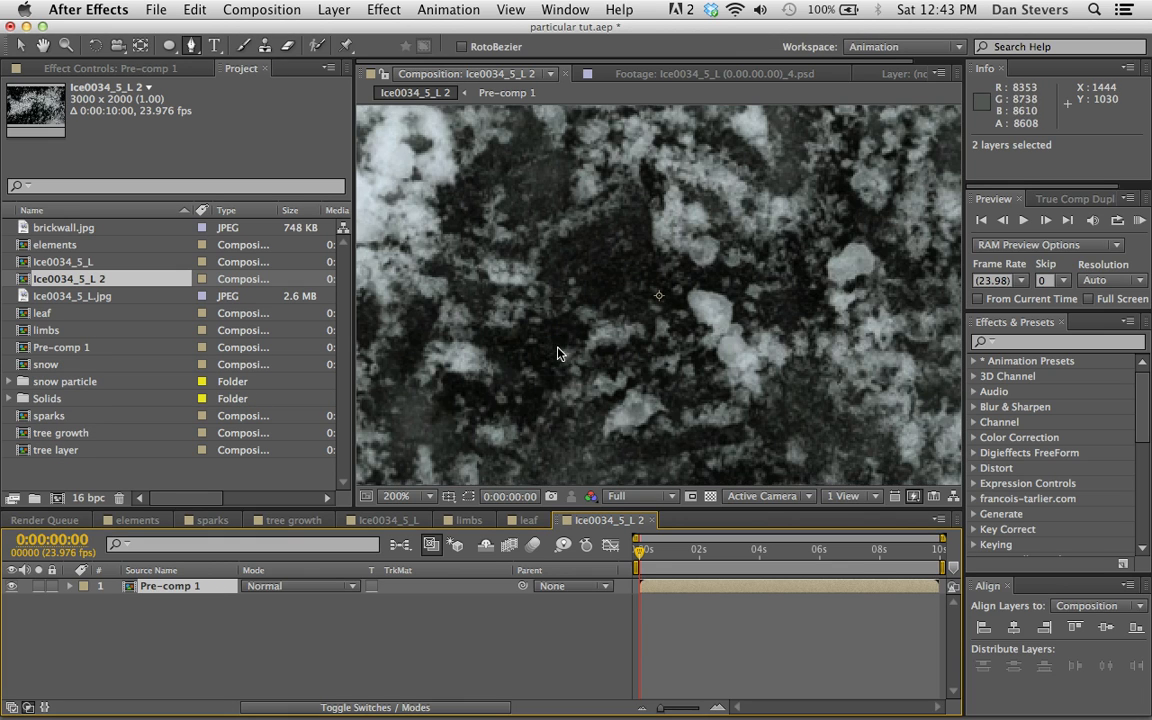
Step: Draw a closed, seven-point Pen mask around one snow clump on the Pre-comp 1 layer
key(space)
drag(558, 354, 716, 334)
drag(630, 337, 596, 312)
click(616, 285)
click(596, 300)
click(616, 285)
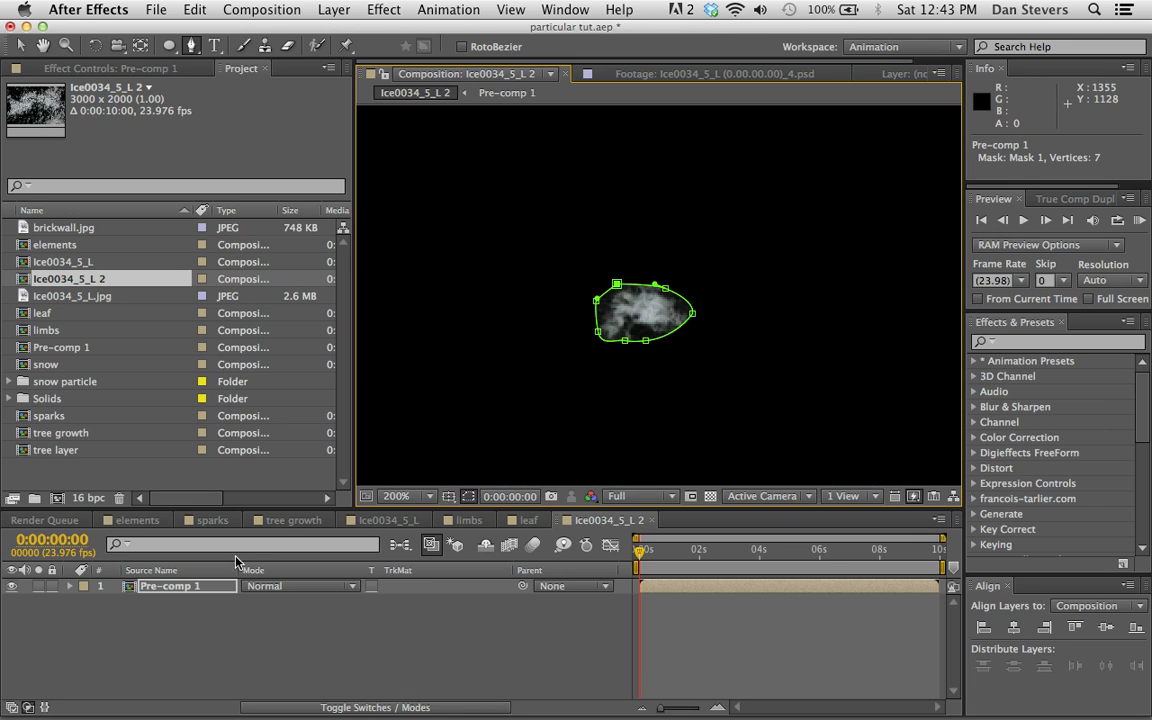
Step: Duplicate the masked Pre-comp 1 layer and delete Mask 1 from the upper copy
click(208, 585)
key(super+d)
key(m)
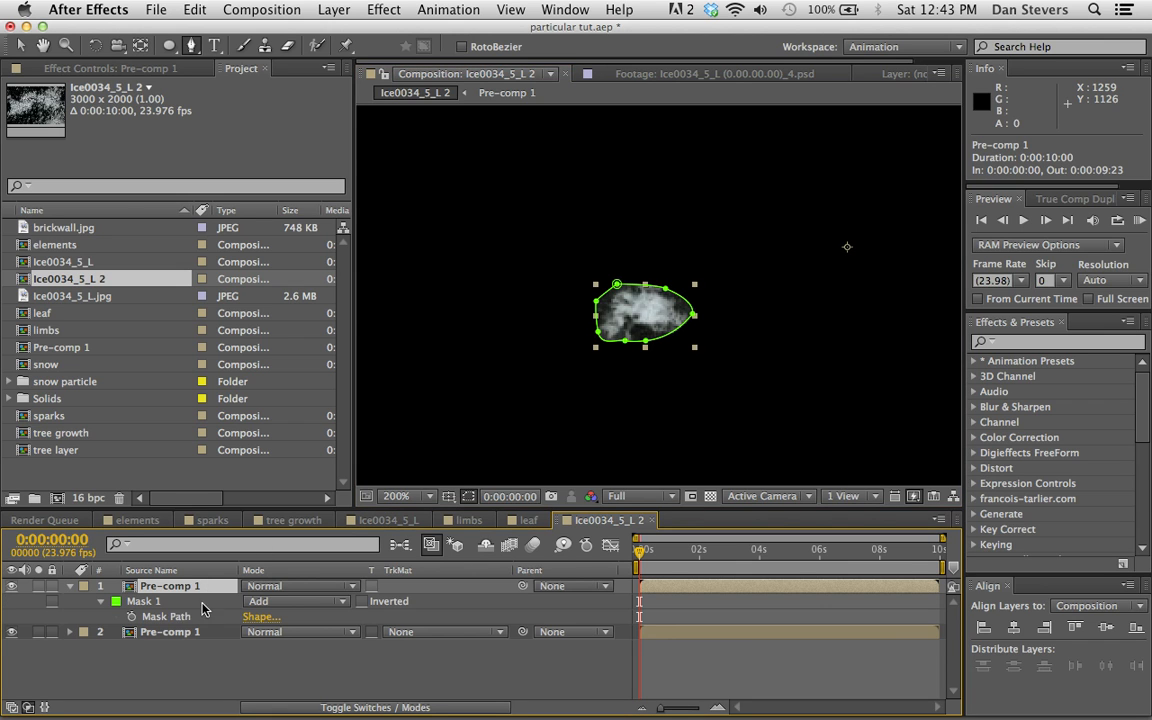
click(175, 606)
key(Delete)
scroll(540, 322, down, 2)
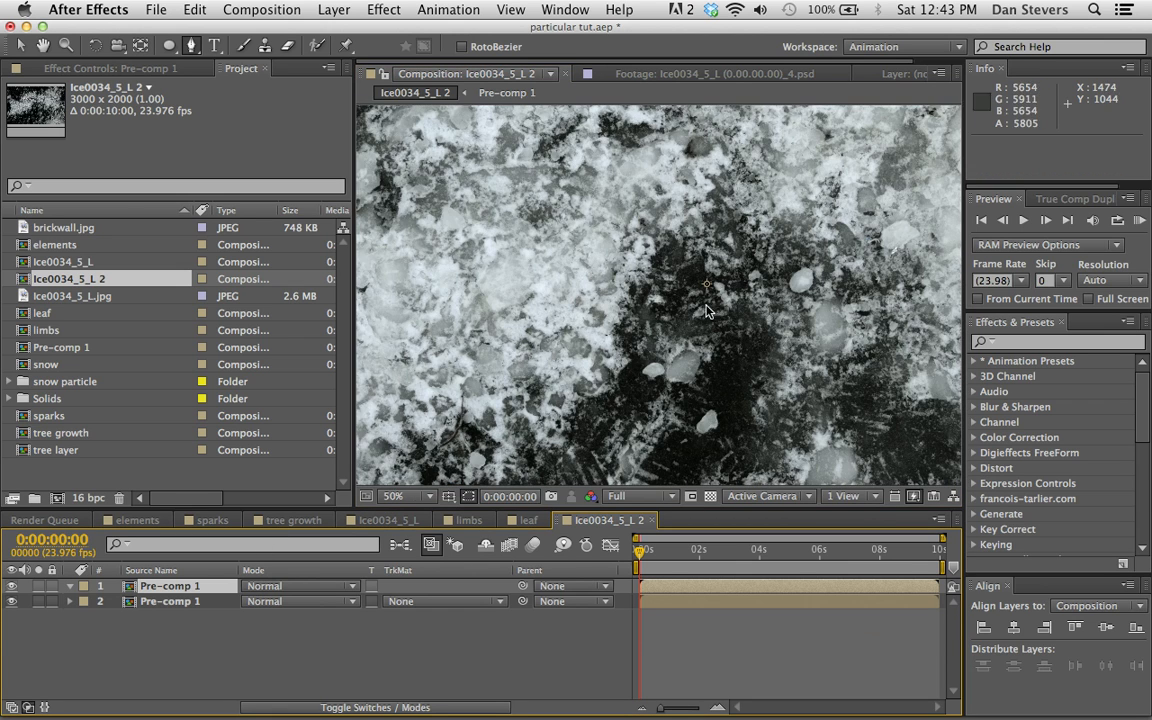
Step: Draw a closed, five-point Pen mask around a small isolated ice chip on the upper Pre-comp 1 layer
key(space)
drag(791, 346, 630, 150)
scroll(790, 358, up, 1)
key(space)
drag(790, 358, 728, 313)
key(g)
scroll(838, 355, up, 1)
key(space)
drag(838, 355, 738, 348)
click(752, 335)
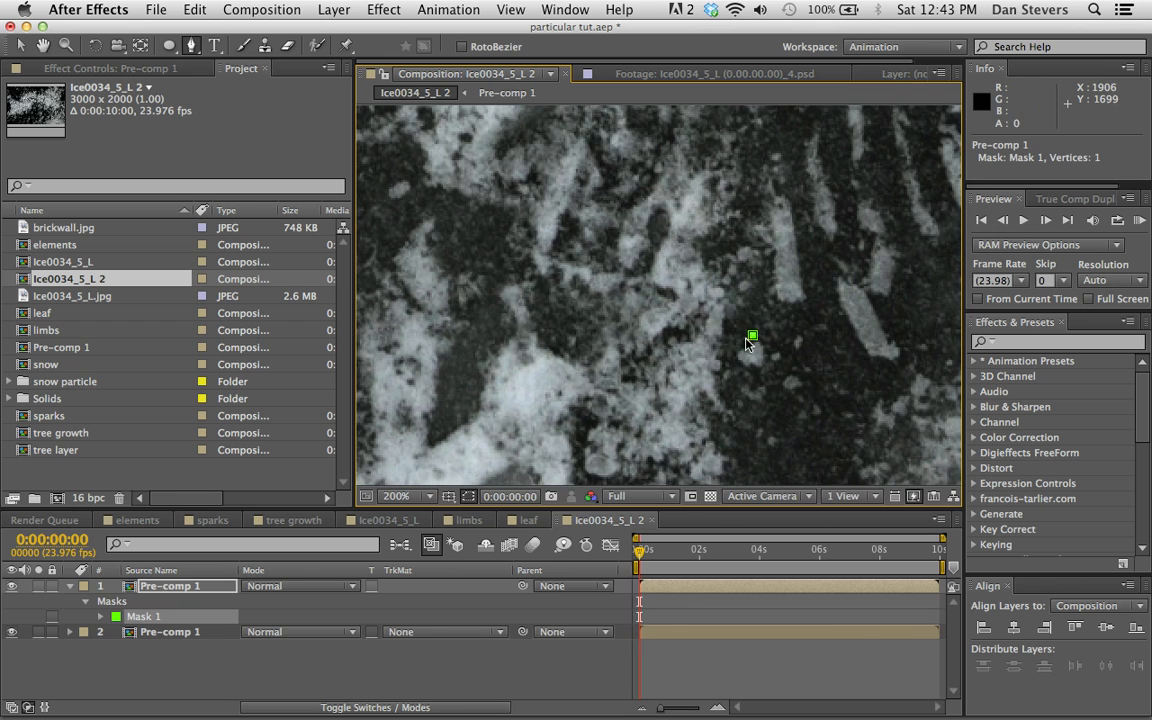
click(736, 349)
click(739, 367)
click(758, 372)
click(770, 351)
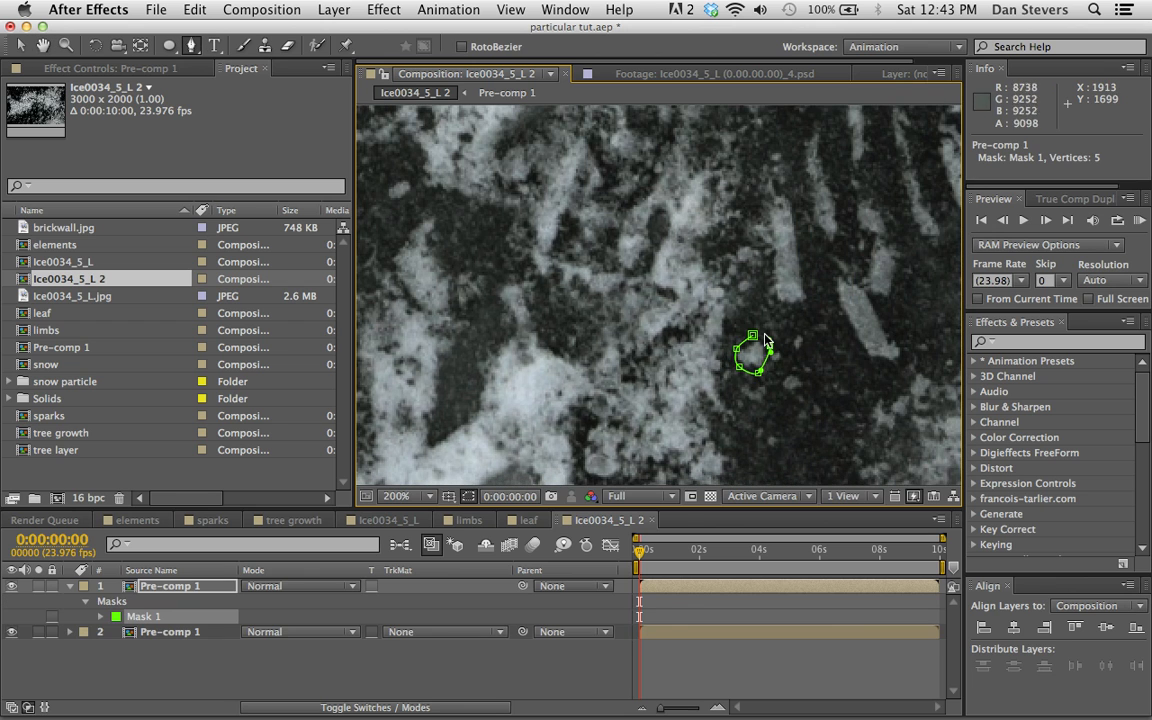
click(753, 335)
Step: Set the Mask Feather of the upper Pre-comp 1 layer's mask to 2 pixels
click(180, 589)
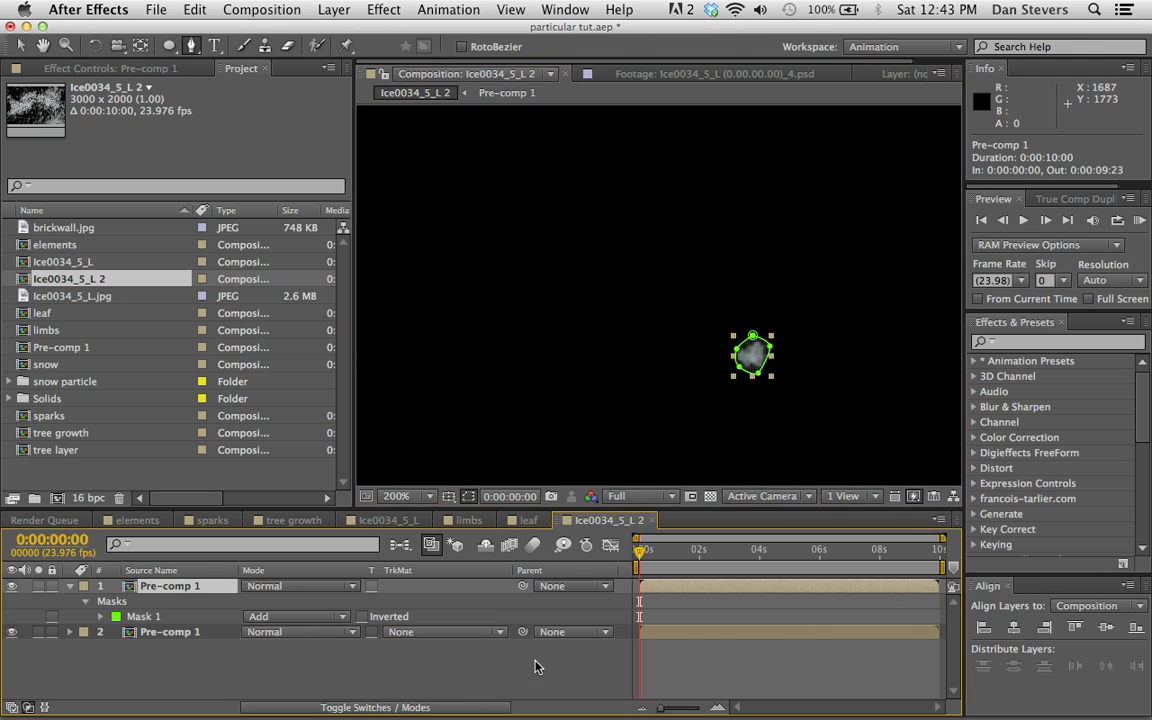
key(m)
key(m)
key(m)
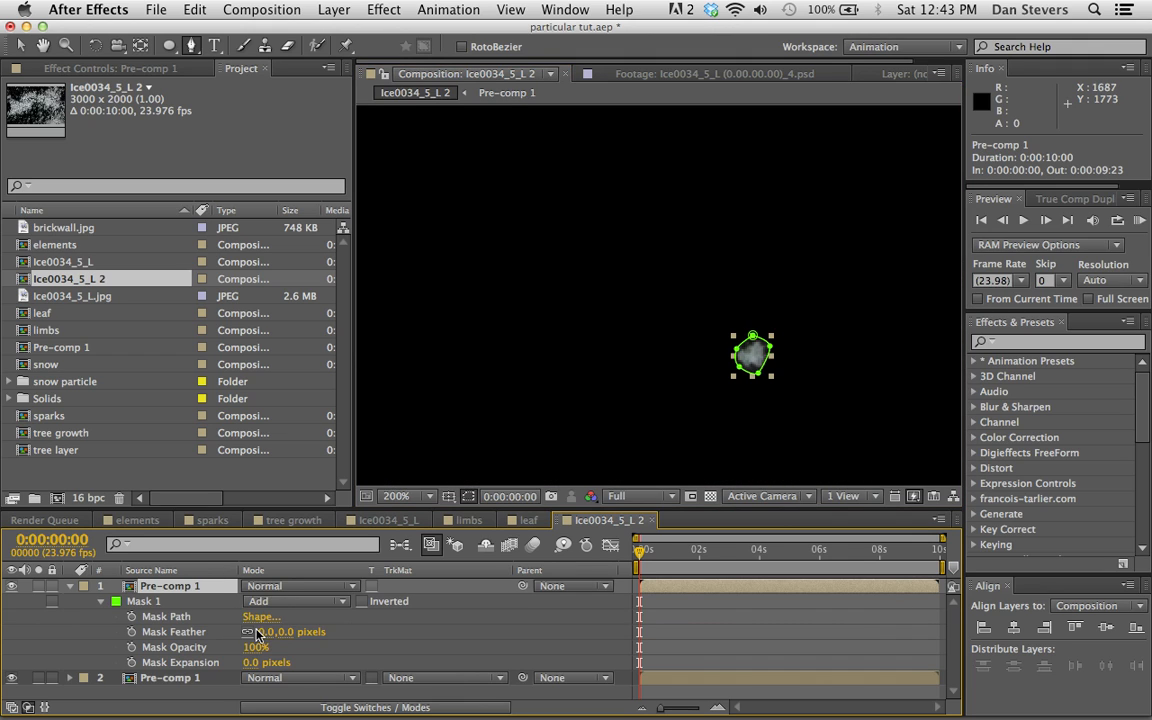
click(266, 632)
text(2)
click(393, 631)
Step: Set the Mask Feather of the lower Pre-comp 1 layer's mask to 2 pixels and collapse both layers' properties
click(182, 678)
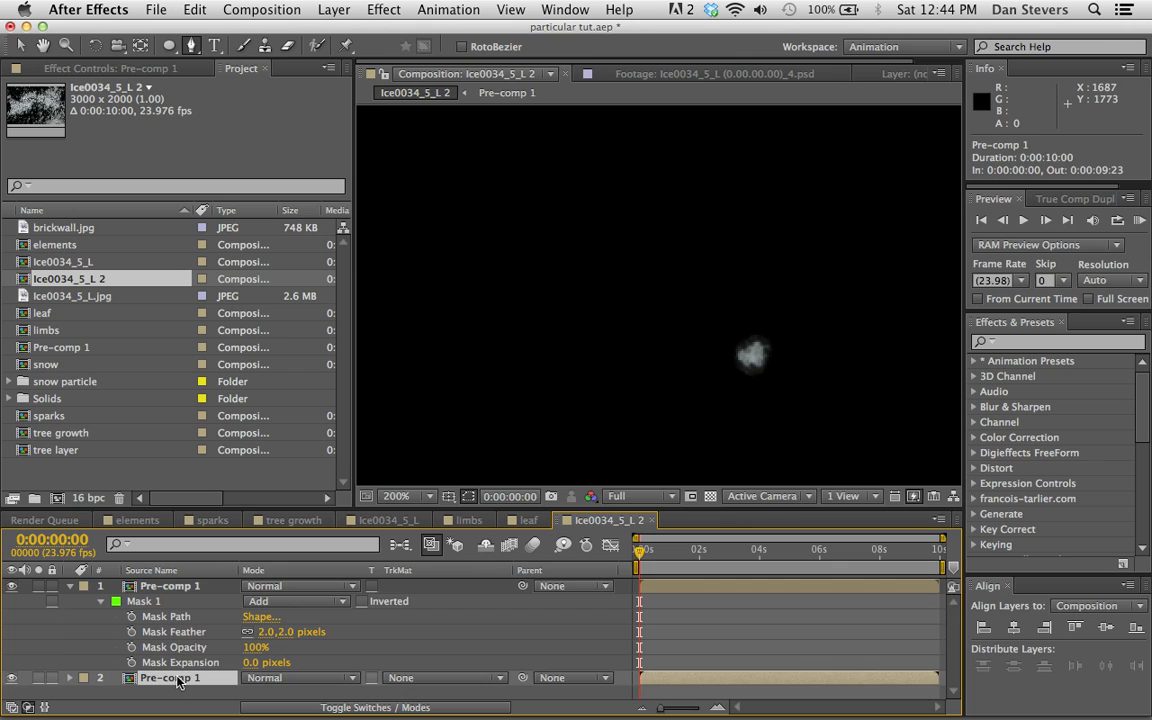
key(m)
key(m)
key(m)
click(273, 677)
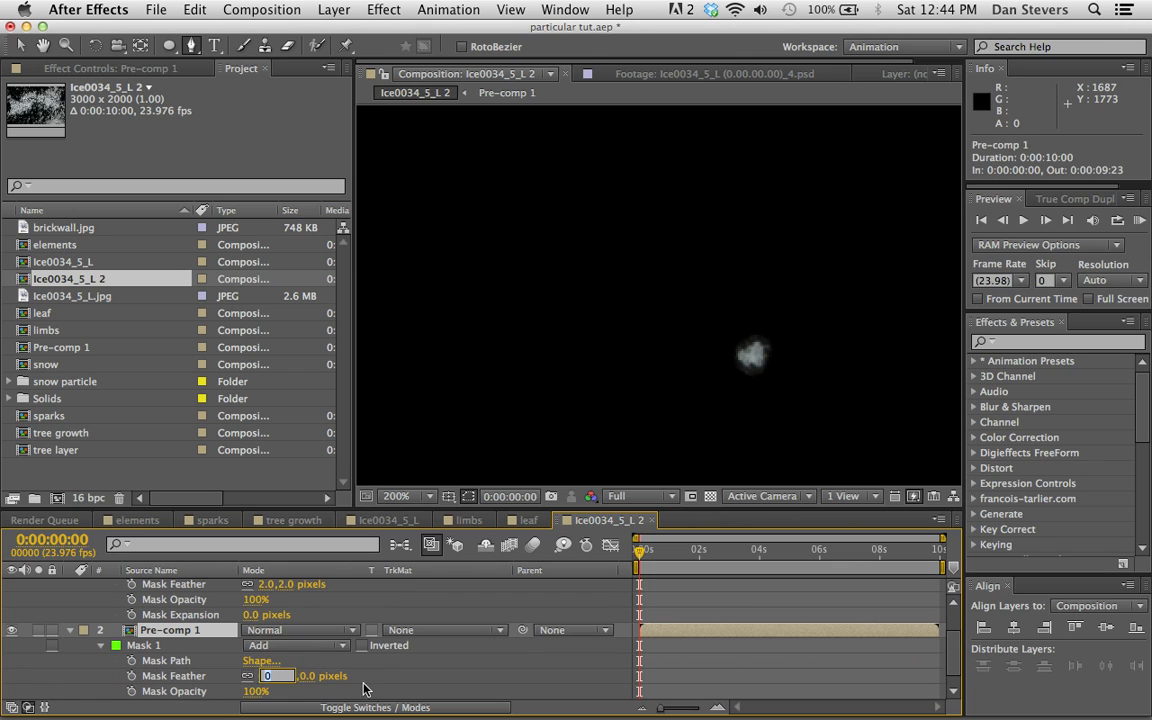
text(2)
click(425, 673)
scroll(110, 655, up, 3)
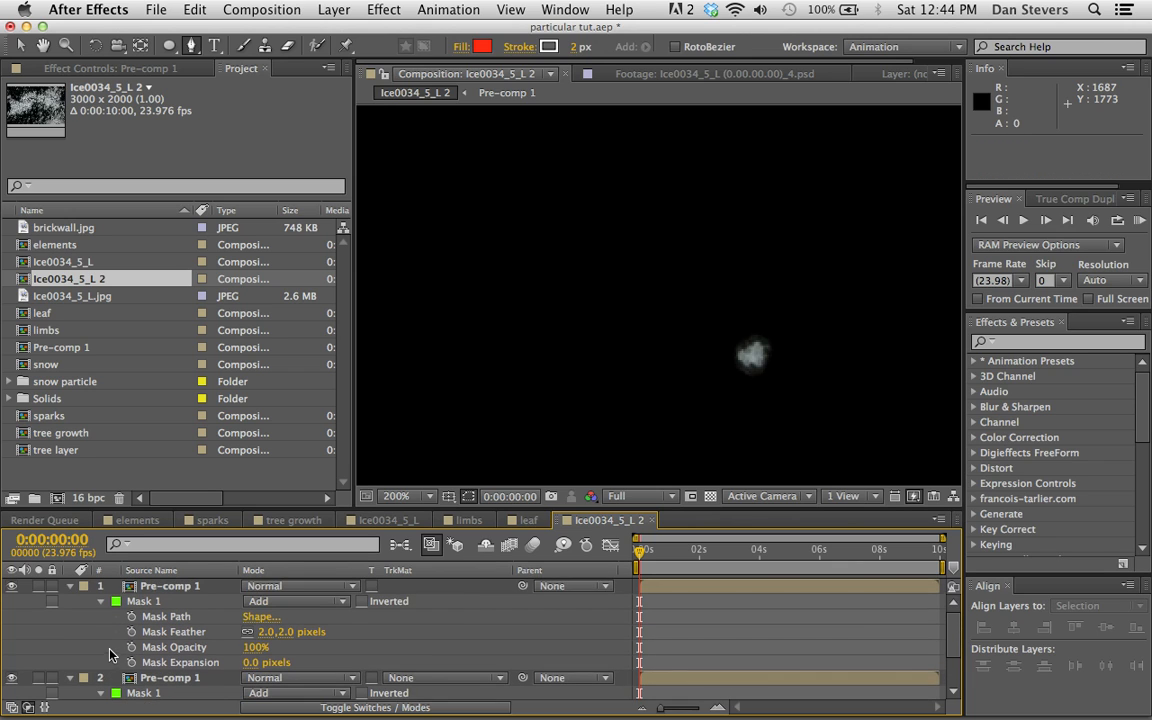
click(70, 587)
click(68, 603)
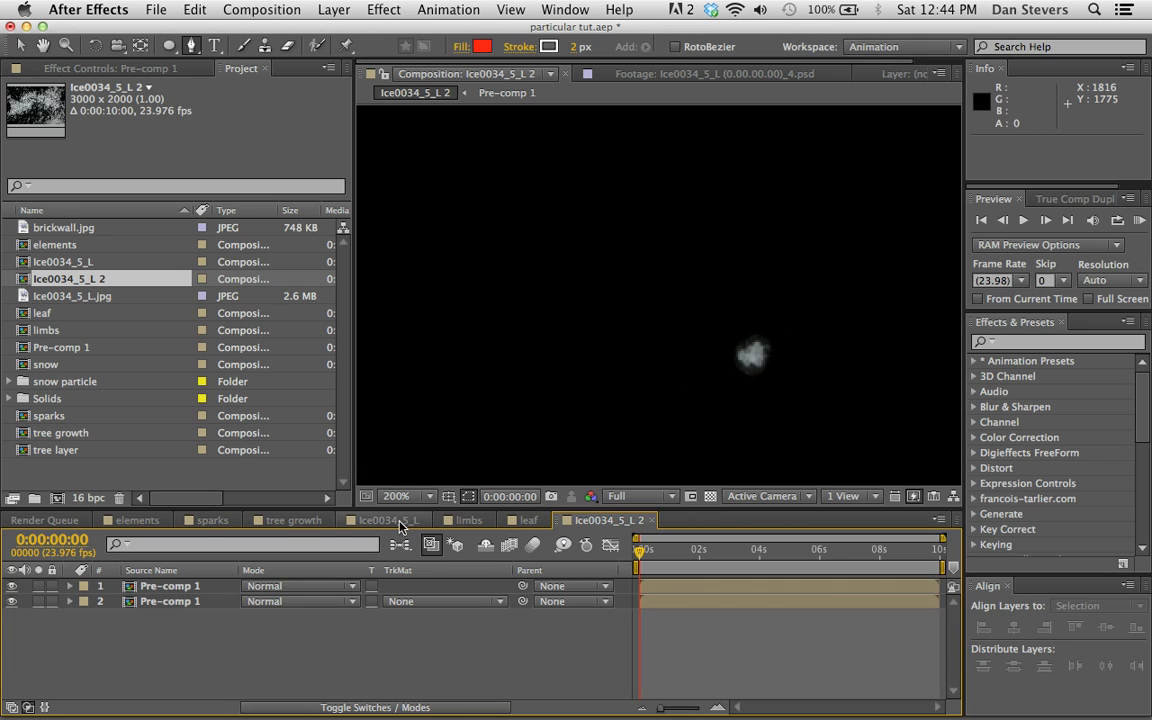
Step: Open the Ice0034_5_L composition and compare it with the Ice0034_5_L 2 composition
double_click(60, 263)
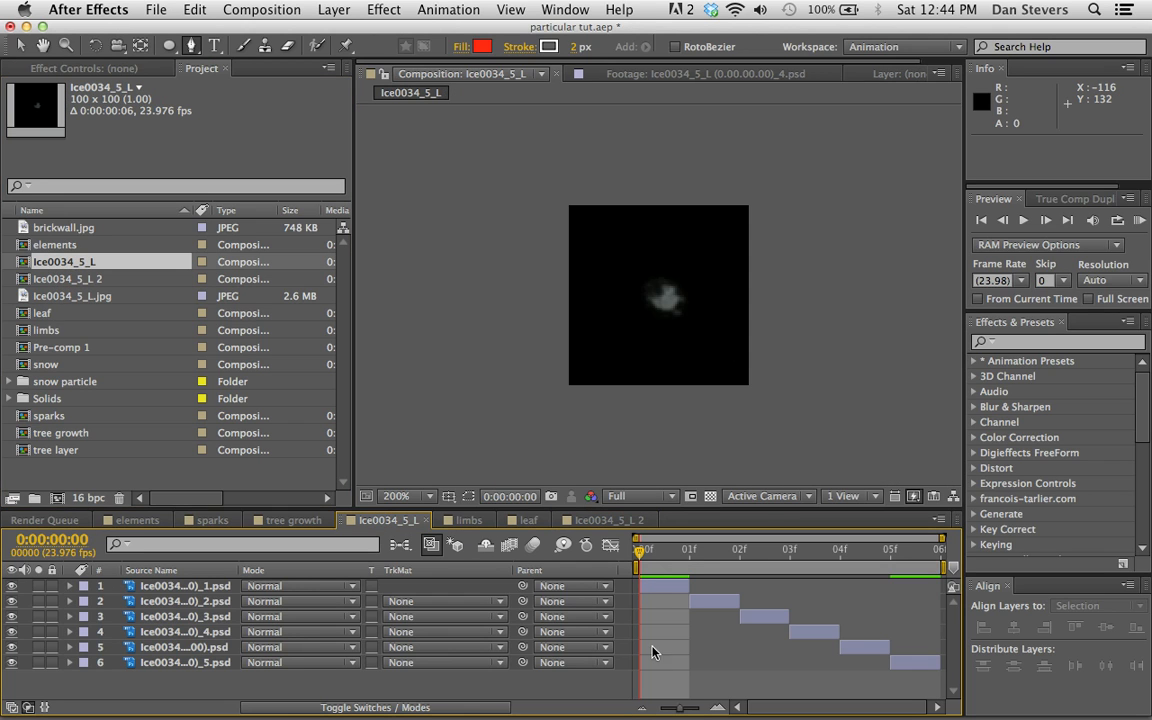
mouse_move(645, 560)
mouse_down()
mouse_move(885, 570)
mouse_move(640, 566)
mouse_up()
click(152, 590)
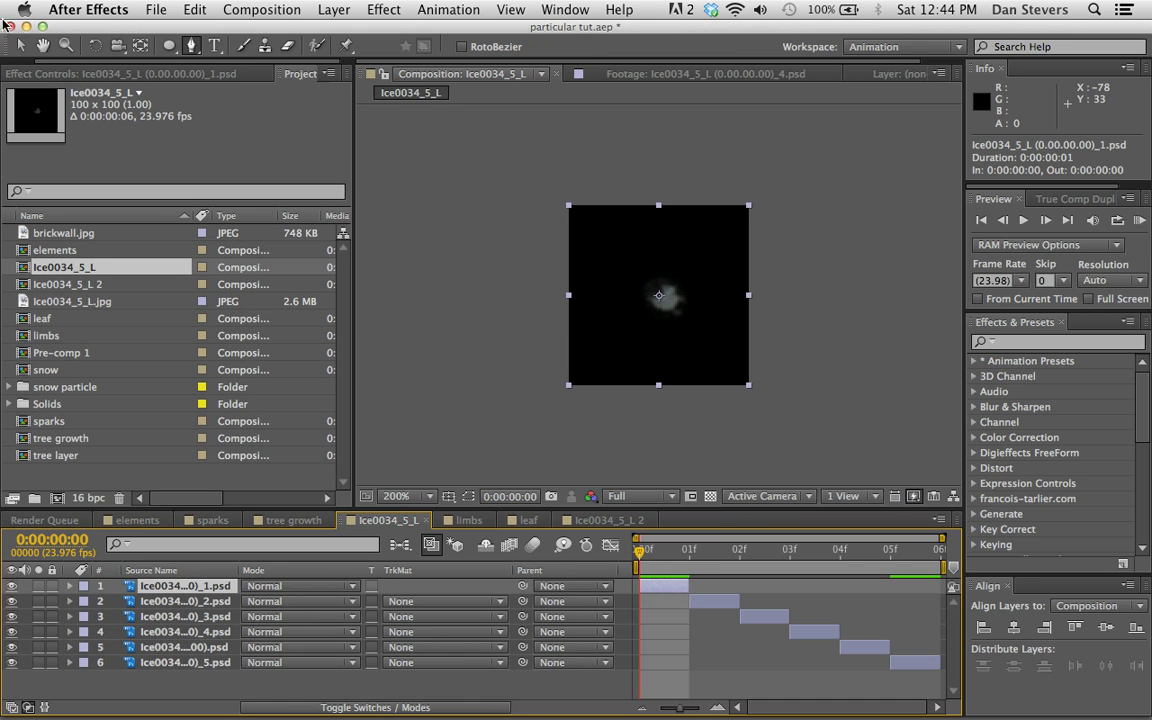
click(20, 48)
click(600, 520)
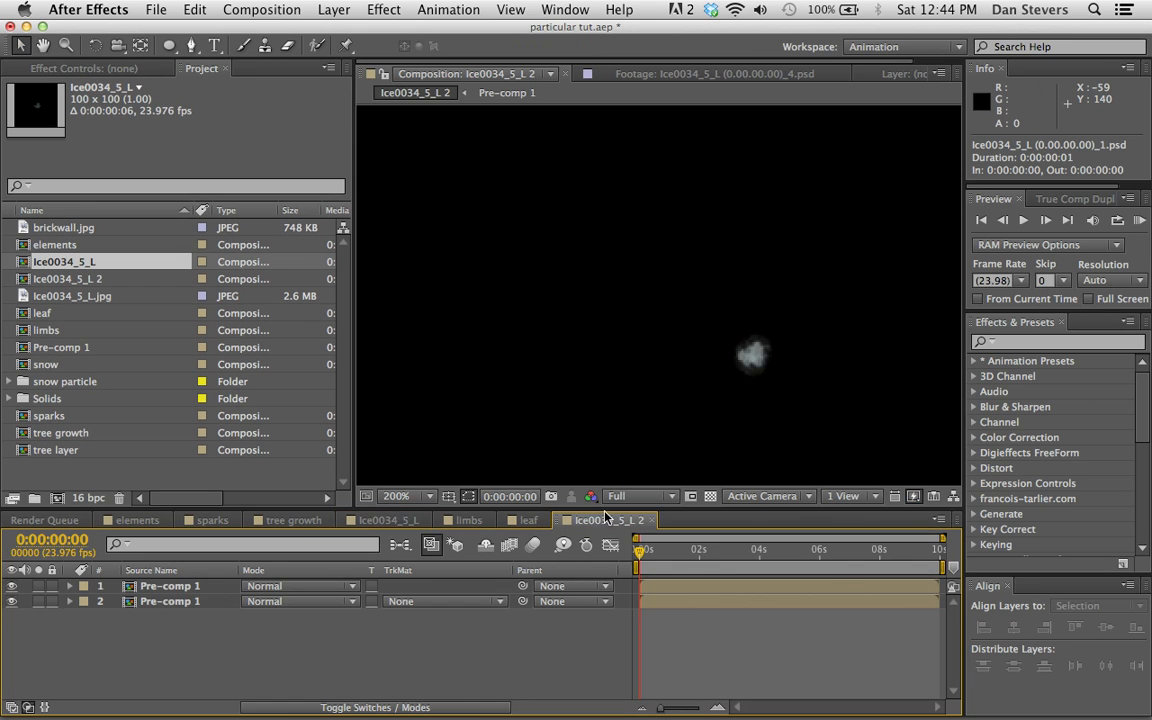
click(390, 520)
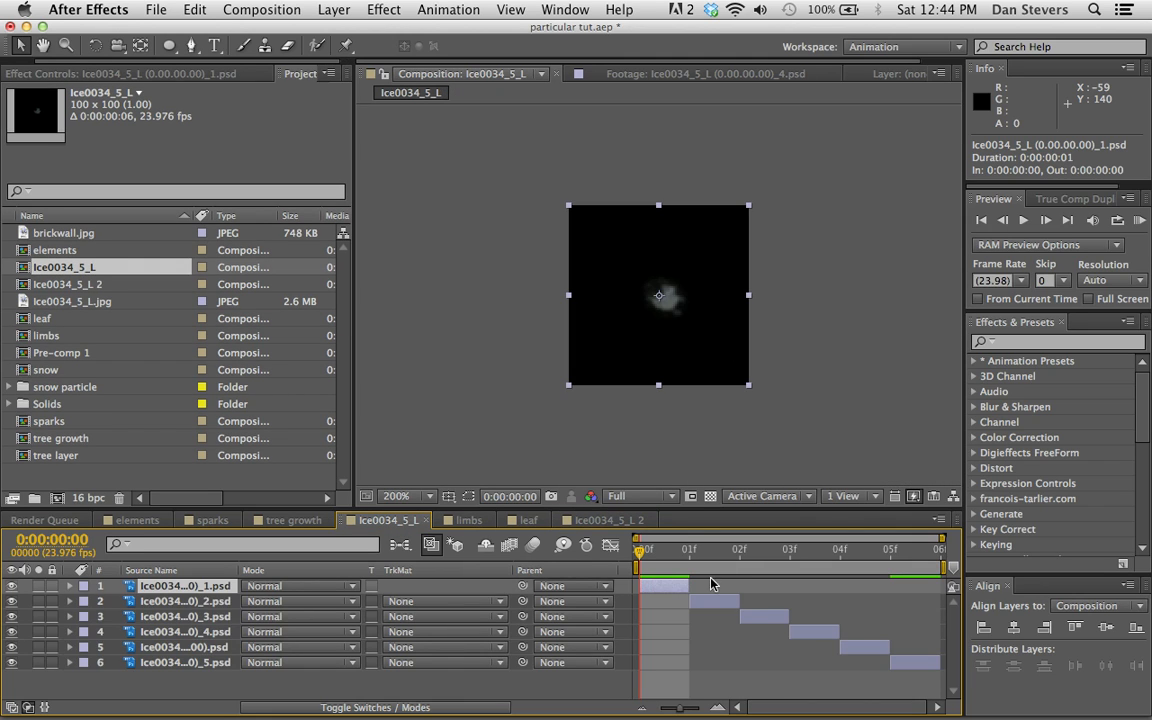
Step: Scrub through the one-frame snow sprite layers in Ice0034_5_L and check their transparency against the transparency grid
drag(649, 557, 674, 553)
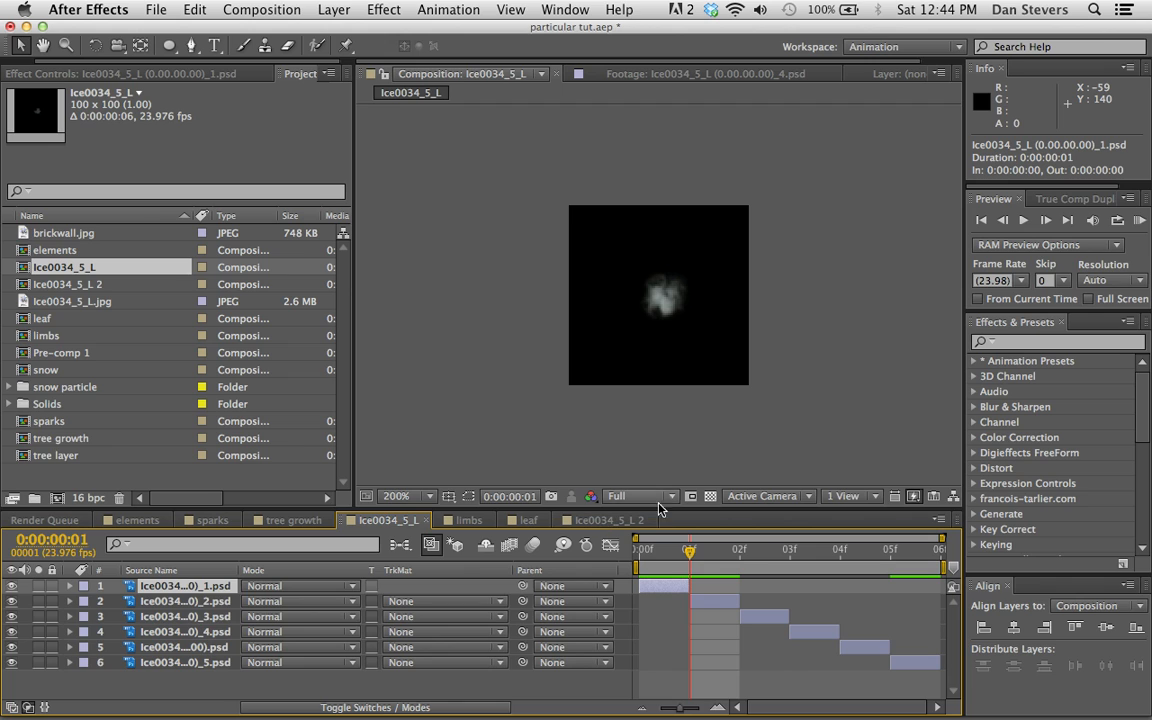
click(709, 497)
drag(670, 568, 600, 515)
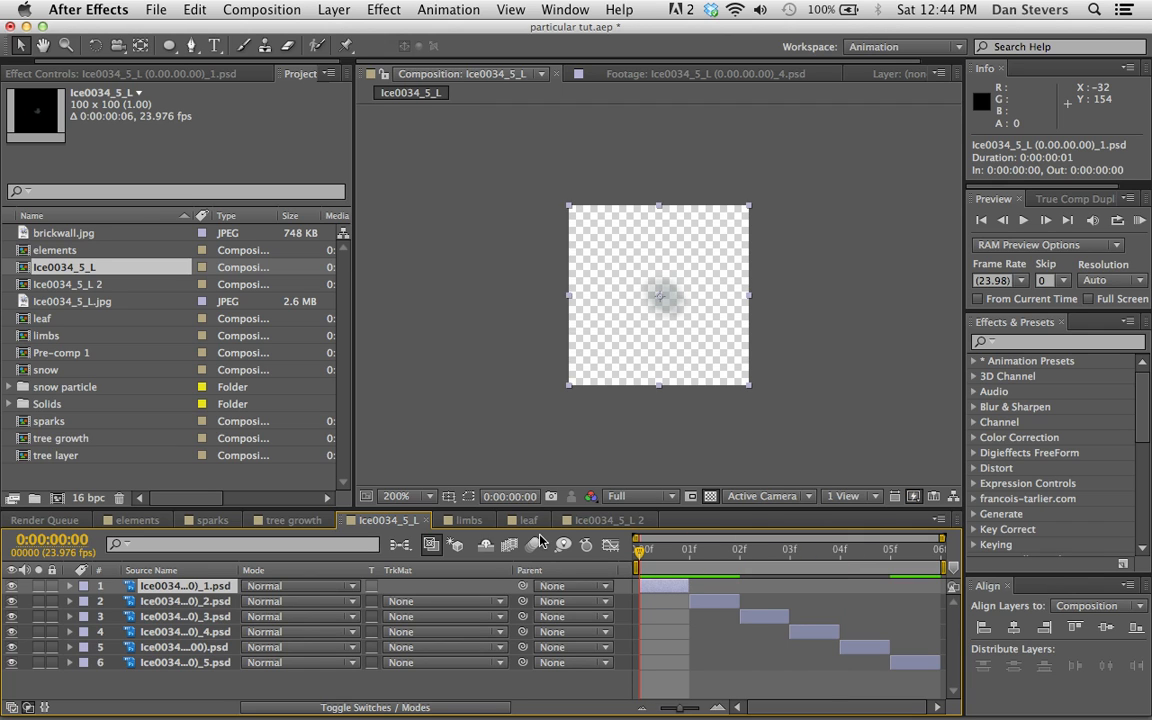
click(709, 497)
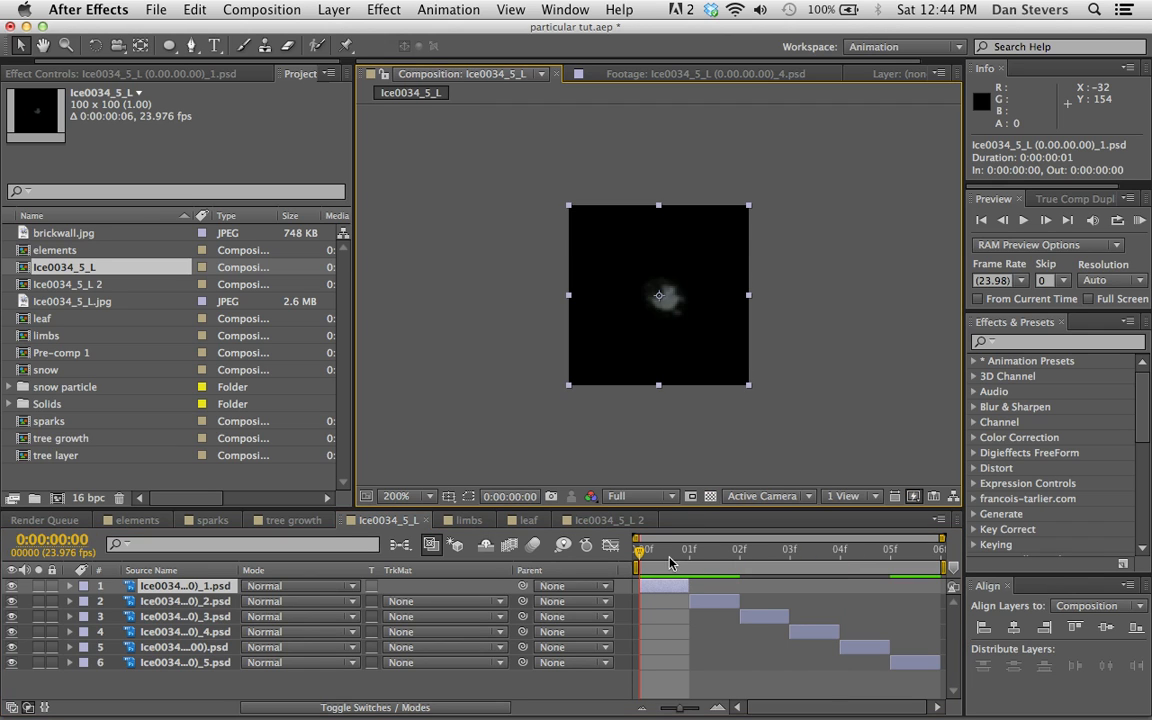
drag(645, 568, 690, 568)
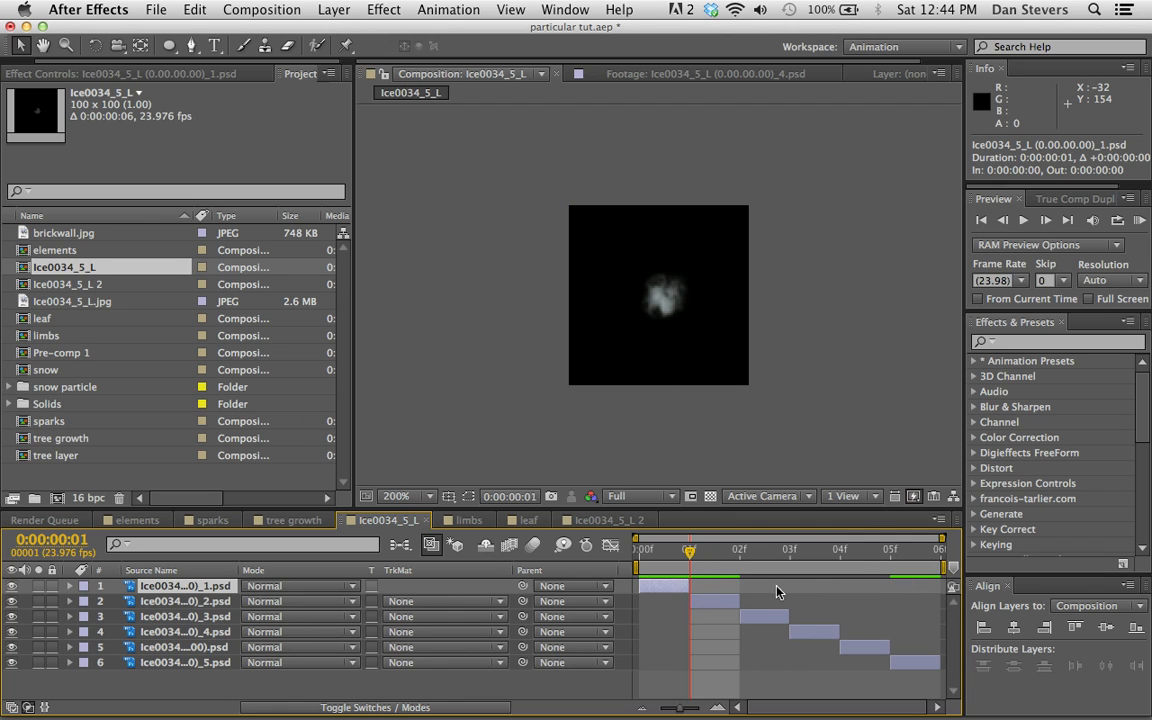
drag(884, 563, 947, 565)
drag(877, 568, 950, 568)
mouse_move(750, 568)
mouse_down()
mouse_move(844, 568)
mouse_move(640, 568)
mouse_move(929, 583)
mouse_move(760, 563)
mouse_up()
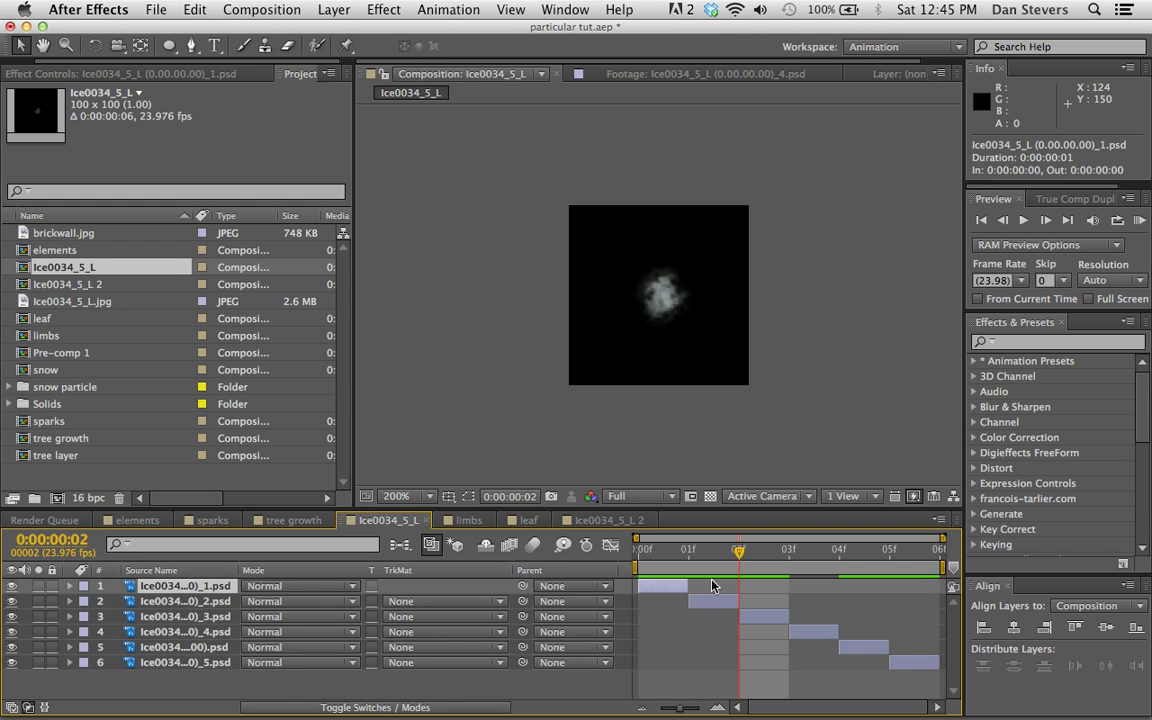
Step: Add the Ice0034_5_L composition above the snow layer in the elements composition and hide it
click(140, 520)
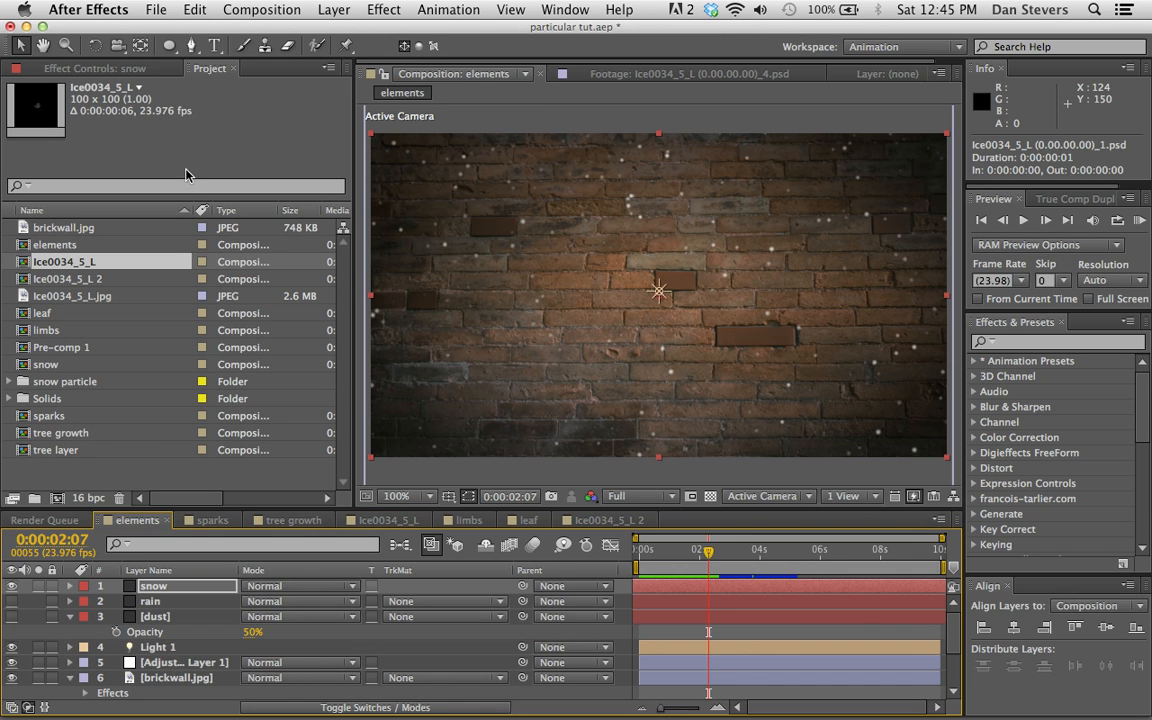
click(23, 275)
click(24, 261)
drag(28, 261, 162, 586)
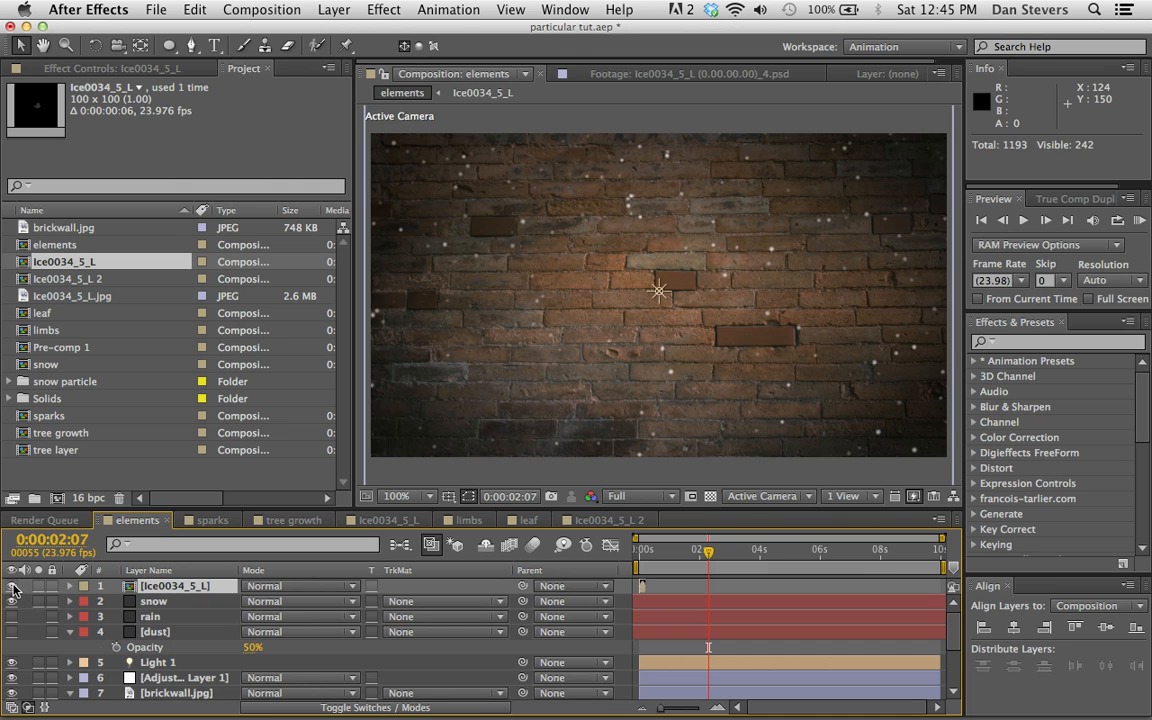
click(12, 587)
Step: Set the Particle Type of the snow layer's Particular effect to Sprite
click(175, 604)
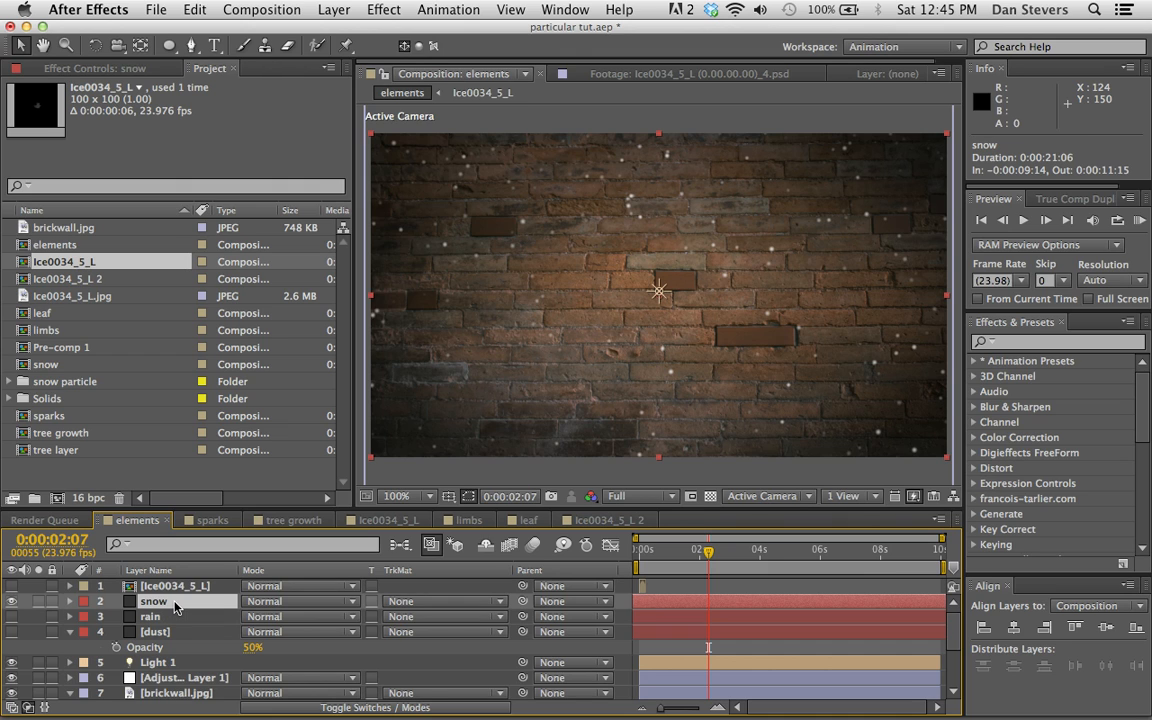
click(104, 67)
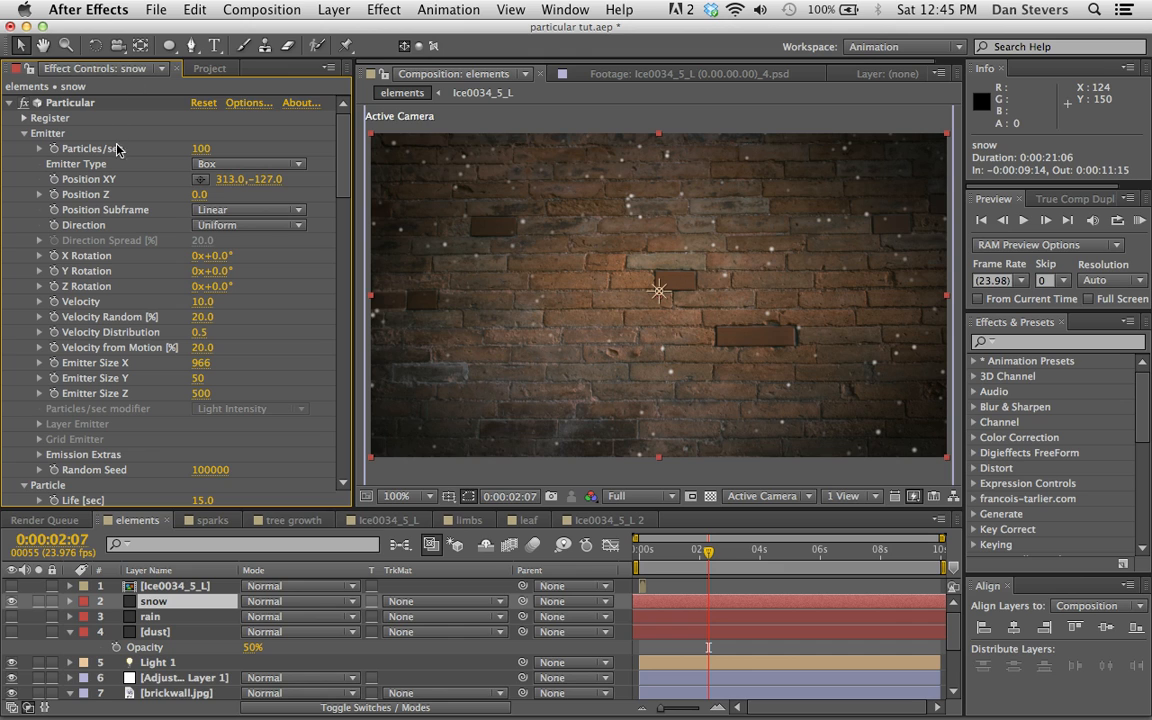
scroll(130, 360, down, 5)
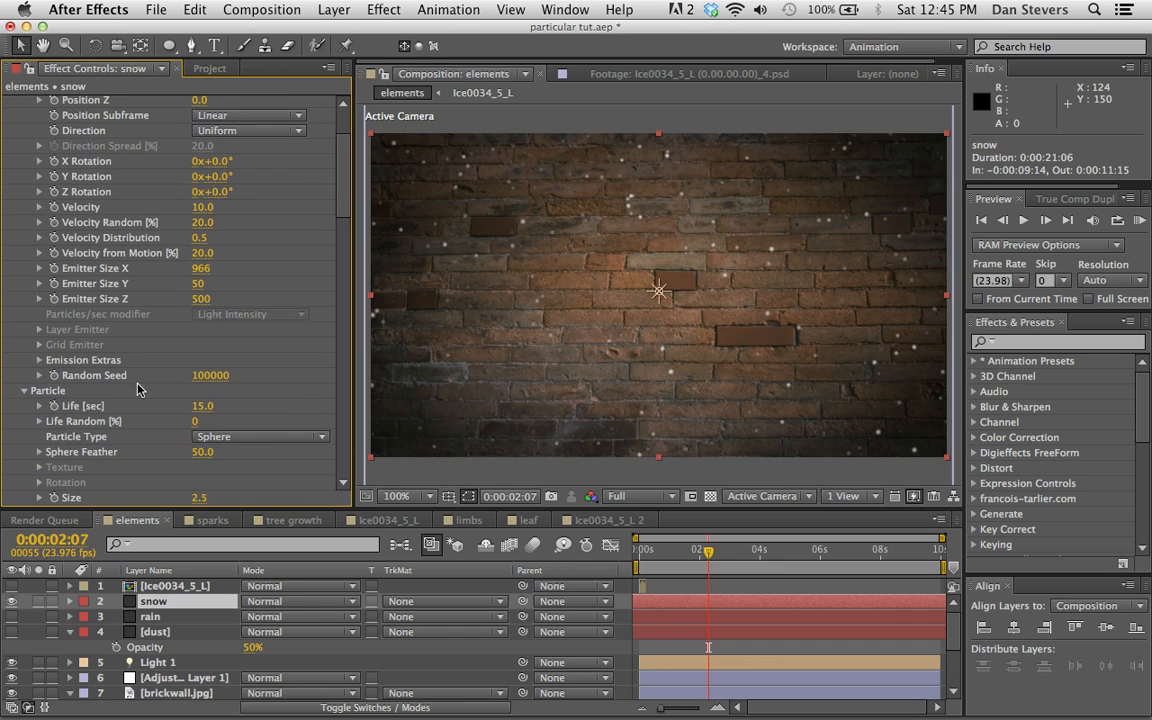
click(218, 437)
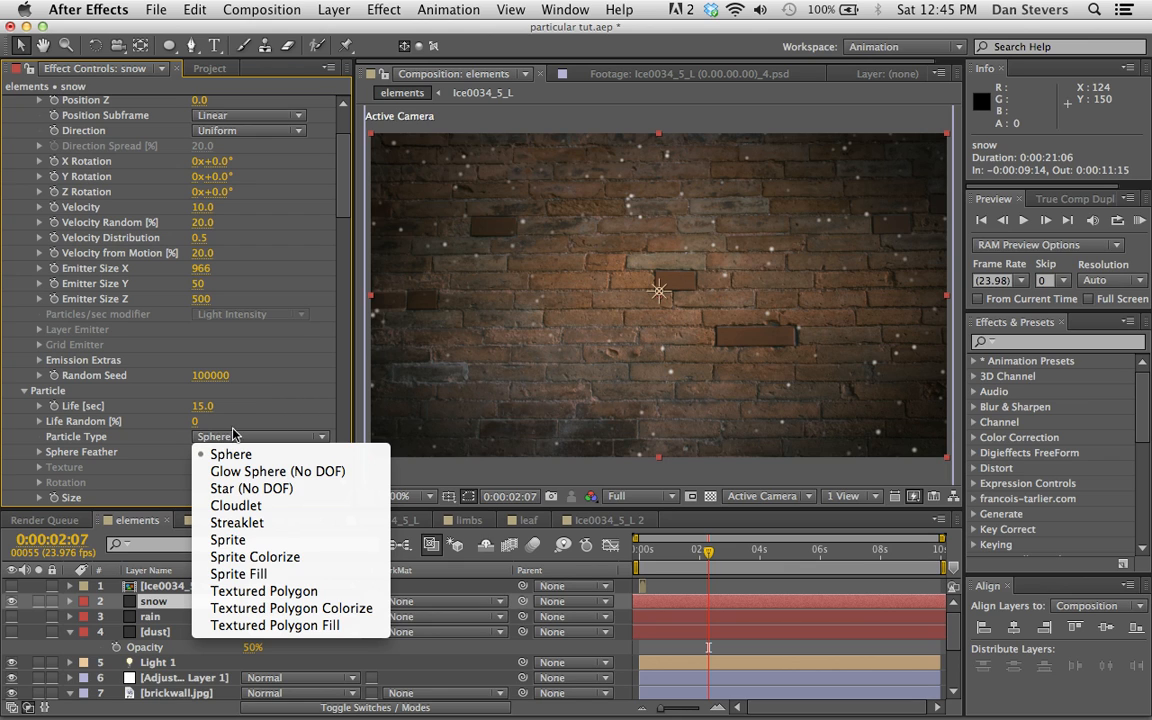
click(258, 540)
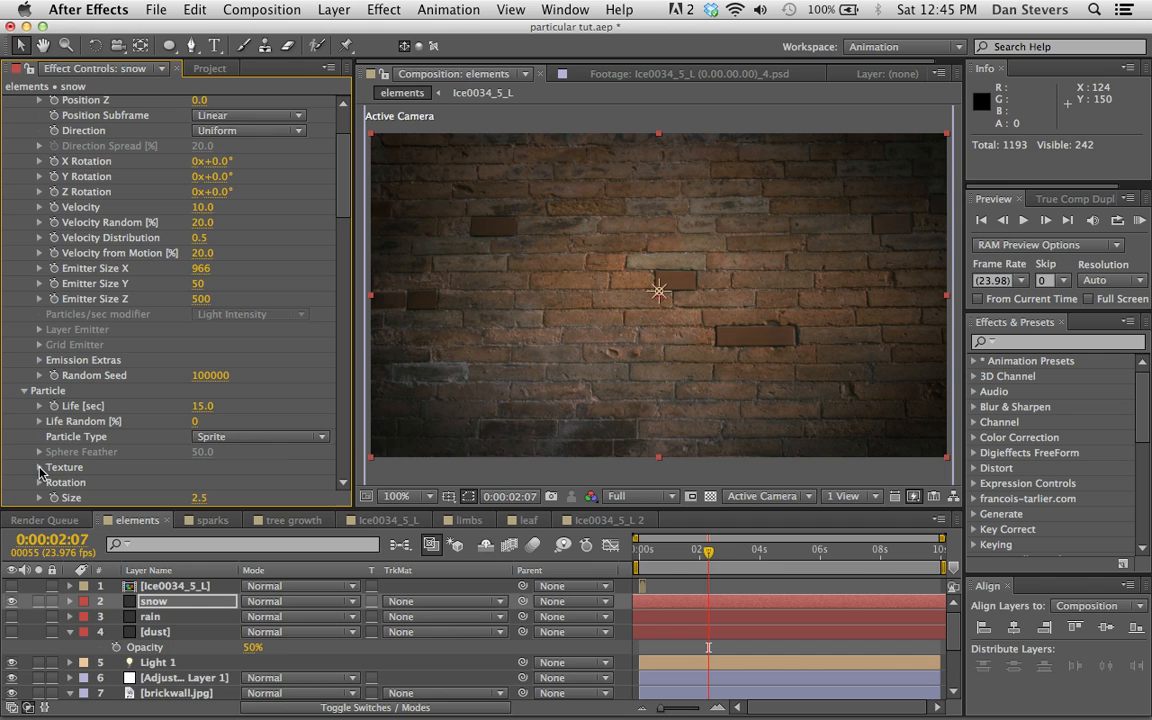
Step: Set the sprite Texture to the Ice0034_5_L layer with Time Sampling at Random - Still Frame
click(40, 467)
scroll(80, 400, down, 4)
click(230, 423)
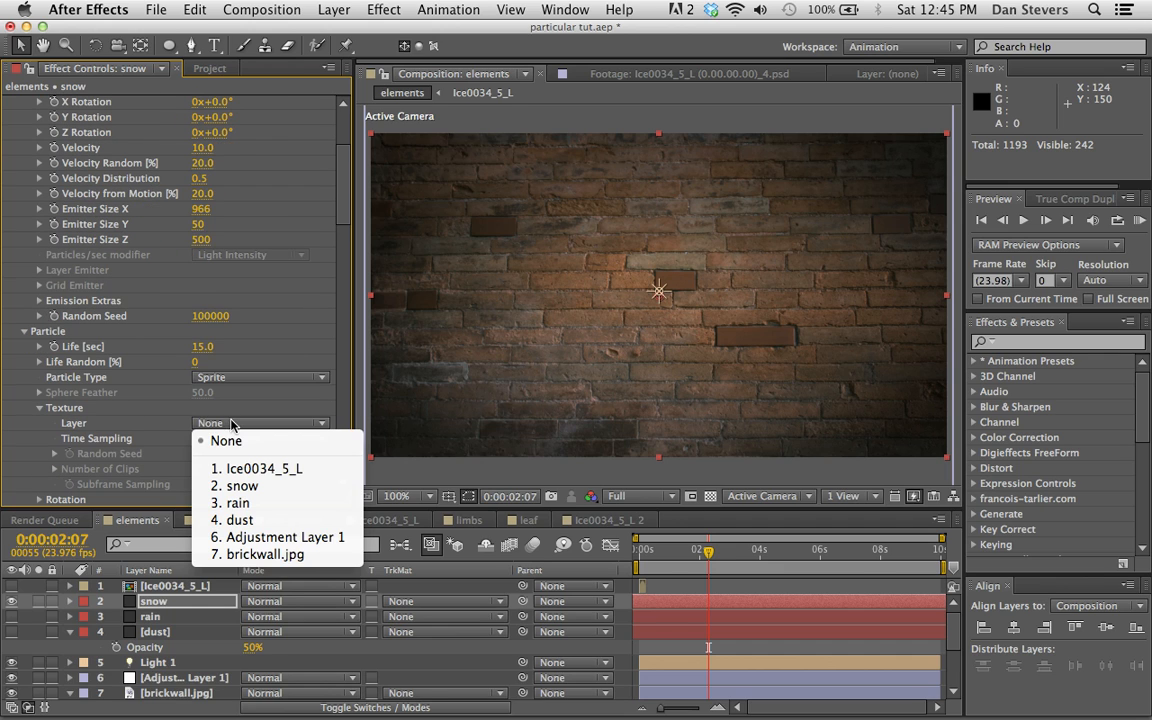
click(254, 469)
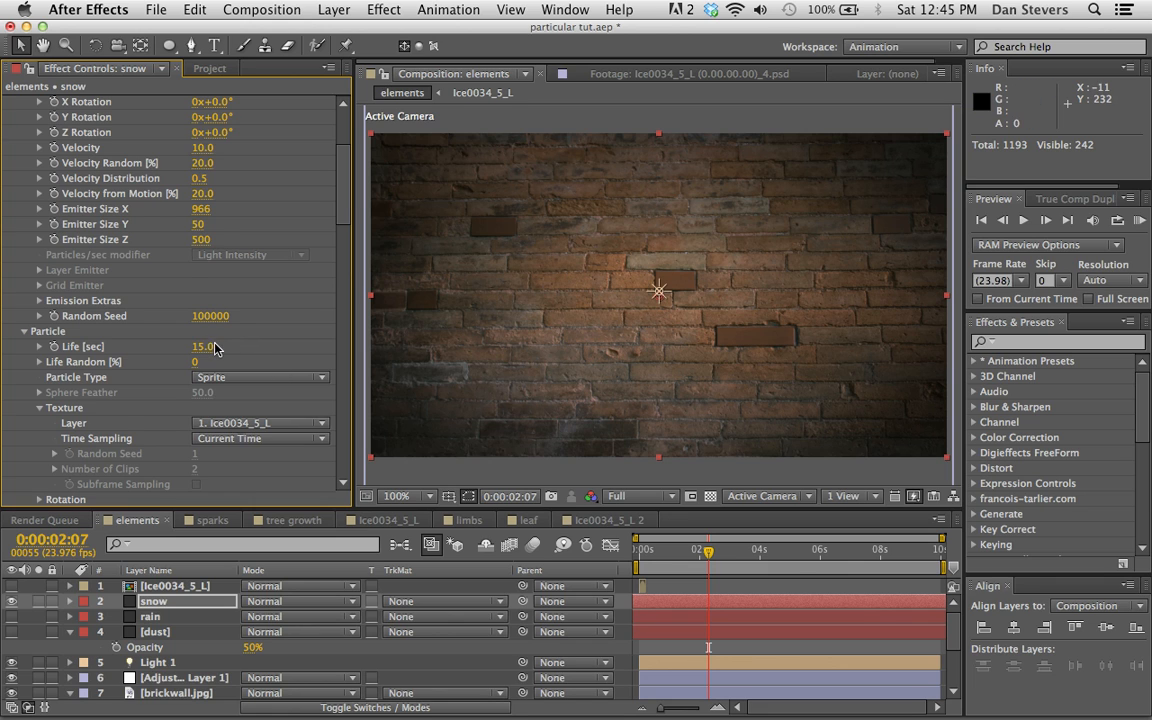
scroll(214, 347, up, 2)
scroll(210, 347, down, 3)
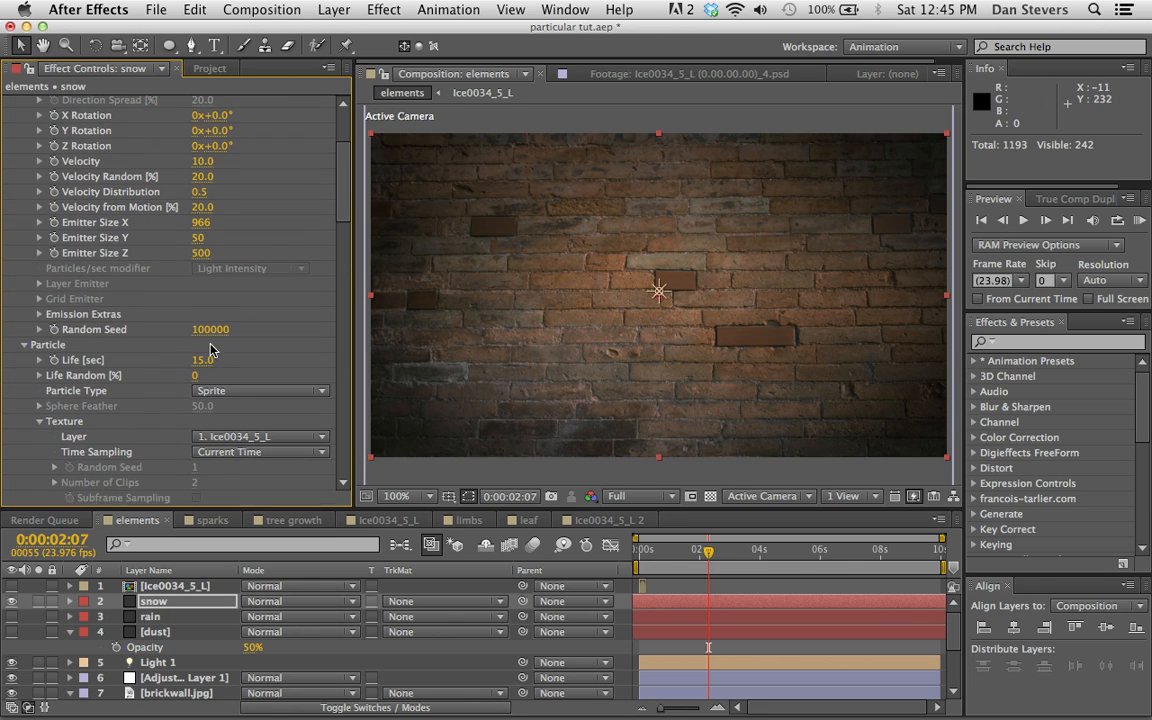
click(226, 424)
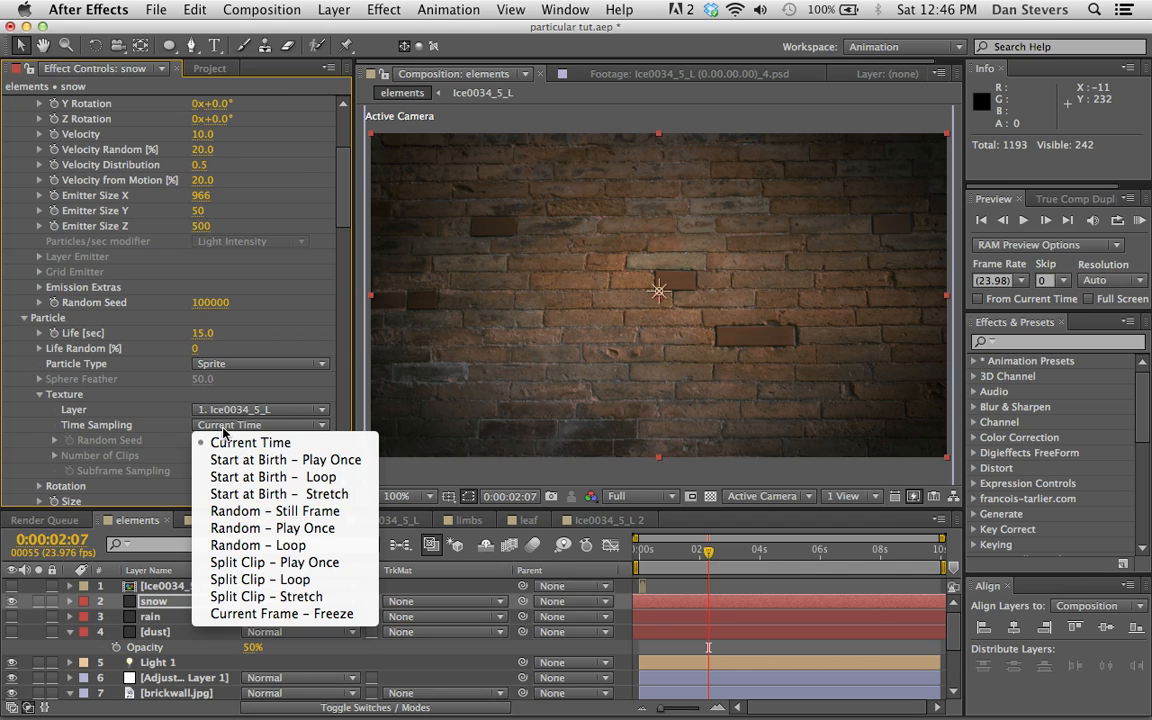
click(260, 513)
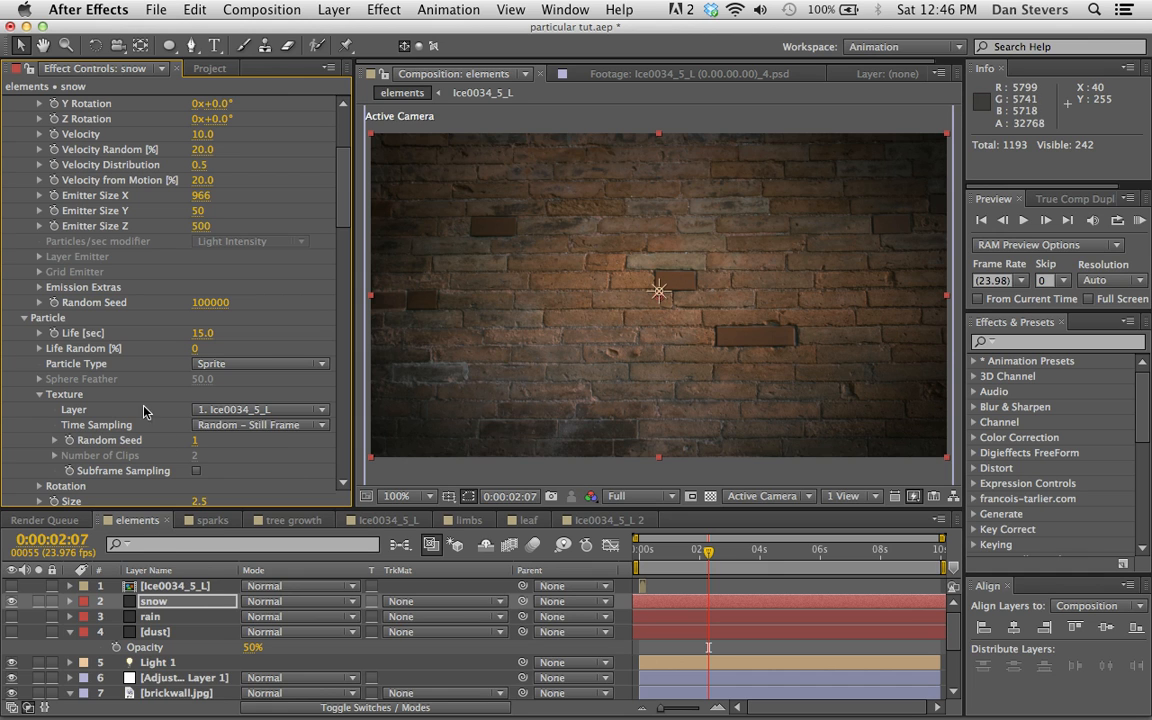
Step: Try snow particle sizes of 36.5 and 10, and set the Size to 20
scroll(143, 410, up, 5)
scroll(120, 411, down, 3)
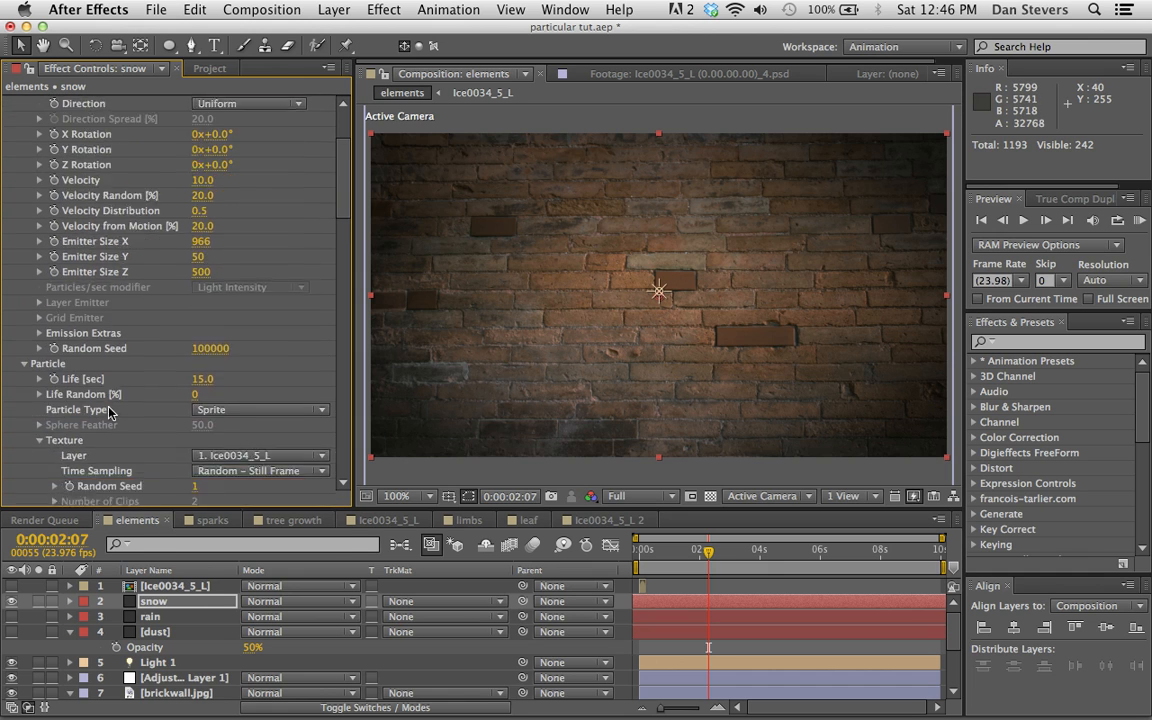
scroll(110, 410, down, 5)
drag(200, 412, 233, 417)
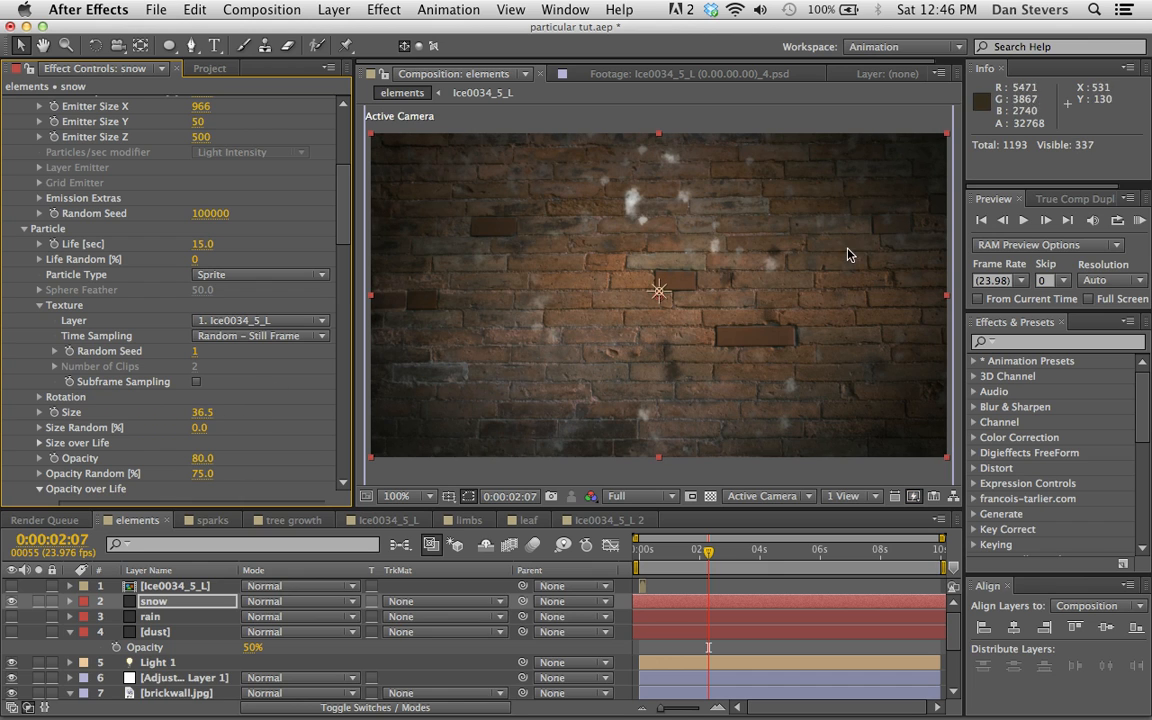
click(200, 414)
text(10)
key(Return)
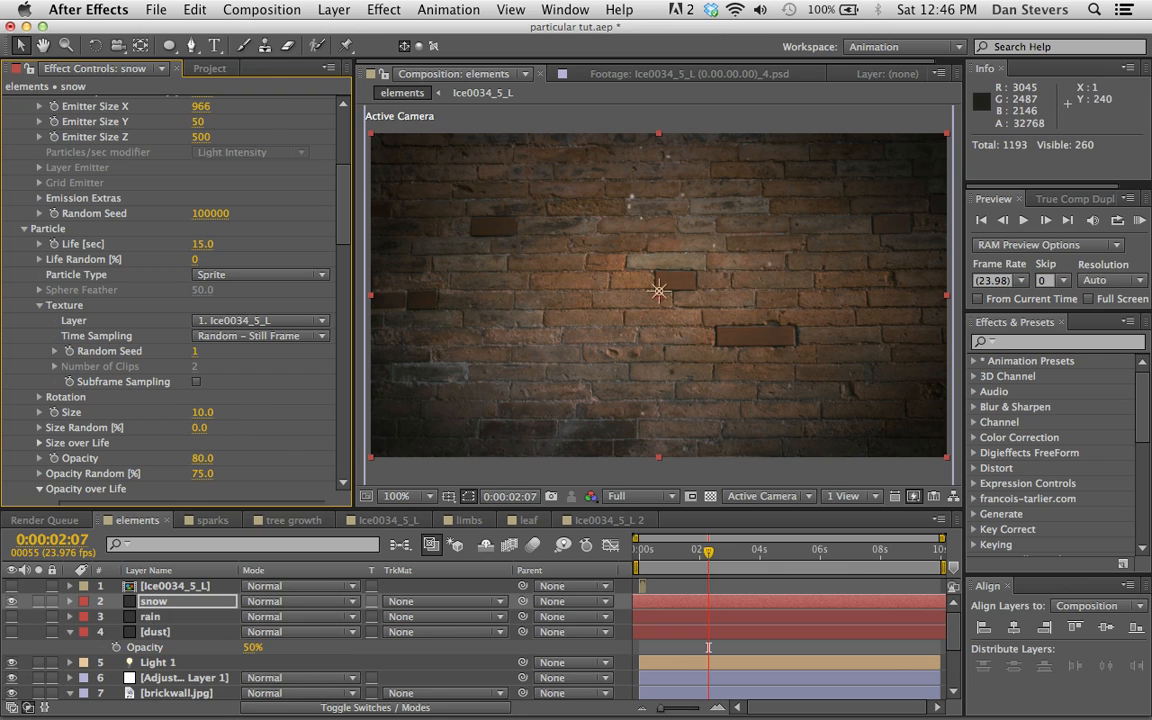
click(204, 414)
key(Return)
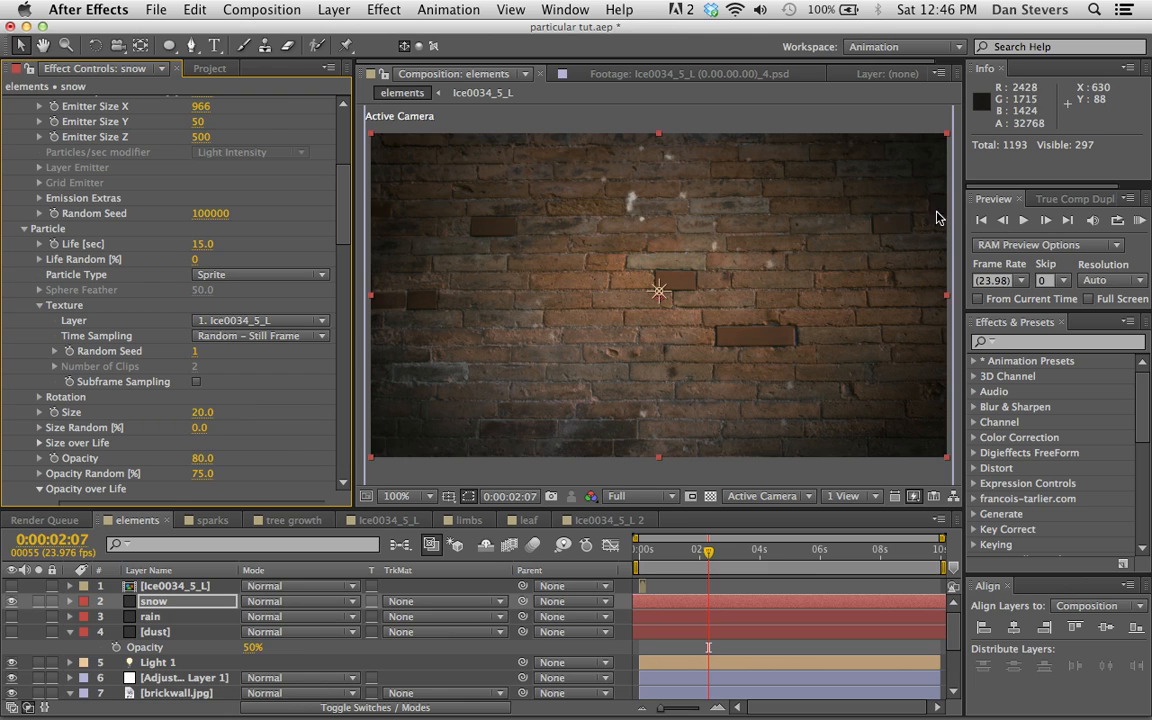
Step: RAM preview the sprite snow in the elements composition and review its Particle settings
click(1140, 222)
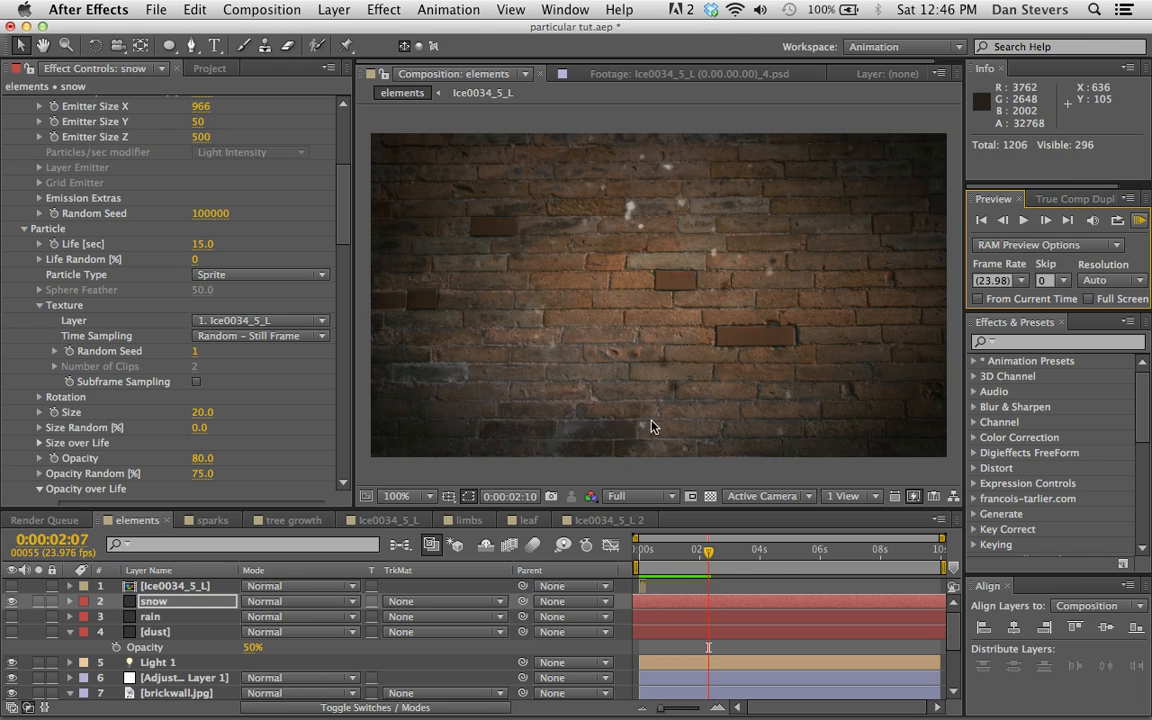
key(space)
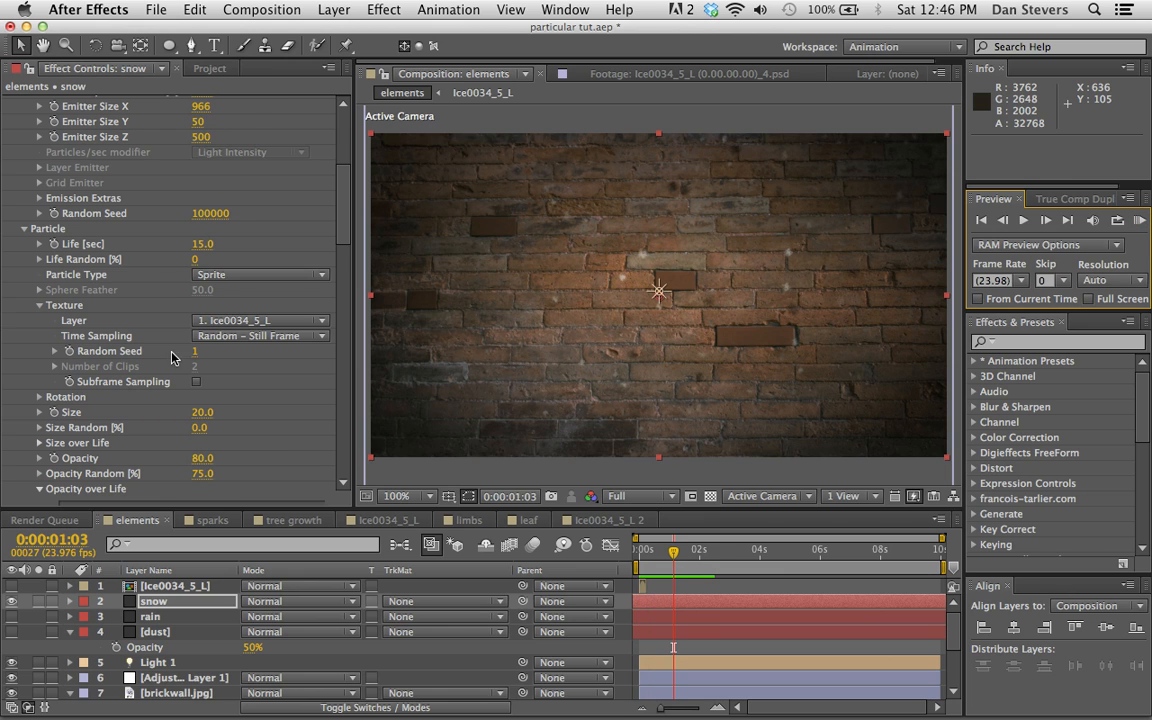
scroll(172, 357, up, 2)
scroll(150, 380, down, 3)
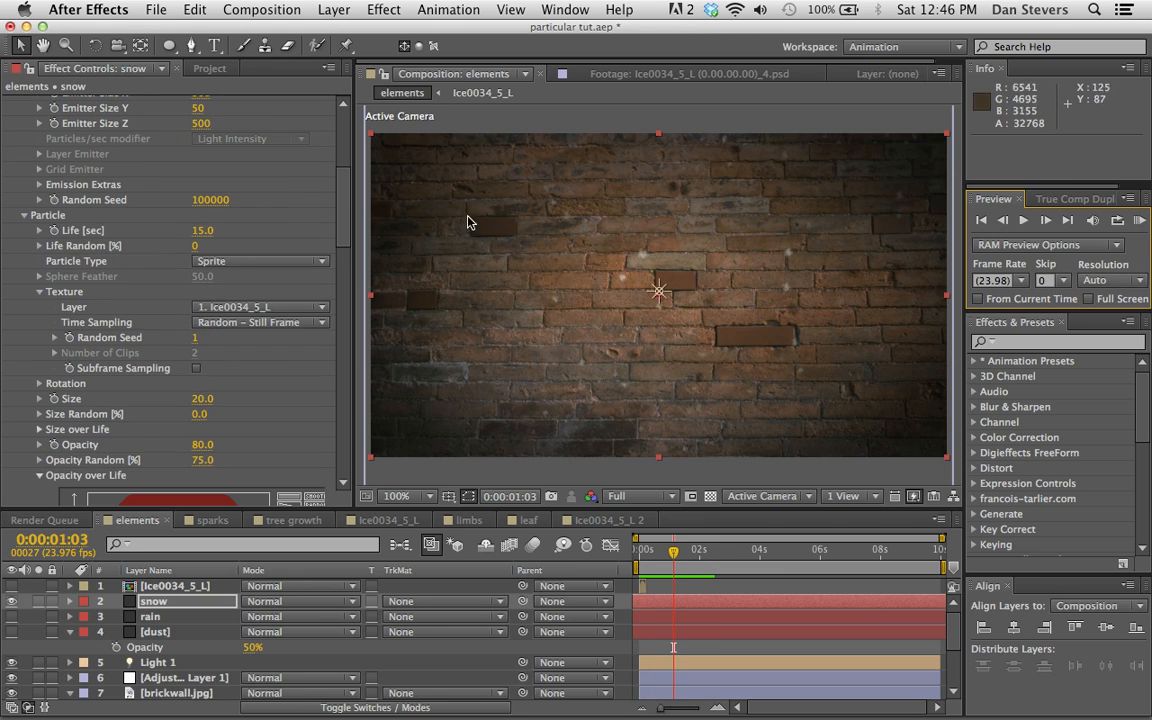
scroll(78, 375, down, 3)
scroll(73, 366, up, 3)
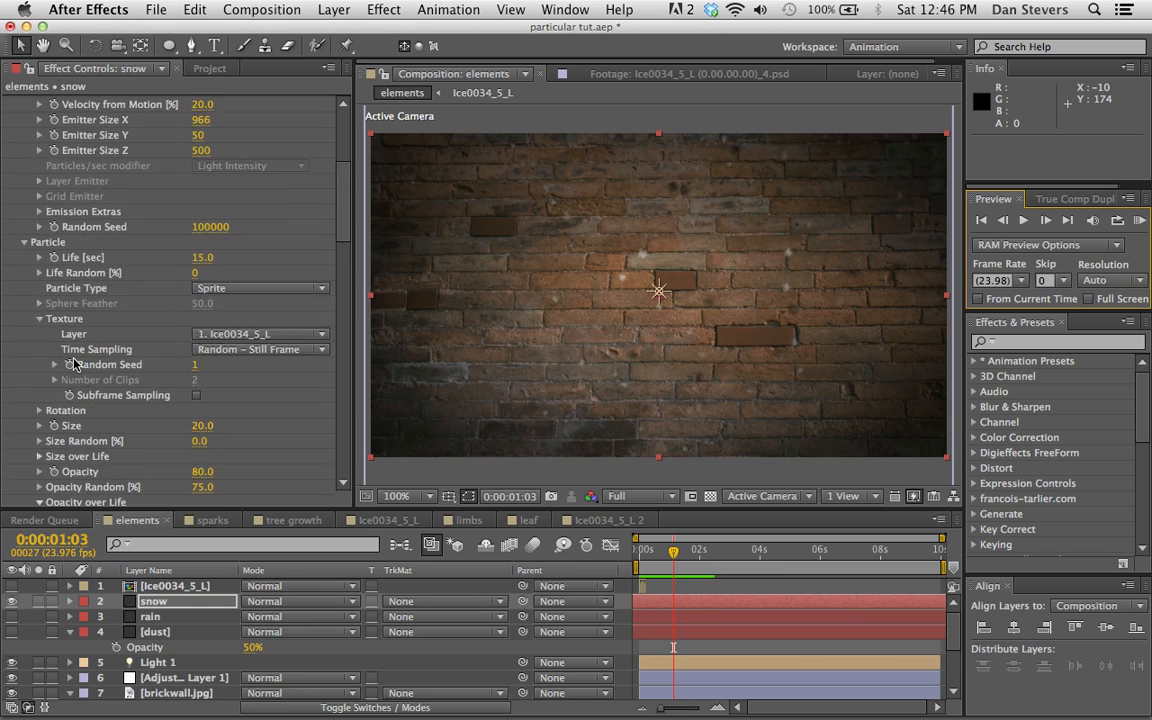
Step: Turn off Shading in the snow layer's Particular effect
scroll(160, 345, down, 15)
click(265, 228)
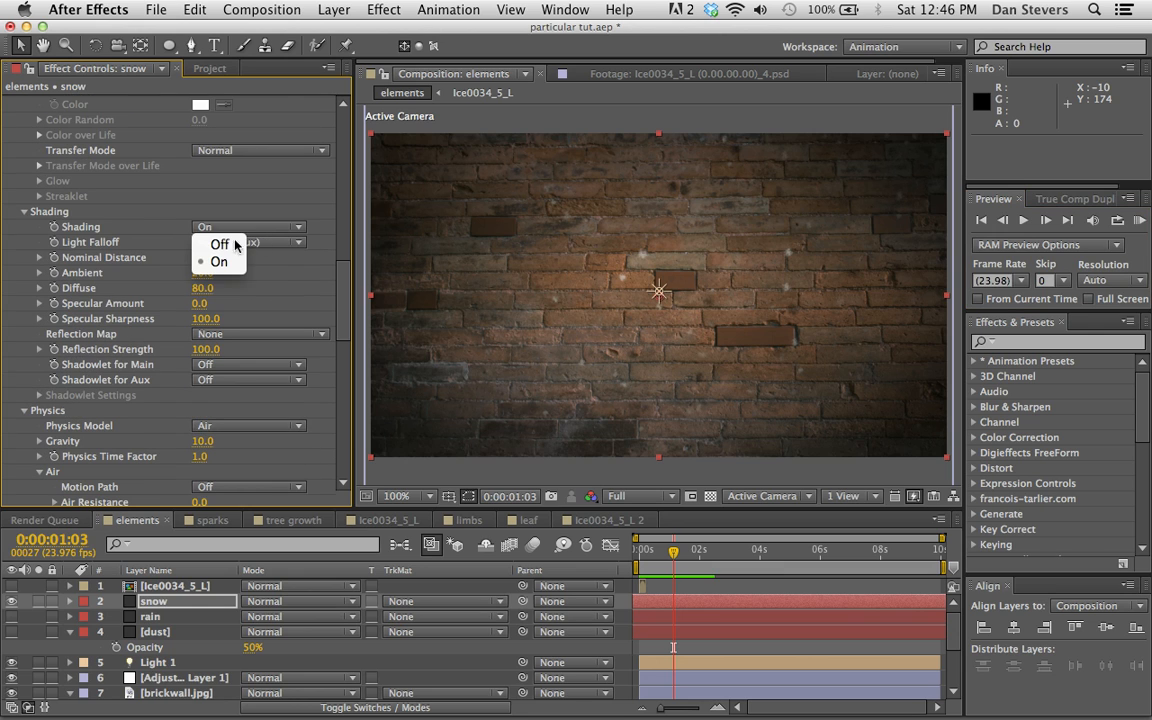
click(229, 240)
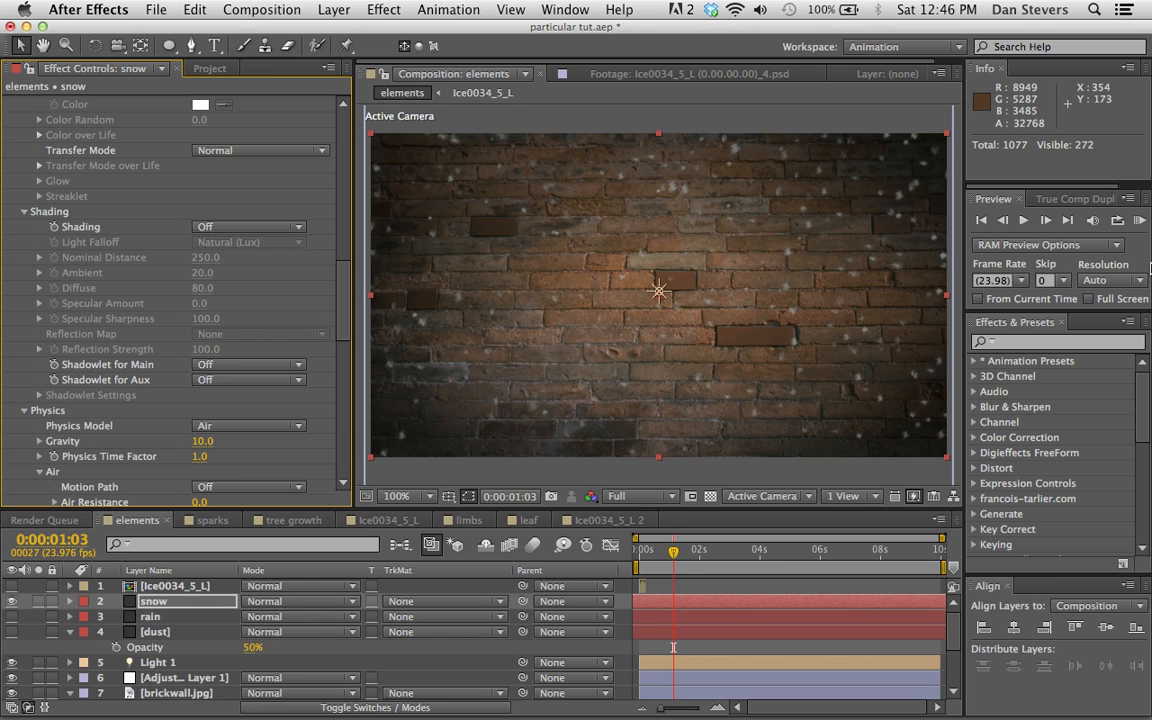
Step: Set the snow layer's Particular particle Size to 15 and preview the composition
scroll(186, 280, up, 5)
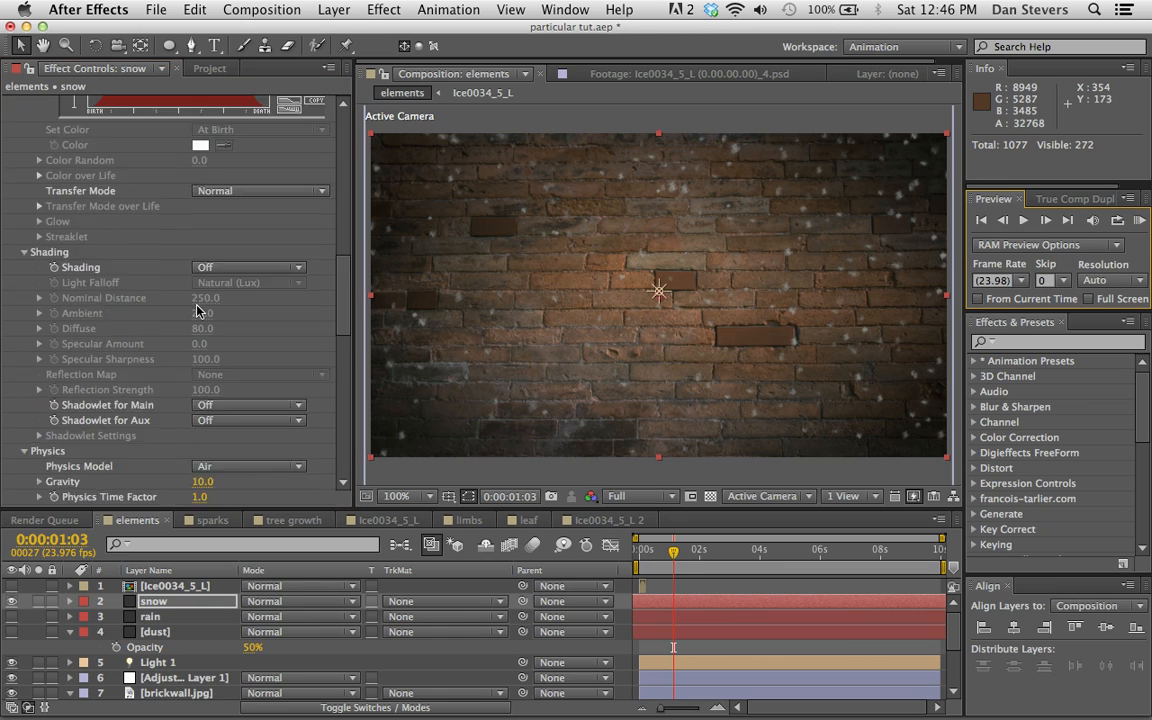
scroll(195, 329, up, 8)
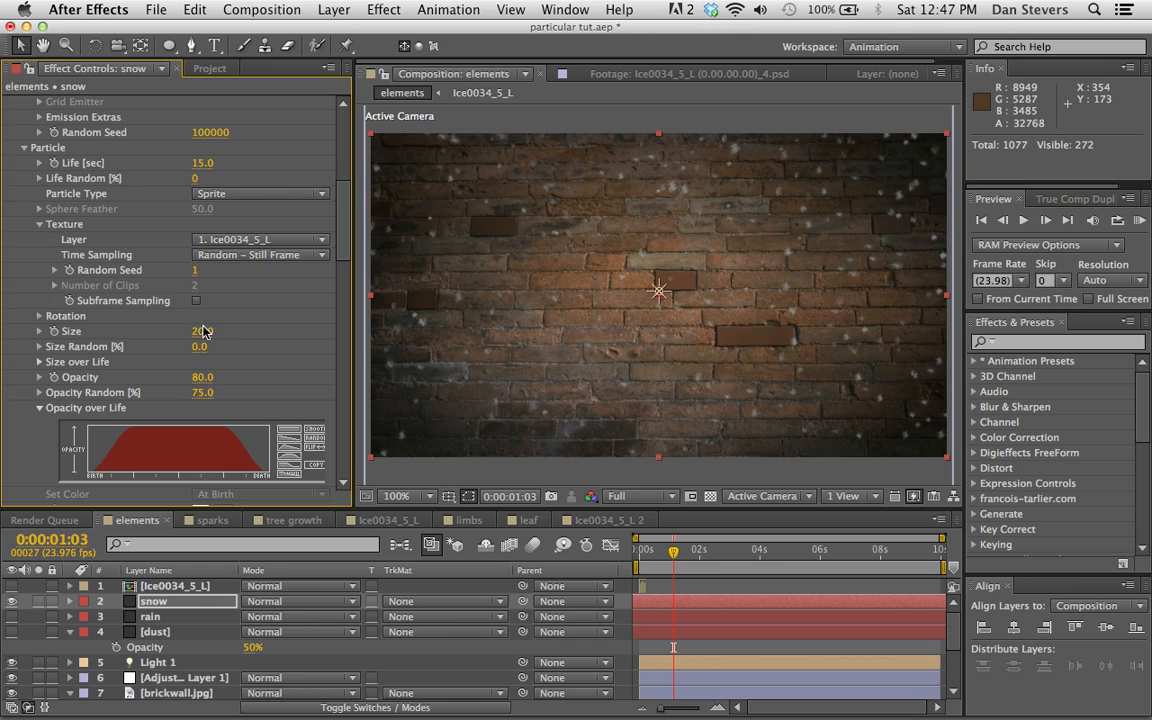
click(204, 331)
key(Return)
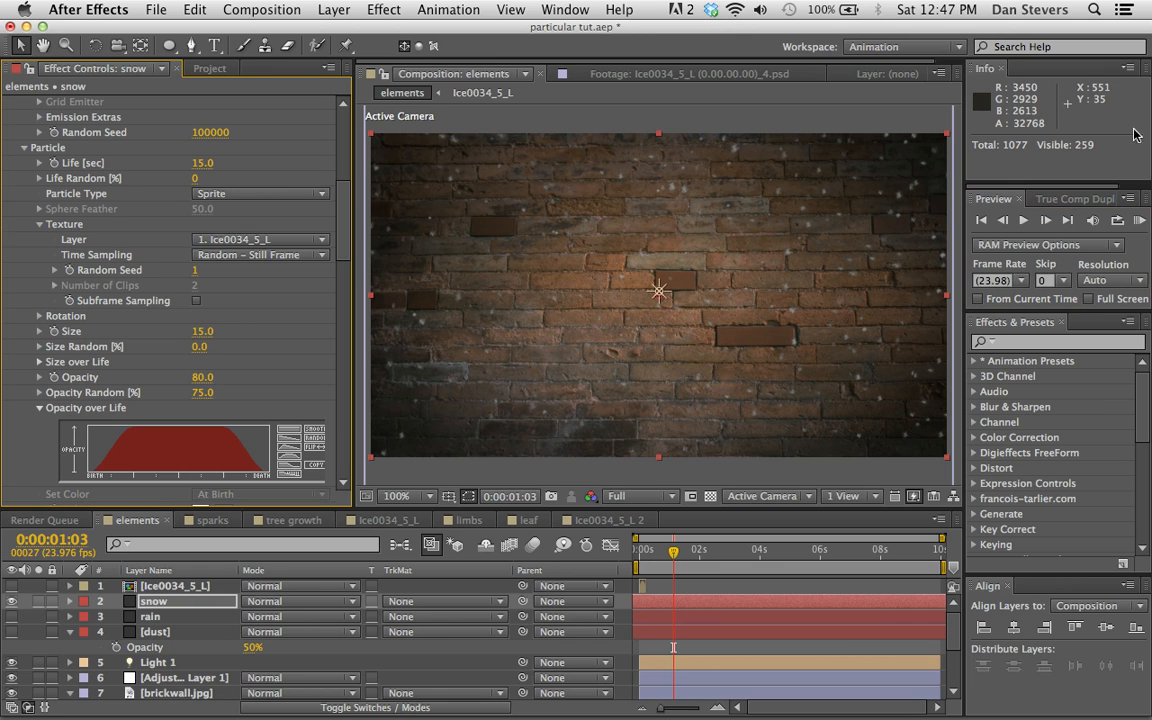
click(1138, 221)
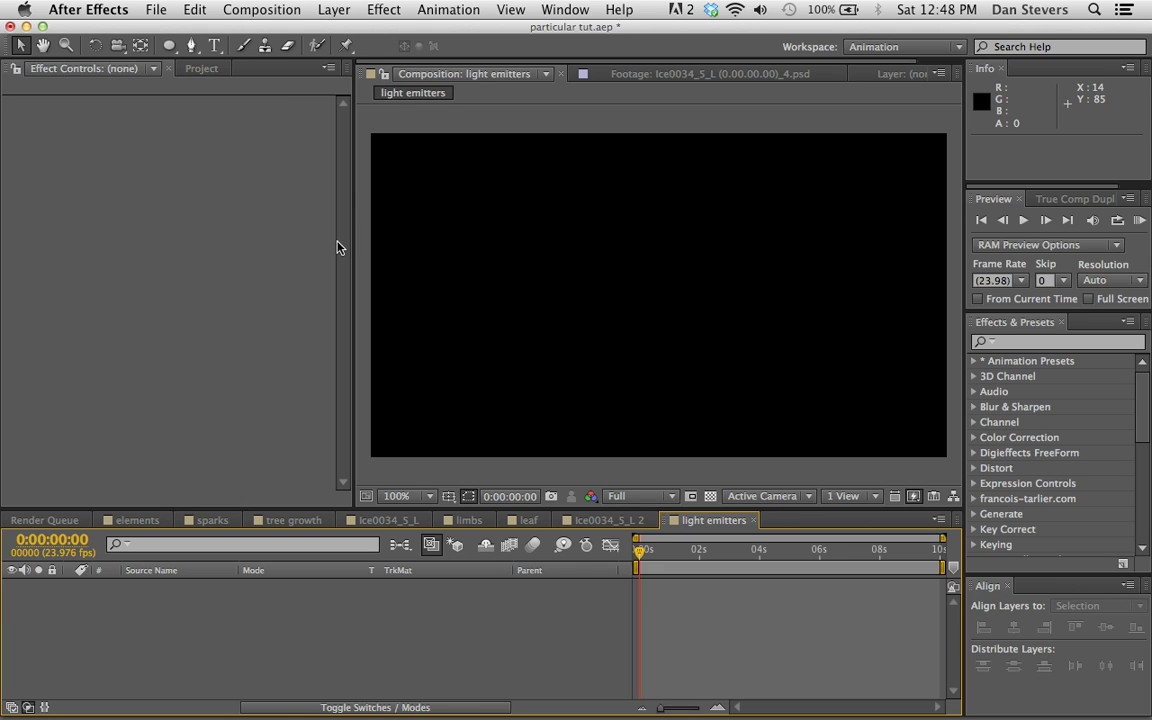
Step: Add a solid to the light emitters composition, apply Trapcode Particular to it, and play the default particles
click(333, 9)
mouse_move(575, 30)
click(595, 69)
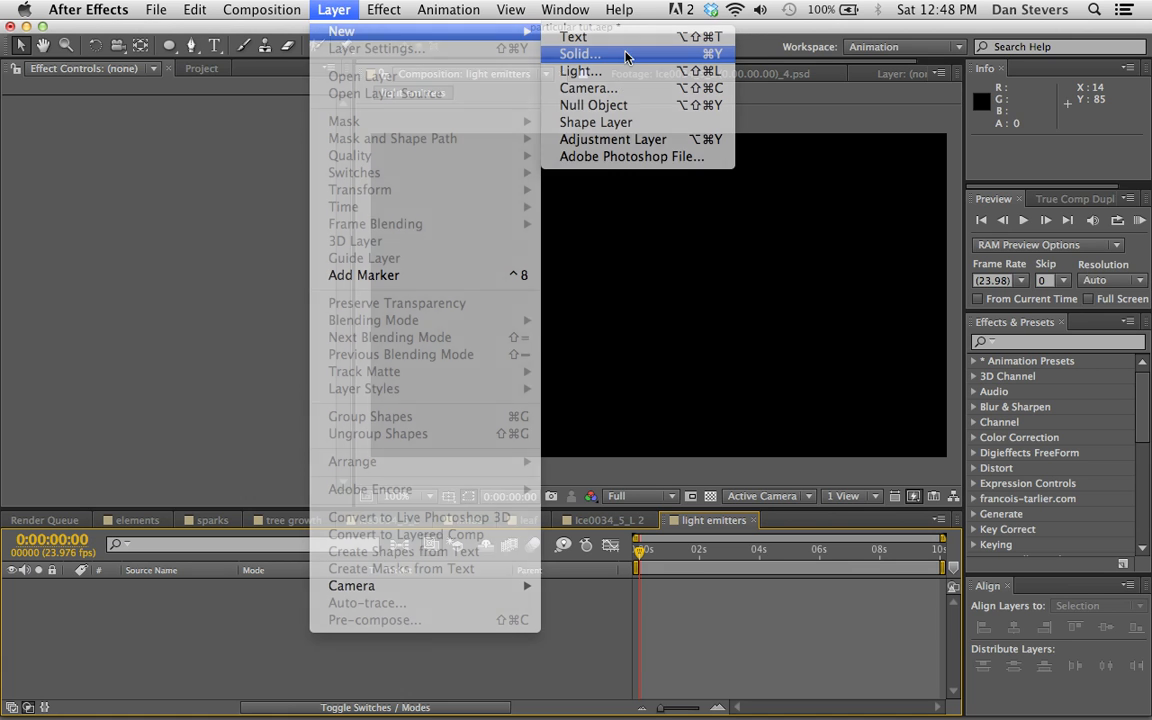
click(353, 431)
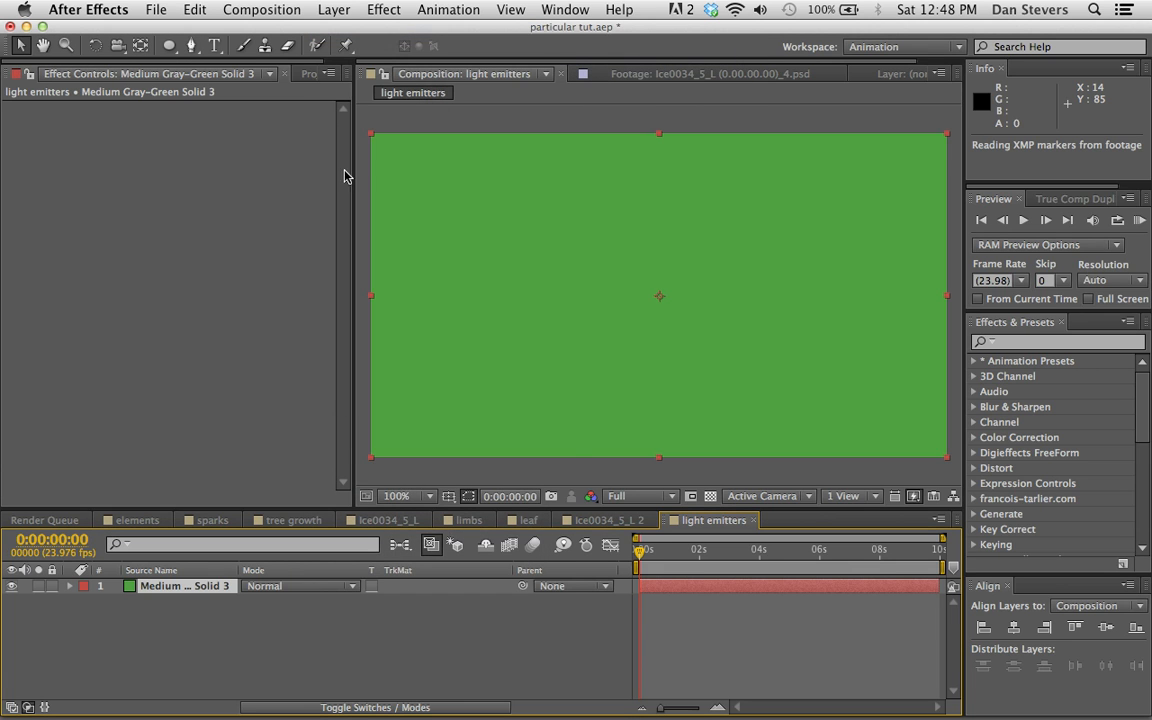
click(384, 9)
mouse_move(428, 558)
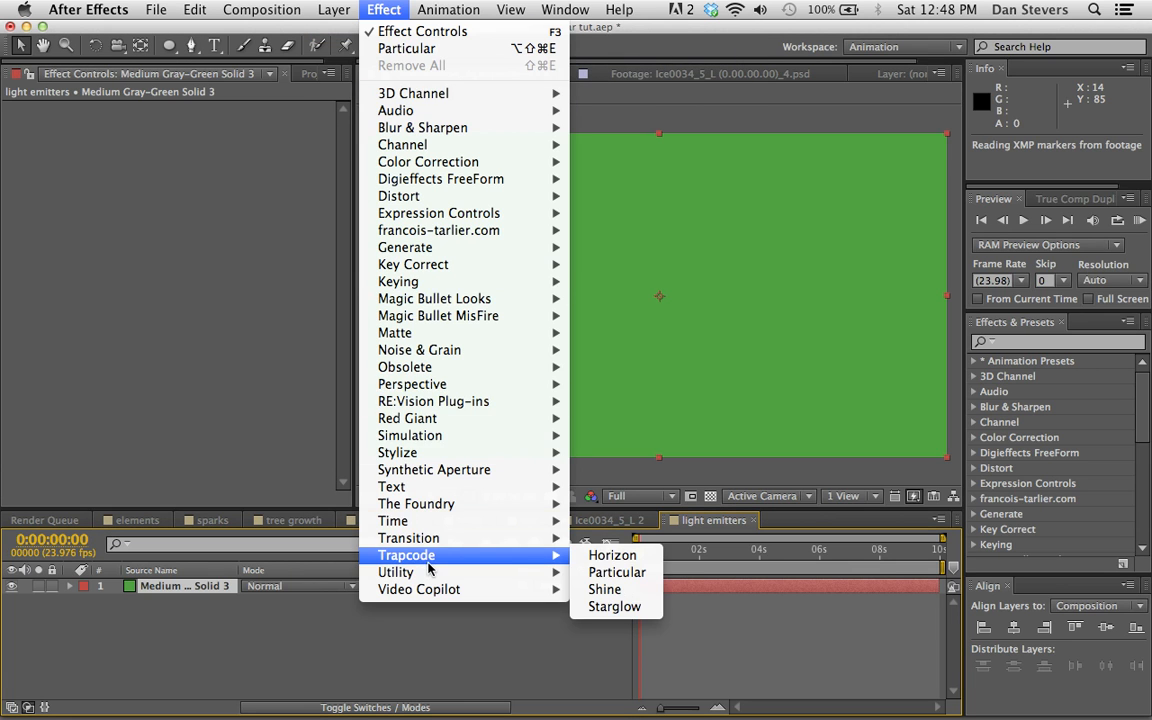
click(617, 572)
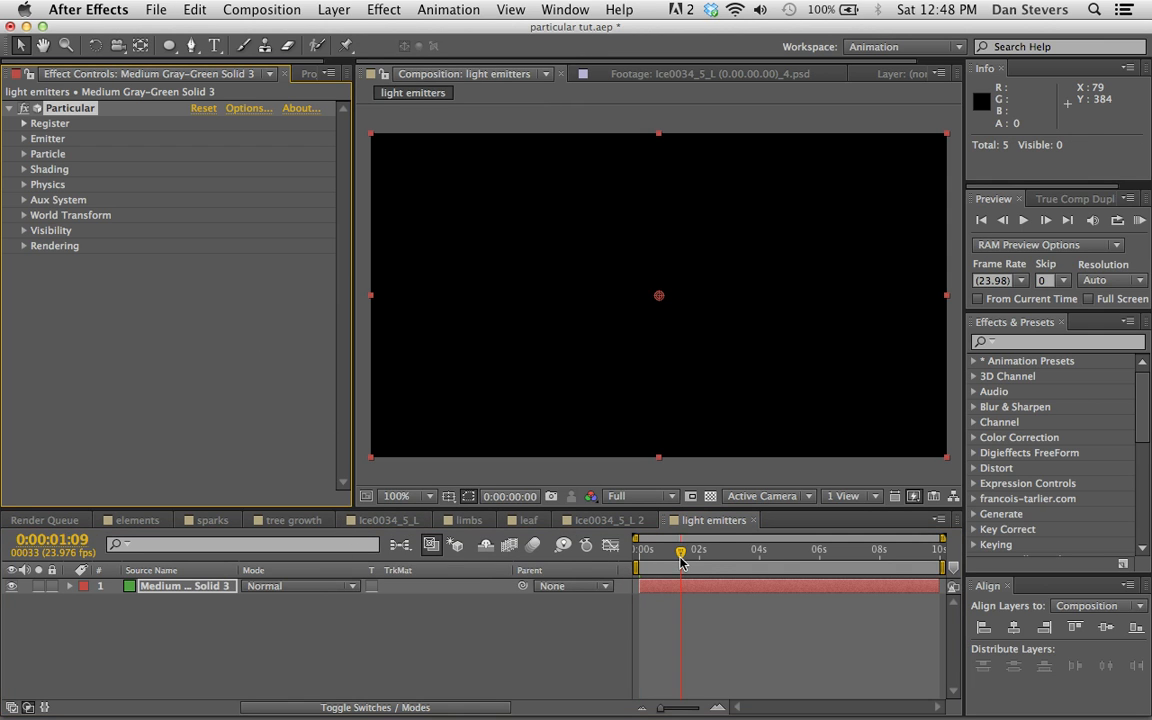
key(space)
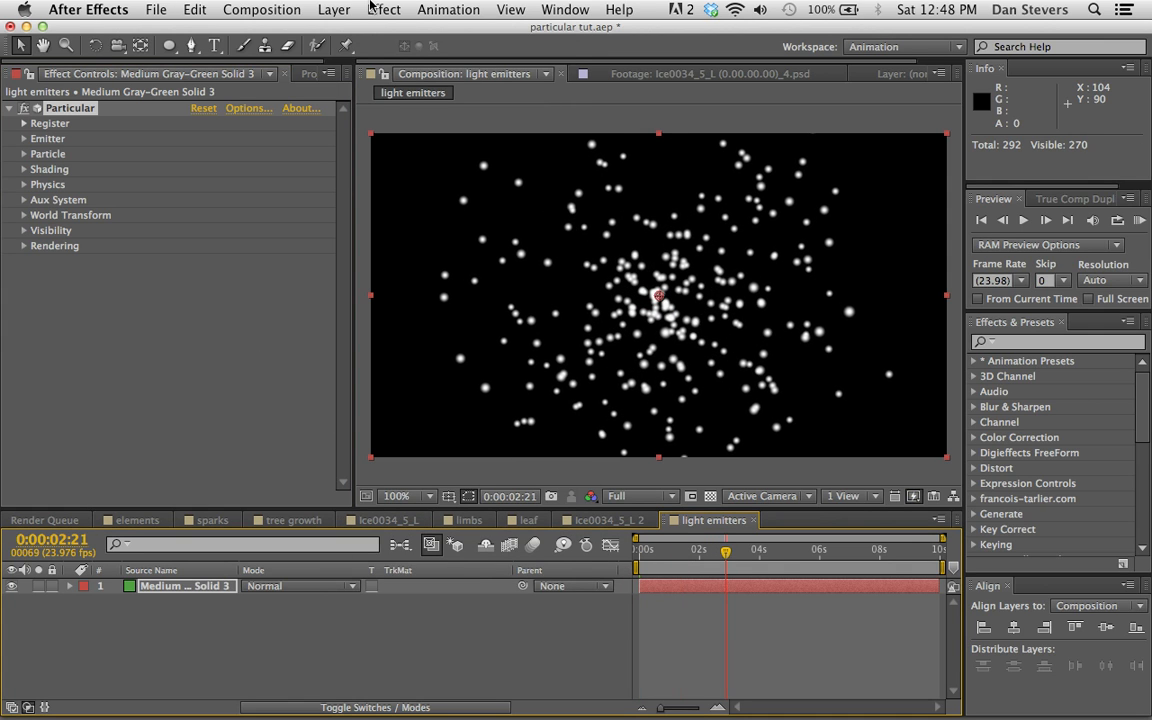
Step: Create a Point light named Emitter in the light emitters composition
click(336, 9)
click(632, 208)
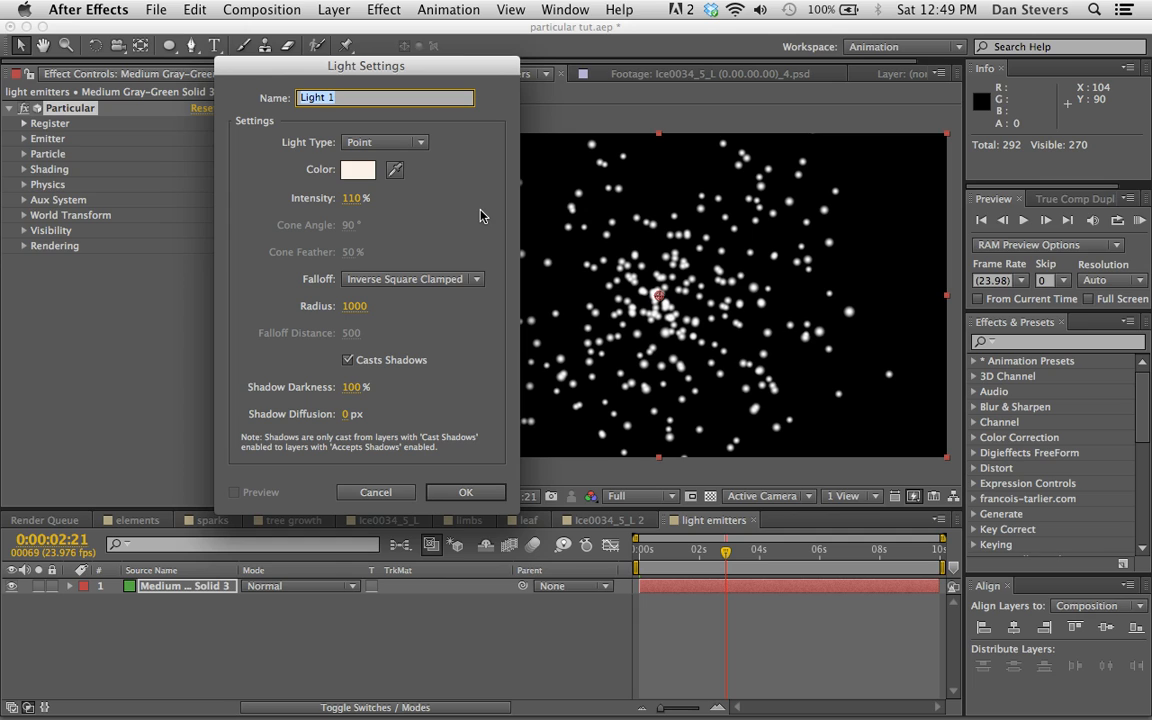
text(Emitter)
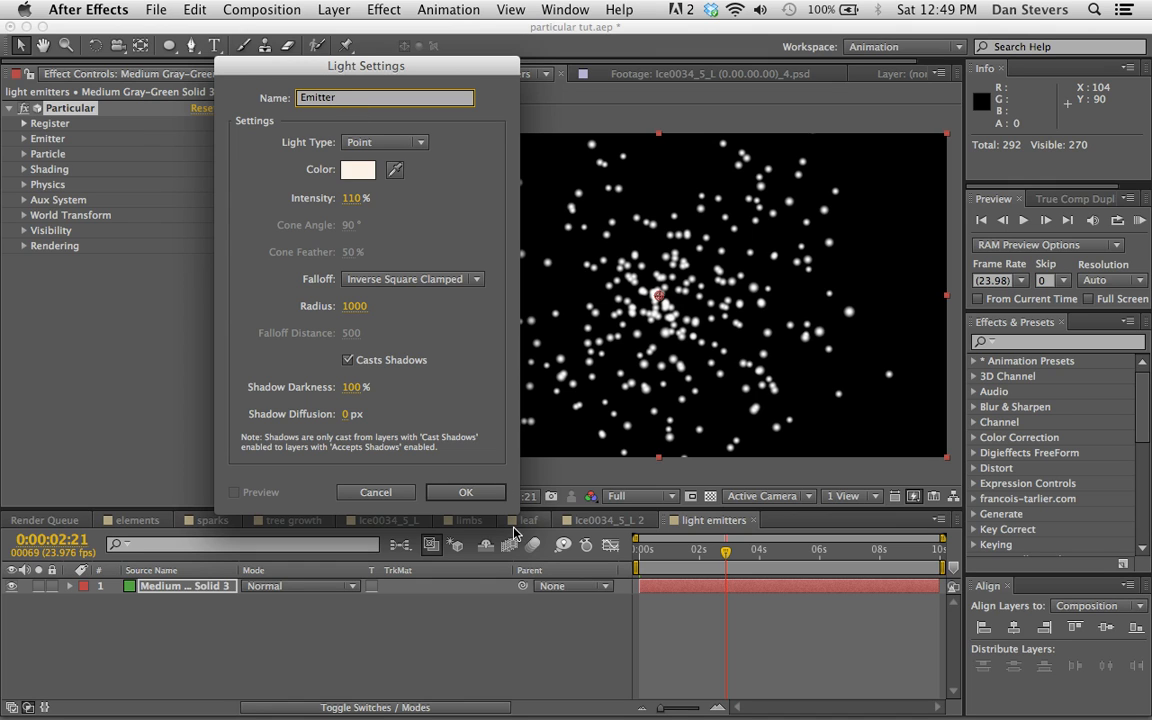
click(468, 495)
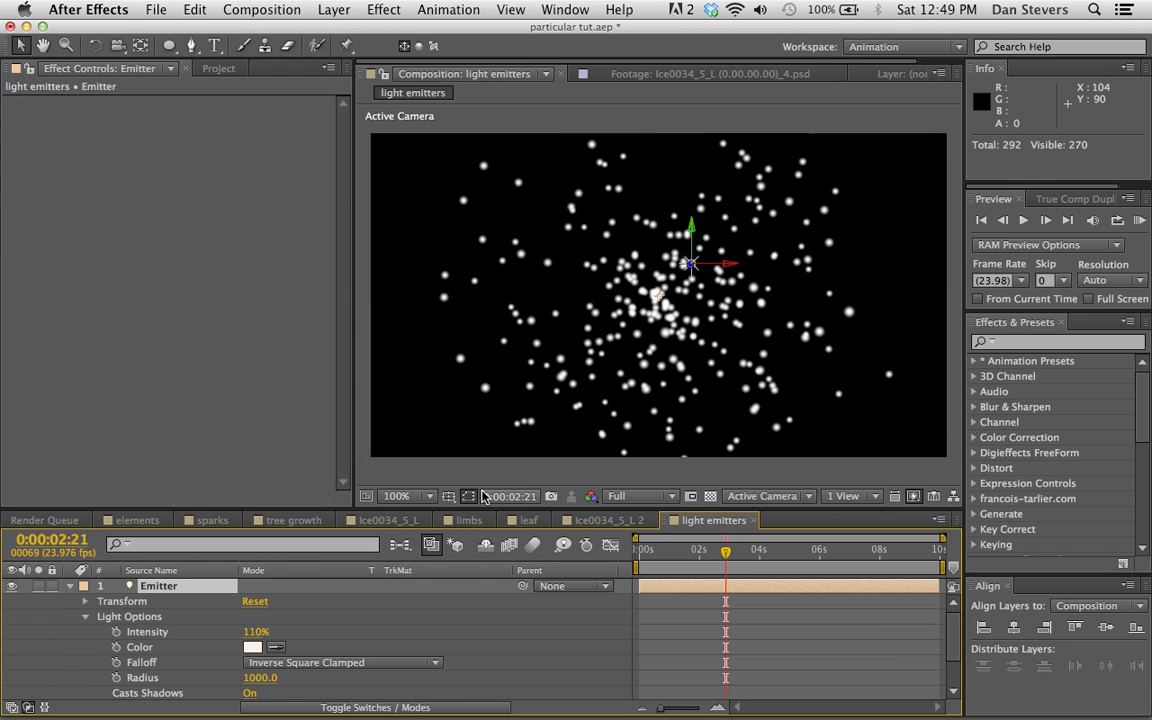
click(69, 587)
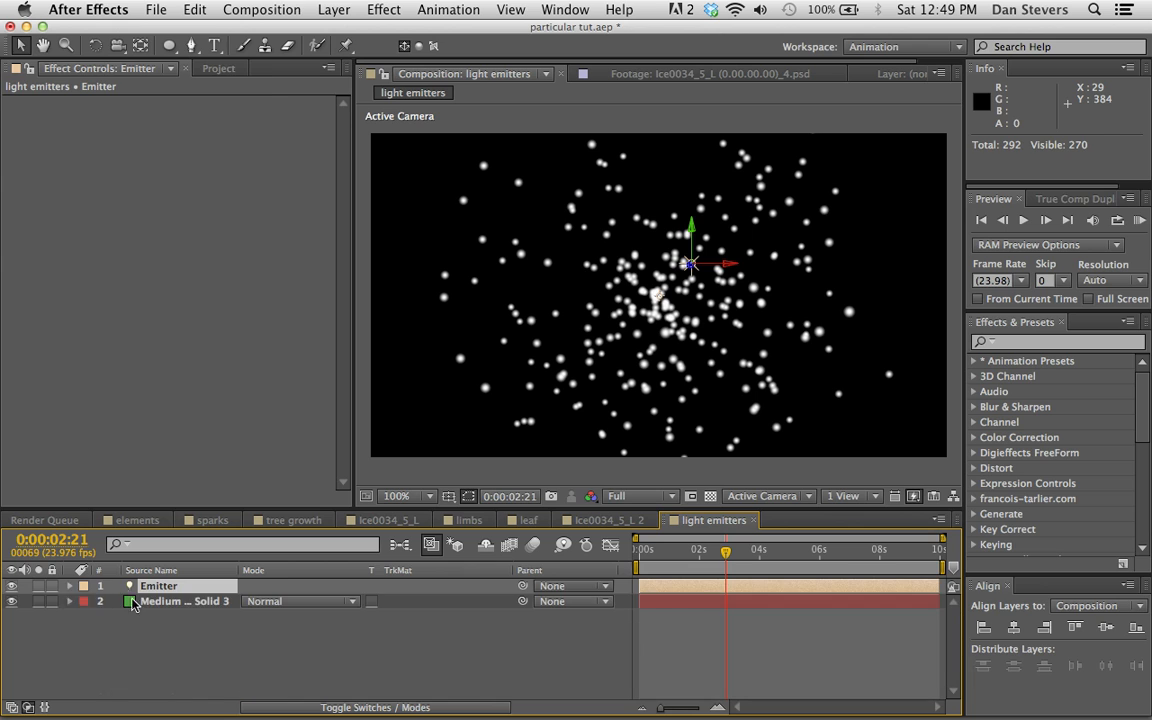
Step: Set the Particular Emitter Type on the solid to Light(s)
click(136, 601)
click(24, 139)
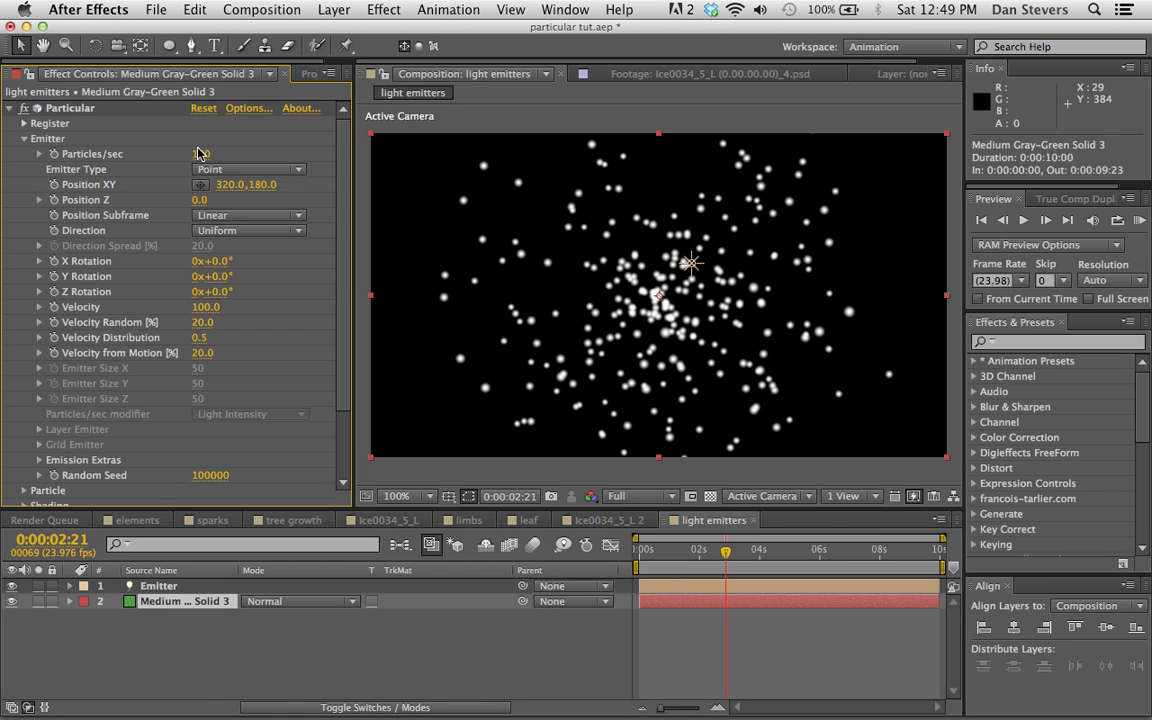
click(218, 169)
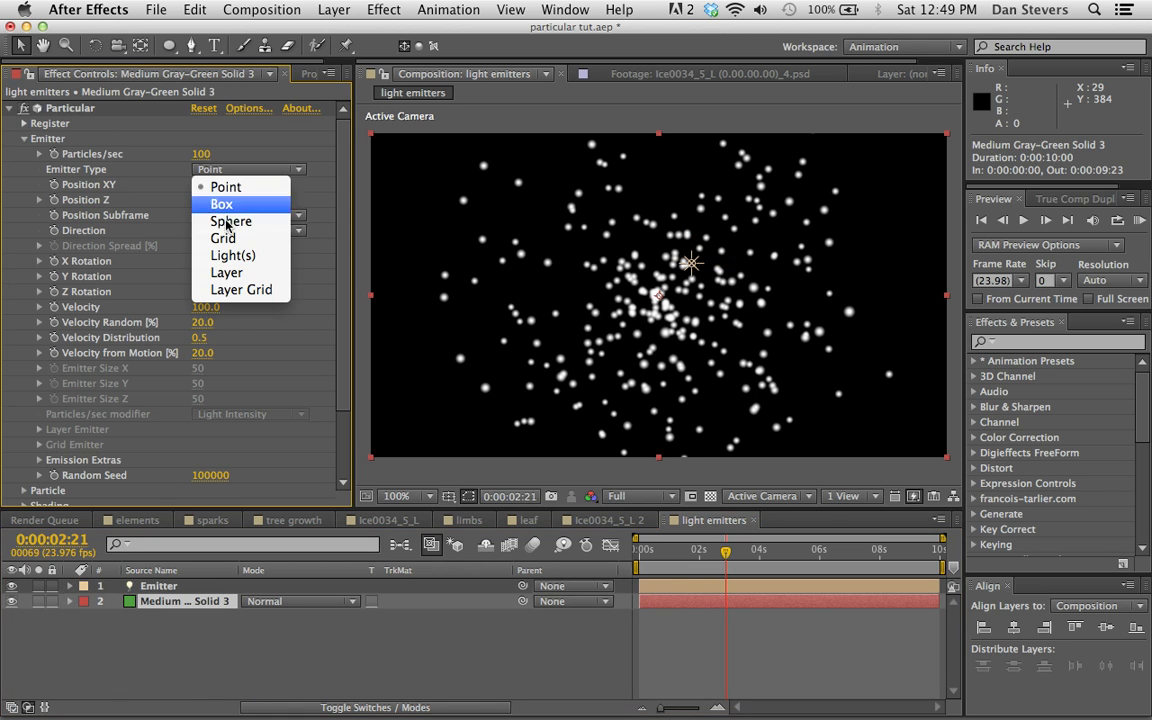
click(249, 258)
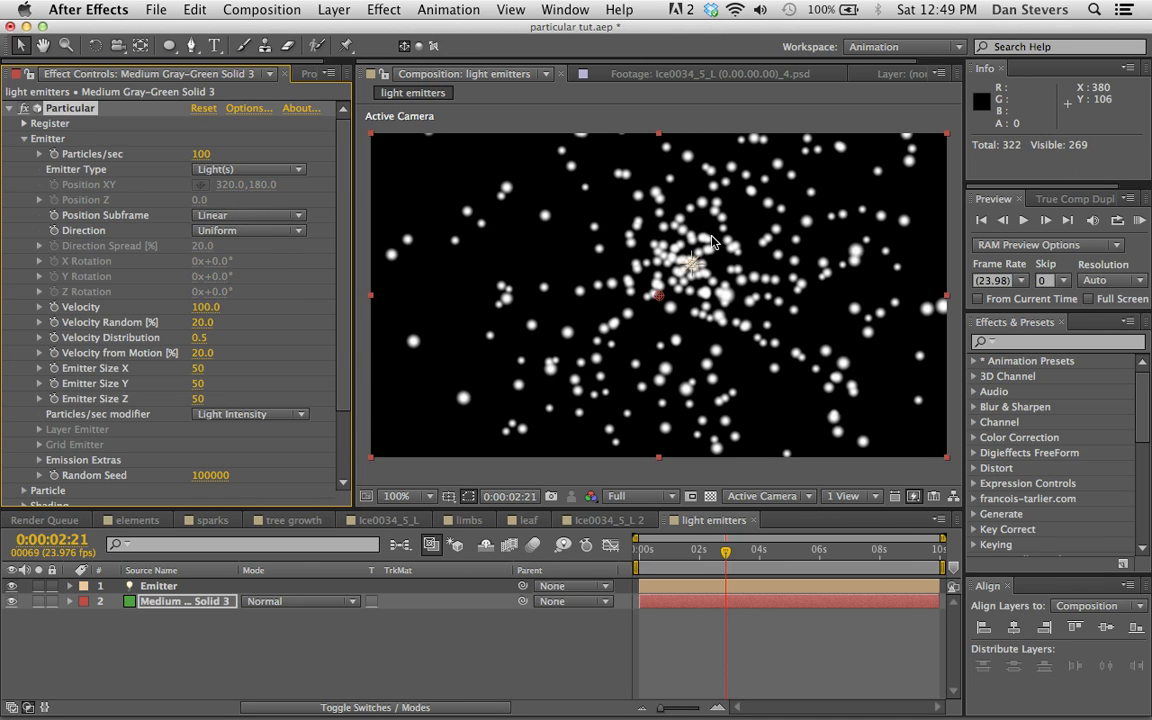
Step: Move the Emitter light around the composition to test the particle source, ending near the centre
click(691, 268)
drag(691, 270, 564, 297)
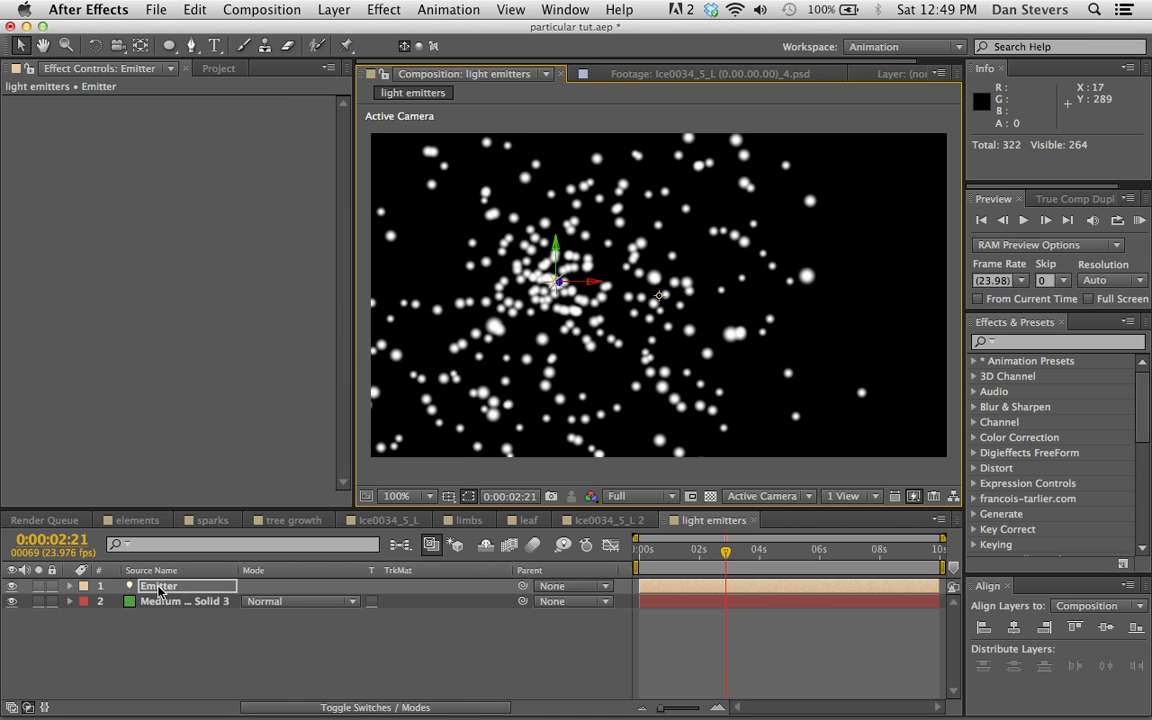
drag(556, 293, 652, 298)
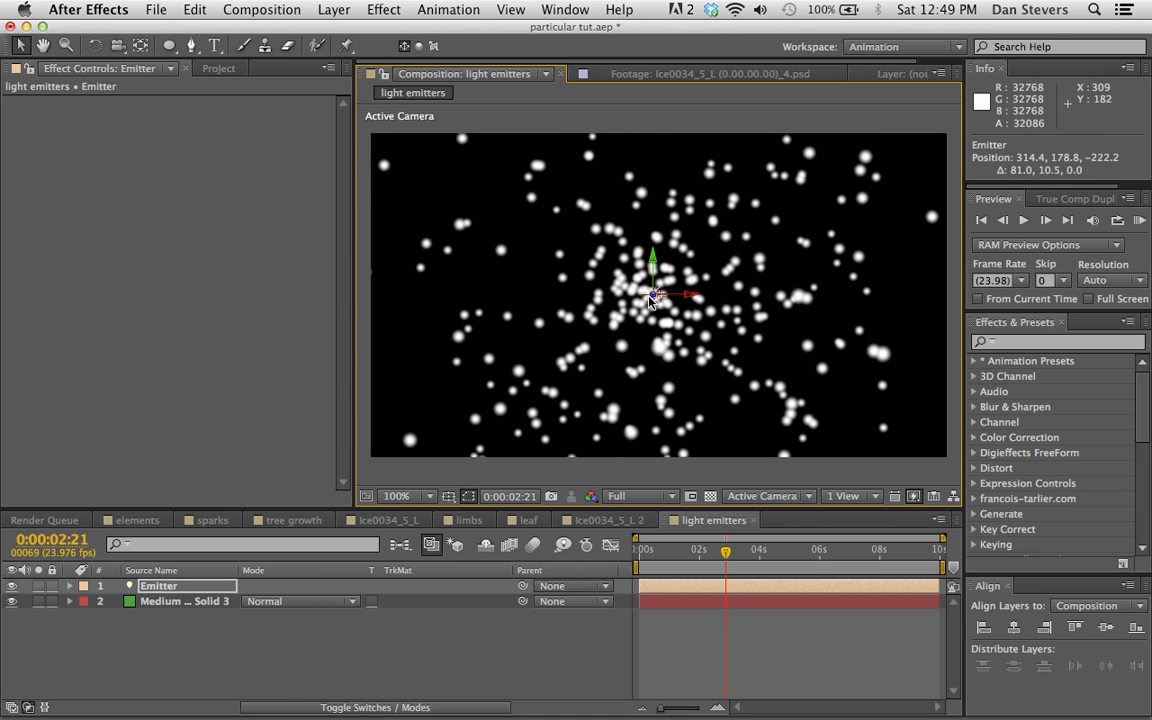
Step: Start Position keyframing for the Emitter light at frame 0, placing it beyond the frame's left edge at about X 18, Y 186
drag(357, 323, 323, 324)
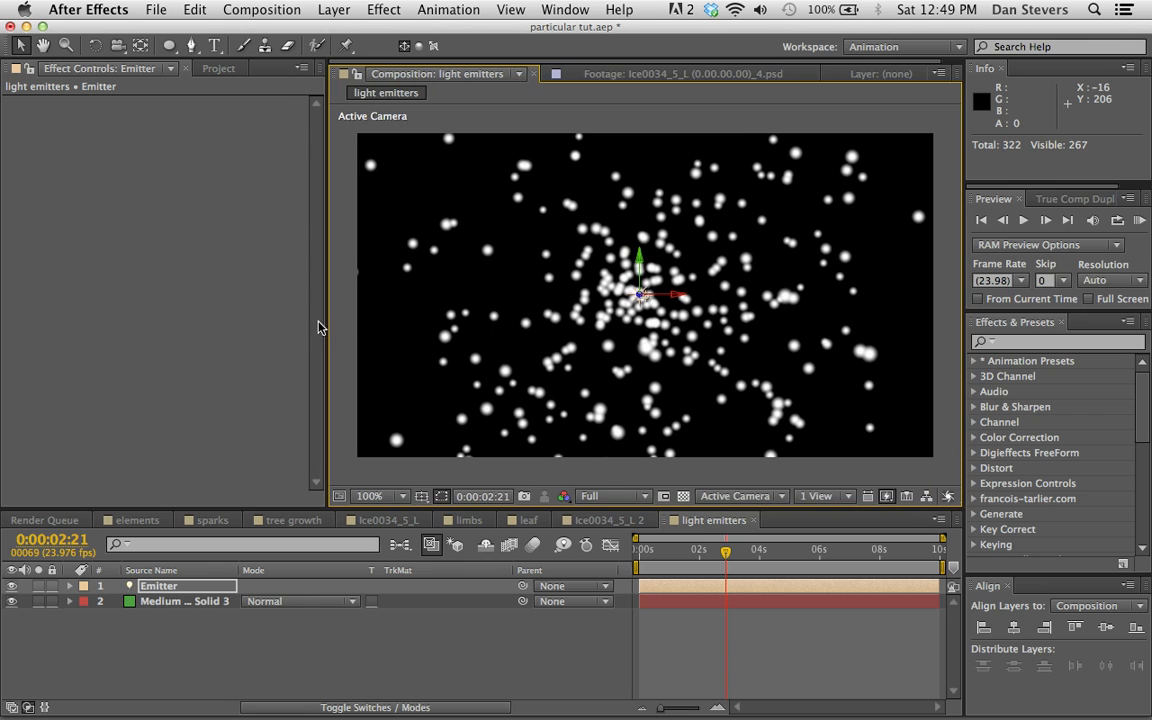
key(Home)
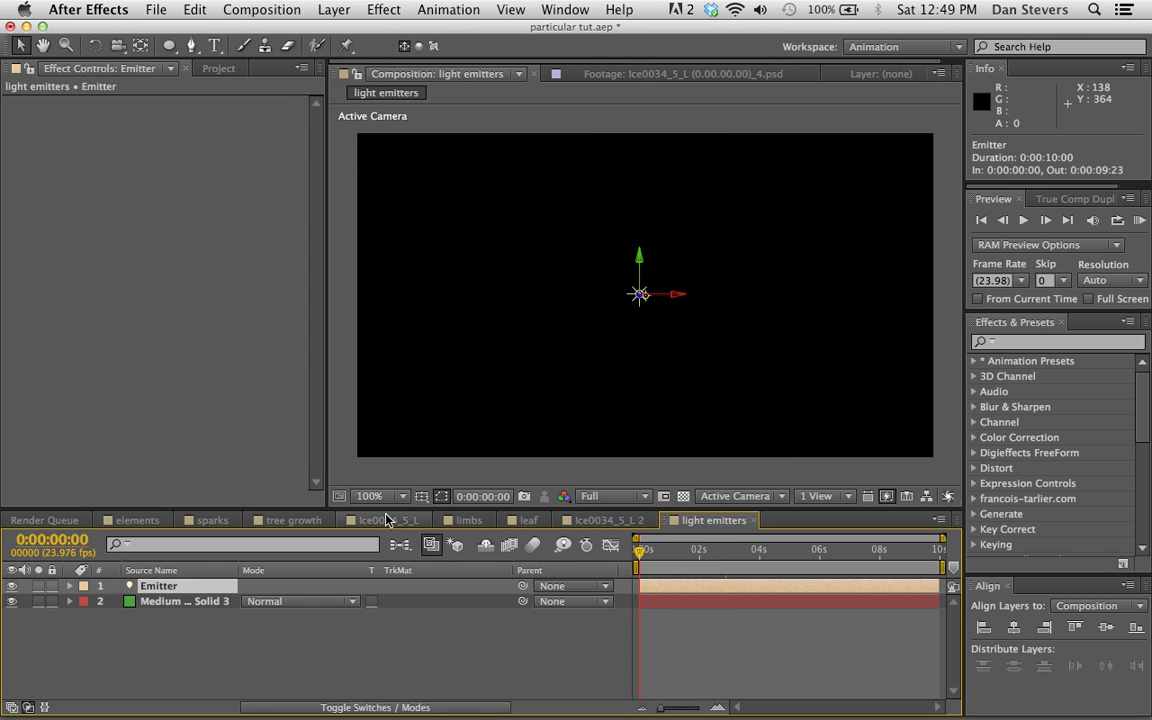
key(p)
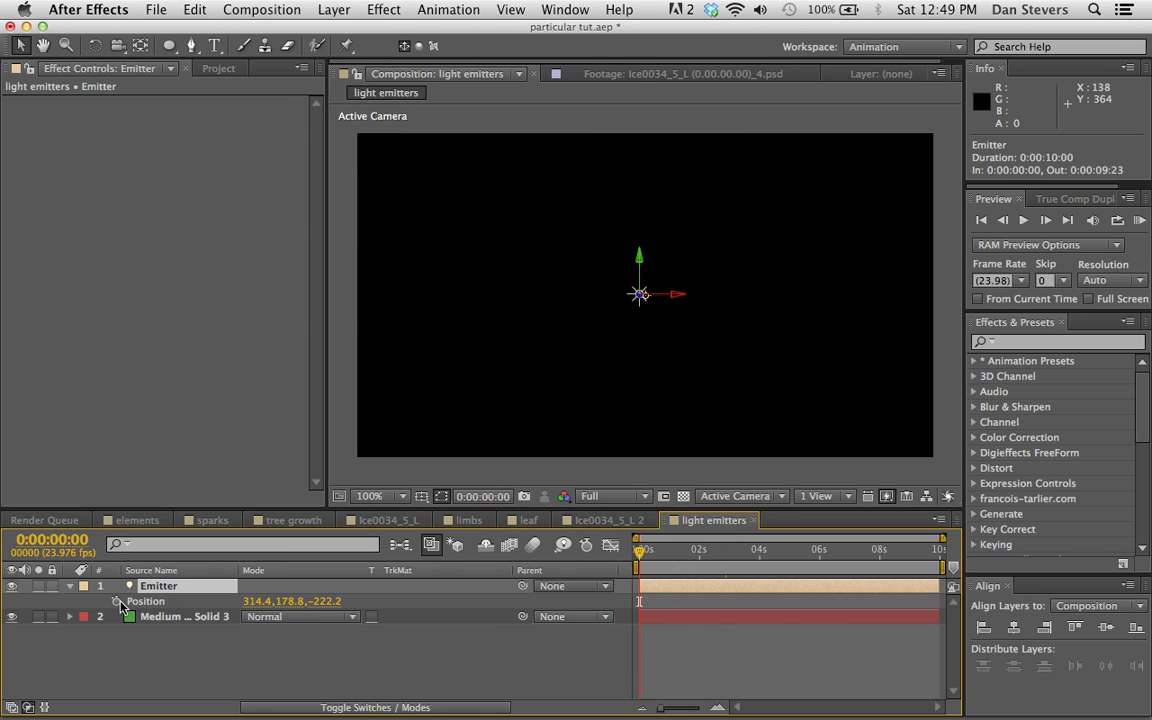
click(116, 601)
drag(640, 301, 350, 305)
key(comma)
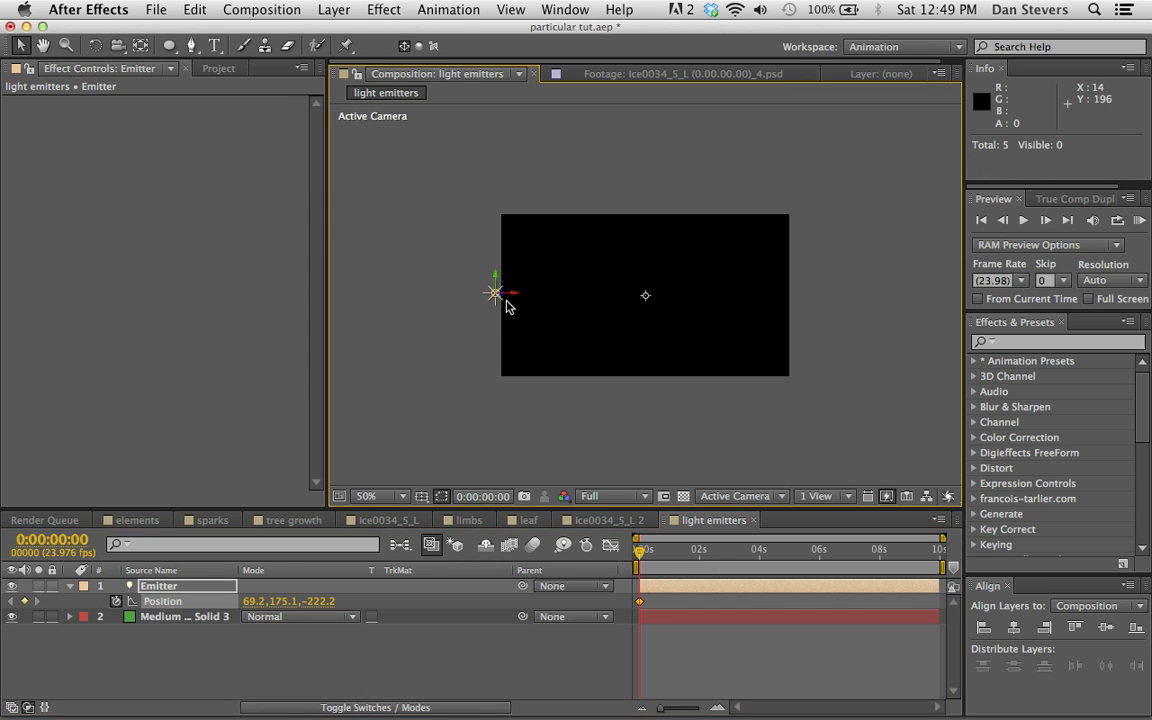
drag(494, 307, 465, 312)
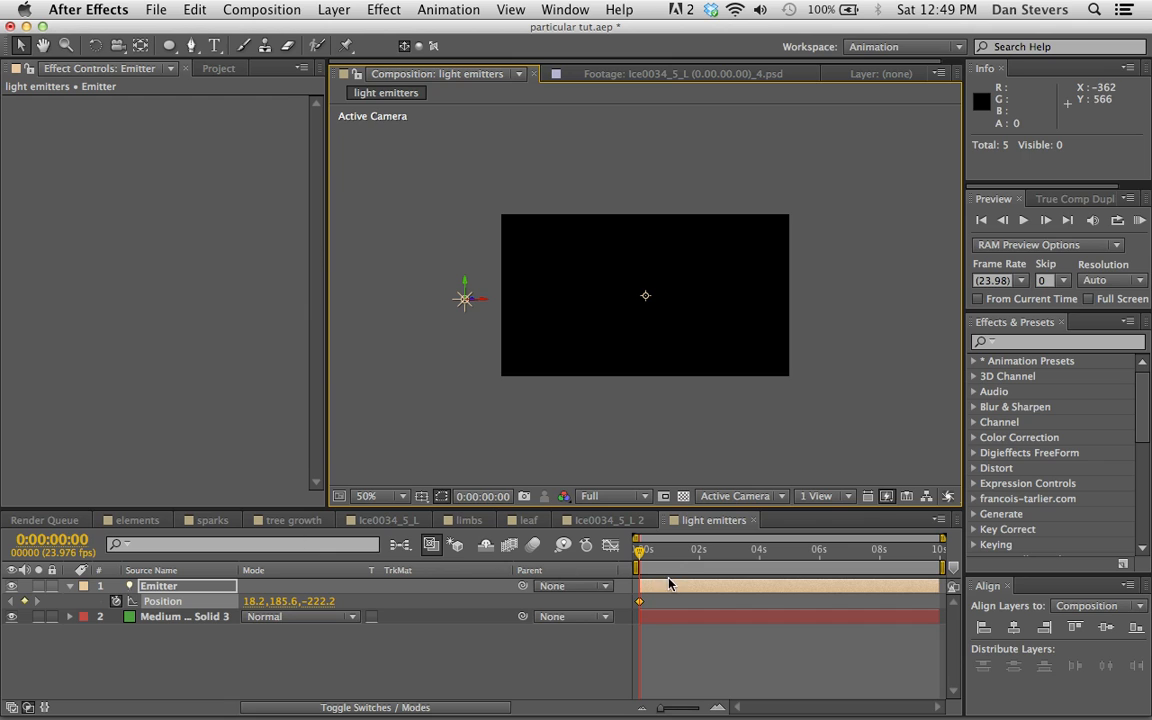
Step: Keyframe the Emitter light's Position at 0:00:01:00 beyond the frame's right edge, at about X 656, Y 280
key(equal)
drag(760, 555, 764, 553)
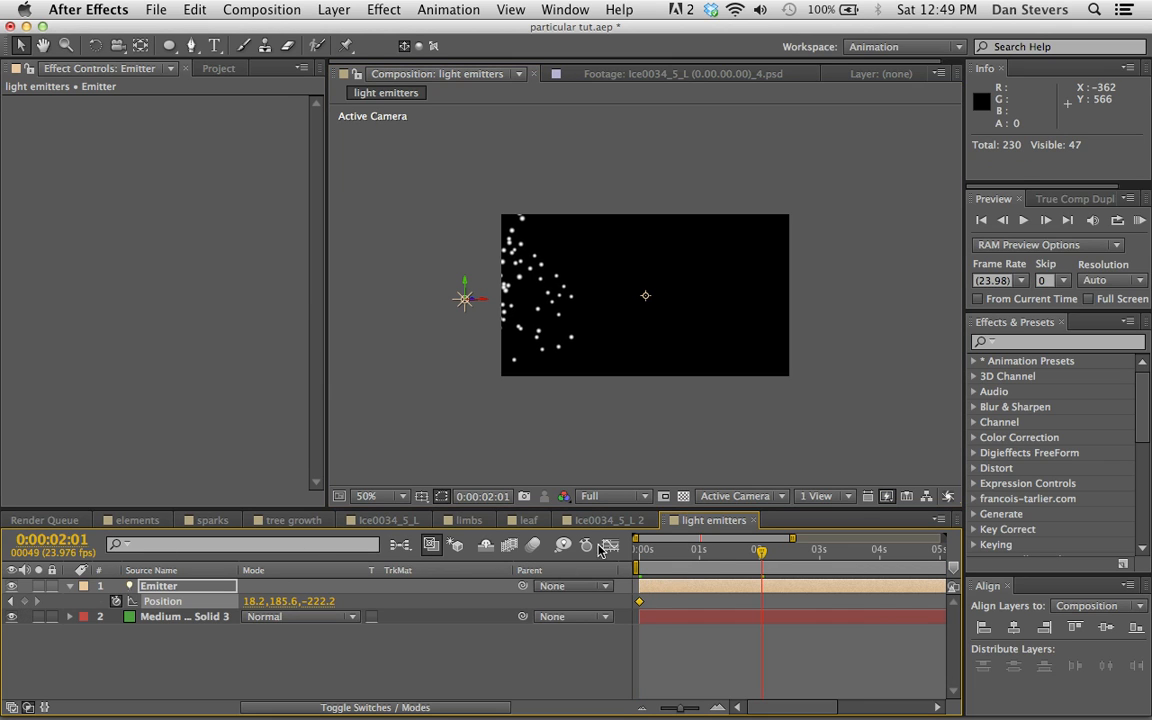
click(704, 553)
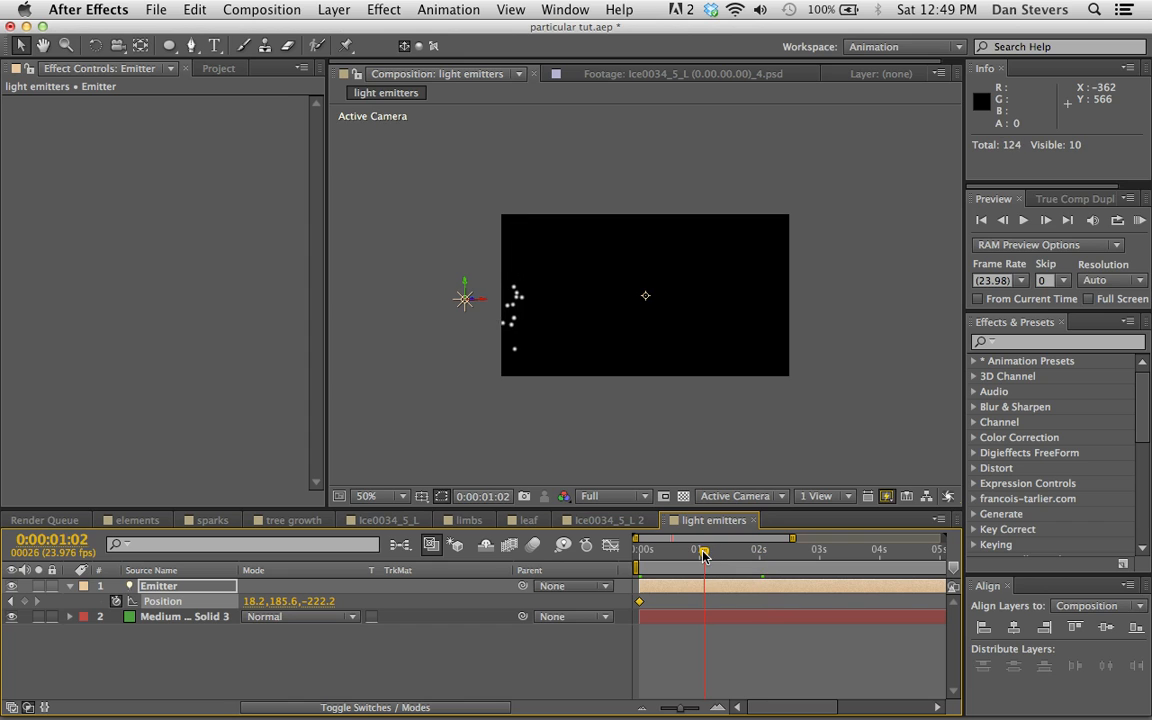
click(23, 601)
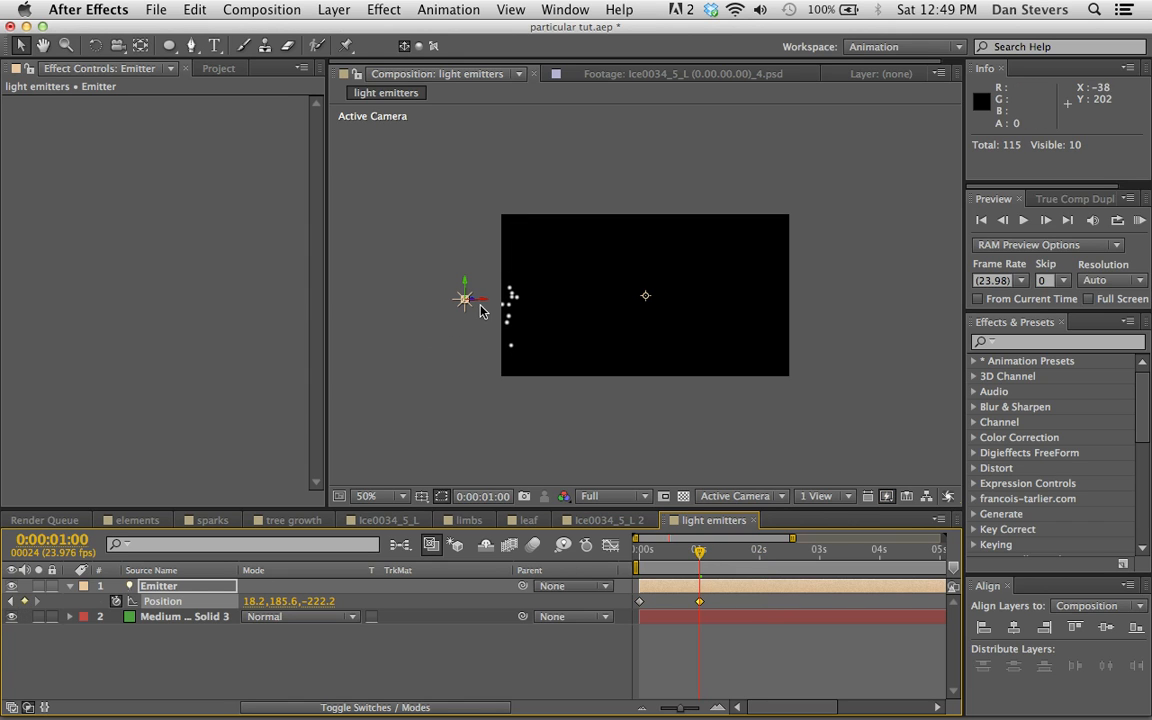
drag(479, 314, 848, 358)
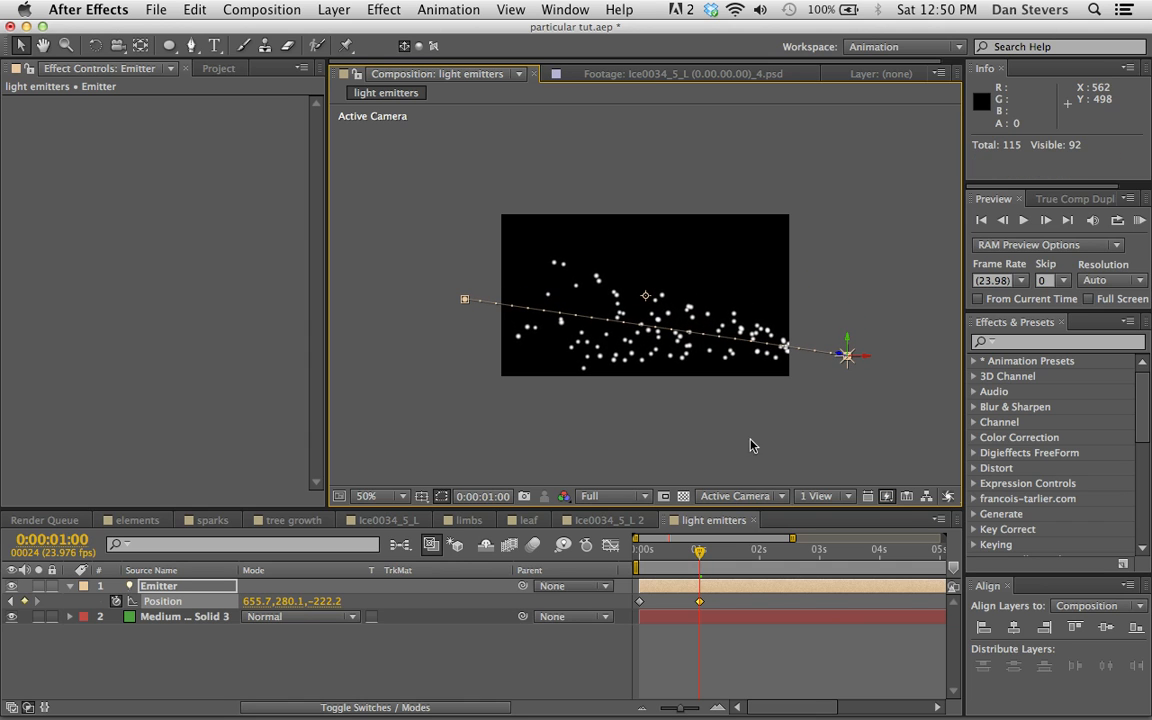
Step: Add a Position keyframe at 0:00:00:09 that raises the Emitter light to about X 259, Y 85
click(659, 553)
key(equal)
key(equal)
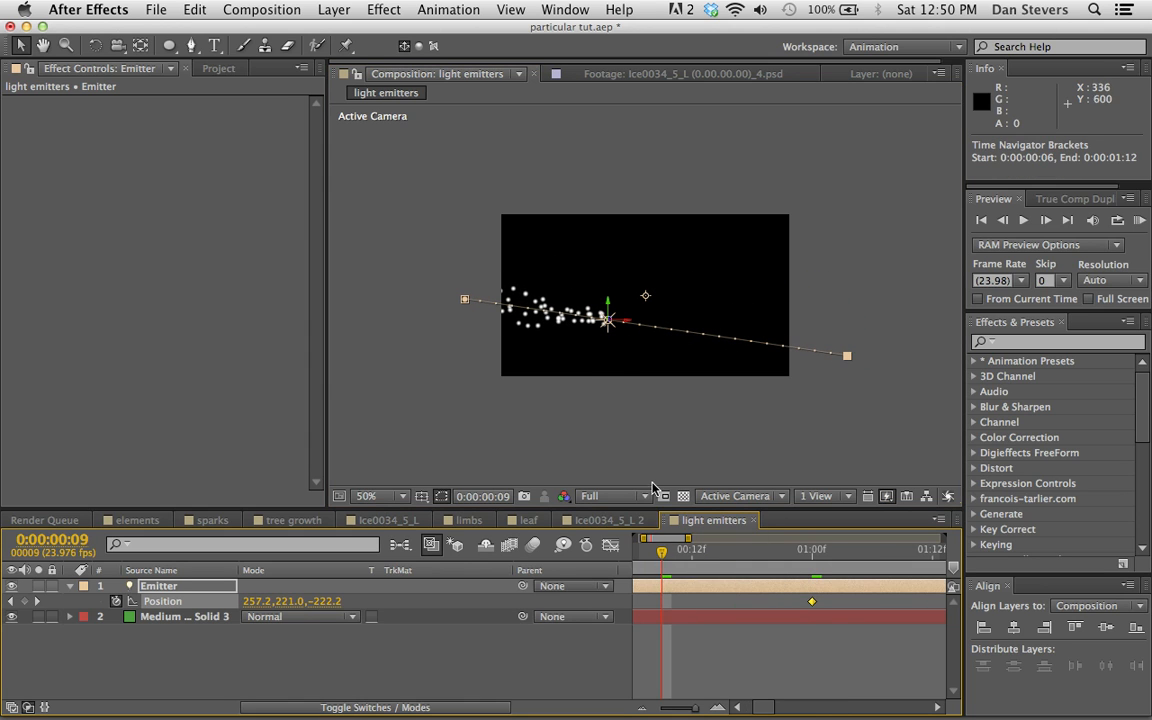
drag(609, 327, 610, 245)
Step: Lower the Emitter light to about X 392, Y 271 at 0:00:00:17 and raise the end point of its motion path
click(742, 551)
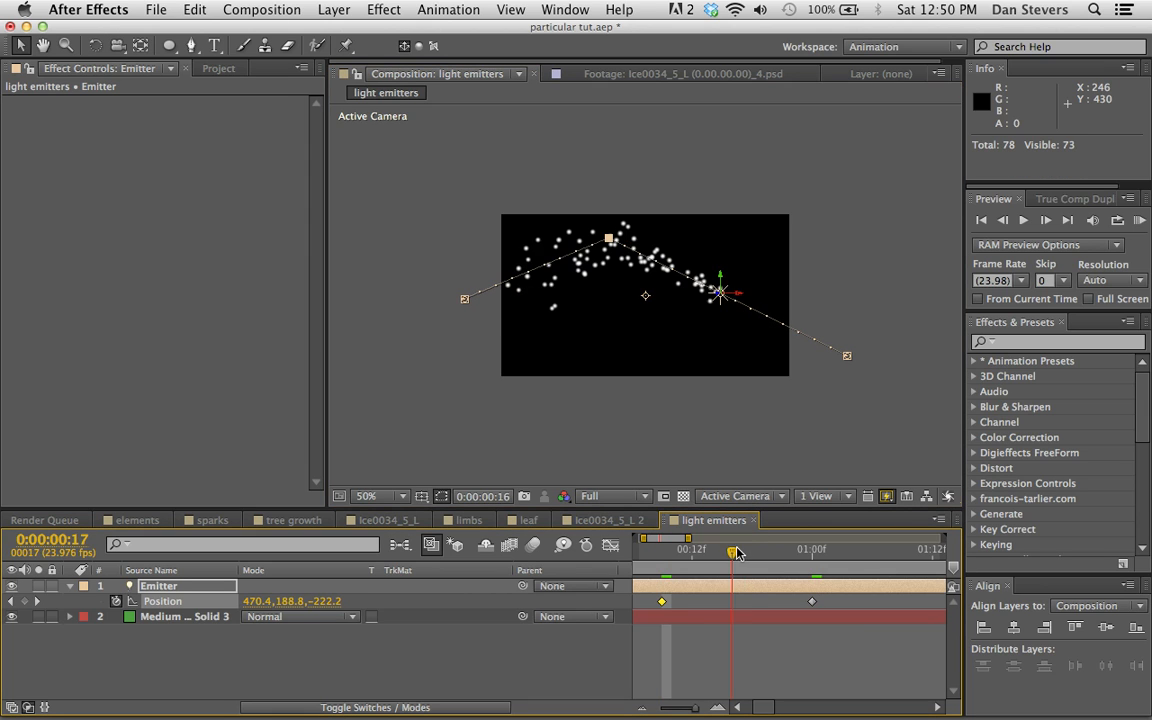
drag(737, 310, 689, 350)
drag(849, 357, 848, 262)
Step: Set the two middle Position keyframes to Bezier Spatial Interpolation and lengthen the incoming curve handle of the lower path point
drag(771, 600, 715, 607)
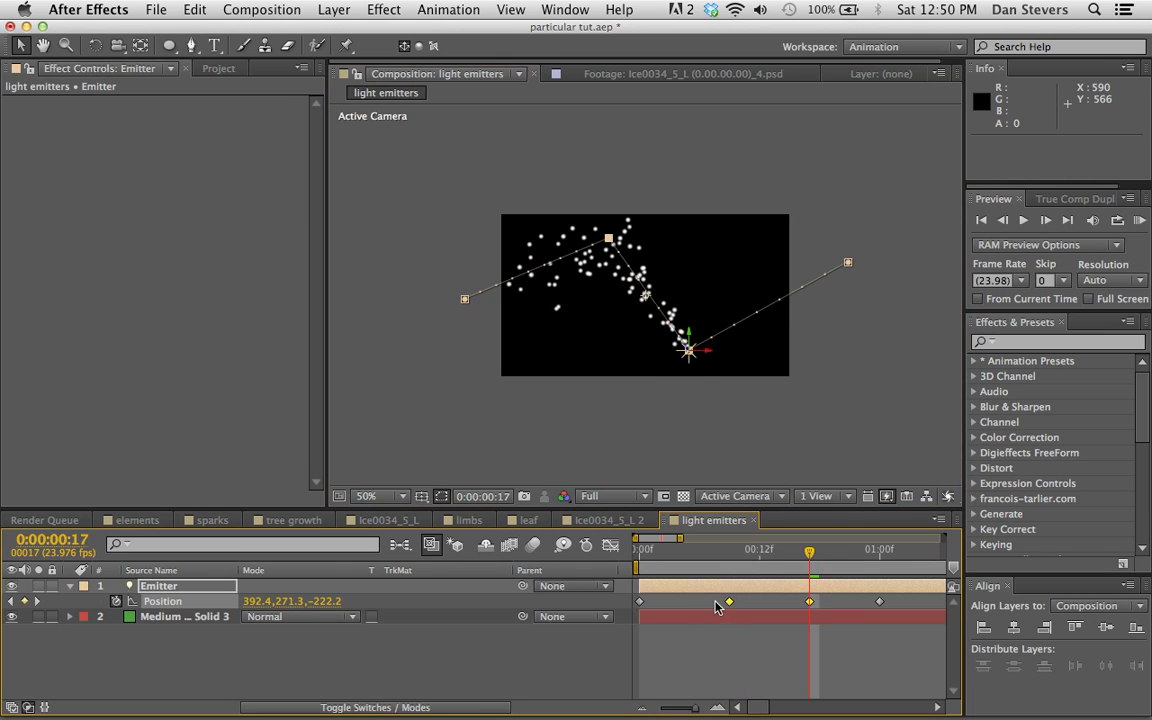
right_click(731, 603)
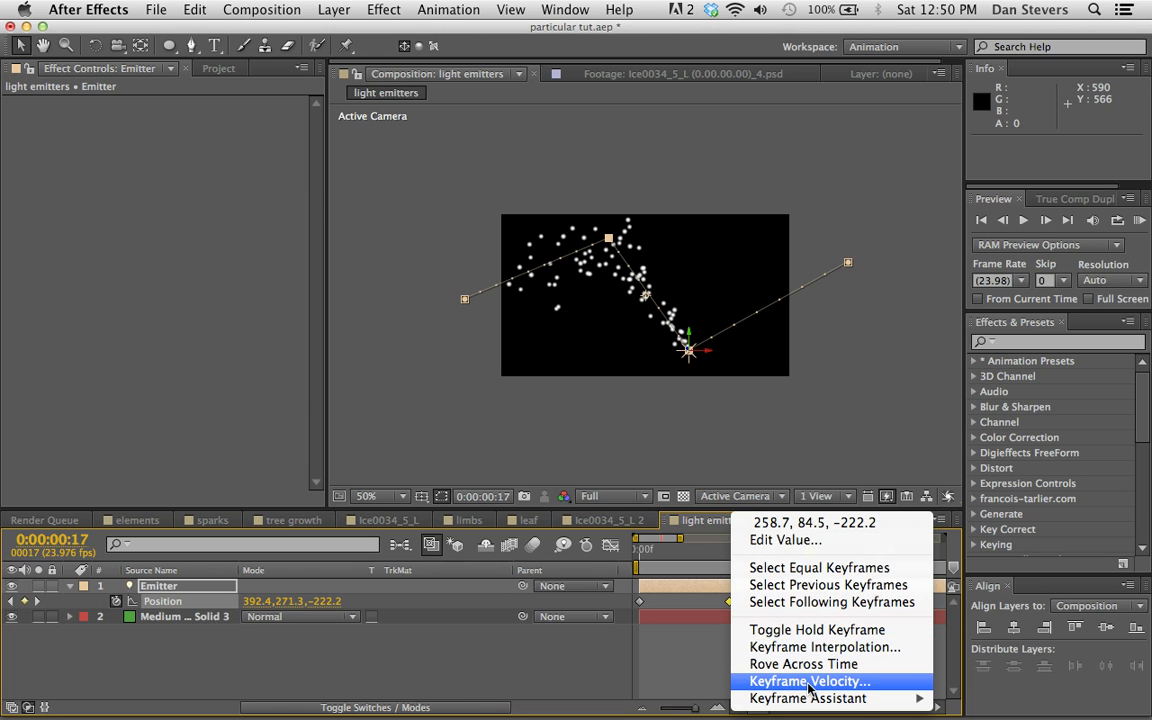
click(812, 650)
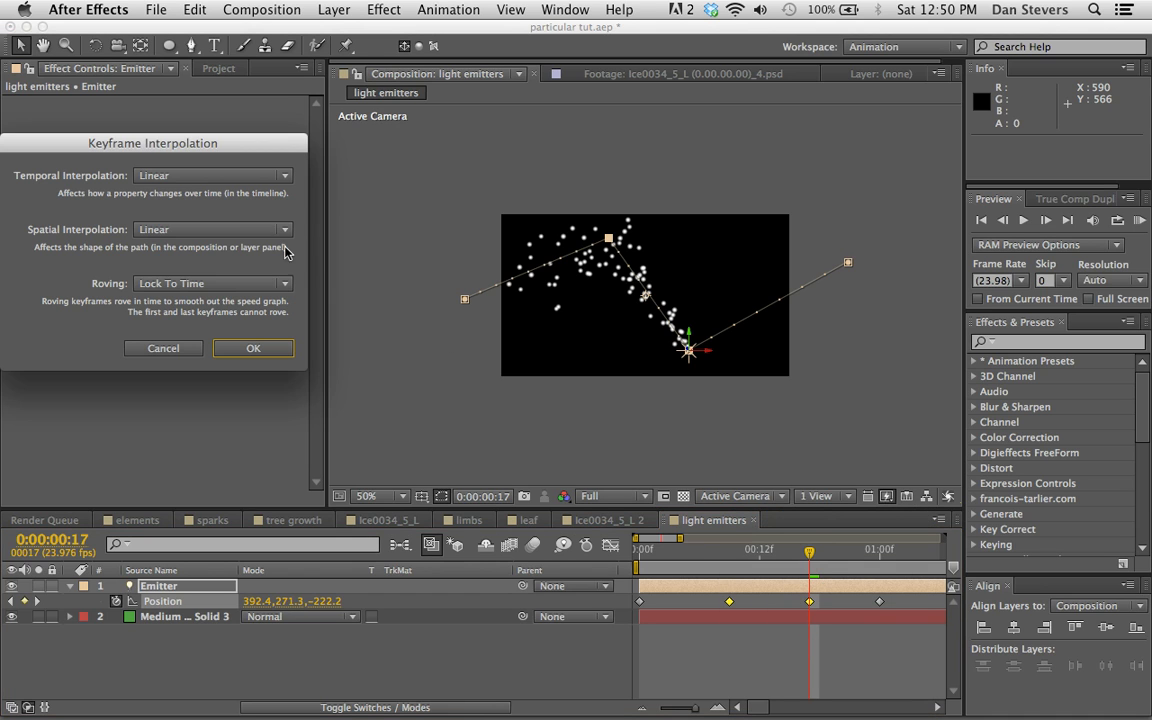
click(197, 292)
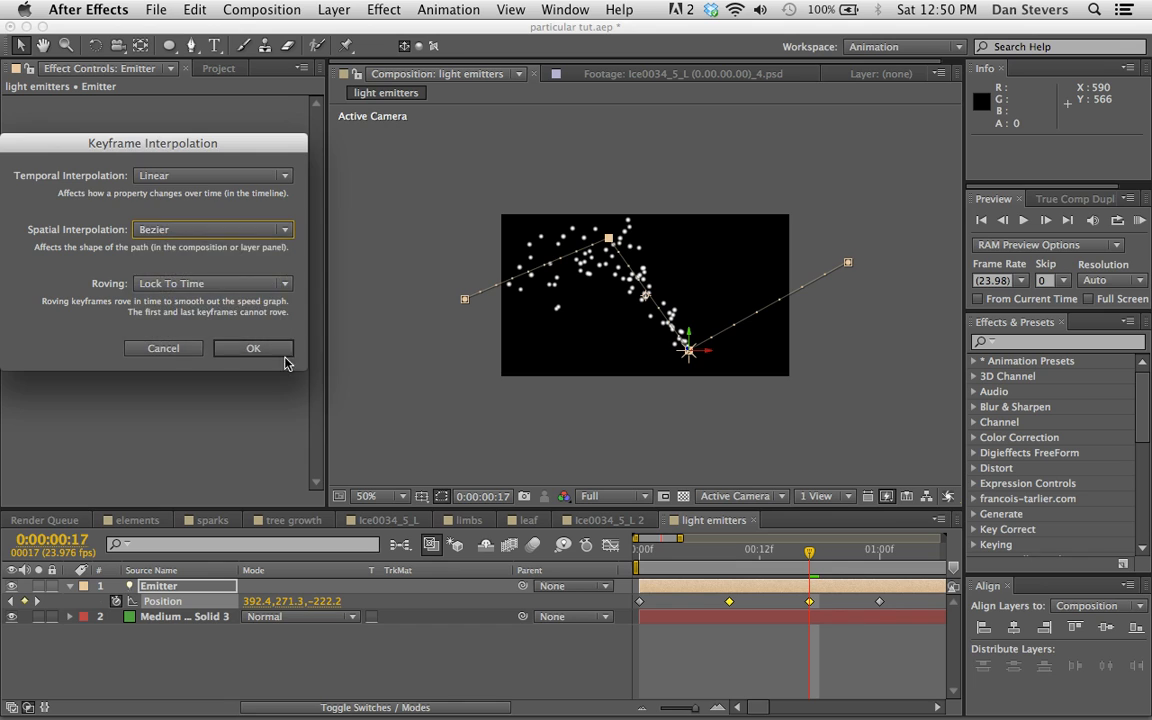
click(280, 349)
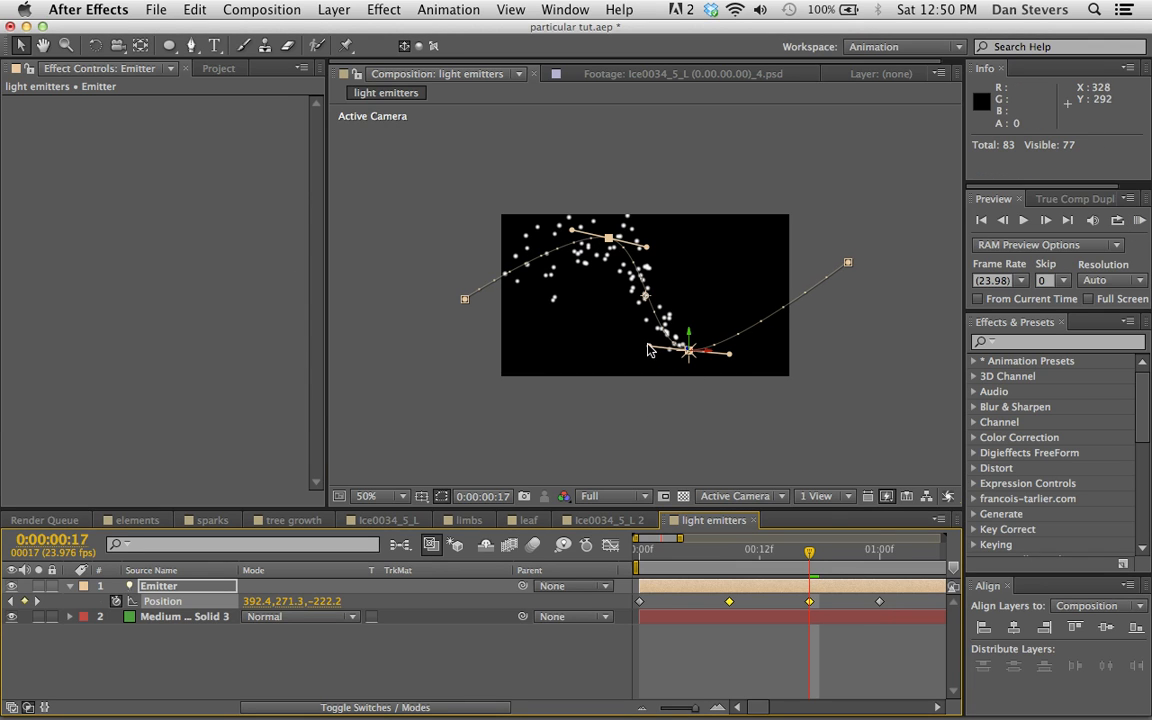
drag(648, 349, 632, 340)
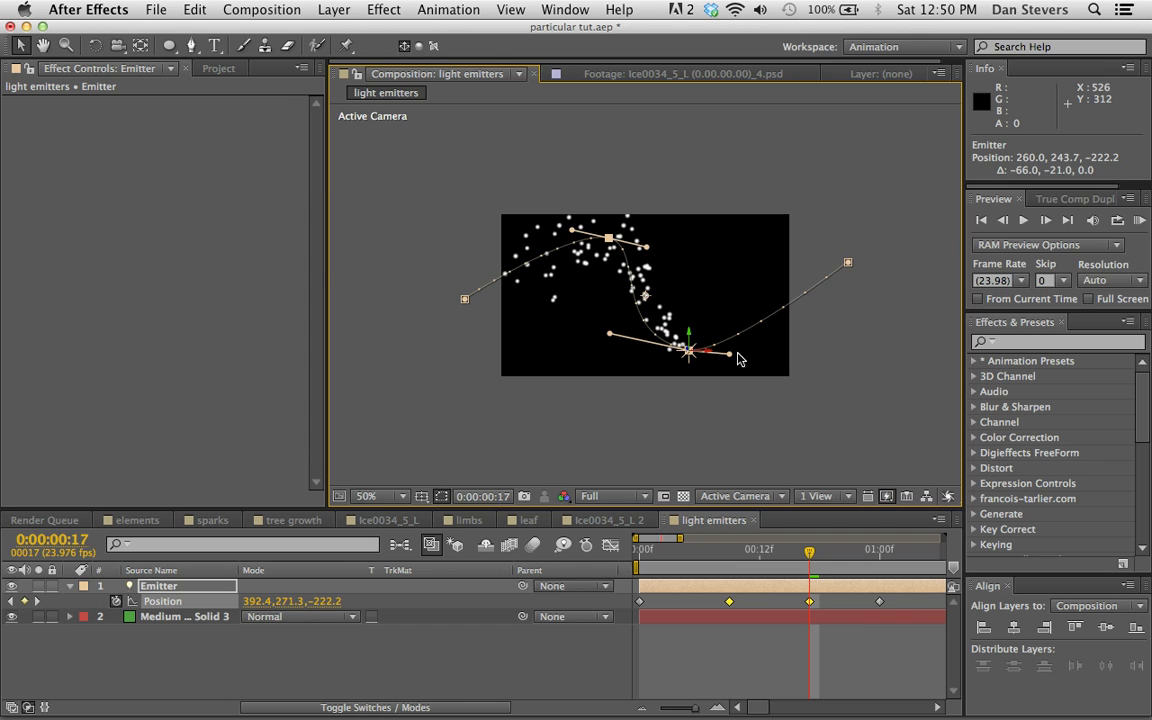
Step: Lengthen the lower path point's outgoing curve handle, steepen both handles of the upper point, and preview the particle animation
drag(731, 359, 760, 356)
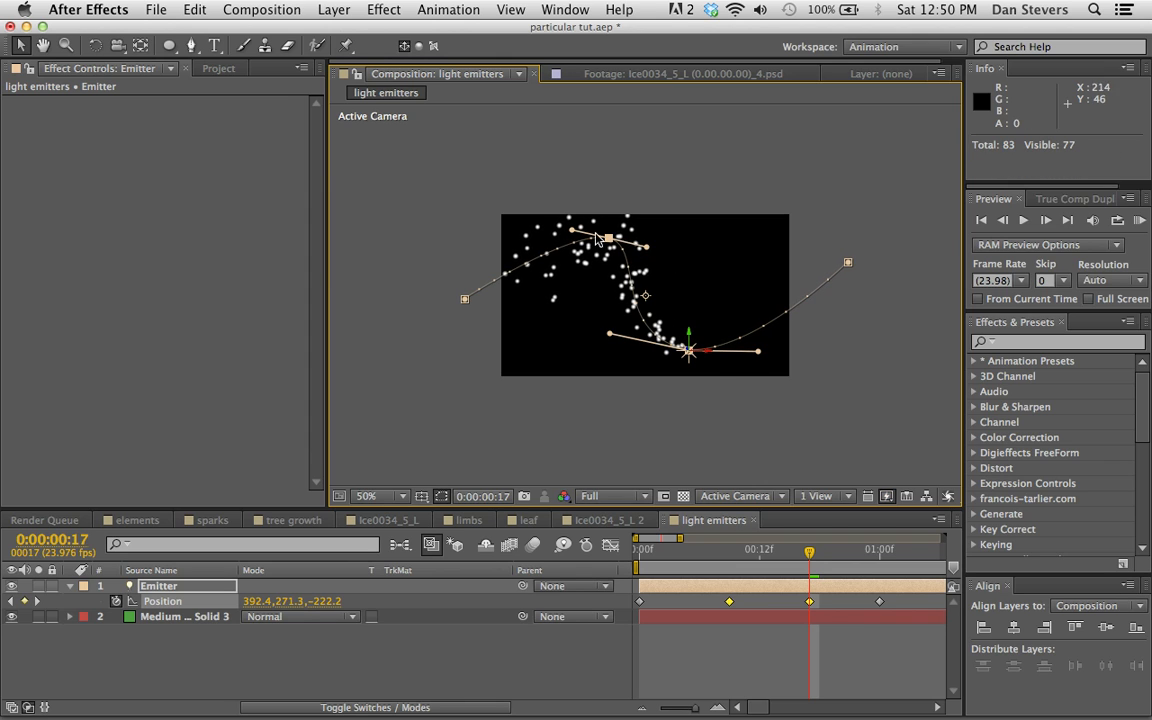
drag(575, 233, 537, 209)
drag(651, 252, 651, 264)
key(slash)
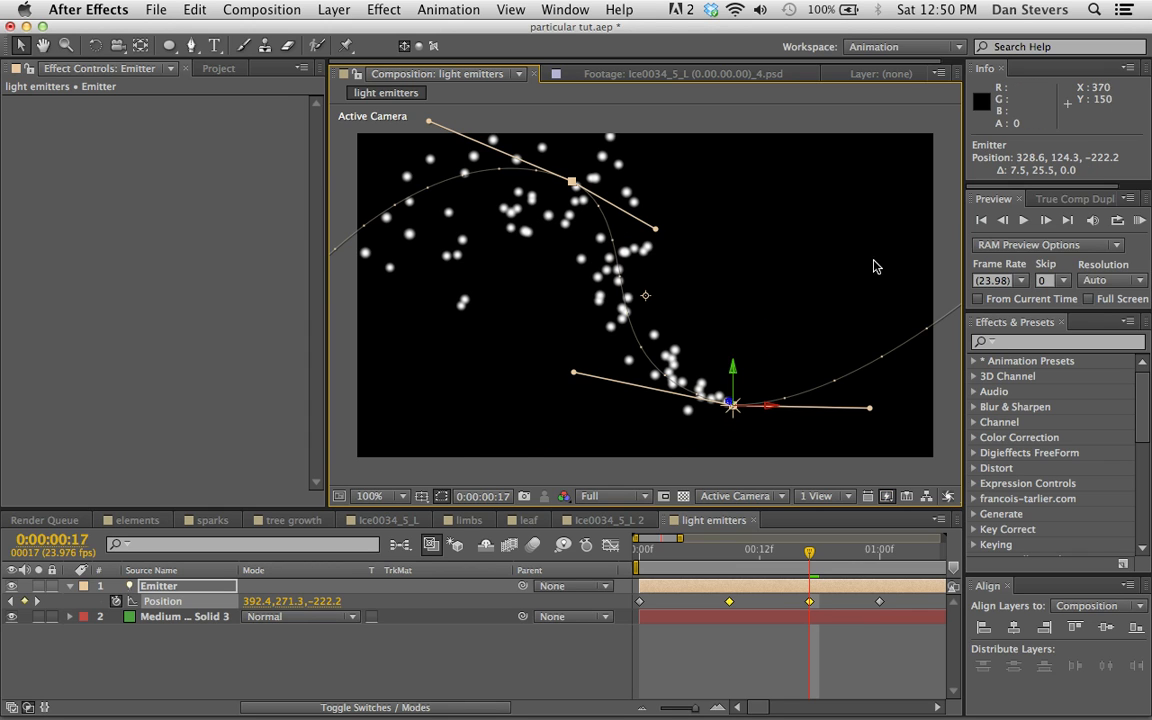
click(1139, 221)
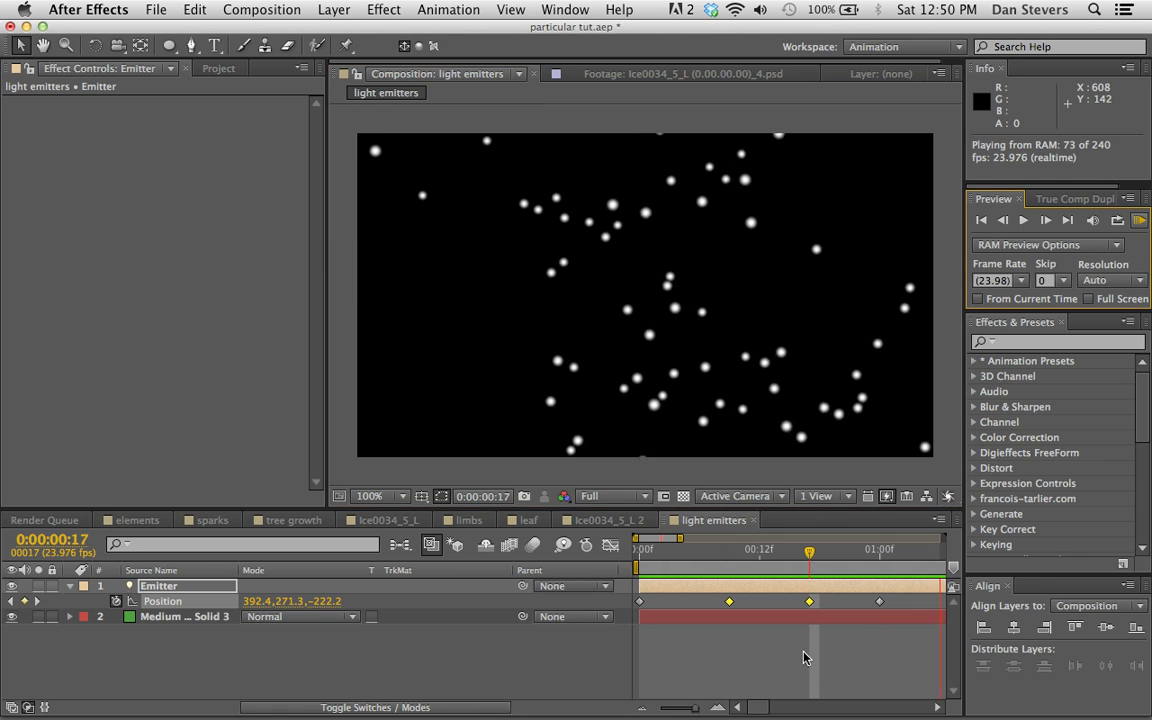
key(space)
Step: Make the Emitter light's two middle Position keyframes rove across time and check the motion at 0:00:00:11
drag(656, 555, 869, 568)
click(866, 692)
drag(695, 707, 685, 707)
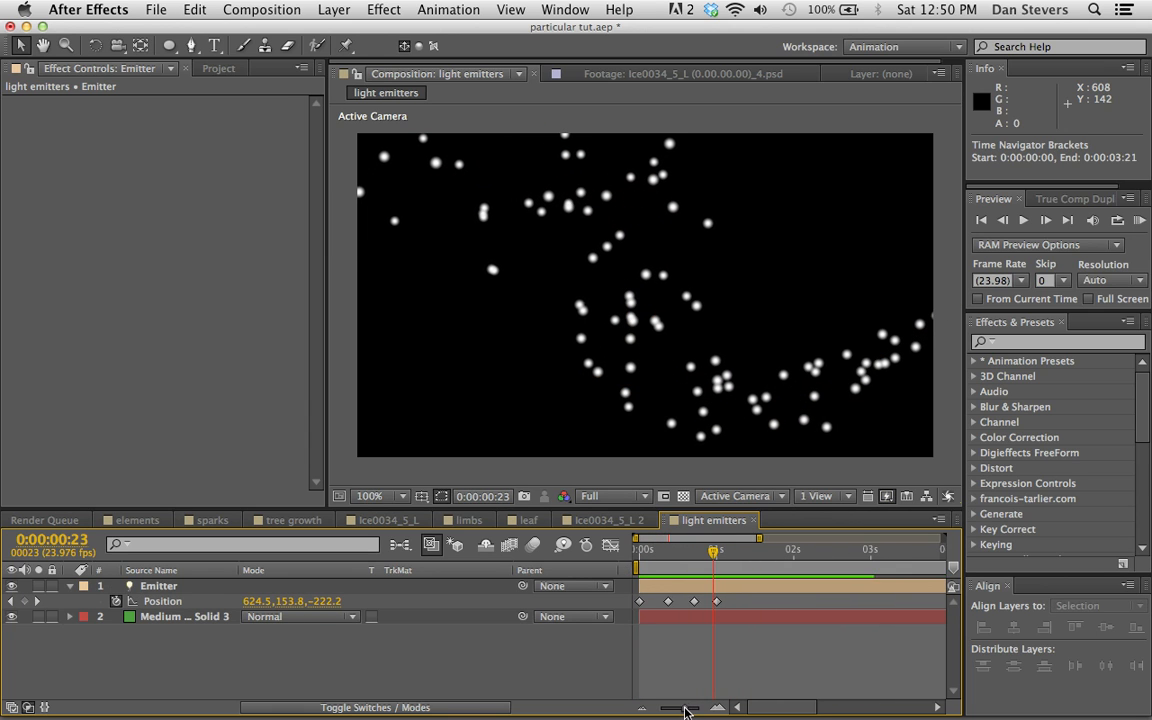
scroll(585, 316, down, 1)
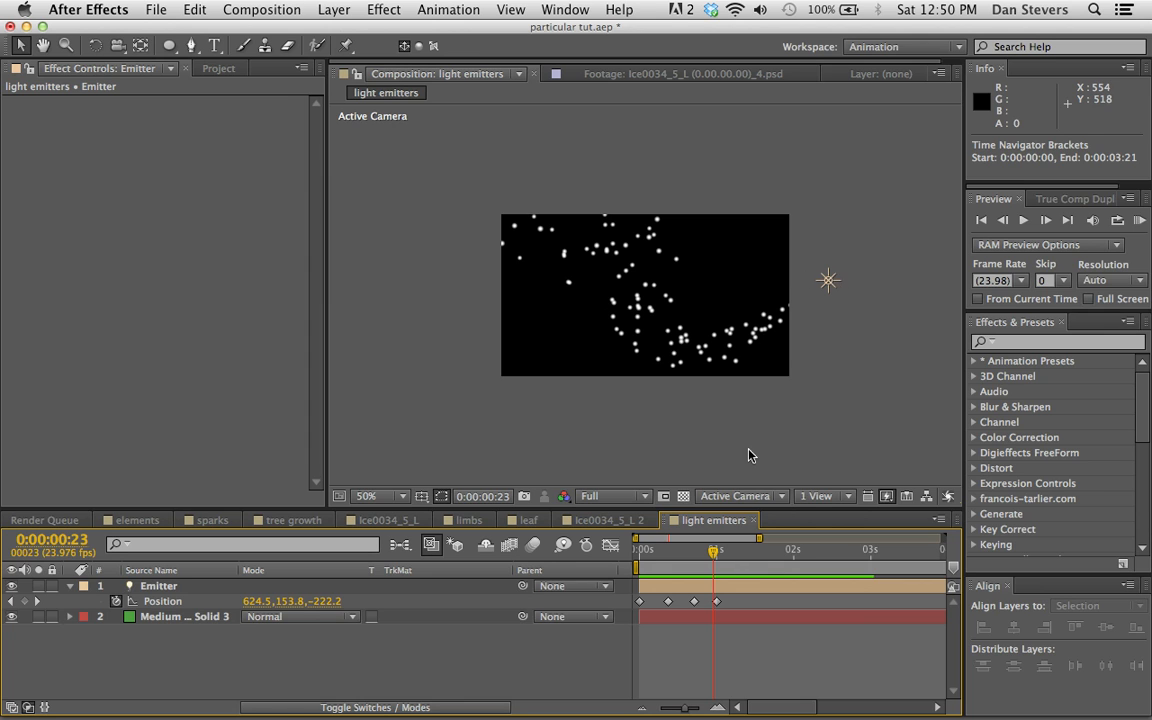
drag(716, 567, 697, 575)
click(698, 601)
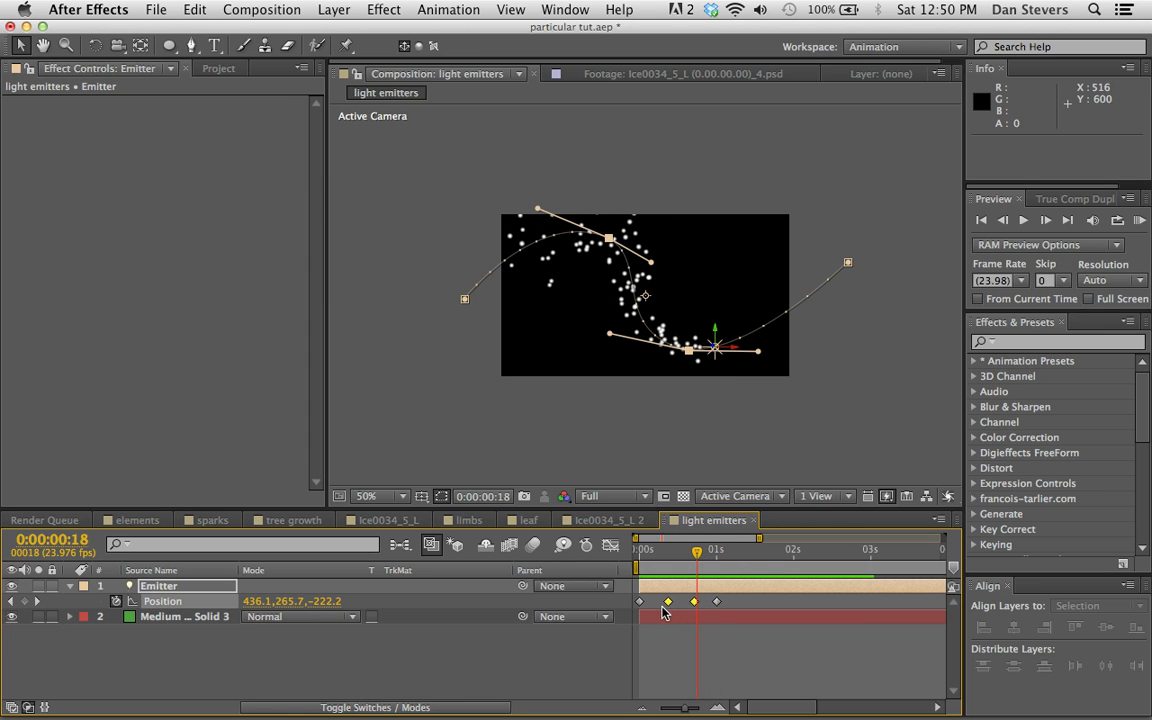
right_click(668, 601)
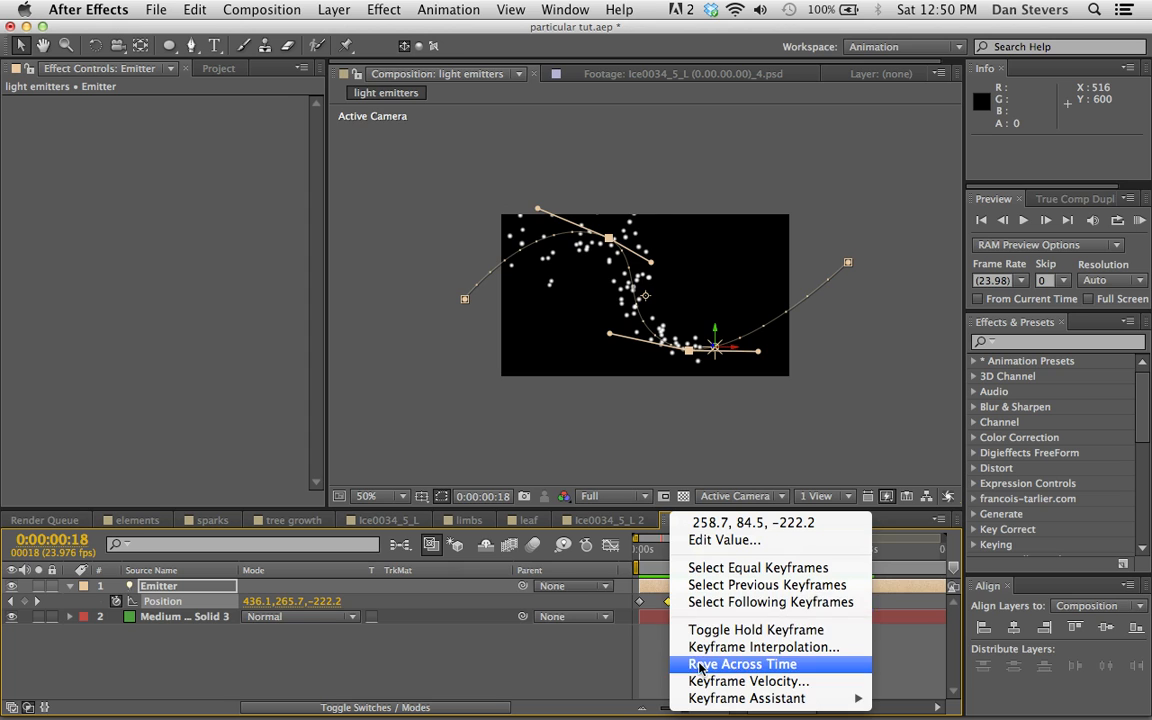
click(695, 663)
click(697, 632)
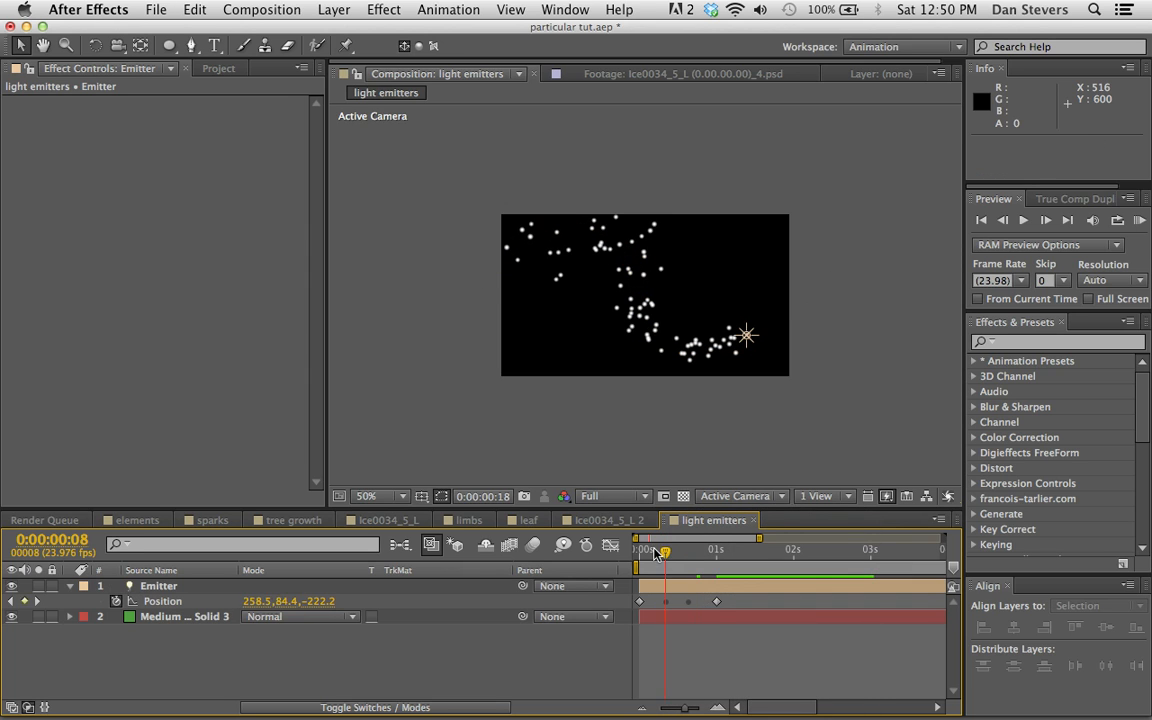
mouse_move(655, 553)
mouse_down()
mouse_move(719, 551)
mouse_move(674, 557)
mouse_up()
click(671, 588)
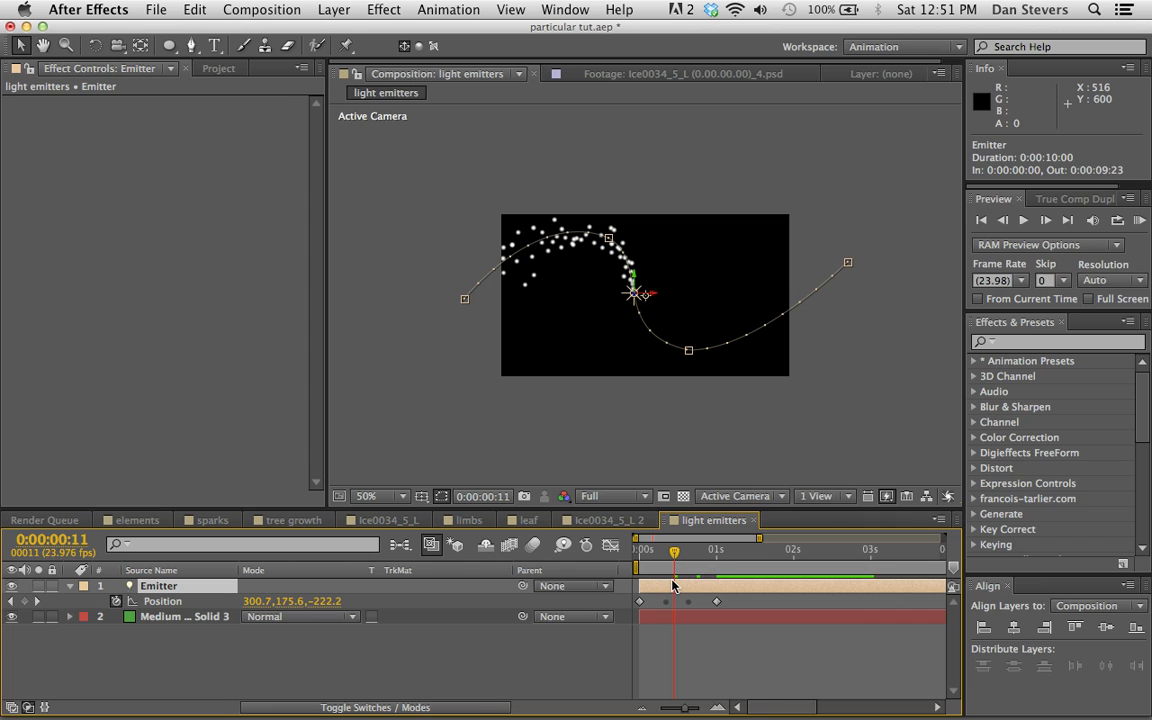
Step: Add the Ice0034_5_L composition as a hidden layer above the Emitter light and select the Particular solid
key(equal)
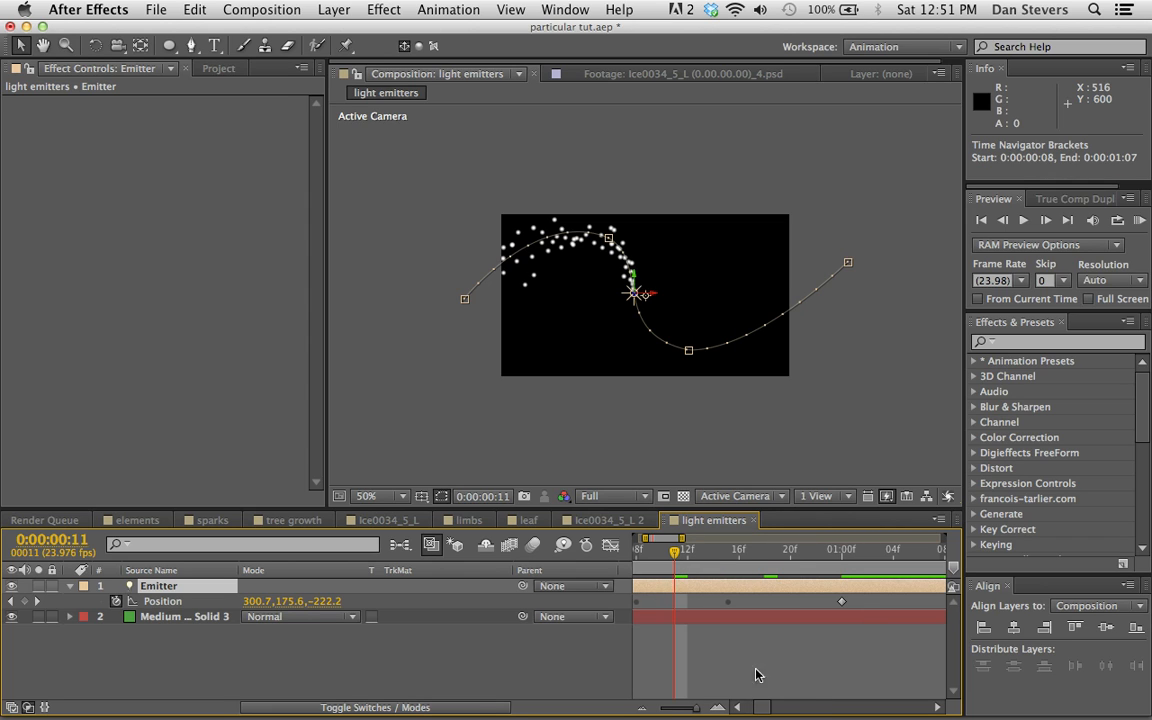
key(equal)
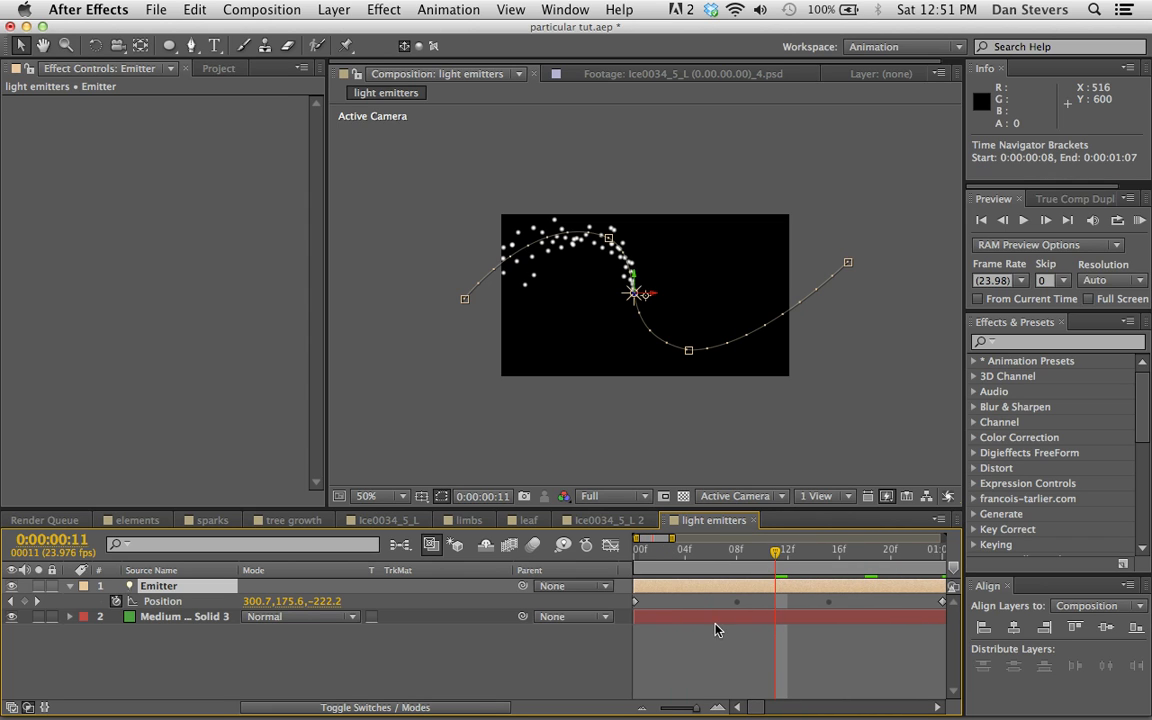
click(172, 618)
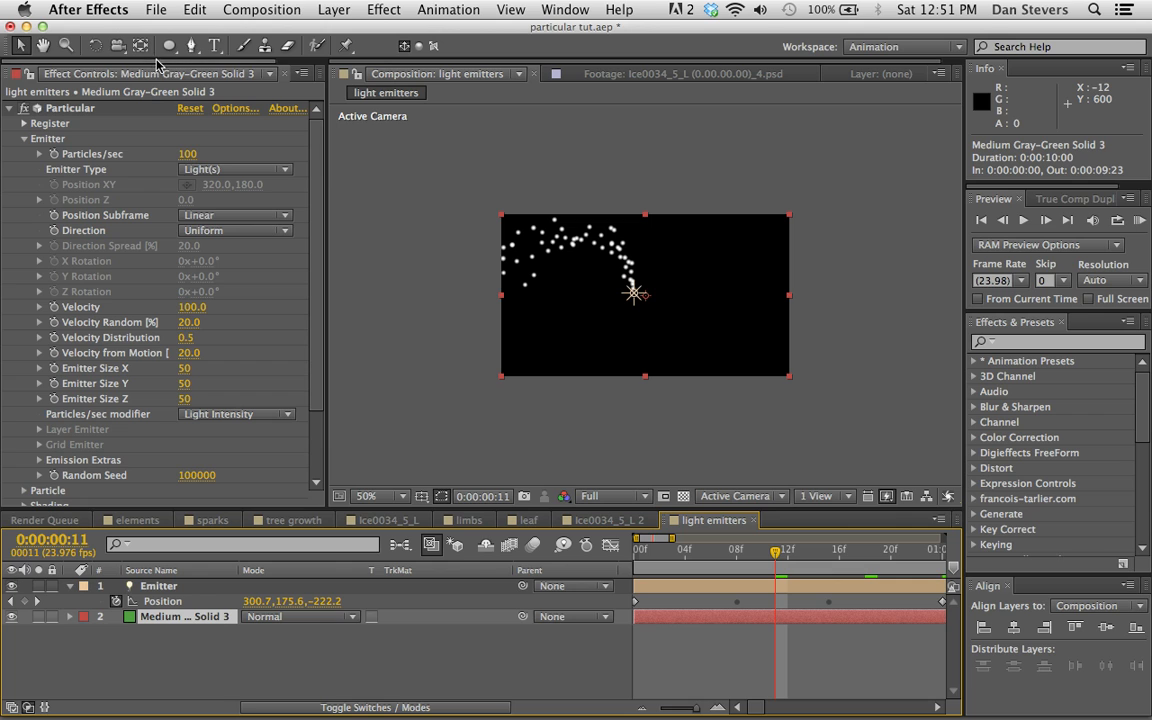
drag(156, 64, 213, 64)
click(256, 74)
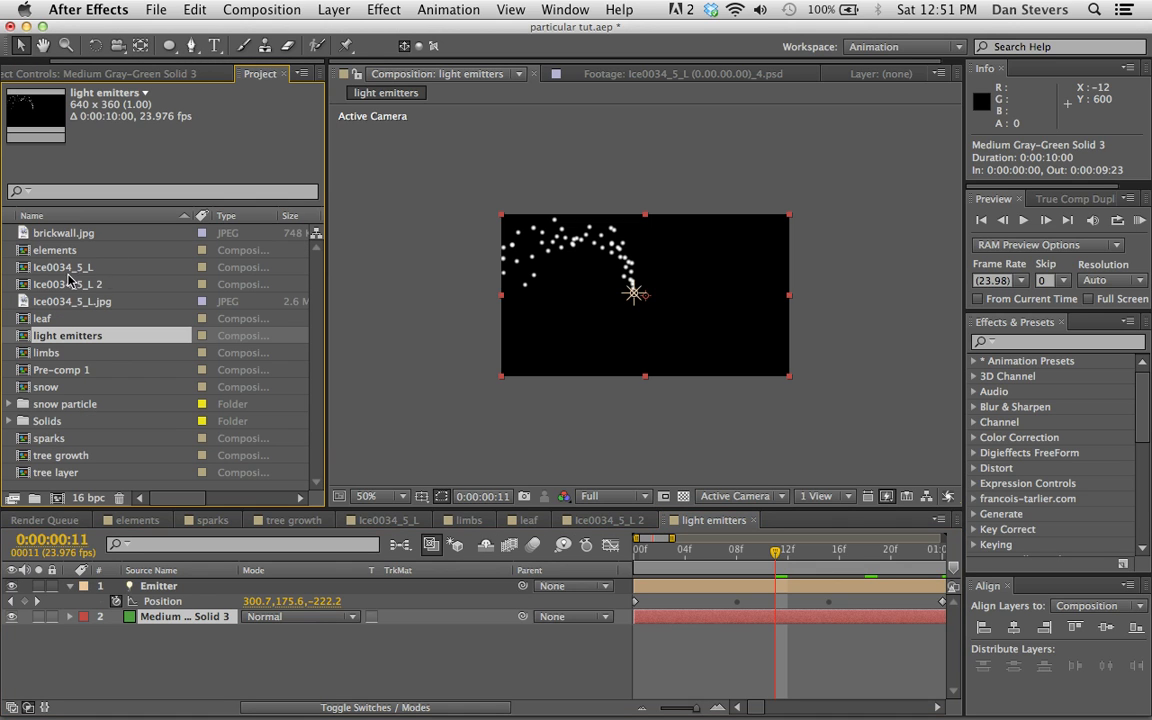
click(68, 283)
drag(56, 266, 210, 588)
click(133, 632)
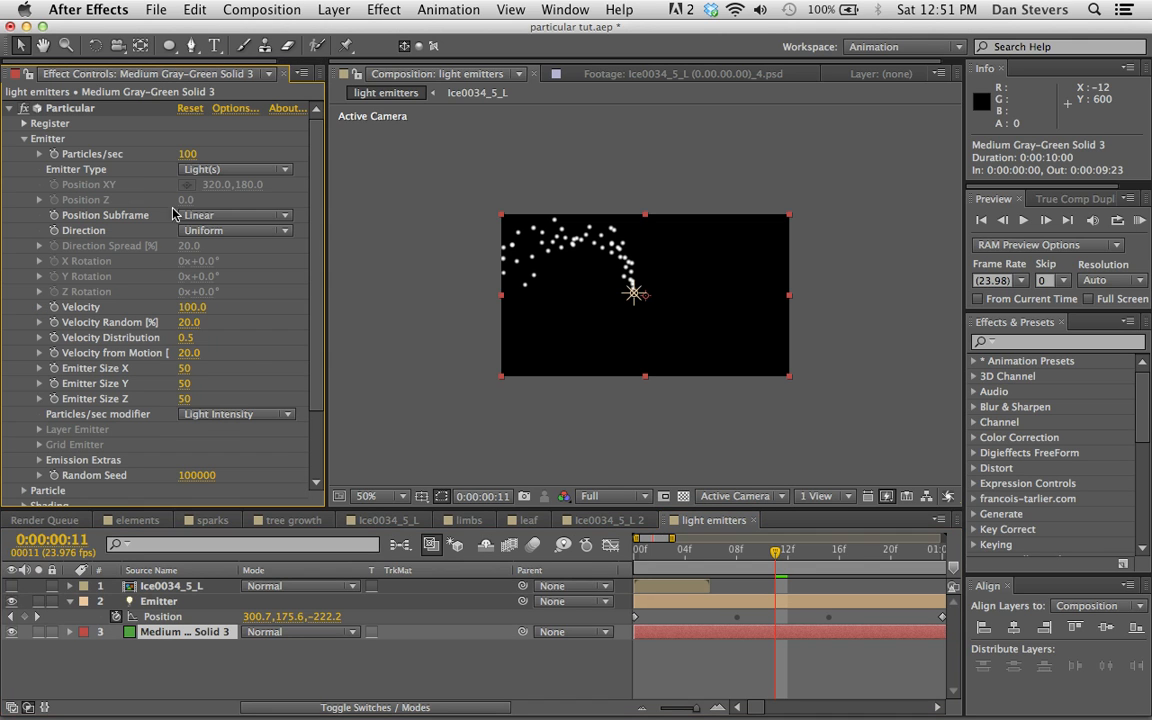
Step: Set the Particle Type to Sprite with Ice0034_5_L as the texture layer and Random - Still Frame time sampling
scroll(172, 215, down, 4)
click(26, 406)
scroll(130, 404, down, 10)
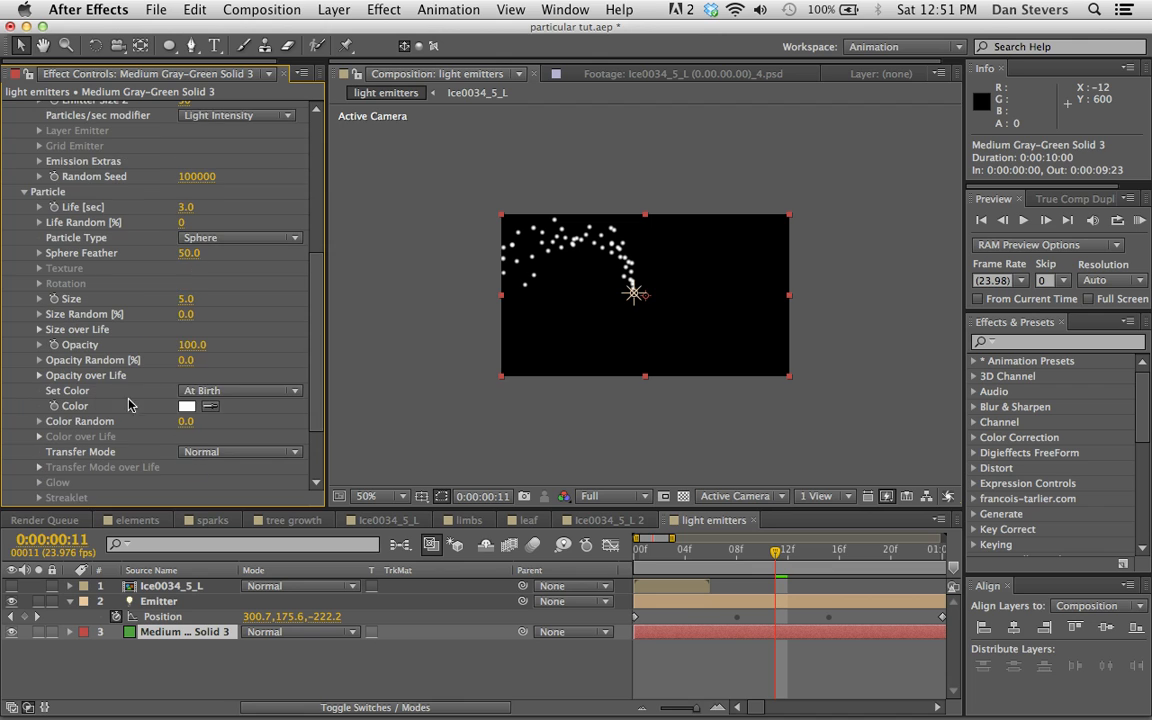
click(216, 237)
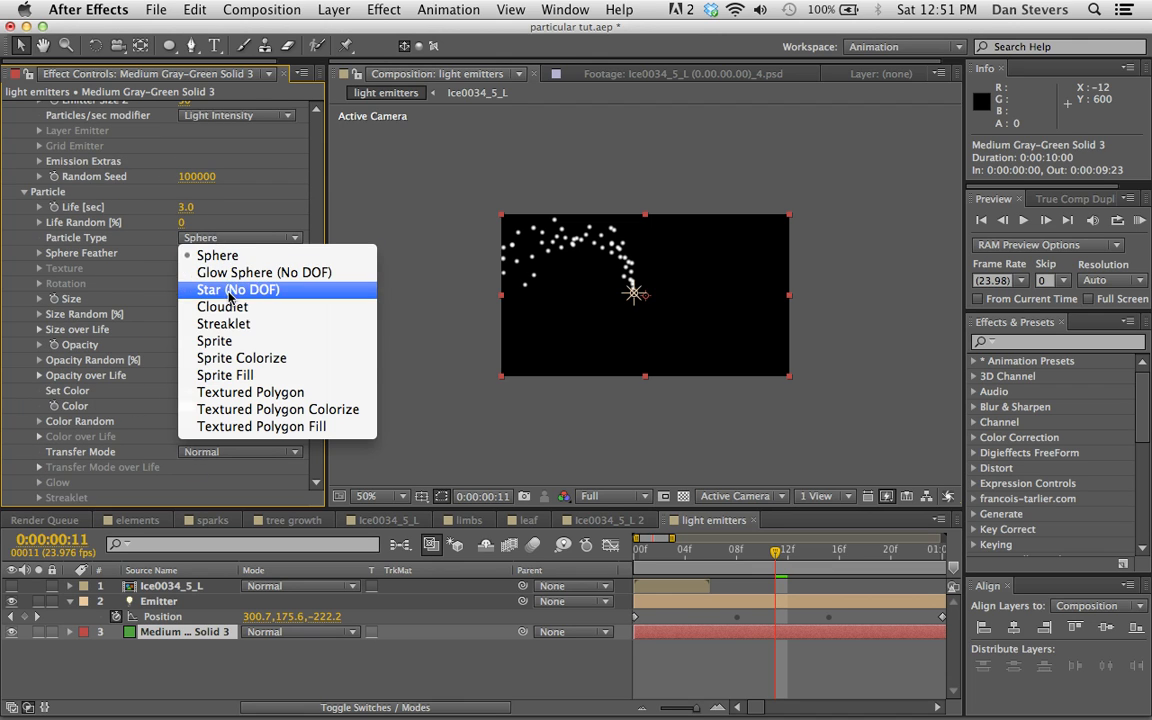
click(237, 345)
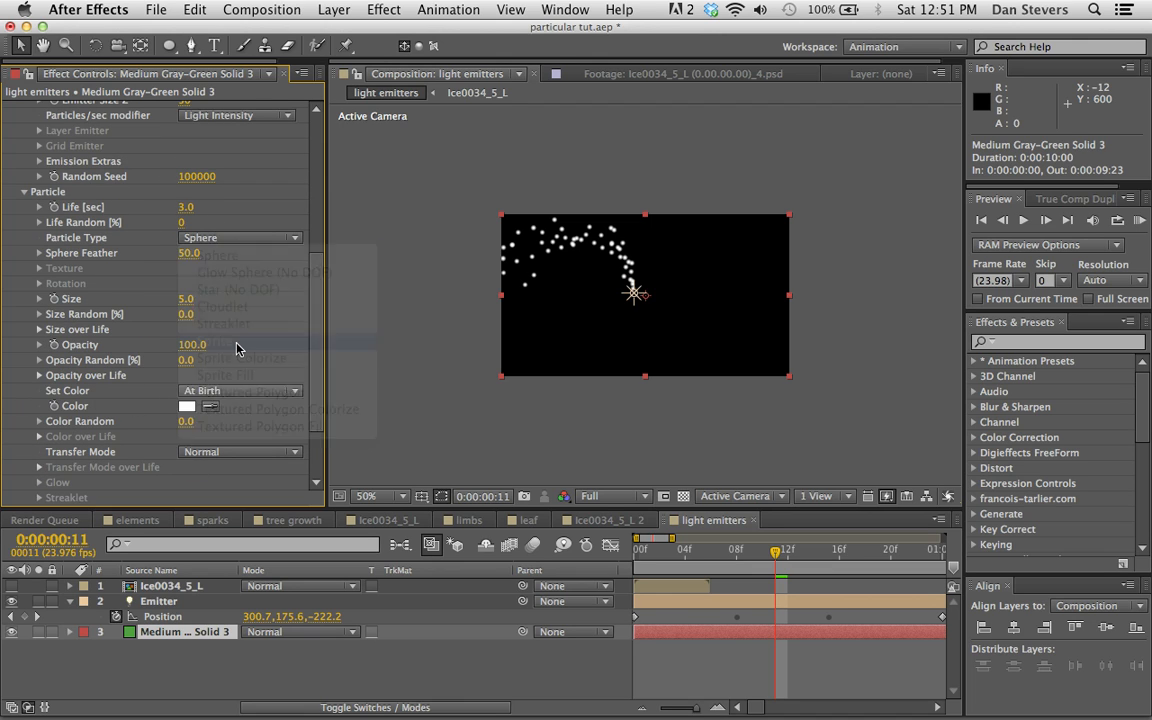
click(40, 269)
click(211, 287)
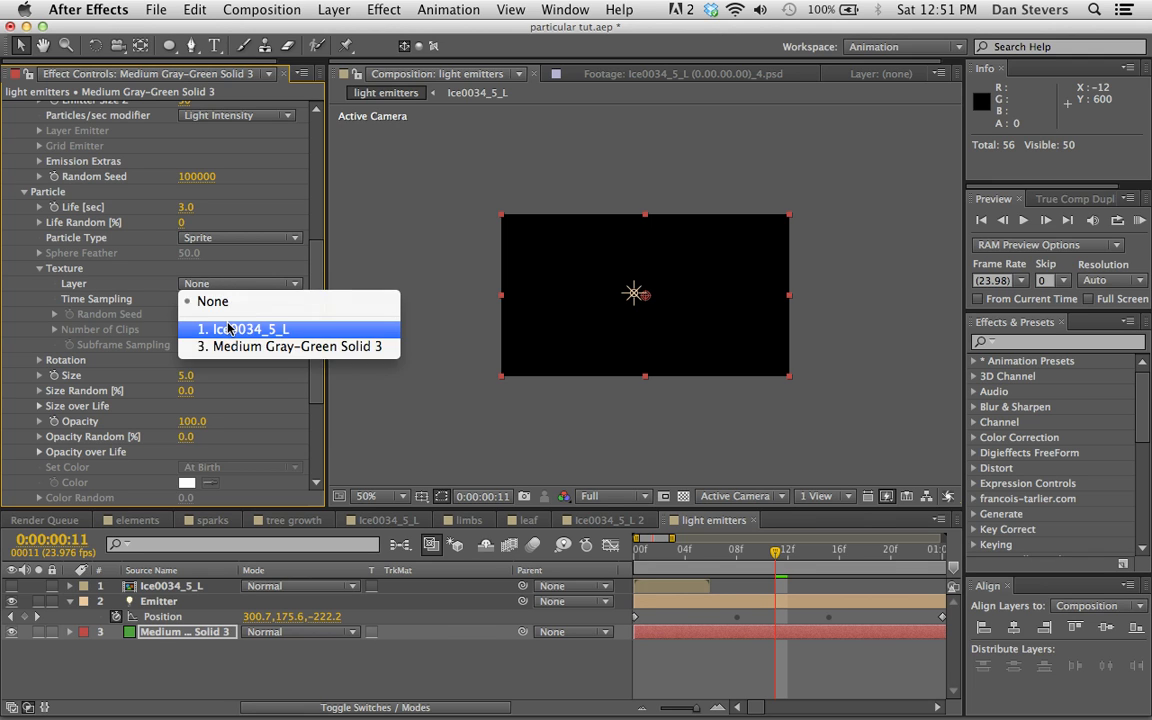
click(228, 326)
click(212, 300)
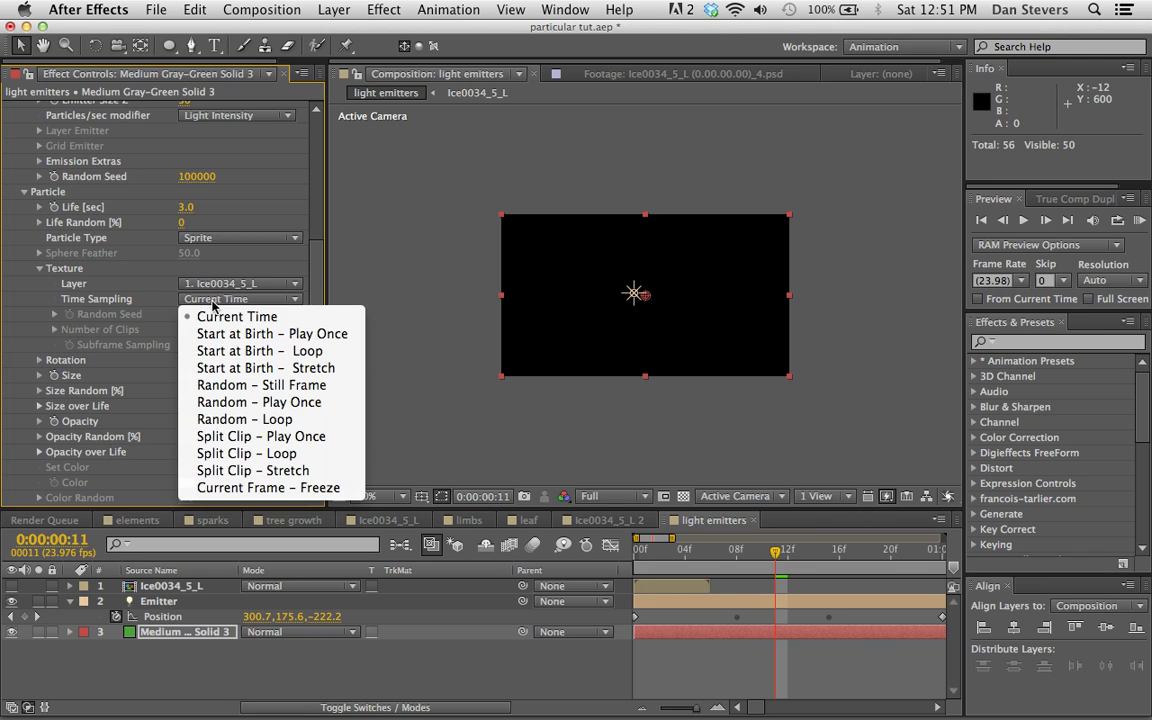
click(225, 385)
Step: Set the particle Size to 49 and Size Random to 50%, and preview the animation
drag(186, 378, 219, 377)
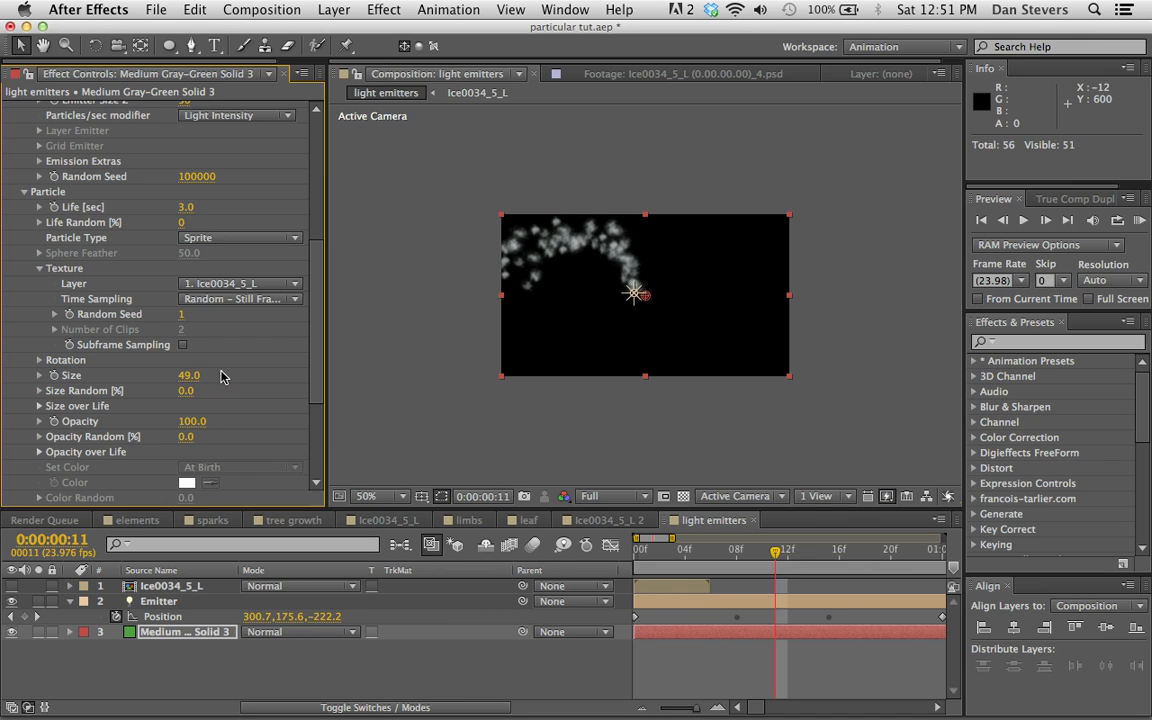
key(.)
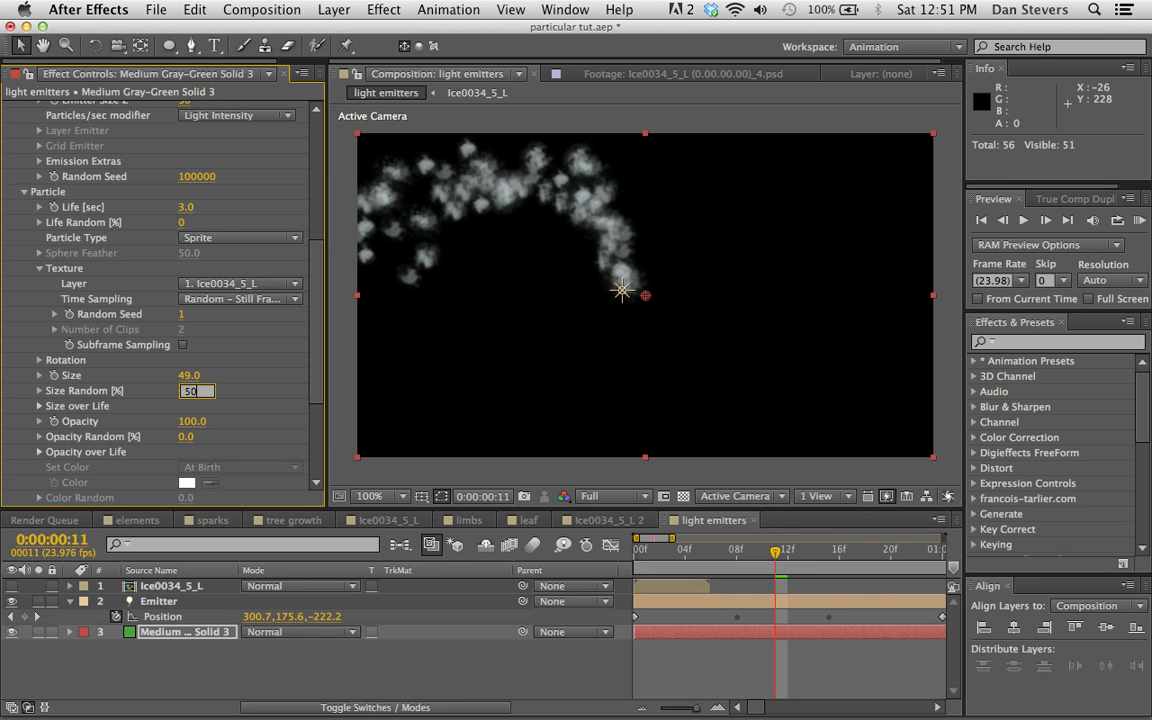
key(Return)
click(1142, 221)
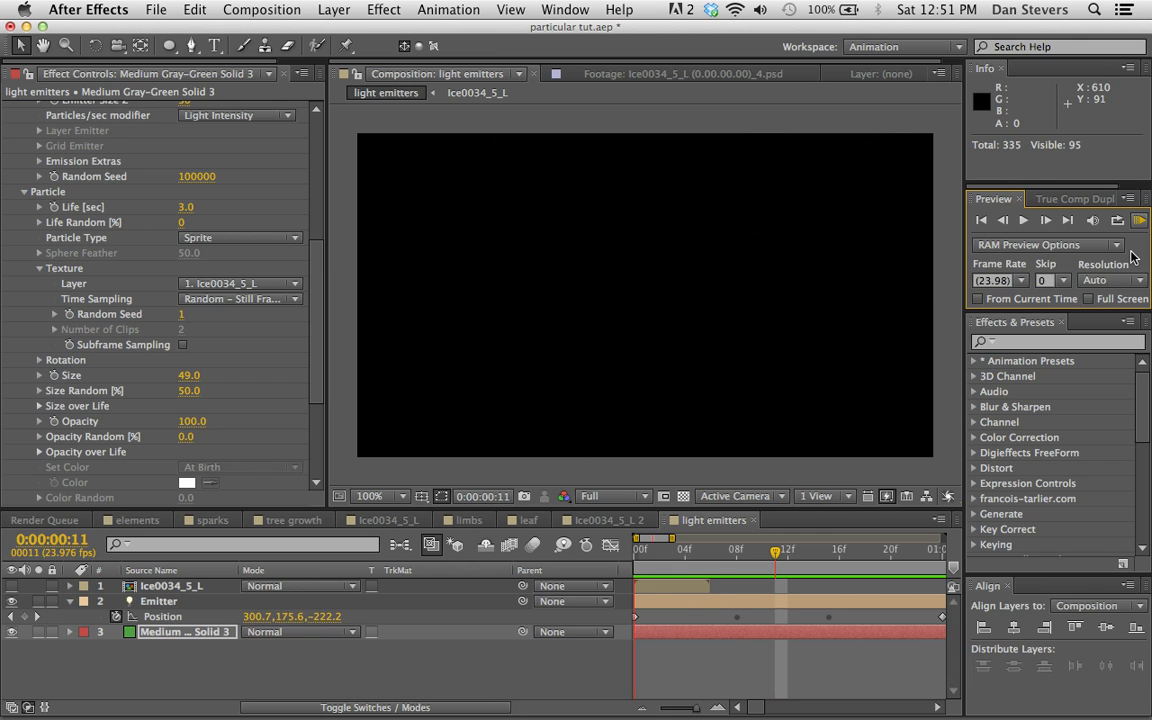
key(space)
Step: Keyframe Particles/sec at 100 at 0:00:00:22 and at 0 at 0:00:01:00
key(minus)
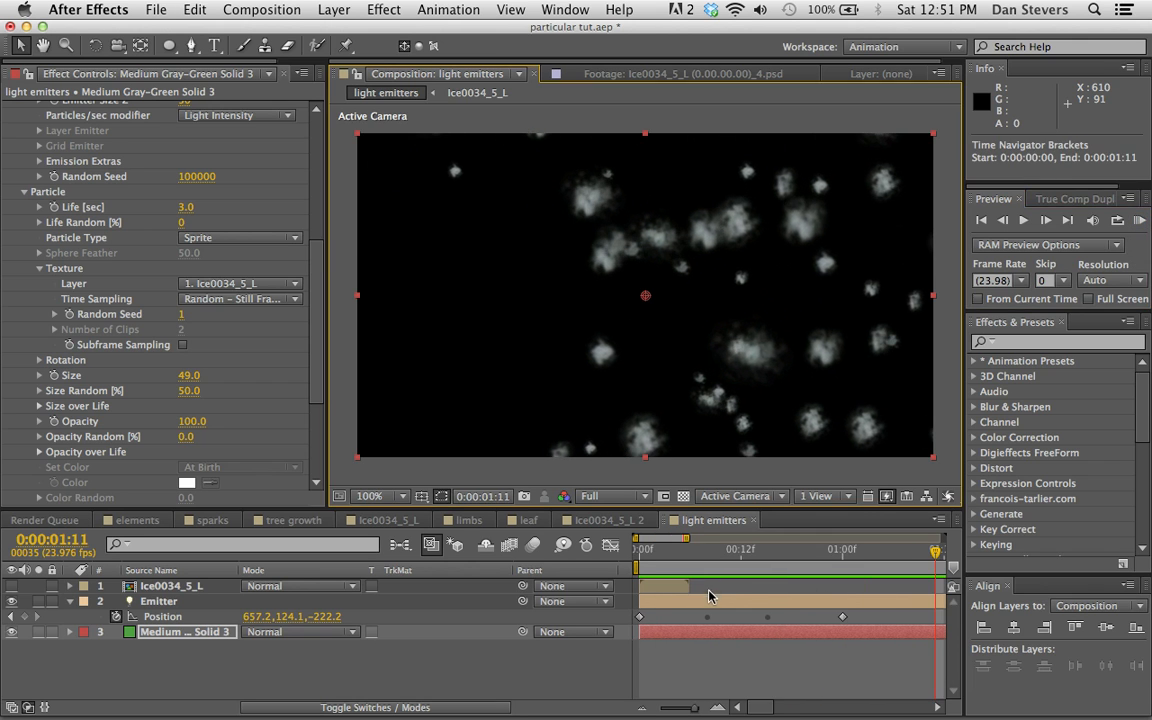
click(822, 548)
scroll(76, 156, up, 8)
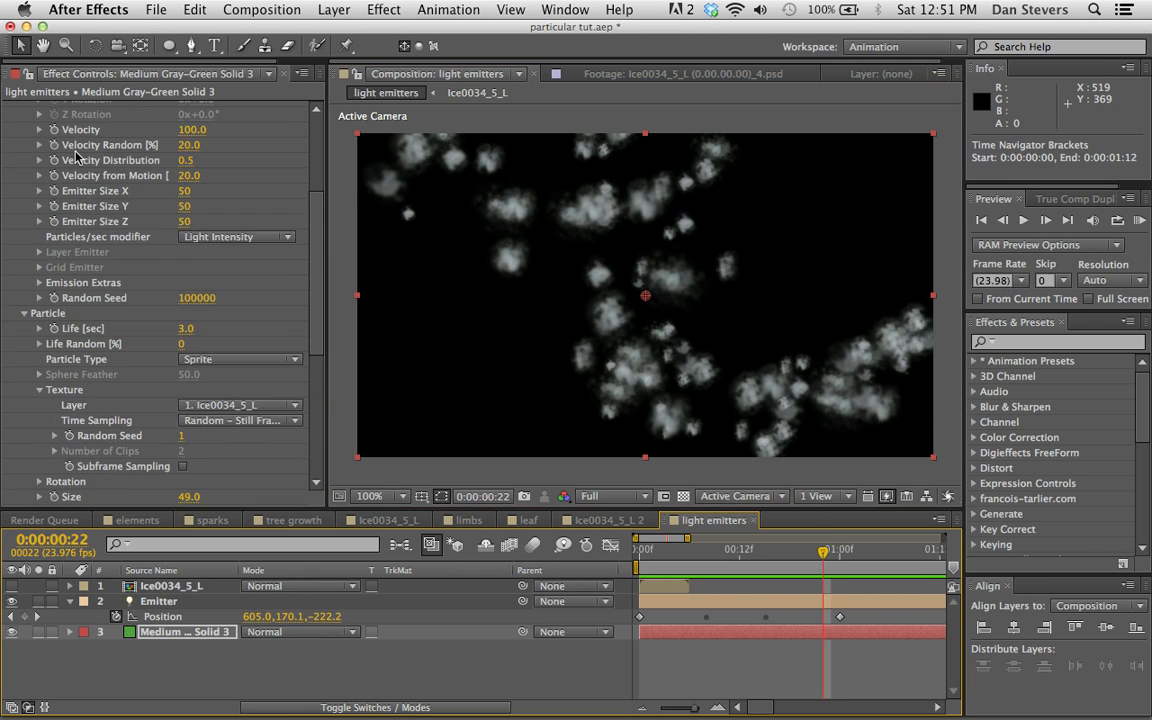
click(55, 156)
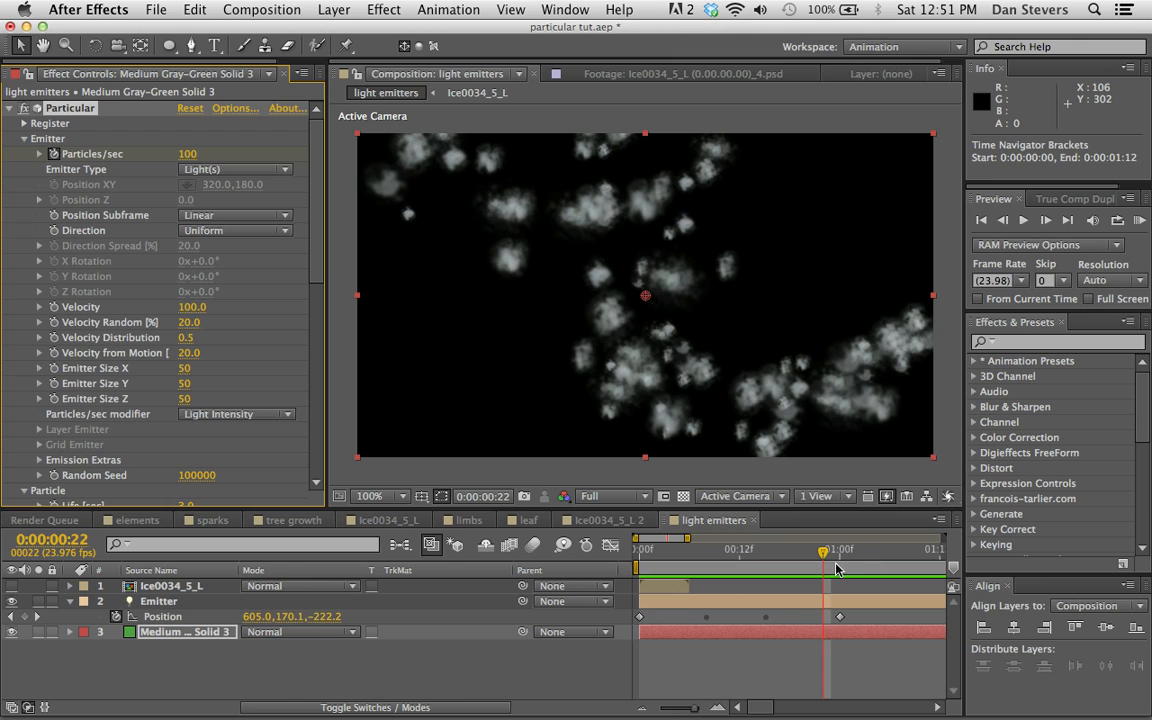
key(u)
click(838, 556)
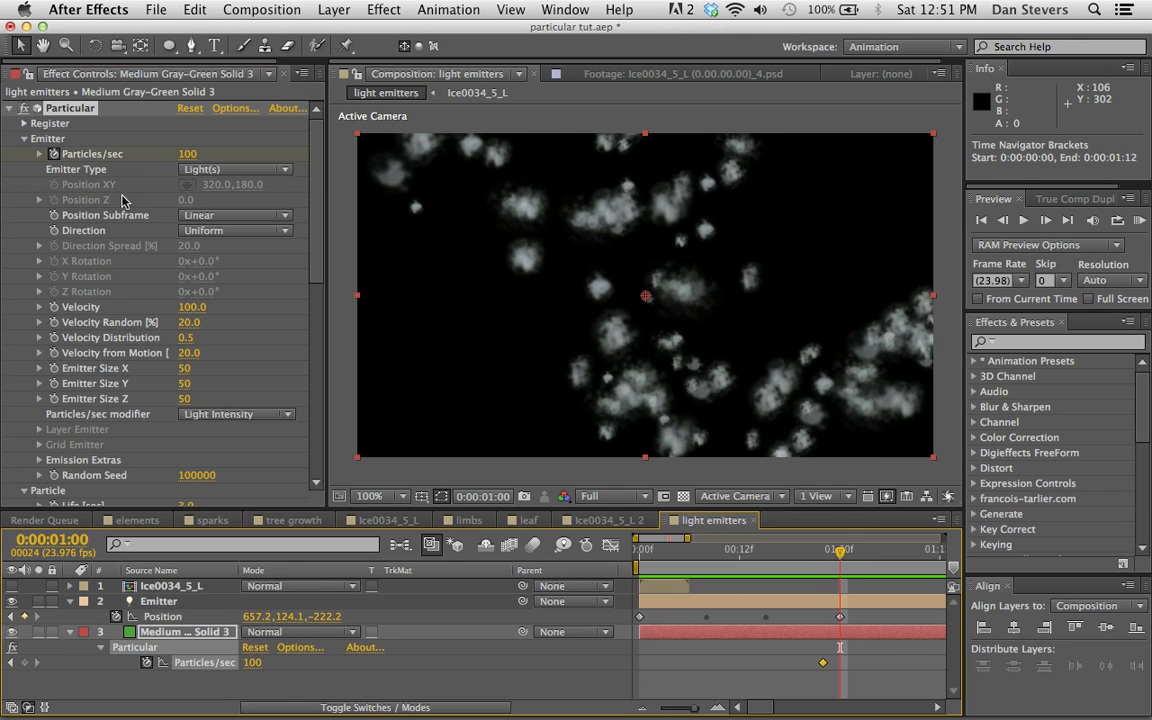
click(181, 156)
text(0)
key(Return)
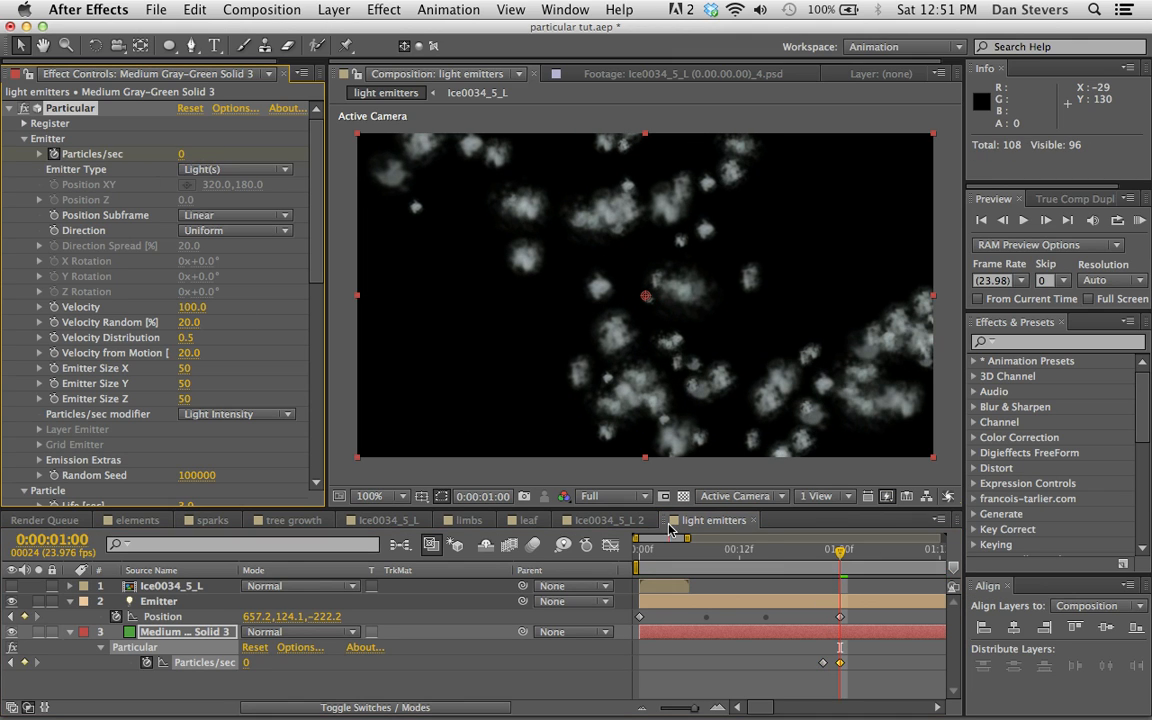
Step: Raise the Particles/sec keyframe at 0:00:00:22 to 700 and preview the denser particle trail
drag(841, 553, 822, 553)
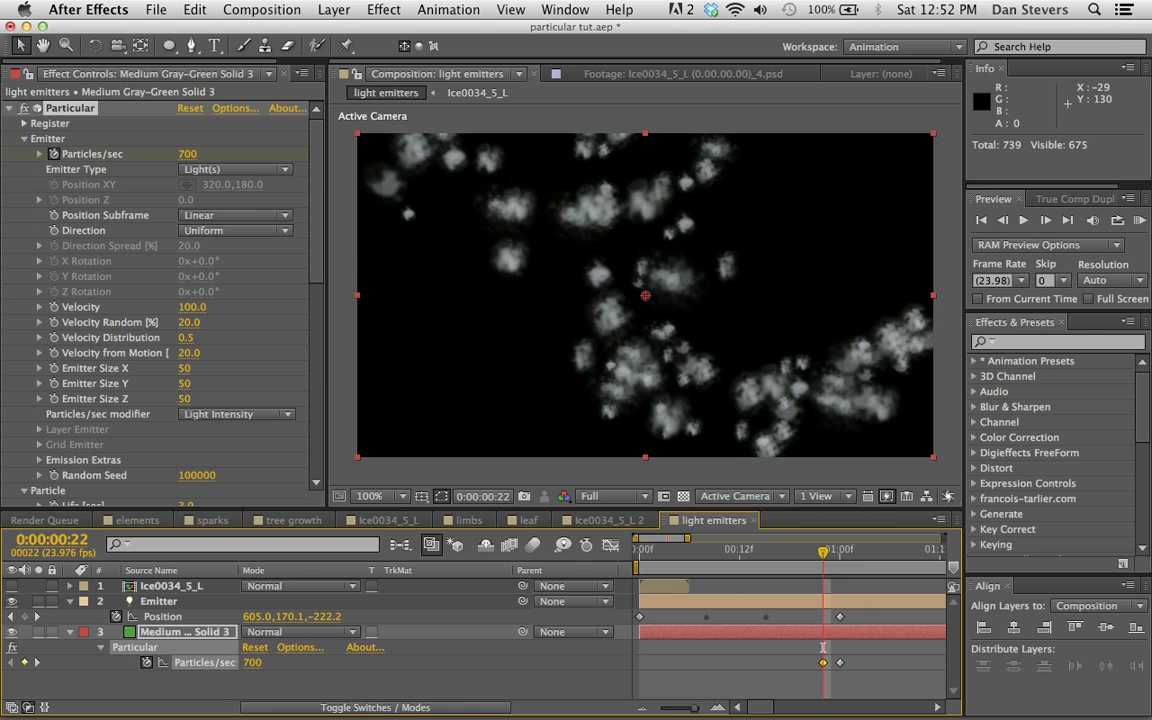
click(1139, 221)
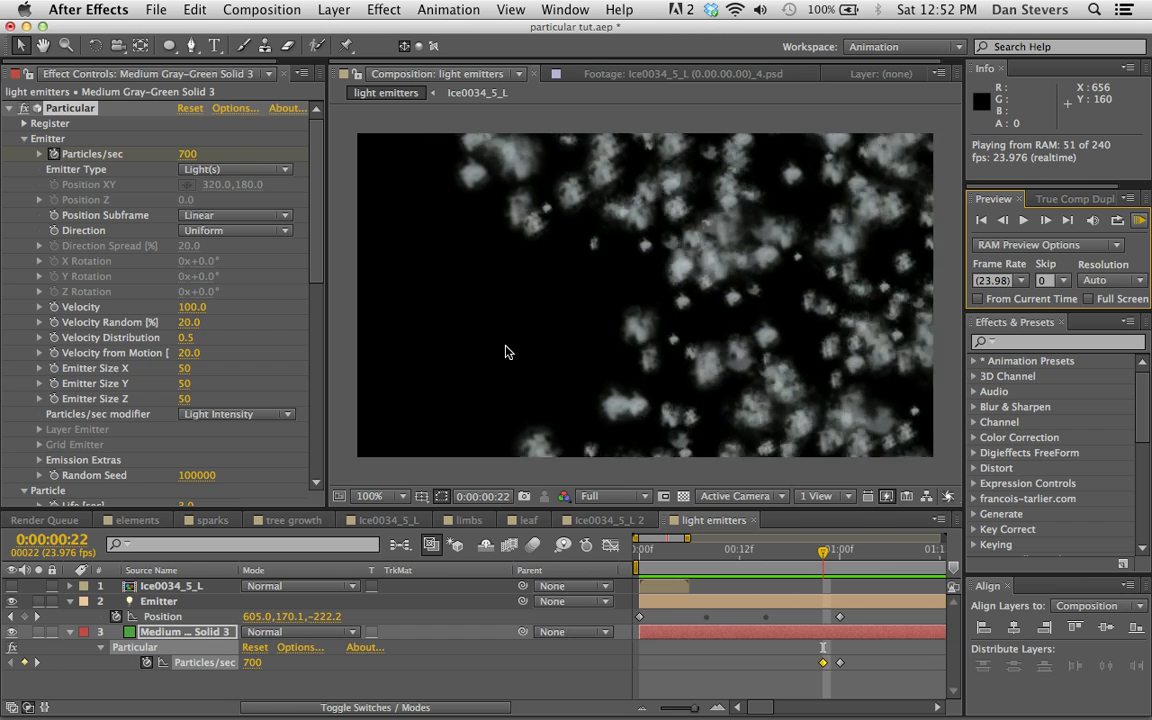
key(space)
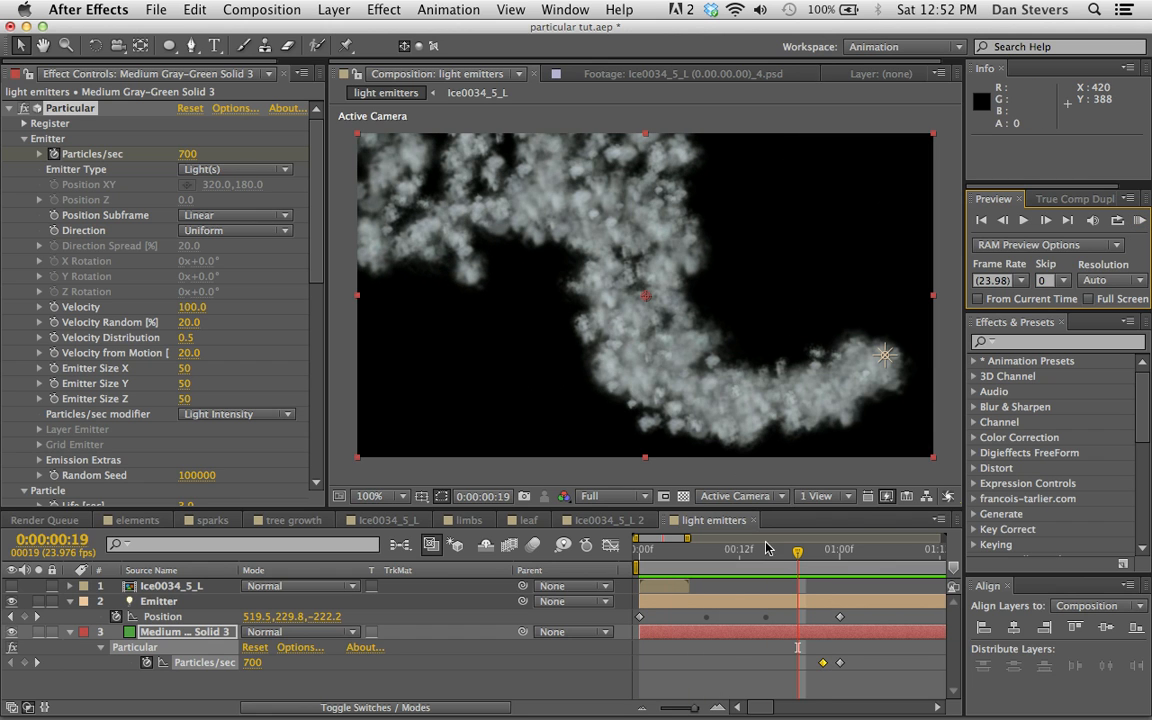
Step: Try a Velocity from Motion of 0 for the emitter and preview the animation
mouse_move(766, 548)
mouse_down()
mouse_move(743, 566)
mouse_move(764, 560)
mouse_up()
scroll(68, 423, down, 3)
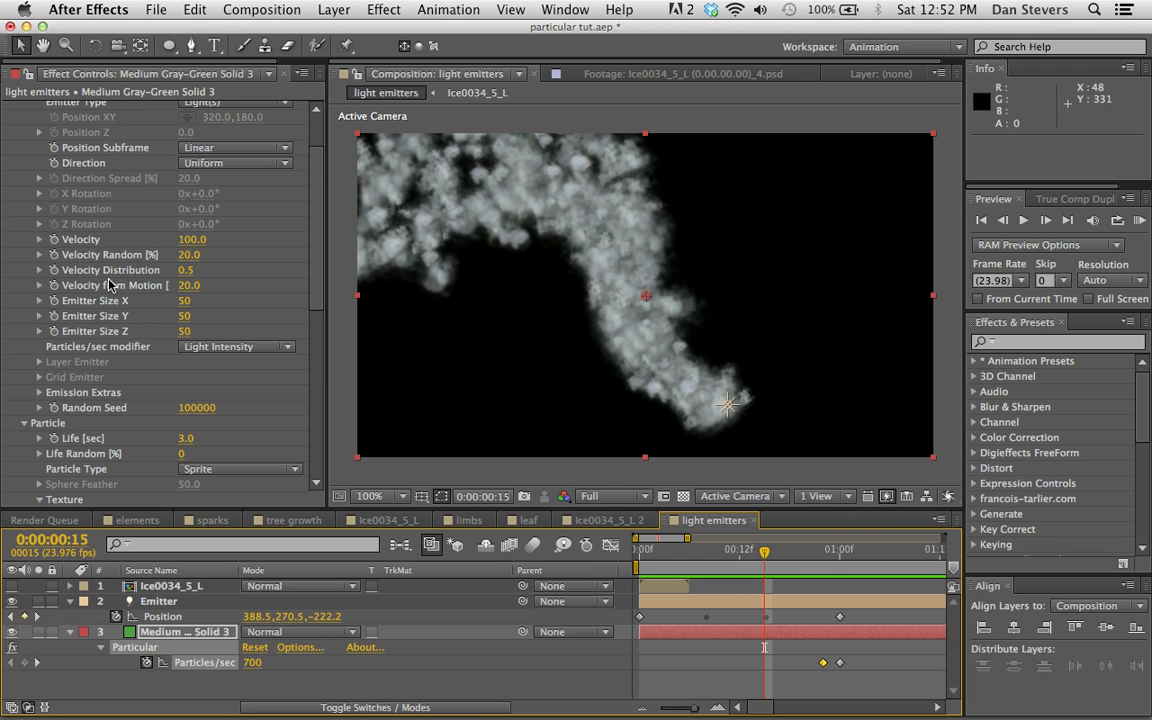
click(186, 286)
key(Return)
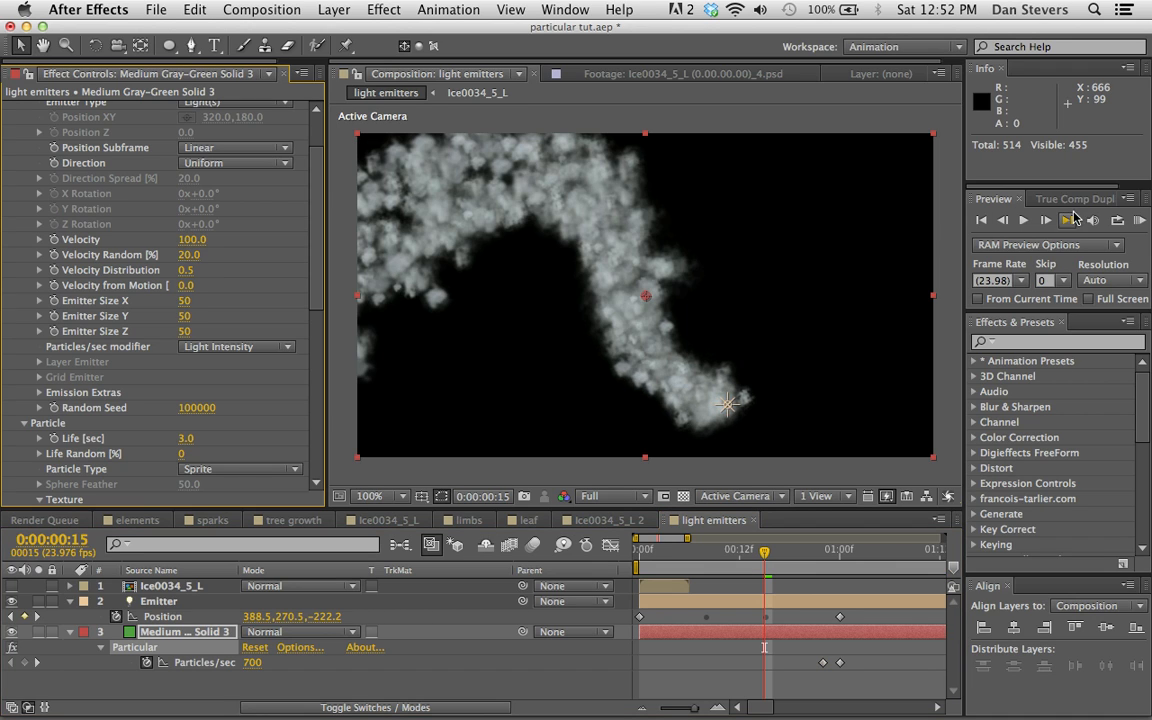
click(1140, 220)
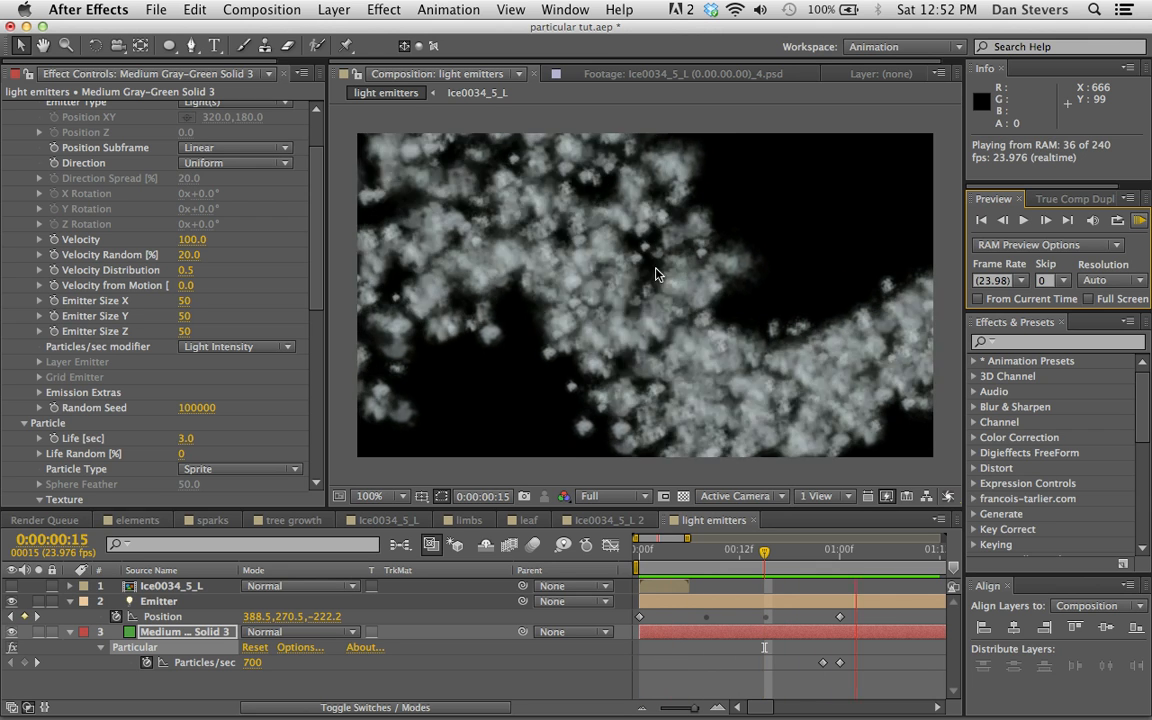
key(space)
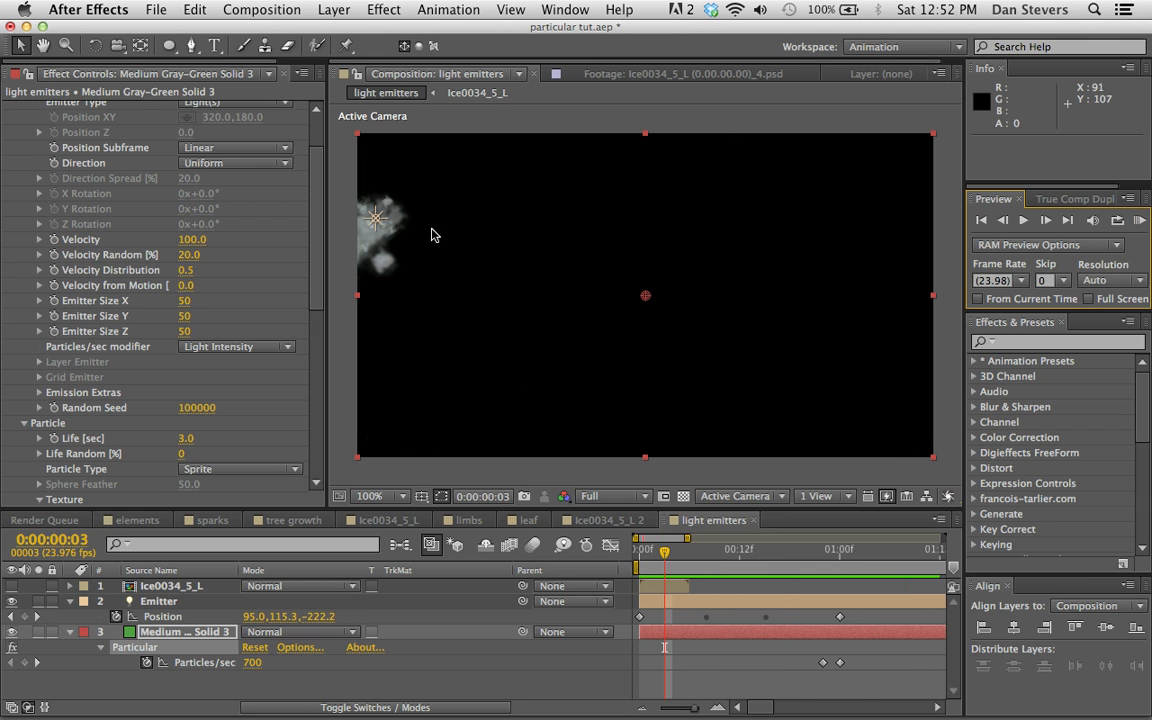
Step: Set the emitter's Velocity from Motion to 50
click(186, 286)
text(50)
key(Return)
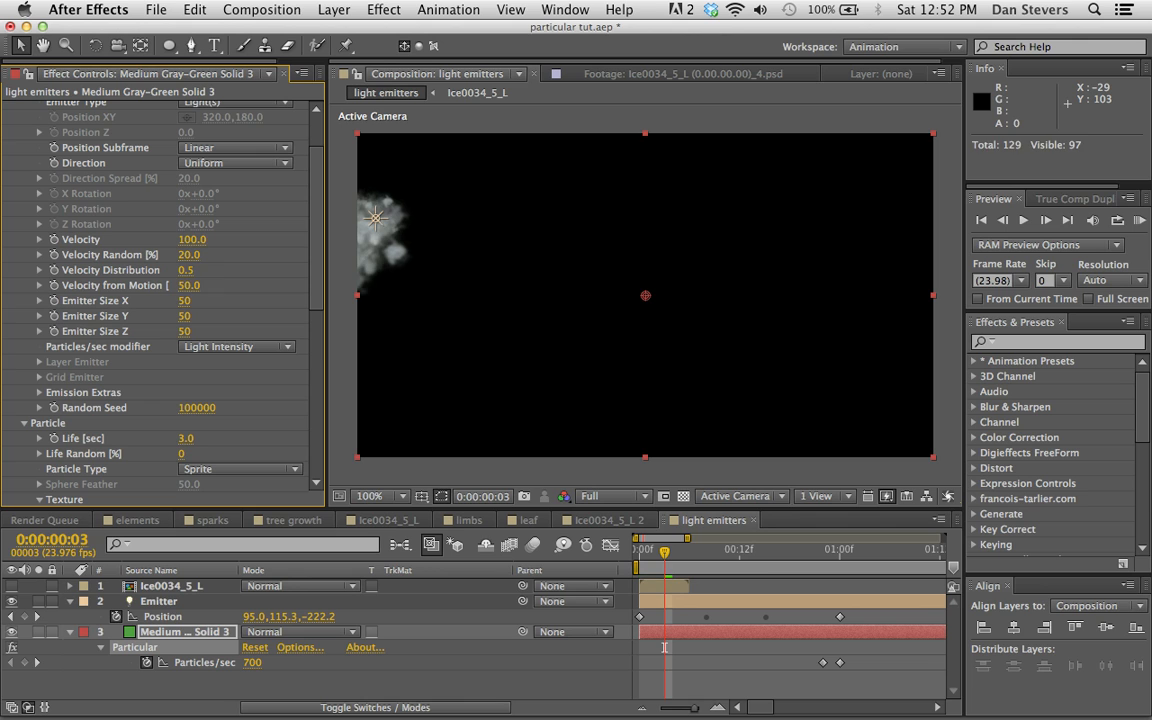
Step: Preview the trail, try a Velocity from Motion of 30 for the emitter, and preview again
click(1141, 219)
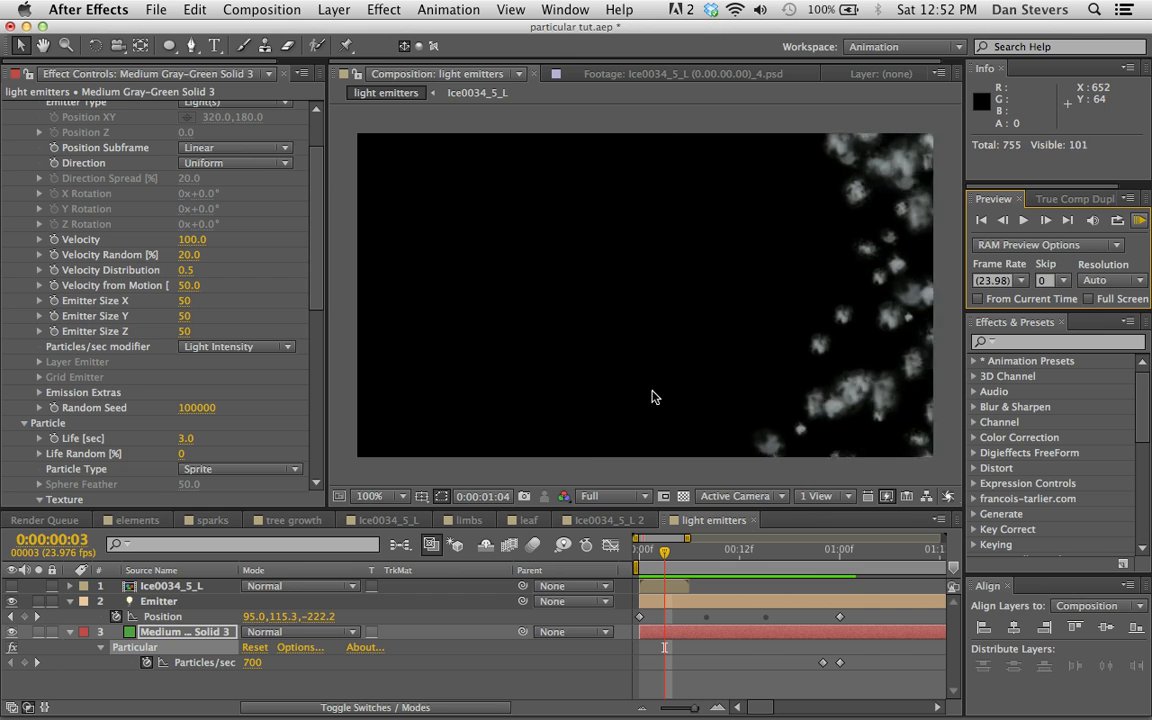
key(space)
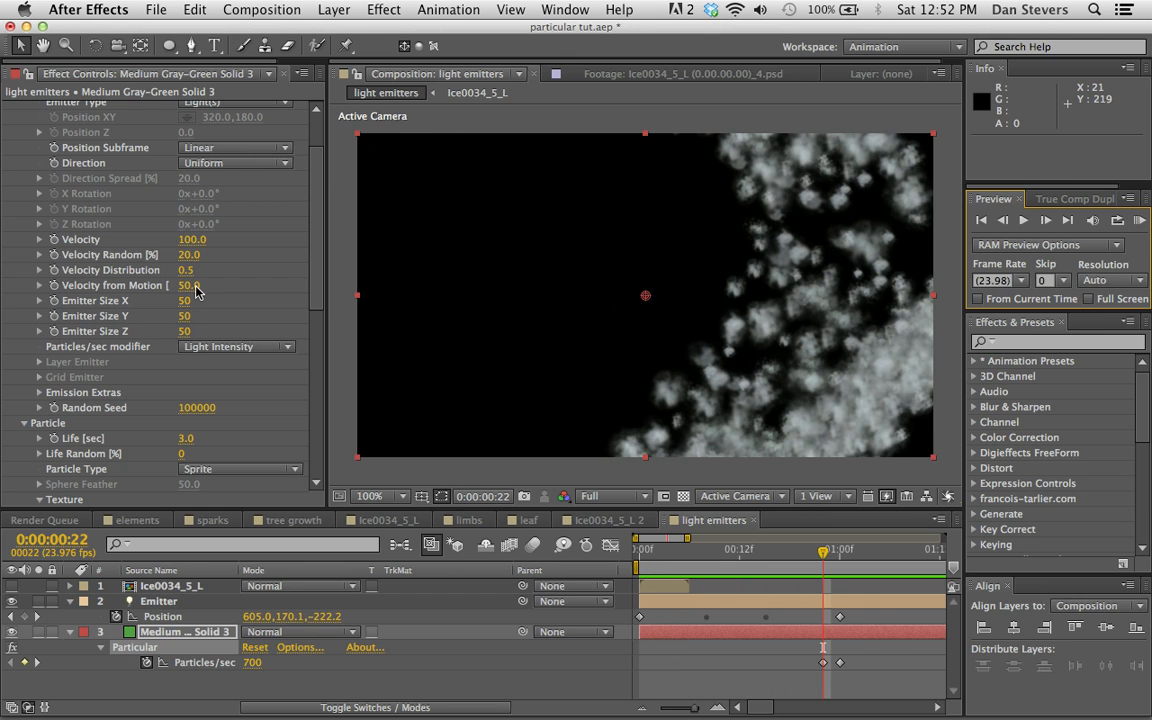
click(193, 286)
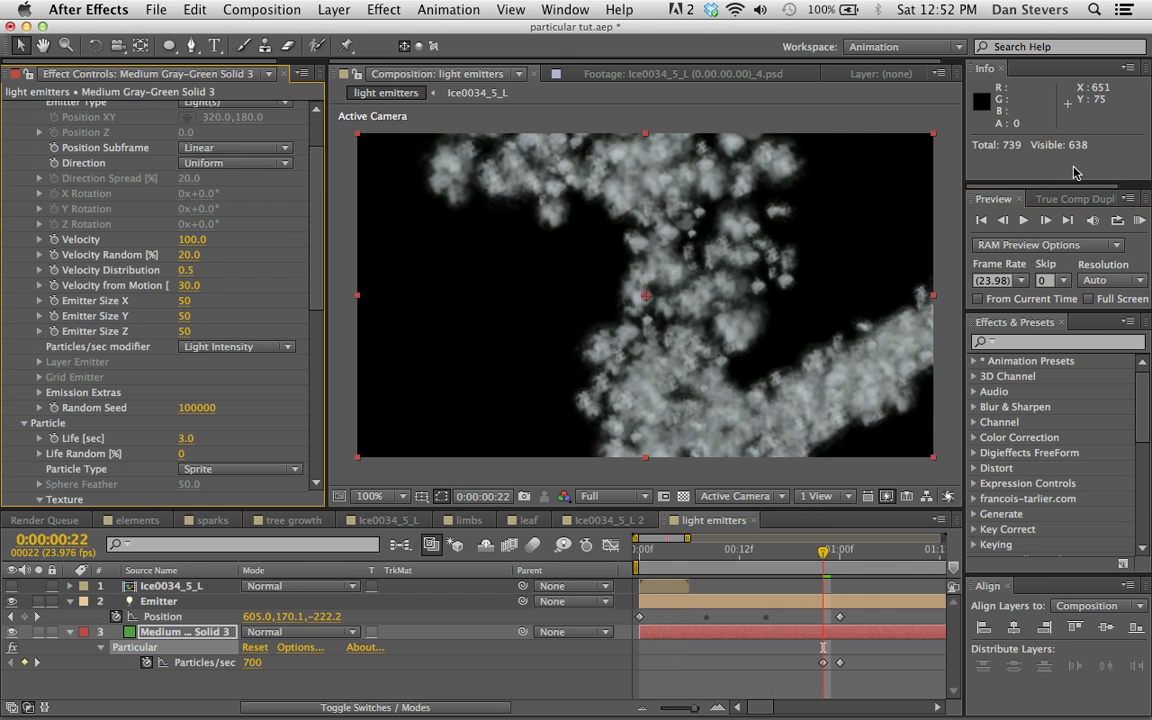
click(1141, 222)
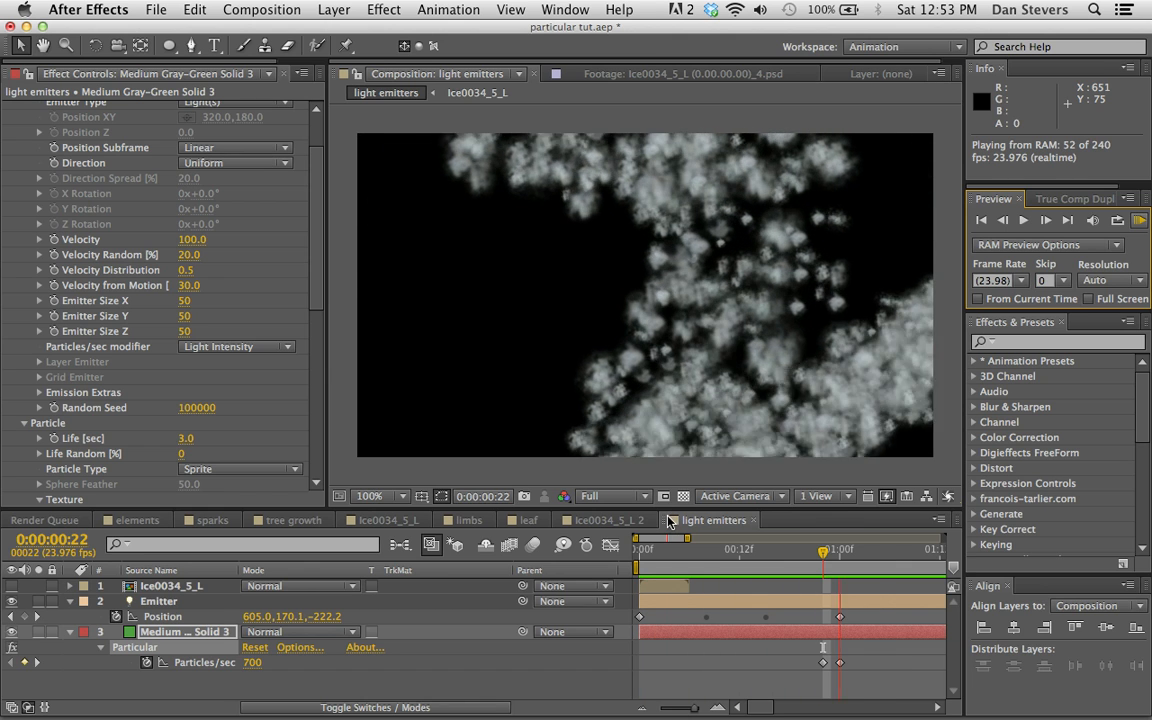
key(space)
Step: Try a particle Rotation Speed Z of 0.3 and preview the spinning sprites
scroll(107, 377, down, 6)
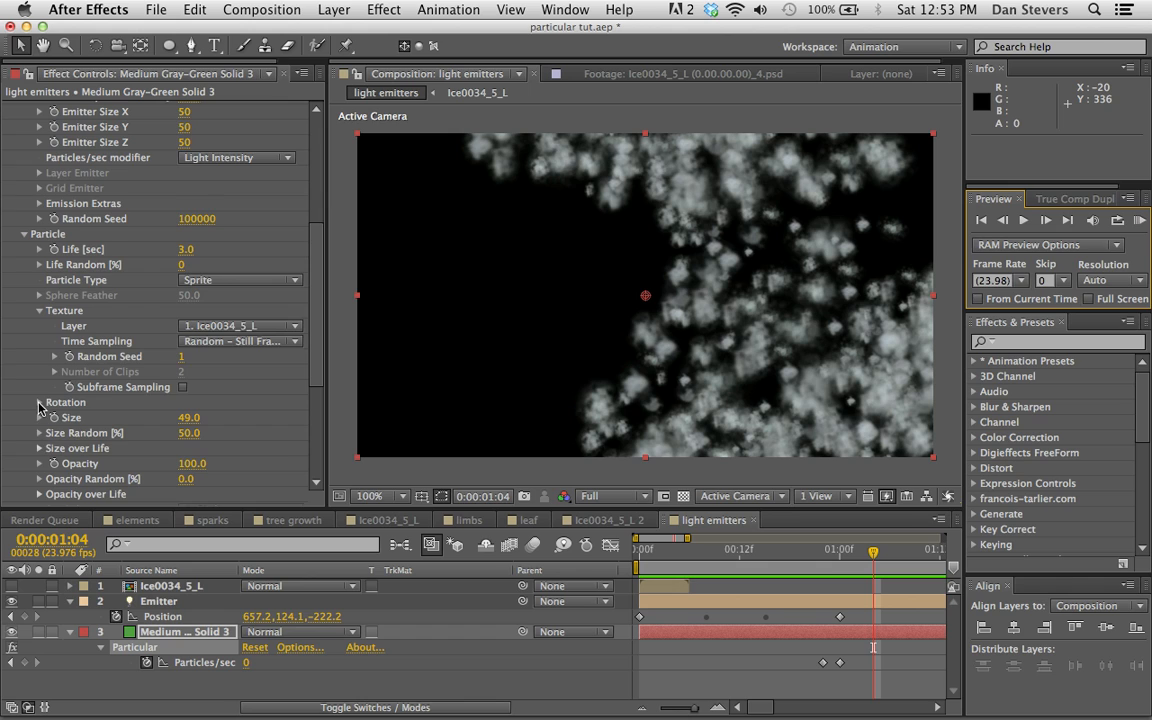
click(39, 403)
scroll(39, 407, down, 2)
scroll(55, 405, down, 1)
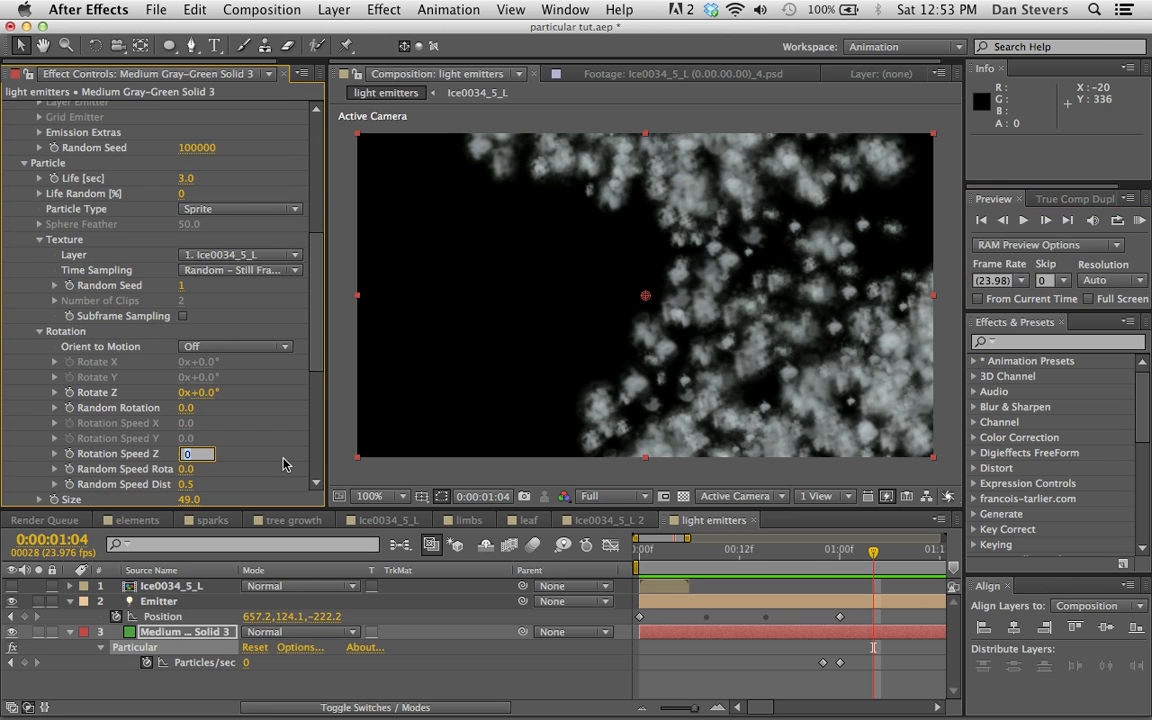
key(Return)
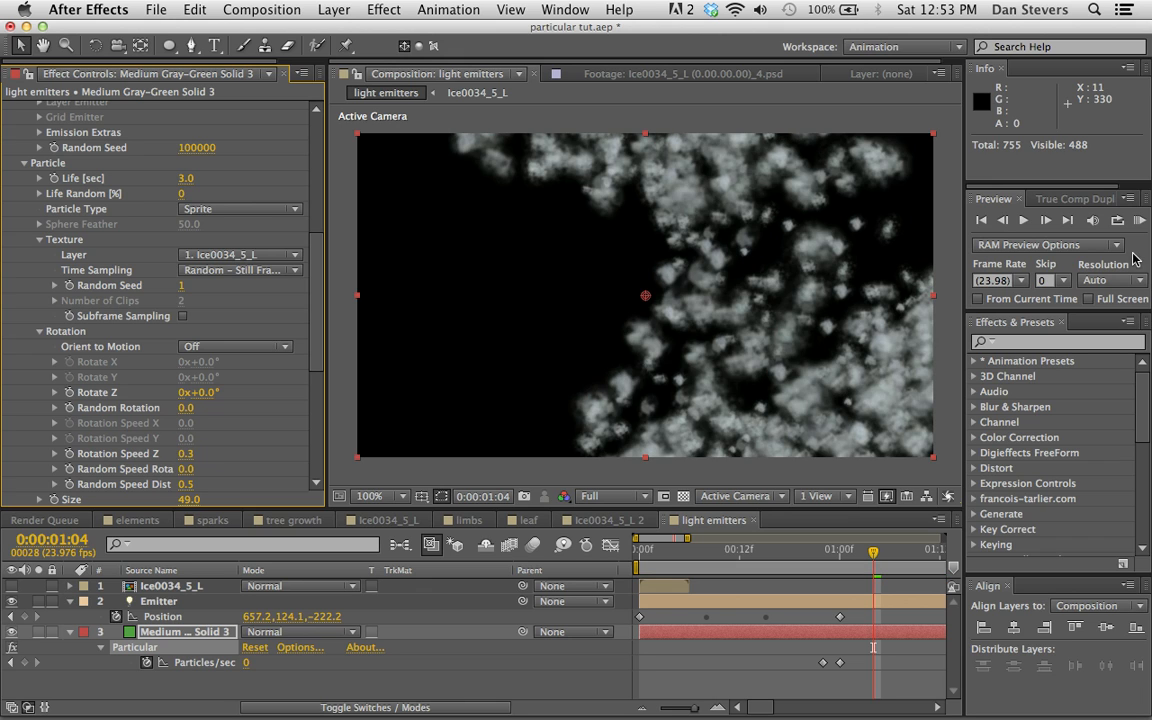
click(1139, 220)
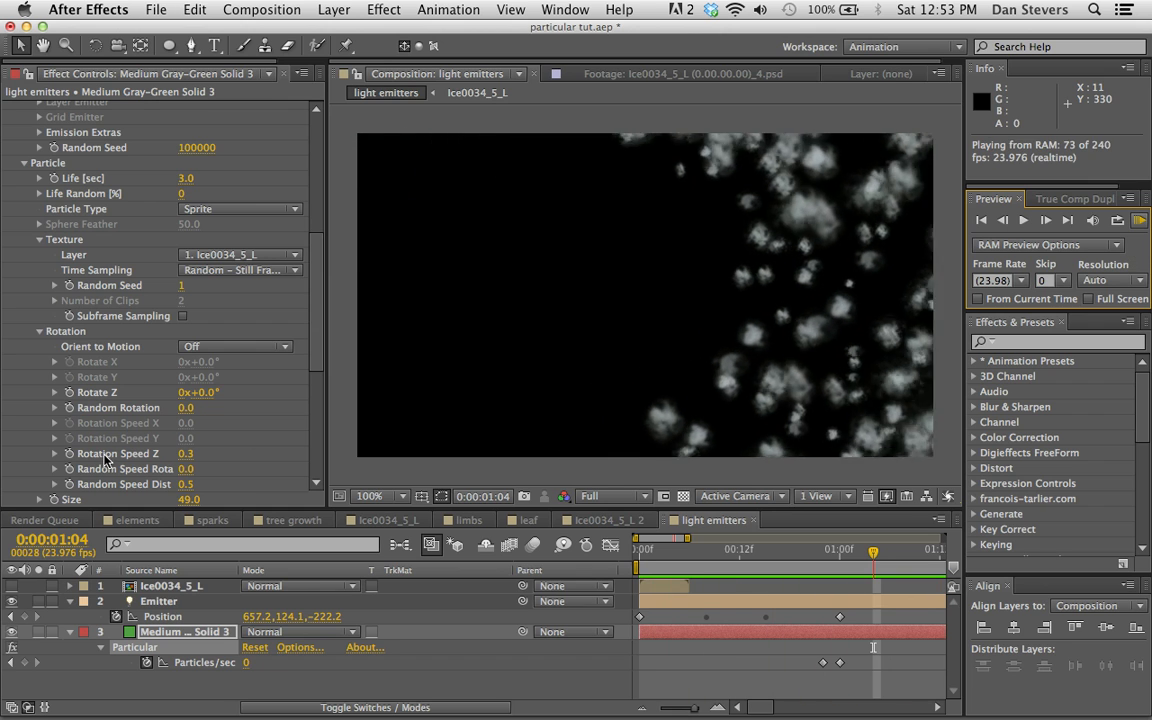
Step: Set the particles' Rotation Speed Z to 0.4
click(186, 454)
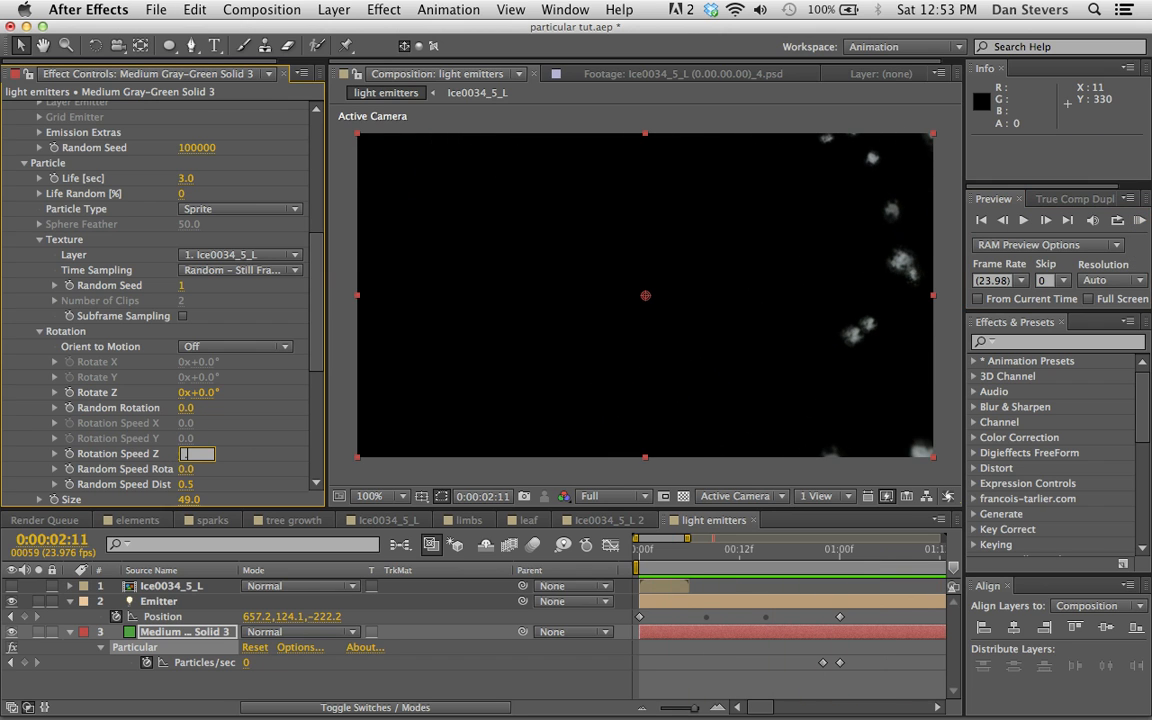
text(0.4)
key(Return)
Step: Go to 0:00:00:13 and set the emitter's Velocity from Motion to 25
click(745, 556)
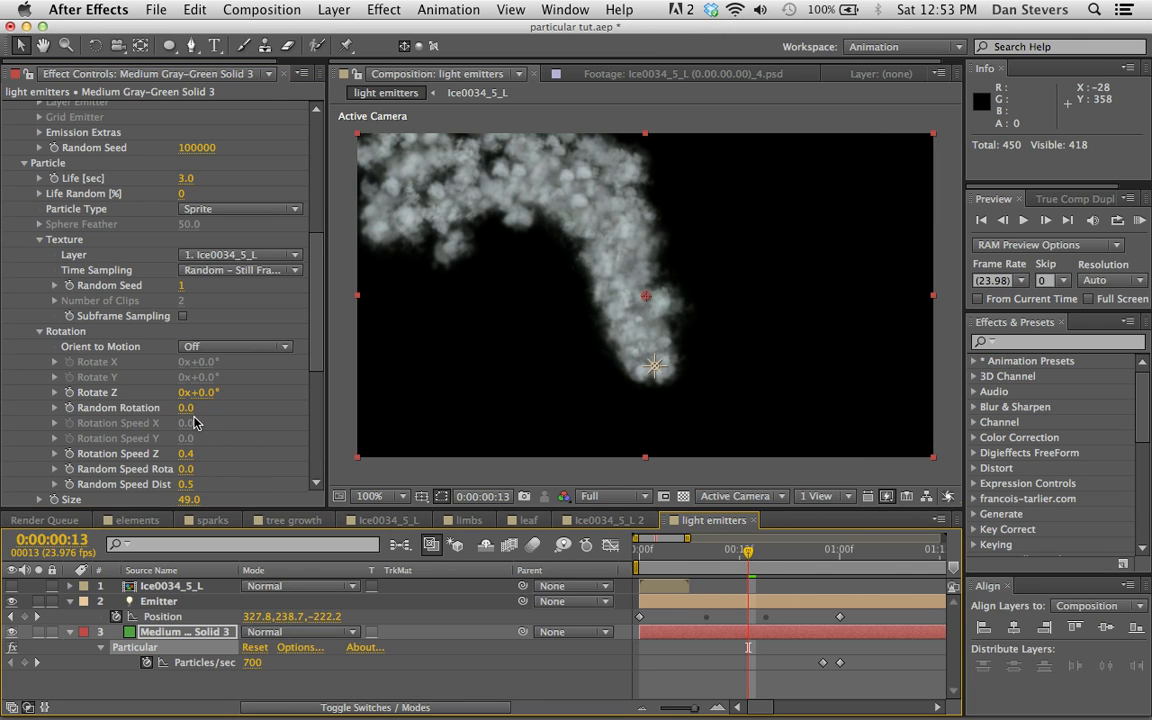
scroll(107, 196, up, 5)
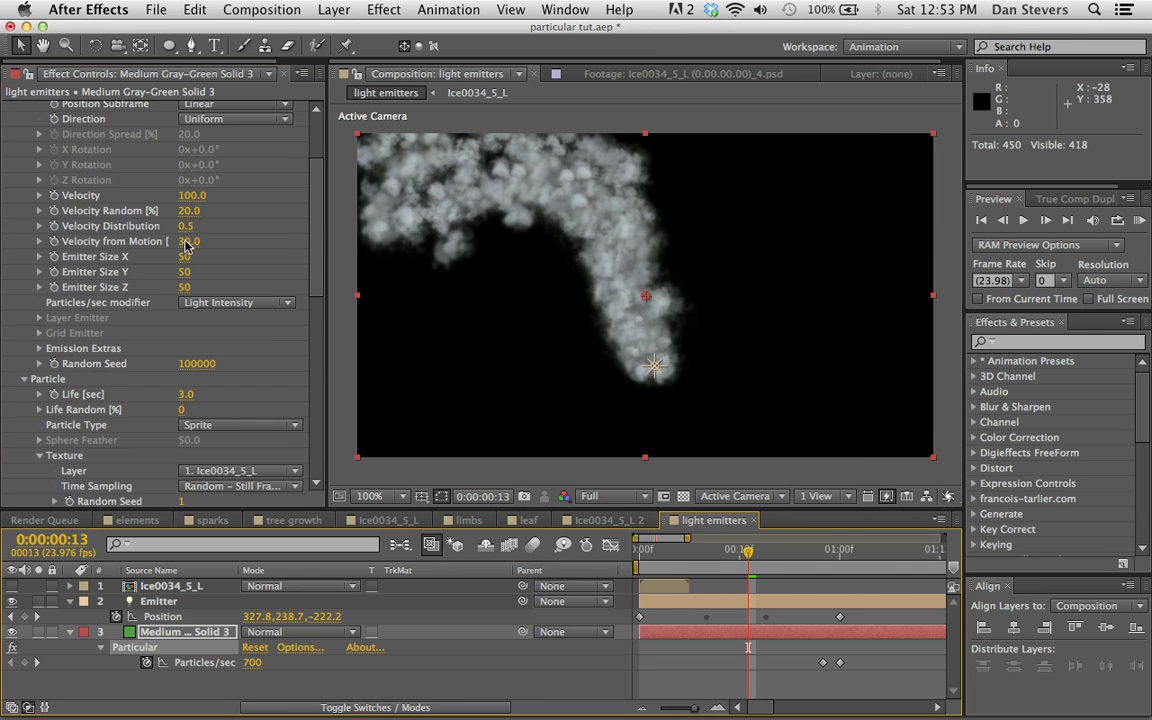
click(187, 242)
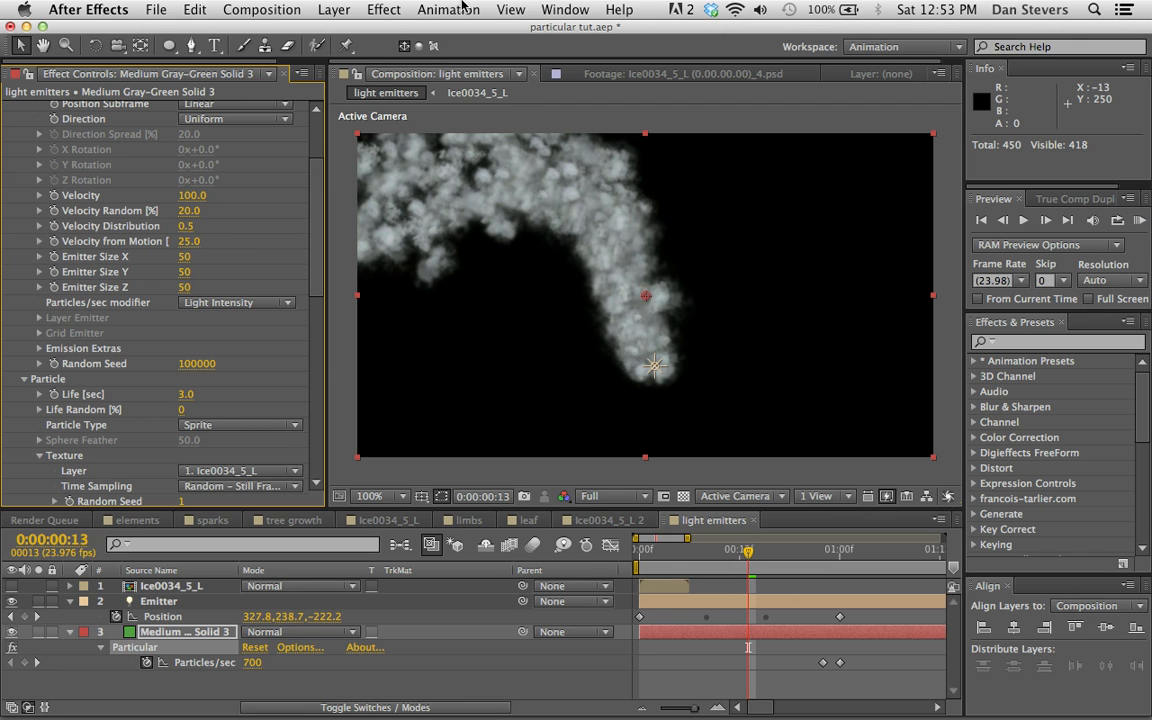
Step: Add a new light layer with the default settings and collapse its properties in the timeline
click(384, 9)
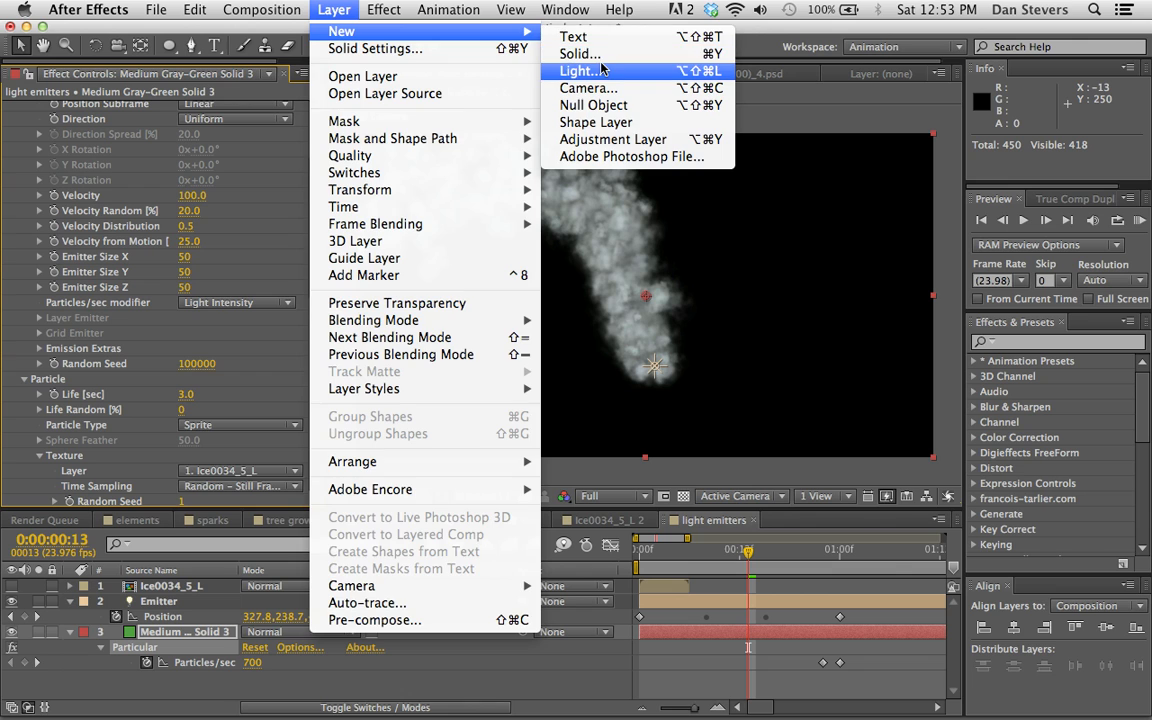
click(600, 71)
key(Return)
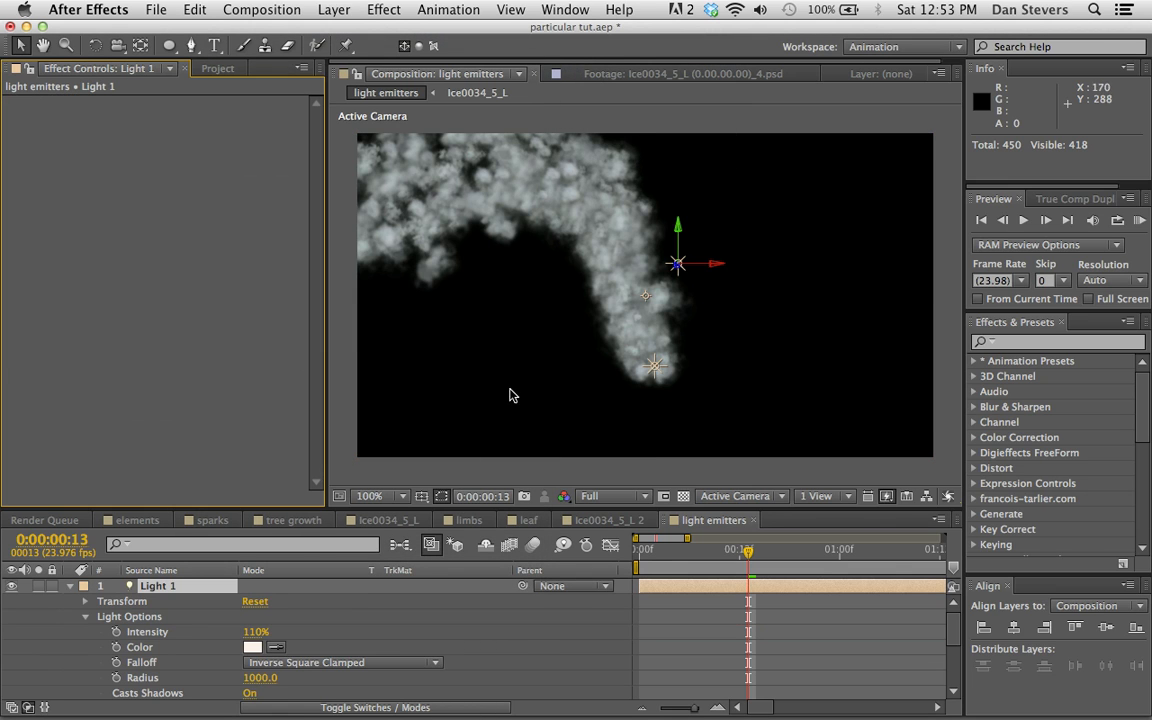
click(68, 587)
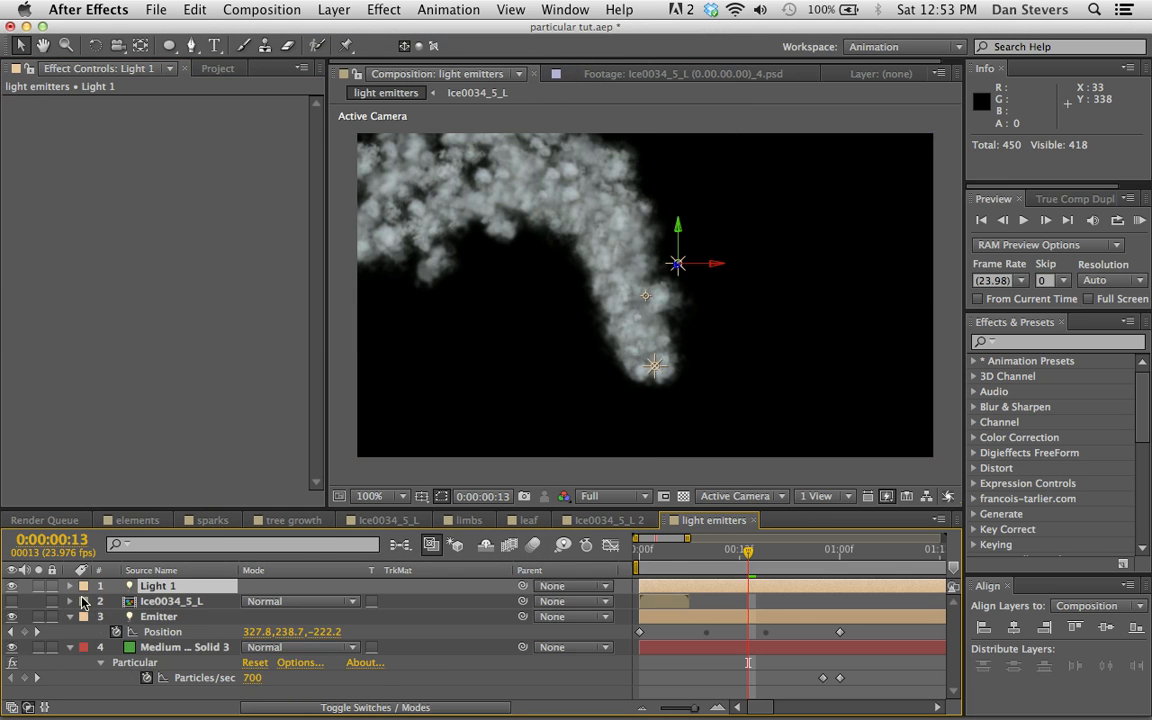
Step: Turn on Shading and Shadowlet for Main in the Particular effect on Medium Gray-Green Solid 3
click(157, 650)
scroll(100, 300, down, 10)
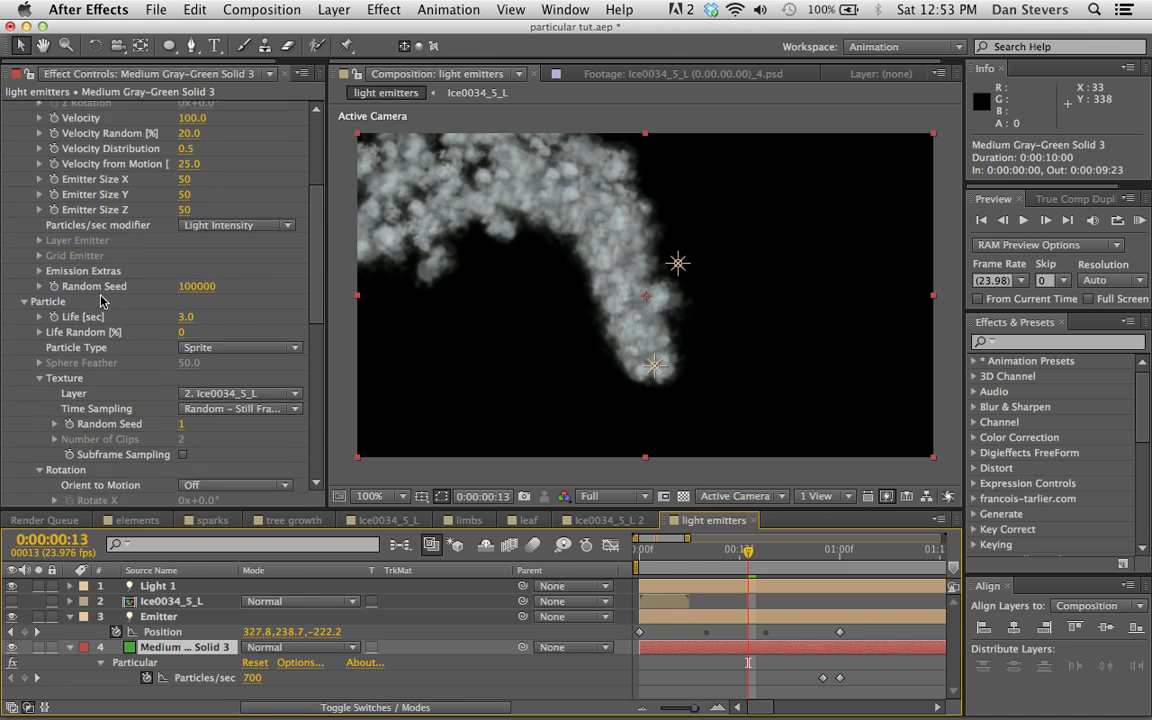
scroll(100, 301, down, 10)
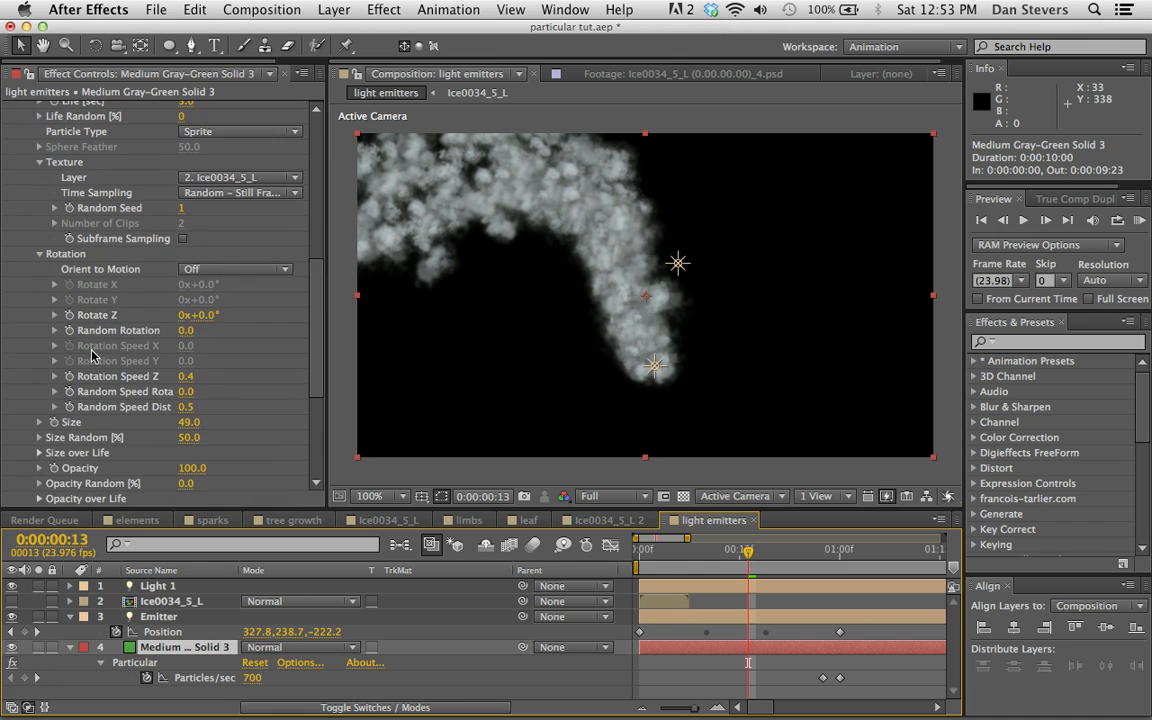
scroll(91, 355, down, 8)
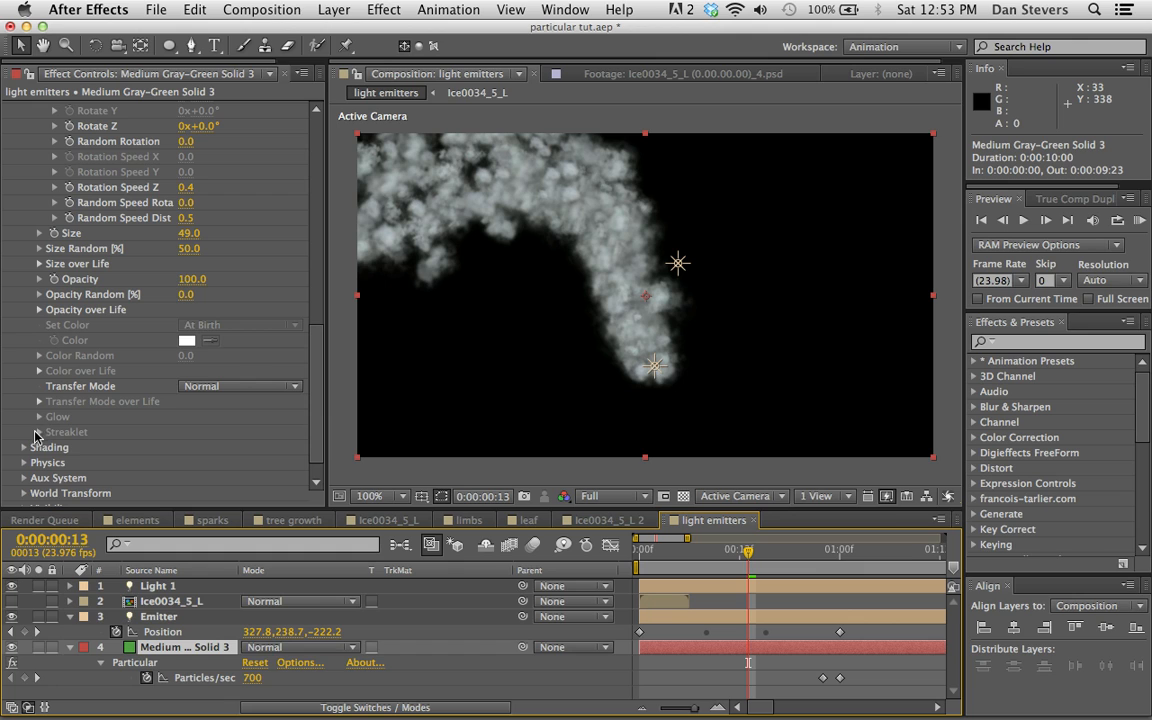
click(24, 447)
scroll(28, 450, down, 6)
click(186, 330)
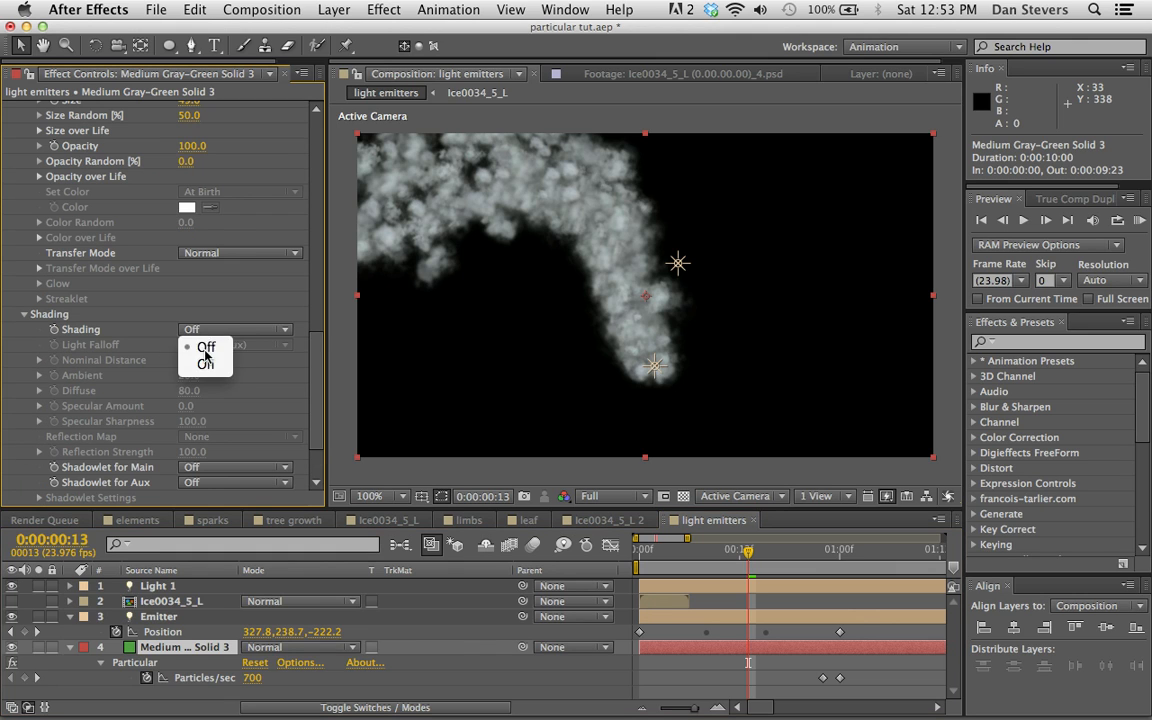
click(200, 356)
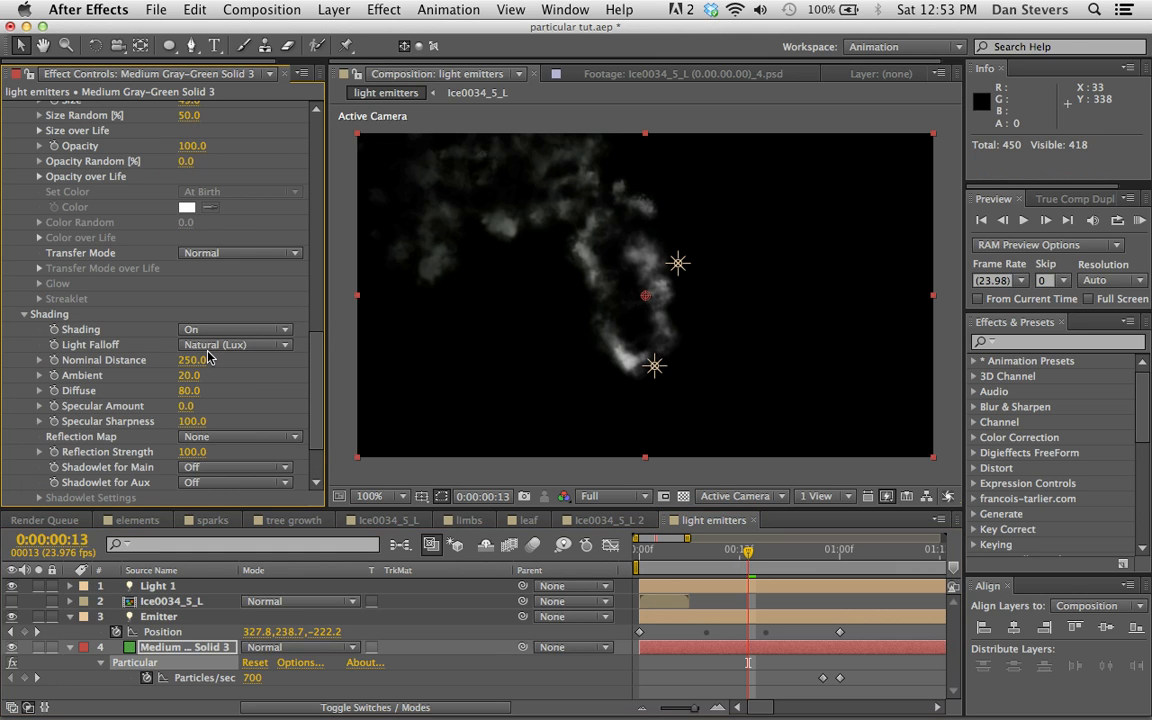
click(203, 466)
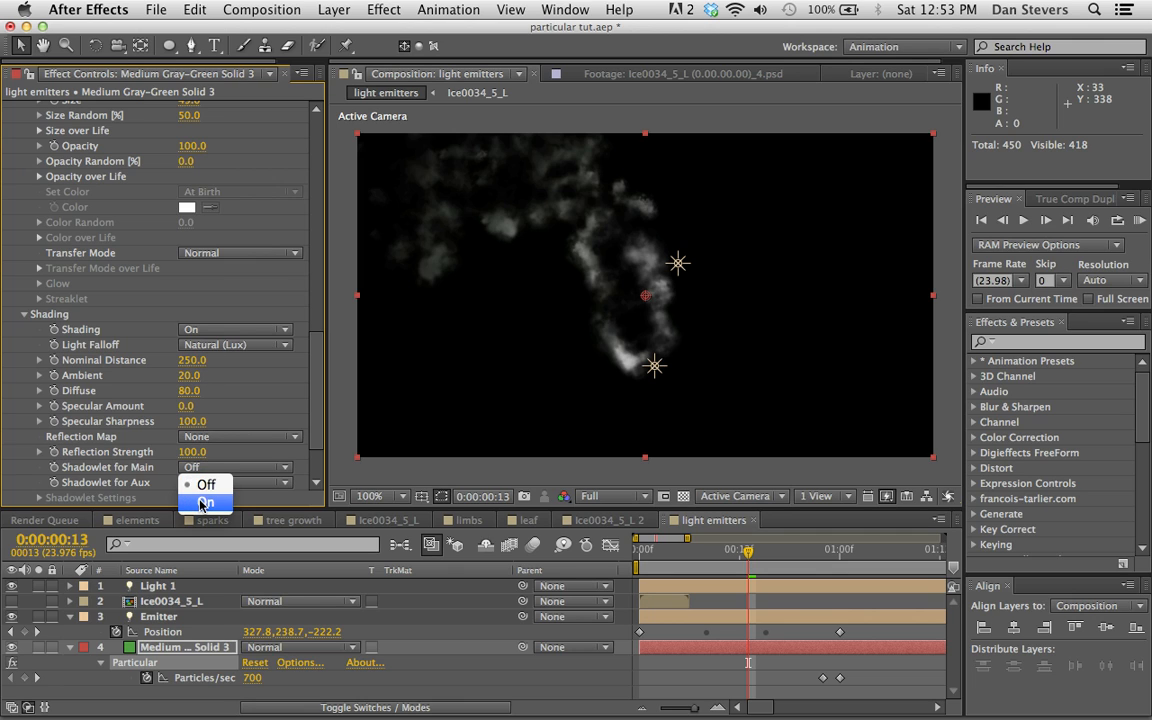
click(202, 504)
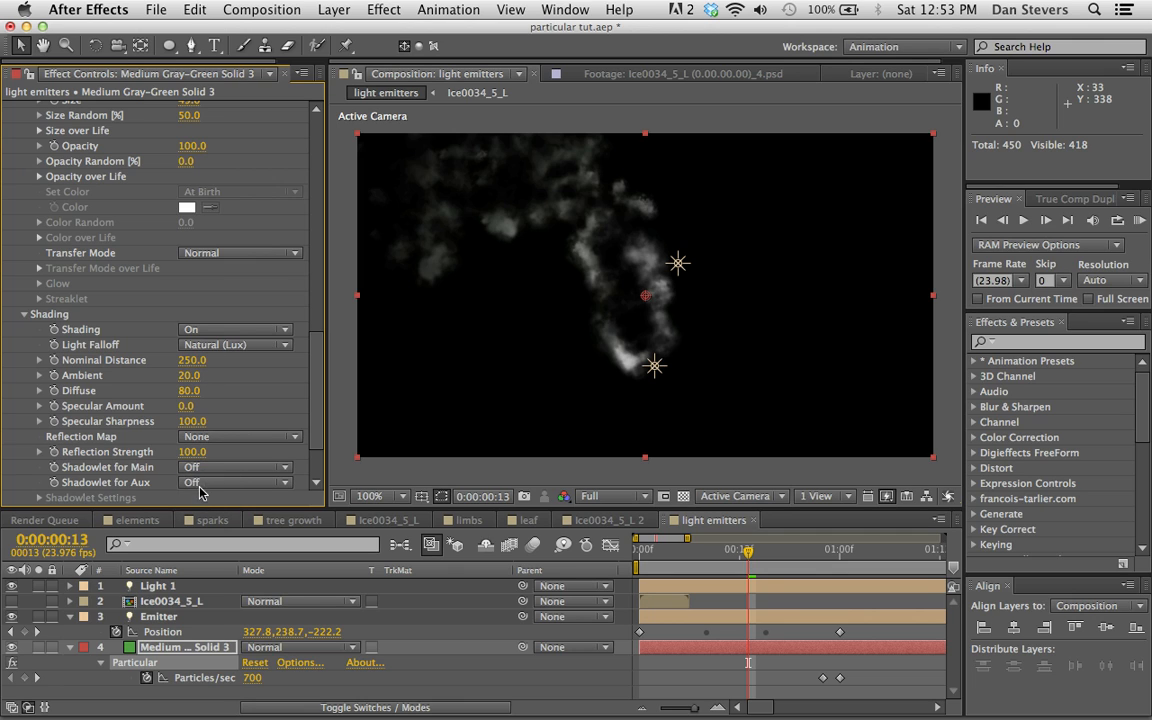
Step: Move Light 1 along Z to a position of -371.2
click(677, 265)
key(p)
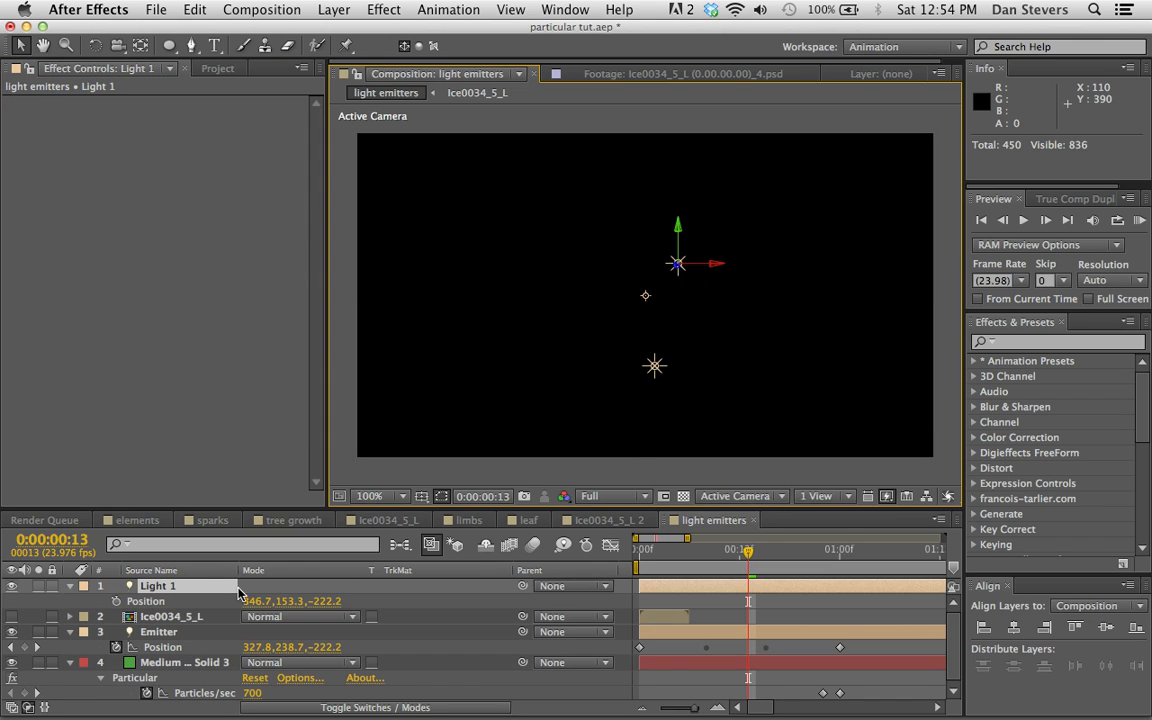
drag(49, 549, 157, 561)
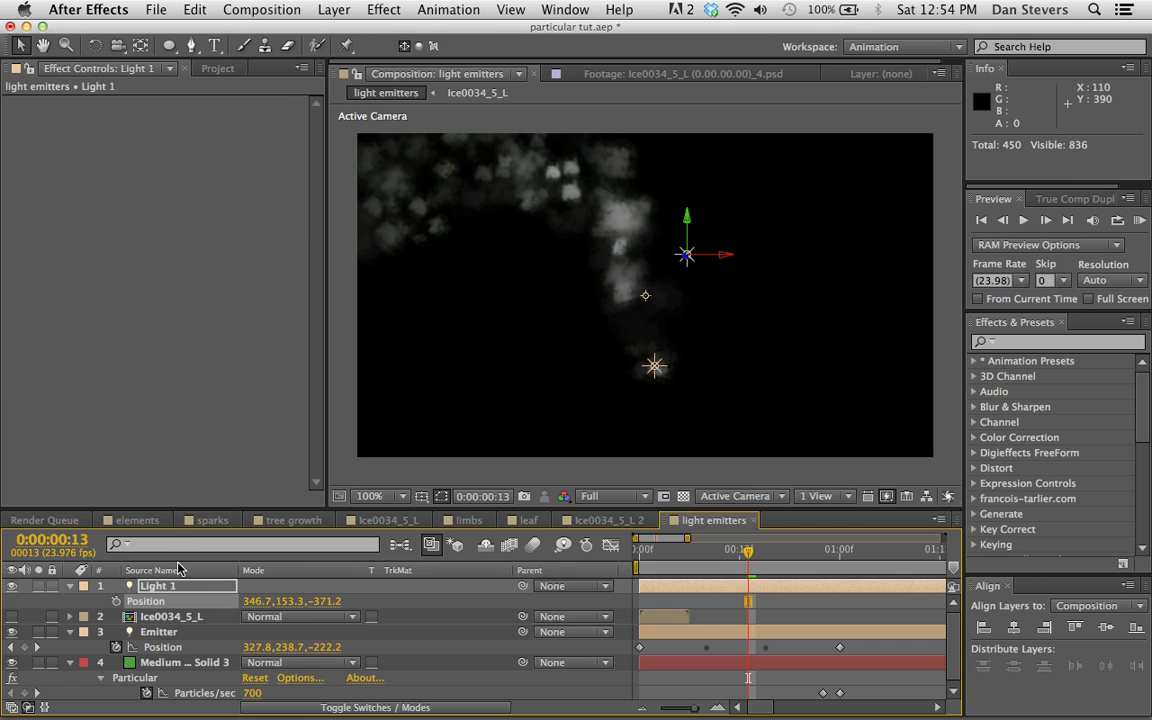
Step: Set Light 1's Intensity to 171% and collapse the layer's properties
key(a)
key(a)
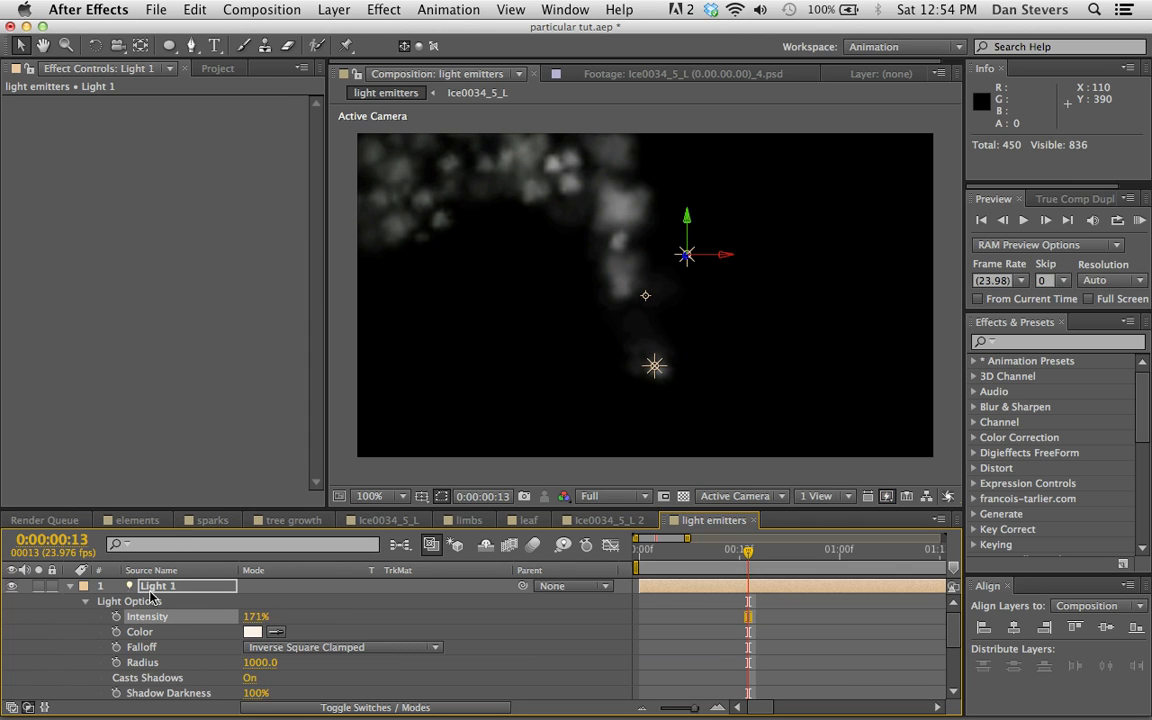
click(70, 586)
Step: Set the Particular shading's Nominal Distance to 240 and Diffuse to 94 on Medium Gray-Green Solid 3
click(160, 647)
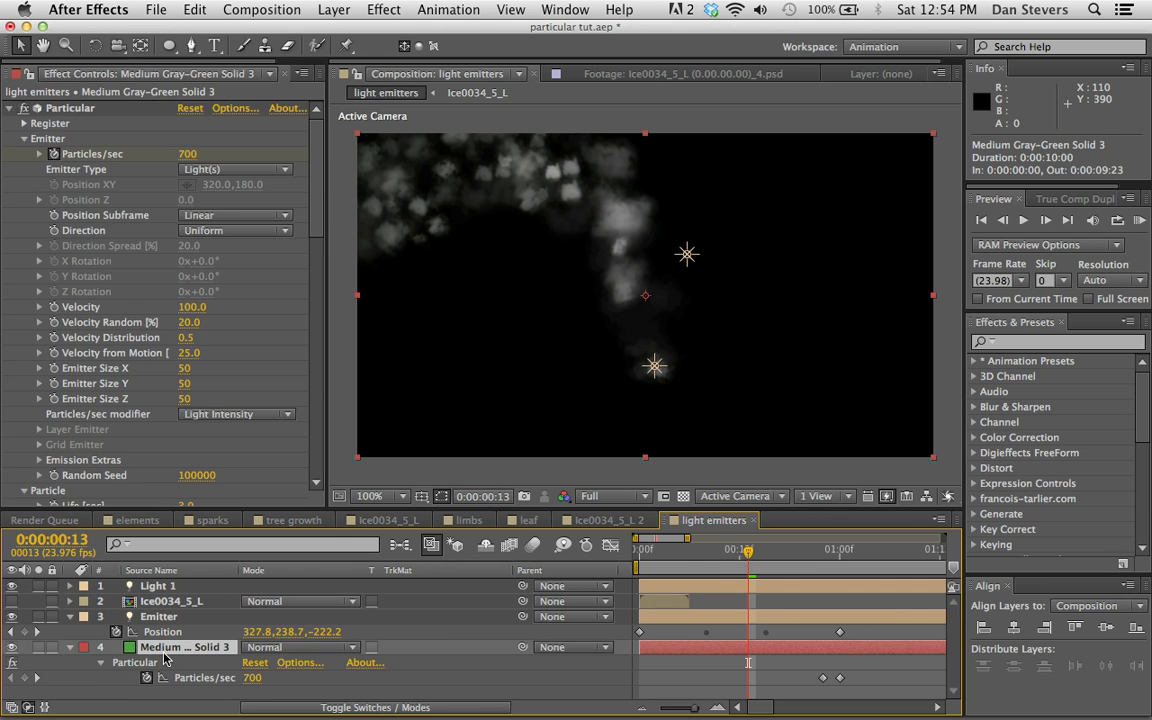
scroll(122, 258, down, 10)
scroll(131, 282, down, 4)
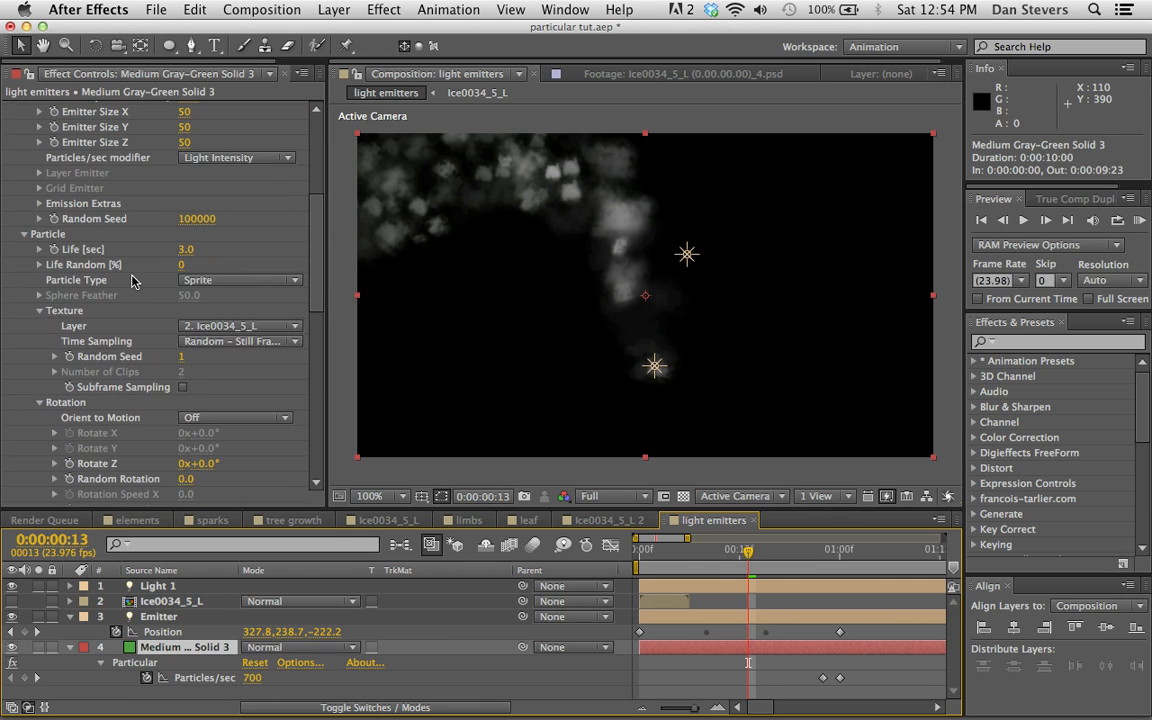
scroll(131, 282, down, 8)
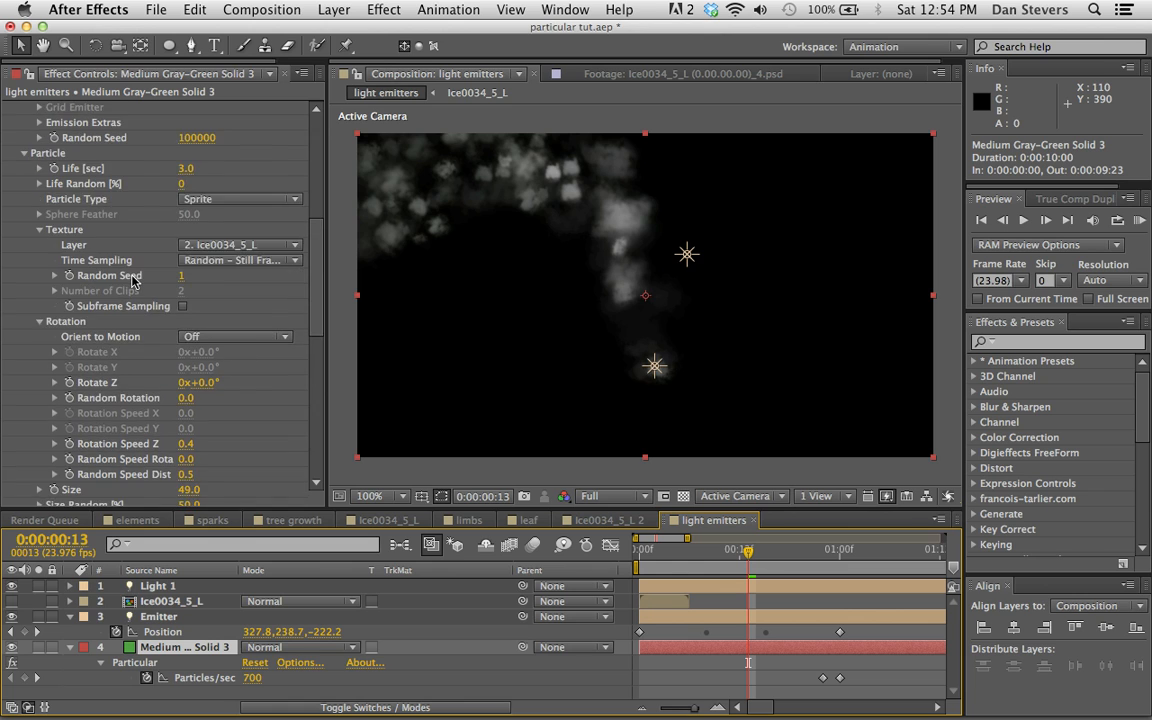
scroll(131, 282, down, 10)
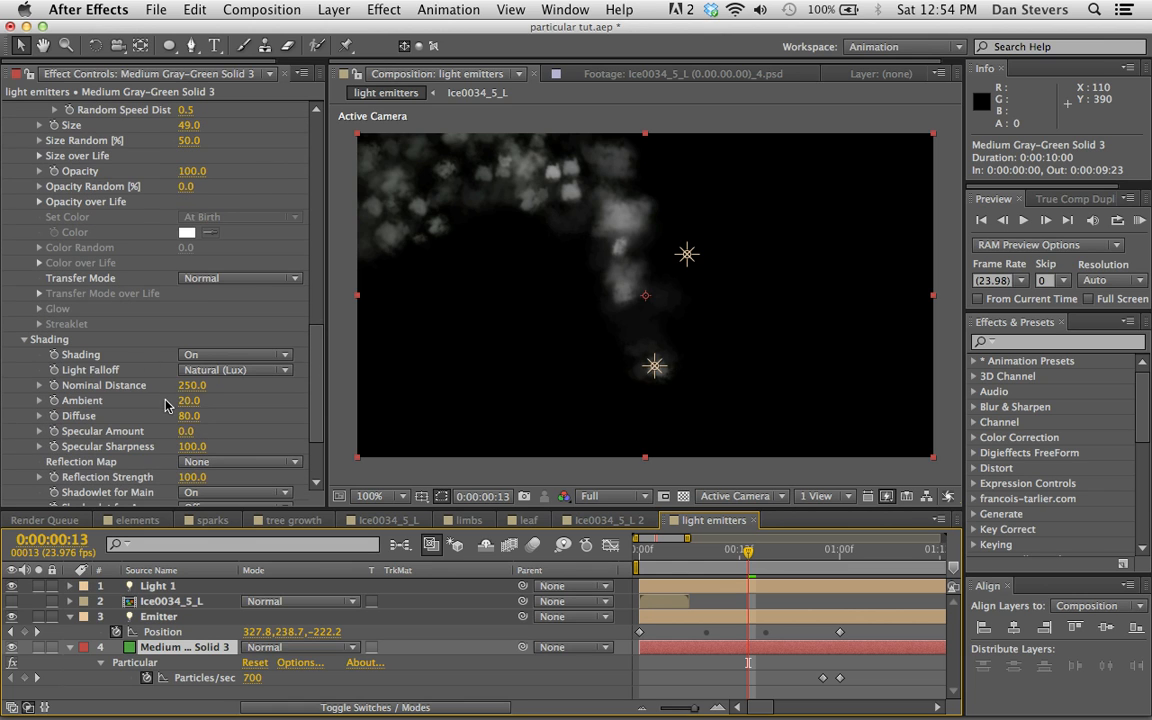
mouse_move(182, 416)
mouse_down()
mouse_move(201, 416)
mouse_move(188, 388)
mouse_move(212, 388)
mouse_move(189, 392)
mouse_up()
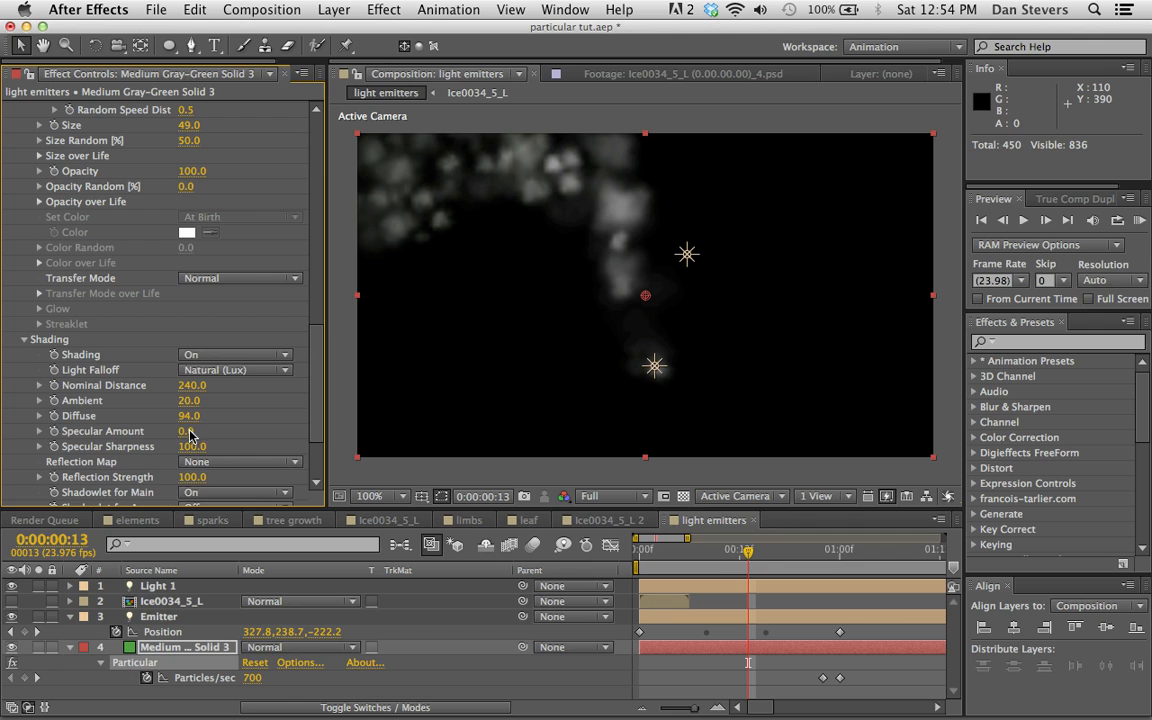
Step: Switch Shadowlet for Main off and back on to compare the particle trail with and without self-shadowing
click(197, 493)
click(205, 508)
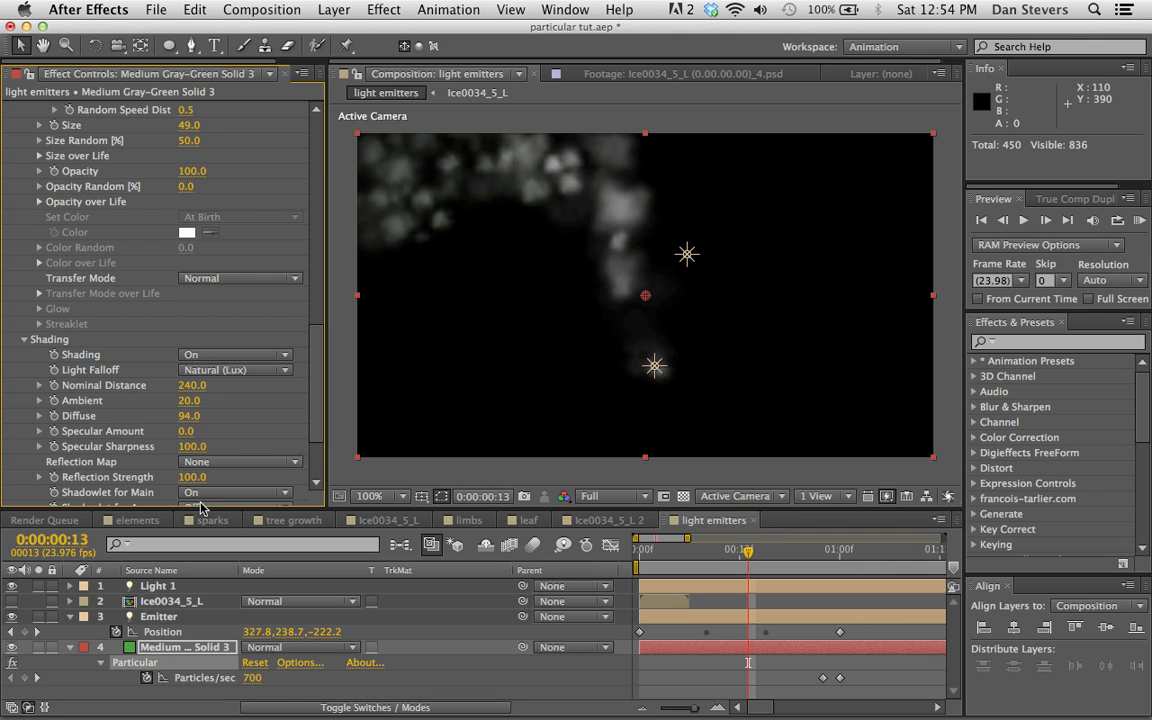
scroll(203, 438, down, 2)
click(197, 443)
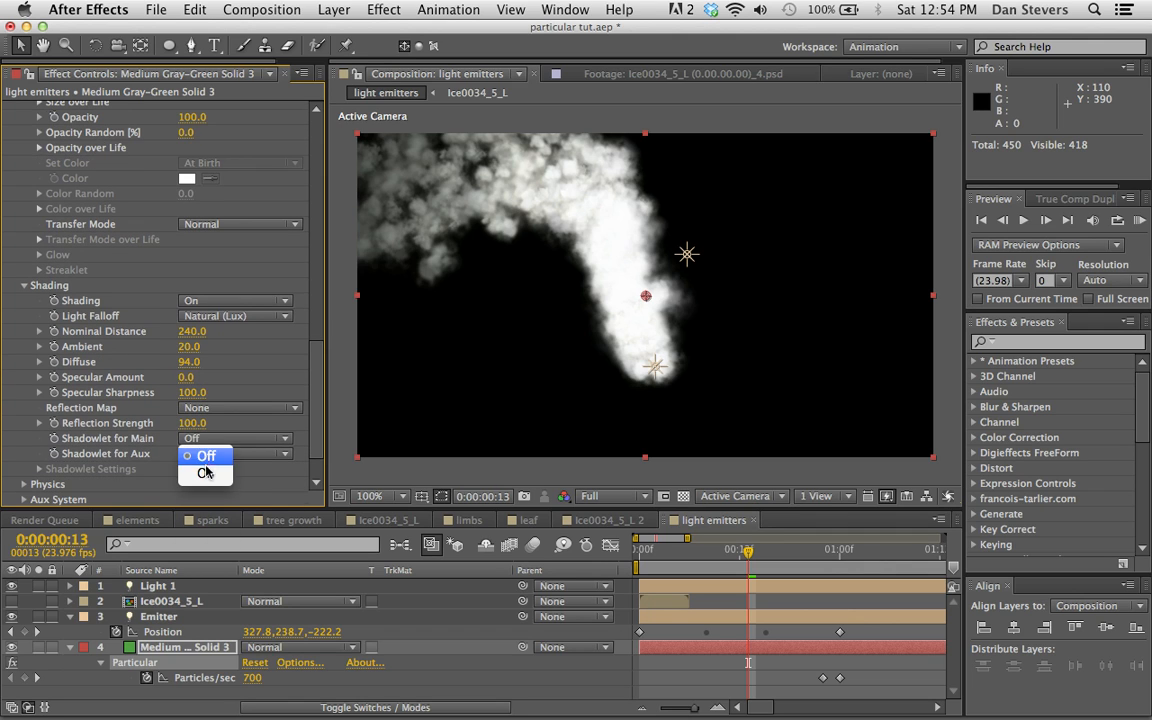
click(195, 425)
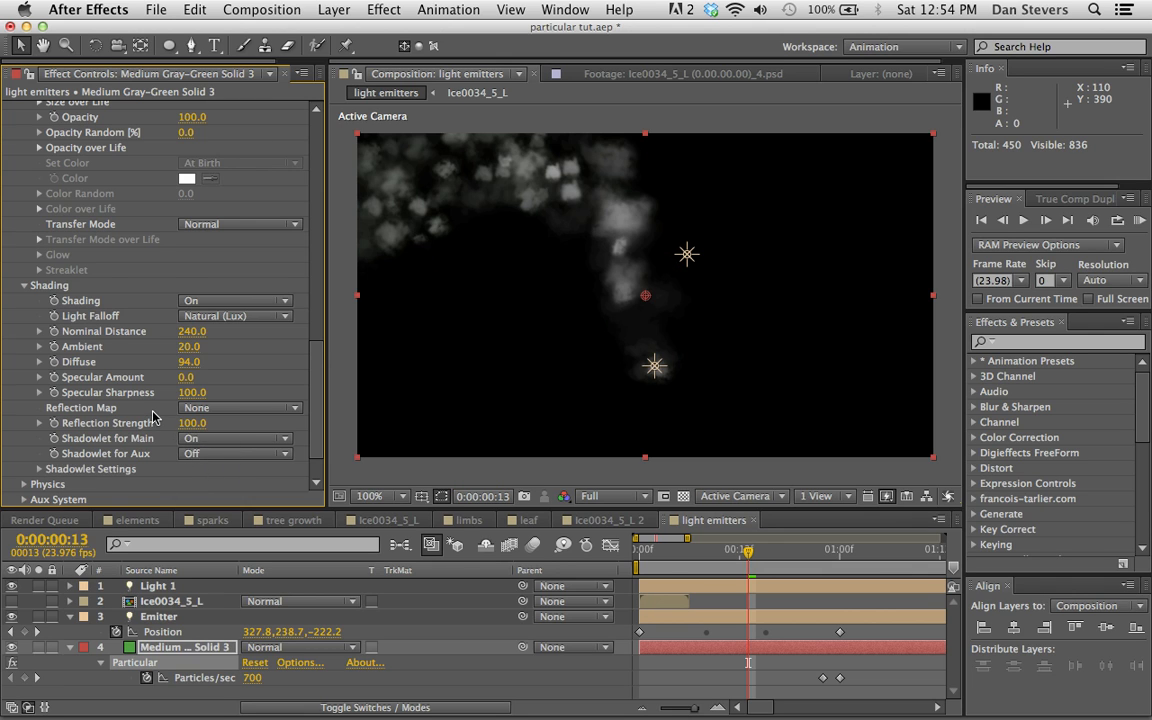
Step: In Particular's Shadowlet Settings, set Adjust Distance to 50 and Opacity to 2
scroll(152, 420, down, 2)
click(36, 430)
scroll(80, 424, down, 1)
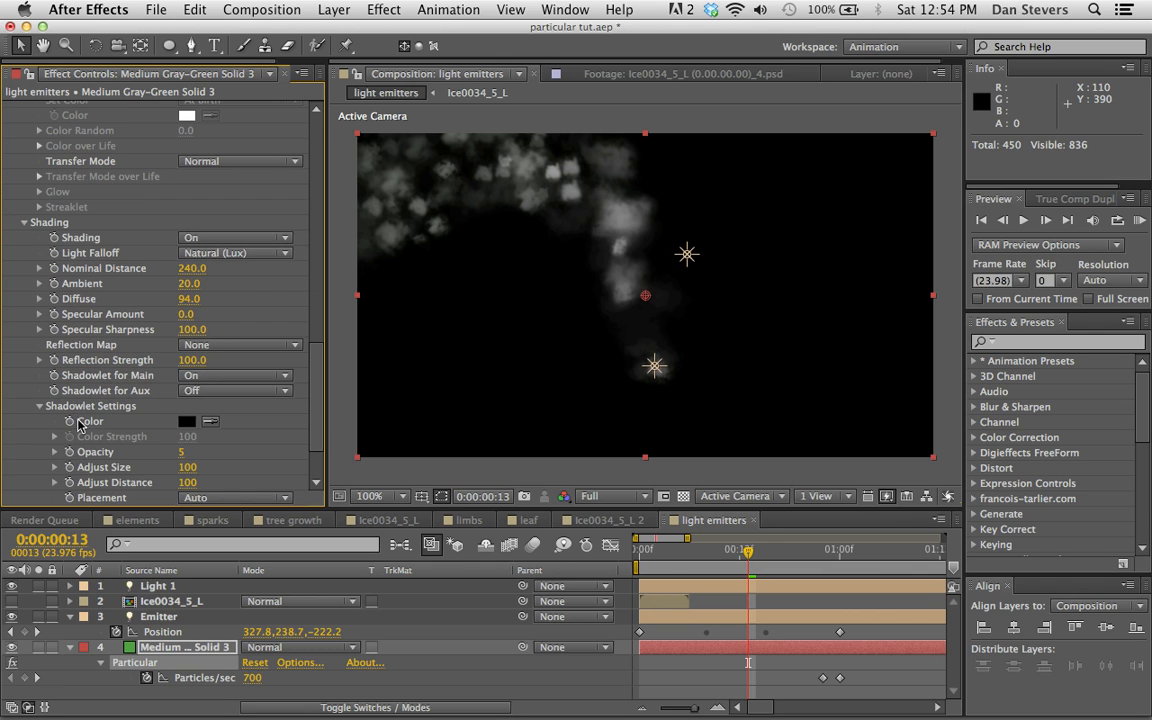
scroll(190, 457, down, 2)
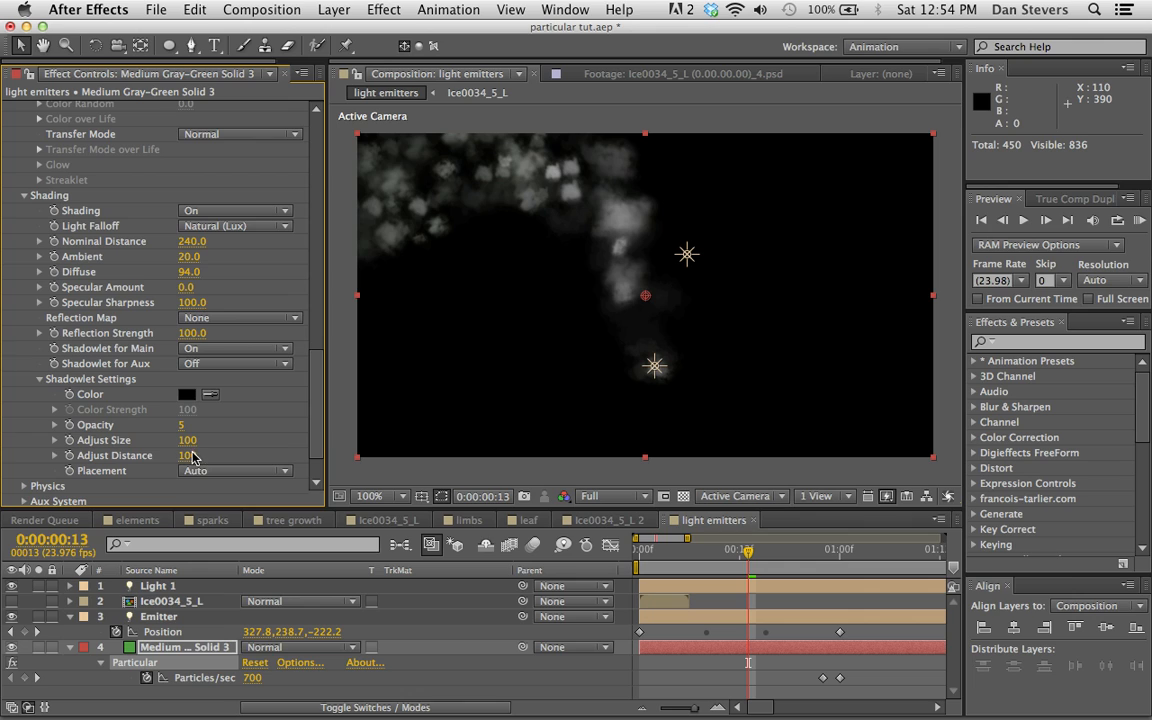
click(192, 456)
key(Return)
click(183, 429)
text(2)
key(Return)
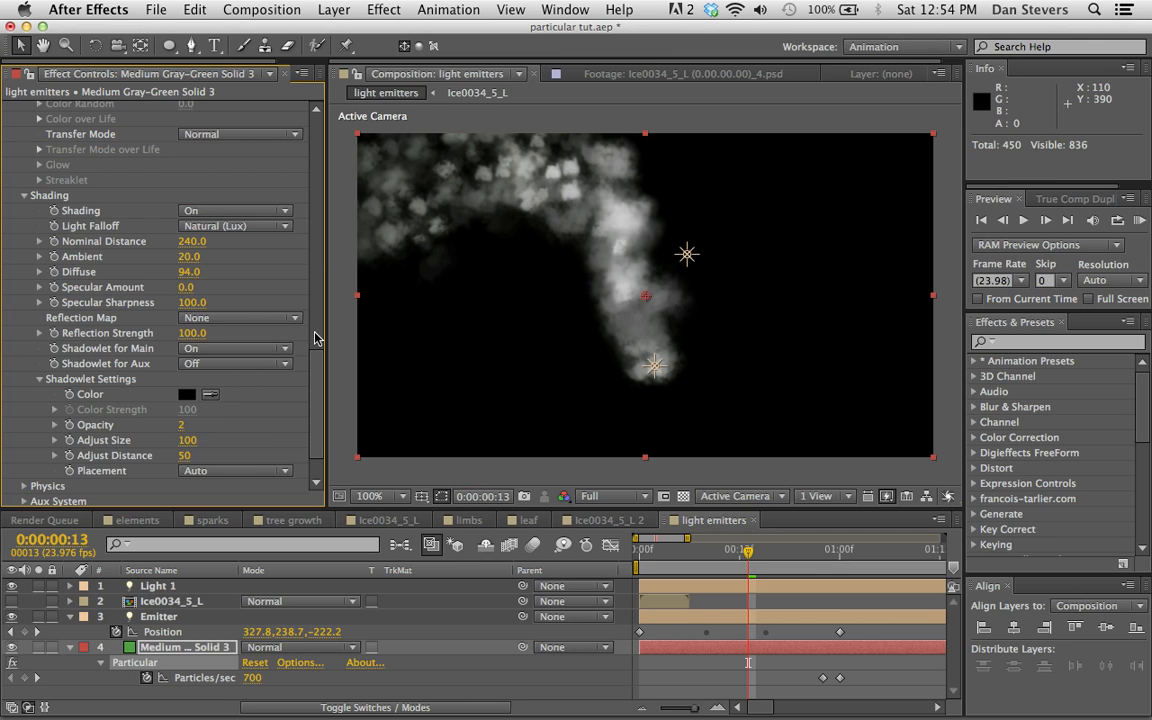
Step: Try a shadowlet Opacity of 1 on the particle trail, and set it back to 2
click(184, 427)
key(Return)
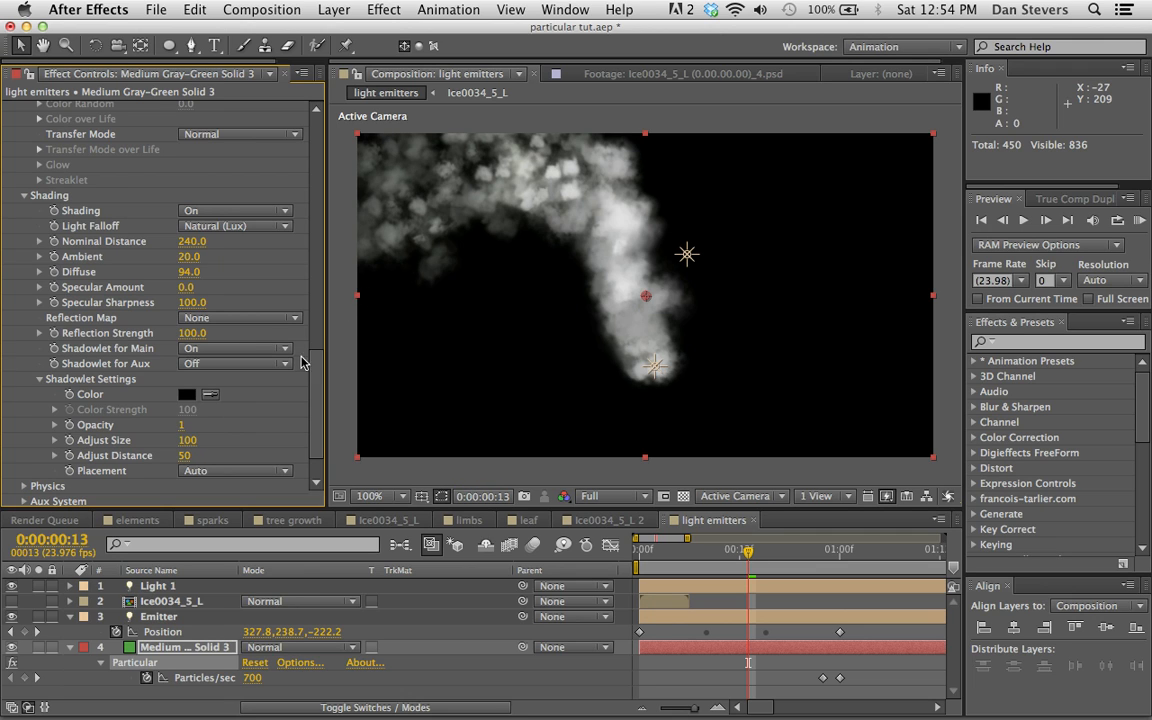
click(183, 428)
text(2)
key(Return)
Step: Run a RAM preview of the self-shadowed particle trail and stop the playback
click(1139, 220)
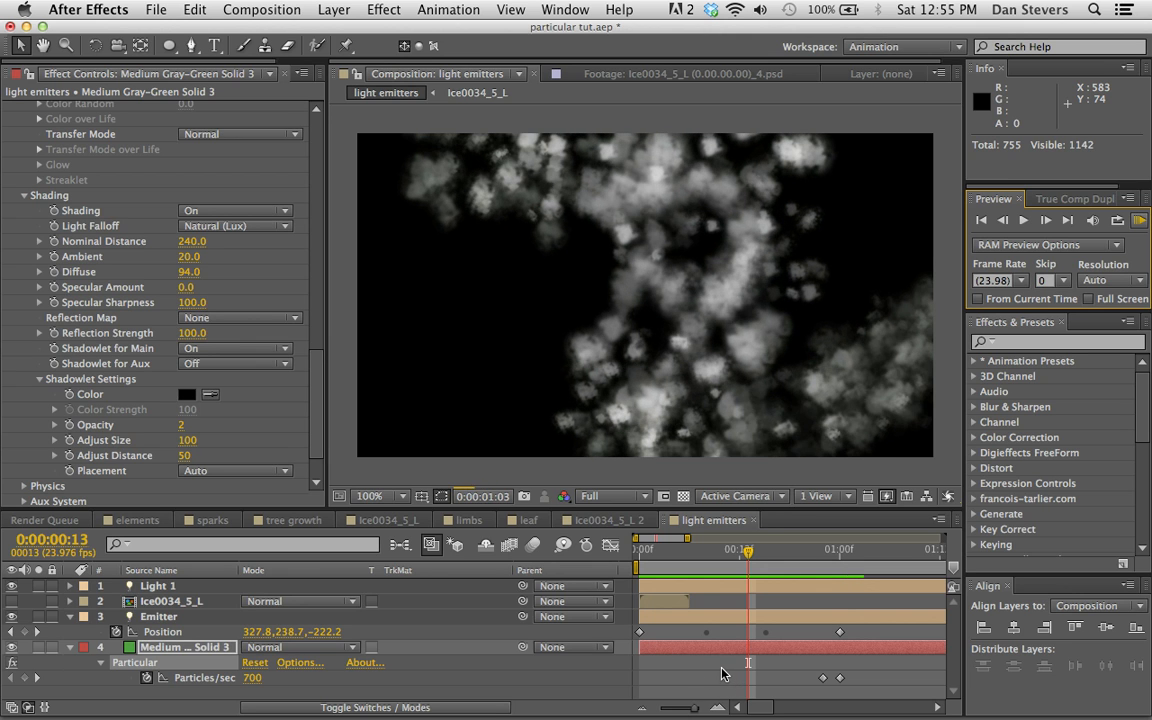
key(space)
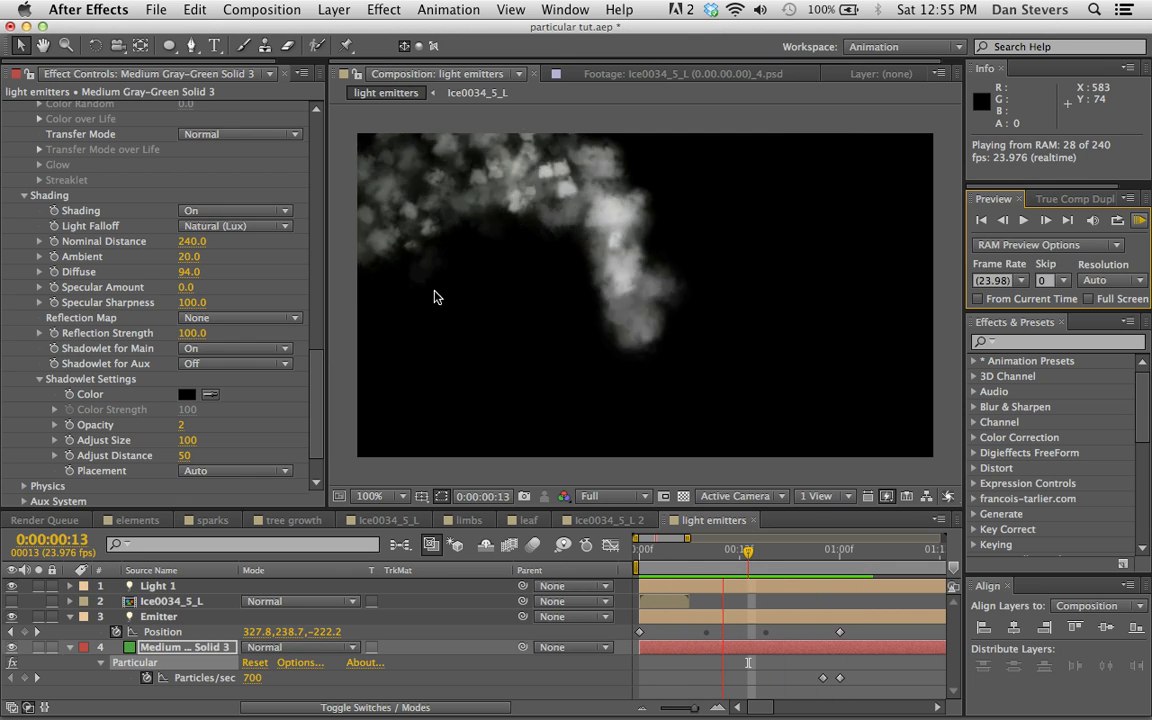
key(space)
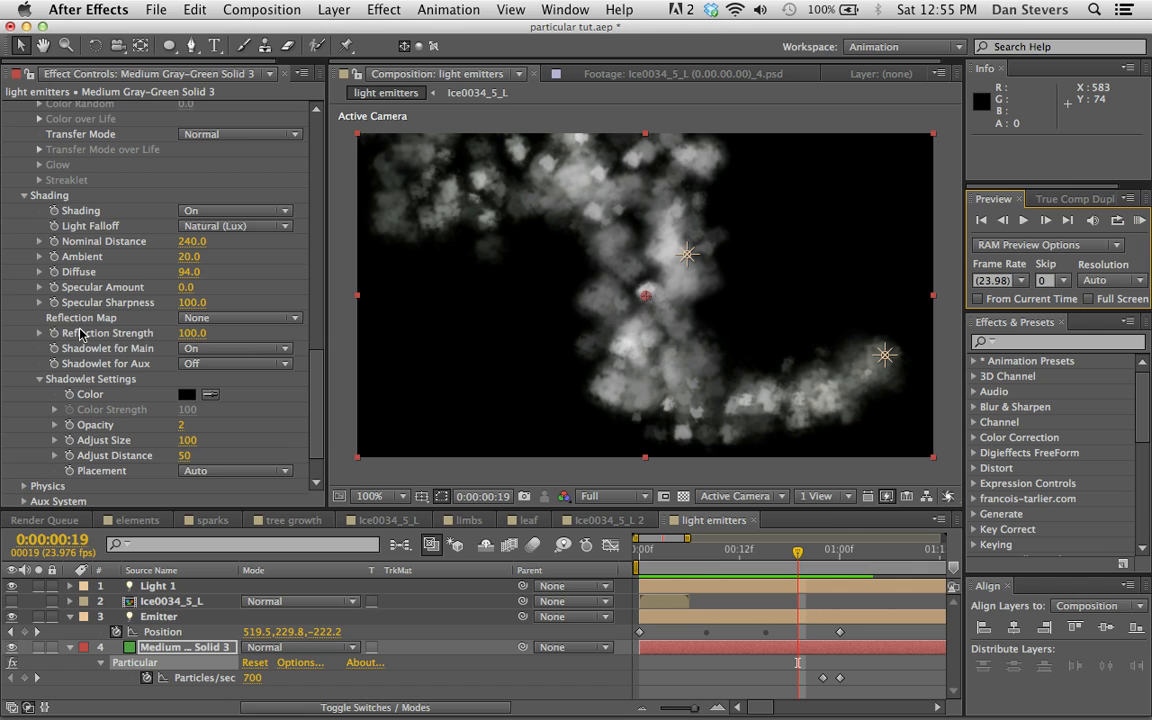
Step: Apply the linear descending preset to Particular's Size over Life graph and flip it so the particles grow from birth to death
scroll(55, 333, up, 6)
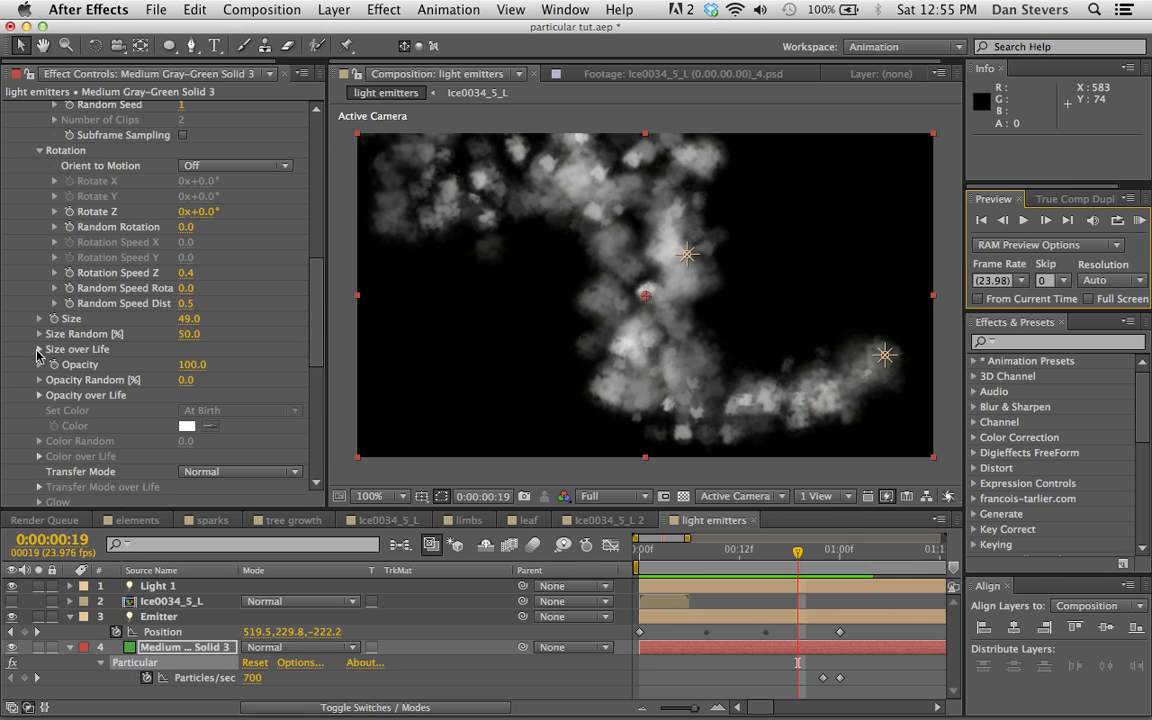
click(38, 350)
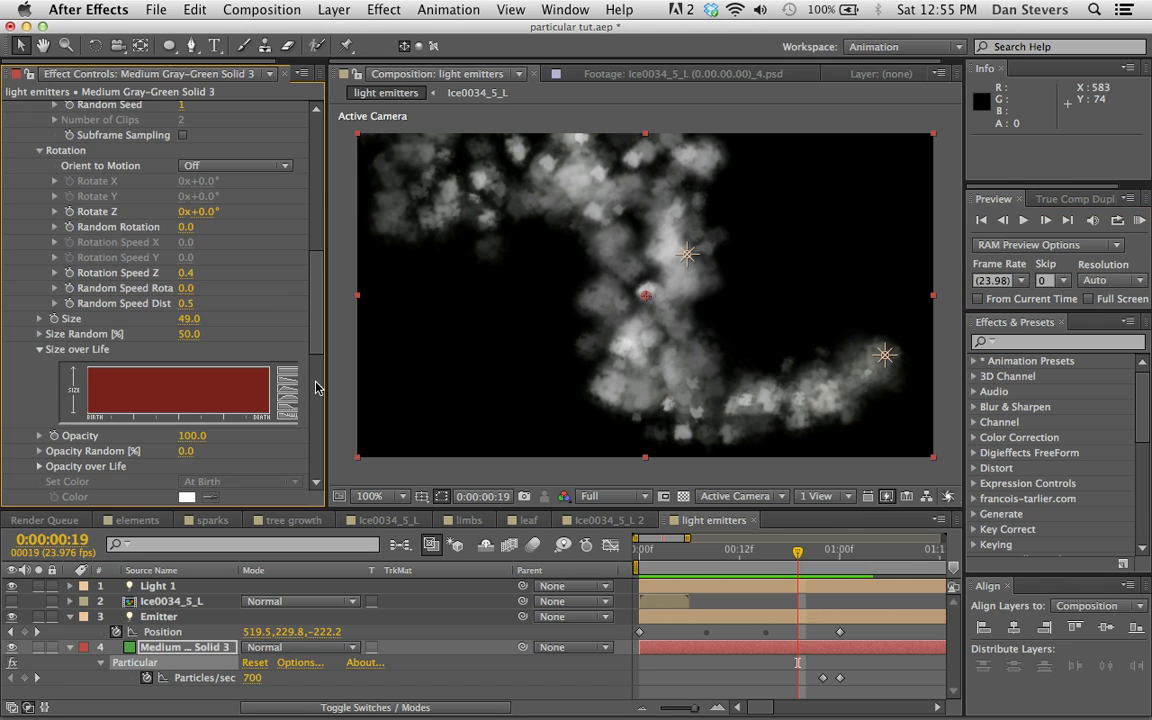
drag(325, 387, 375, 387)
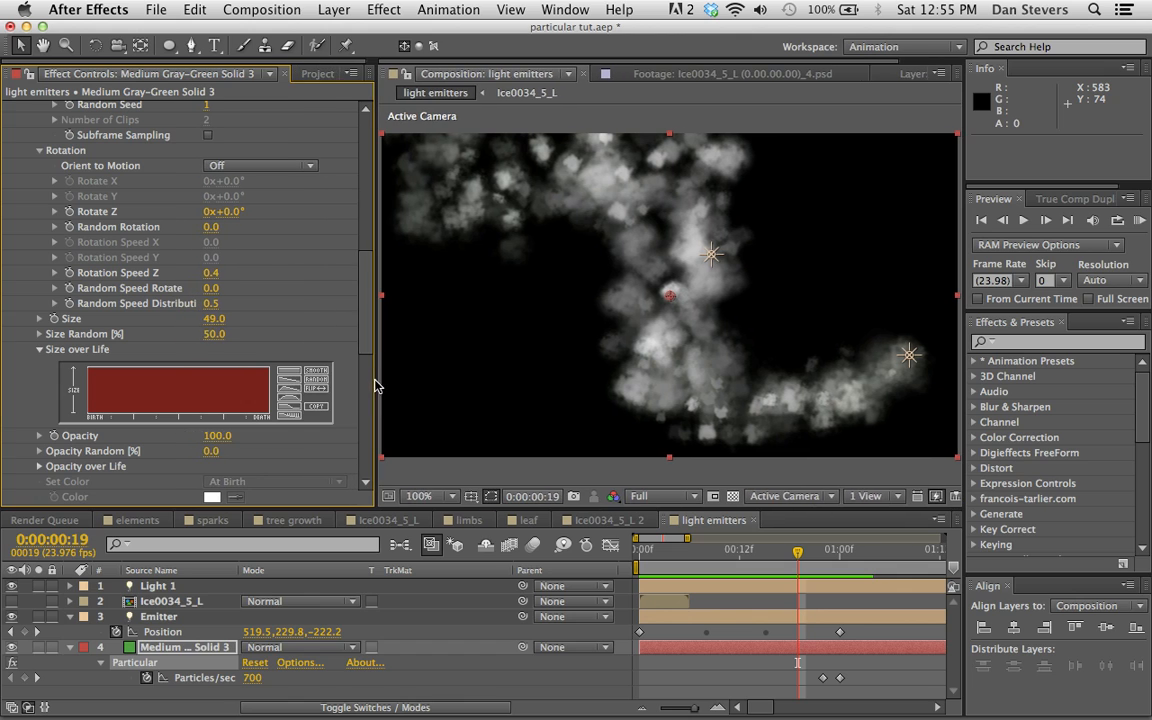
click(290, 384)
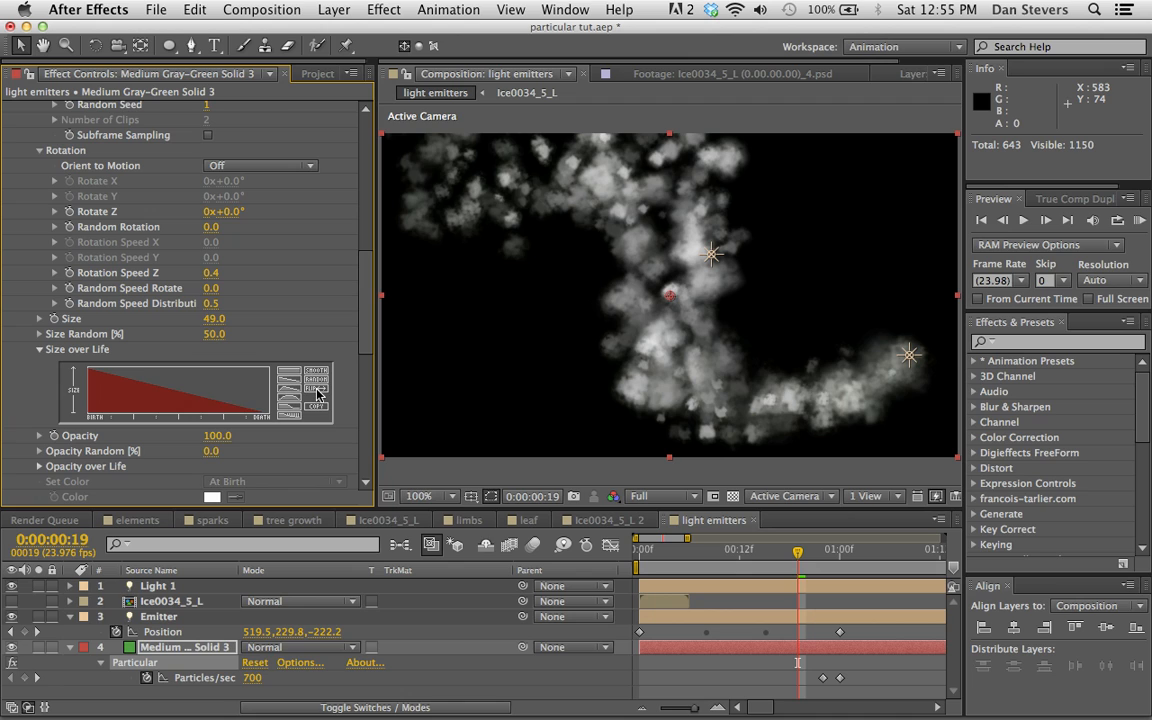
click(317, 395)
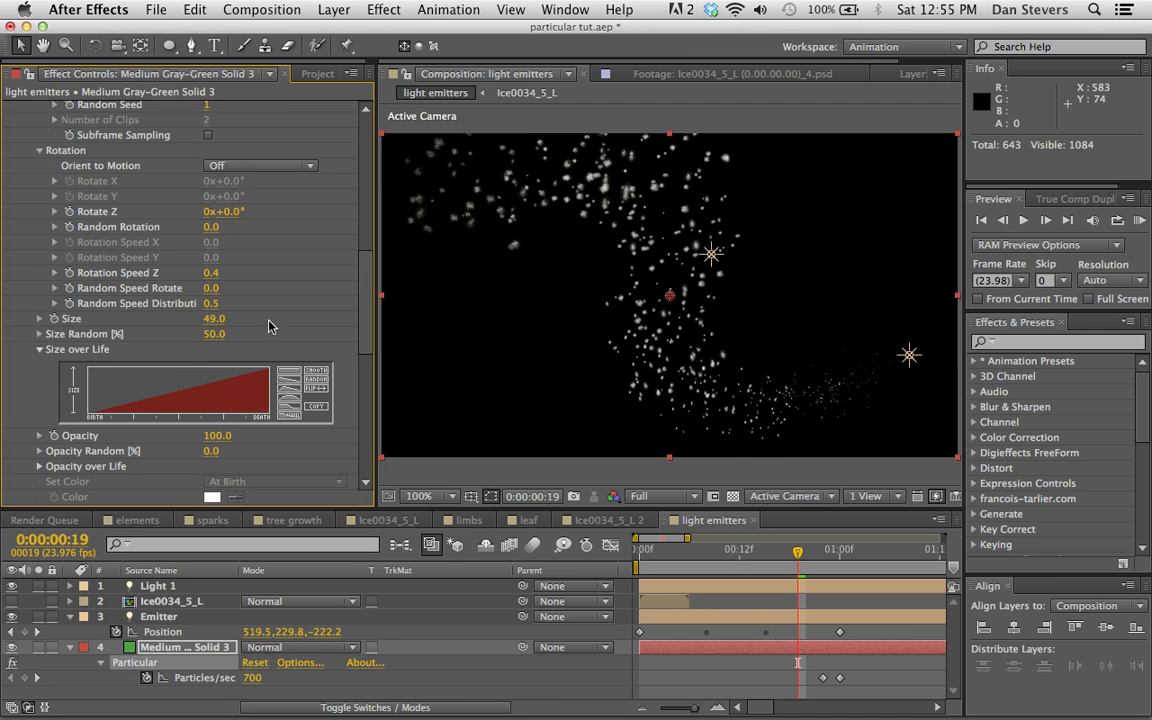
Step: At frame 20, redraw the Size over Life graph to start partly sized and reach full size about a third through the particle life
scroll(226, 320, up, 5)
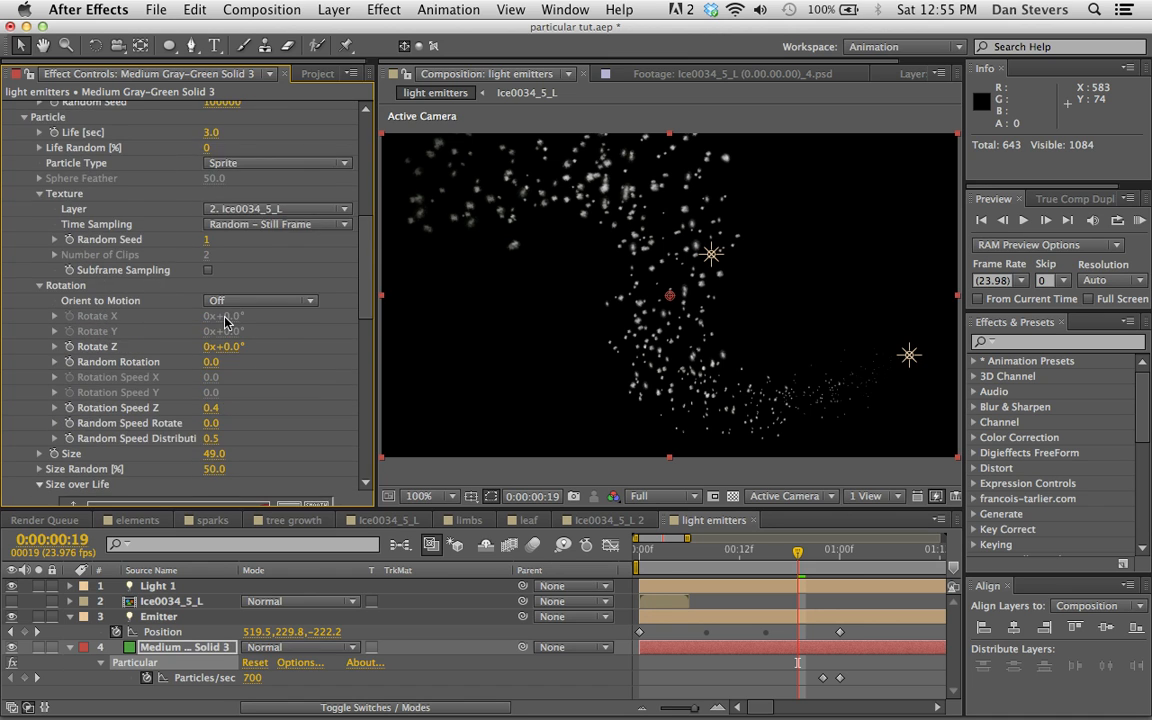
scroll(218, 262, up, 3)
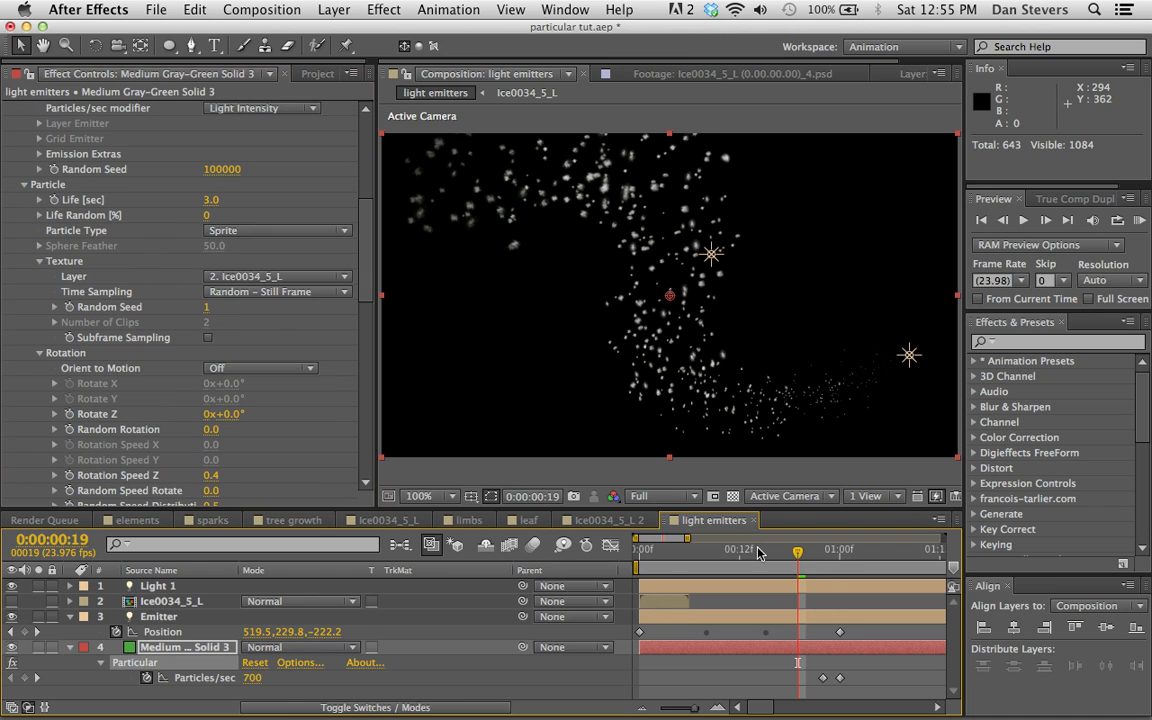
drag(797, 551, 806, 577)
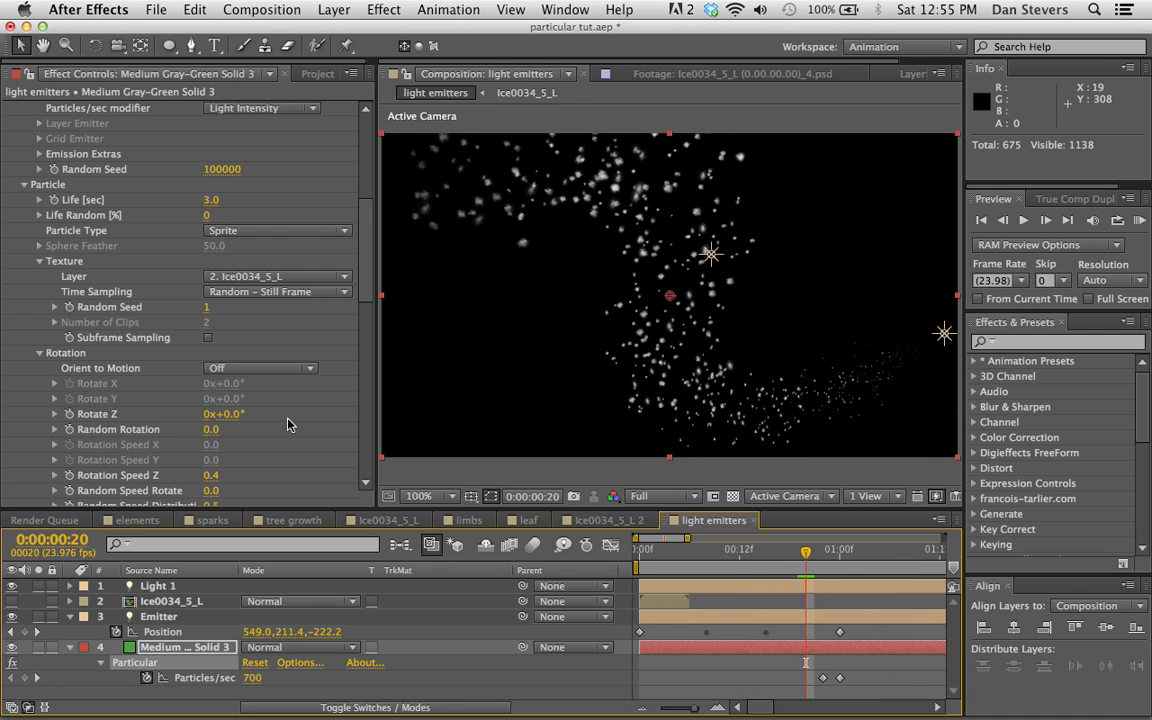
scroll(200, 395, down, 6)
scroll(140, 416, down, 2)
mouse_move(88, 426)
mouse_down()
mouse_move(206, 377)
mouse_move(92, 430)
mouse_move(226, 353)
mouse_move(450, 278)
mouse_move(460, 287)
mouse_up()
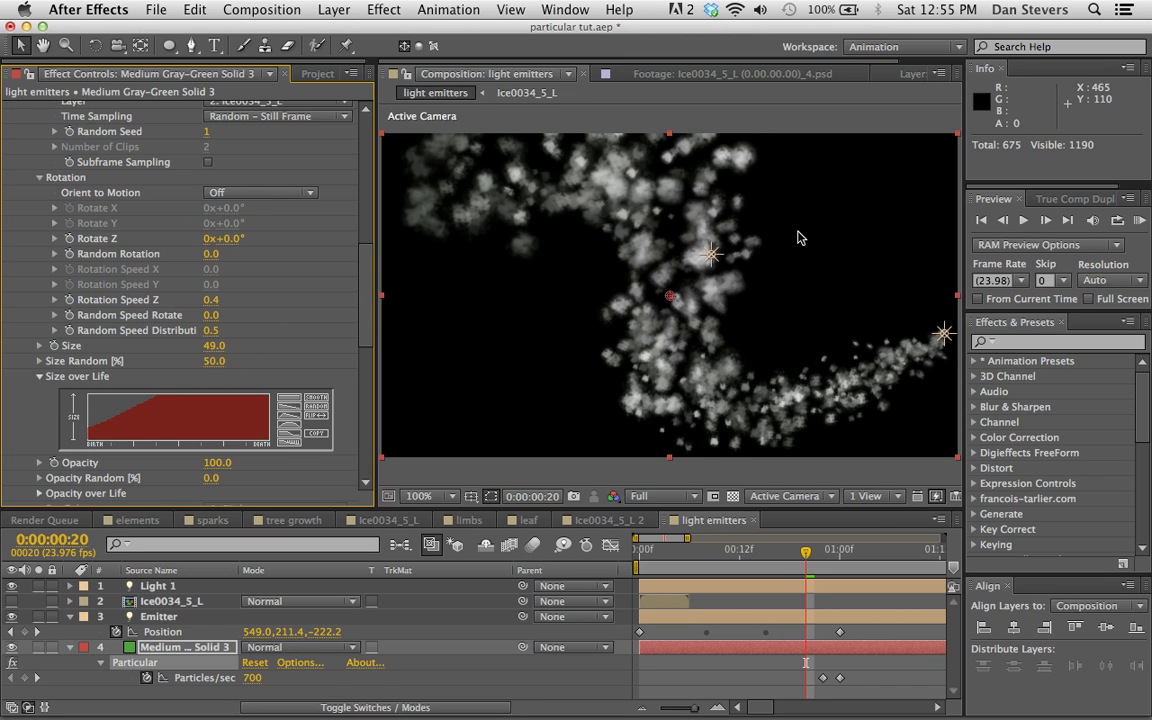
Step: Shape Opacity over Life with the rise-and-fall preset, redrawing its start so particles are fully opaque at birth and fade out toward death
scroll(150, 296, up, 10)
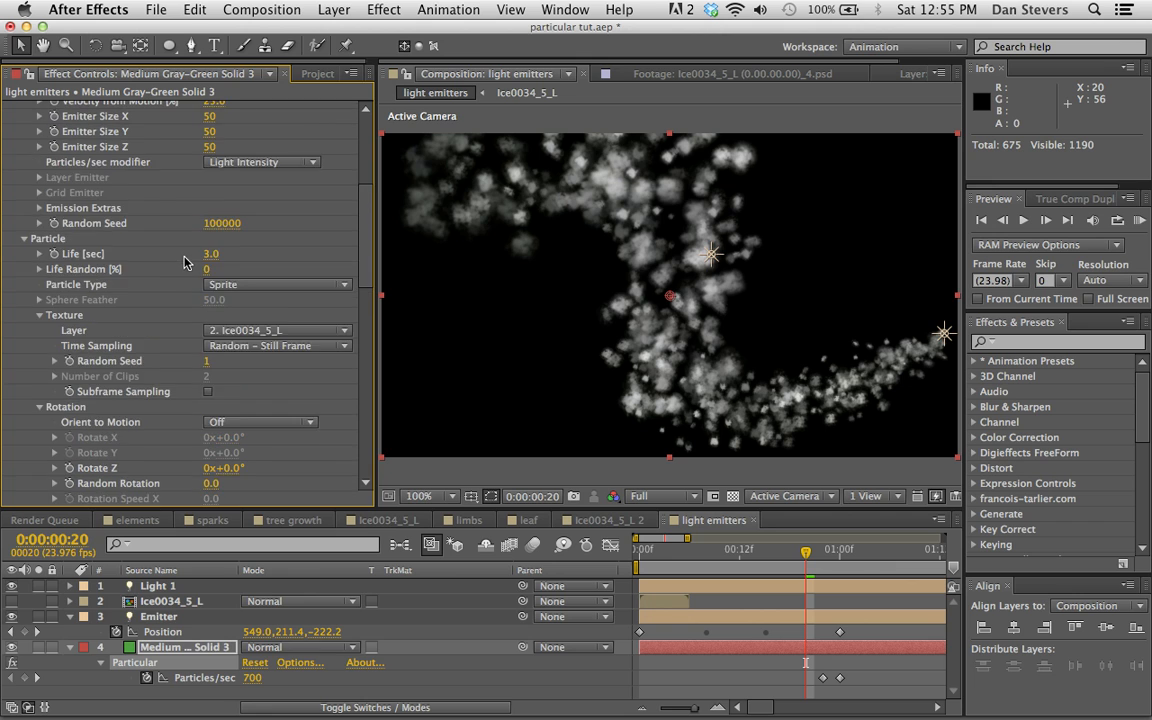
scroll(198, 308, up, 7)
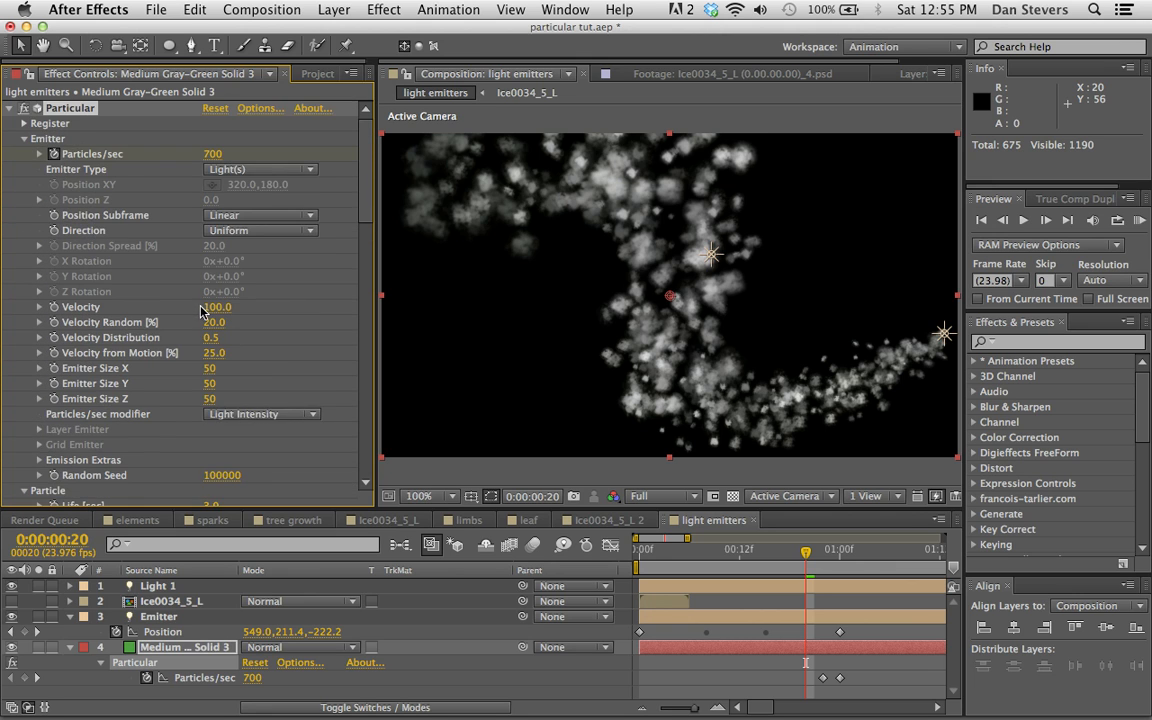
scroll(84, 402, down, 6)
scroll(84, 402, down, 5)
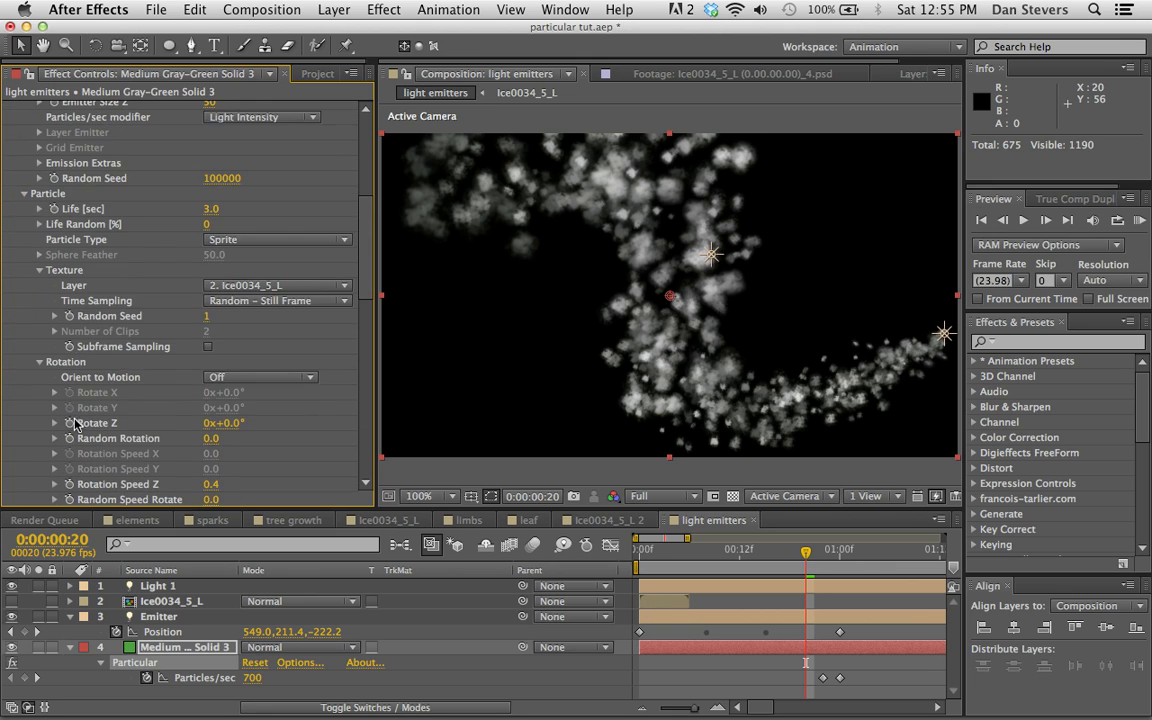
scroll(40, 404, down, 7)
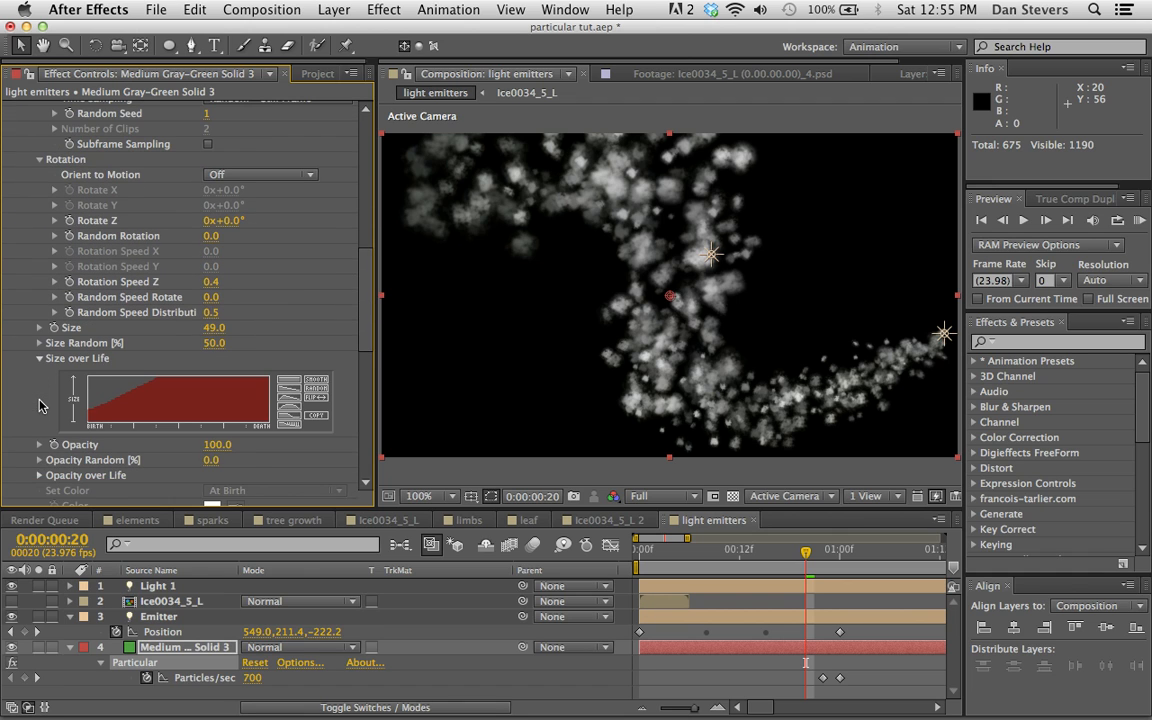
click(42, 476)
scroll(42, 476, down, 3)
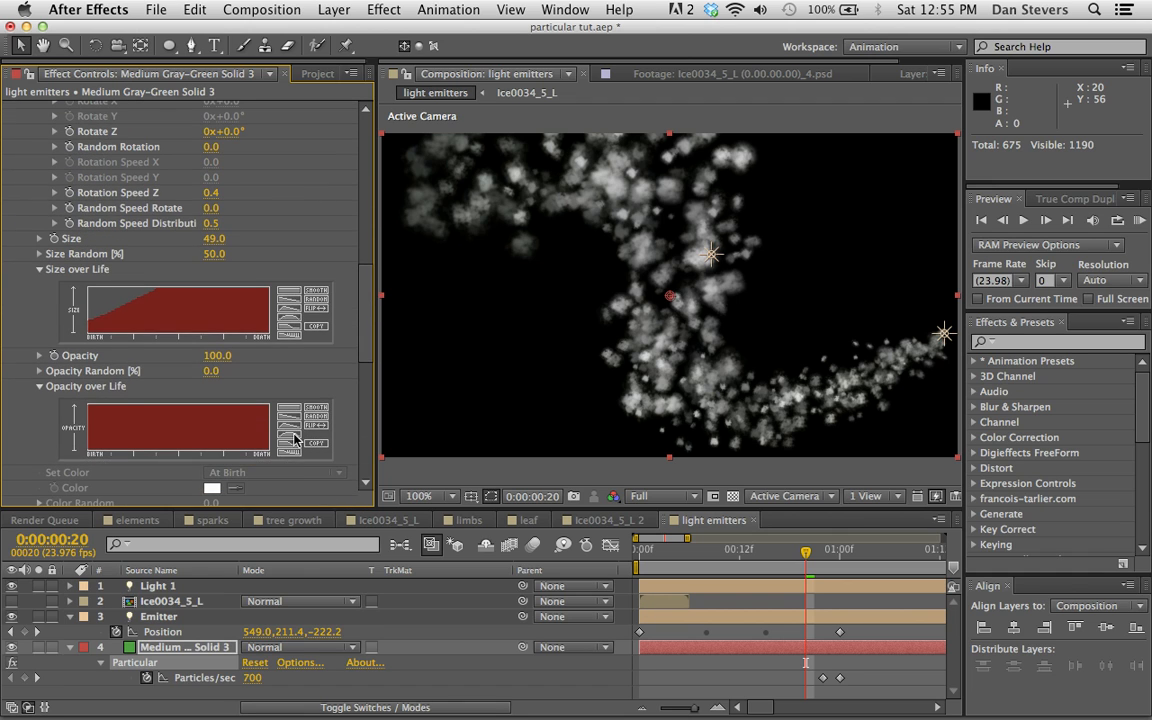
click(294, 437)
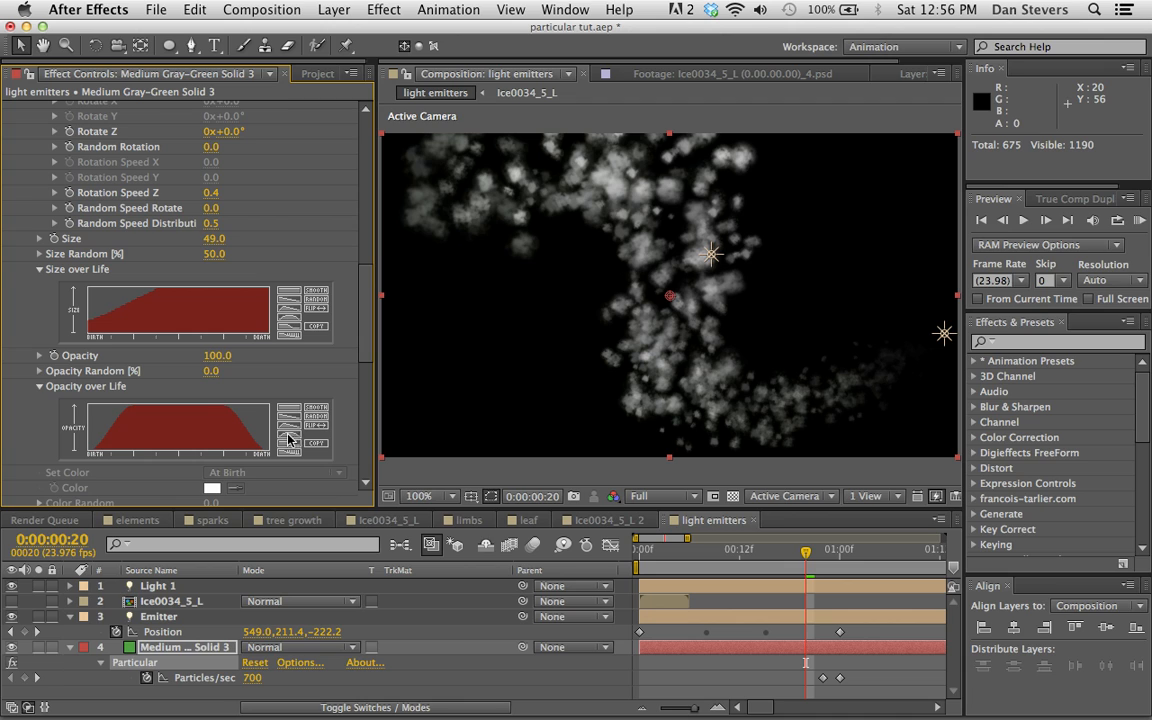
mouse_move(107, 418)
mouse_down()
mouse_move(77, 406)
mouse_move(258, 398)
mouse_up()
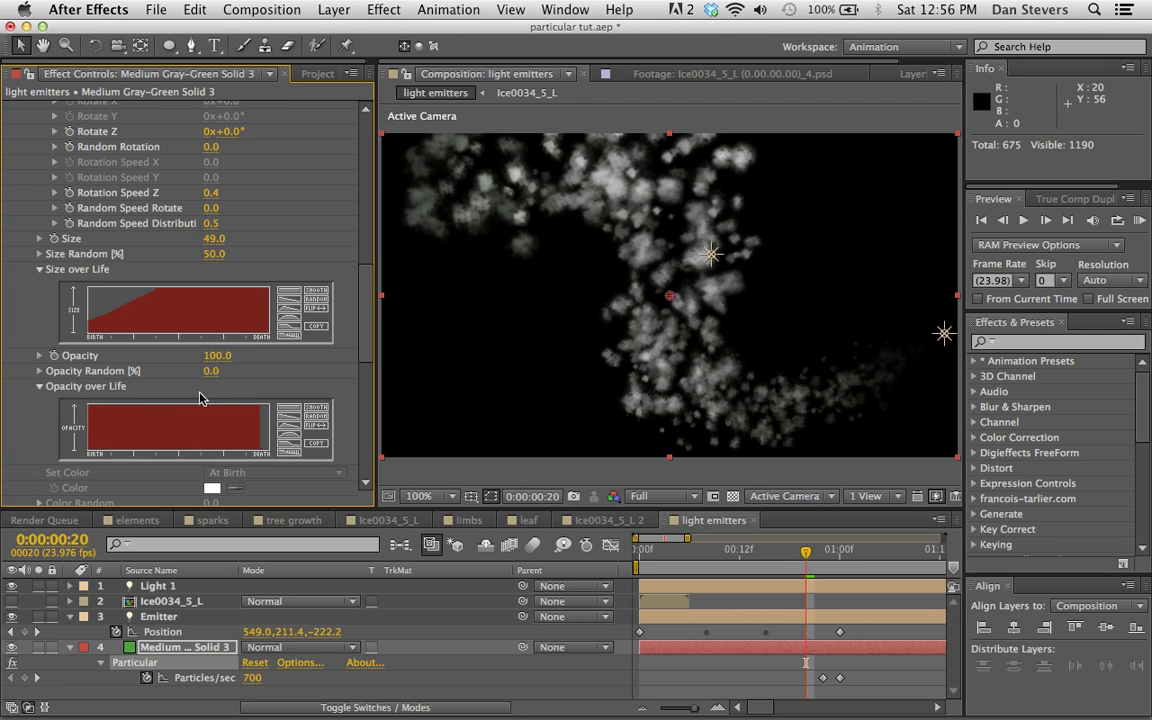
click(287, 438)
drag(154, 400, 95, 393)
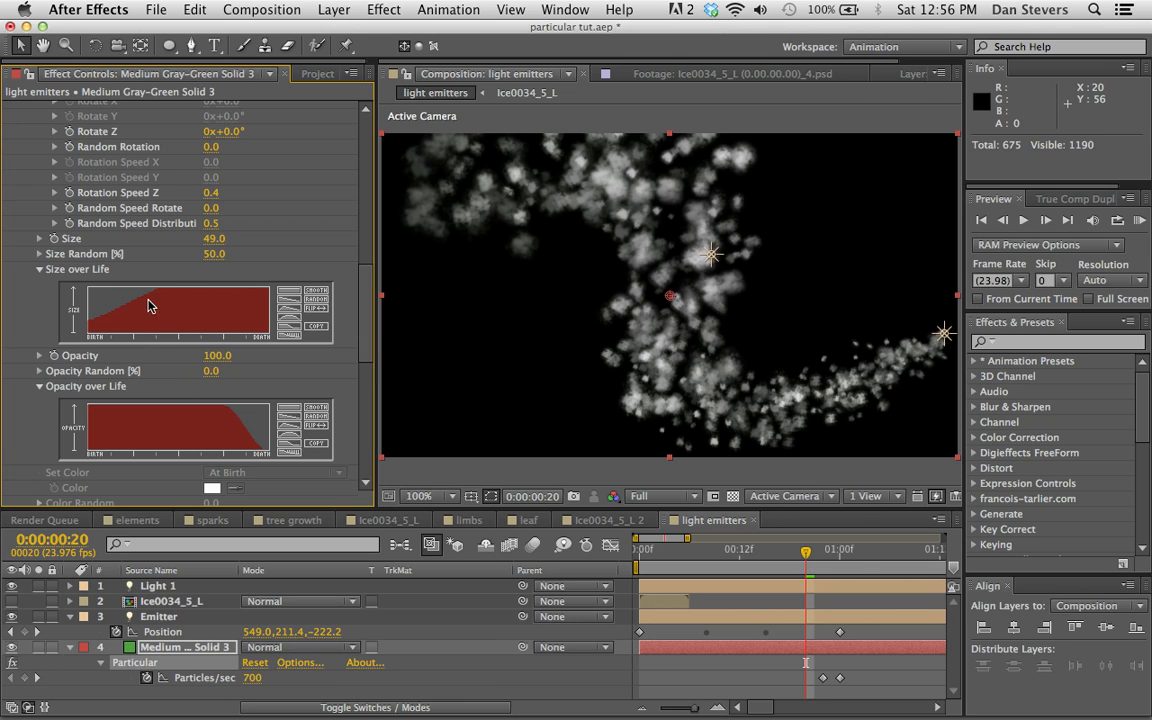
Step: Set the particle Size to 80 and run a RAM preview of the trail
click(214, 240)
key(Return)
click(1139, 220)
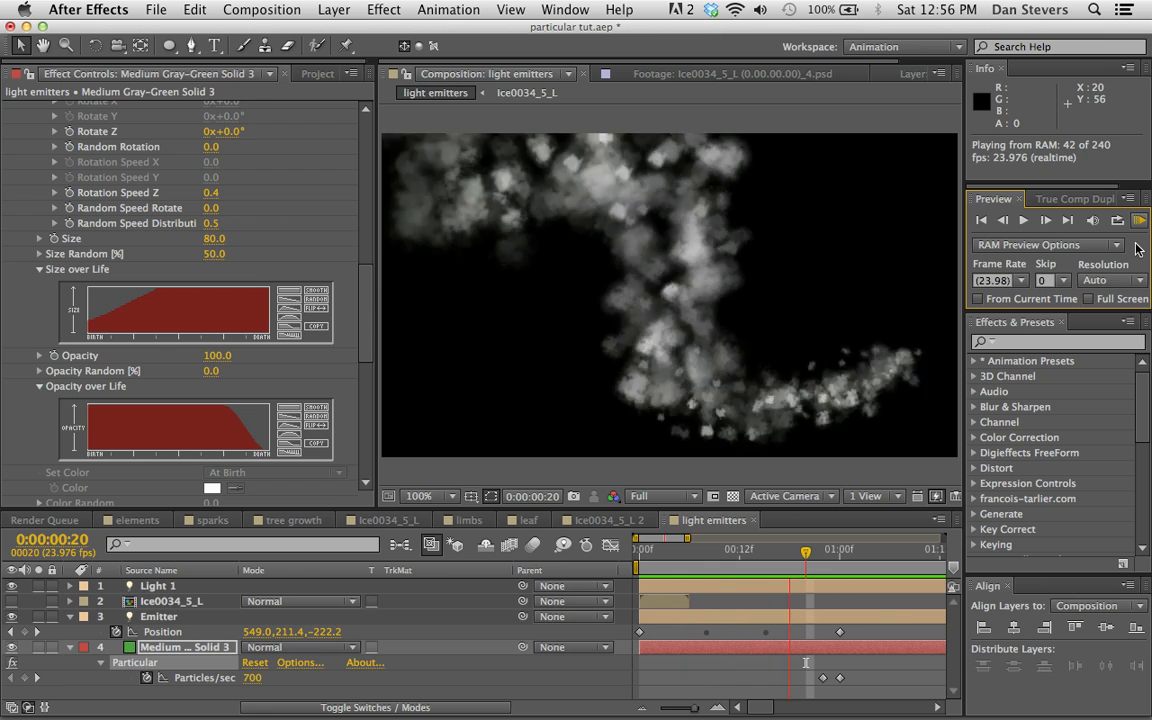
key(space)
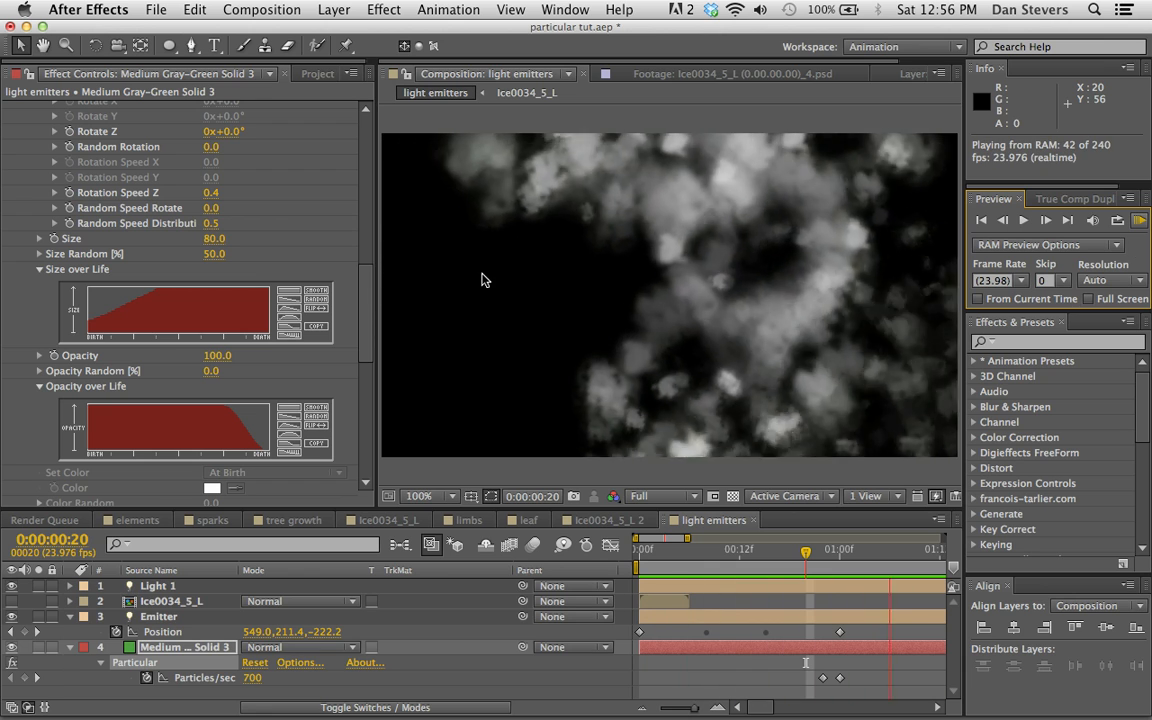
Step: Go to frame 8 and review Particular's rotation, size, opacity and shadowlet settings
key(Page_Up)
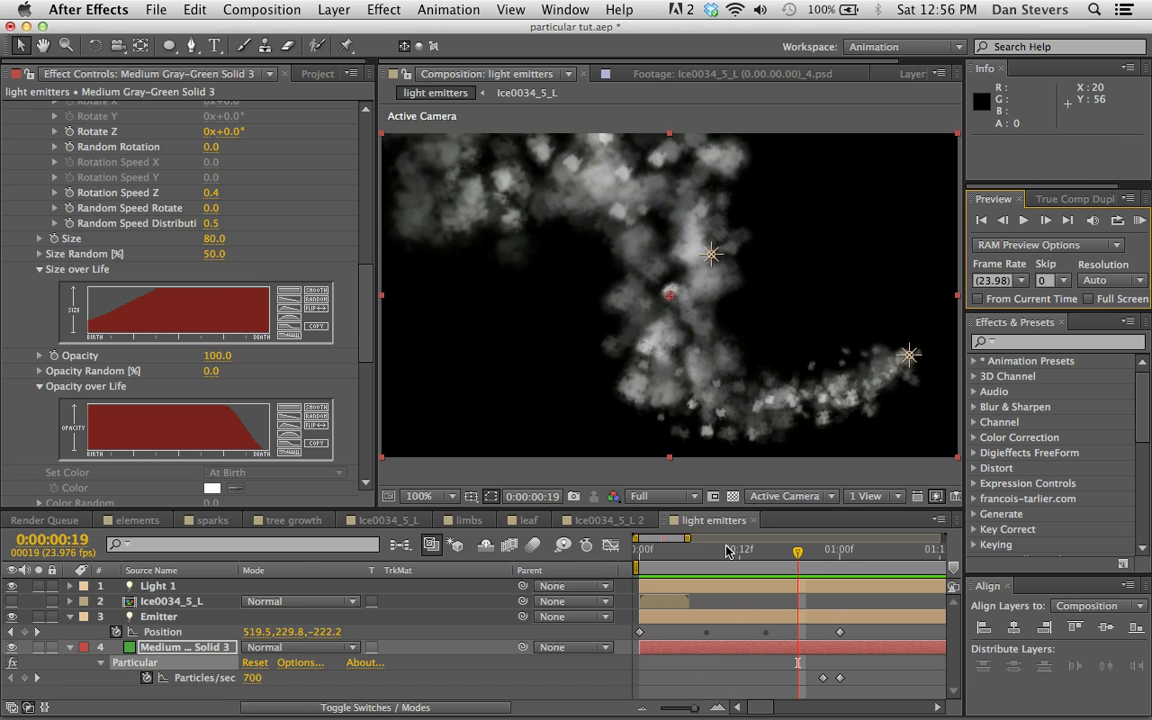
drag(726, 548, 704, 553)
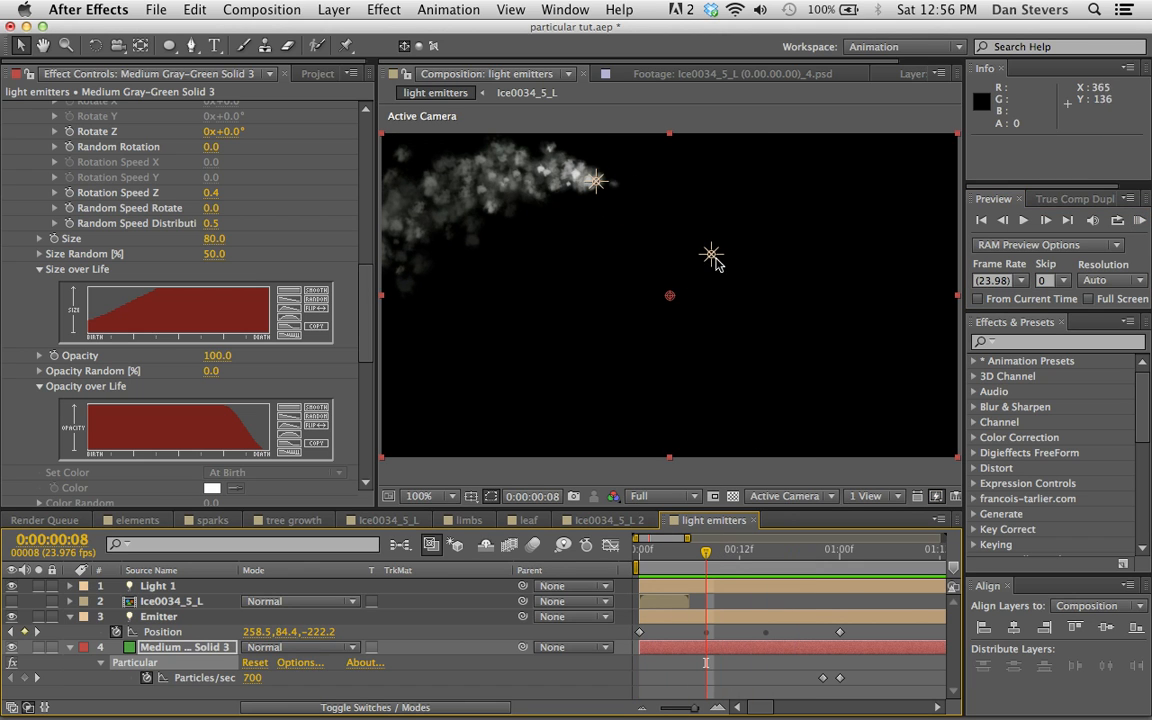
scroll(226, 312, up, 5)
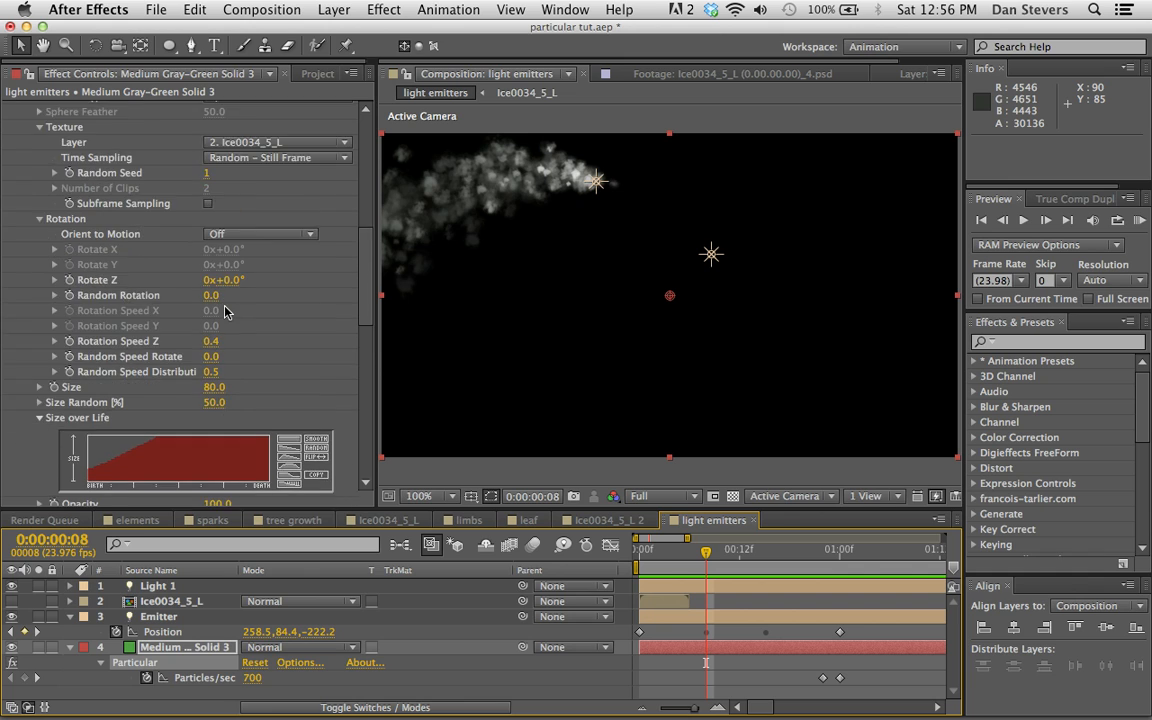
scroll(226, 312, down, 13)
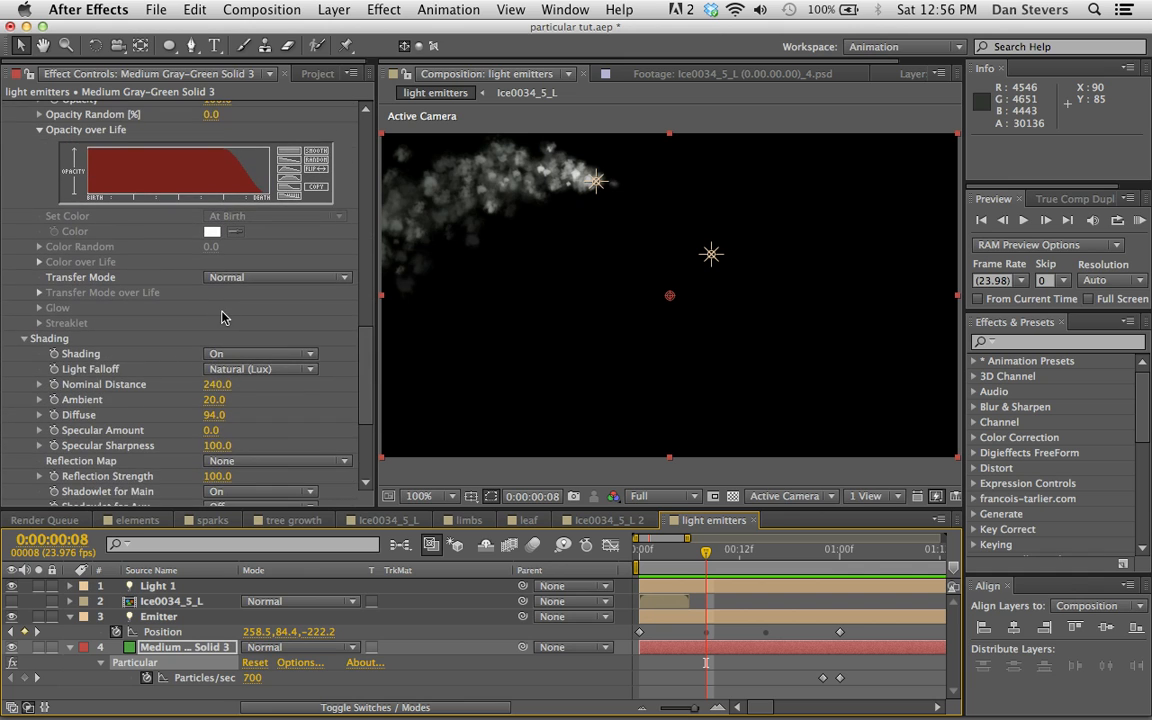
scroll(247, 389, down, 5)
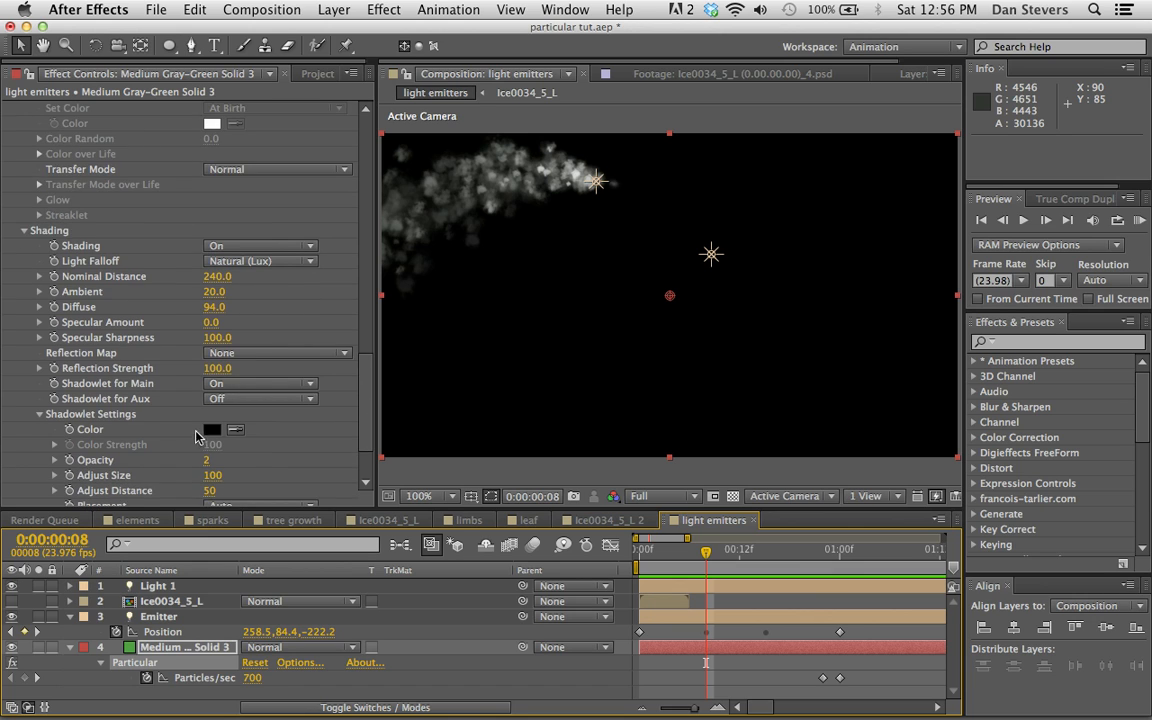
scroll(182, 420, down, 3)
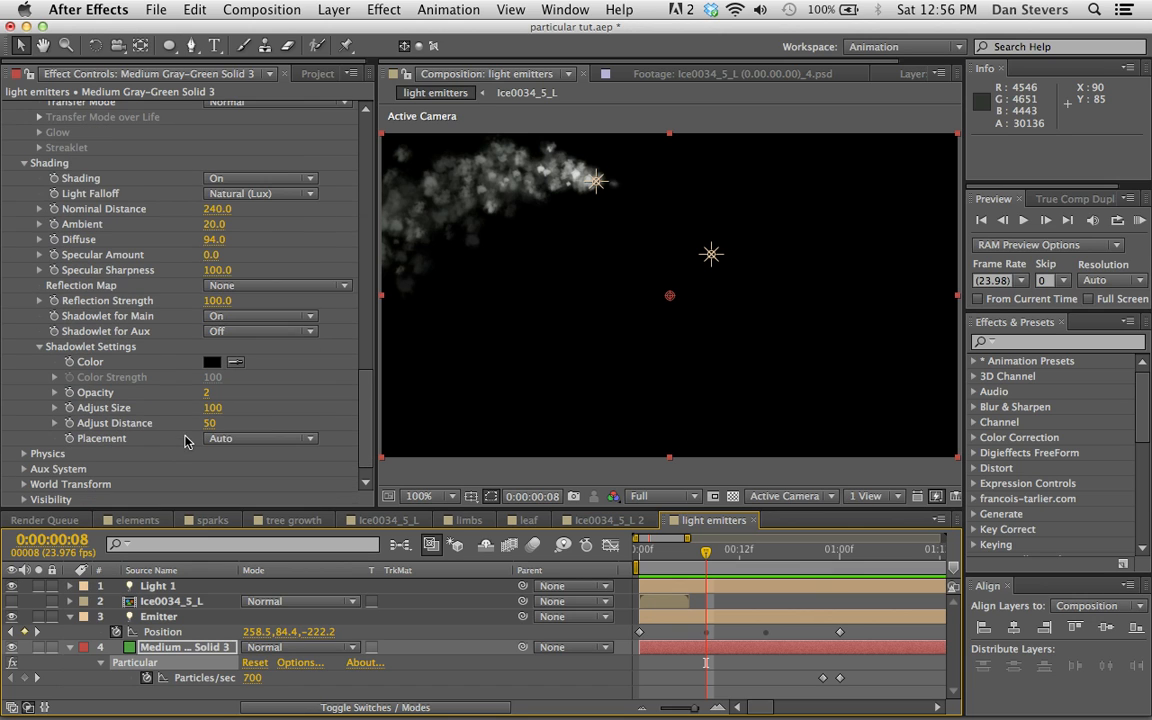
click(153, 588)
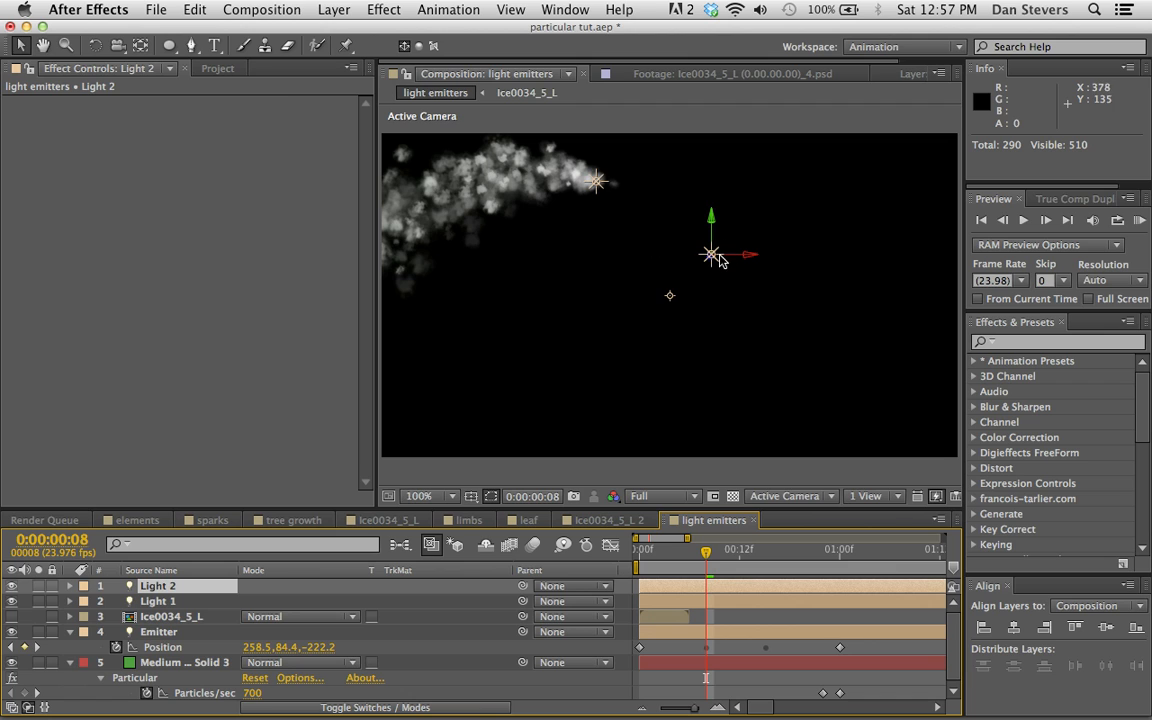
click(600, 187)
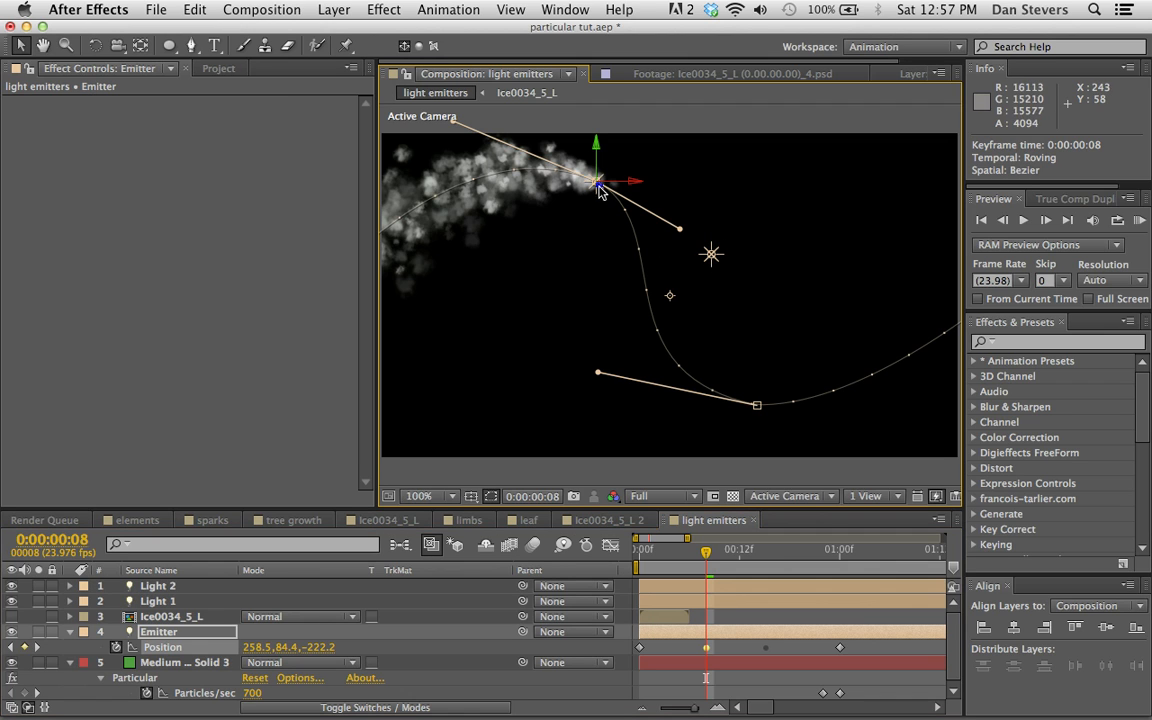
key(ctrl+z)
key(super+z)
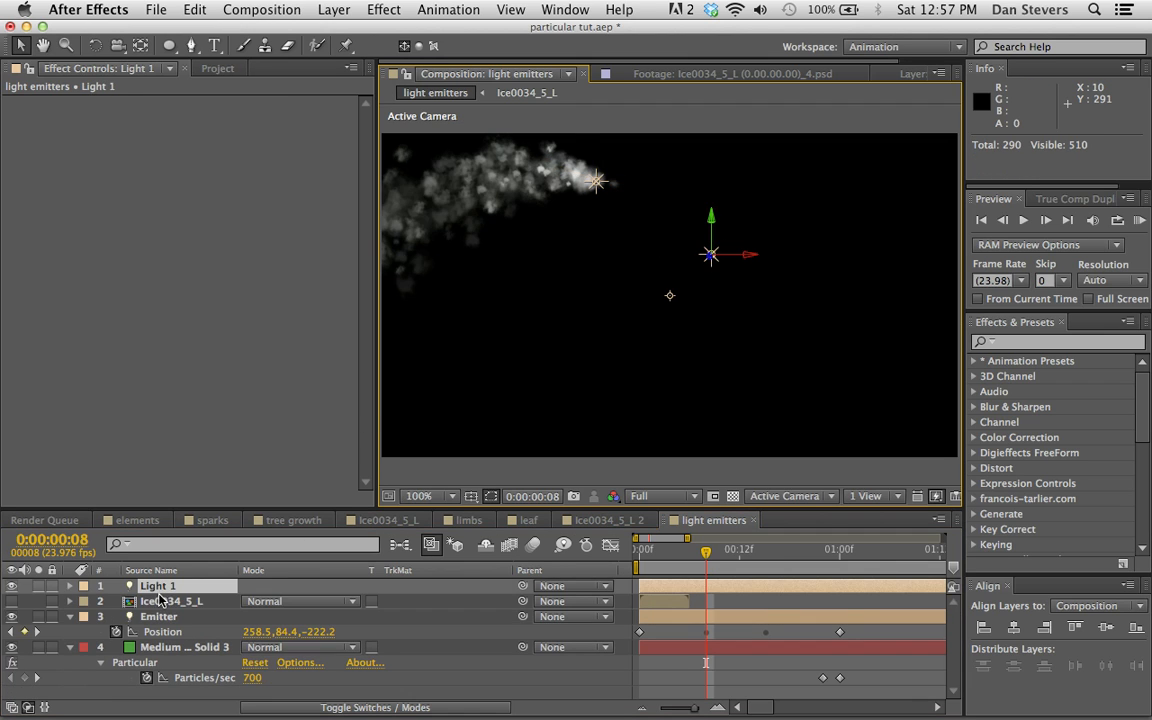
Step: Duplicate the Emitter light, move the copy at frame 8 to about 233, 290 in the lower part of the composition, and reveal its Position keyframes
click(149, 617)
key(super+d)
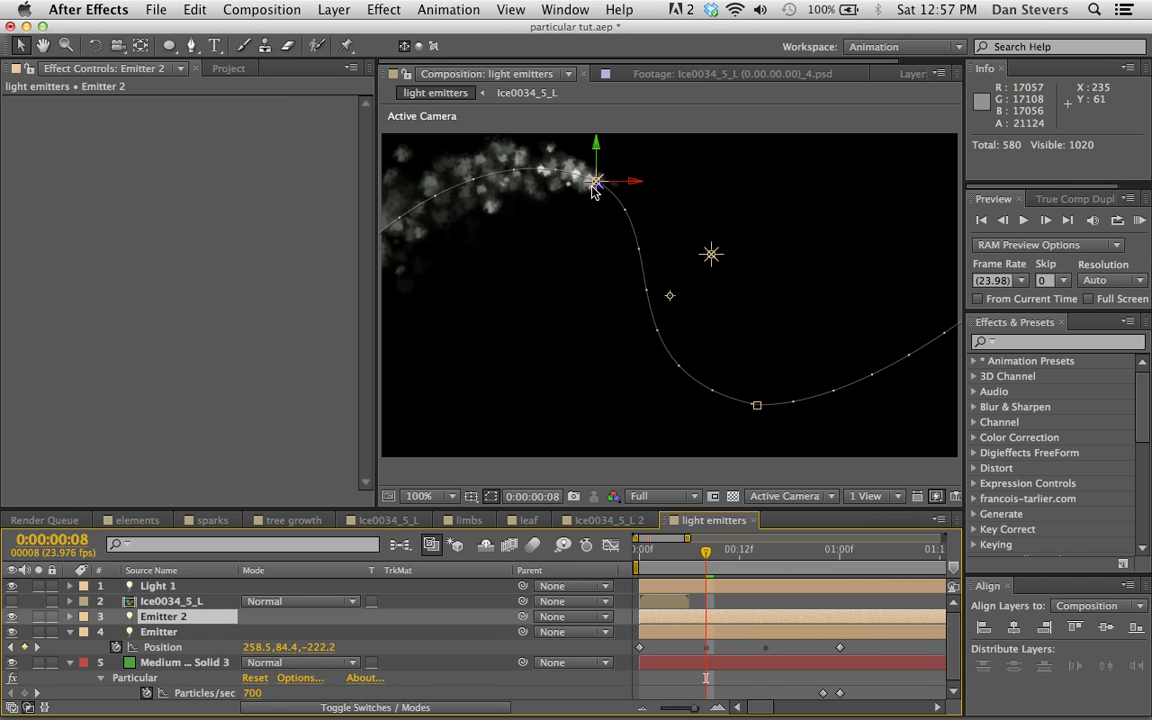
drag(596, 186, 558, 435)
key(p)
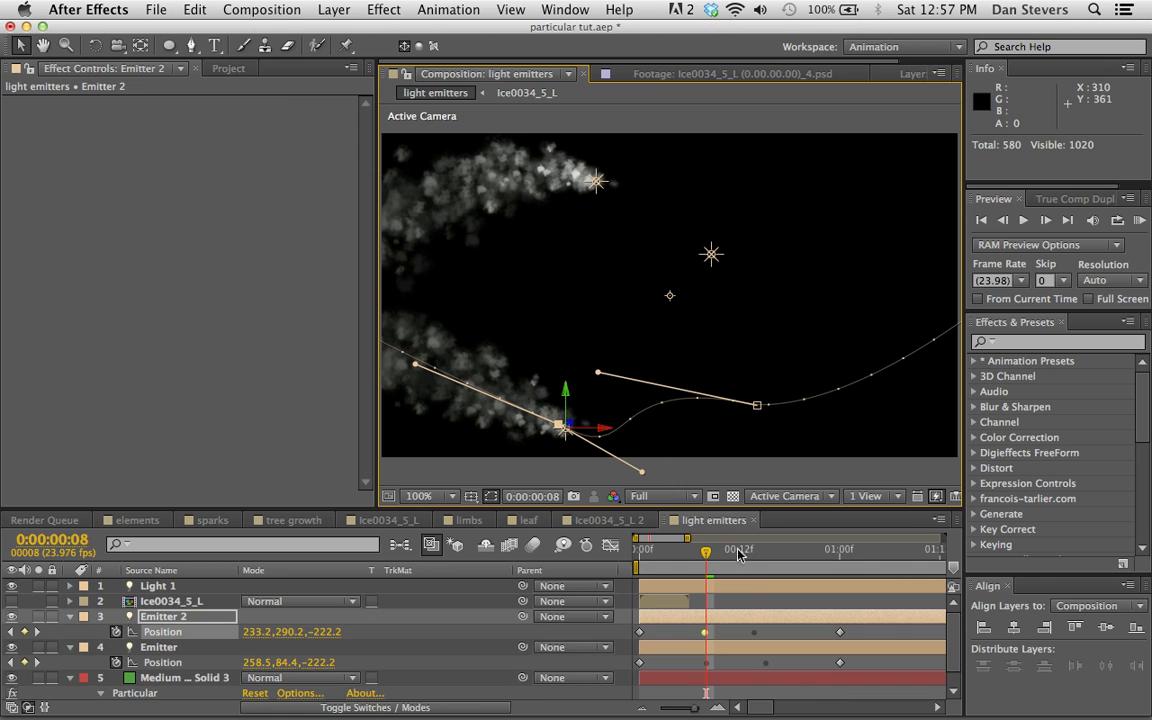
Step: Reshape Emitter 2's motion path so its third keyframe sits high and curves down toward the exit, and run a RAM preview of both trails
drag(756, 409, 746, 203)
drag(883, 207, 904, 242)
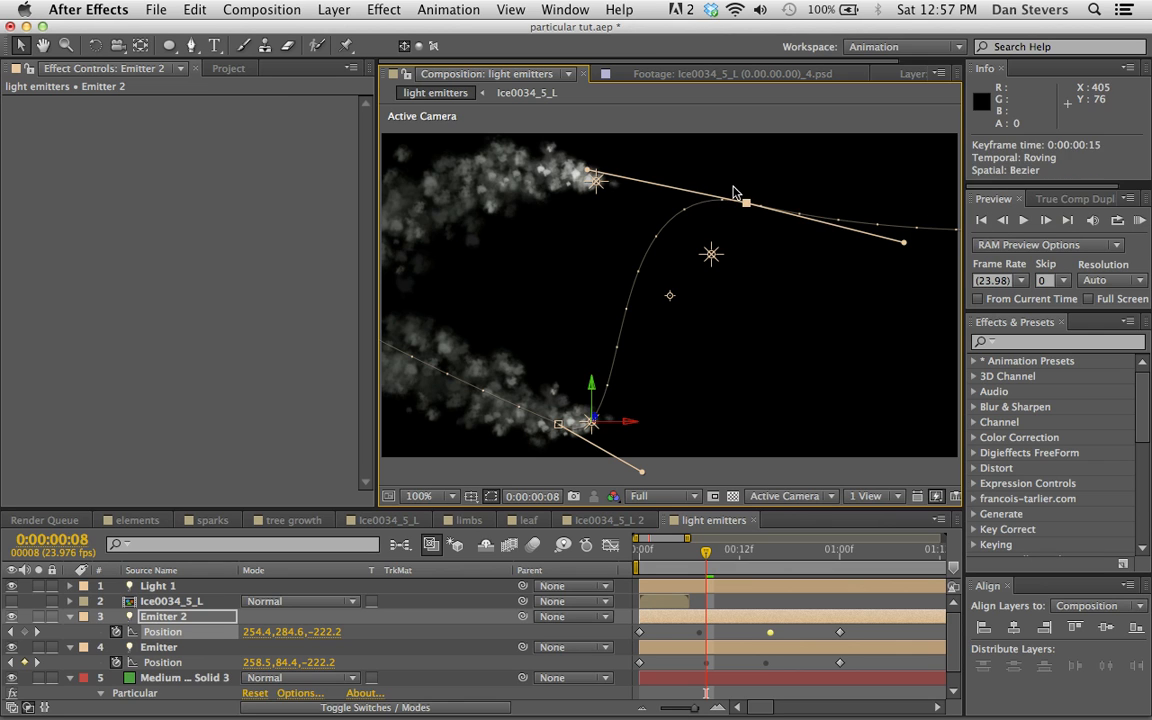
drag(744, 200, 735, 189)
click(1141, 221)
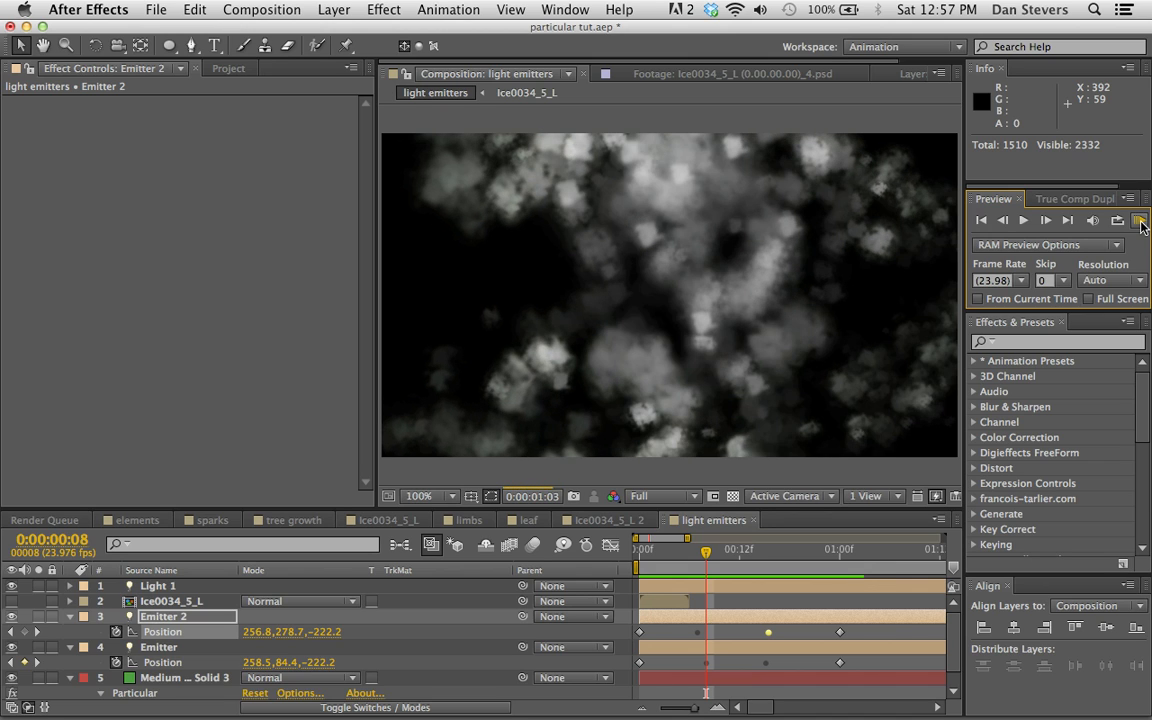
key(space)
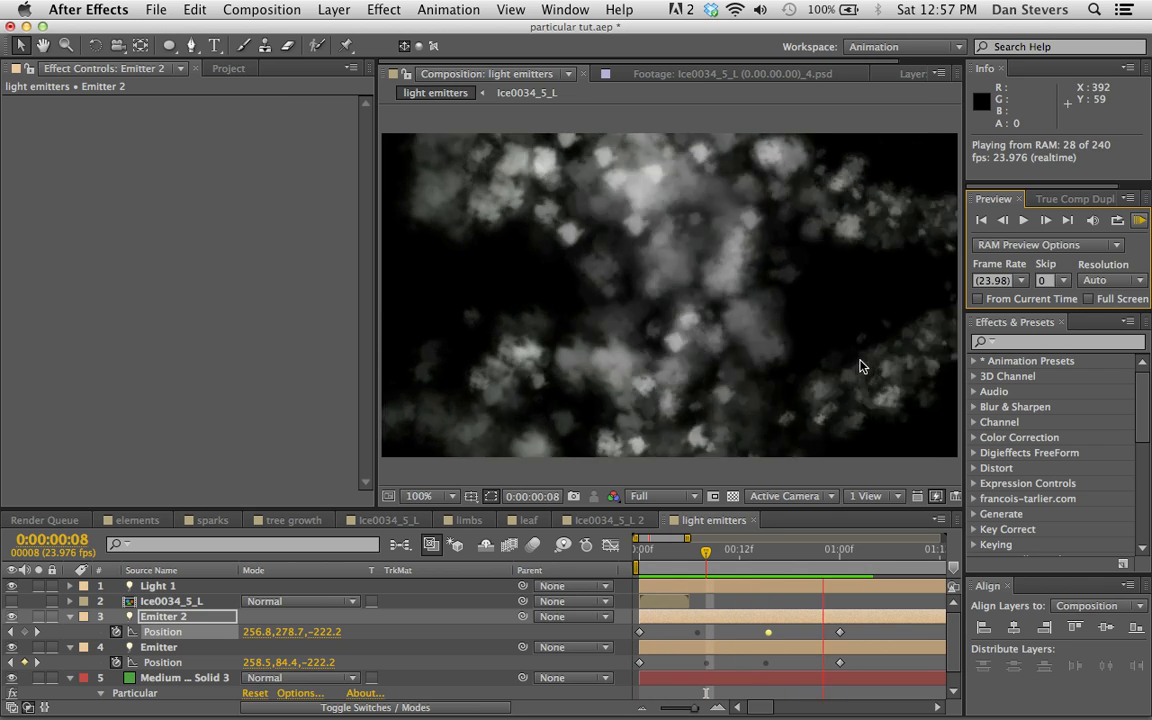
key(space)
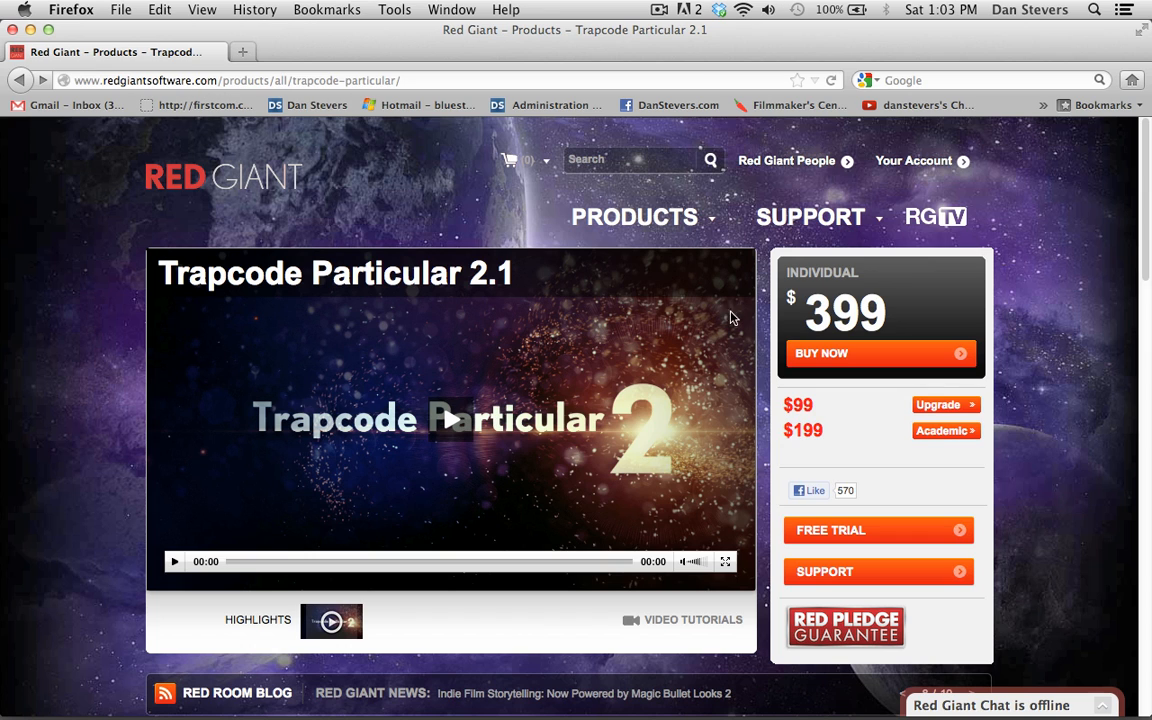
Step: In Firefox, visit Red Giant People from the Trapcode Particular page and examine the "Quick and Dirty - 010 - Spike Tree" preset's details
click(799, 165)
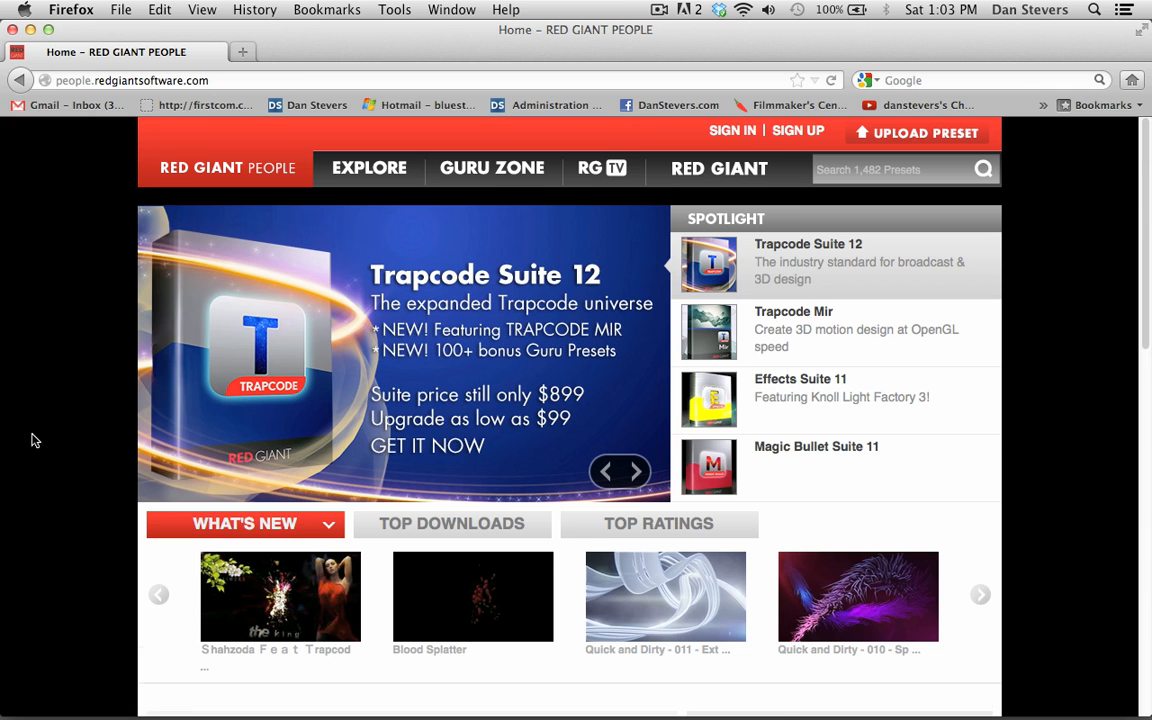
scroll(32, 434, down, 2)
click(830, 482)
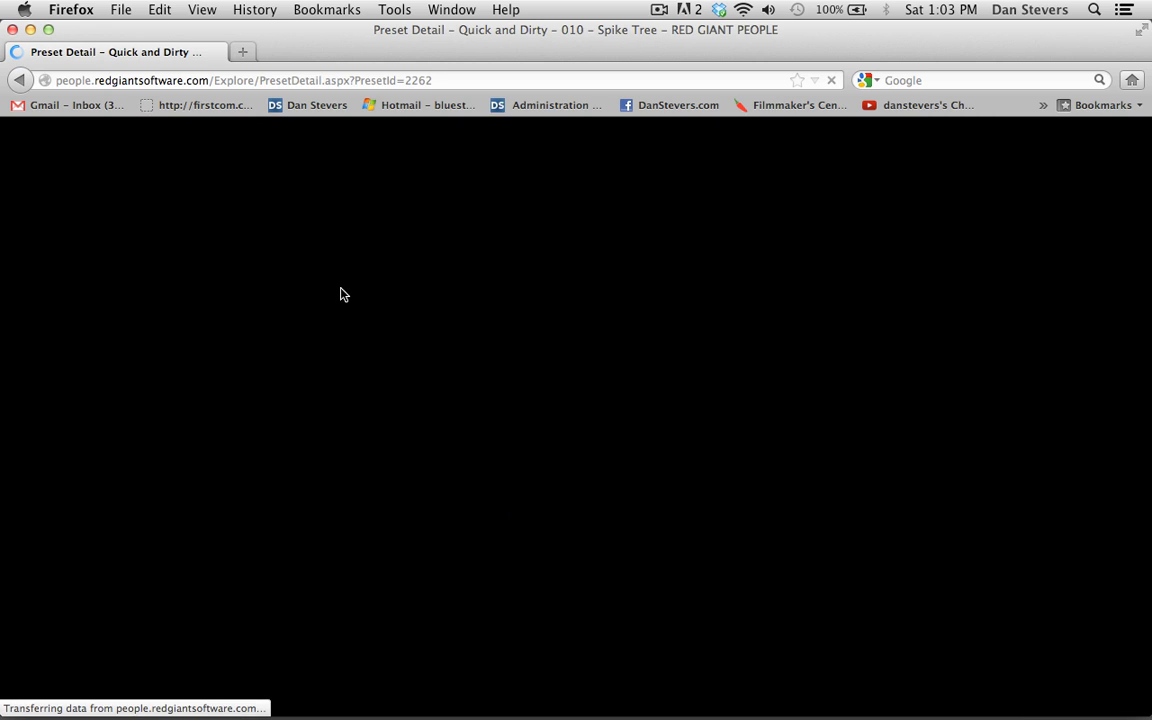
scroll(113, 401, down, 2)
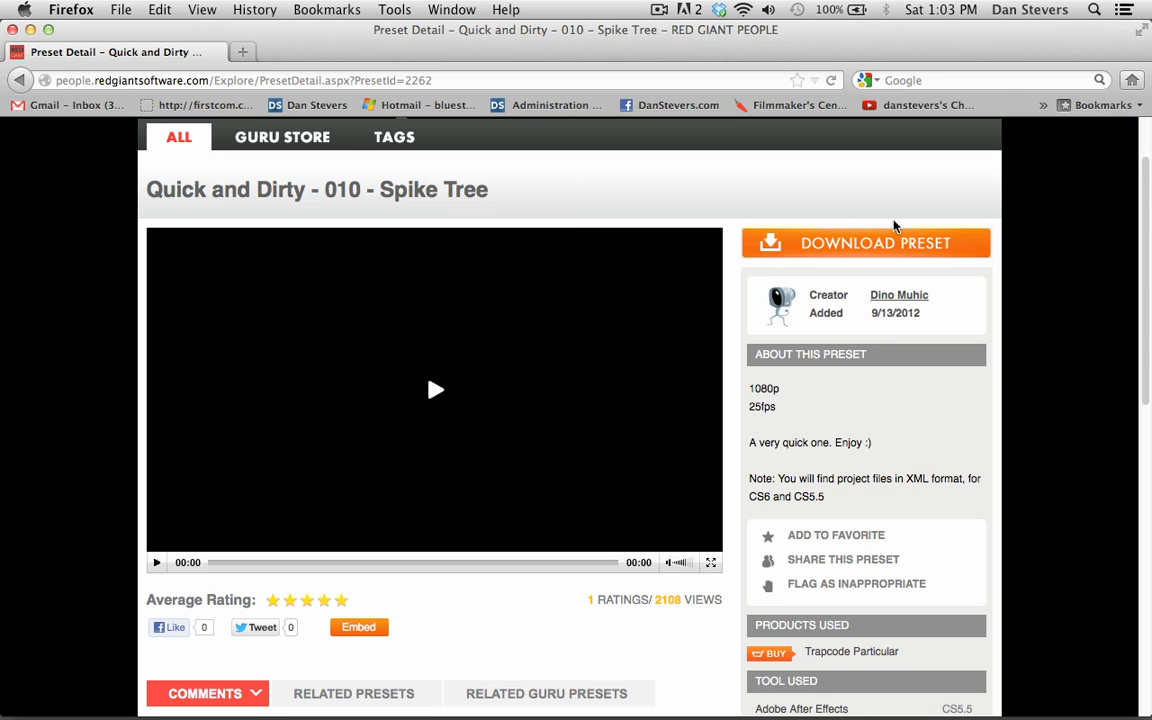
scroll(1030, 337, down, 3)
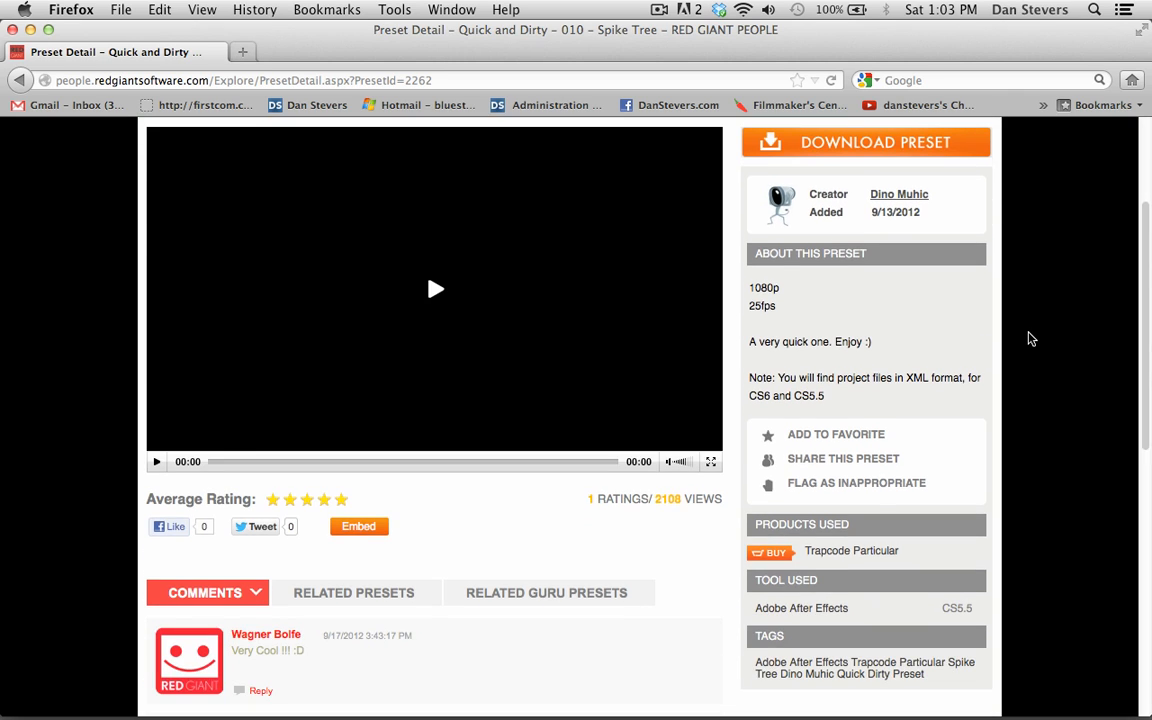
scroll(840, 310, up, 5)
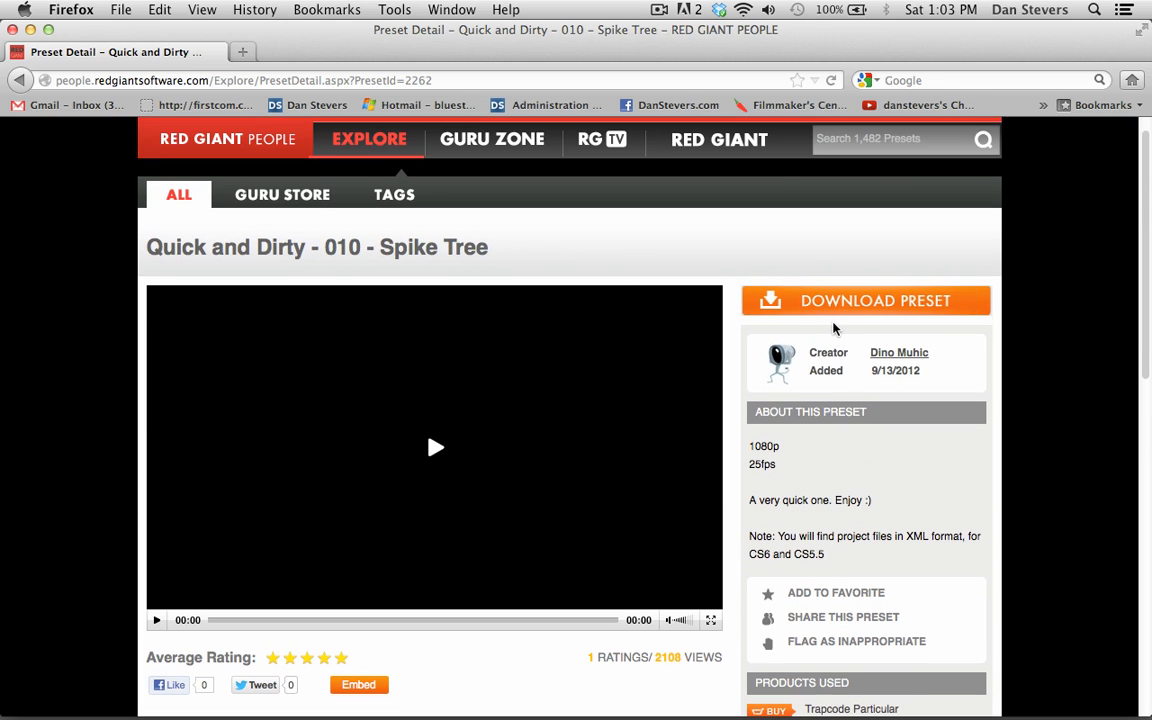